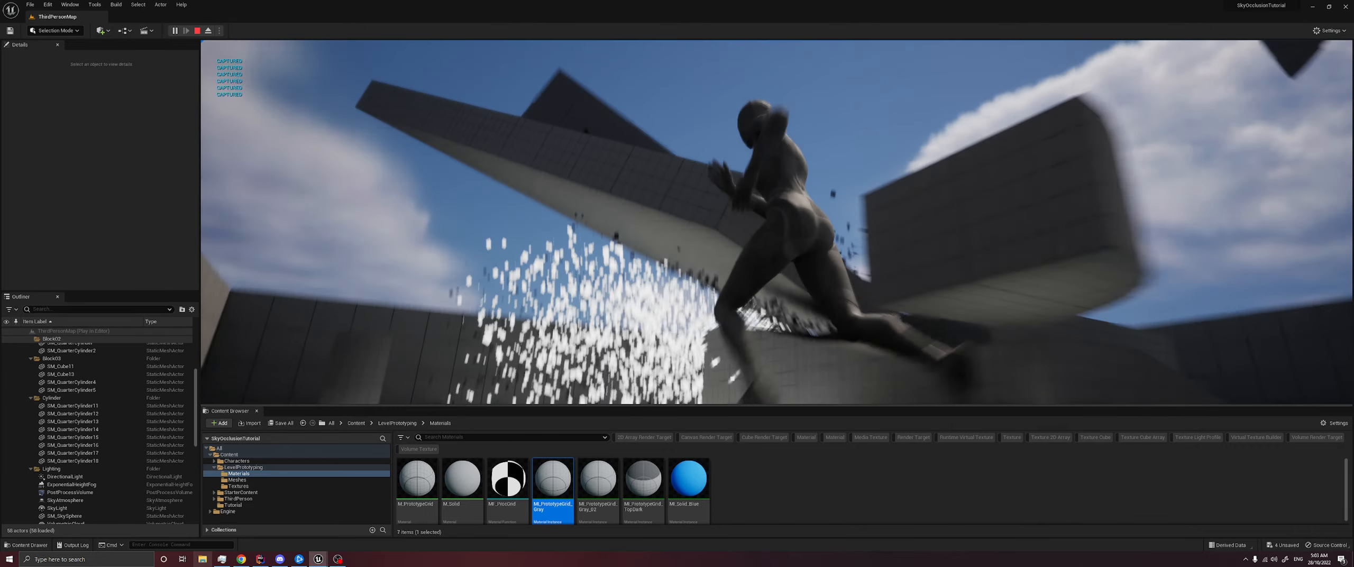
- Run the character through the level to examine the sky occlusion effect on the floor and particles, and end the play session
key("w")
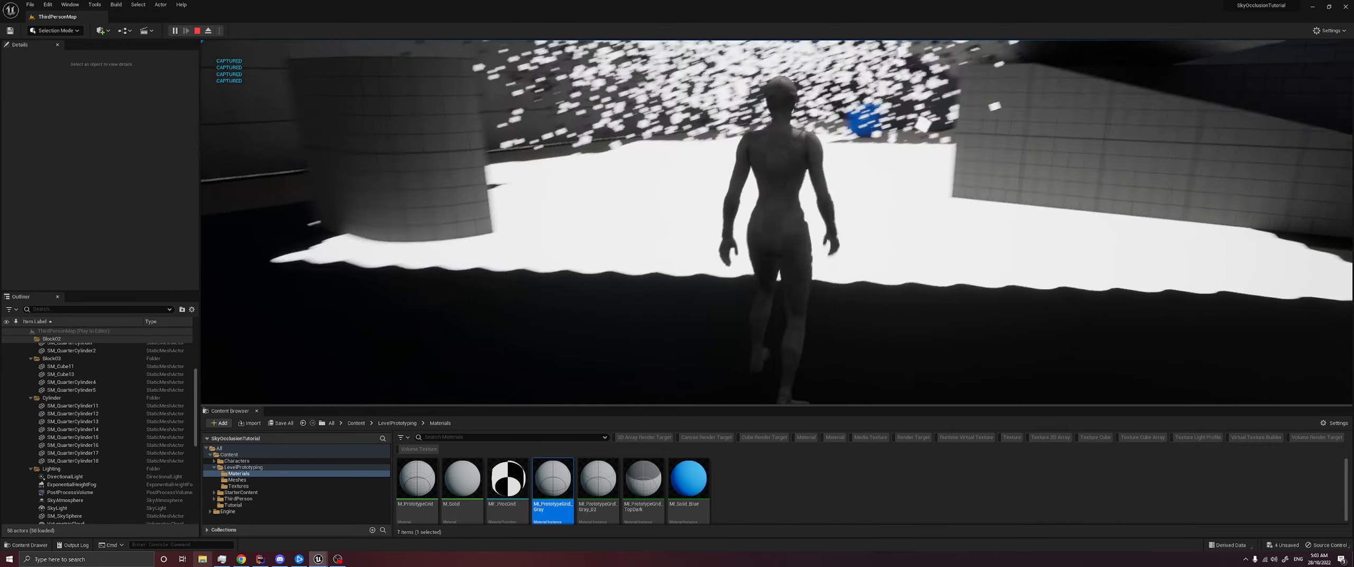
key("a")
key("d")
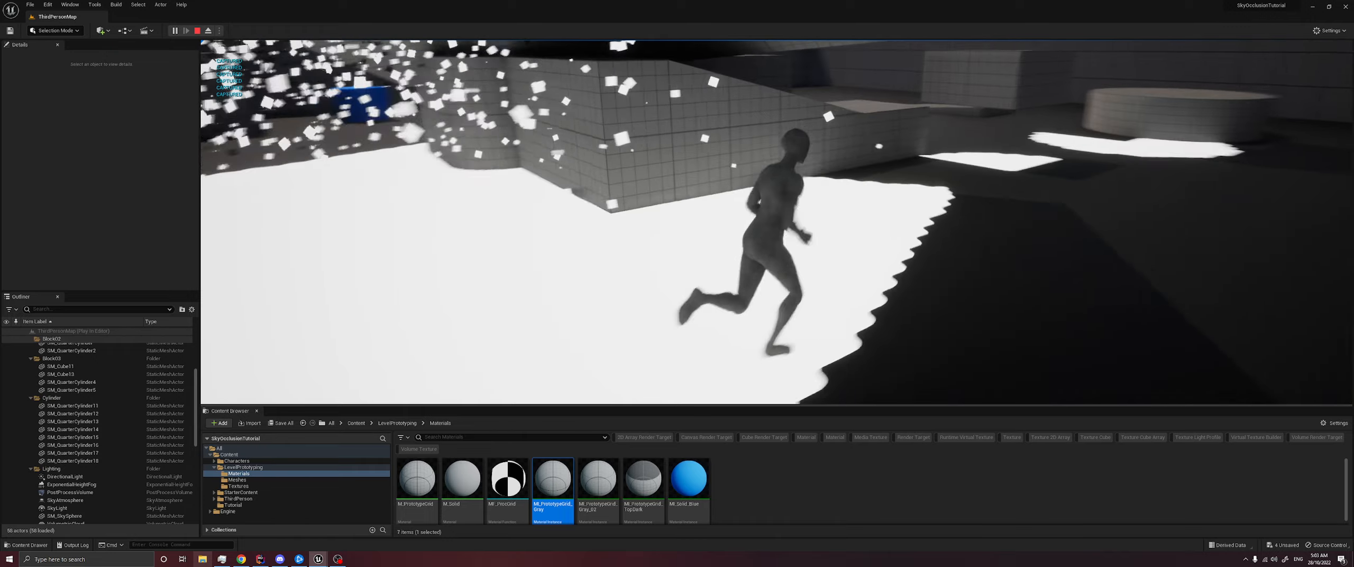
key("w")
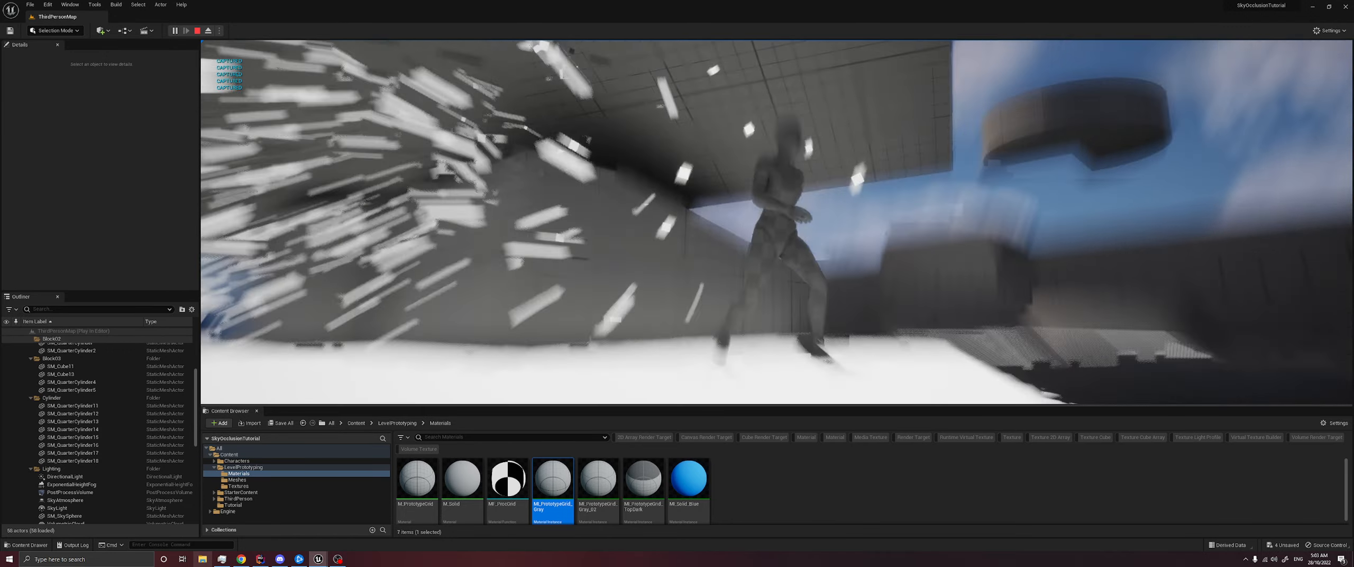
key("a")
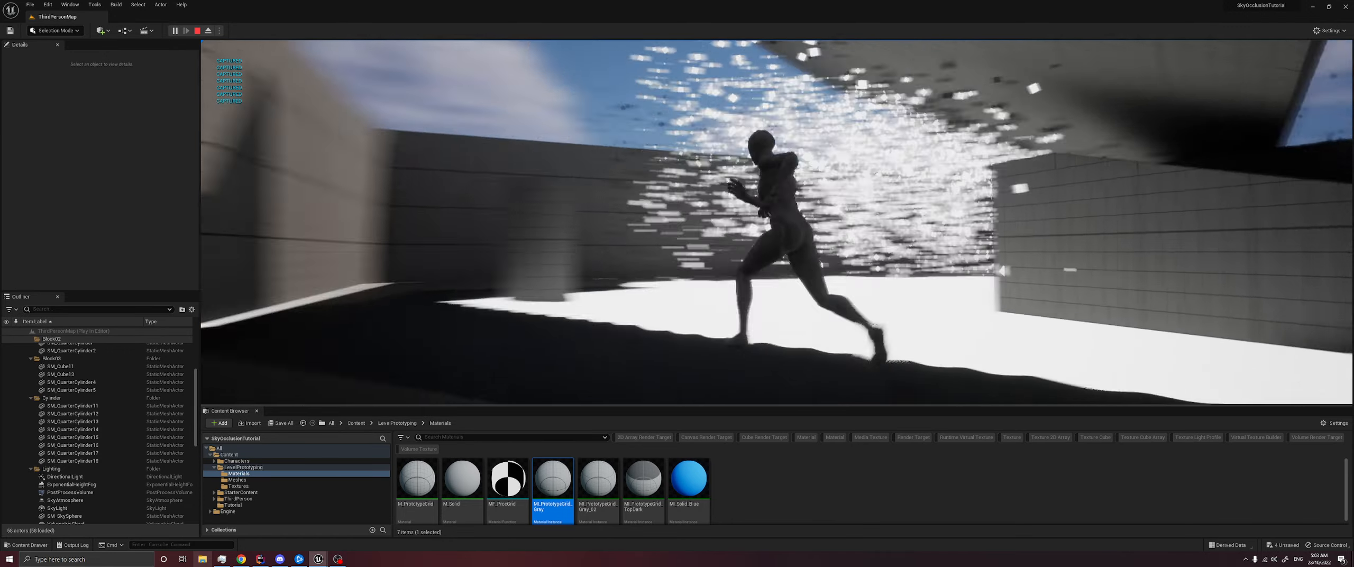
key("w")
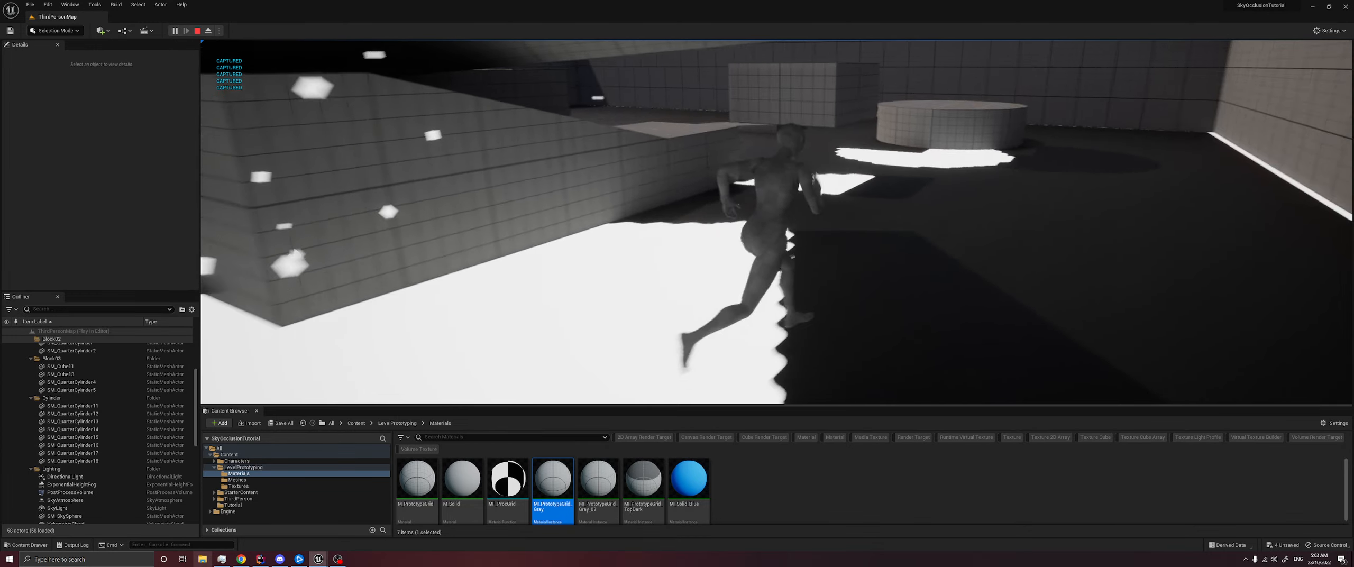
key("w")
key("d")
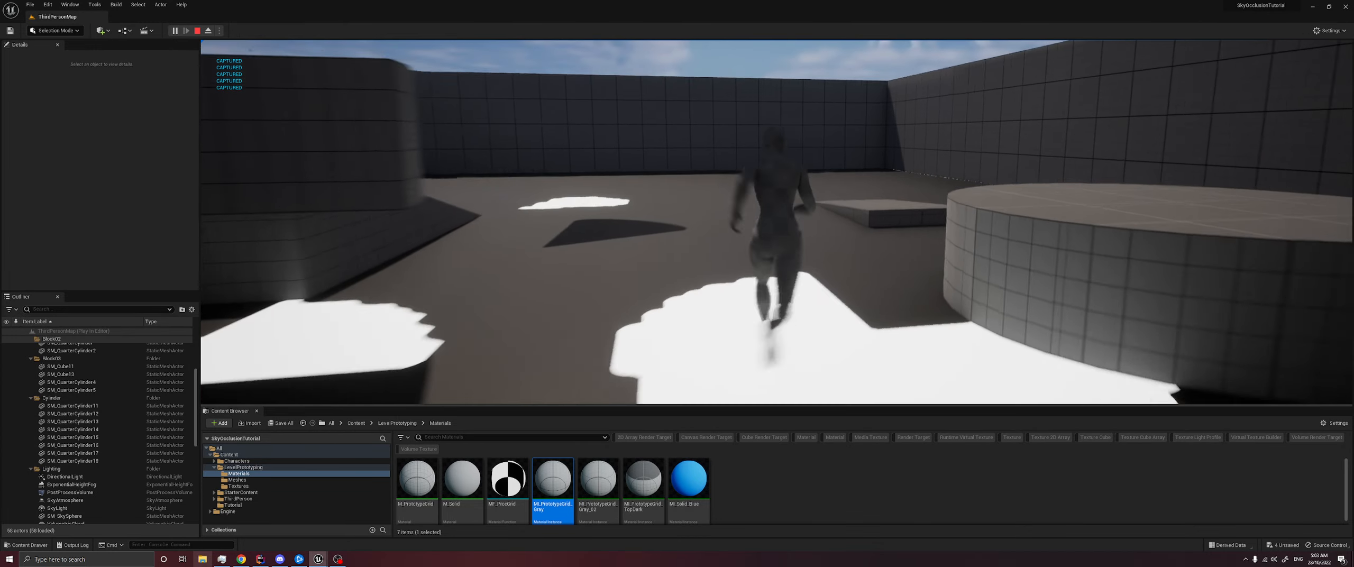
key("d")
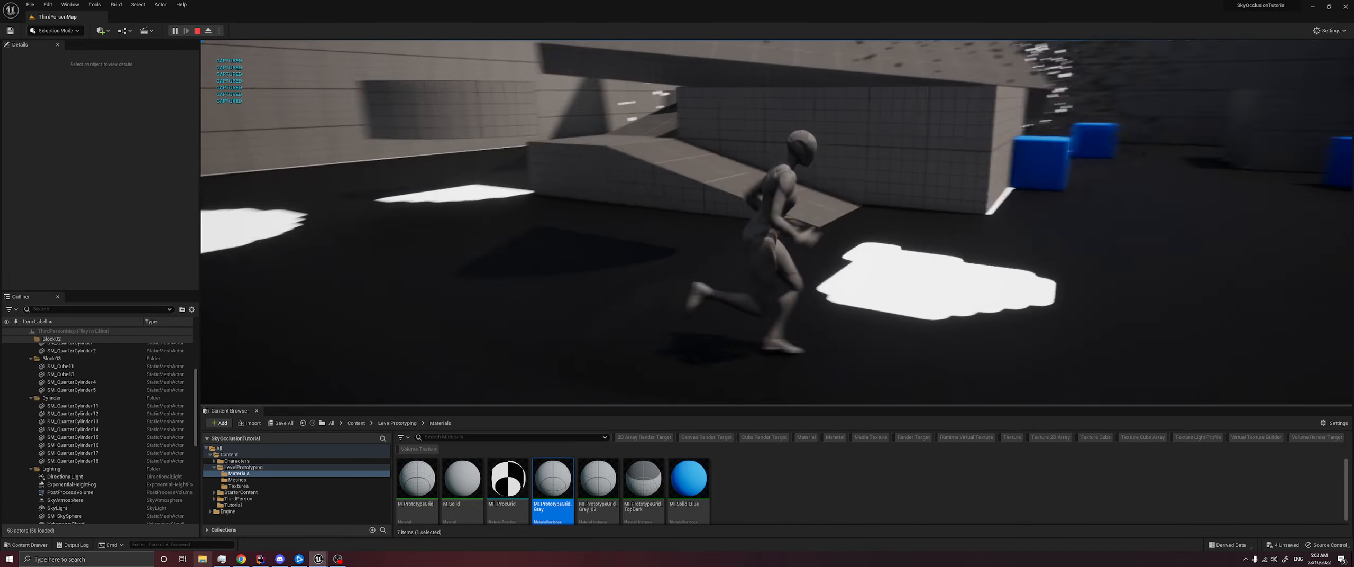
key("s")
key("alt+Tab")
left_click(198, 32)
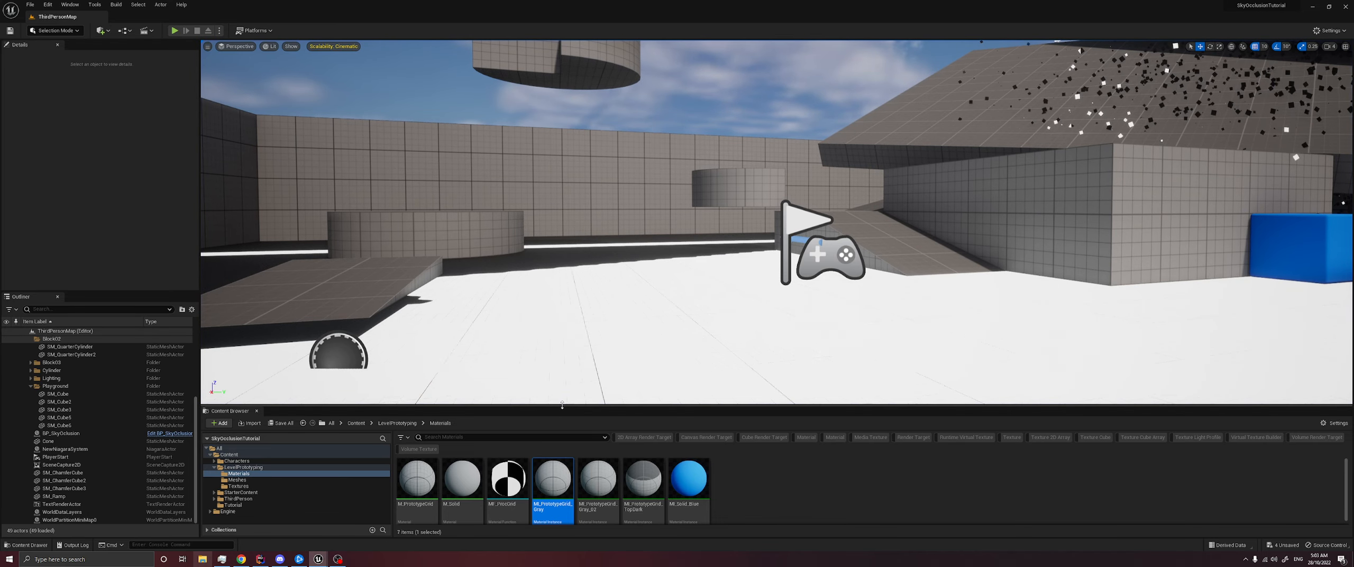
- Replace the floor cube's Element 0 material with the gray prototype grid material instance
left_click_drag(562, 405, 562, 338)
left_click(458, 285)
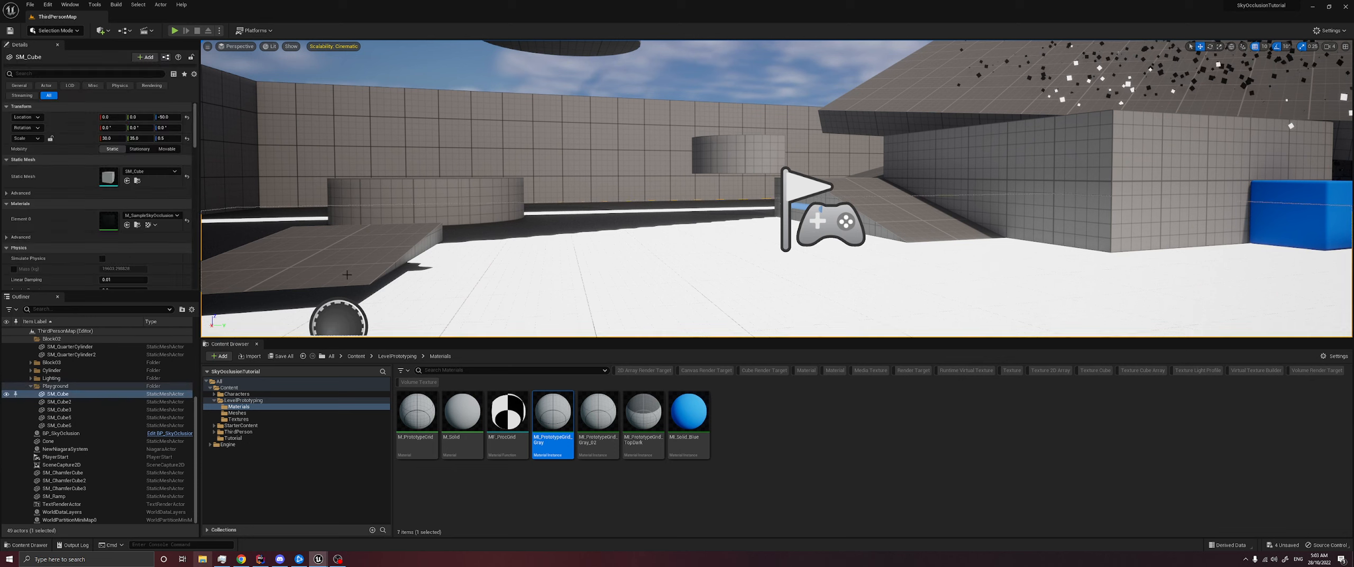
left_click_drag(523, 402, 109, 218)
right_click_drag(476, 201, 417, 227)
key("s")
right_click_drag(253, 261, 253, 261)
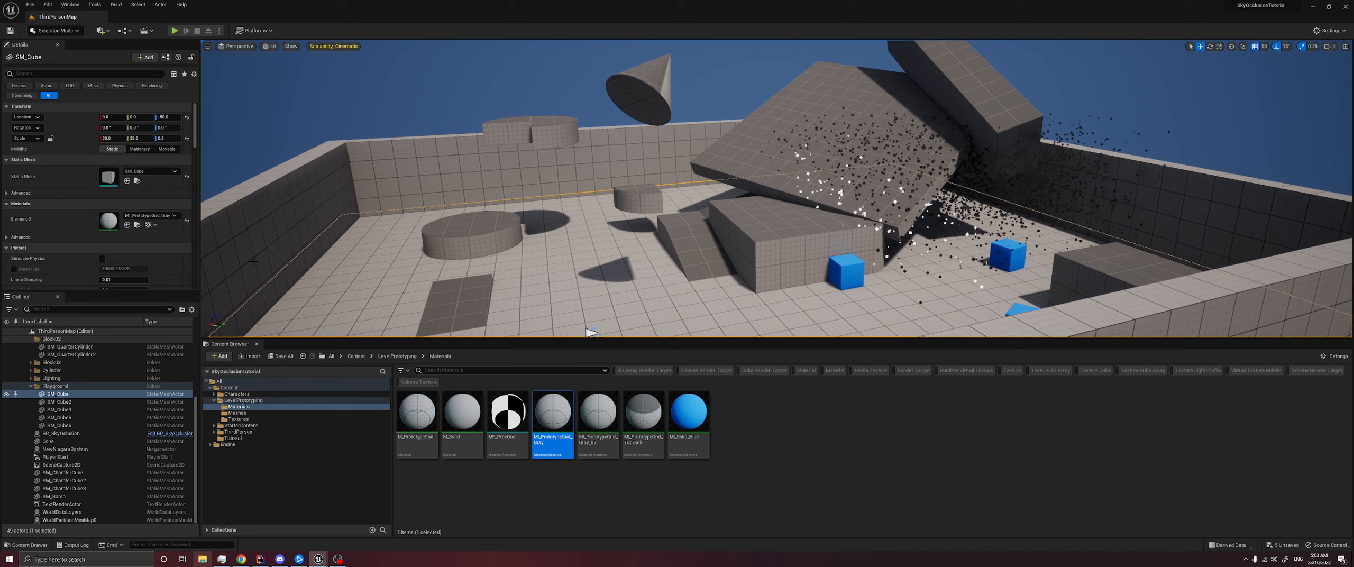
- Delete the BP_SkyOcclusion and SceneCapture2D actors from the level and show the top-level Content folder
left_click(63, 433)
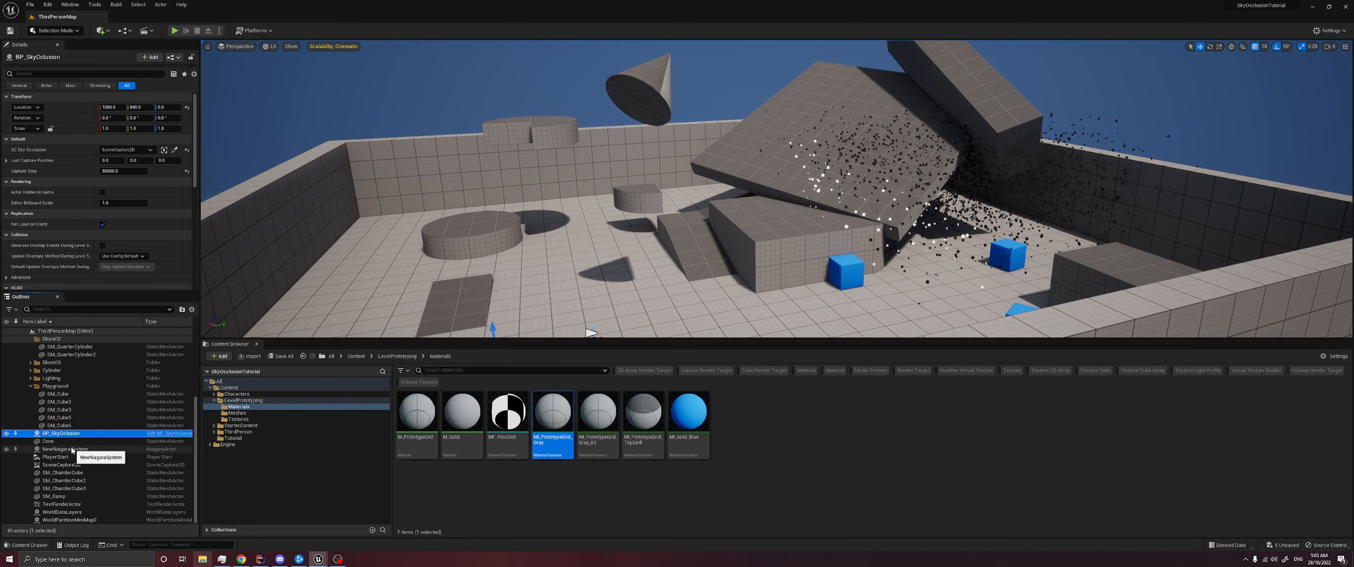
key("Delete")
left_click(83, 464)
key("Delete")
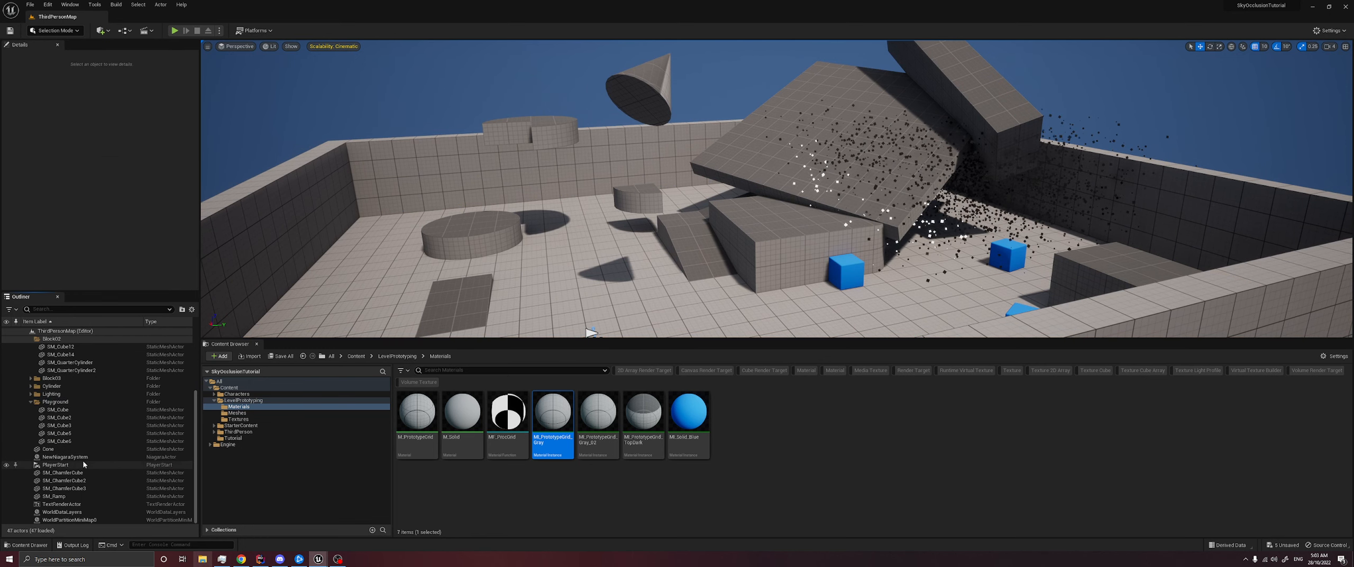
right_click_drag(467, 260, 467, 260)
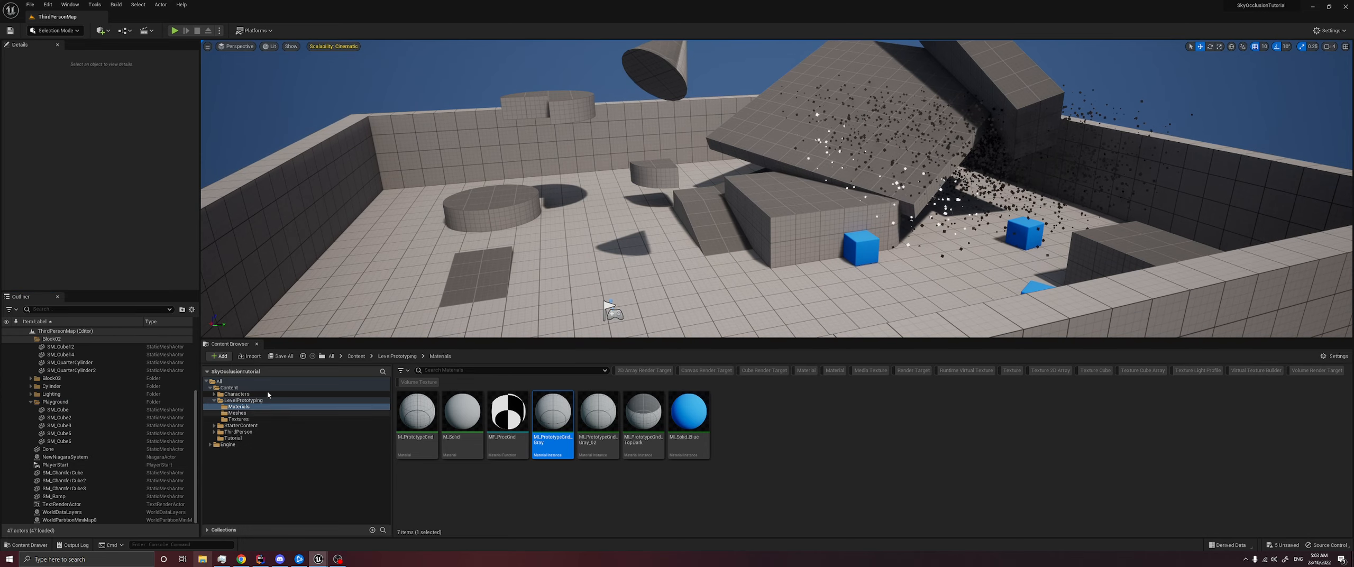
left_click(230, 387)
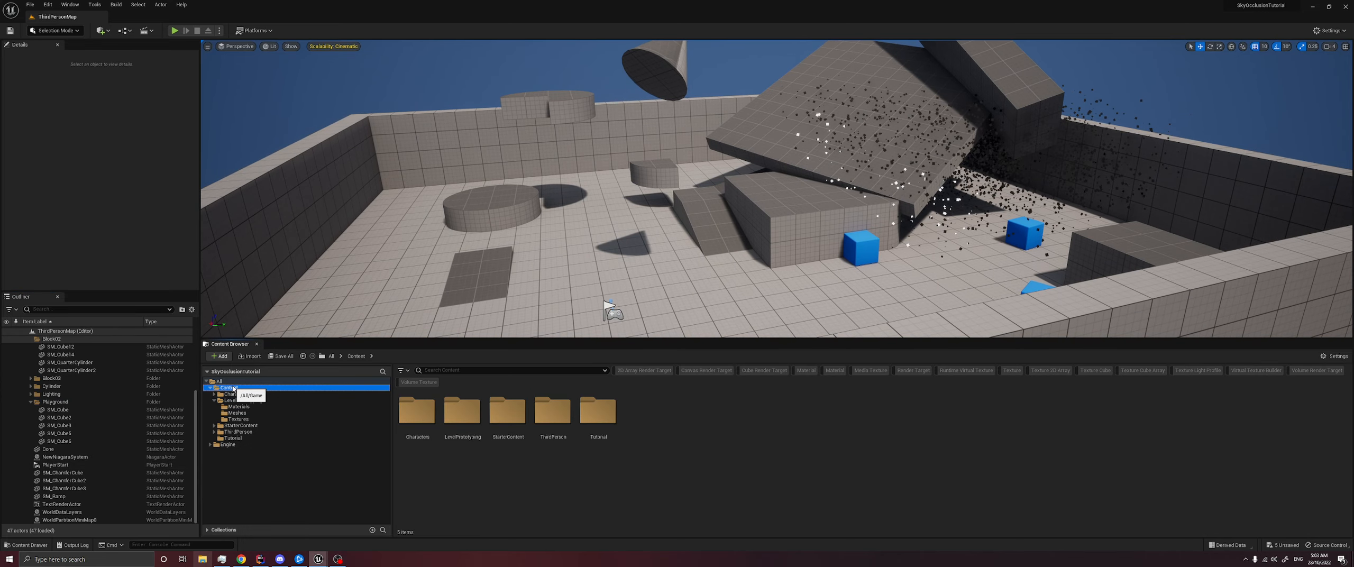
- Play-test the level without the occlusion actors, running the character past the ramps and particles, and end the session
left_click(174, 31)
key("w")
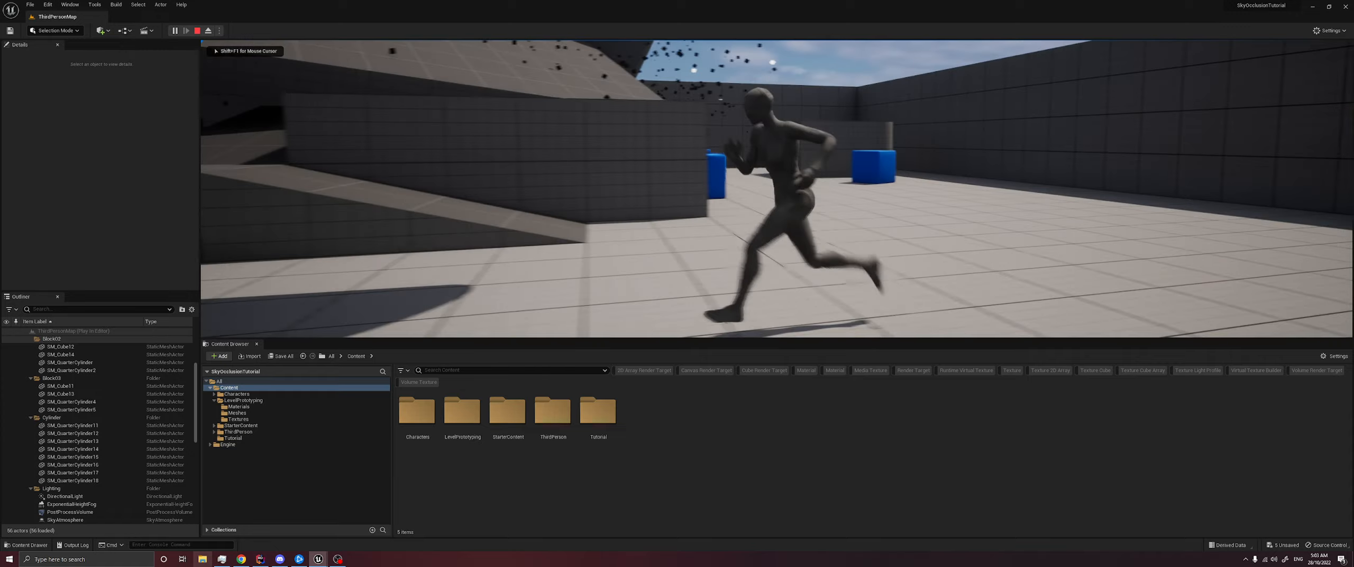
key("d")
key("w")
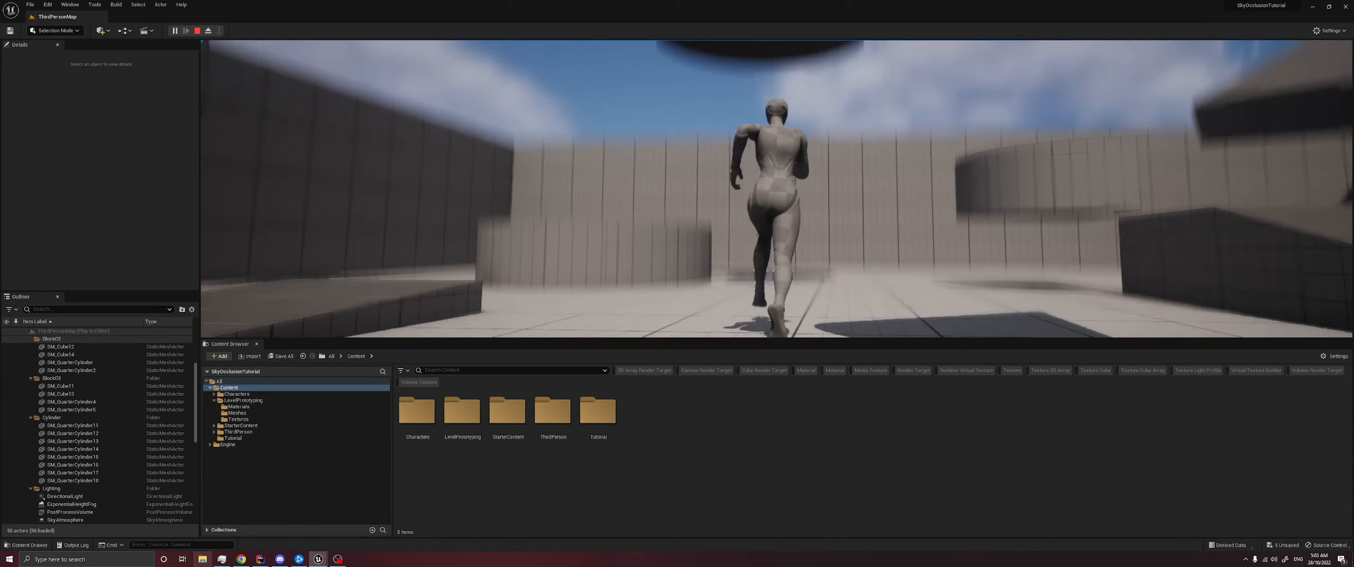
key("d")
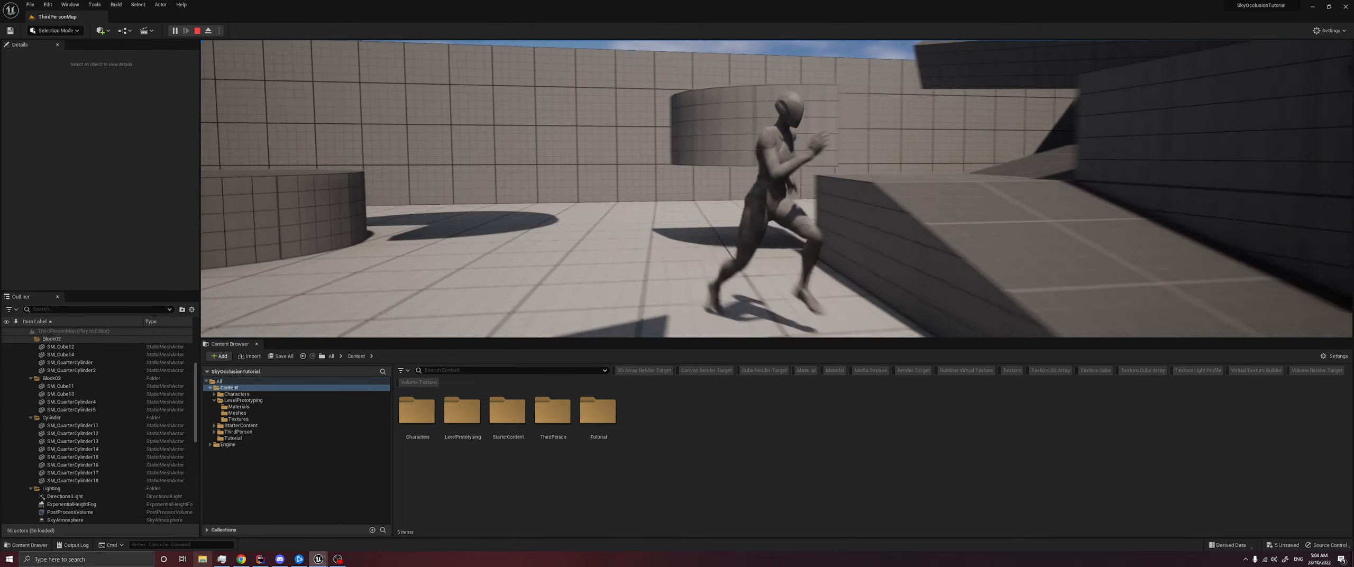
key("w")
key("d")
key("w")
key("a")
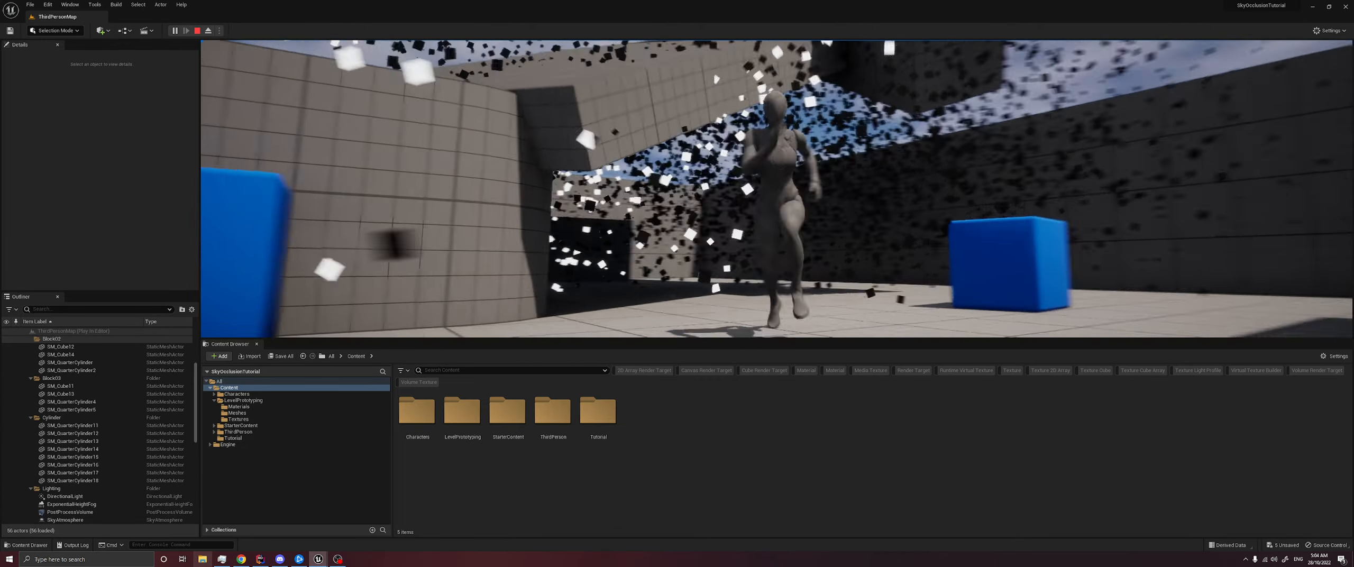
key("s")
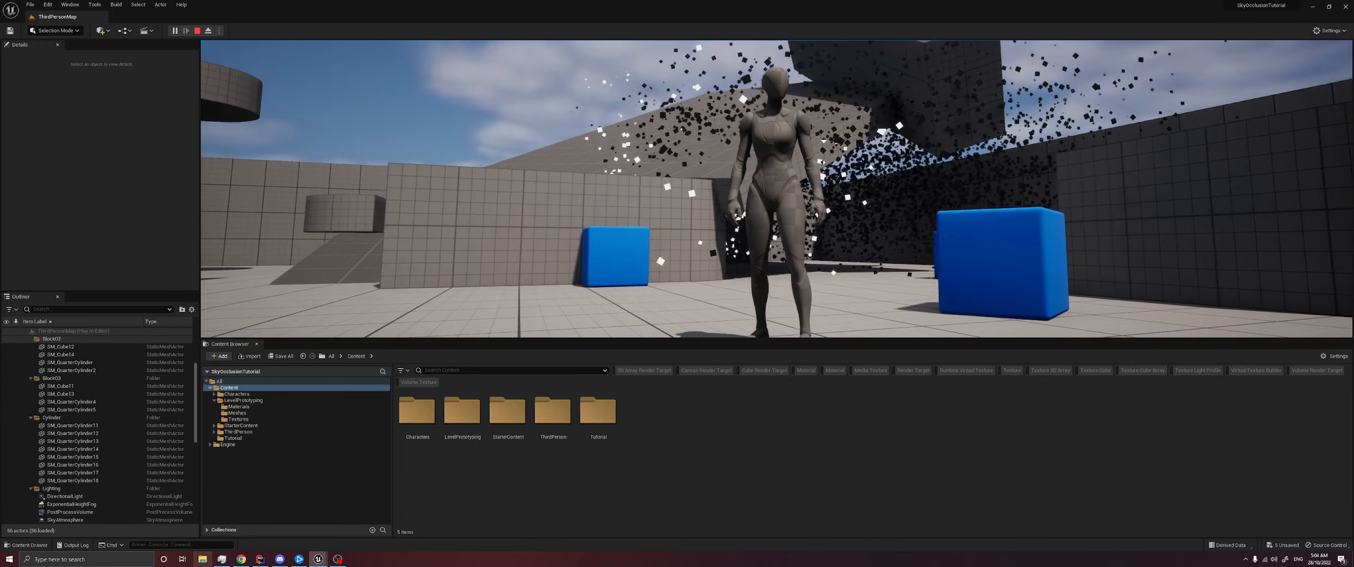
left_click(197, 32)
- Add a new Scene Capture 2D actor to the level
left_click(778, 137)
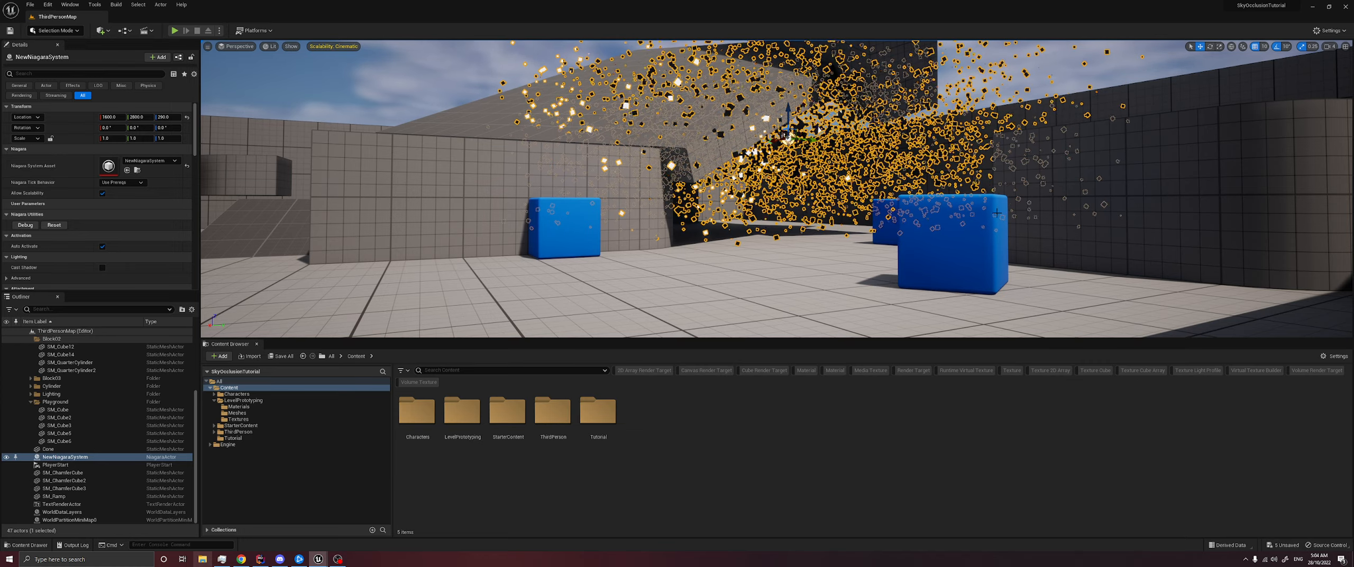
right_click_drag(656, 275, 550, 318)
right_click_drag(279, 287, 278, 280)
key("Escape")
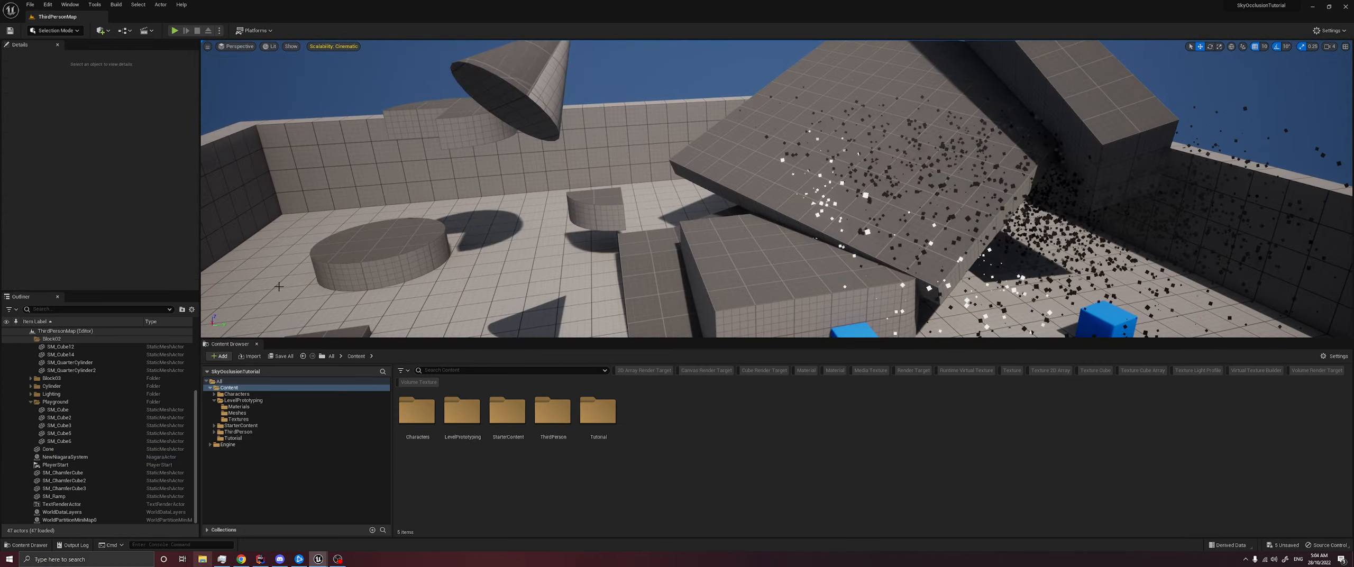
left_click(101, 31)
type("s")
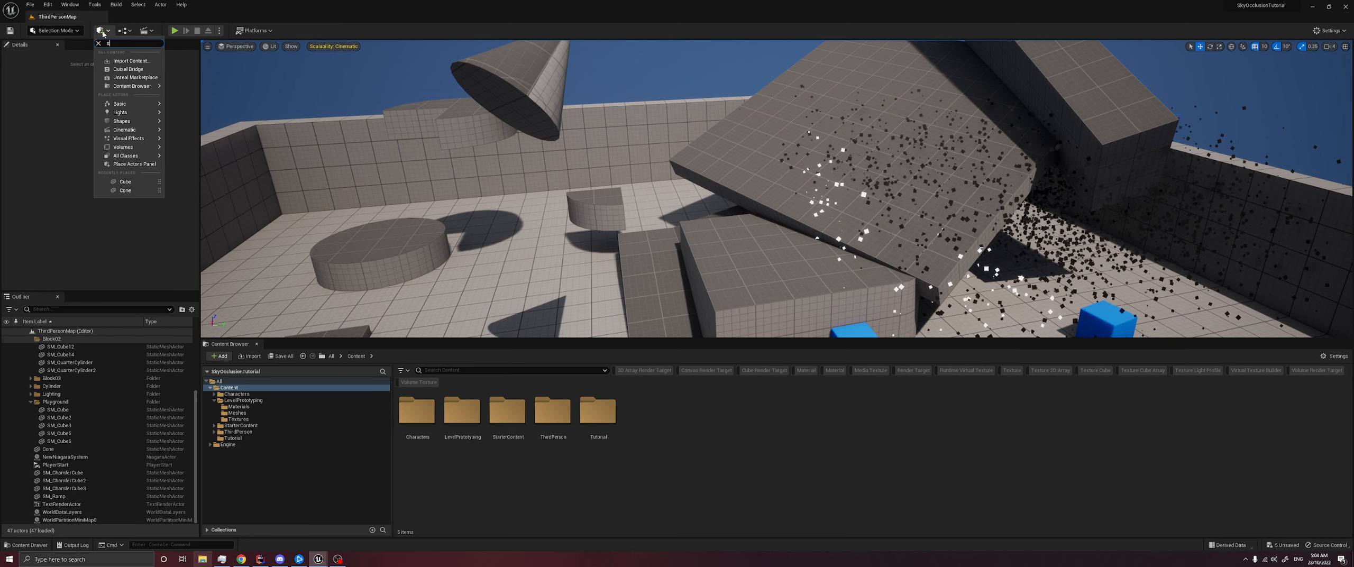
type("cene capture")
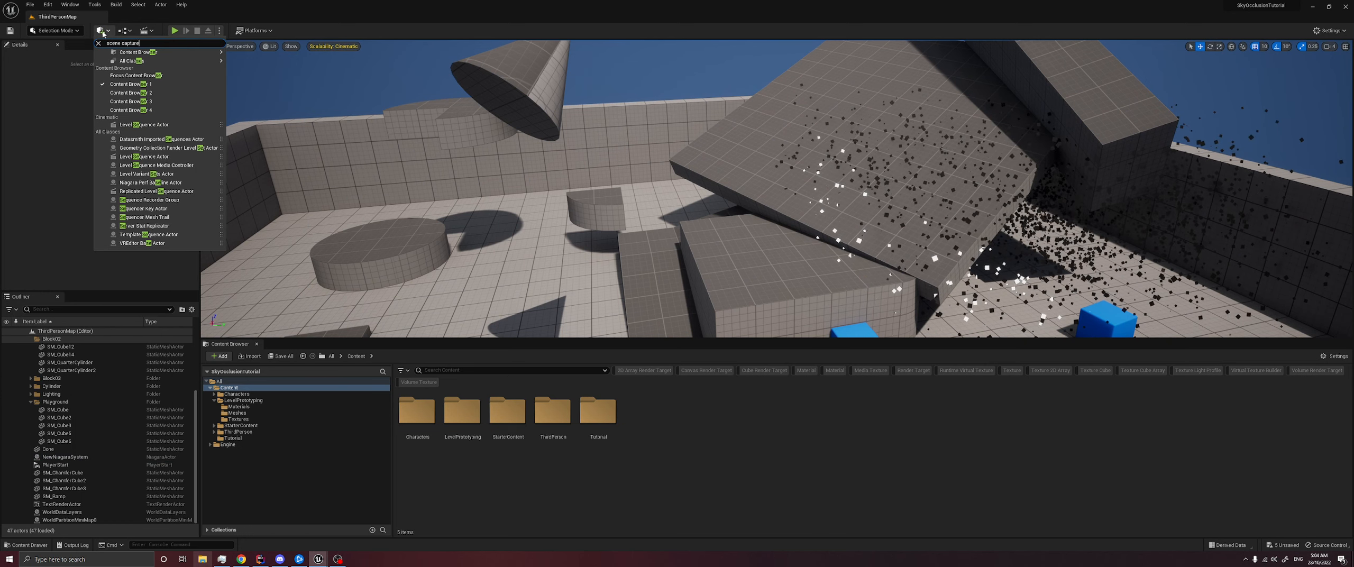
left_click(127, 59)
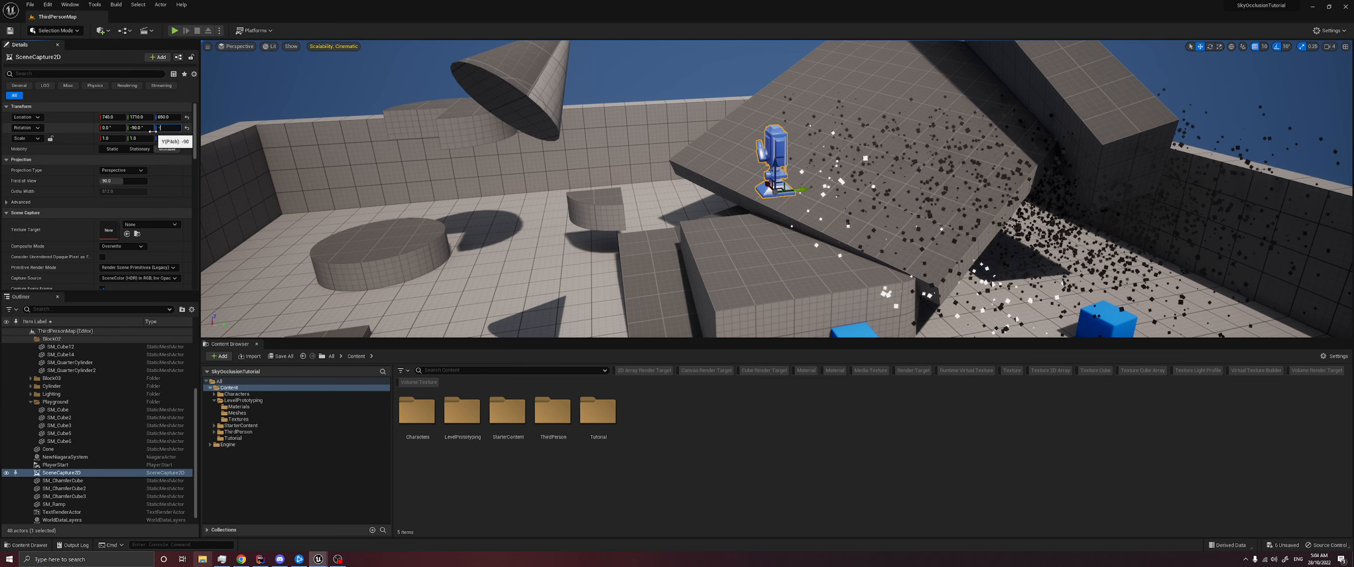
- Aim the scene capture straight down with -90° pitch and place it at X 2000, Y 2000, Z 3000 above the playground
key("s")
right_click_drag(582, 185, 574, 198)
key("s")
key("d")
right_click_drag(344, 119, 327, 138)
left_click(111, 117)
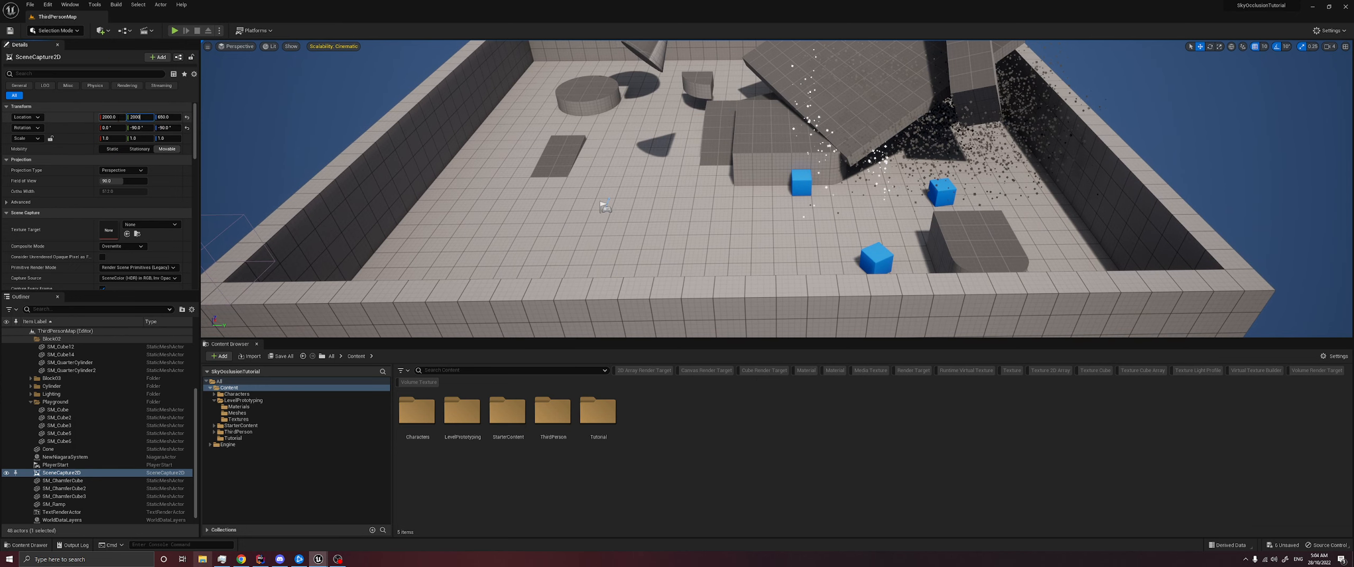
right_click_drag(338, 143, 306, 56)
key("s")
right_click_drag(671, 158, 723, 220)
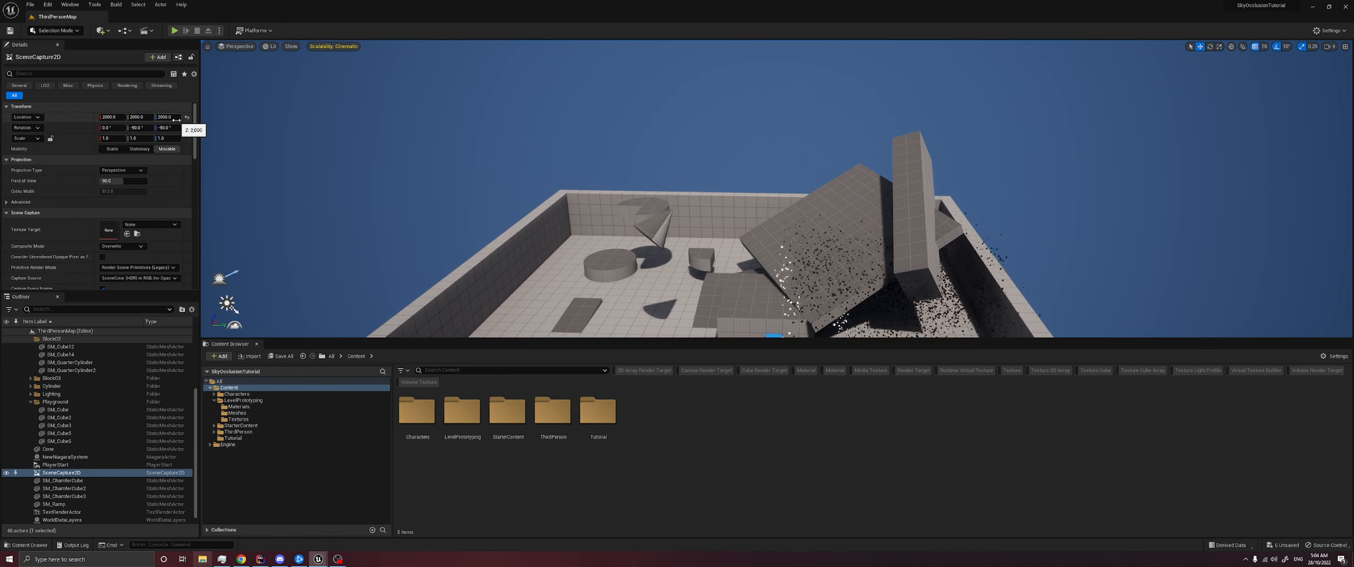
key("q")
right_click_drag(501, 246, 500, 247)
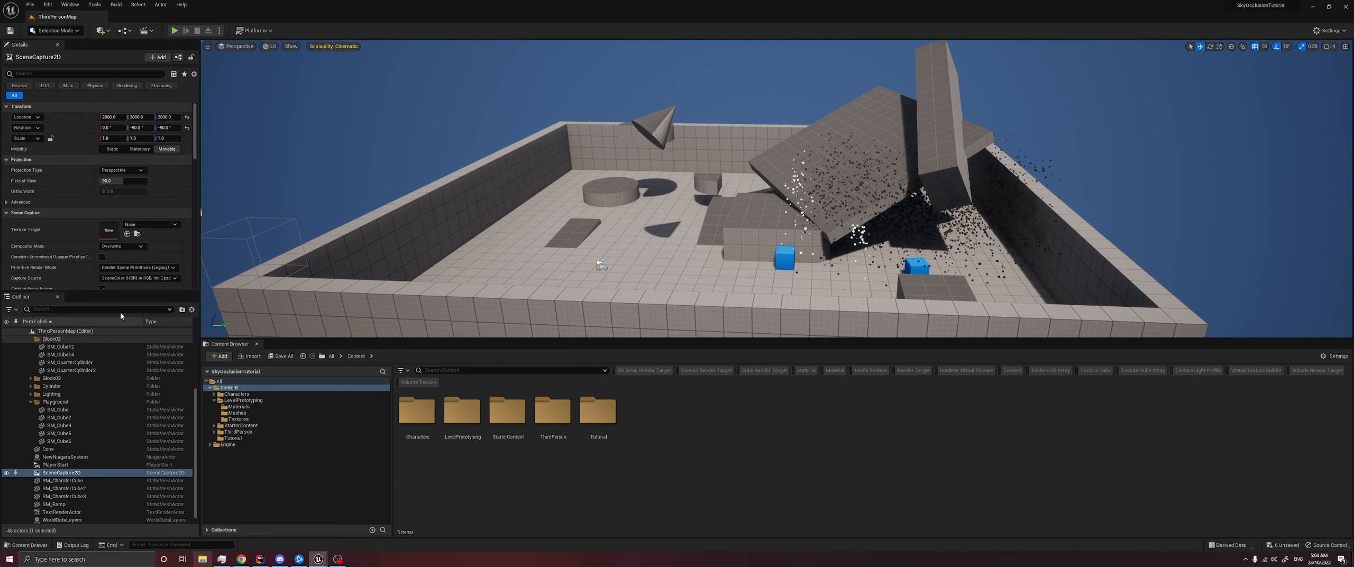
- Set the scene capture's source to Final Color (LDR) in RGB, keeping the primitive render mode at Render Scene Primitives (Legacy)
left_click_drag(121, 310, 115, 406)
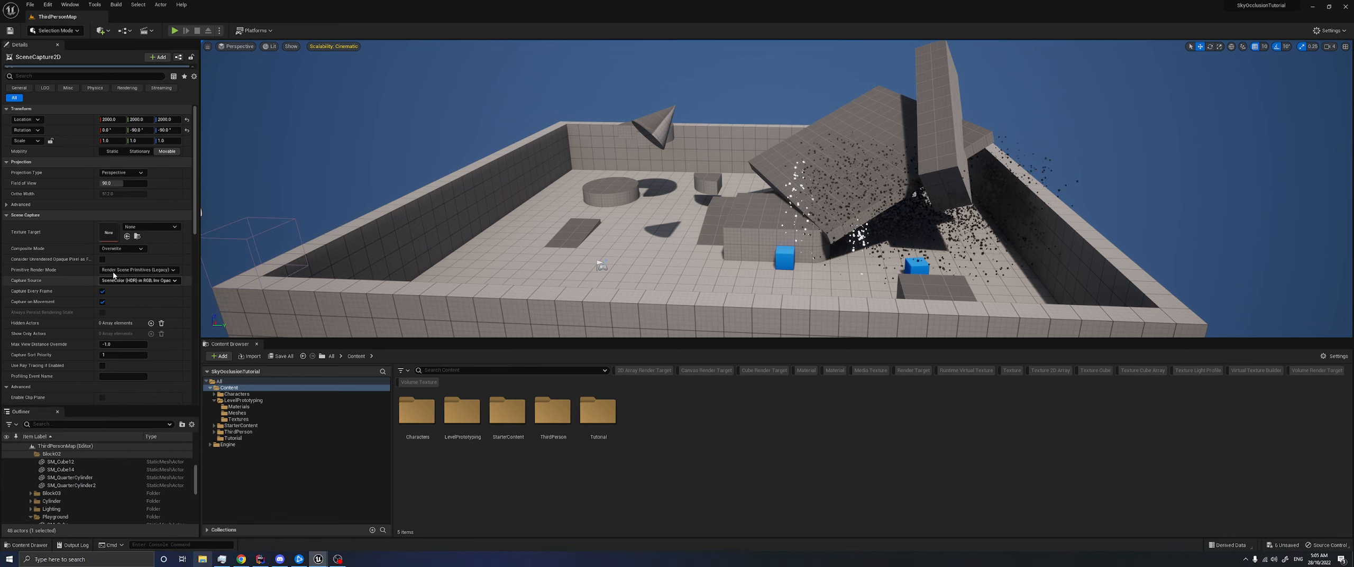
left_click(133, 280)
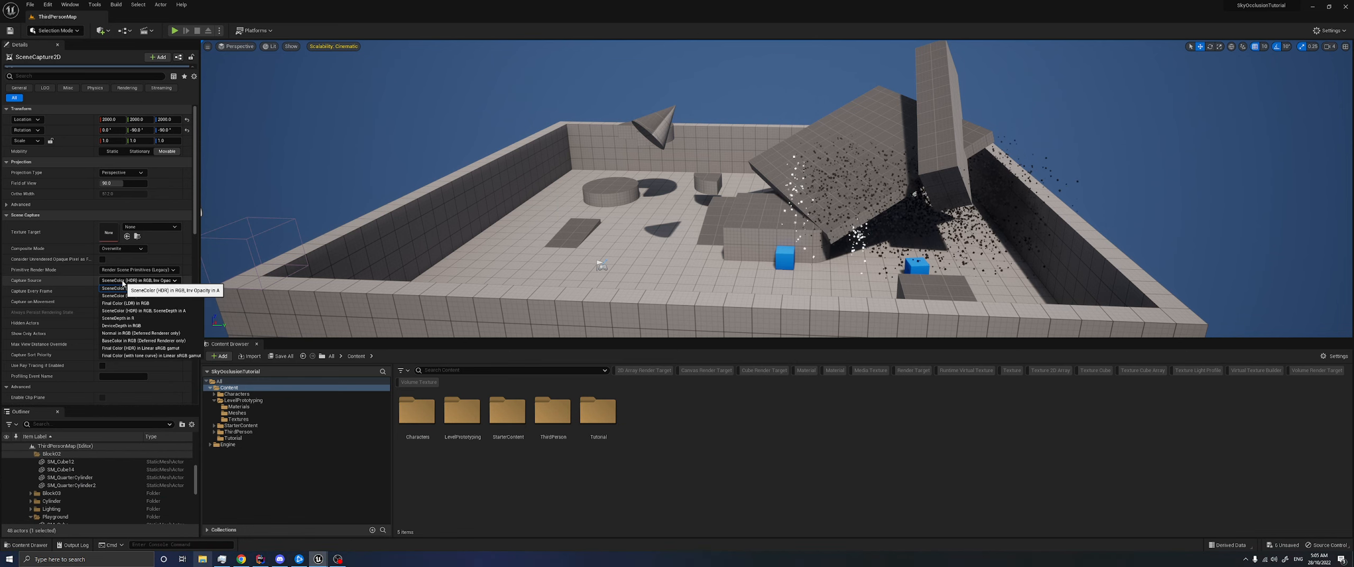
left_click(142, 303)
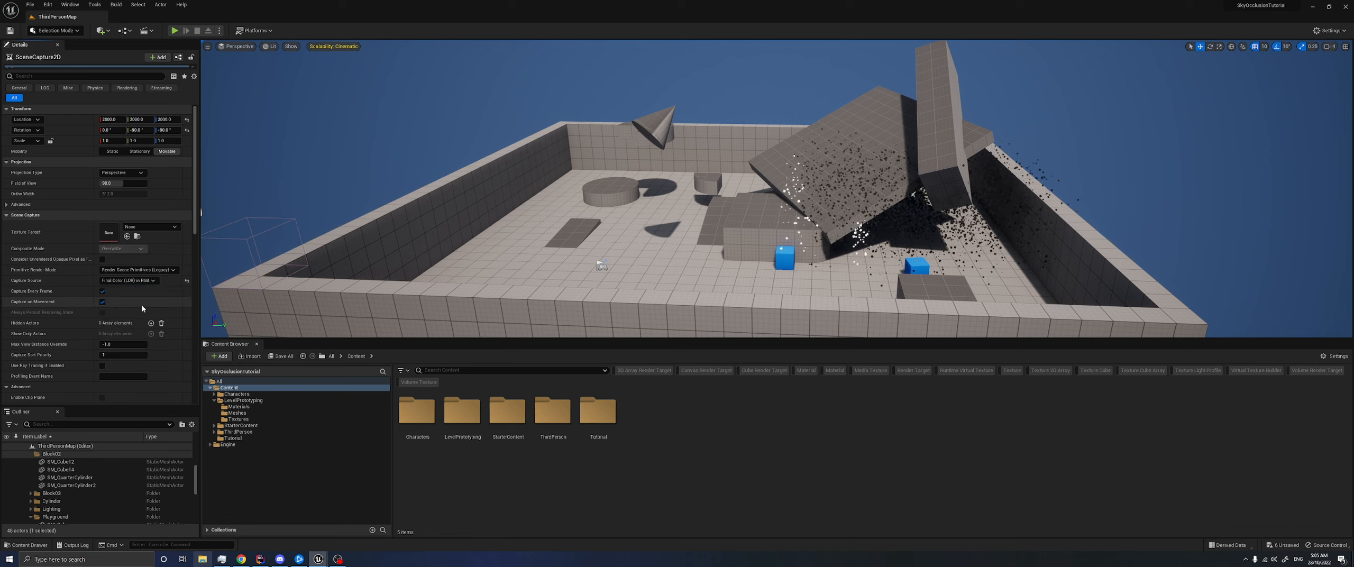
left_click(148, 270)
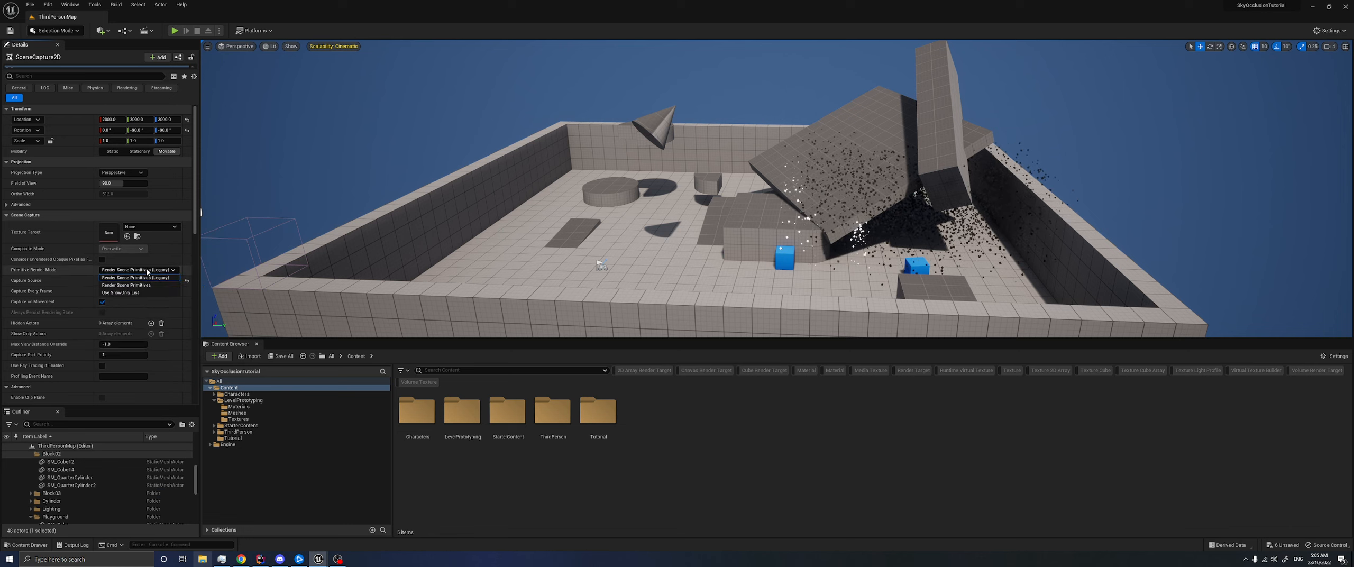
left_click(140, 278)
- Expand the scene capture's General, Advanced, Post Processing, Light Types, Lighting Components, Lighting Features and Hidden show flags
scroll(63, 296, "down", 4)
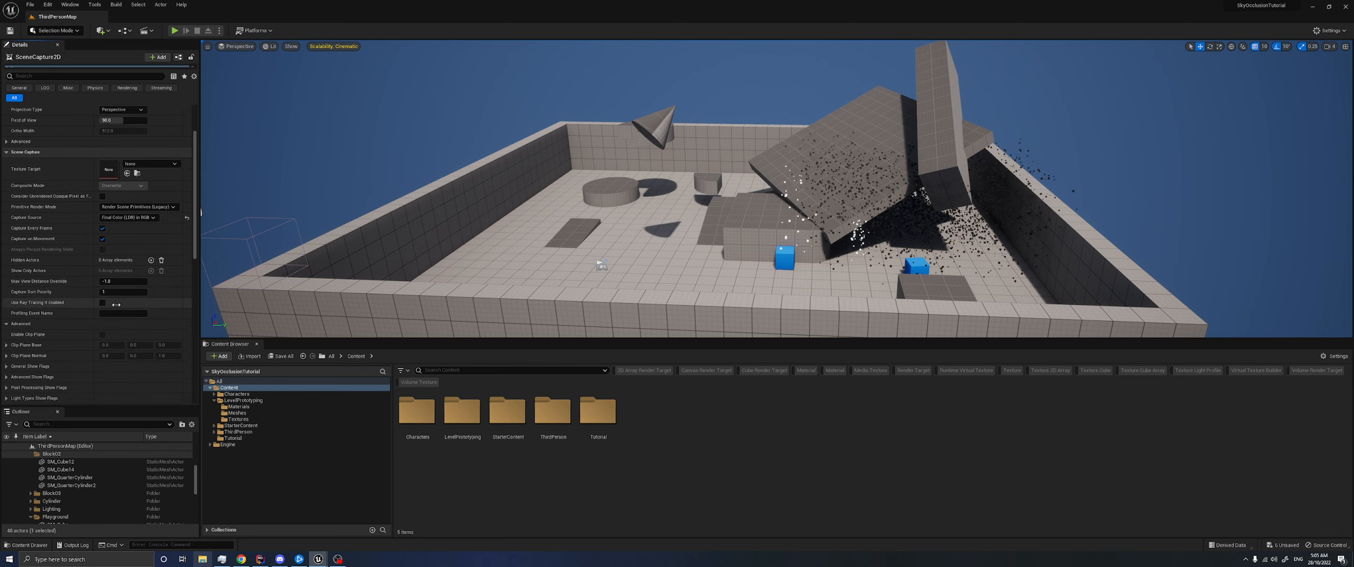
scroll(29, 339, "down", 3)
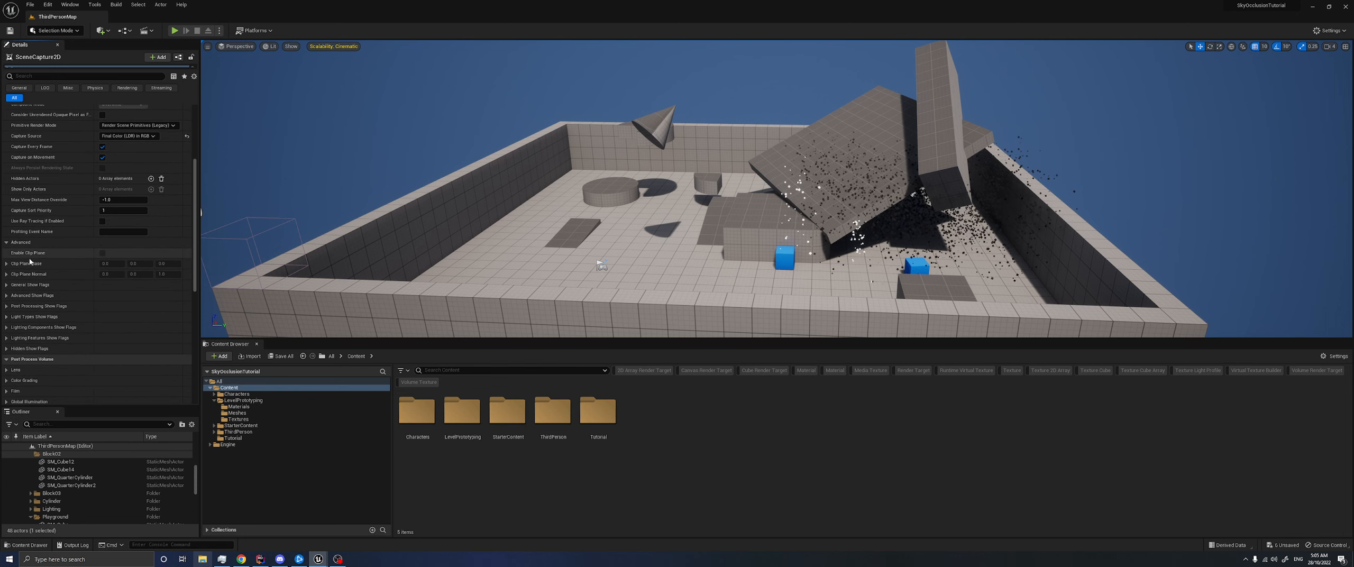
left_click(24, 285)
scroll(21, 312, "down", 7)
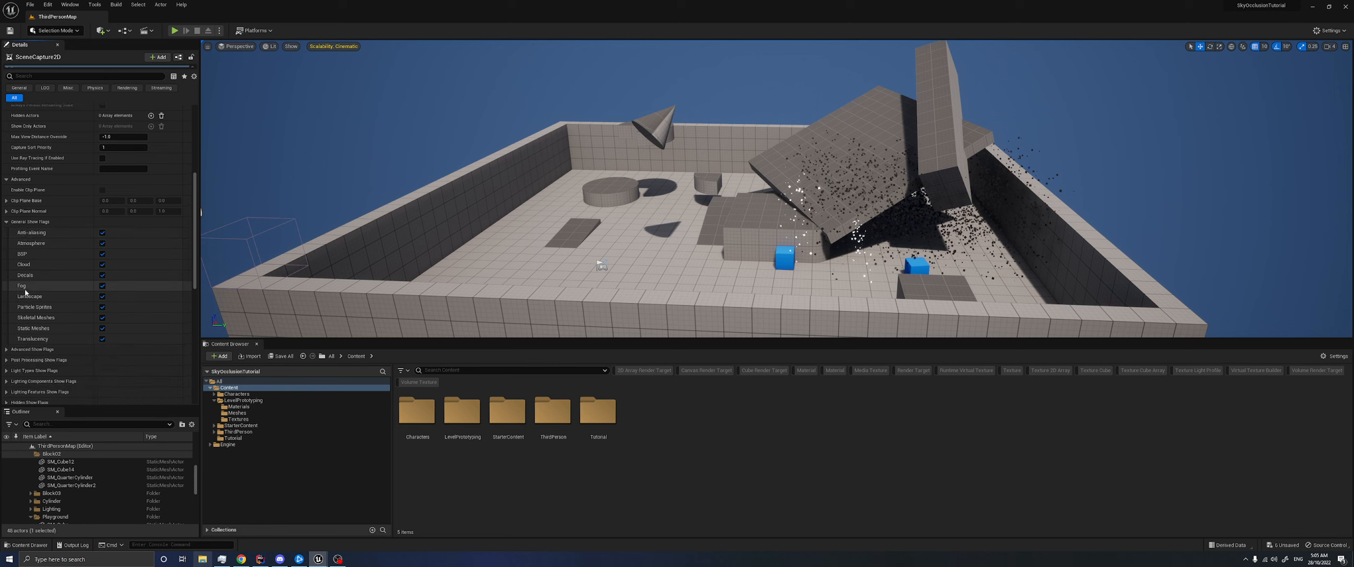
left_click(43, 355)
scroll(38, 368, "down", 4)
left_click(40, 345)
scroll(39, 350, "down", 1)
scroll(40, 347, "down", 2)
left_click(51, 316)
scroll(51, 332, "down", 2)
left_click(56, 298)
scroll(53, 328, "up", 12)
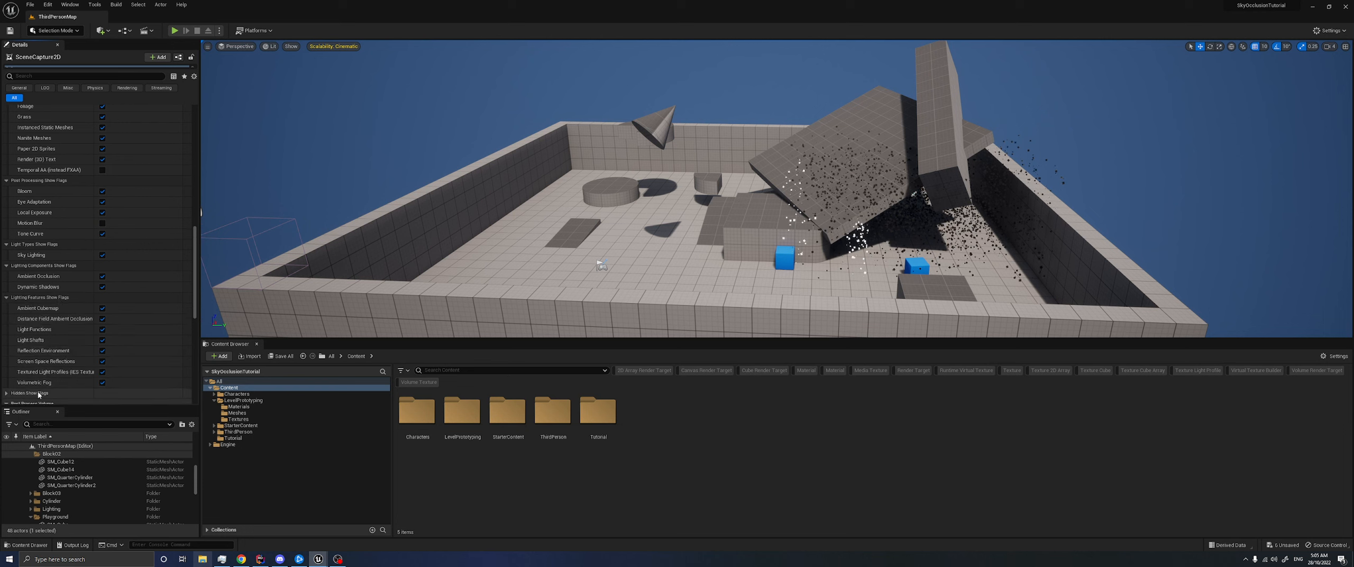
- Disable the general show flags for Anti-aliasing, Atmosphere, BSP, Cloud, Decals, Fog, Particle Sprites and Skeletal Meshes
left_click(102, 232)
left_click(102, 243)
left_click(102, 254)
left_click(102, 265)
left_click(102, 275)
left_click(102, 285)
left_click(102, 318)
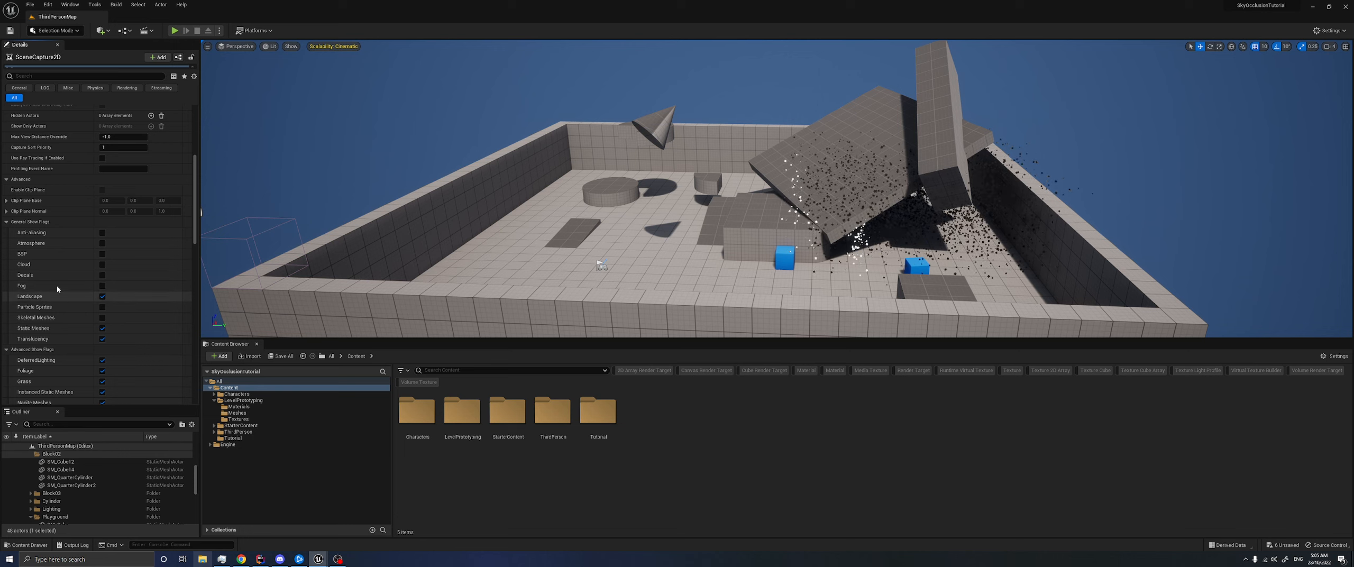
- Disable the advanced show flags for Deferred Lighting, Foliage, Grass, Paper 2D Sprites and Render (3D) Text, keeping Instanced Static Meshes and Nanite Meshes enabled
scroll(51, 287, "down", 1)
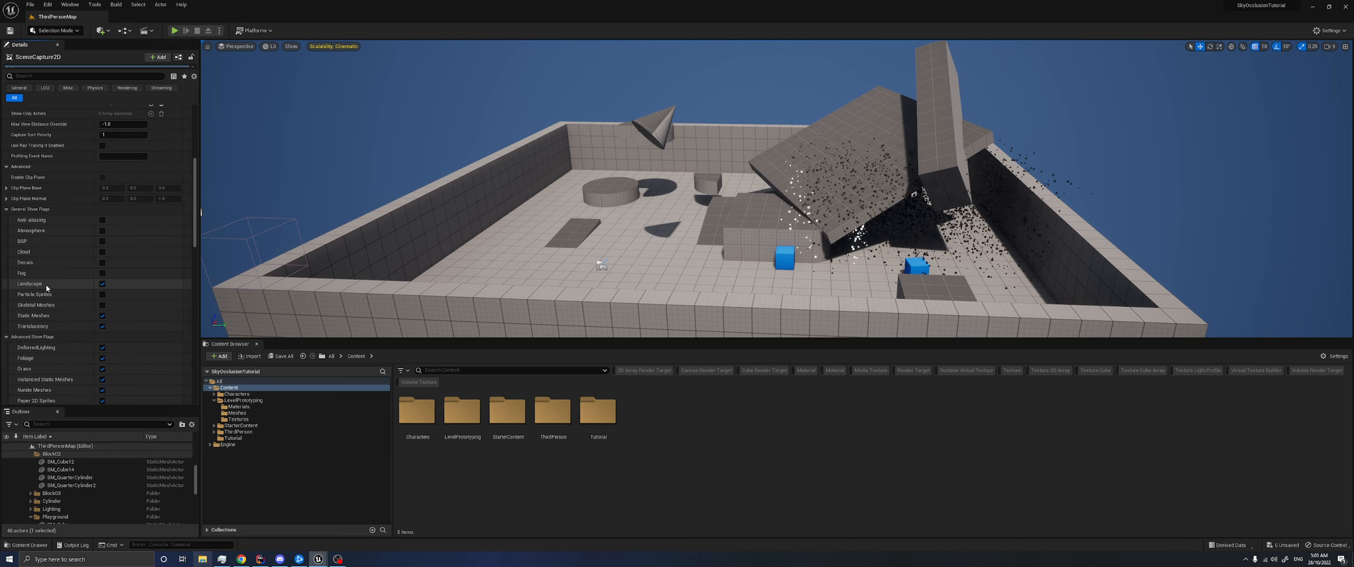
scroll(65, 312, "down", 4)
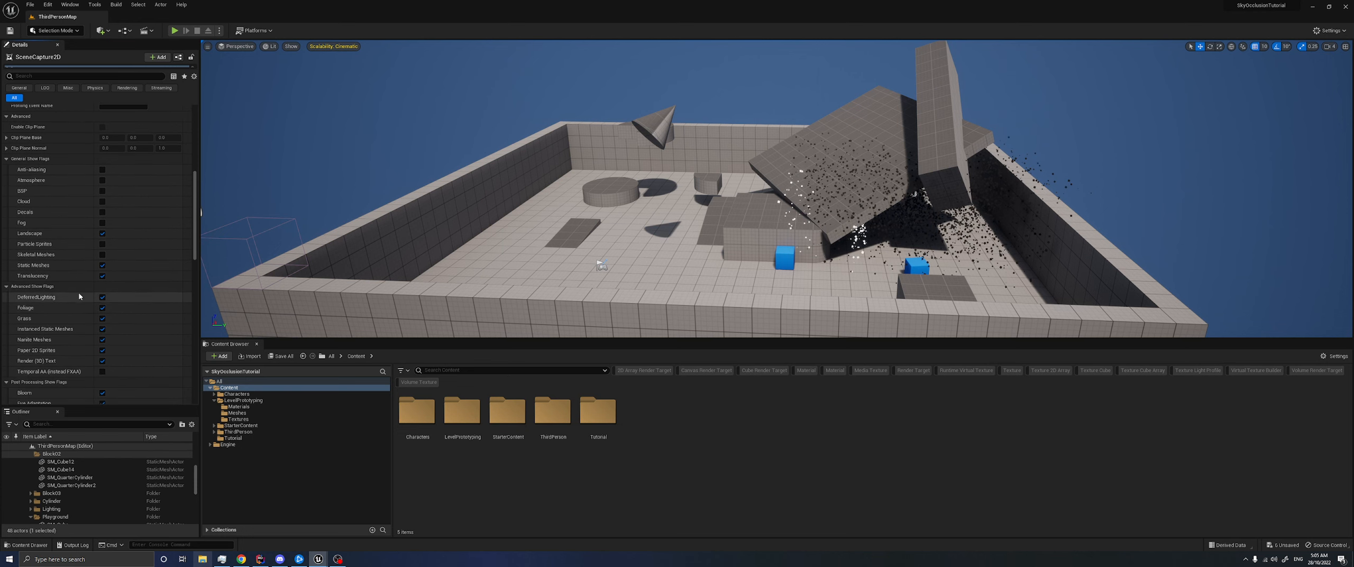
left_click(102, 297)
left_click(102, 308)
left_click(102, 318)
left_click(102, 329)
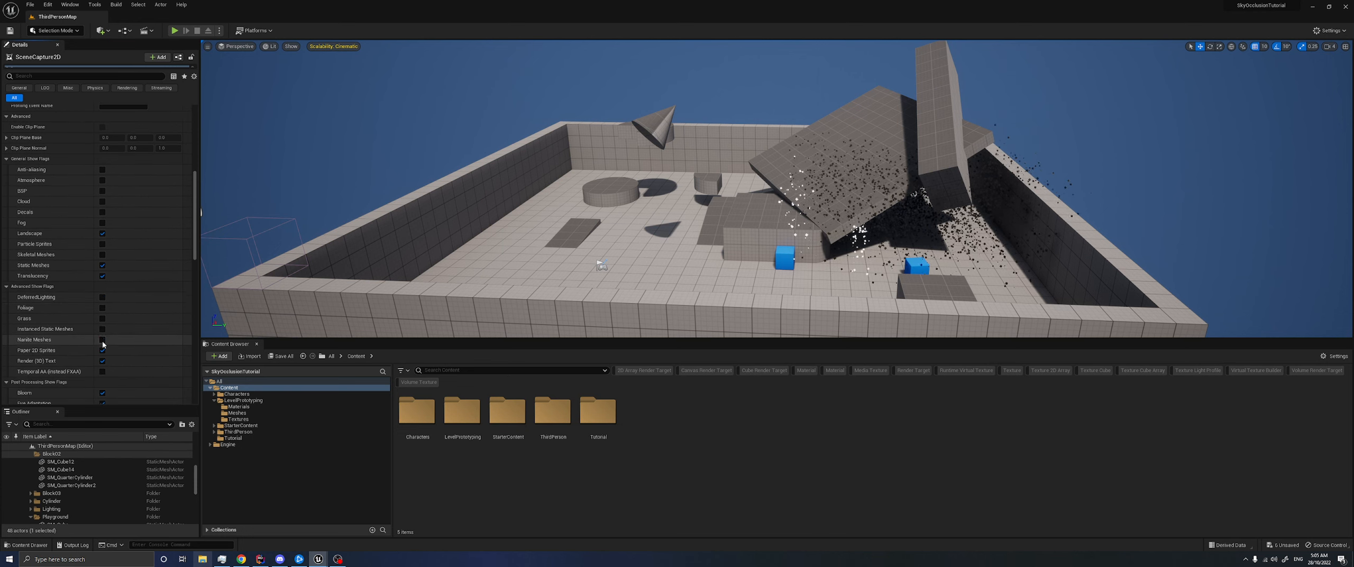
left_click(102, 329)
left_click(102, 350)
scroll(105, 364, "down", 9)
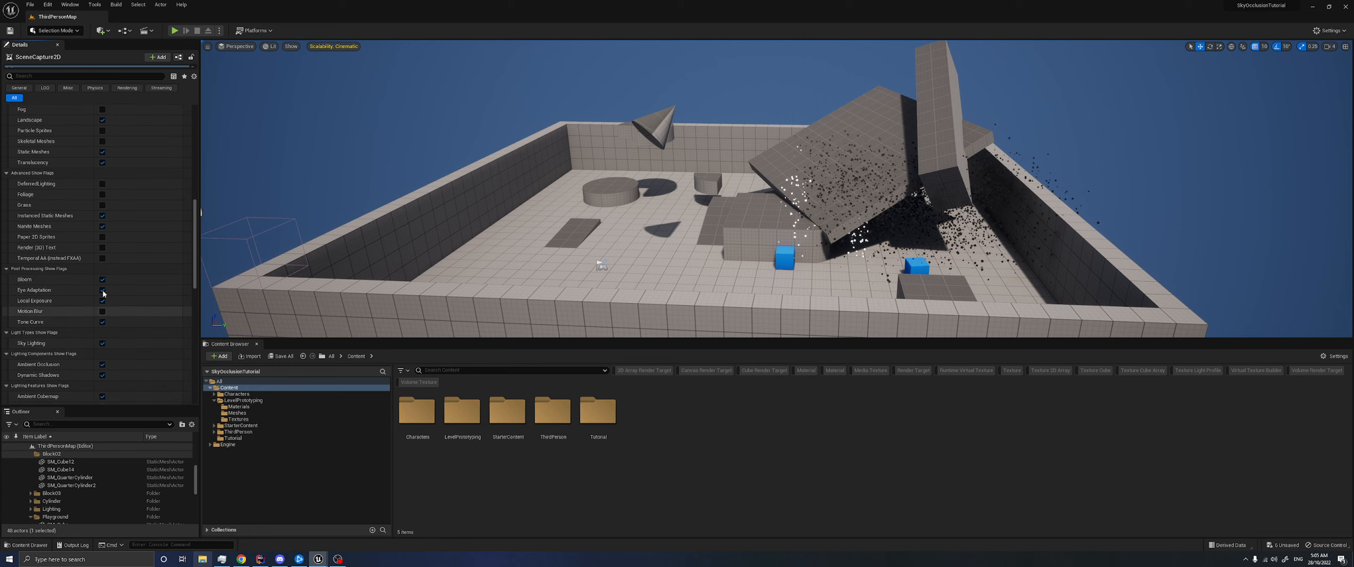
- Disable the Bloom, Eye Adaptation, Tone Curve, Sky Lighting, Ambient Occlusion and Dynamic Shadows show flags
left_click(102, 280)
left_click(102, 290)
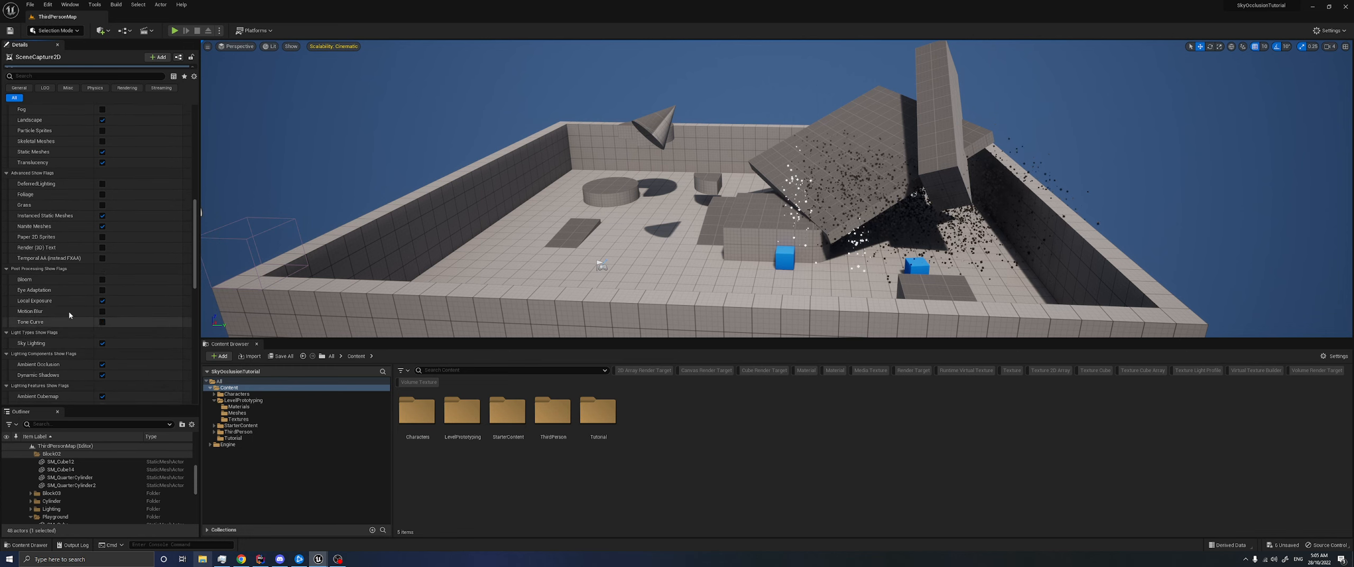
left_click(103, 321)
scroll(102, 296, "down", 4)
left_click(102, 295)
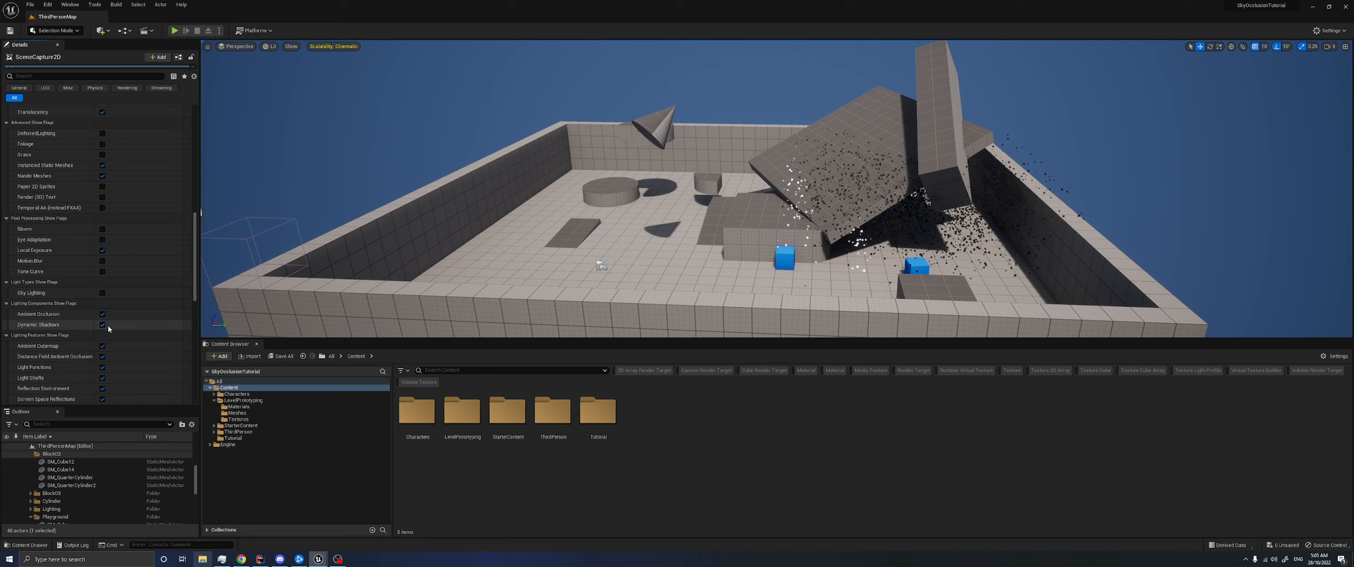
left_click(103, 314)
left_click(102, 324)
- Disable every lighting features show flag of the scene capture, from Ambient Cubemap through Volumetric Fog
scroll(101, 301, "down", 6)
left_click(102, 270)
left_click(102, 281)
left_click(102, 292)
left_click(102, 302)
left_click(102, 312)
left_click(103, 323)
left_click(102, 334)
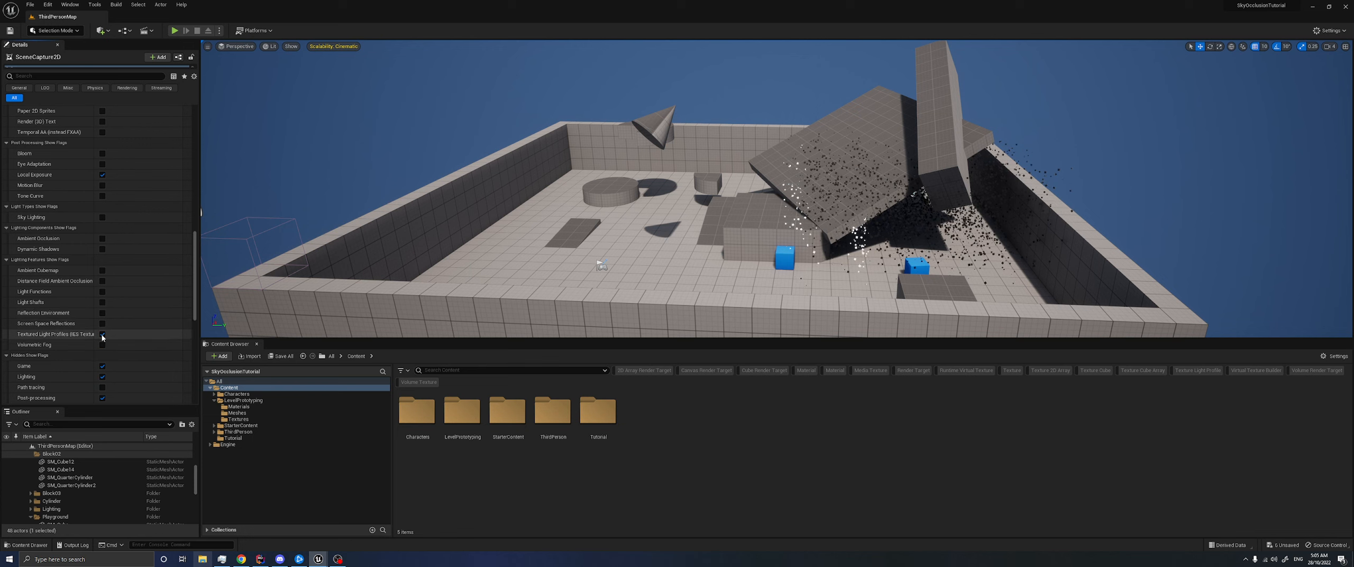
left_click(102, 344)
- Disable the hidden show flags for Game and Lighting, leaving Post-processing enabled
scroll(104, 345, "down", 4)
left_click(102, 315)
left_click(102, 327)
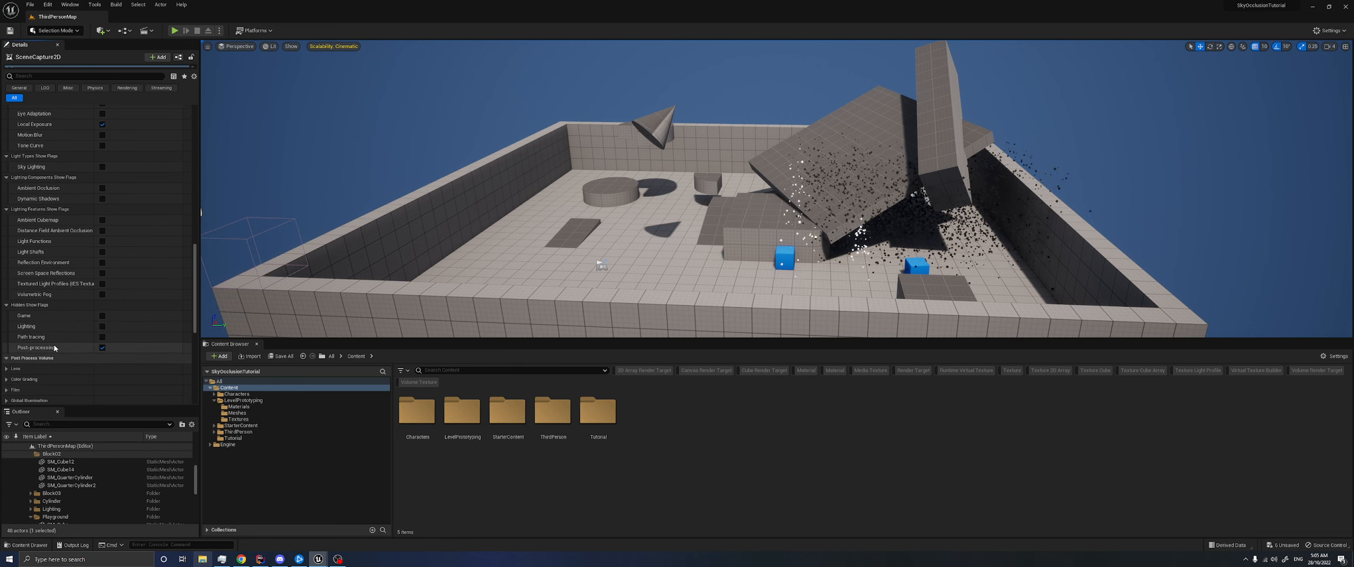
scroll(83, 315, "up", 20)
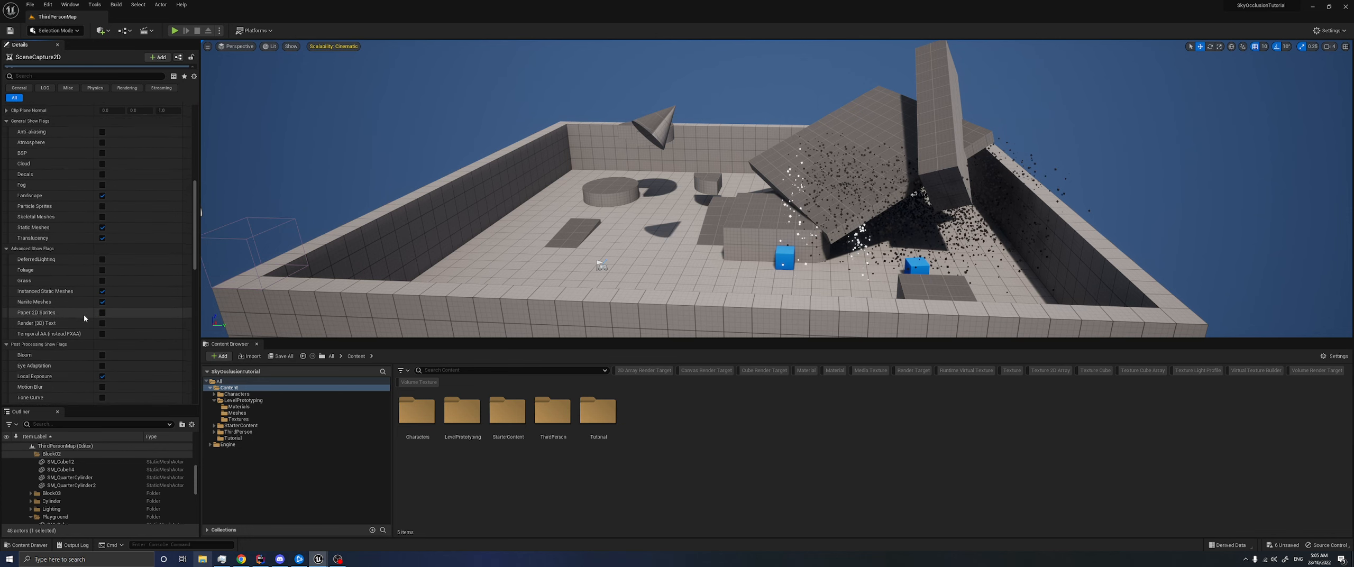
scroll(84, 317, "up", 8)
- Create a Render Target texture named SkyOccRT in the Content folder
right_click(672, 421)
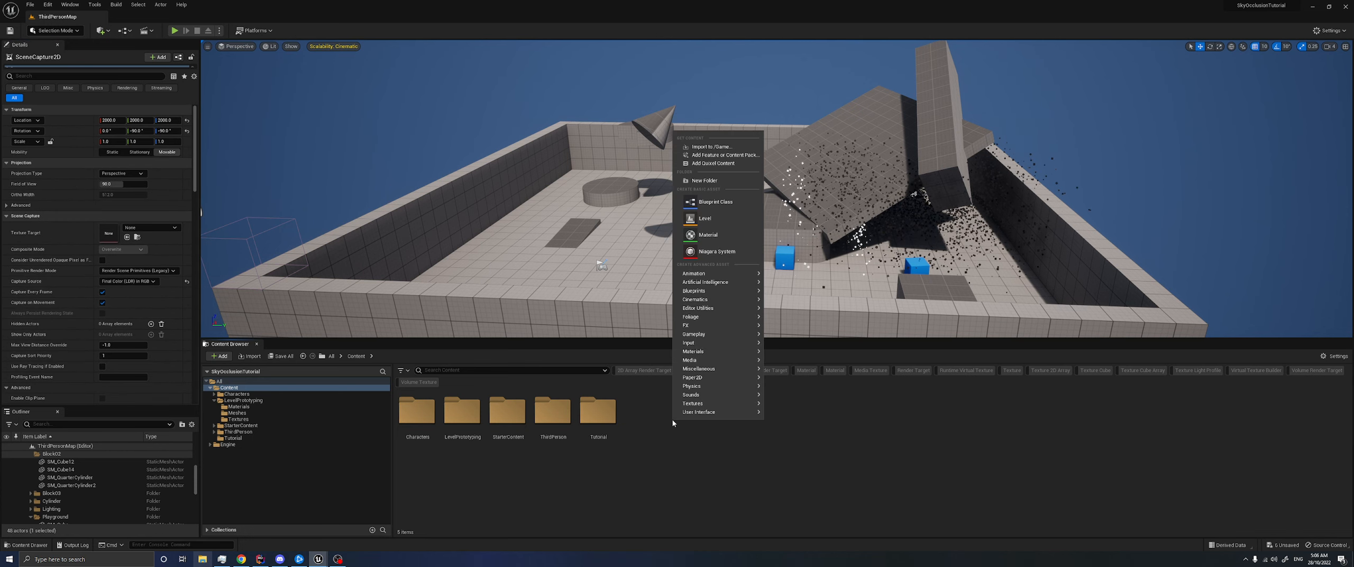
type("render target")
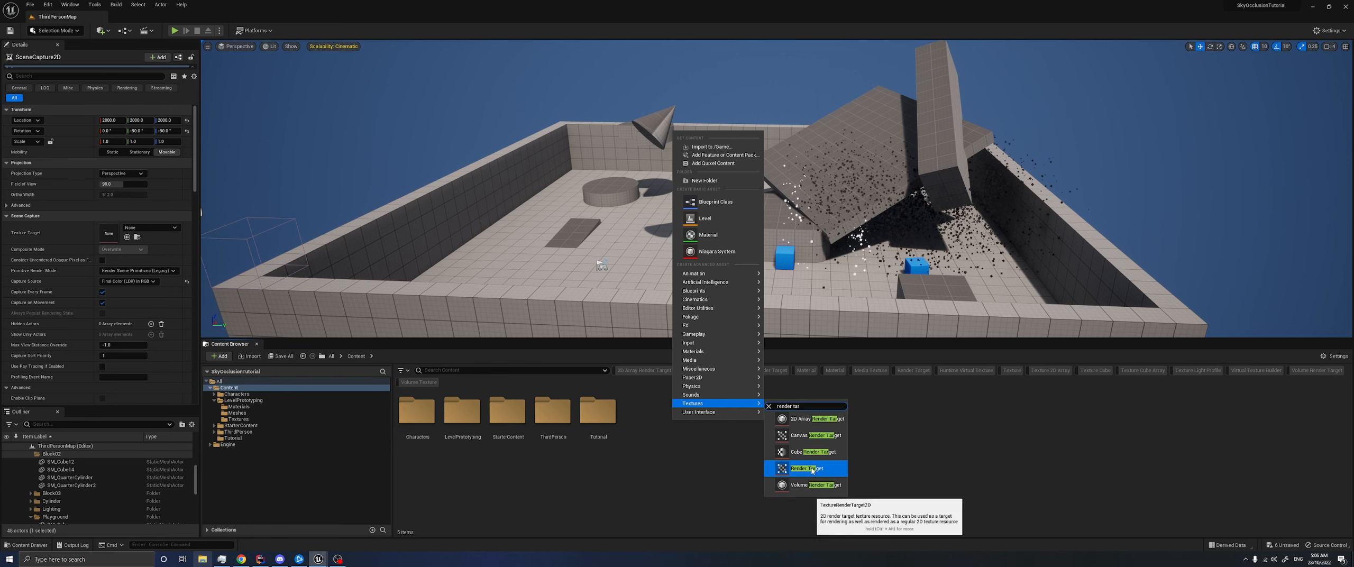
left_click(806, 468)
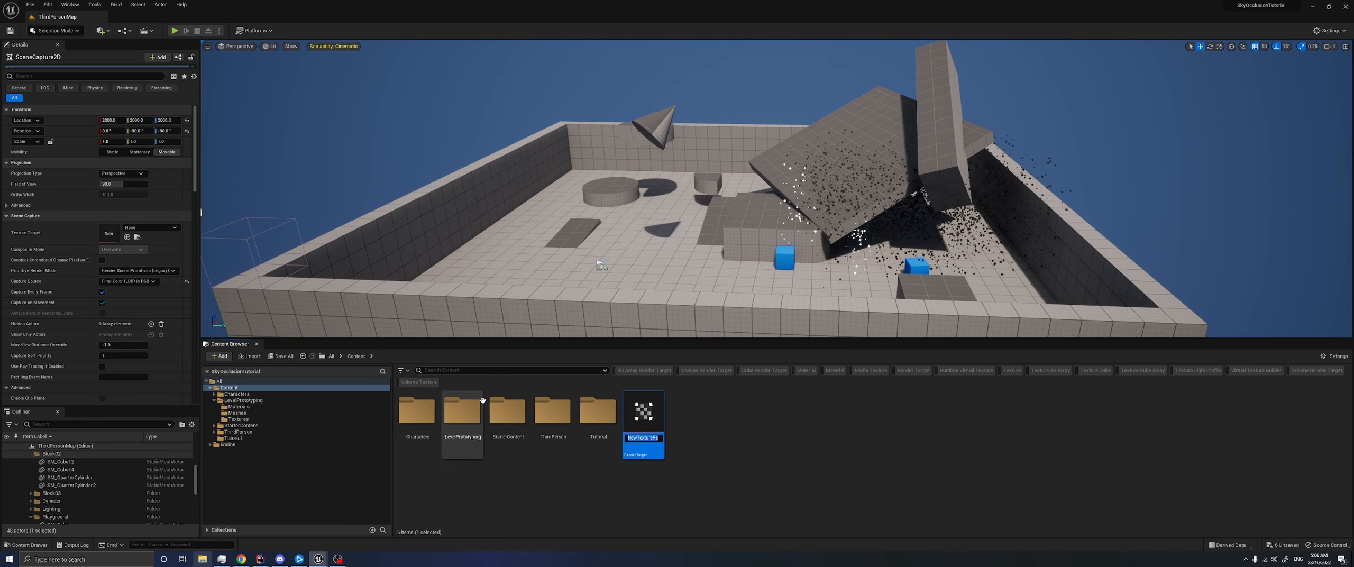
type("SkyOccRT")
key("Return")
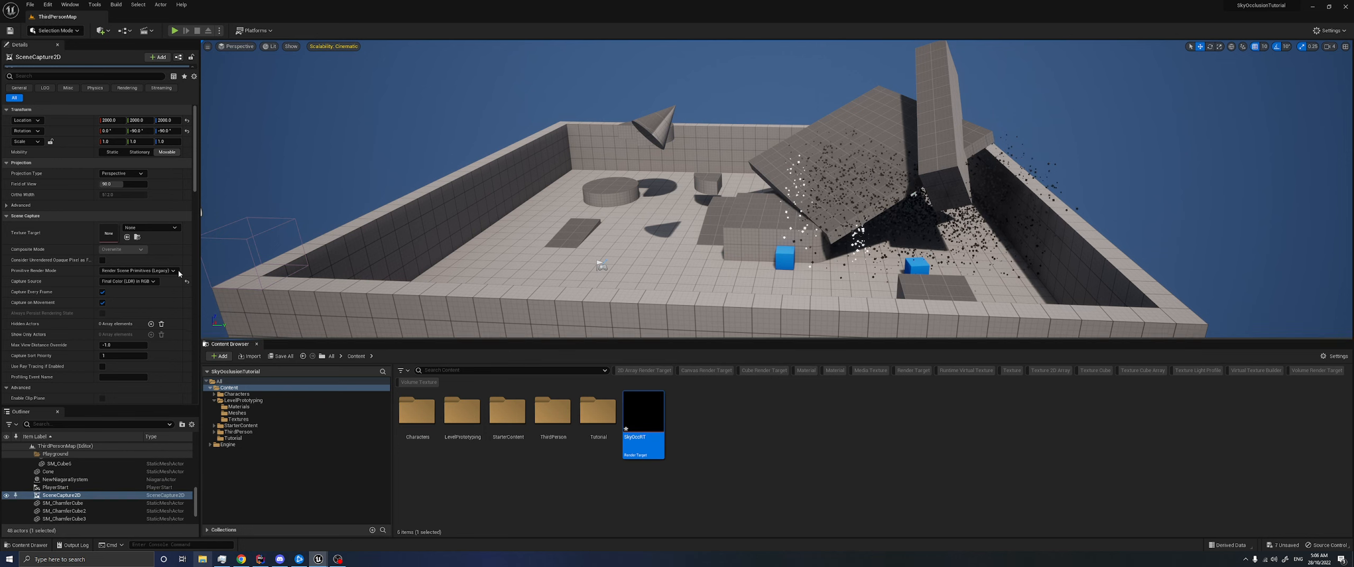
- Assign SkyOccRT as the scene capture's texture target and accept applying the pending changes to the modified material
left_click_drag(664, 417, 108, 233)
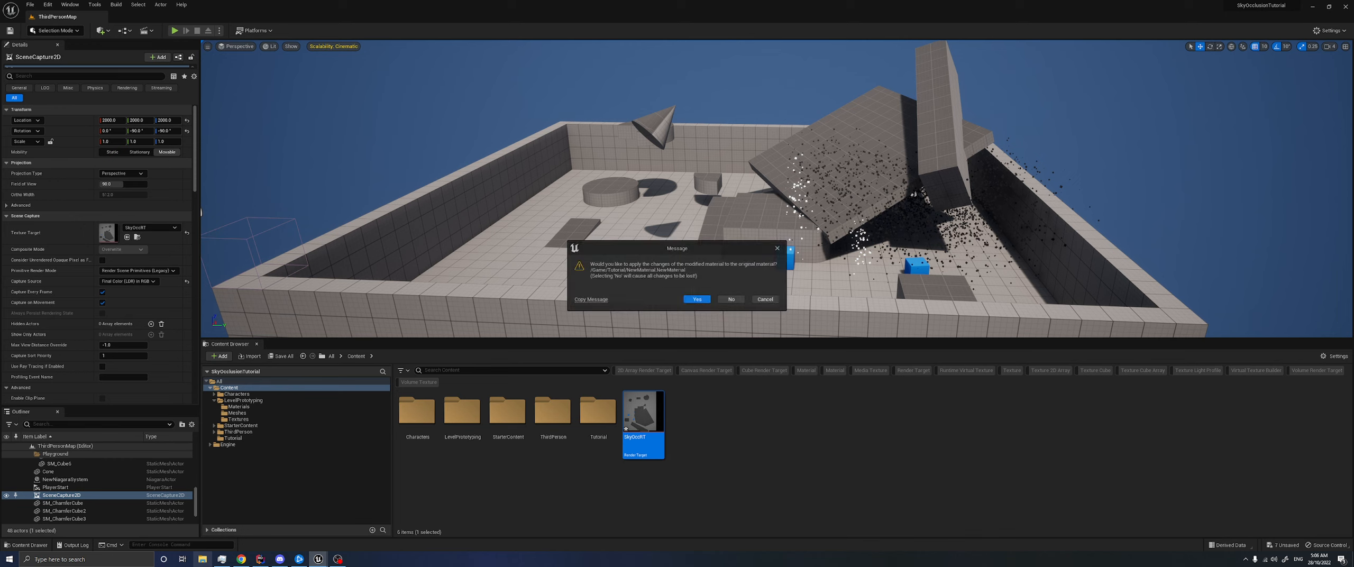
left_click(697, 301)
left_click(697, 301)
left_click(699, 300)
left_click(699, 300)
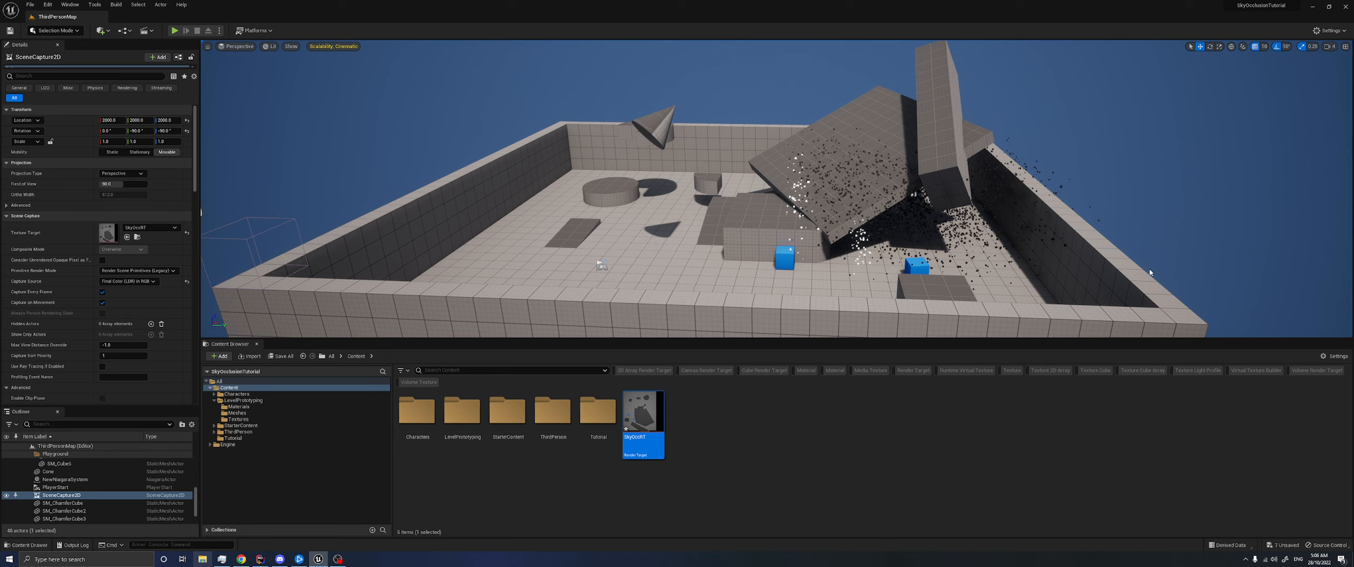
- Open SkyOccRT and set its render target format to RTF R32f
double_click(637, 421)
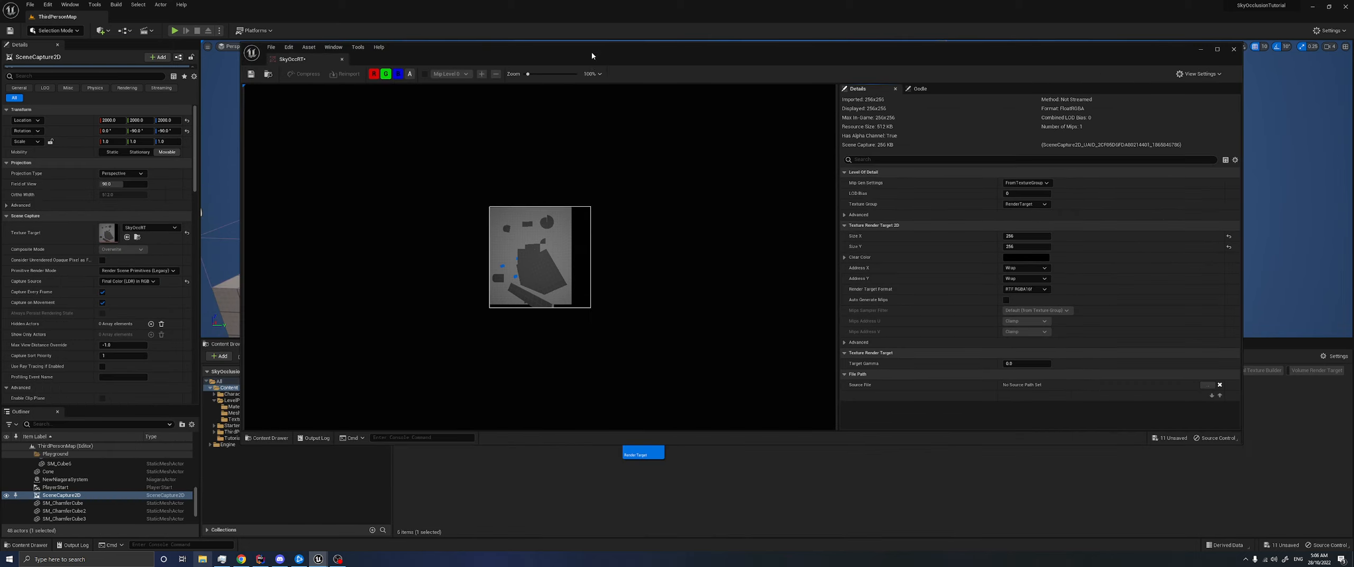
scroll(518, 275, "up", 5)
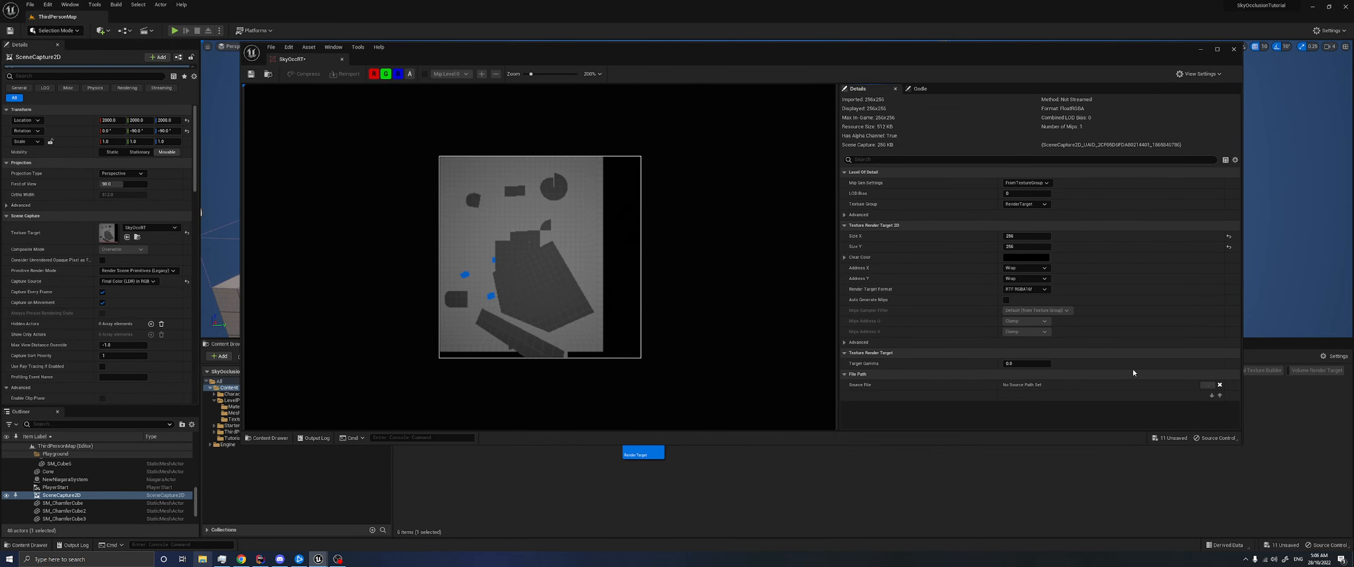
left_click_drag(1244, 445, 761, 460)
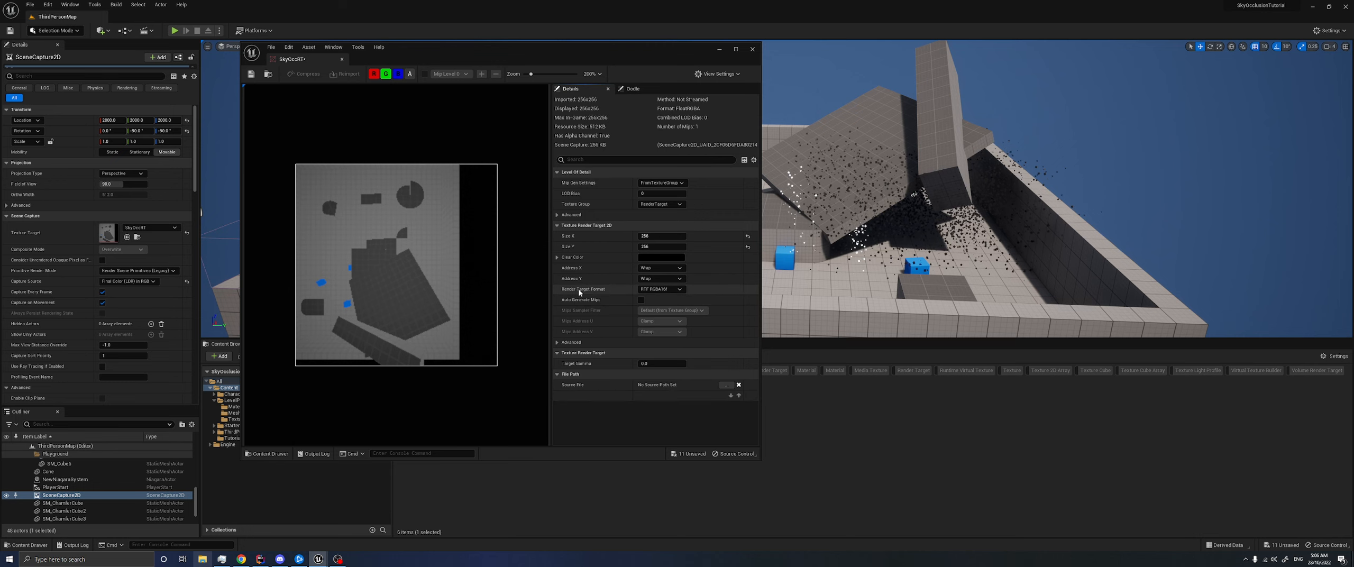
left_click(661, 288)
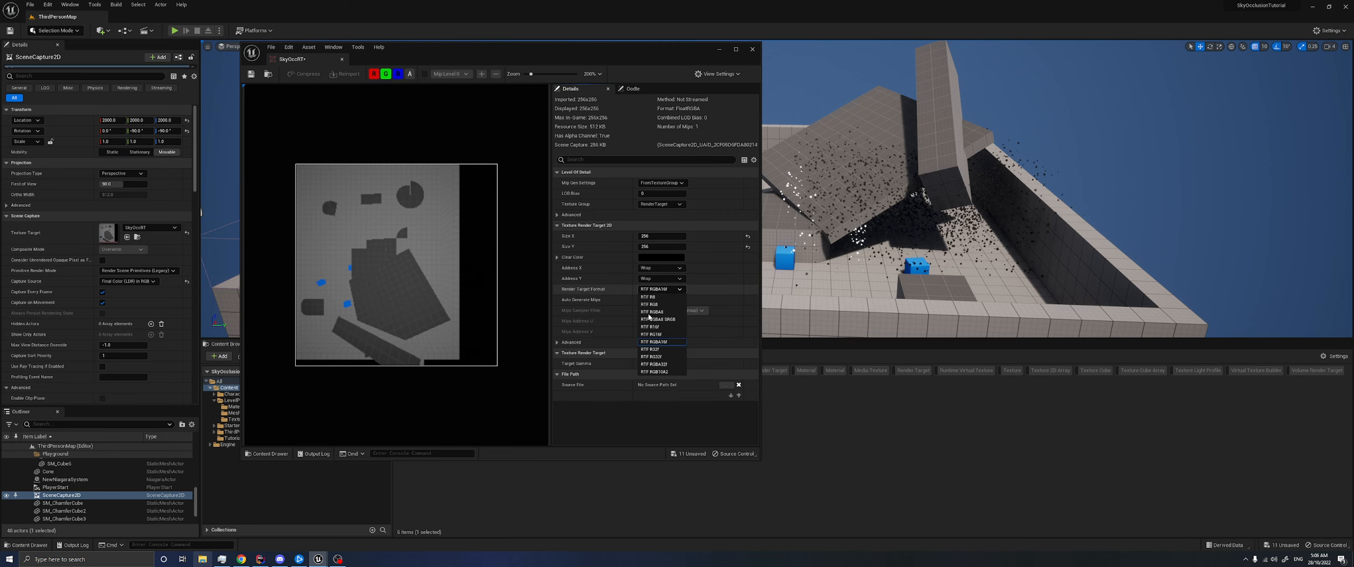
left_click(655, 349)
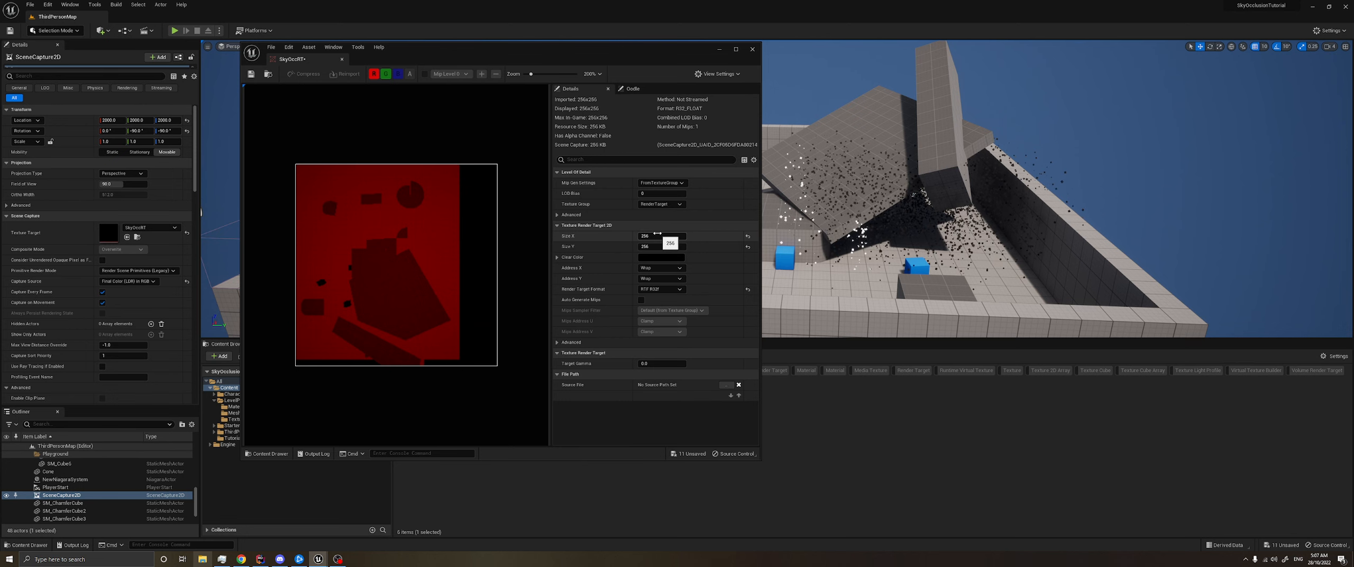
- Save all modified assets and close the SkyOccRT editor
left_click_drag(477, 53, 552, 80)
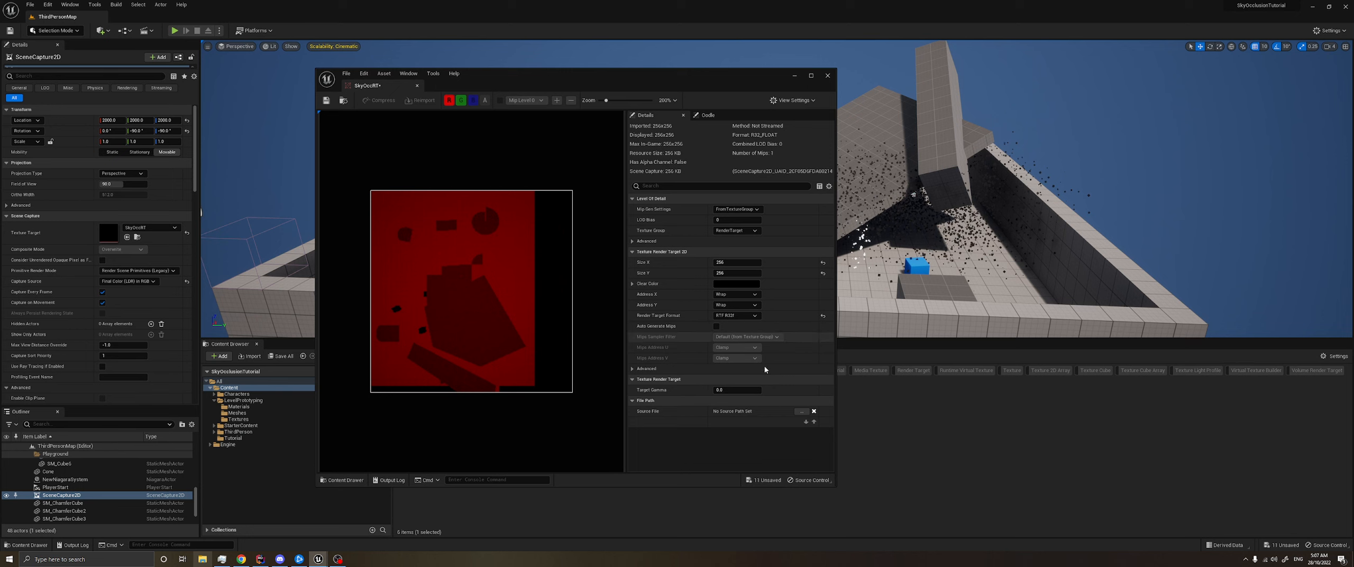
key("ctrl+shift+s")
left_click(417, 86)
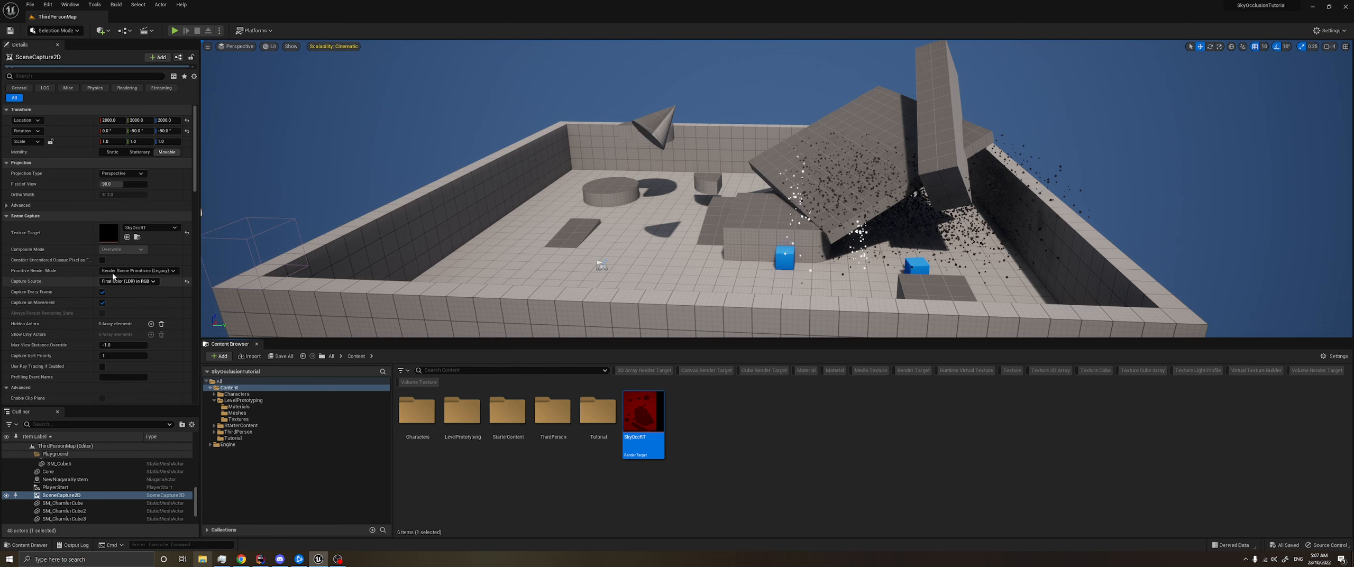
- Examine the SkyOccRT capture and the scene capture's available capture source options, leaving the source unchanged
scroll(105, 263, "down", 1)
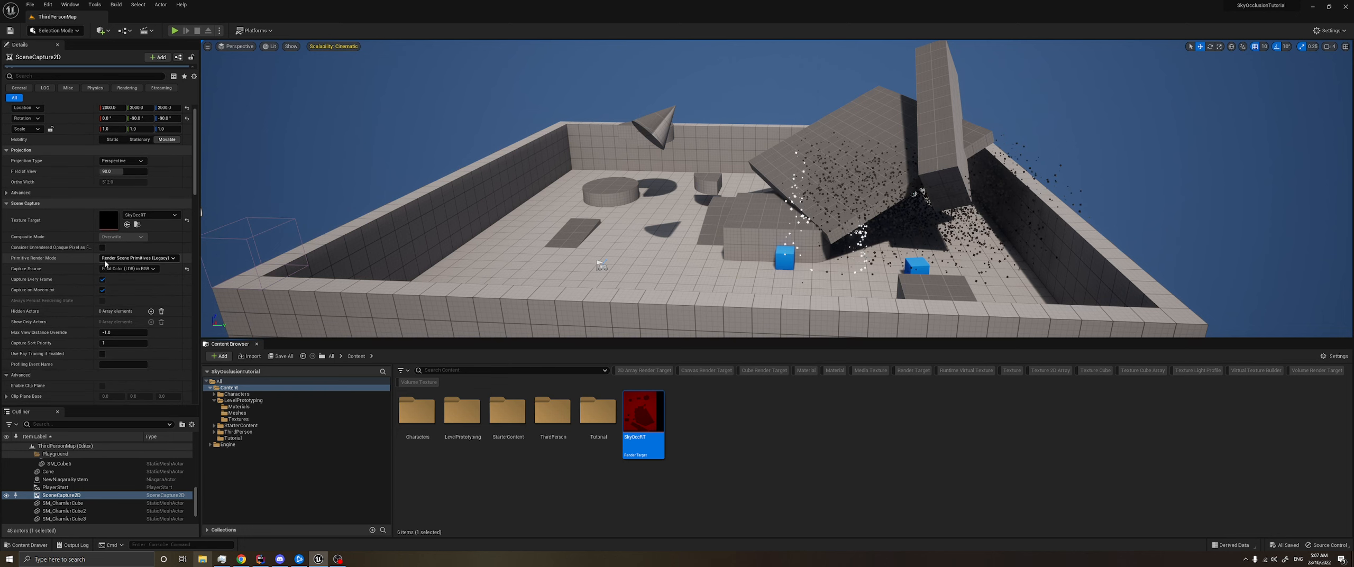
double_click(641, 418)
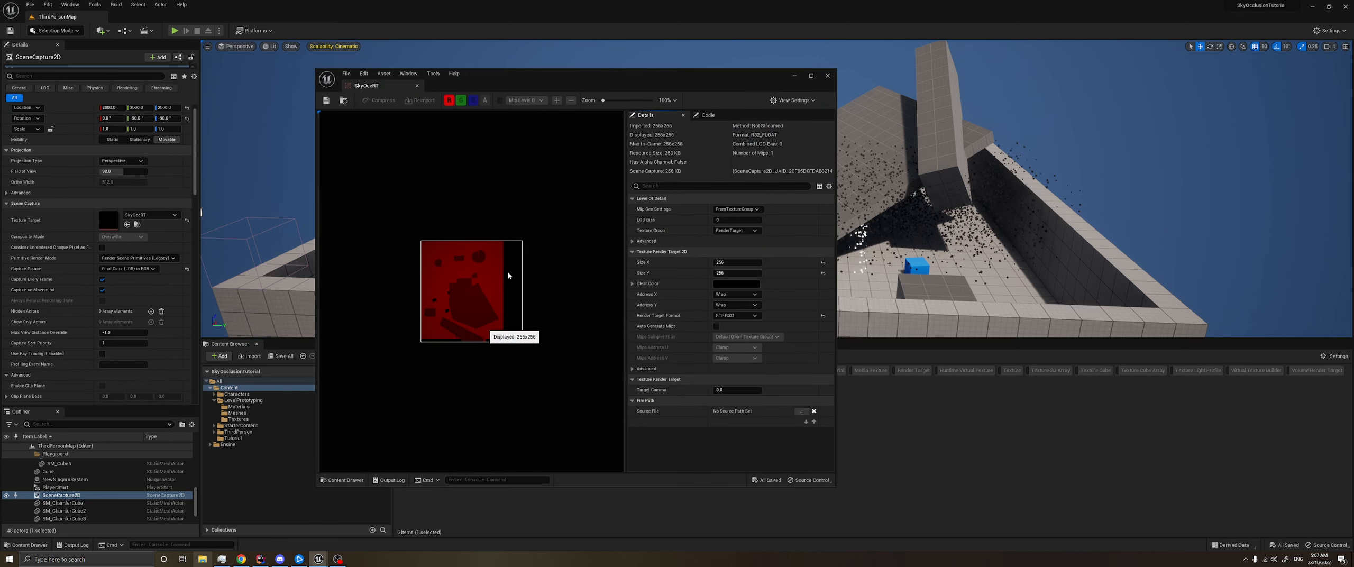
left_click_drag(584, 86, 703, 68)
left_click(136, 269)
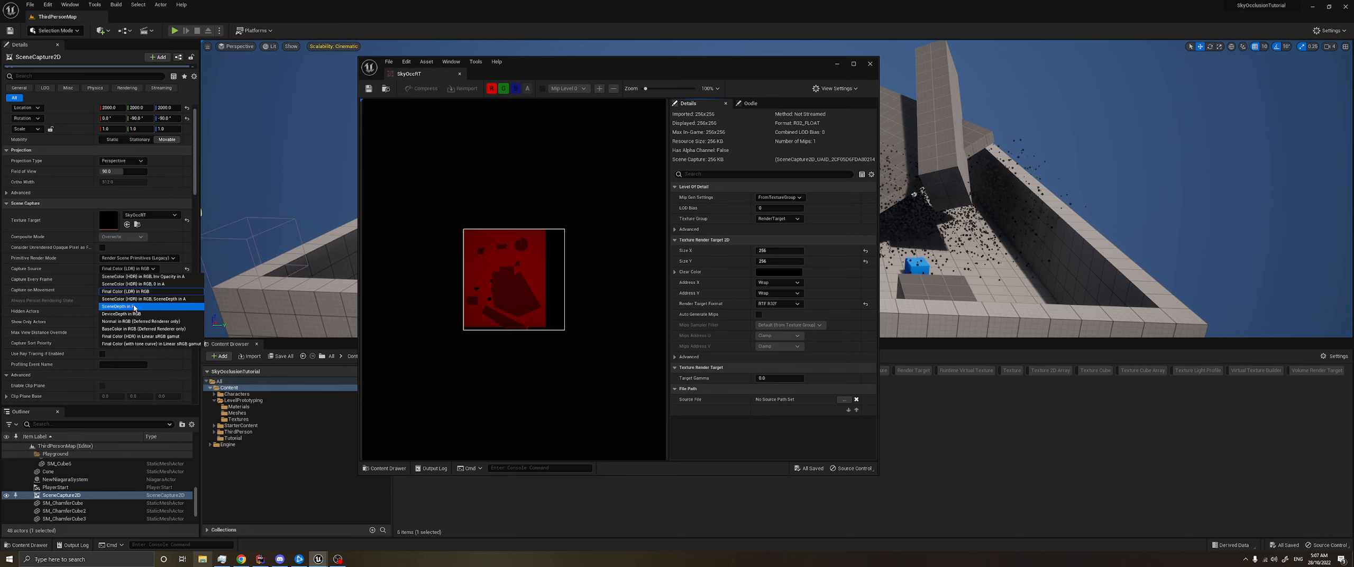
left_click(575, 335)
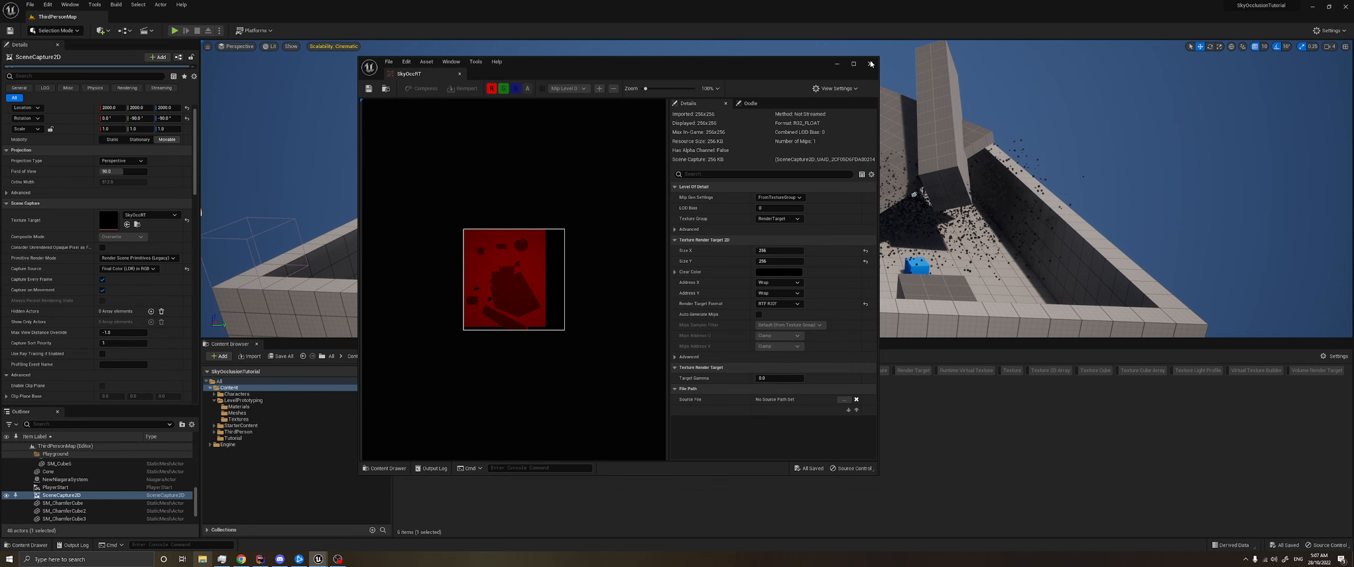
left_click(870, 64)
left_click(704, 440)
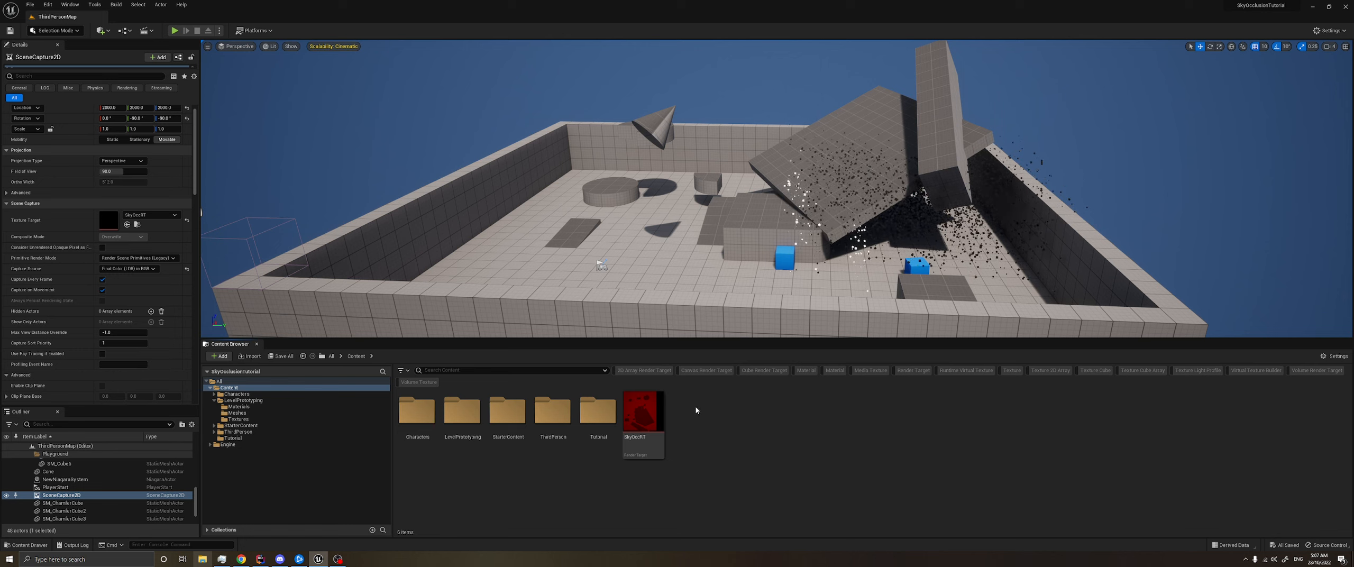
- Create a new material named PP_WorldHeight2 in the Content folder
right_click(711, 417)
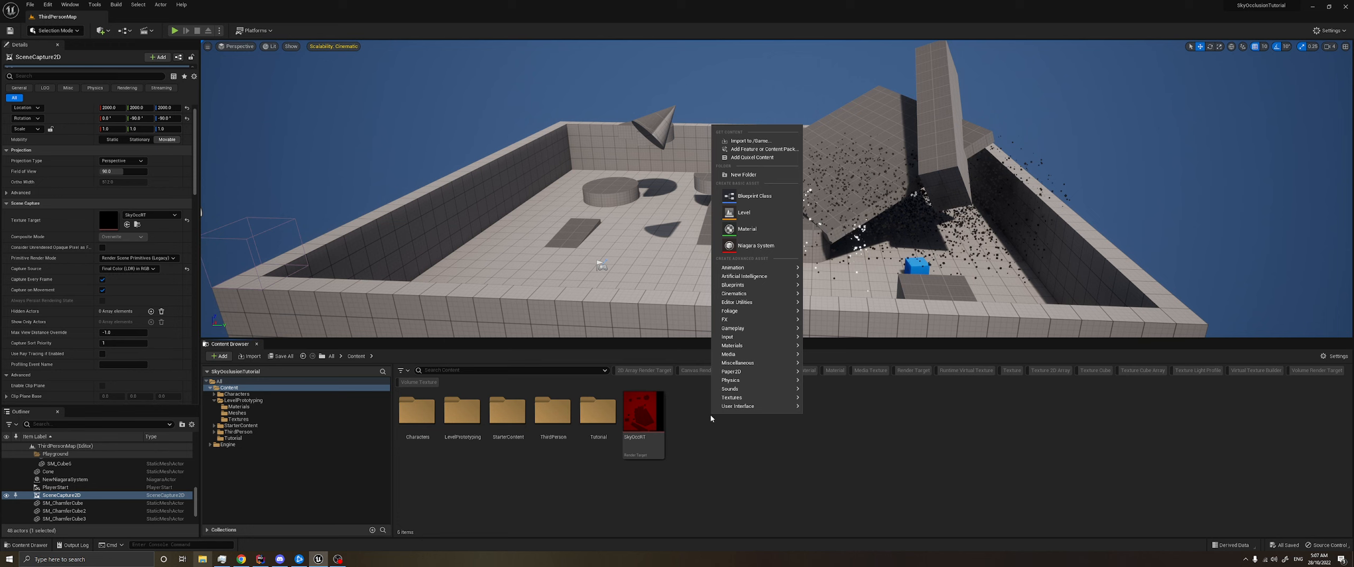
left_click(745, 227)
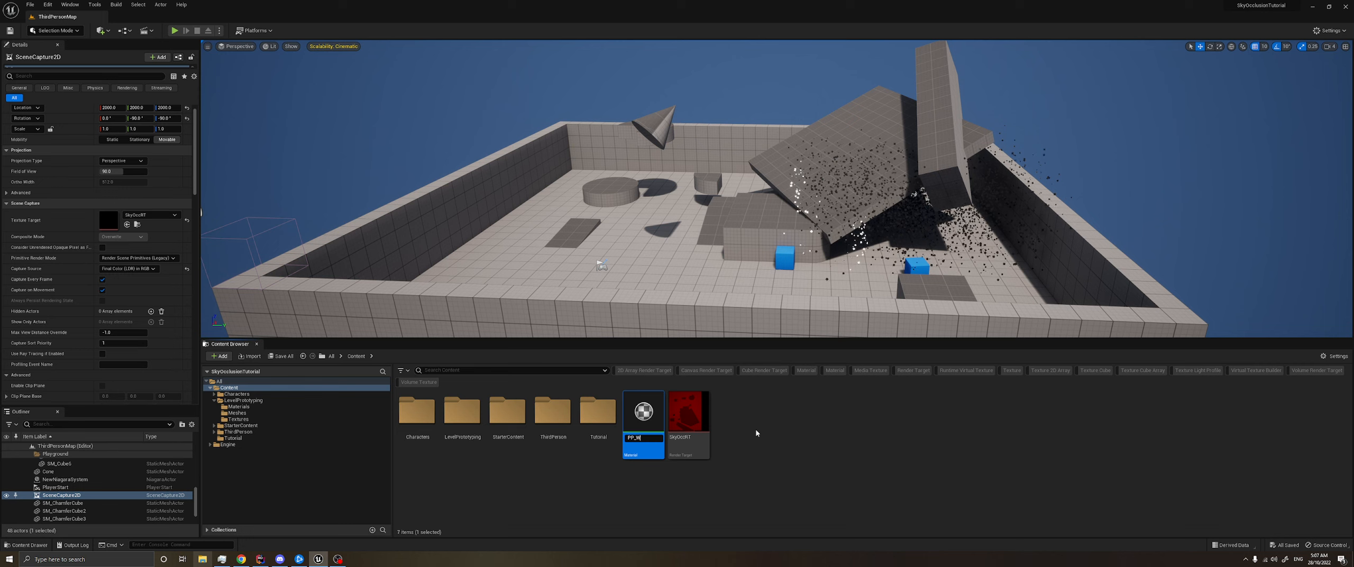
type("PP_WorldHeight")
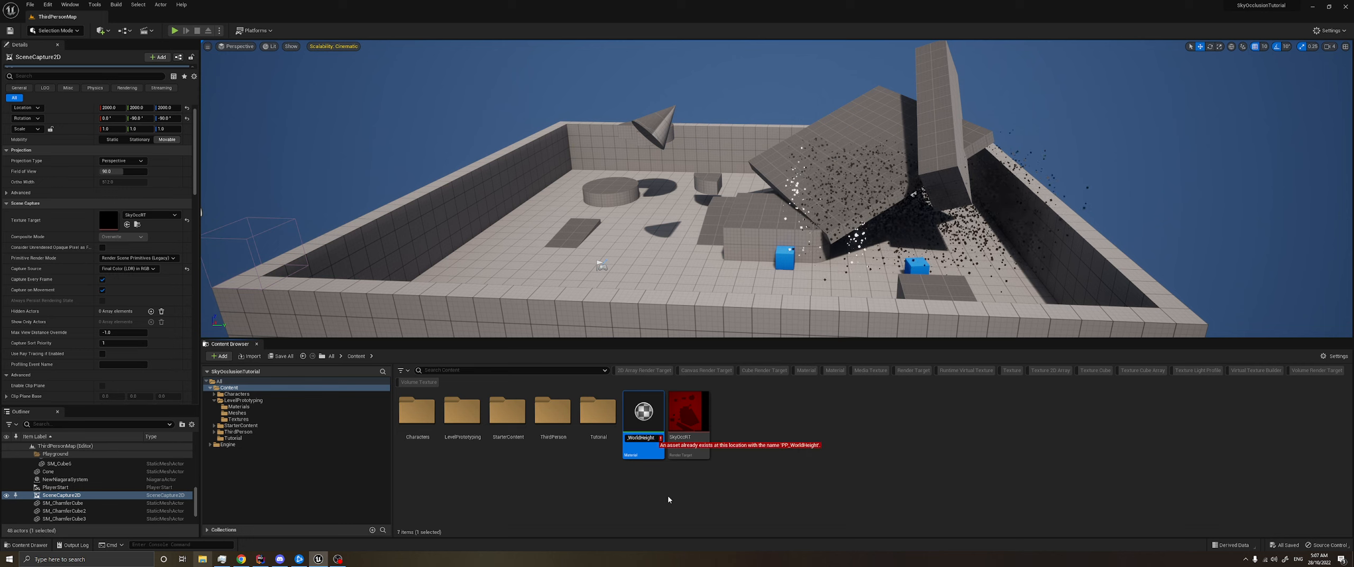
type("2")
key("Return")
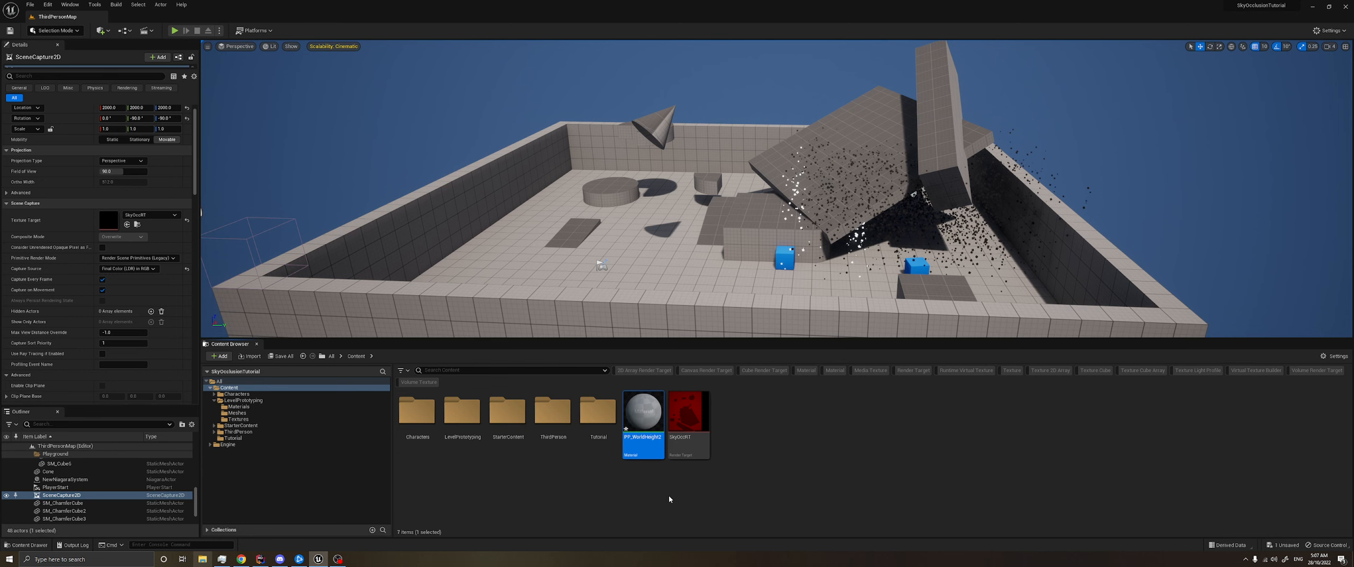
- Open the PP_WorldHeight2 material and set its material domain to Post Process
double_click(643, 412)
left_click(438, 380)
left_click(433, 417)
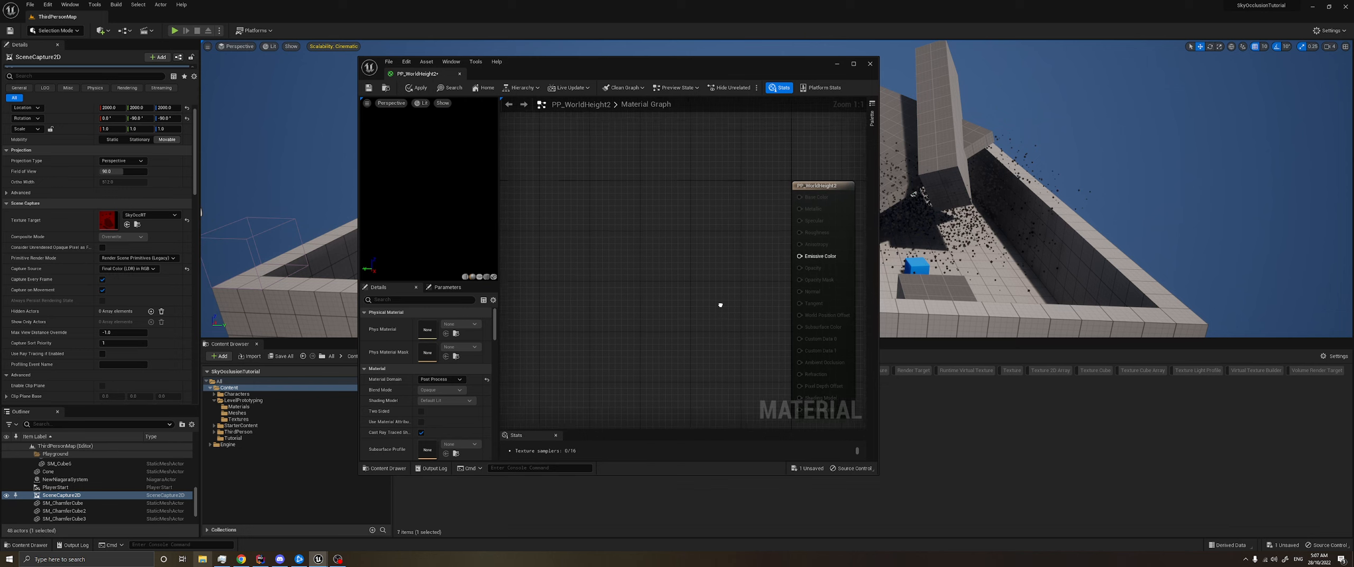
- Add an Absolute World Position node and feed its output into a new ComponentMask node
right_click(544, 243)
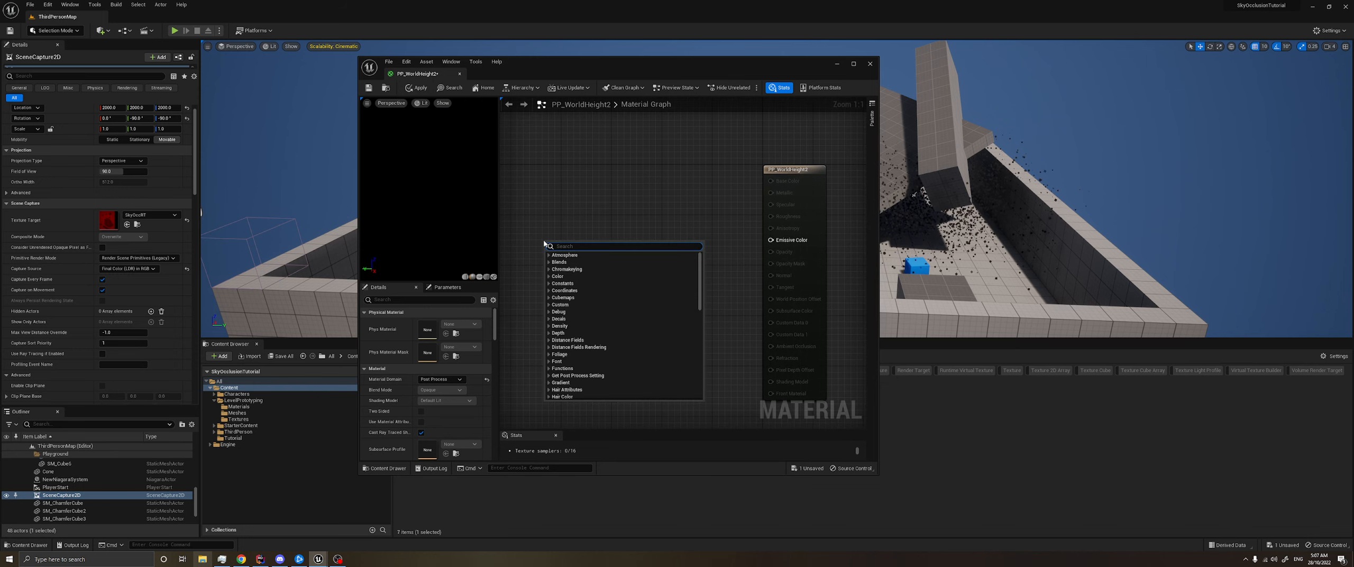
type("worldpos")
key("Return")
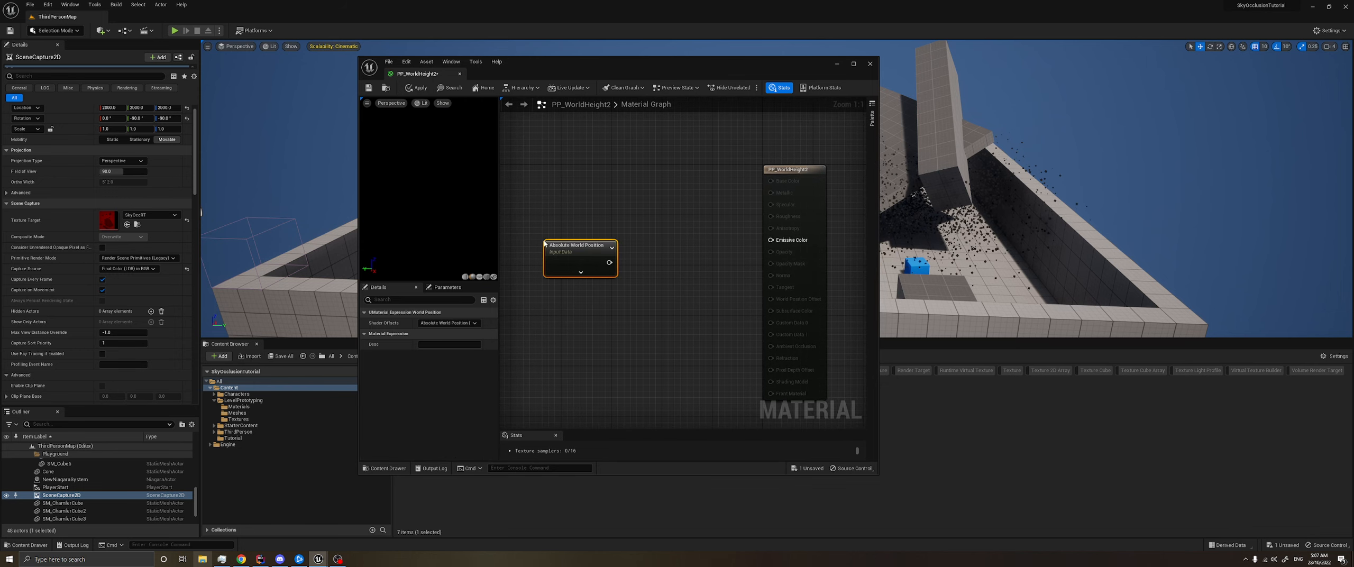
left_click_drag(609, 262, 652, 258)
type("mask")
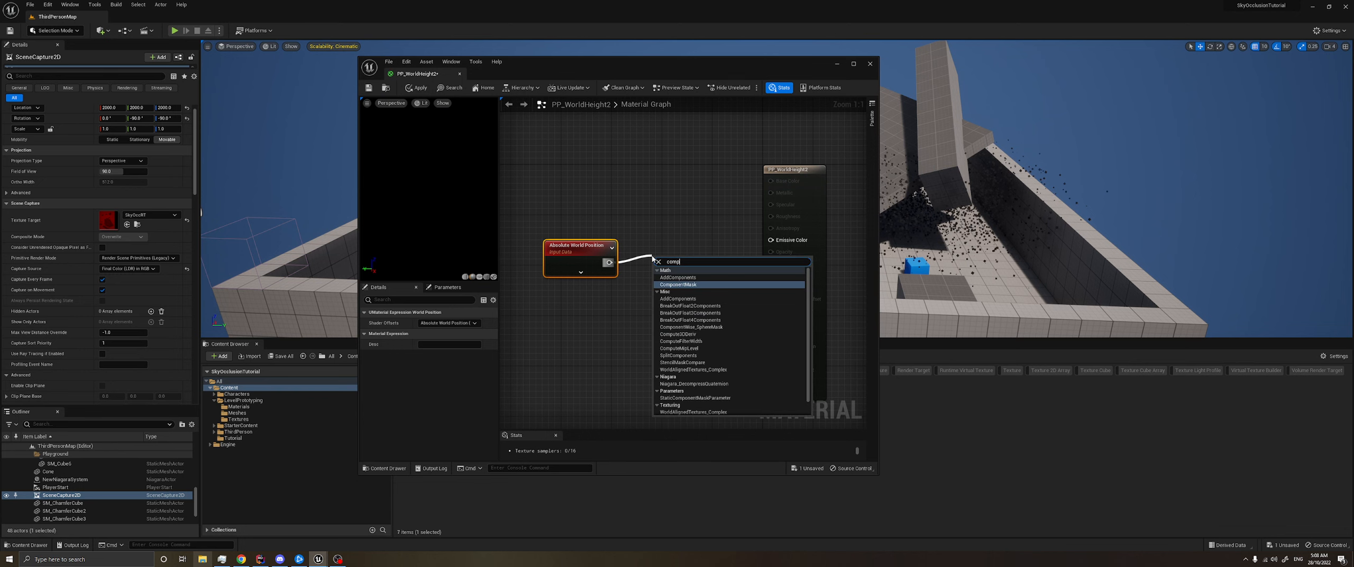
key("Return")
- Feed only the mask's B channel into Emissive Color, and save and close the PP_WorldHeight2 material
left_click(421, 323)
left_click(421, 334)
left_click(421, 345)
left_click_drag(686, 272, 771, 240)
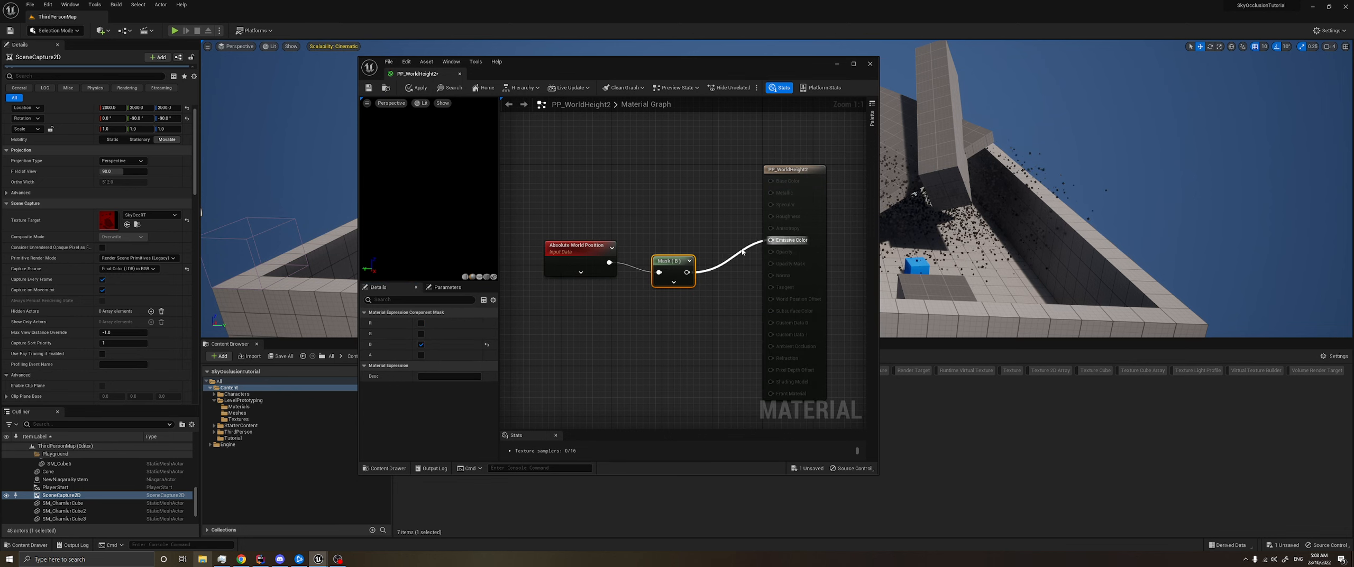
left_click_drag(671, 260, 661, 251)
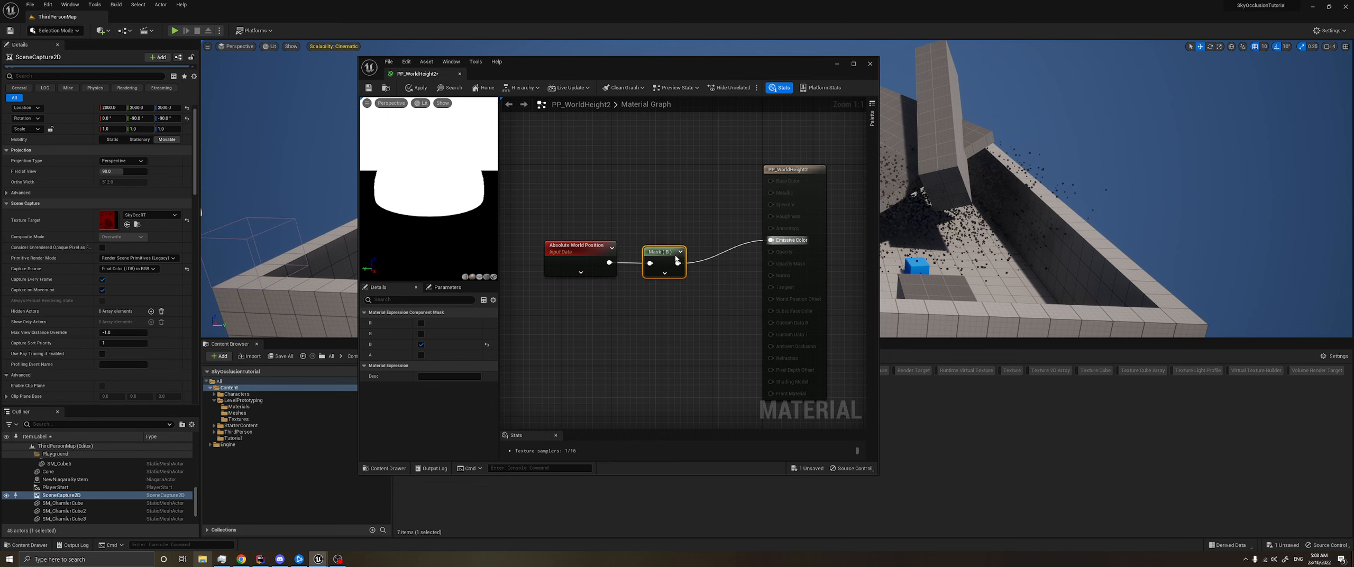
left_click(373, 88)
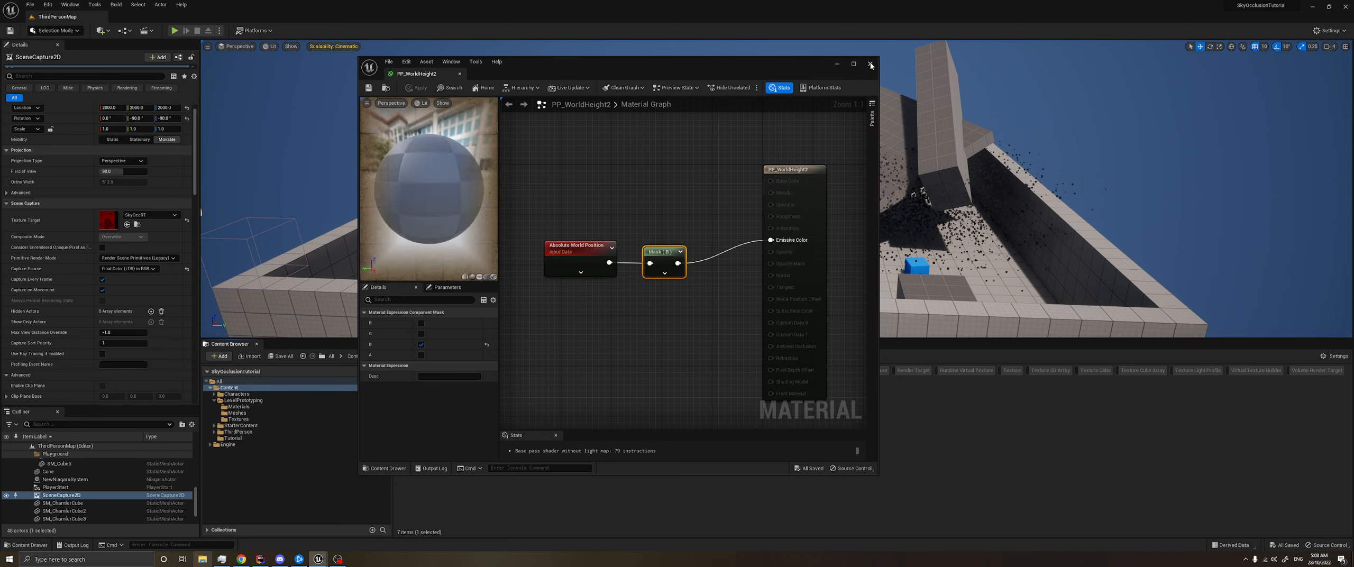
left_click(870, 63)
- Collapse the scene capture's show flag groups, from General through Hidden, to reach its post-process rendering features
scroll(121, 341, "down", 5)
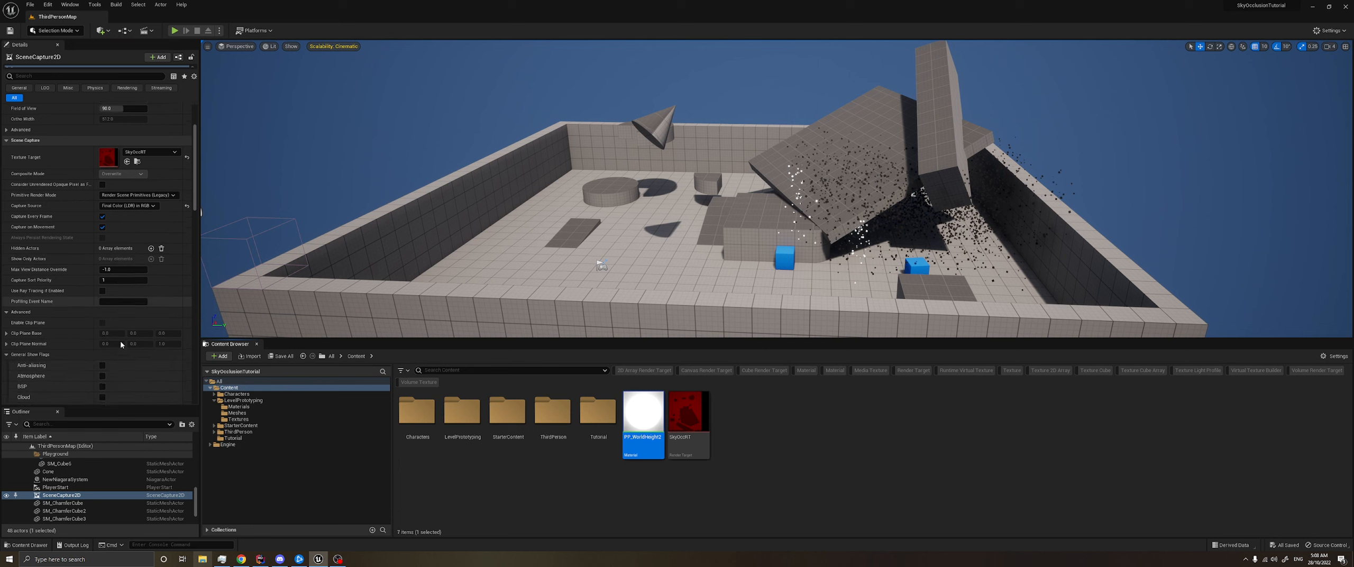
left_click(32, 204)
left_click(34, 214)
left_click(31, 225)
left_click(30, 235)
left_click(32, 246)
left_click(32, 256)
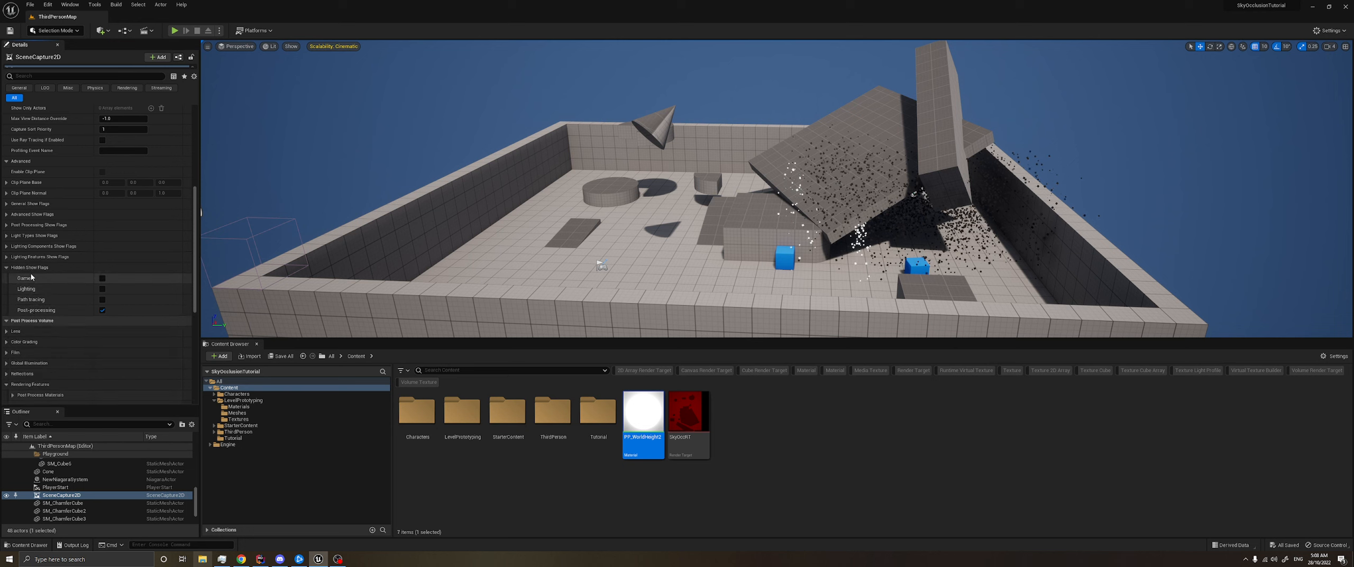
left_click(29, 268)
scroll(31, 323, "down", 1)
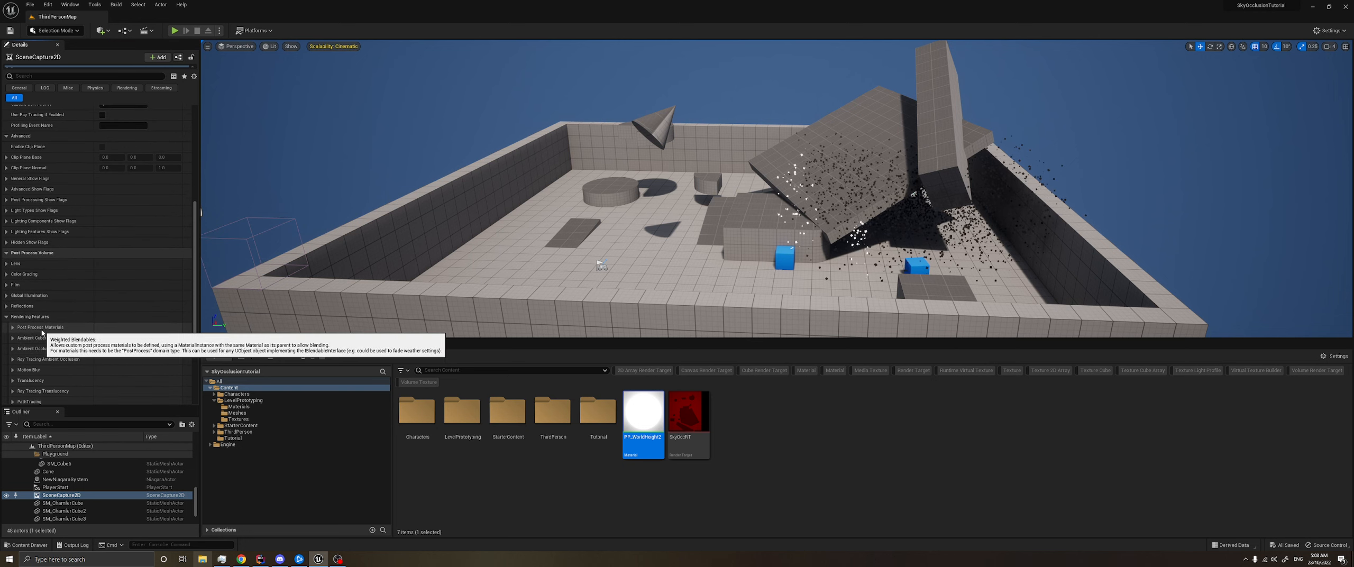
- Add one Post Process Materials array element to the scene capture and assign the world-height post-process material to it
left_click(13, 327)
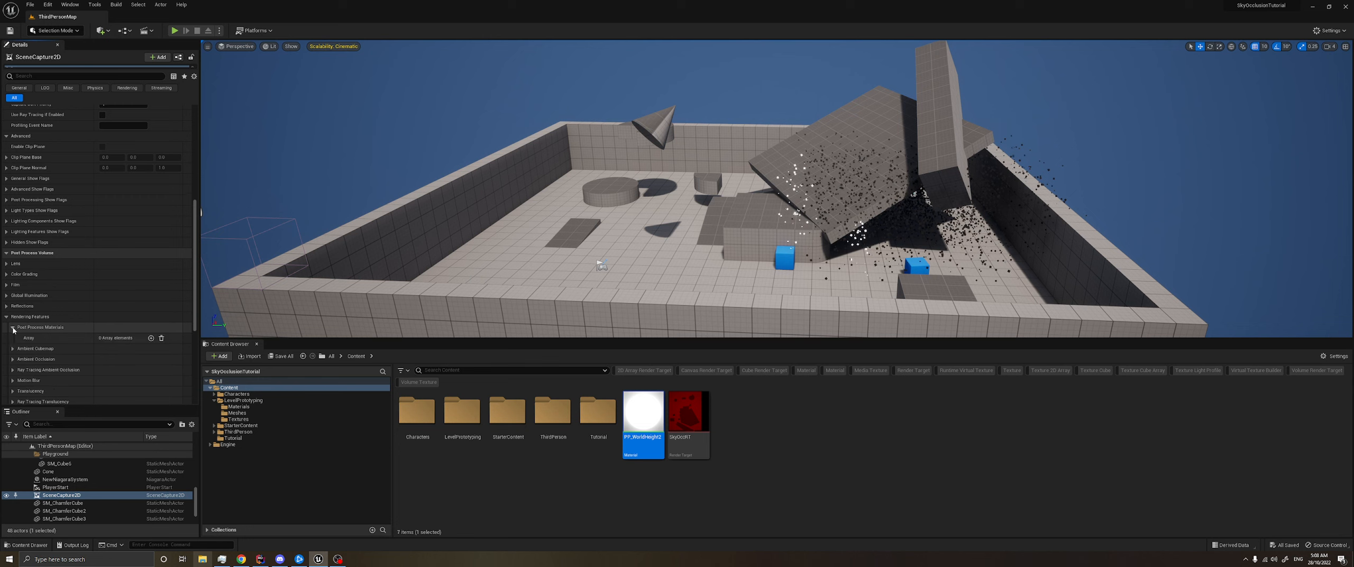
left_click(151, 338)
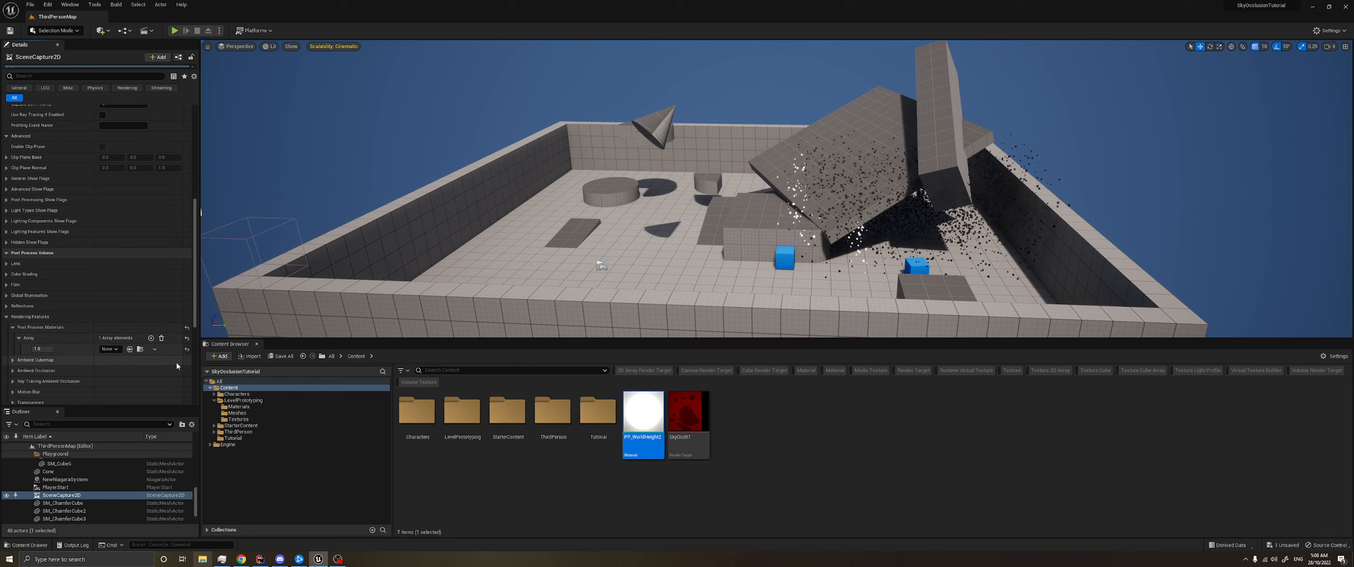
left_click(109, 349)
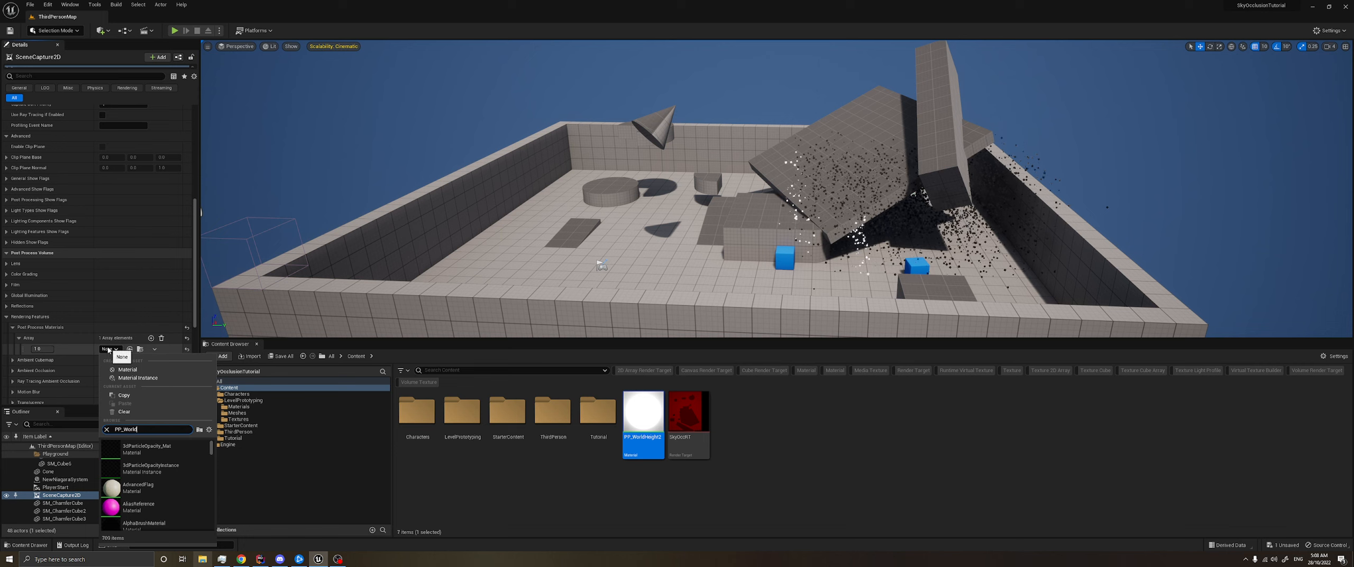
type("PP_World")
left_click(140, 447)
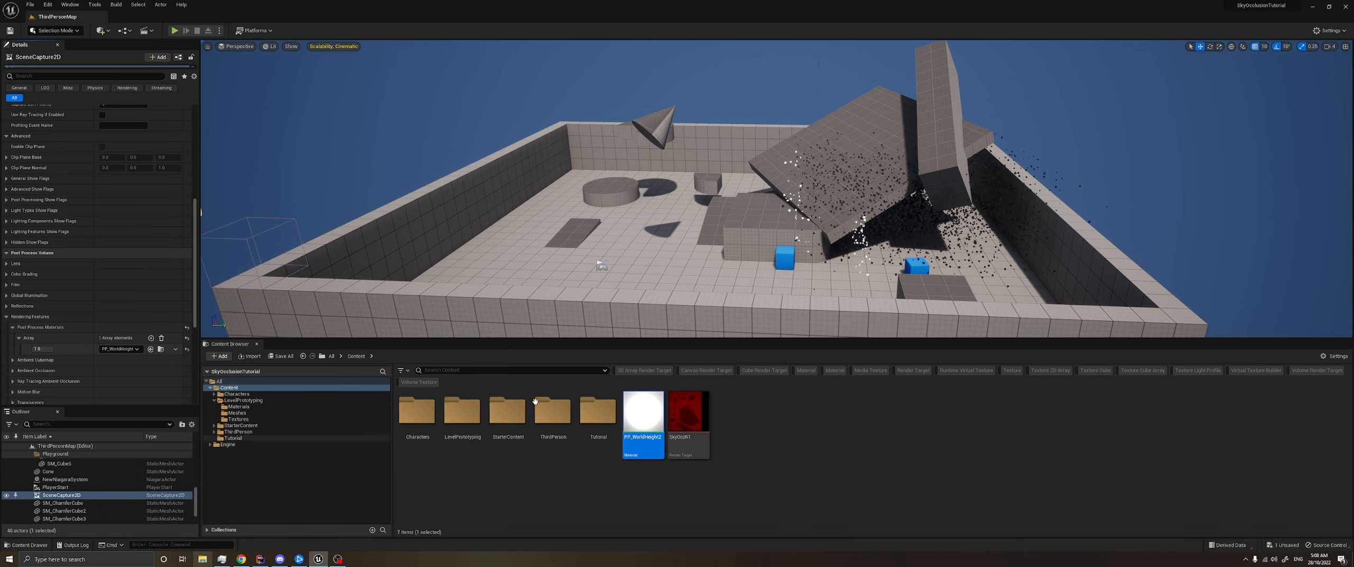
- Open SkyOccRT, examine the captured world-height image up close, and close its editor
left_click(689, 477)
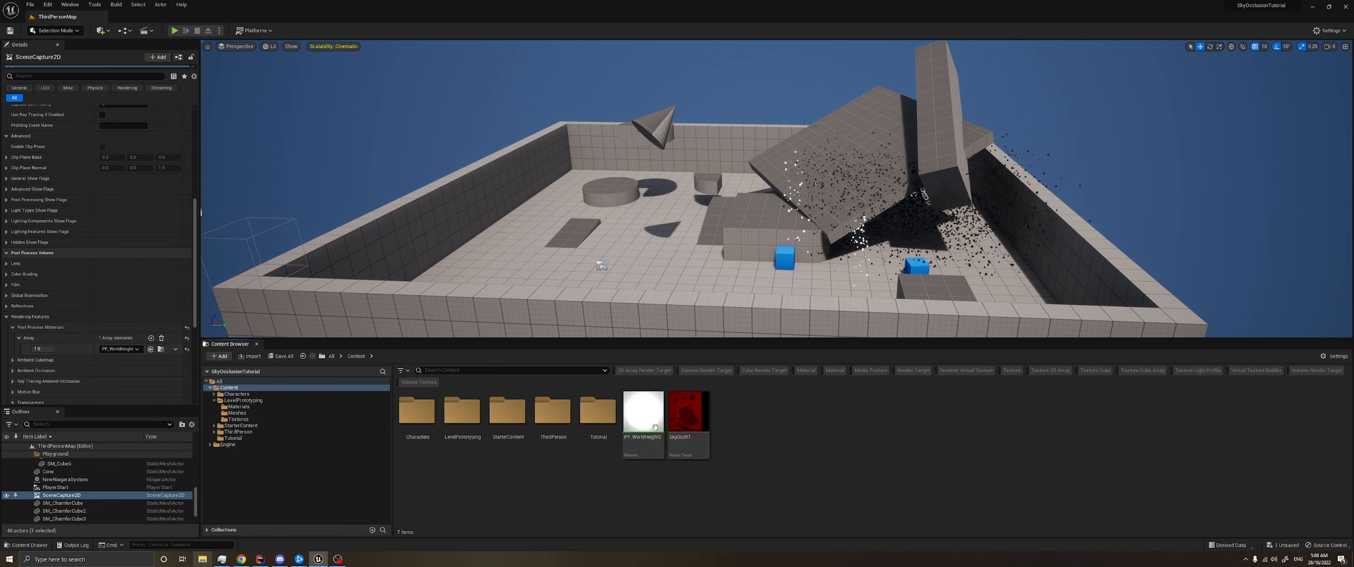
double_click(687, 413)
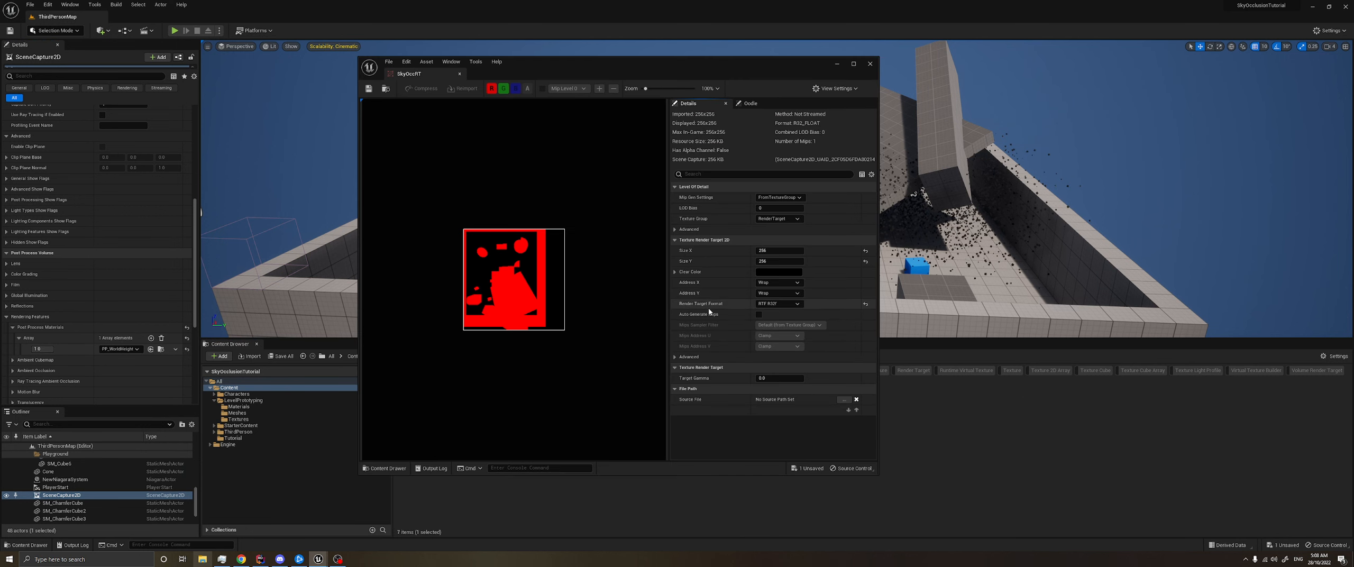
scroll(459, 257, "up", 12)
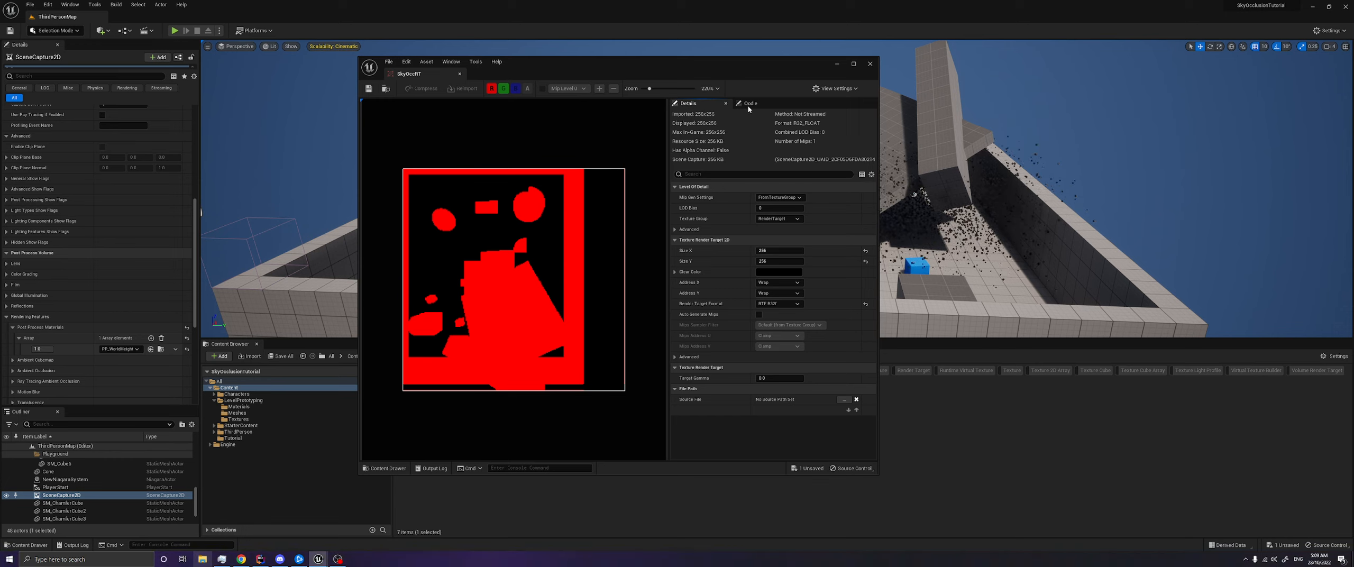
left_click(869, 65)
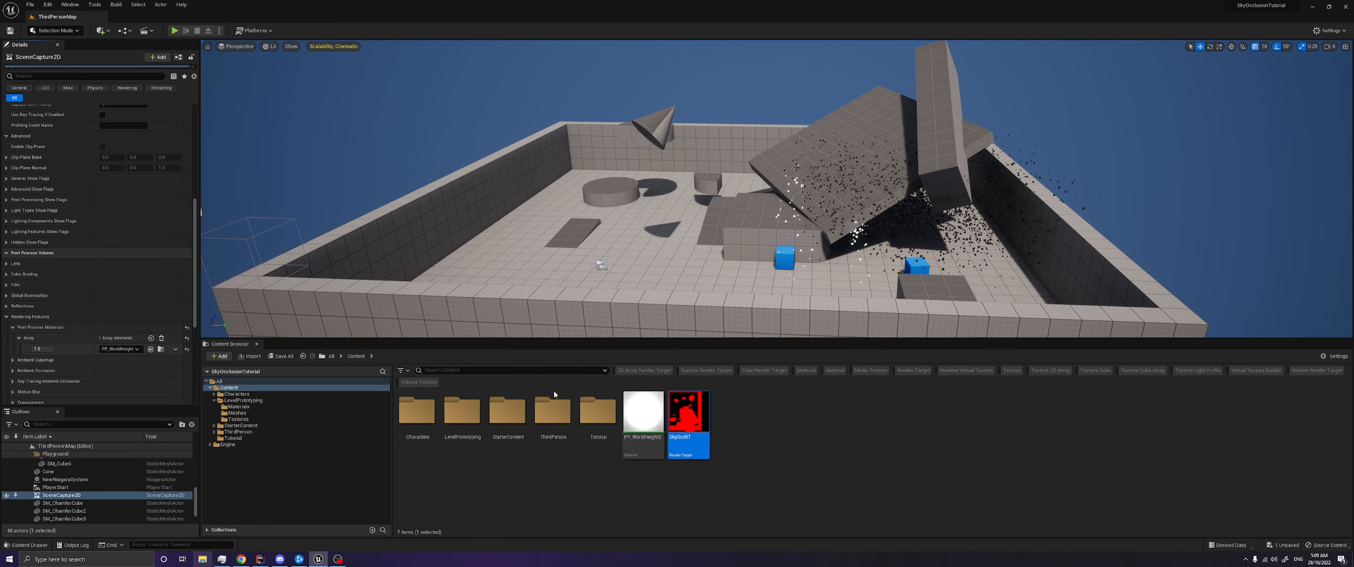
key("s")
right_click_drag(474, 237, 486, 239)
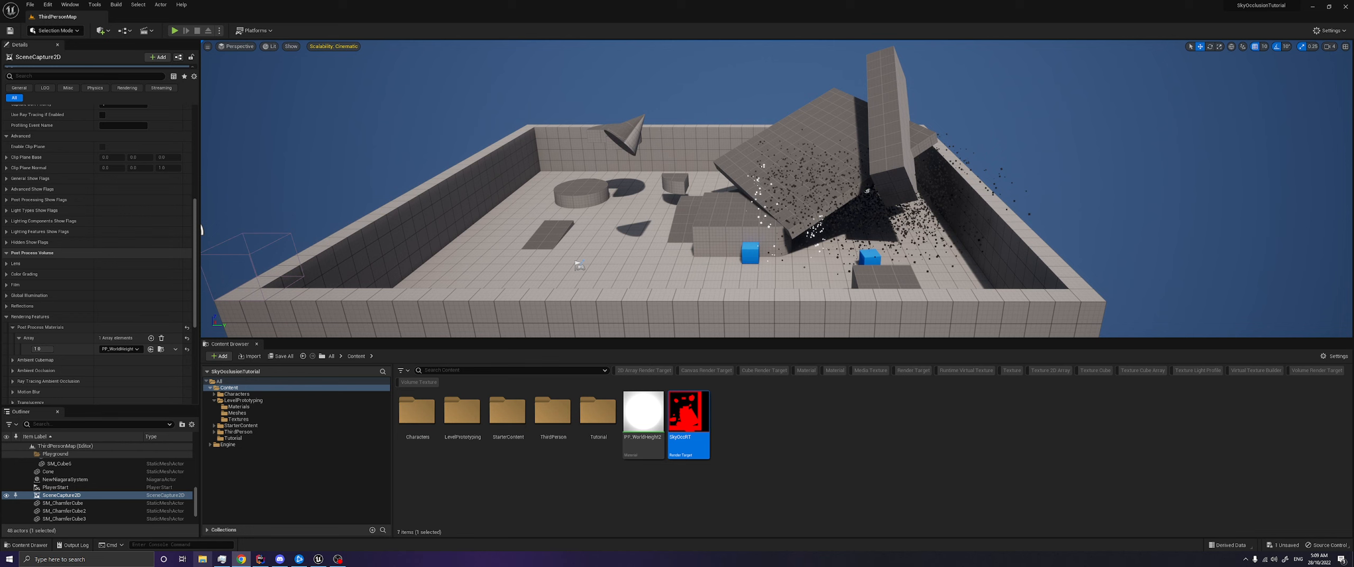
right_click_drag(767, 296, 733, 288)
mouse_move(683, 419)
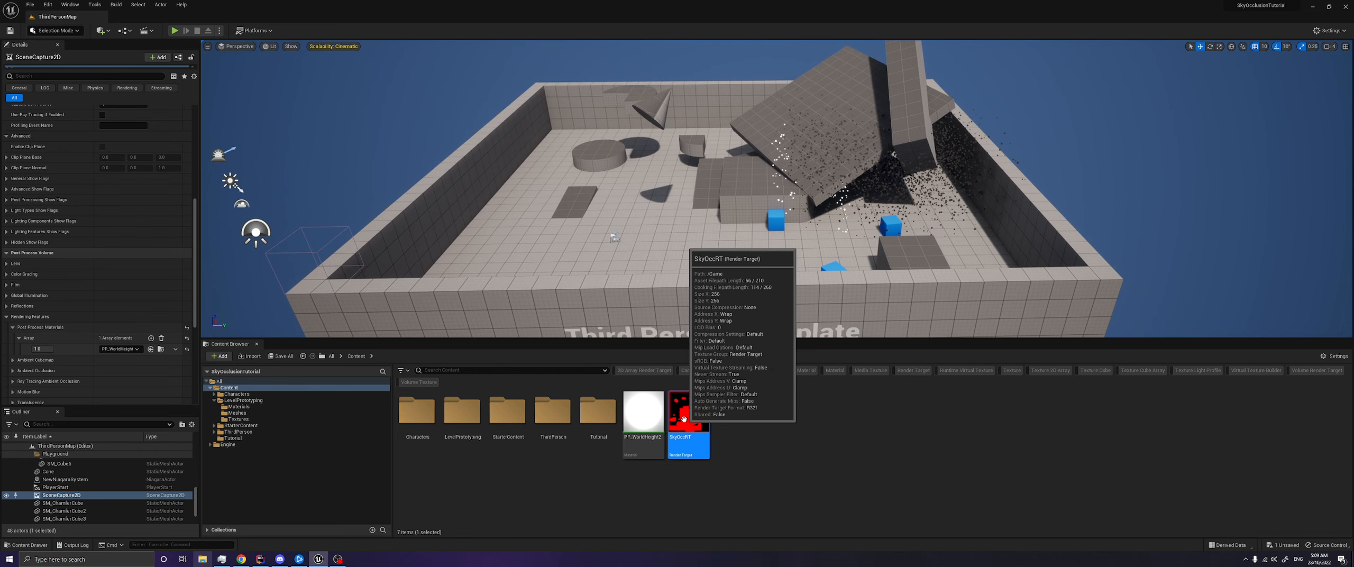
- Create a new material named M_SampleSkyOcc in the Content folder
left_click(736, 427)
right_click(741, 426)
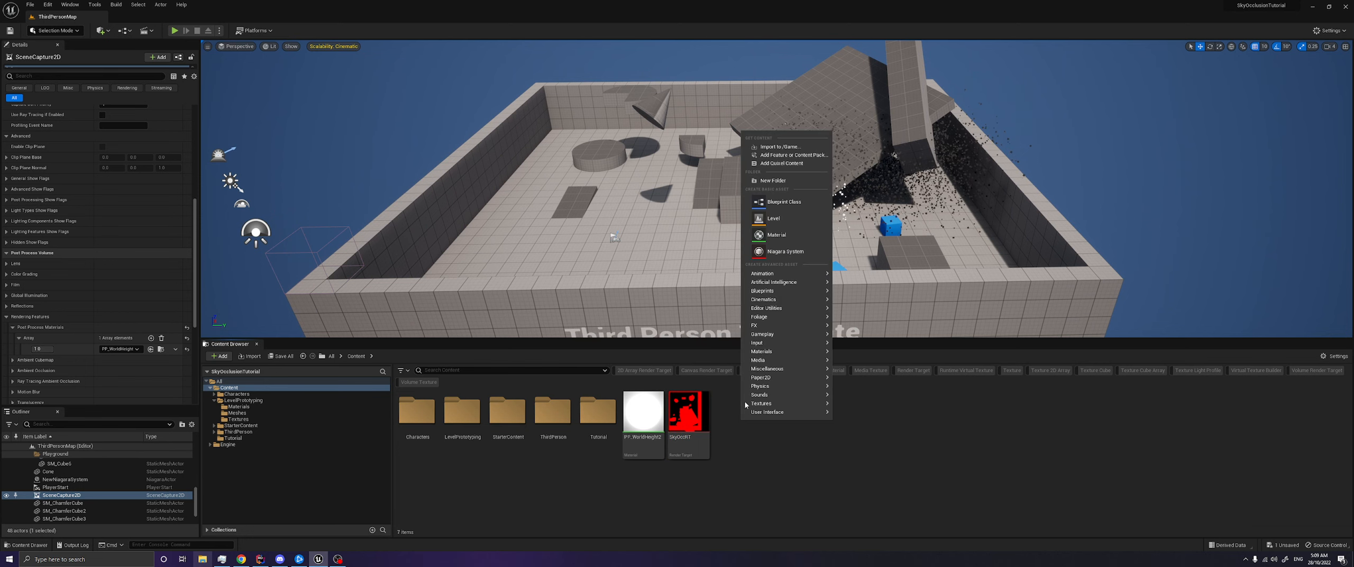
left_click(784, 235)
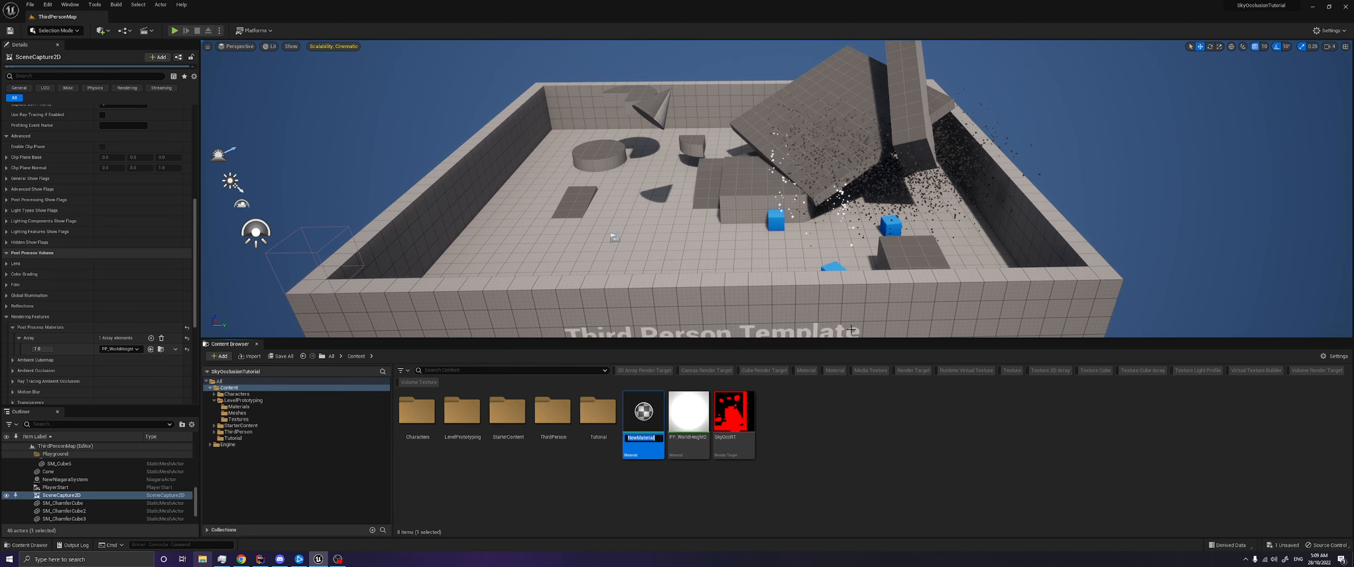
type("M_SkyO")
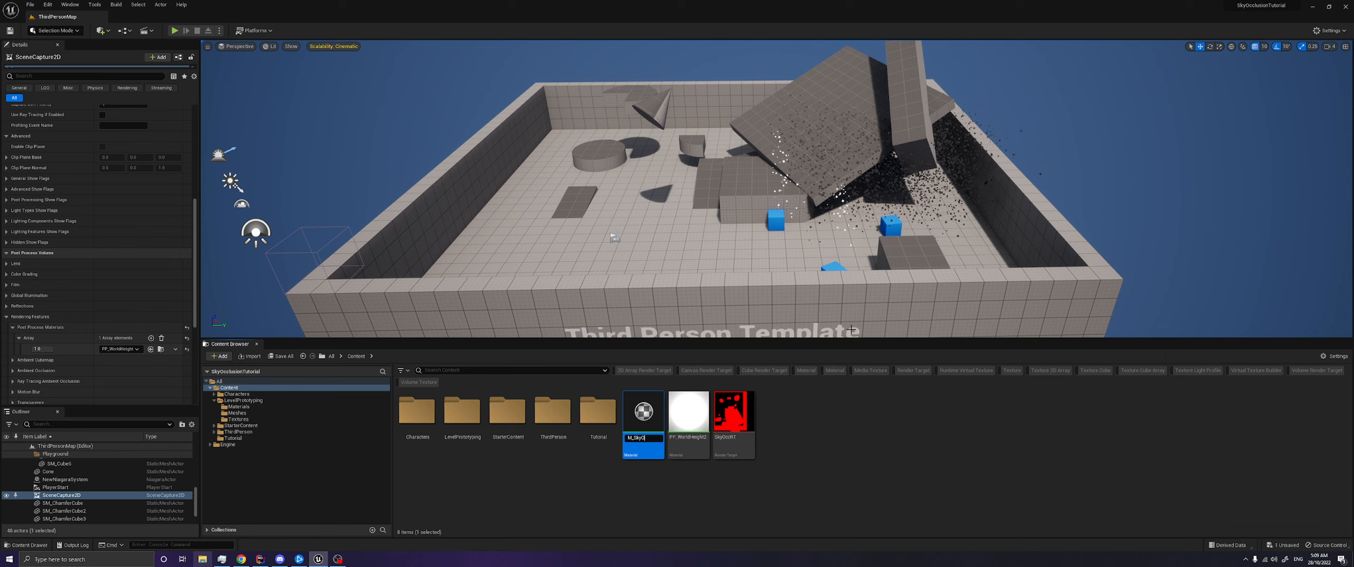
key("BackSpace")
key("BackSpace")
key("BackSpace")
key("BackSpace")
key("BackSpace")
key("BackSpace")
key("BackSpace")
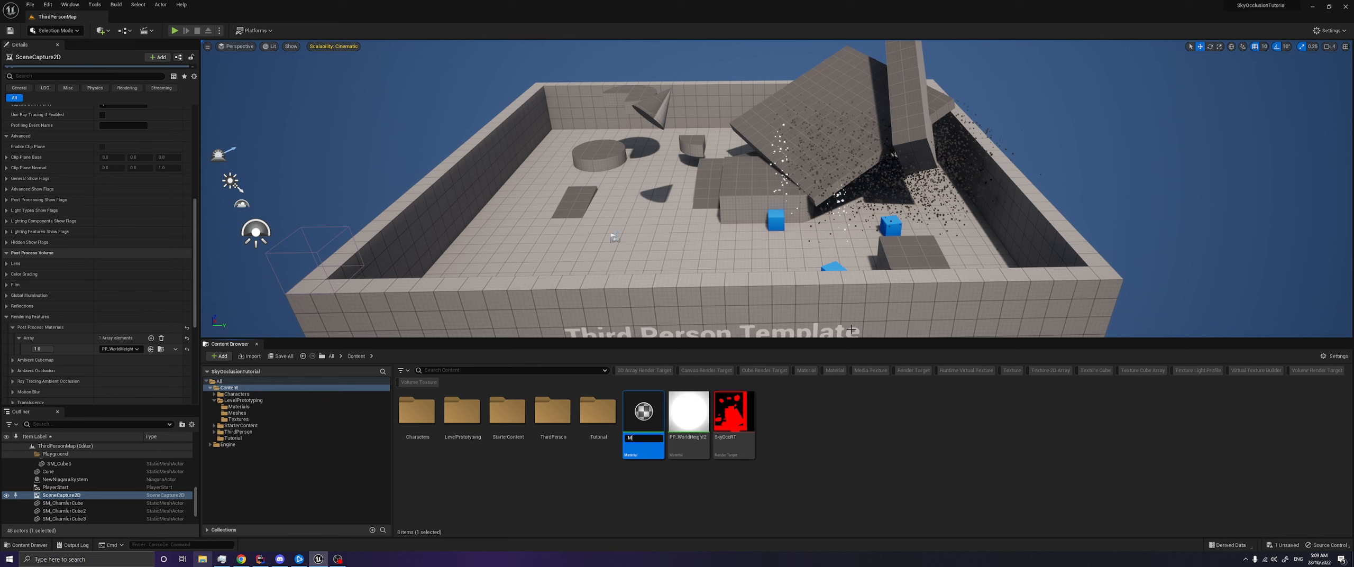
type("_SampleSkyOc")
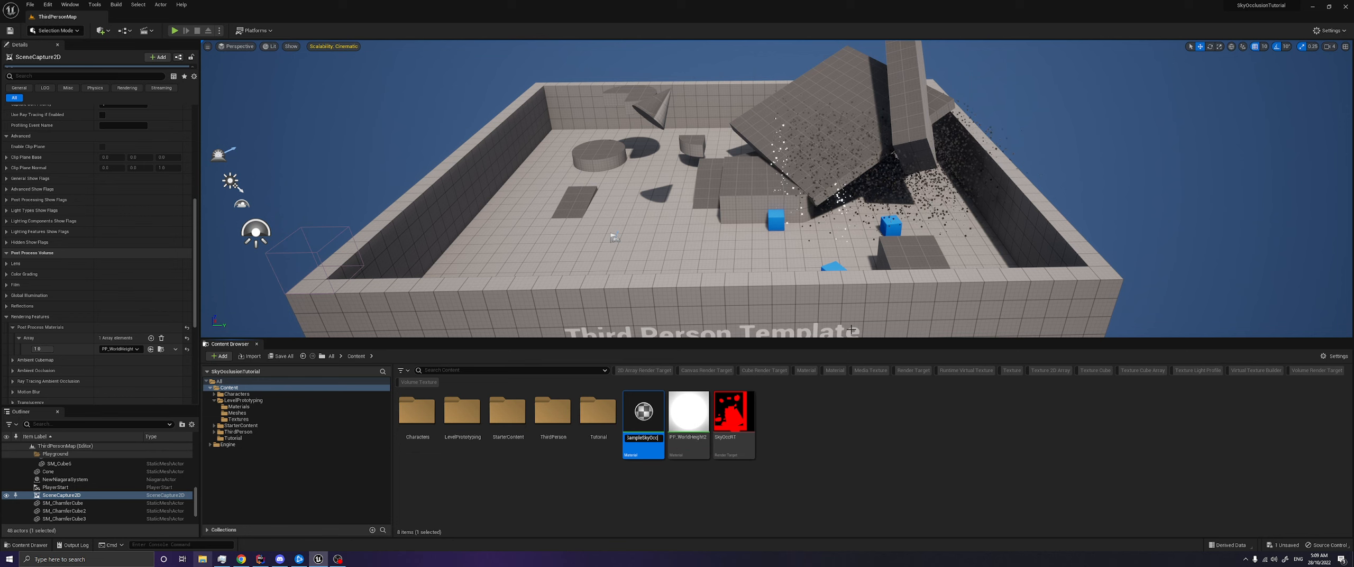
type("c")
key("Return")
left_click_drag(624, 320, 553, 259)
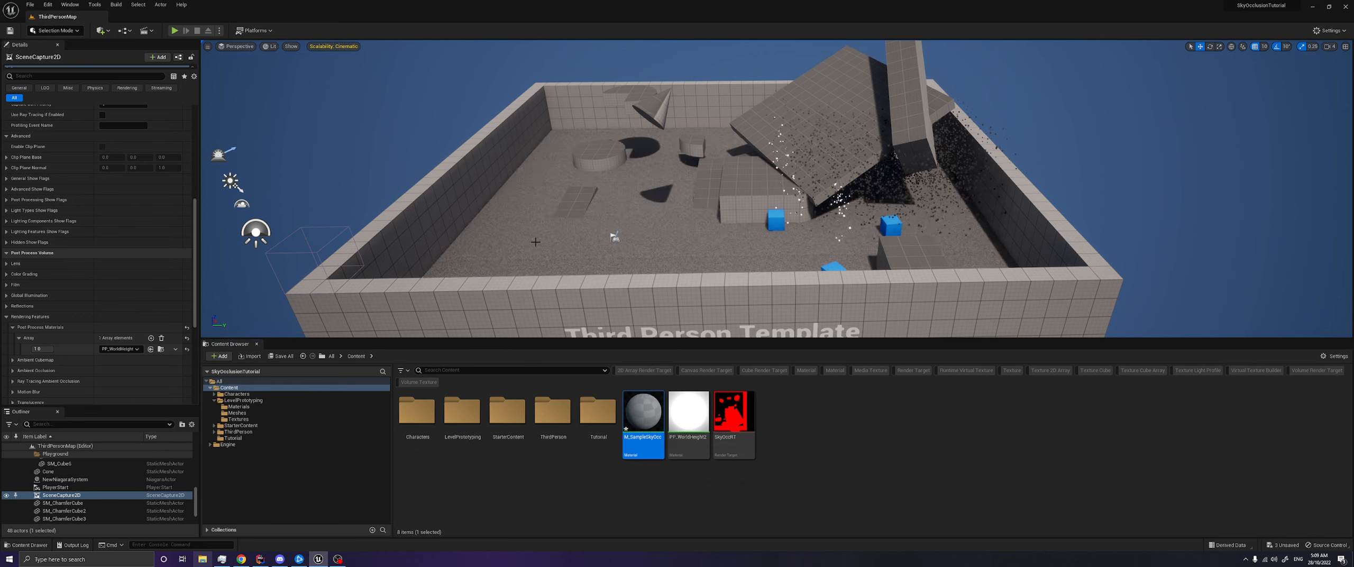
- Open M_SampleSkyOcc, widen its editor window, and add SkyOccRT to the graph as a Texture Sample node
double_click(636, 411)
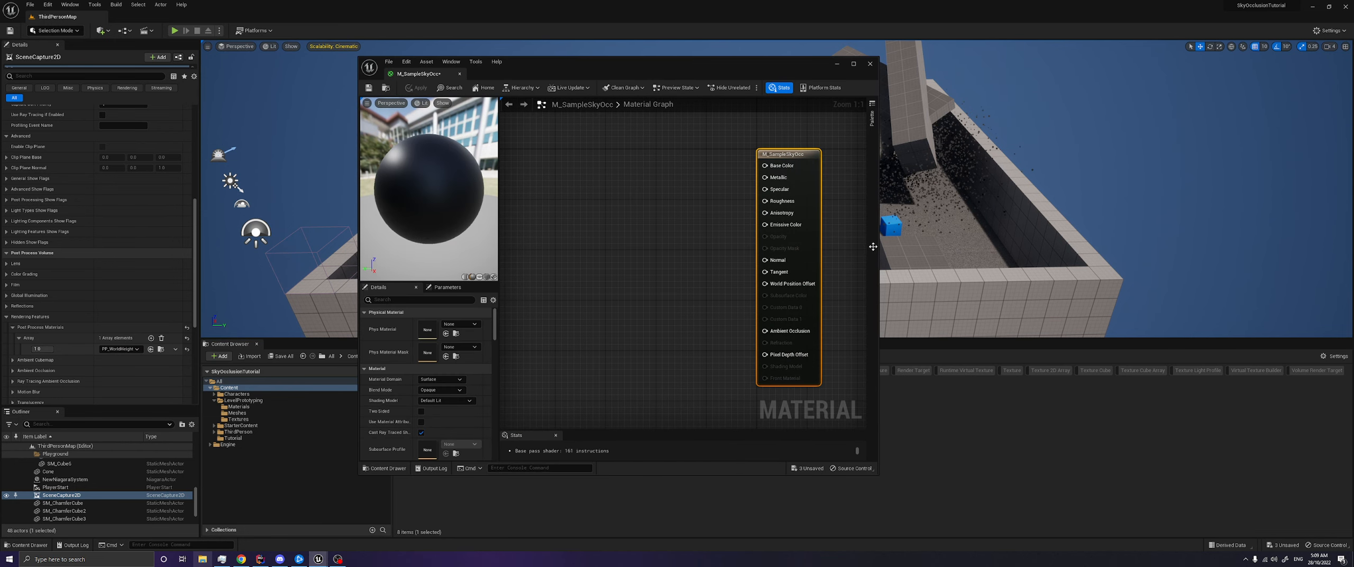
left_click_drag(879, 243, 1098, 243)
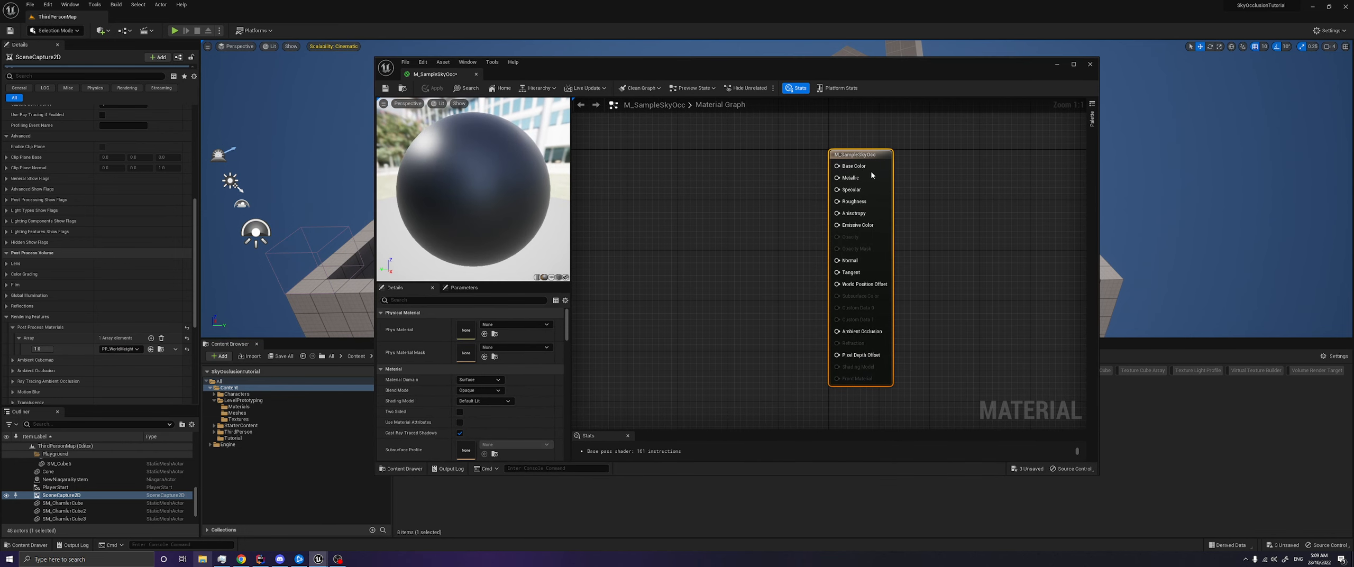
left_click_drag(883, 152, 971, 151)
left_click_drag(955, 70, 557, 108)
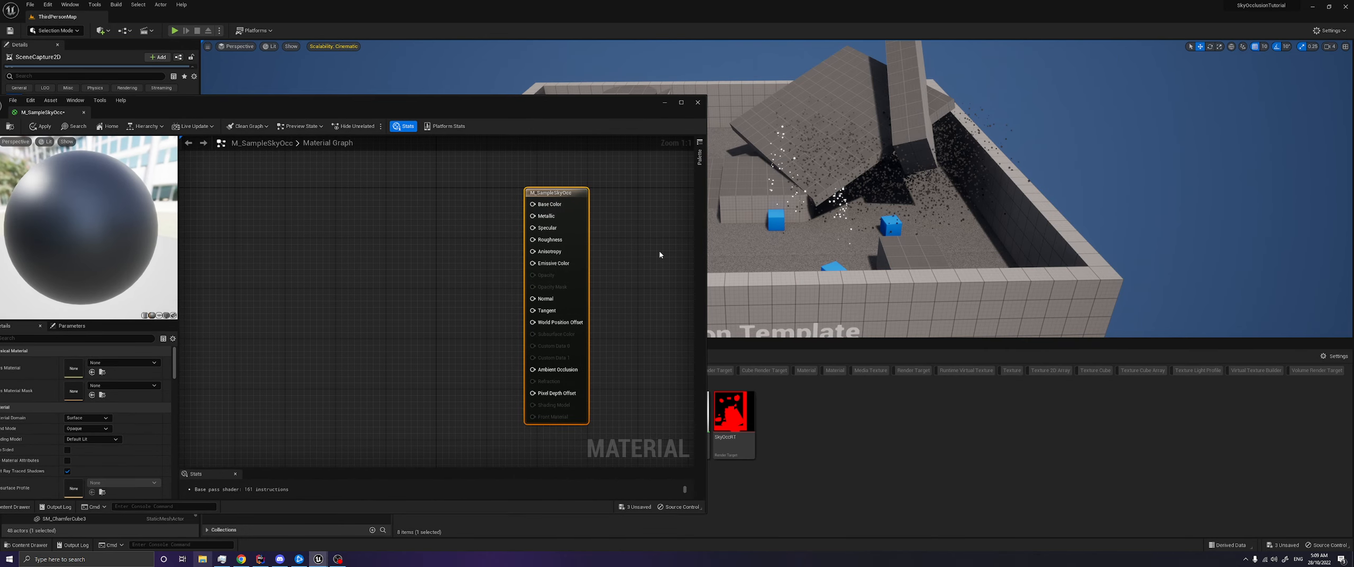
left_click_drag(753, 456, 416, 334)
left_click_drag(542, 115, 1023, 62)
left_click_drag(914, 269, 899, 221)
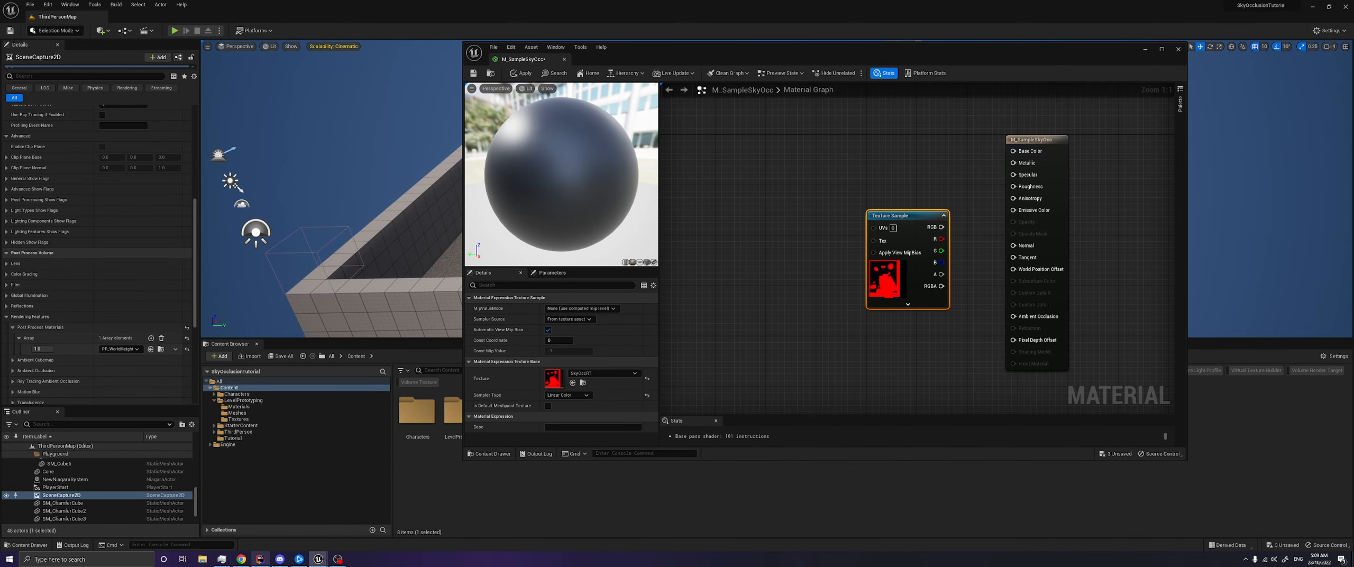
mouse_move(241, 559)
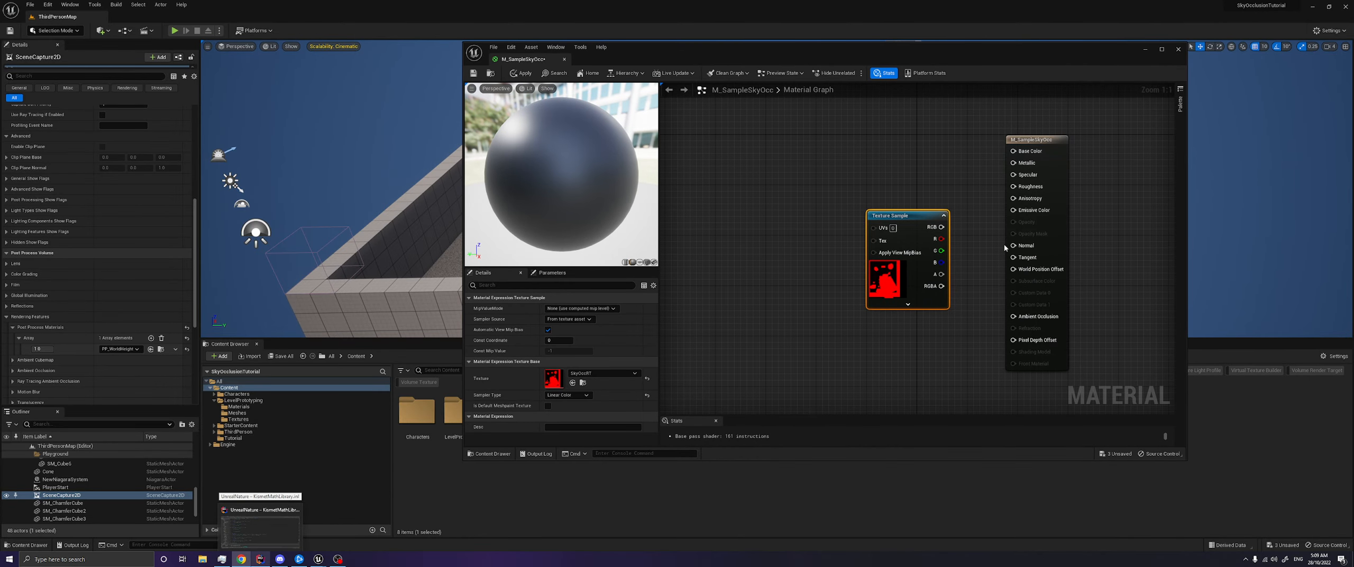
- Connect the SkyOccRT Texture Sample's RGB output to Emissive Color and space the node farther from the material output
left_click_drag(463, 276, 380, 276)
left_click_drag(881, 227, 954, 210)
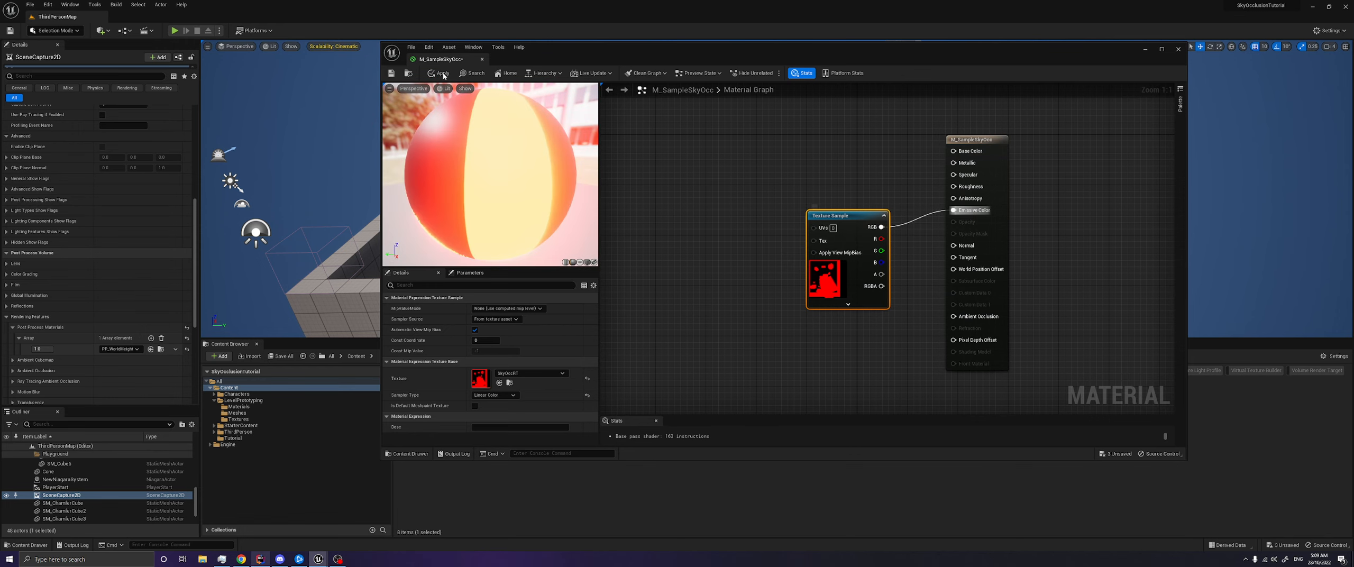
left_click_drag(852, 218, 770, 212)
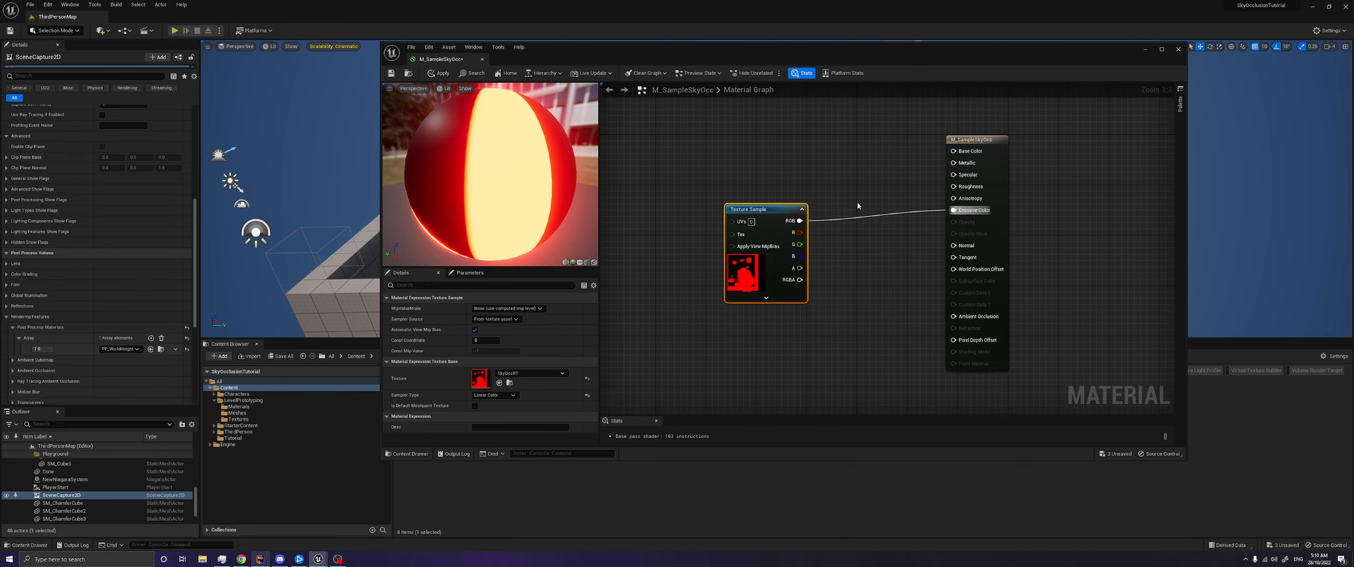
left_click_drag(589, 49, 669, 362)
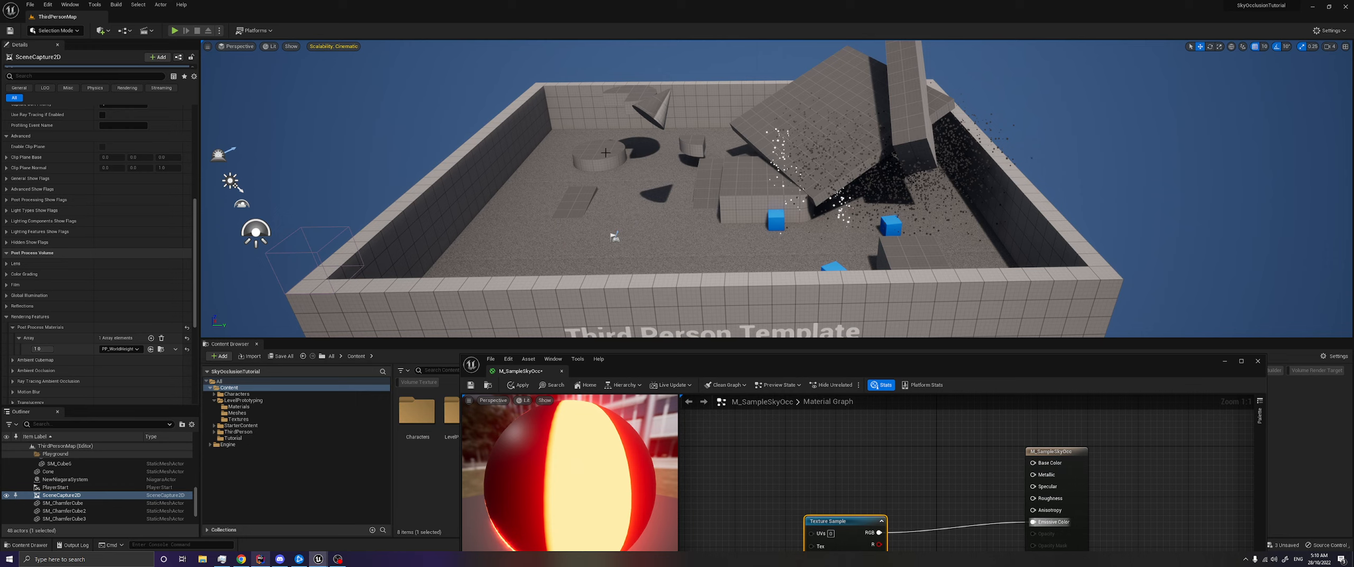
left_click_drag(771, 368, 680, 125)
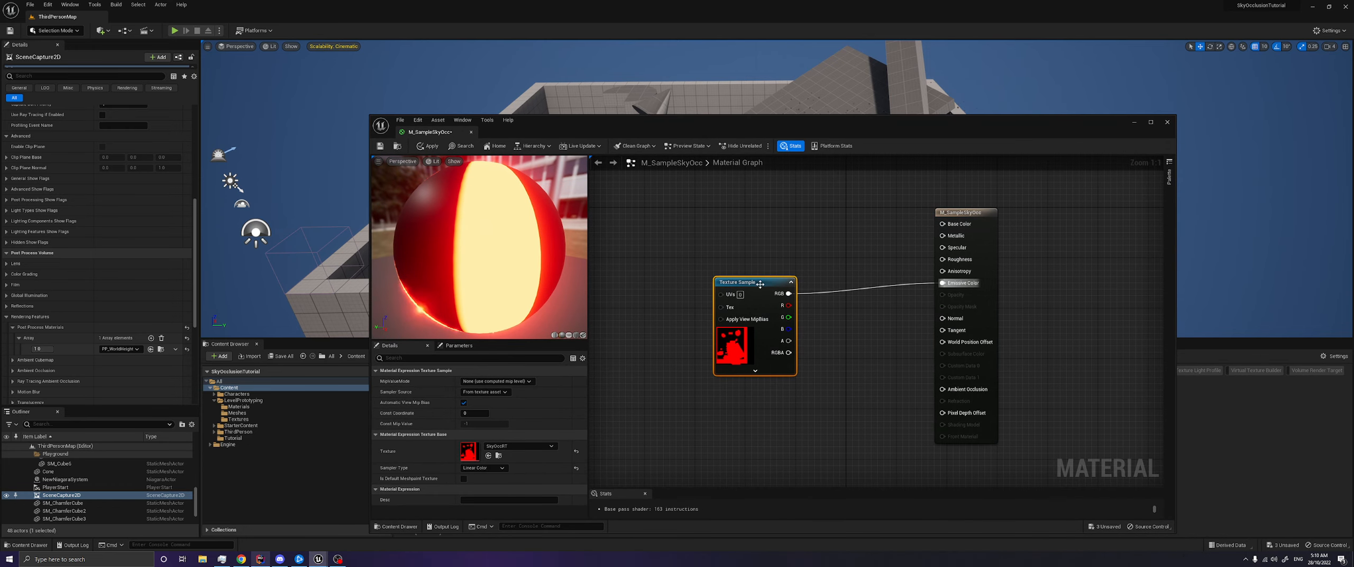
- Insert a Frac node between the Texture Sample's RGB output and Emissive Color, and save the material
left_click_drag(798, 296, 861, 266)
type("frac")
key("Return")
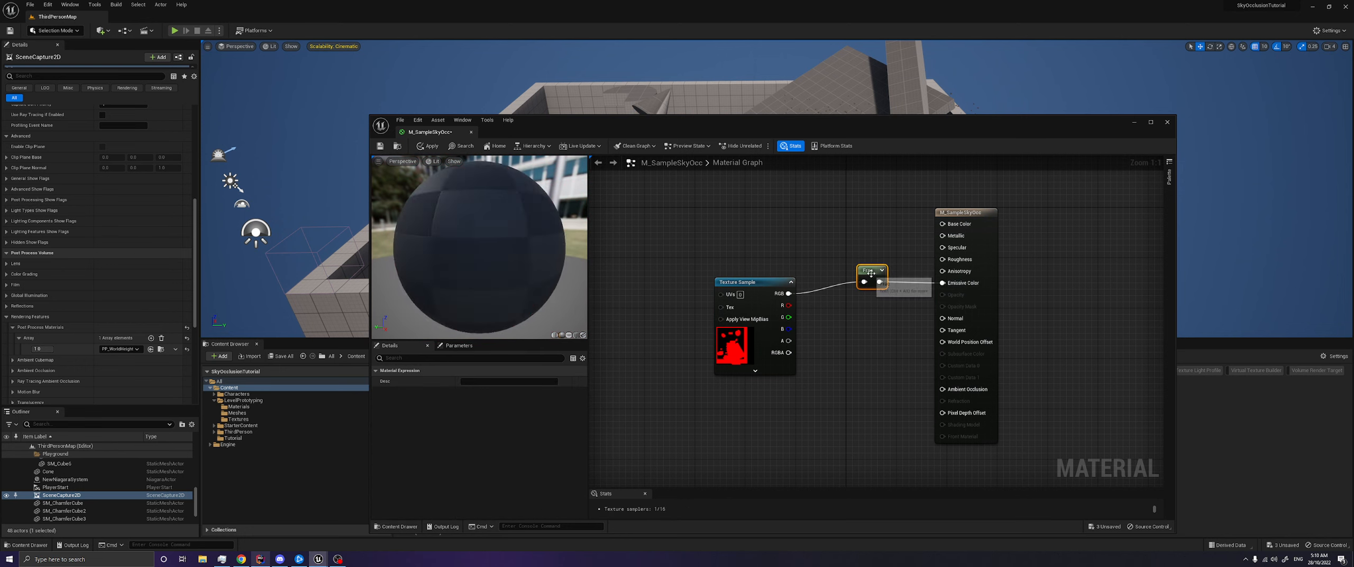
left_click(381, 146)
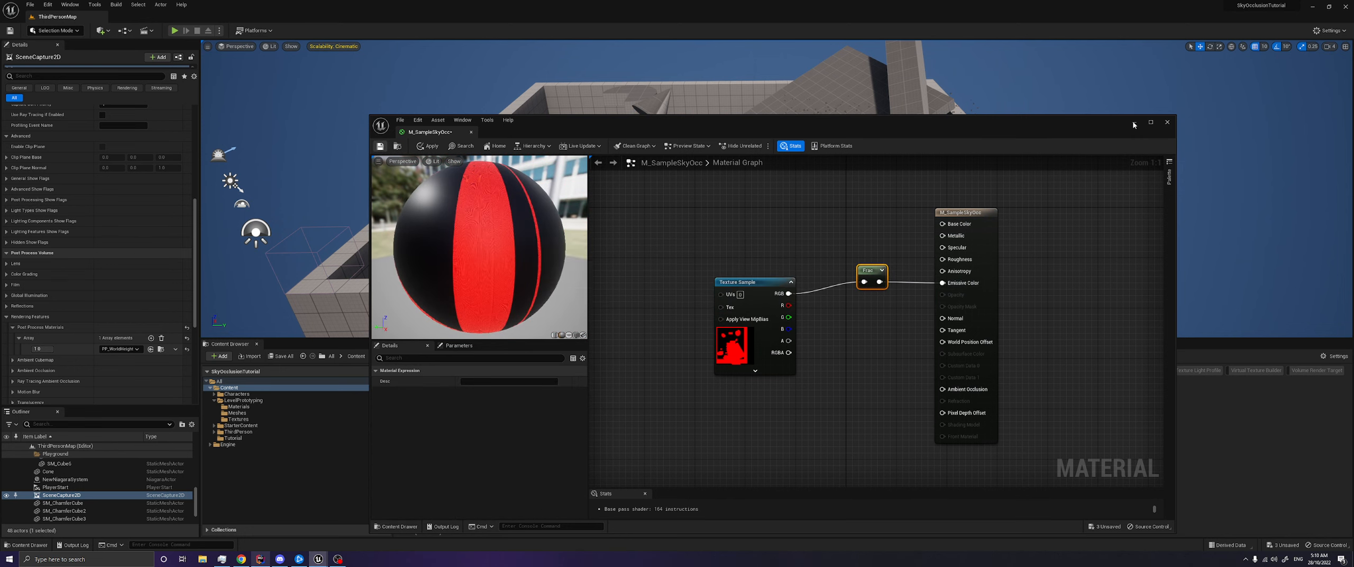
- Minimize the material editor, apply M_SampleSkyOcc to the arena floor, and inspect the floor around the cone
left_click(1133, 122)
right_click_drag(777, 188, 714, 214)
key("s")
right_click_drag(689, 136, 707, 116)
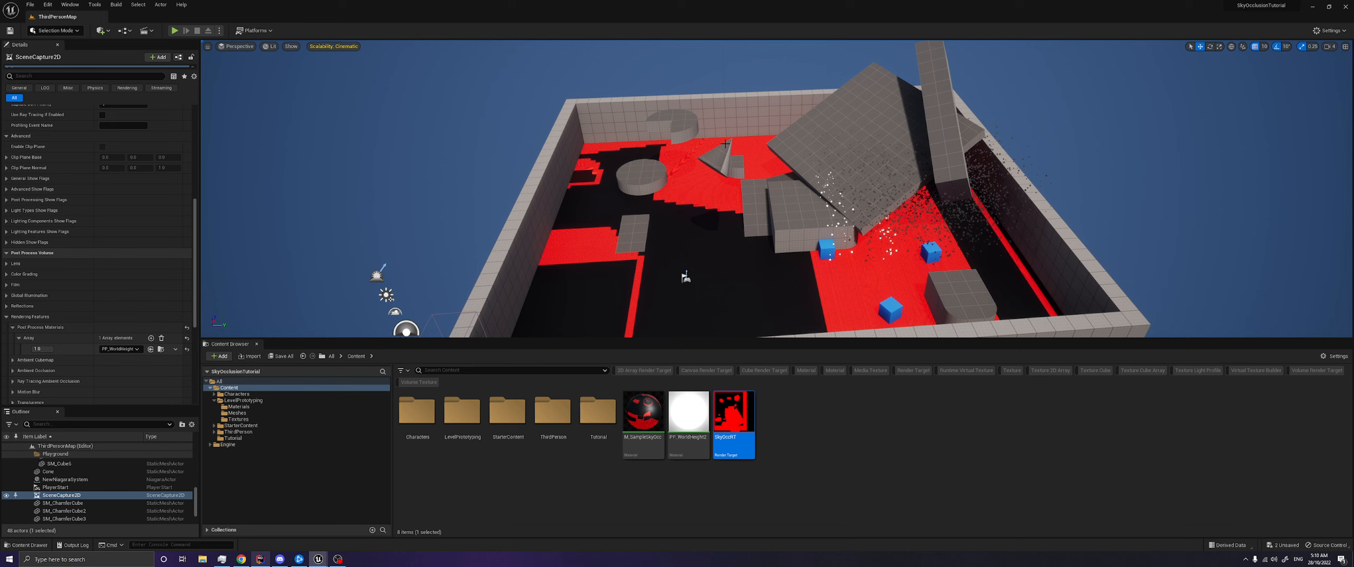
left_click(708, 162)
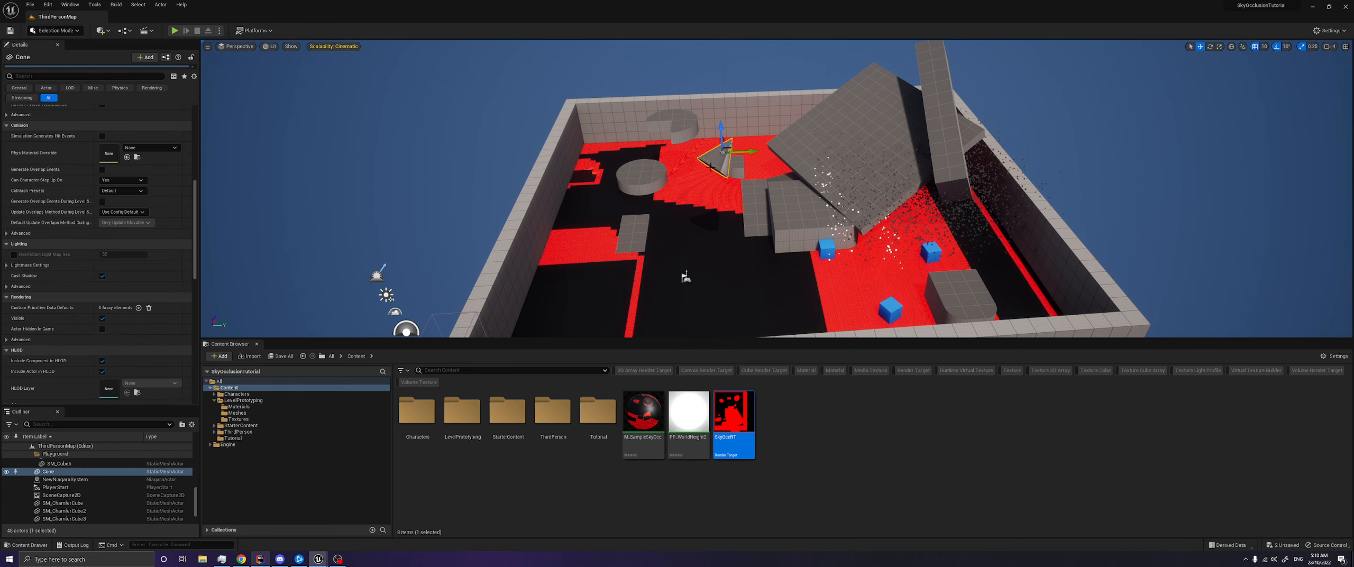
key("w")
right_click_drag(718, 193, 702, 187)
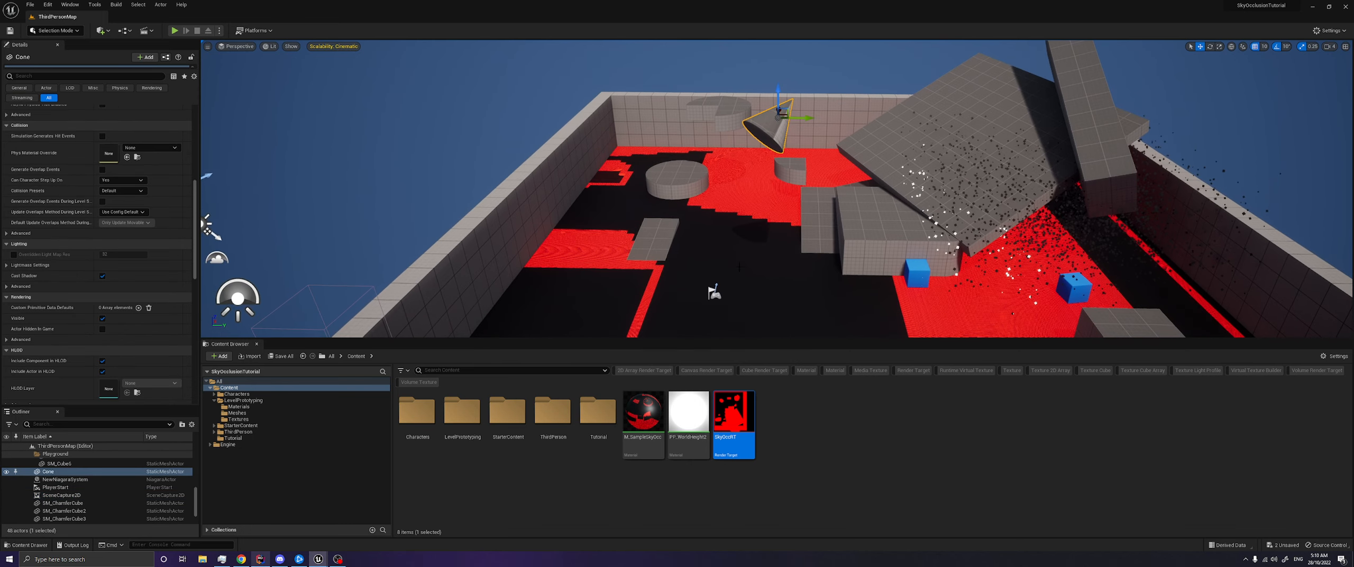
- Reopen M_SampleSkyOcc and add an Absolute World Position node in free space before the Texture Sample
double_click(643, 413)
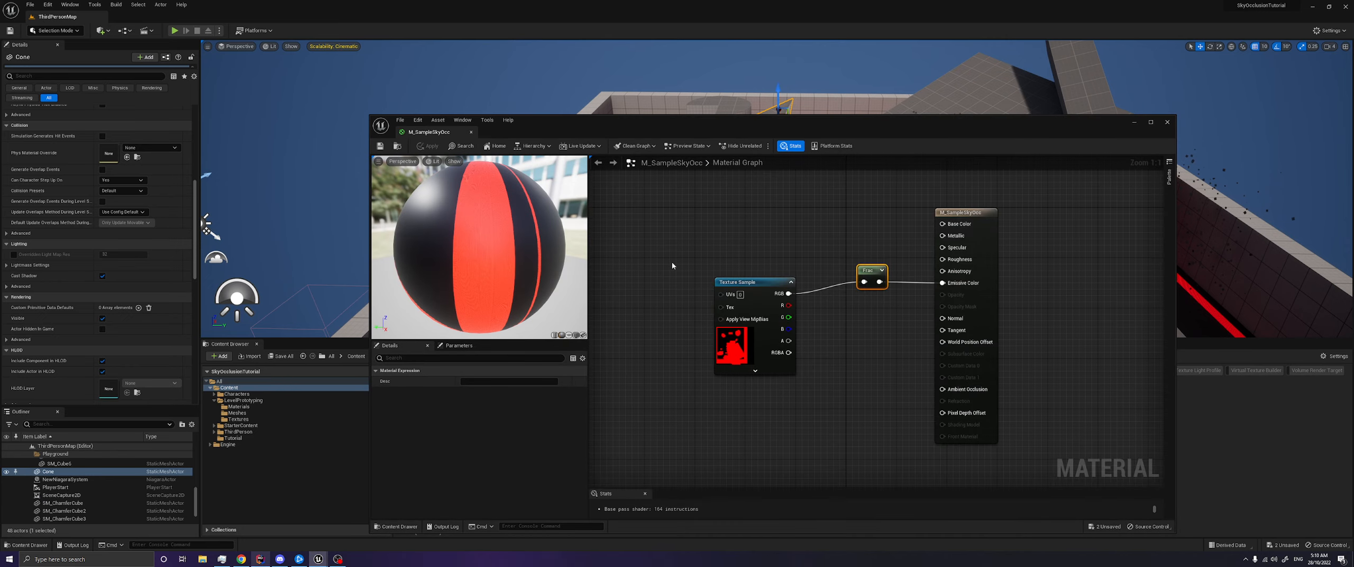
right_click_drag(904, 247, 989, 237)
right_click(686, 246)
type("ab")
key("BackSpace")
key("BackSpace")
type("worldpos")
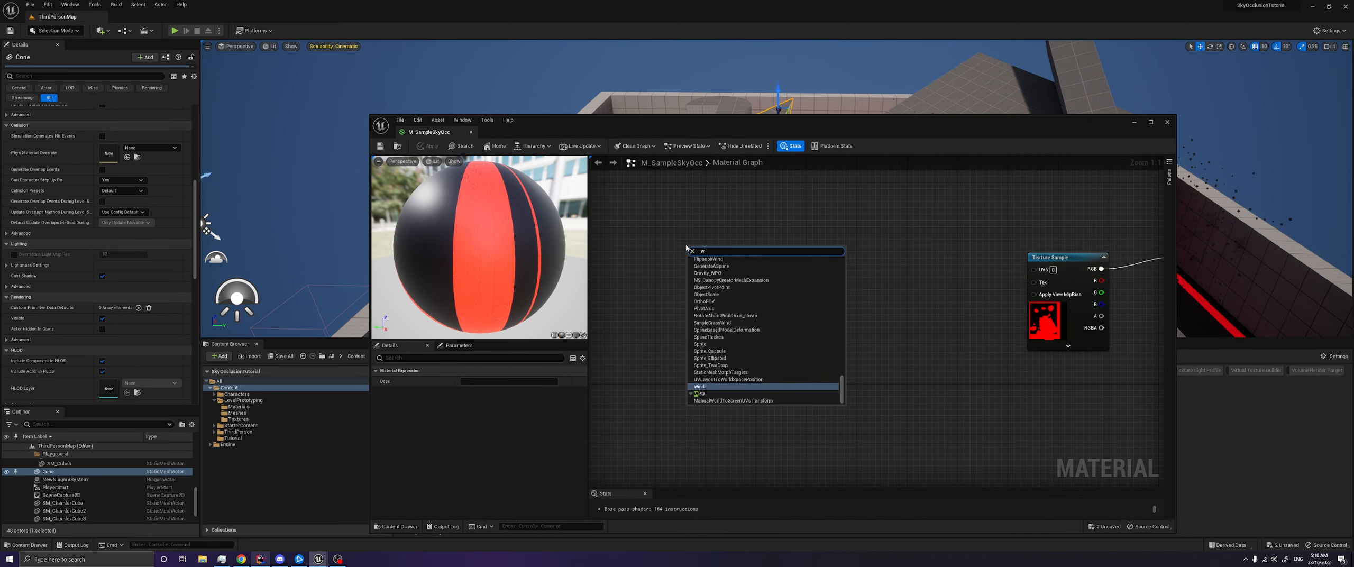
key("Return")
left_click_drag(702, 248, 672, 238)
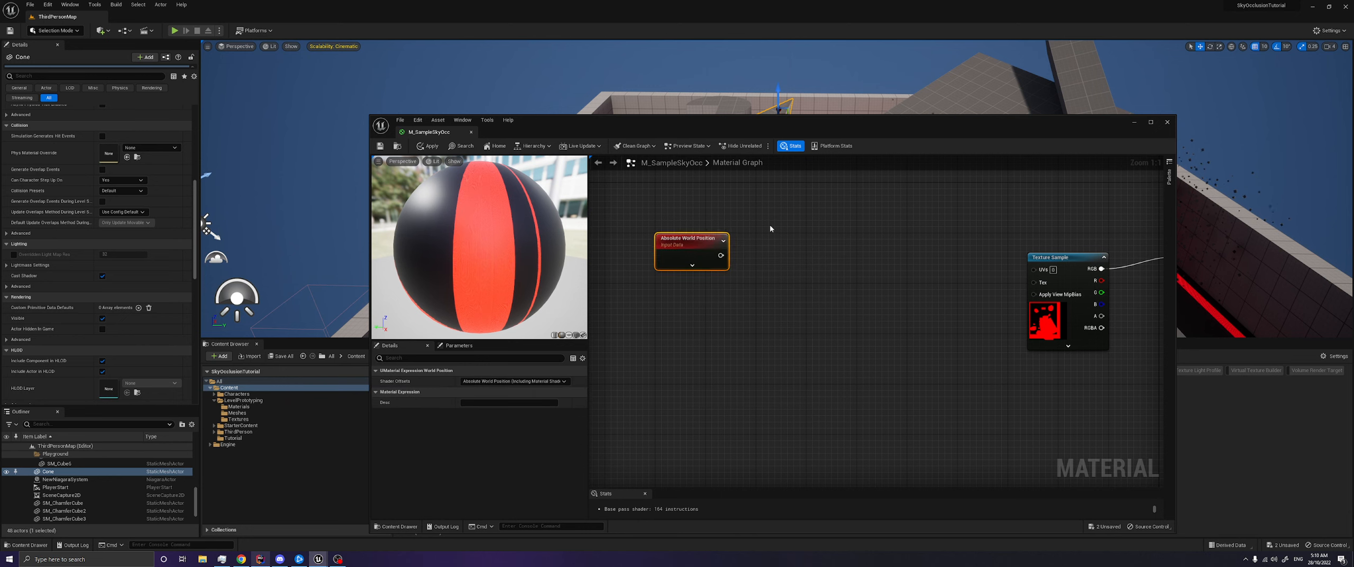
- Add a three-component constant below Absolute World Position and convert it to a parameter named SC_CamPos
left_click(751, 265)
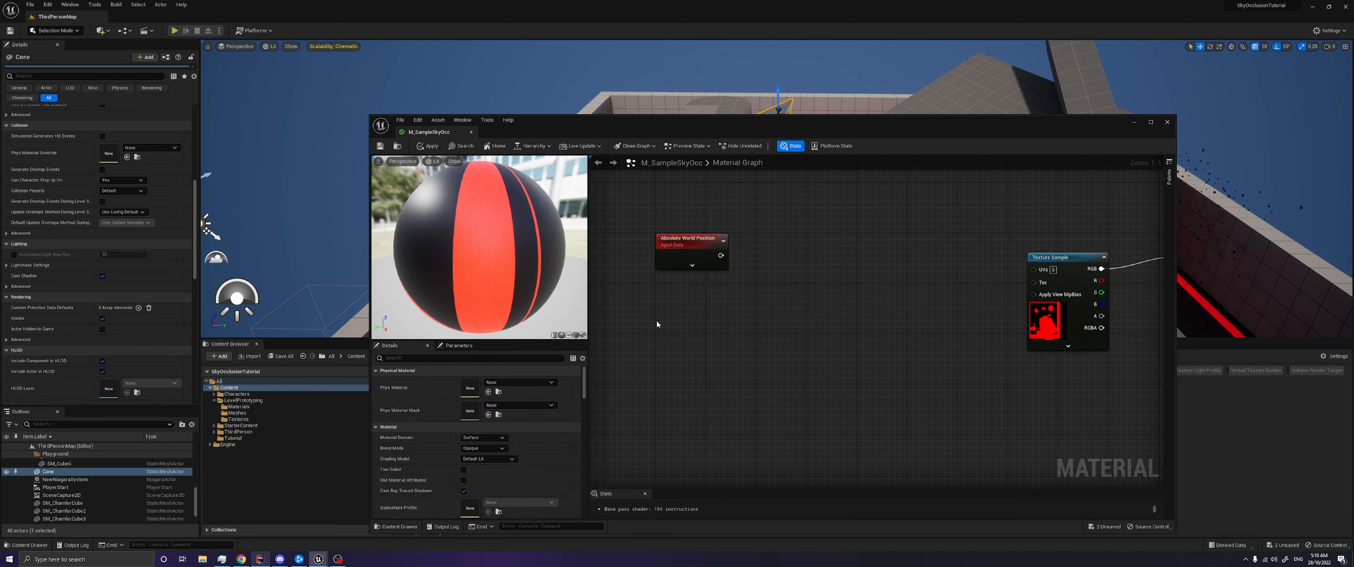
left_click(680, 302)
right_click(680, 302)
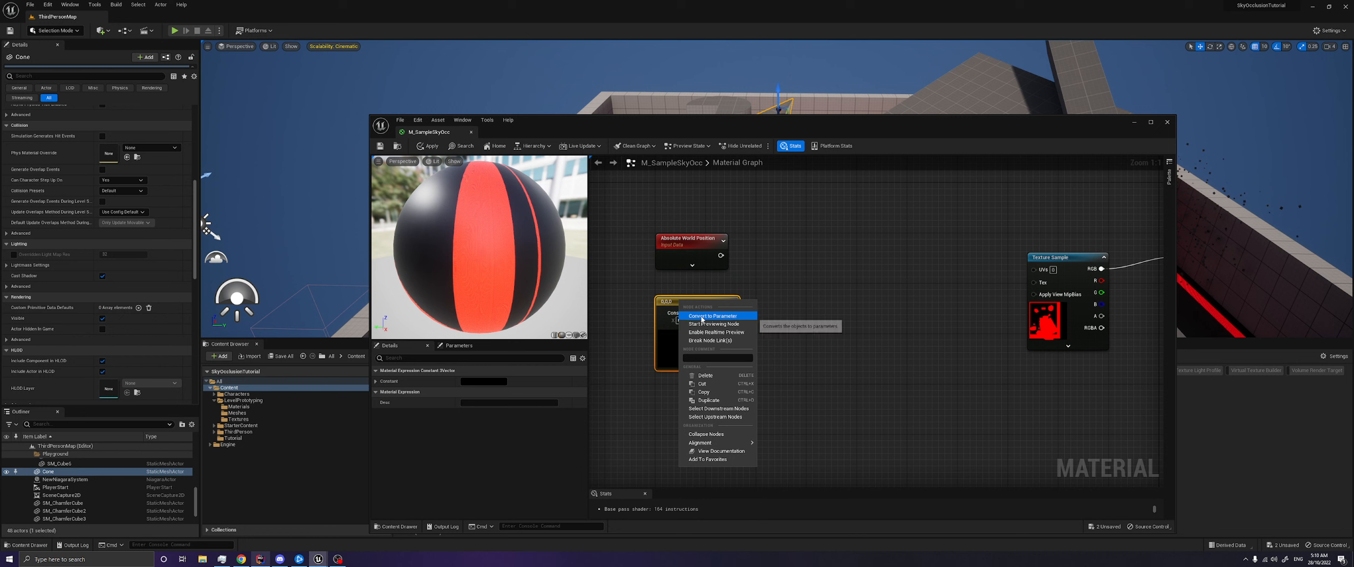
left_click(702, 320)
type("SC_CamPos")
key("Return")
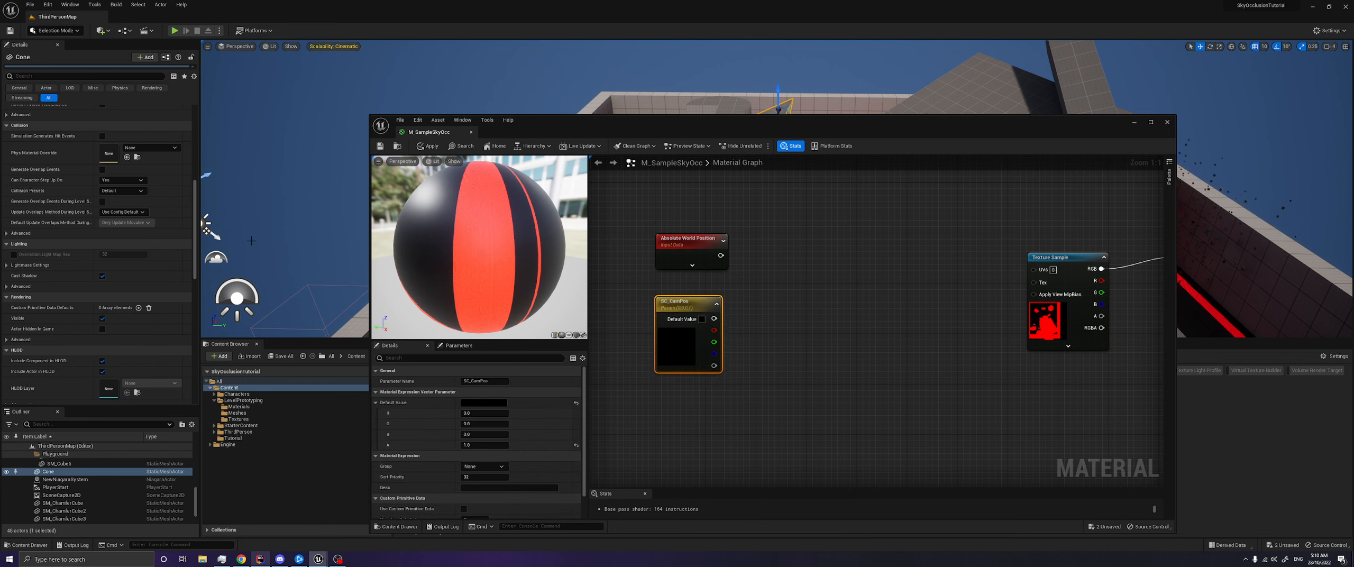
- Select SceneCapture2D to read its location and enter it as SC_CamPos's default value, with R 2000 and G 2000
left_click(64, 496)
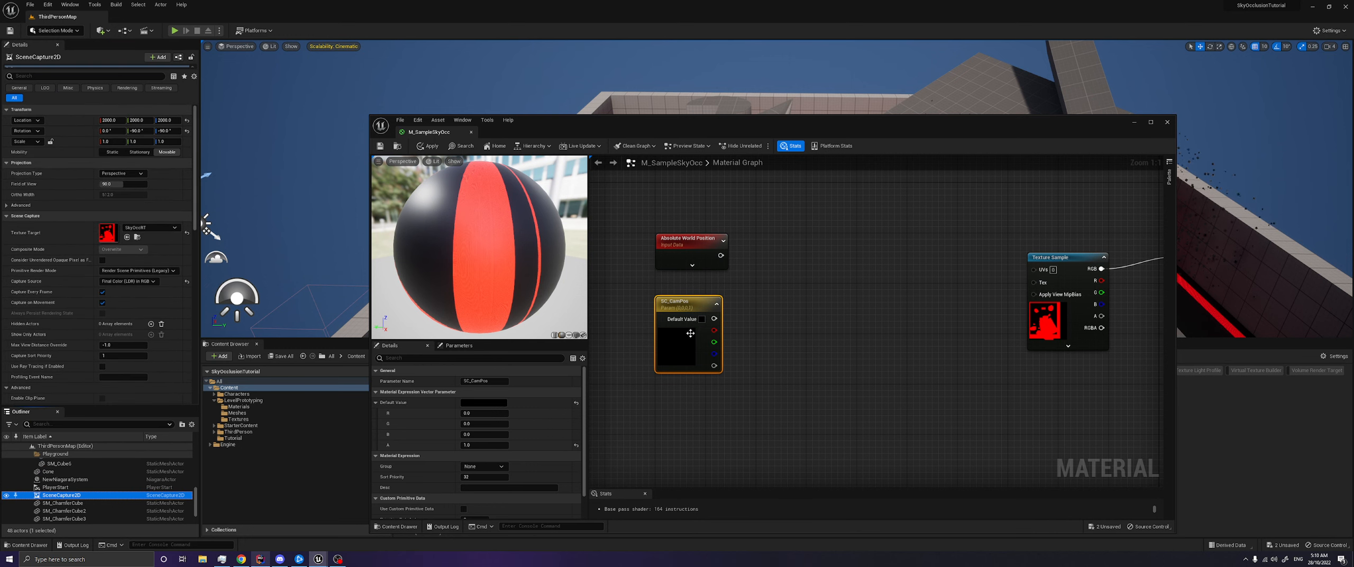
left_click(491, 412)
type("2000")
key("Tab")
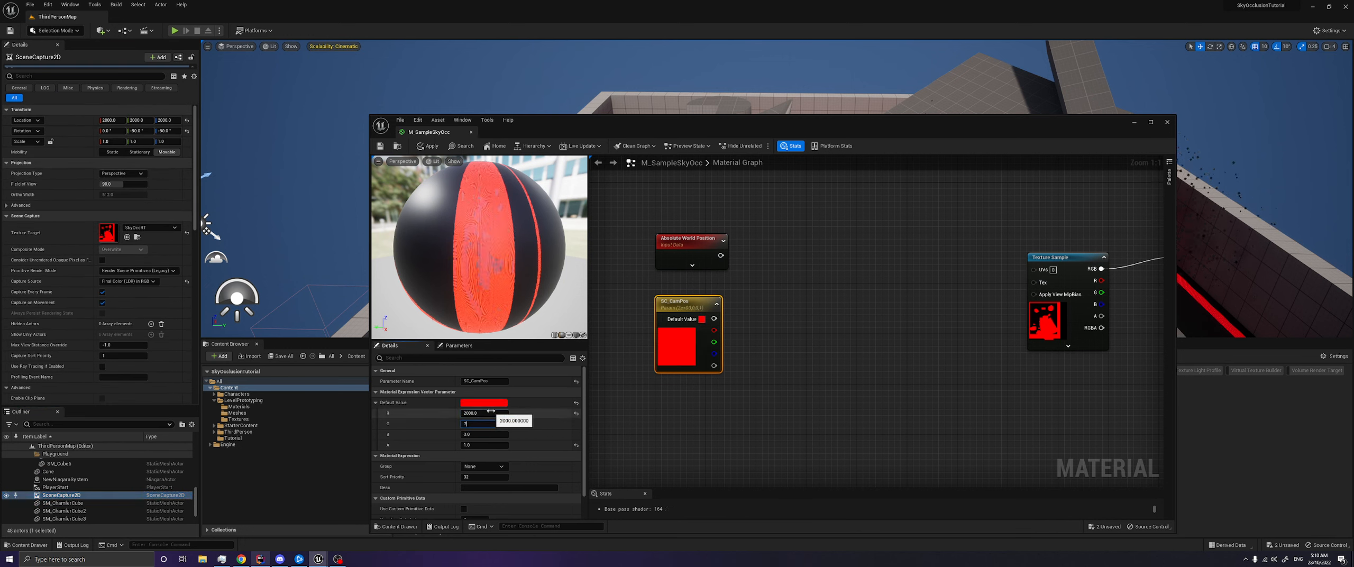
type("2000")
key("Tab")
type("2")
key("Return")
- Add a Component Mask after SC_CamPos with the R, G and B channels enabled, placed beside the parameter
left_click(761, 365)
left_click_drag(730, 319, 814, 317)
type("compon")
key("Return")
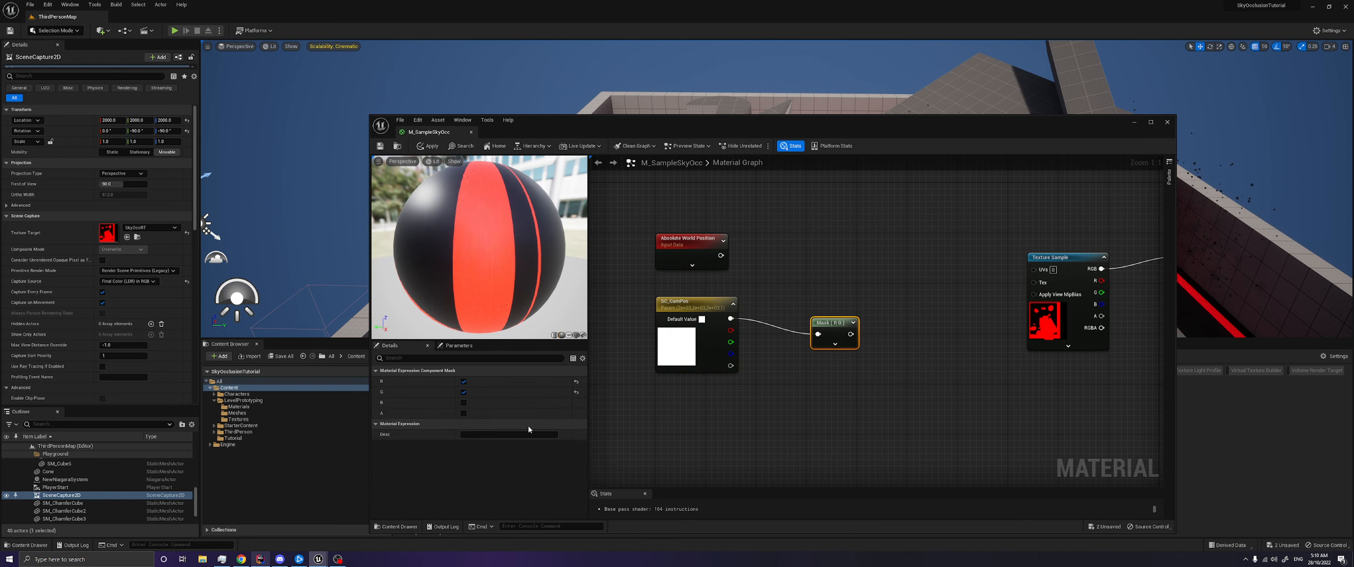
left_click(464, 403)
left_click_drag(830, 339, 757, 317)
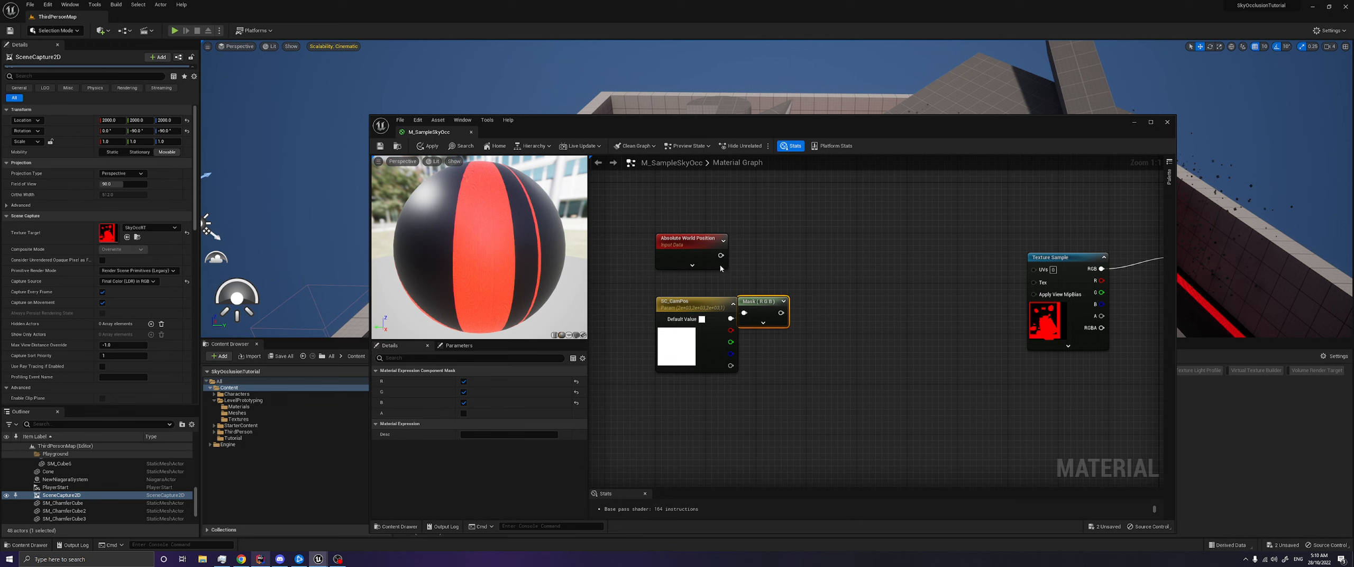
- Subtract the masked SC_CamPos from Absolute World Position with a Subtract node and tidy the mask's placement
left_click_drag(720, 256, 828, 258)
type("sub")
key("Return")
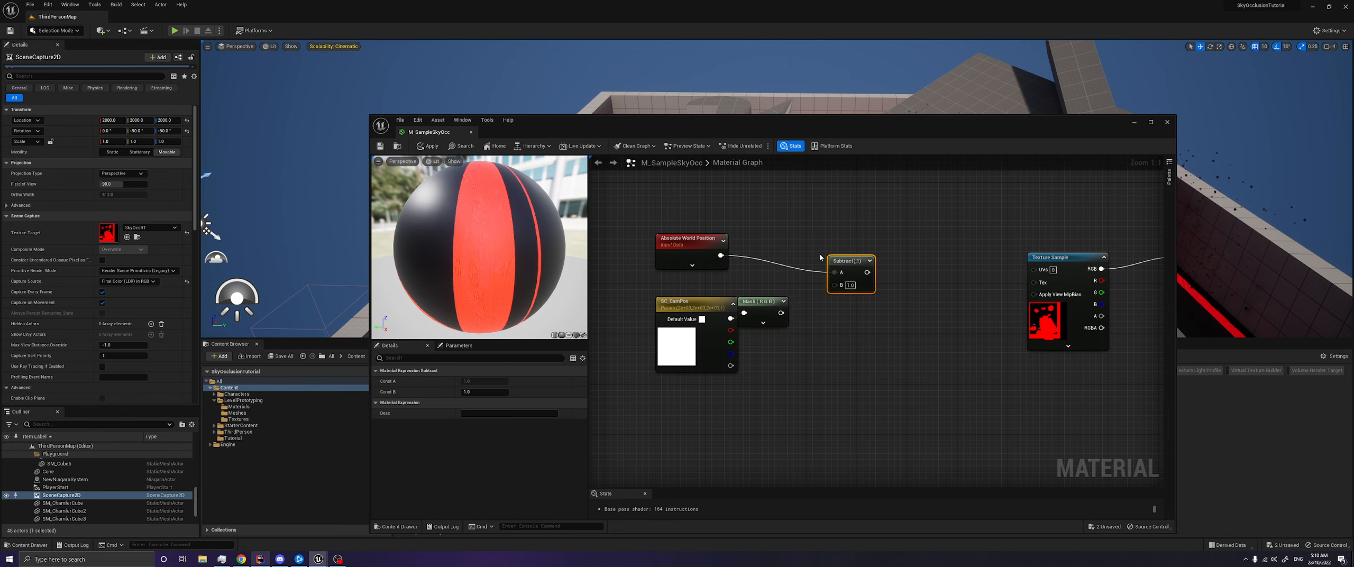
left_click_drag(781, 313, 834, 285)
left_click_drag(766, 306, 779, 305)
right_click_drag(896, 311, 791, 297)
- Add a Divide node after Subtract and wire a new constant converted to a scalar parameter into its B input
left_click_drag(758, 269, 817, 263)
type("di")
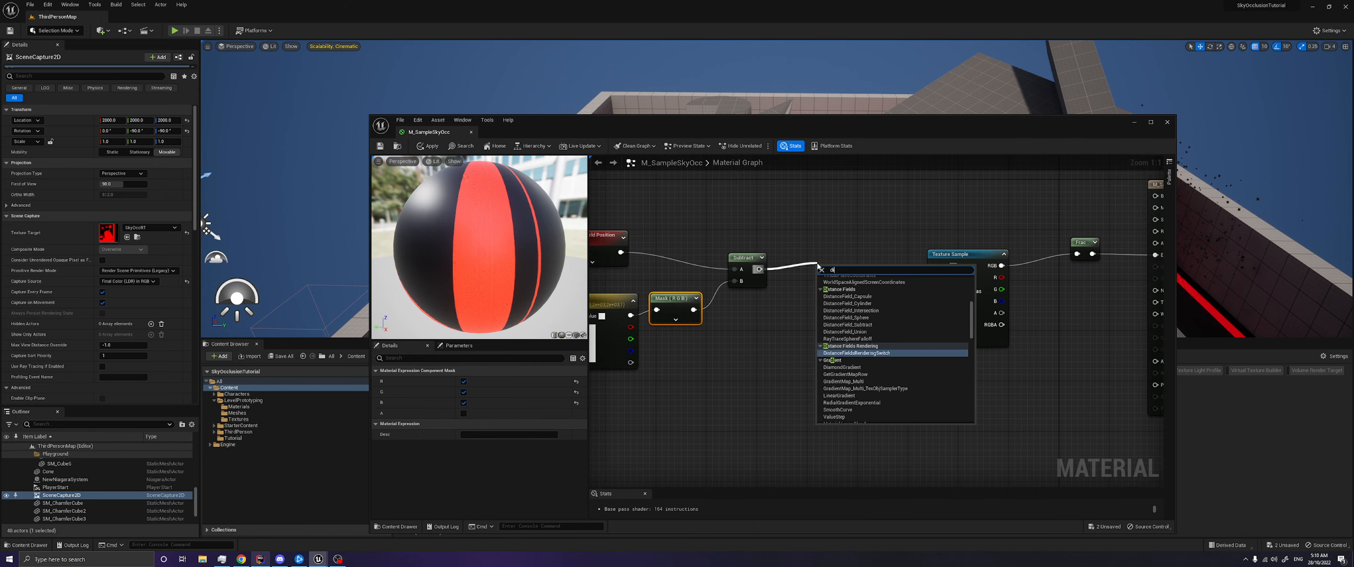
type("vide")
key("Return")
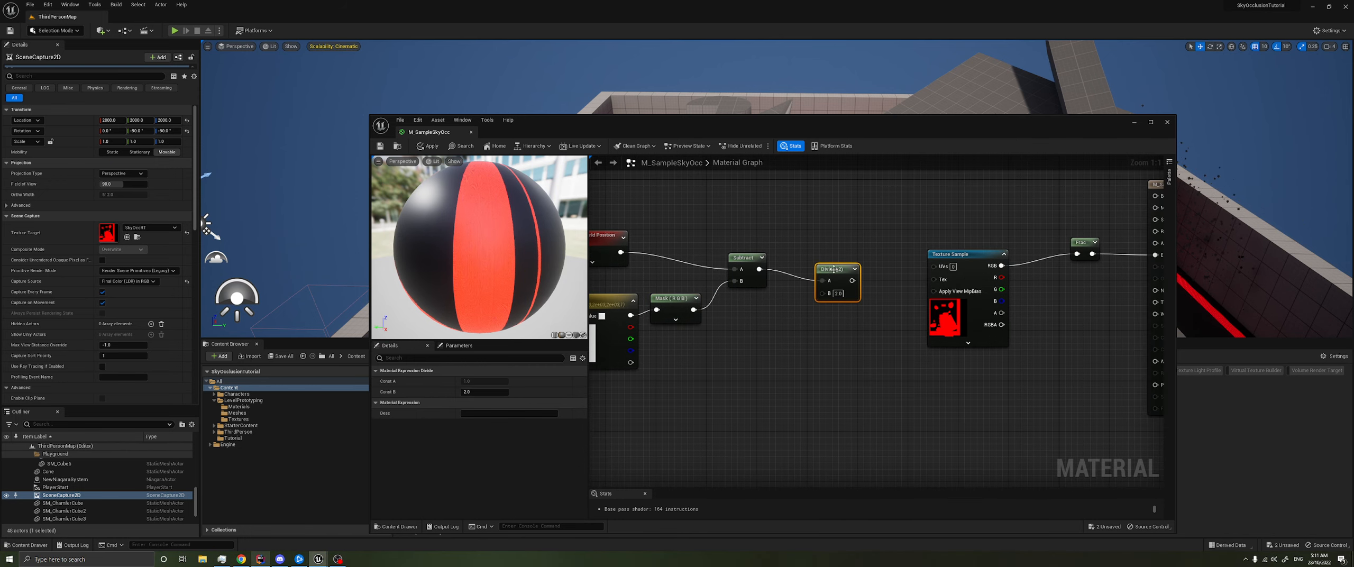
right_click_drag(743, 327, 821, 321)
key("1")
left_click(805, 341)
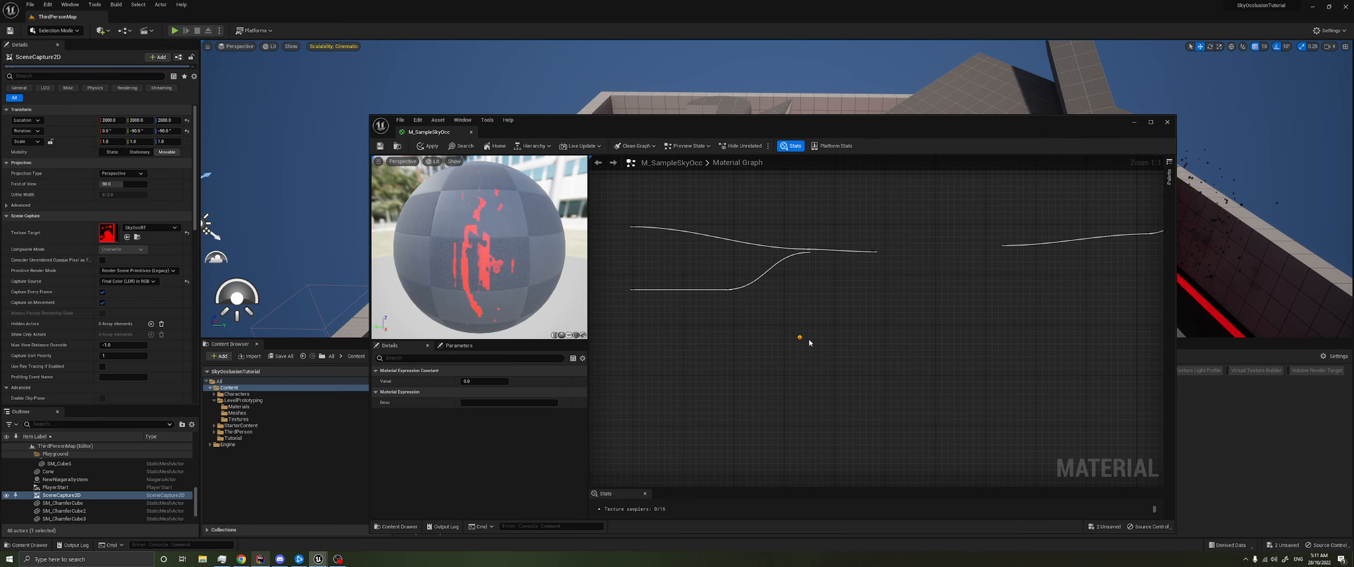
right_click(824, 348)
left_click(853, 361)
left_click_drag(861, 361, 879, 281)
- Convert the unnamed divisor parameter back to a constant, and convert it again to a parameter named SC_OrthoWidth
right_click(818, 346)
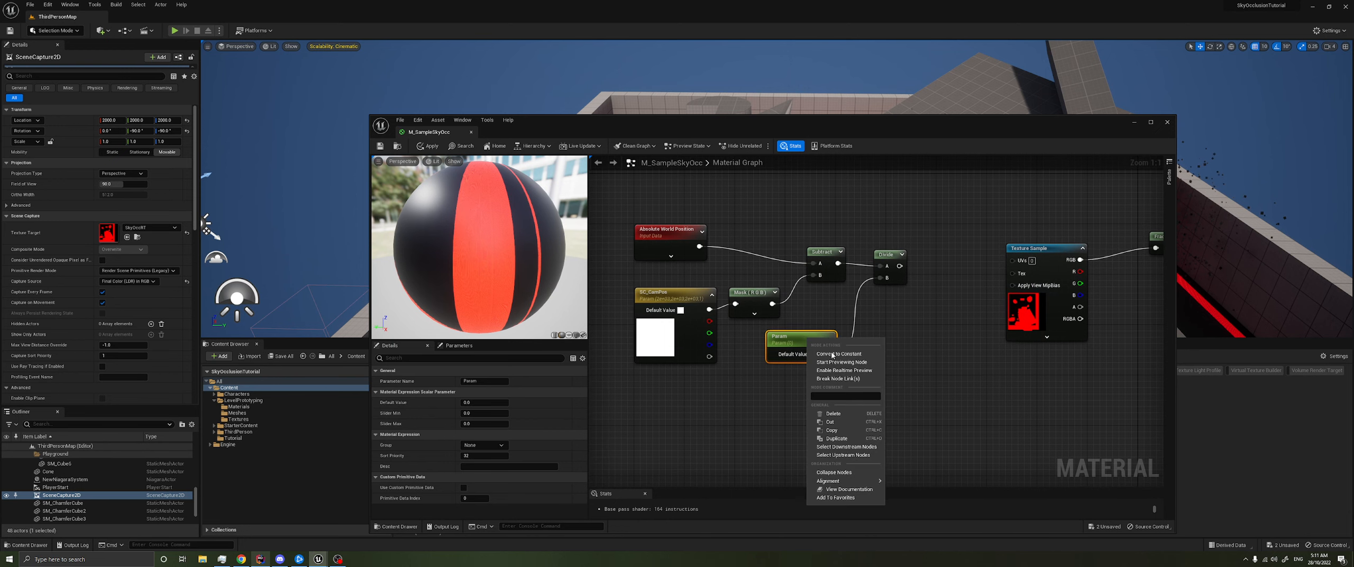
left_click(832, 356)
key("shift+c")
left_click(832, 356, "shift")
key("Delete")
right_click(799, 338)
left_click(837, 356)
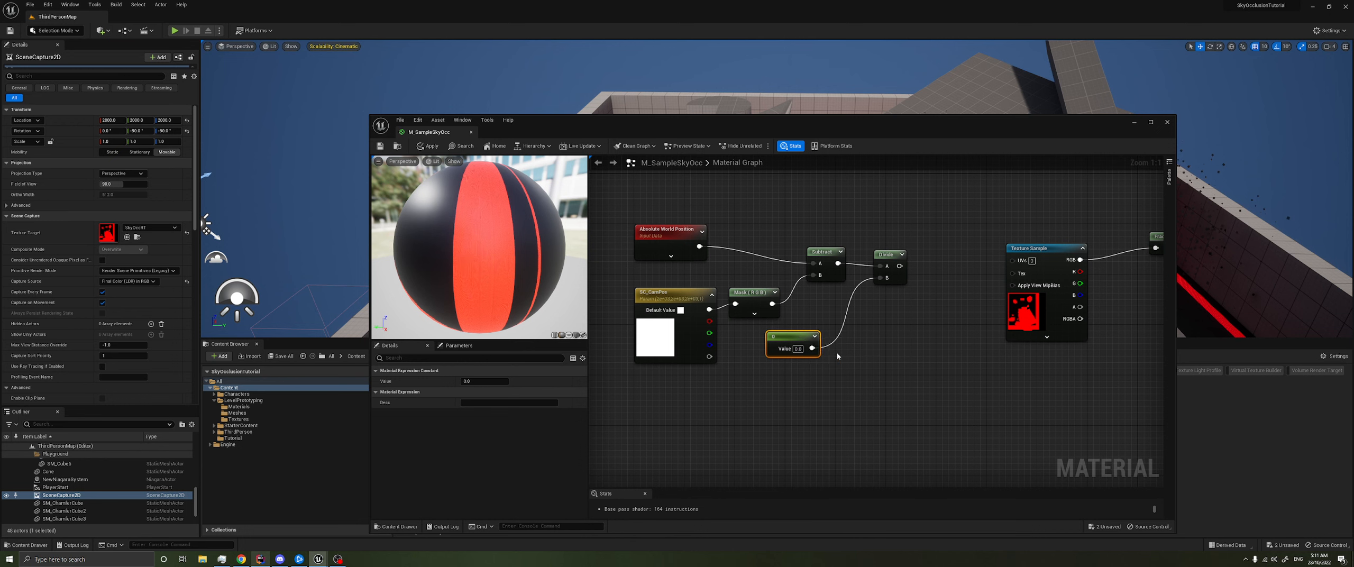
type("SC_OrthoWidth")
key("Return")
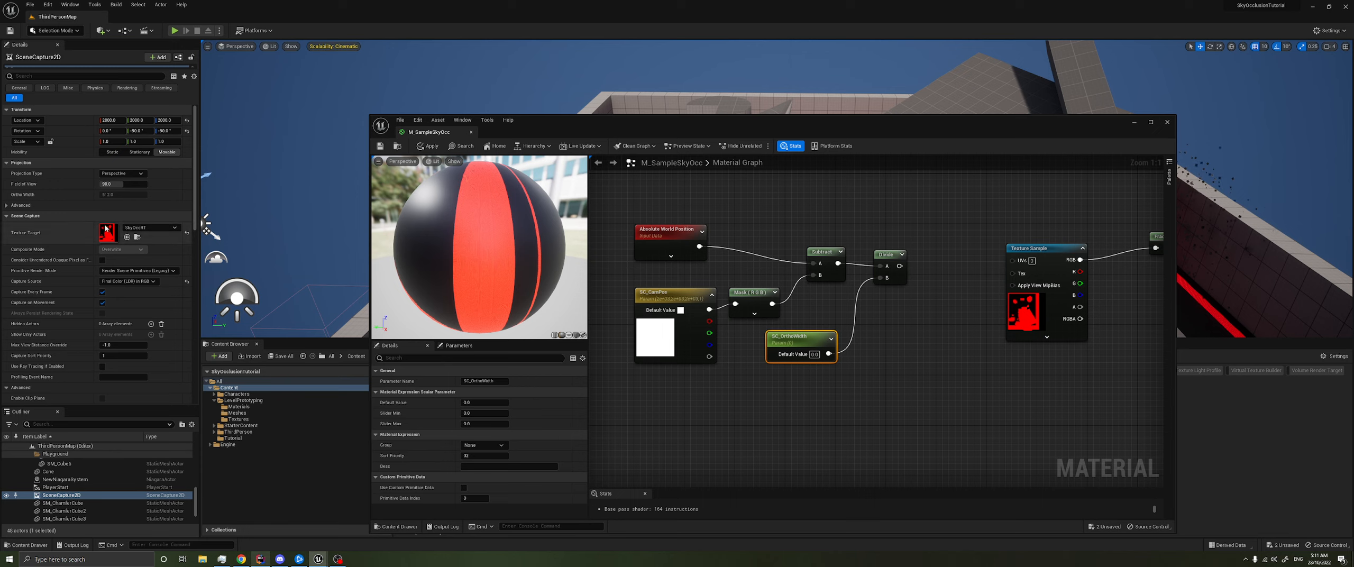
- Set the scene capture's projection type to Orthographic with an ortho width of 10000
left_click(104, 175)
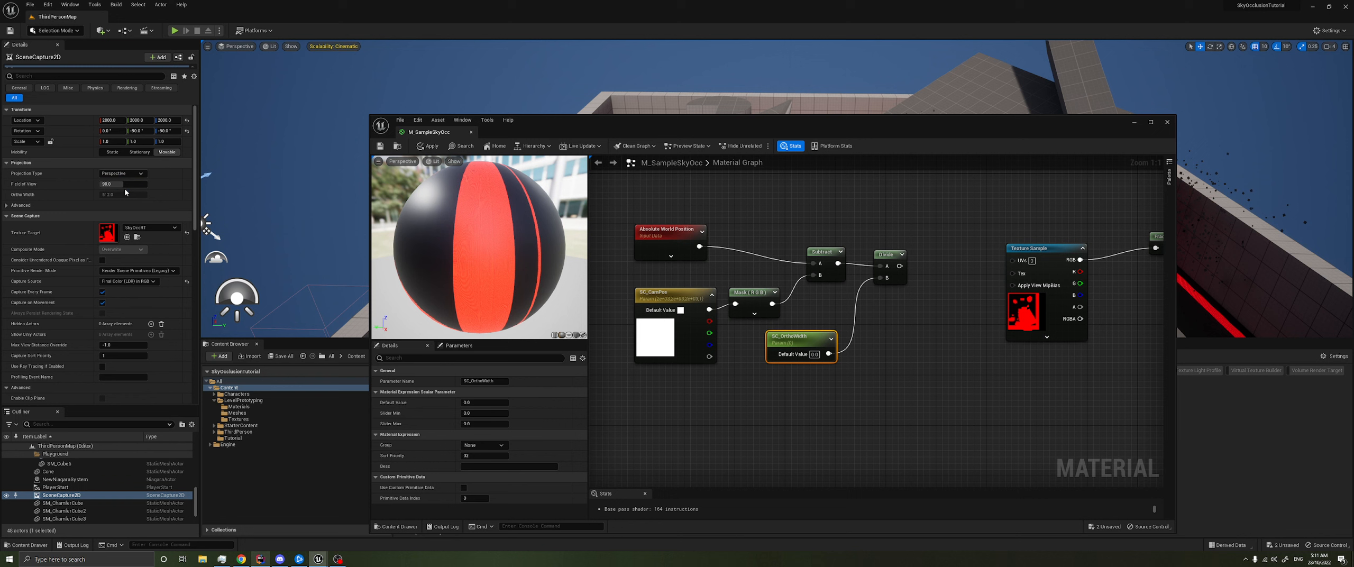
left_click(127, 194)
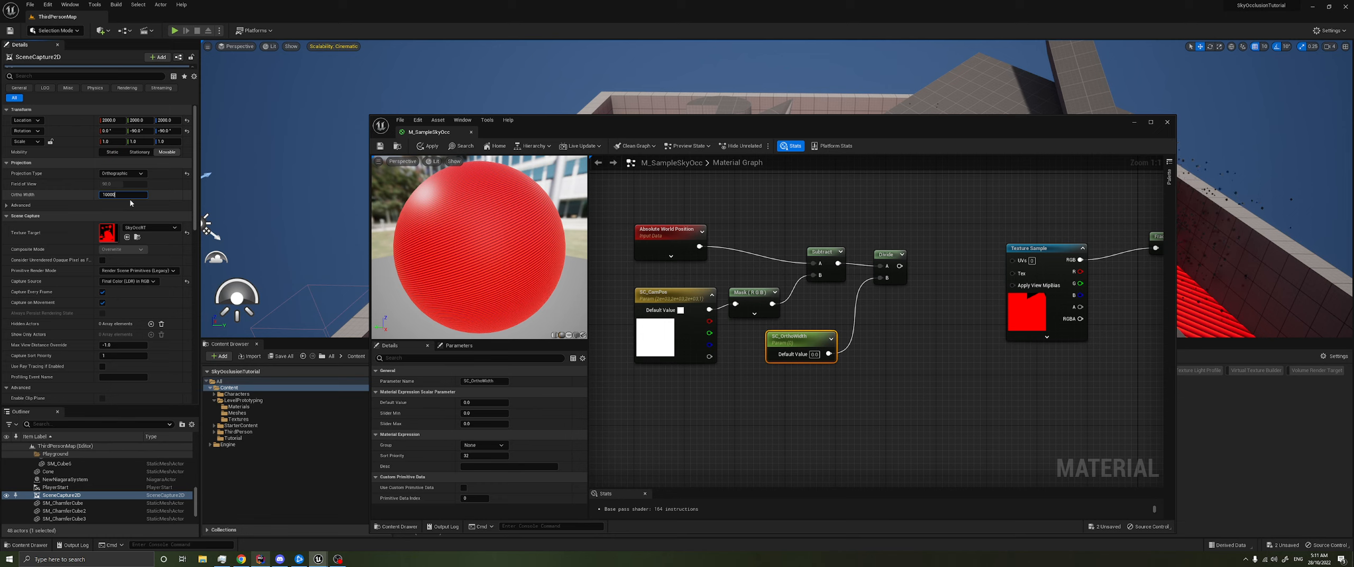
key("Return")
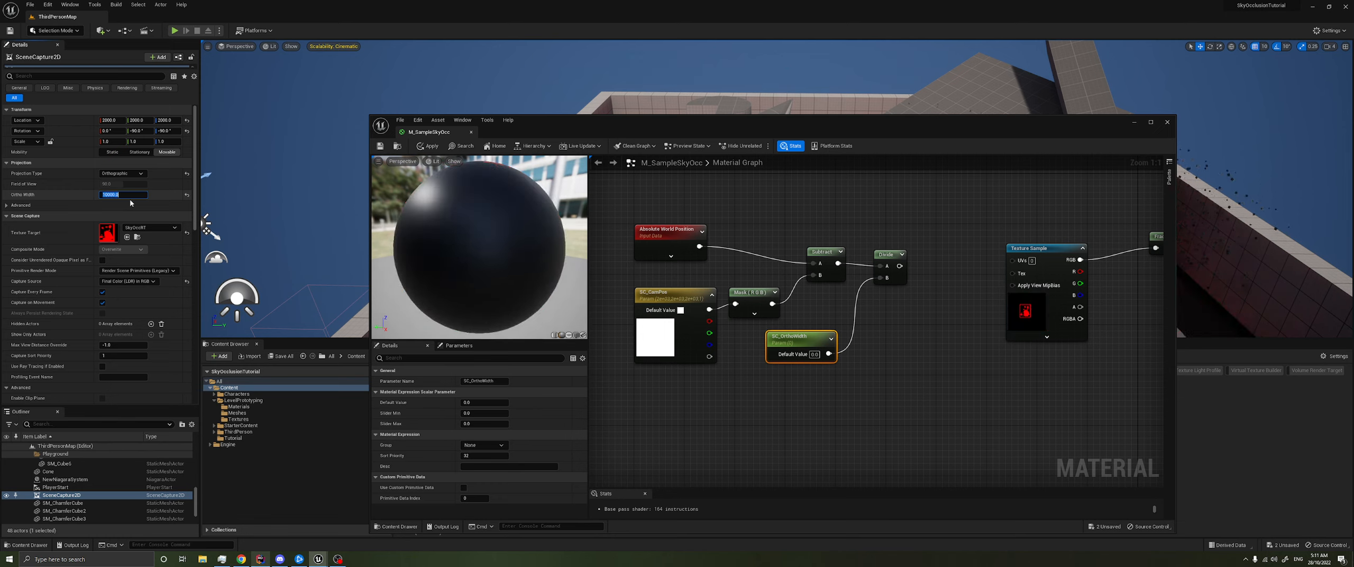
- Set the default value of the SC_OrthoWidth parameter to 10000
left_click(832, 366)
left_click(815, 354)
type("10000")
key("Return")
- Add a Component Mask after the Divide node, keeping only the R and G channels
right_click_drag(878, 360, 688, 366)
left_click(734, 268)
mouse_move(736, 269)
left_mouse_down()
mouse_move(712, 268)
mouse_move(728, 265)
left_mouse_up()
type("mask")
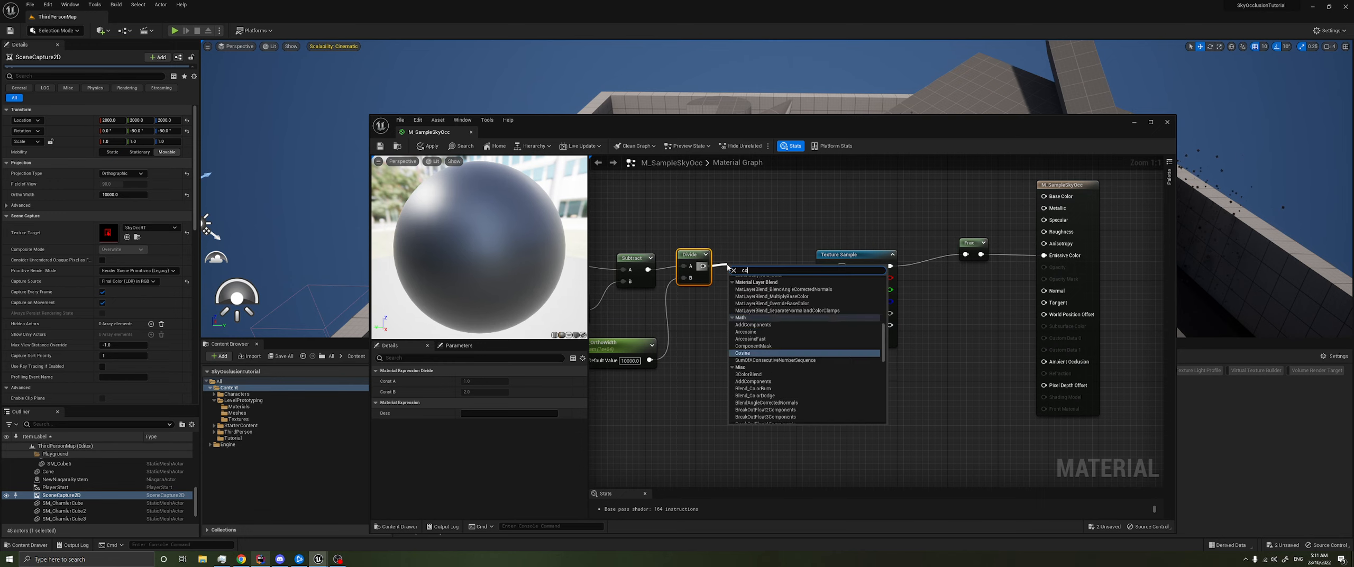
key("Return")
left_click_drag(749, 269, 737, 261)
- Select all the world-position nodes up to the RG mask and shift them away from the Texture Sample
right_click_drag(764, 323, 1047, 308)
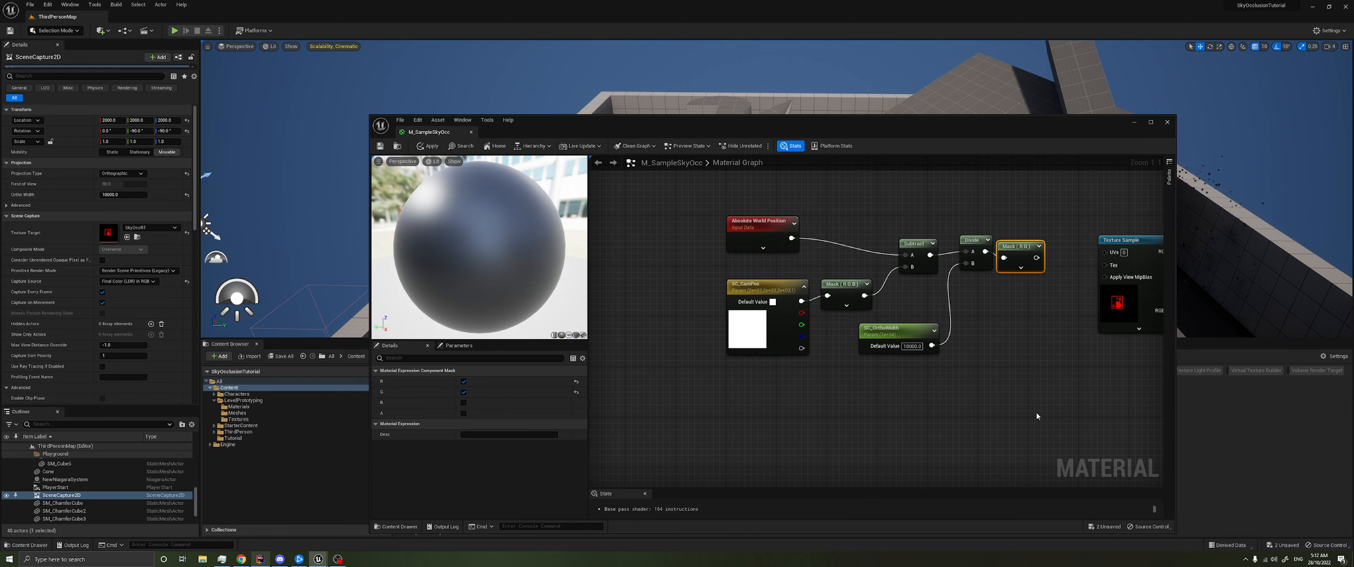
left_click_drag(1037, 417, 751, 228)
left_click_drag(1016, 247, 914, 253)
left_click(1014, 227)
right_click_drag(1033, 228, 879, 251)
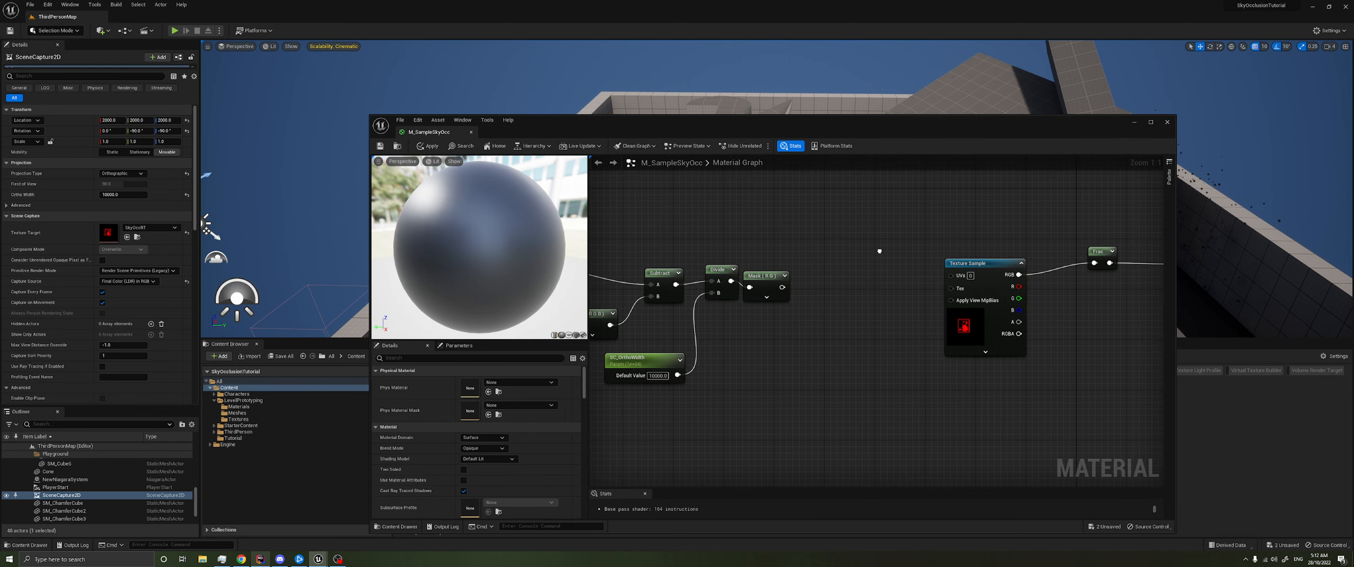
- Add an Add node after the RG mask and set its B value to 0.5
left_click_drag(782, 287, 842, 273)
type("ad")
key("Return")
left_click(862, 301)
type("0.5")
key("Return")
- Connect the Add node's output to the Texture Sample's UVs, save the material, and minimize its editor
left_click_drag(860, 278, 951, 278)
right_click_drag(952, 277, 991, 266)
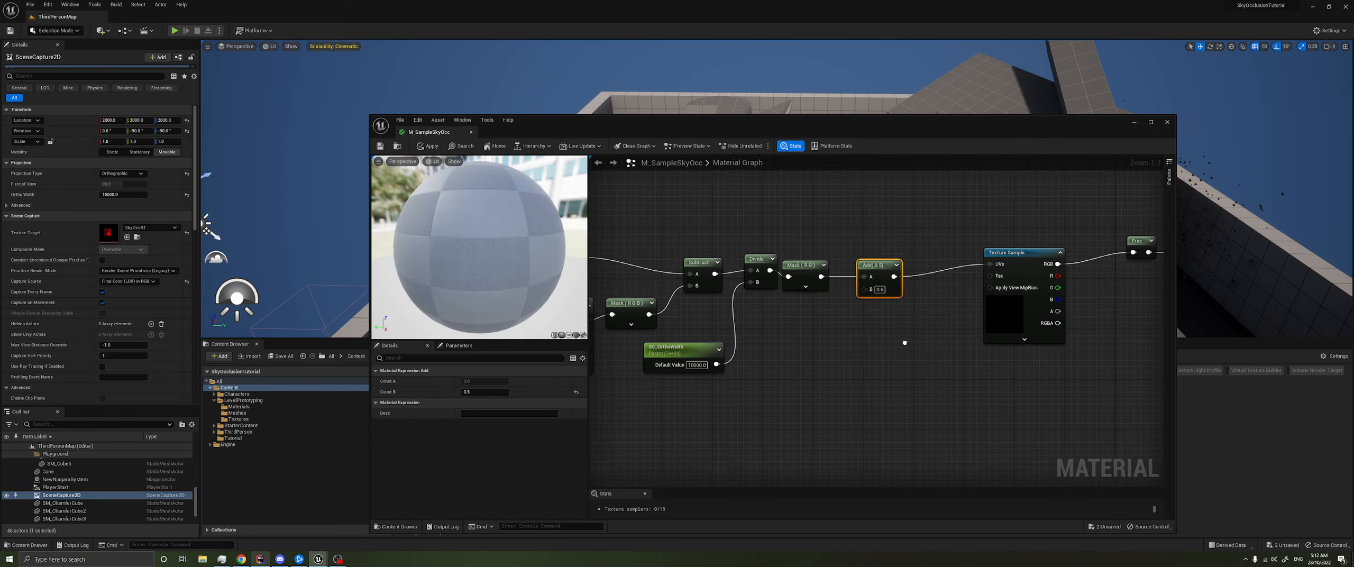
key("ctrl+s")
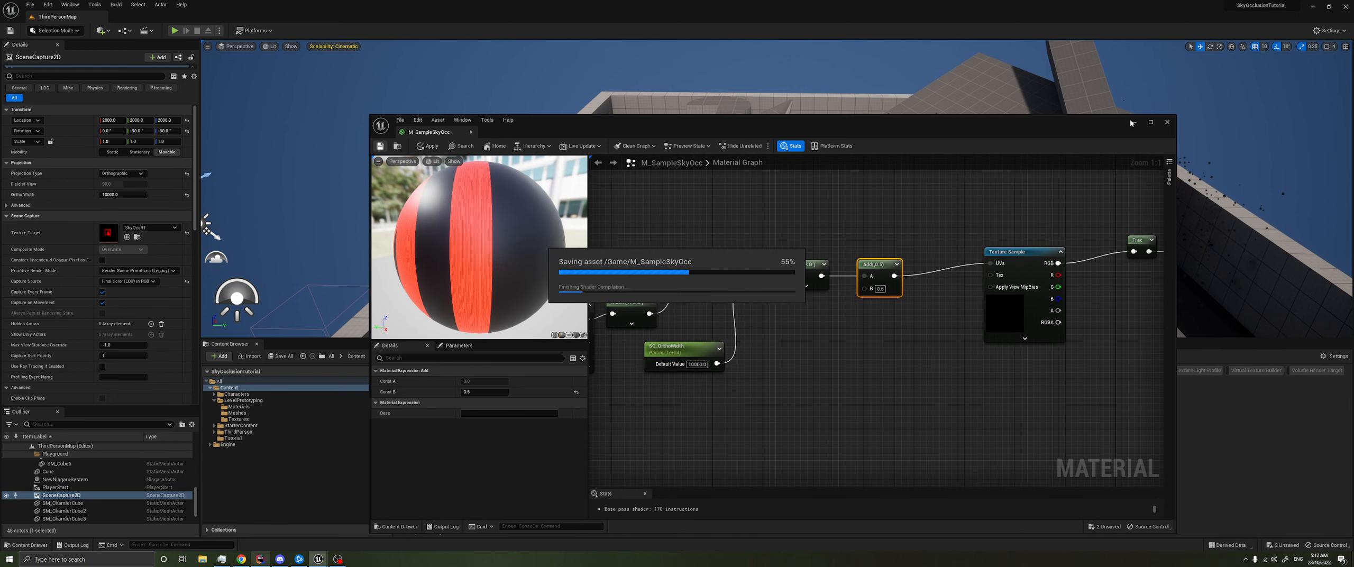
left_click(1133, 122)
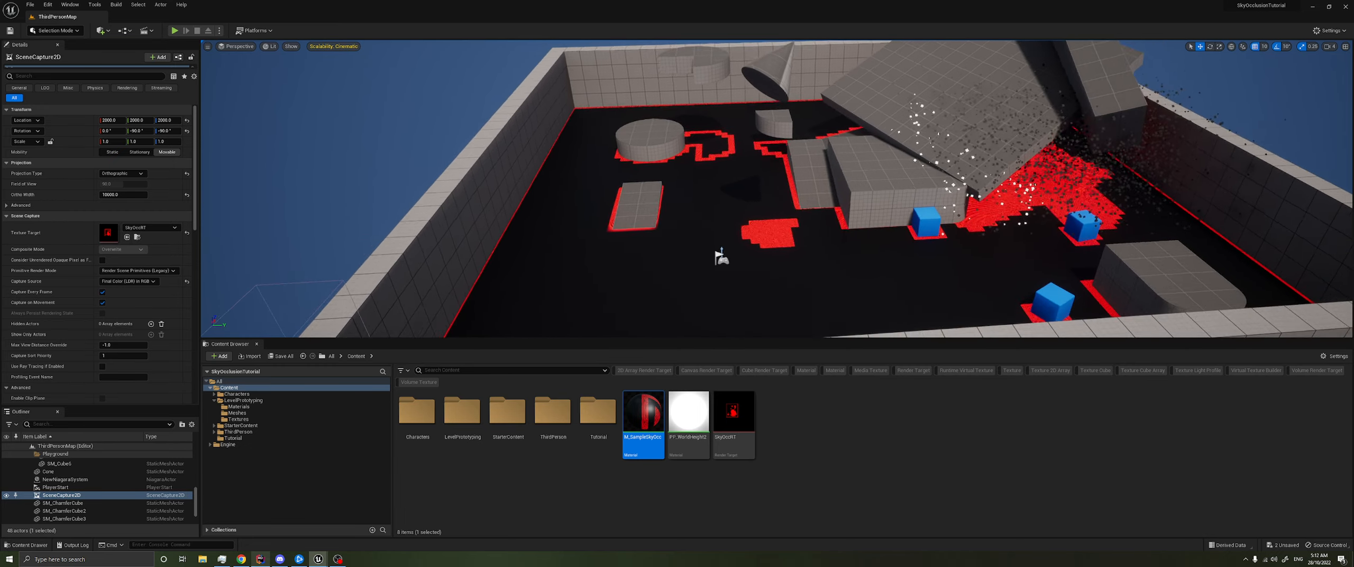
- Move the cone along its Y axis and raise it above the floor to test the occlusion projection
mouse_move(923, 153)
right_mouse_down()
mouse_move(978, 148)
mouse_move(923, 152)
right_mouse_up()
left_click(791, 143)
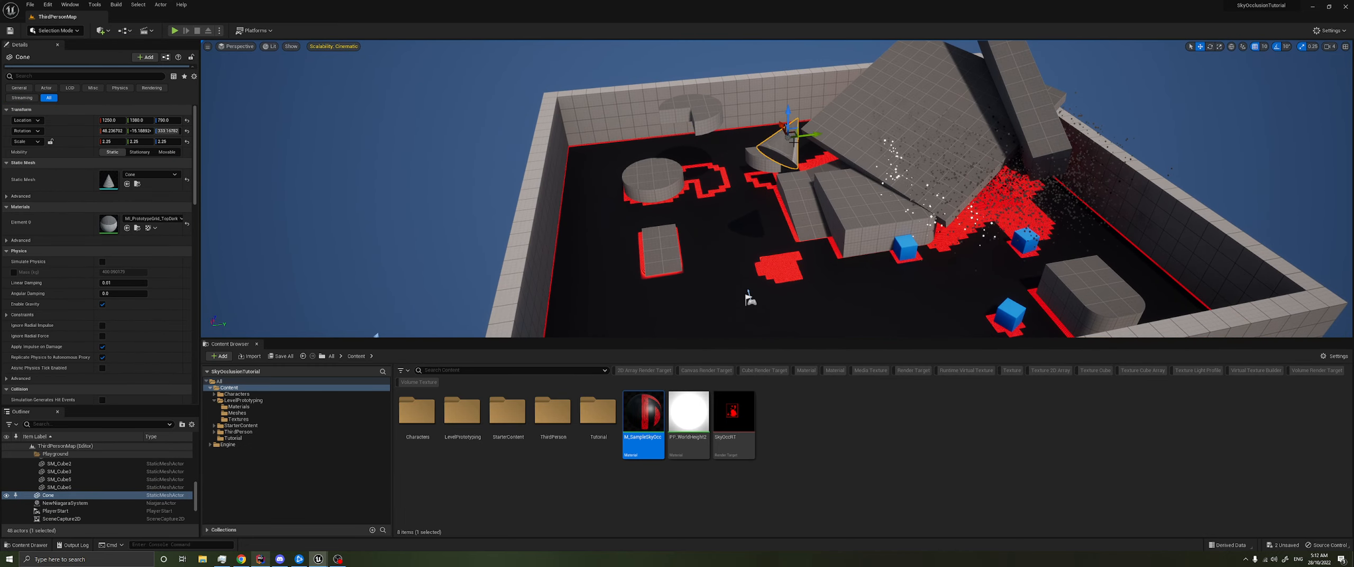
left_click_drag(814, 135, 765, 148)
mouse_move(765, 149)
right_mouse_down()
mouse_move(740, 150)
mouse_move(765, 132)
right_mouse_up()
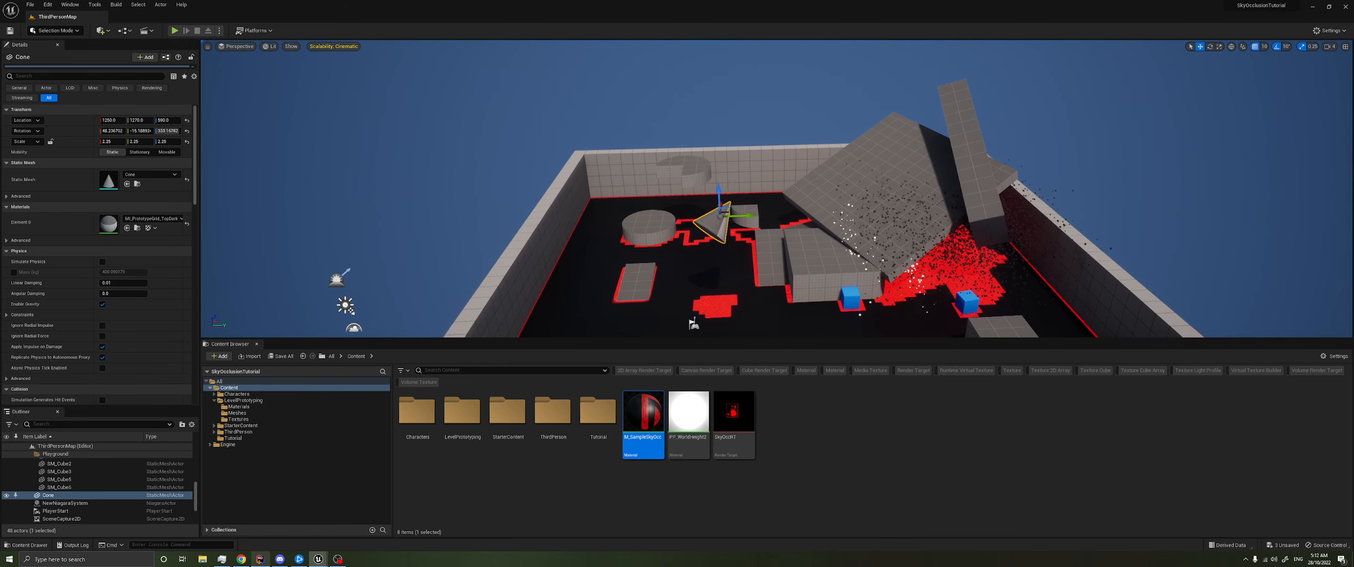
- Reopen the M_SampleSkyOcc material and move the Add and Texture Sample nodes closer to the RG mask
double_click(643, 418)
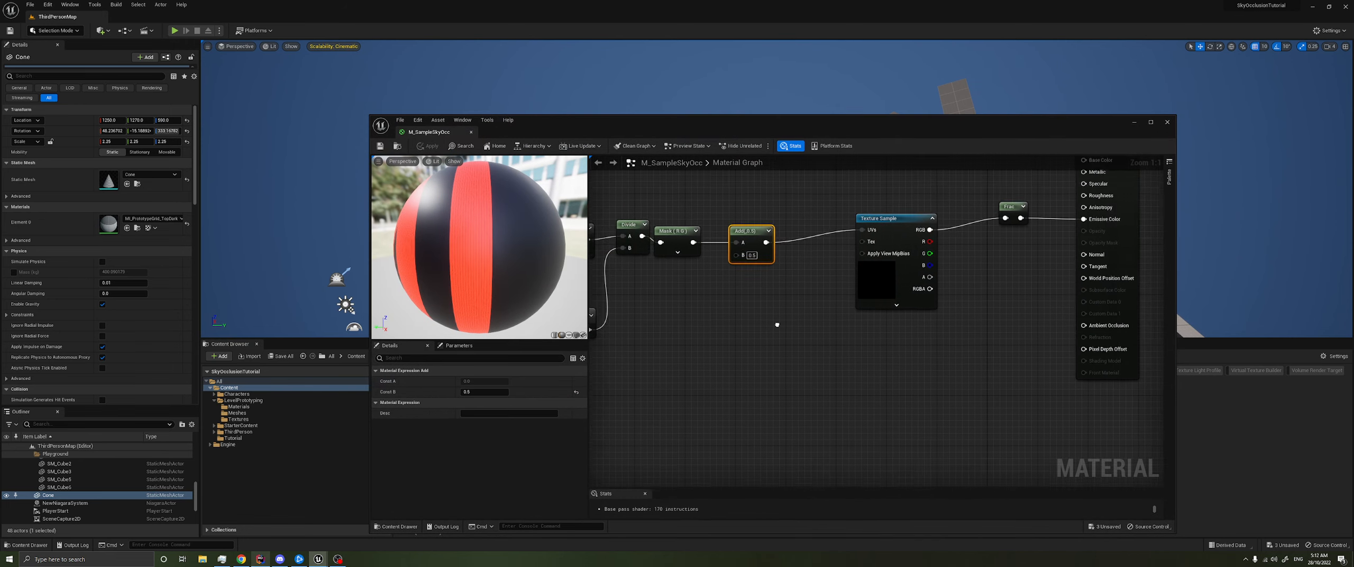
left_click_drag(847, 218, 792, 221)
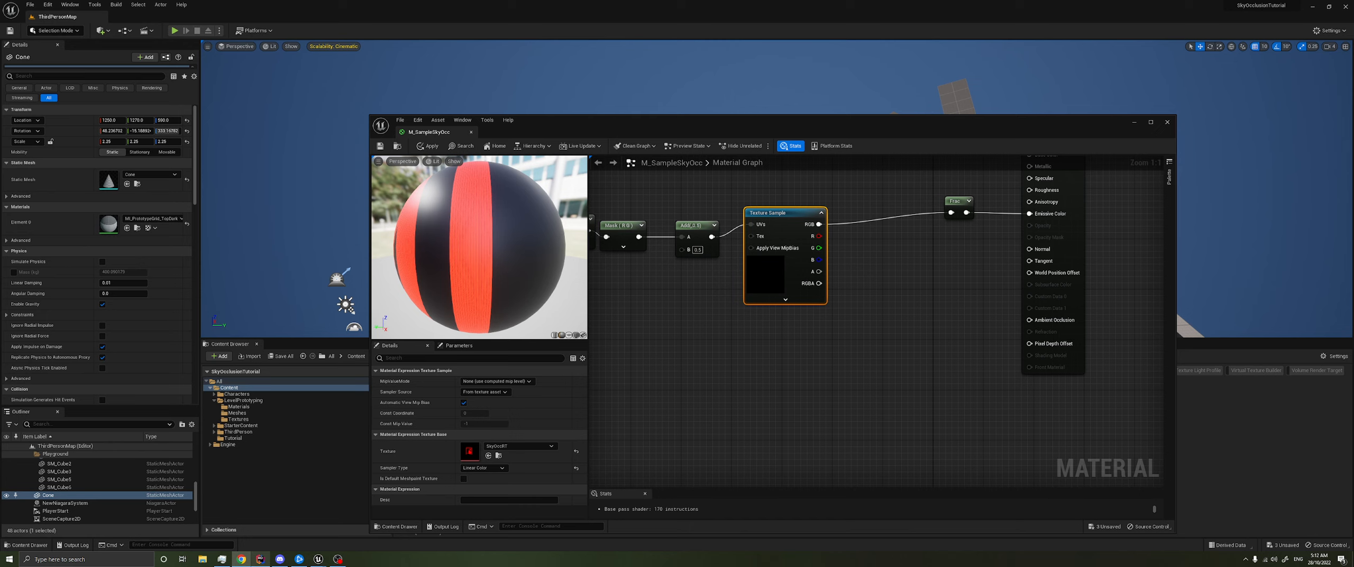
right_click_drag(822, 393, 911, 443)
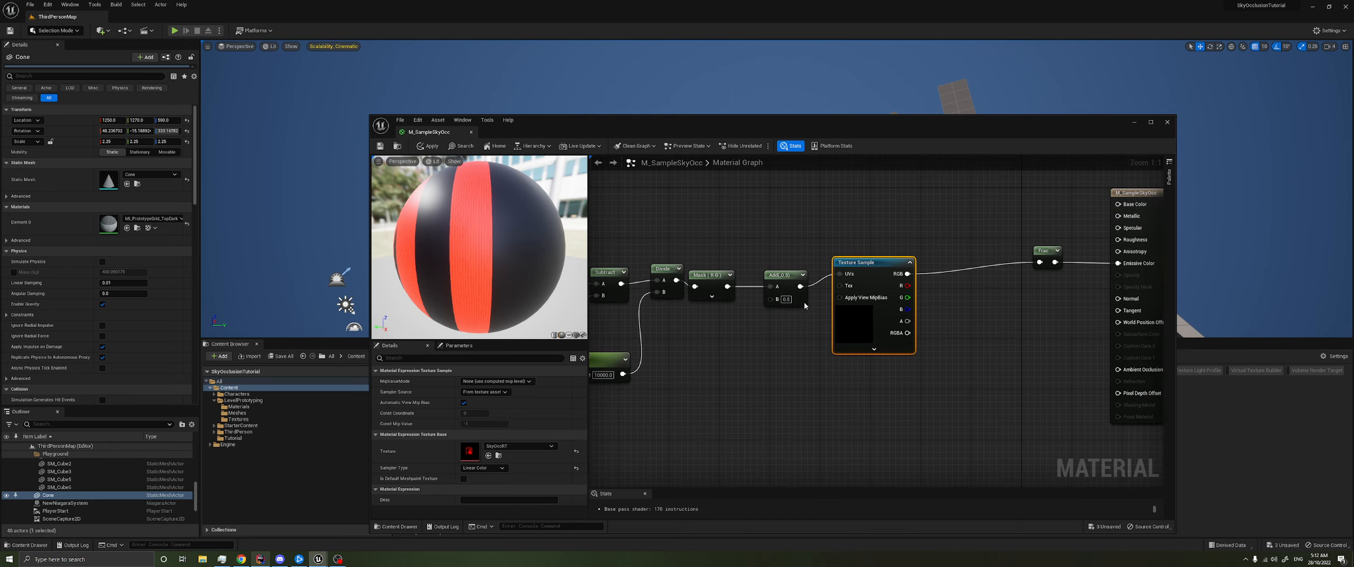
left_click_drag(779, 275, 760, 276)
left_click_drag(868, 262, 830, 275)
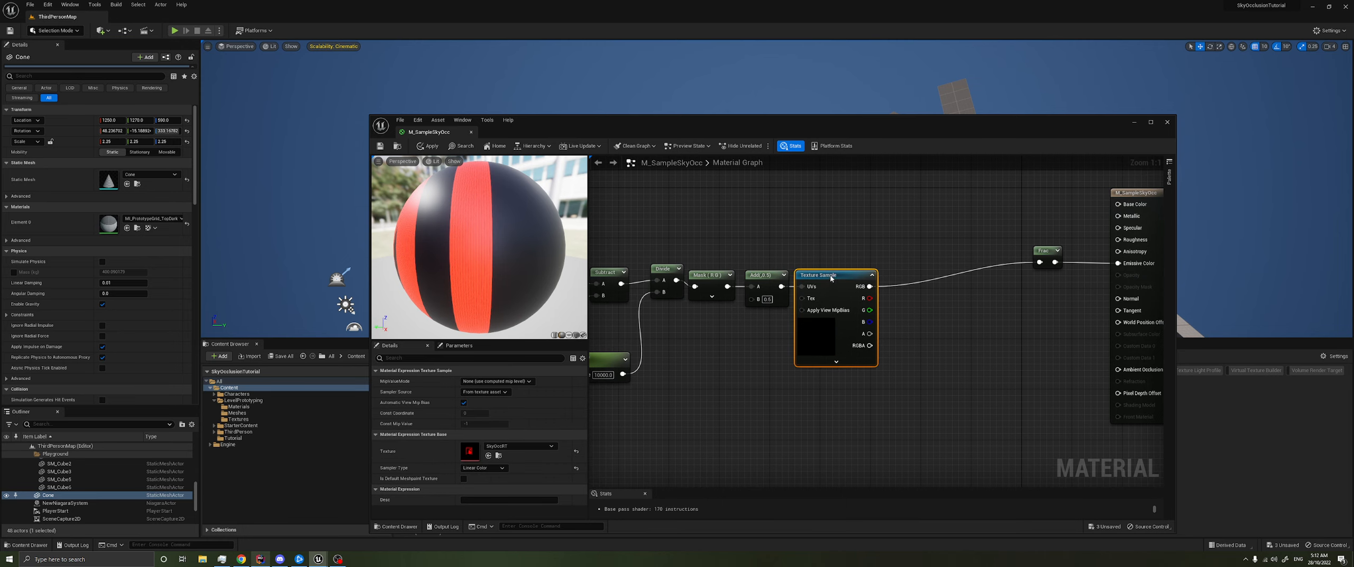
- Delete the Frac node between the Texture Sample and Emissive Color
right_click_drag(942, 288, 752, 280)
right_click_drag(839, 302, 786, 331)
left_click(800, 271)
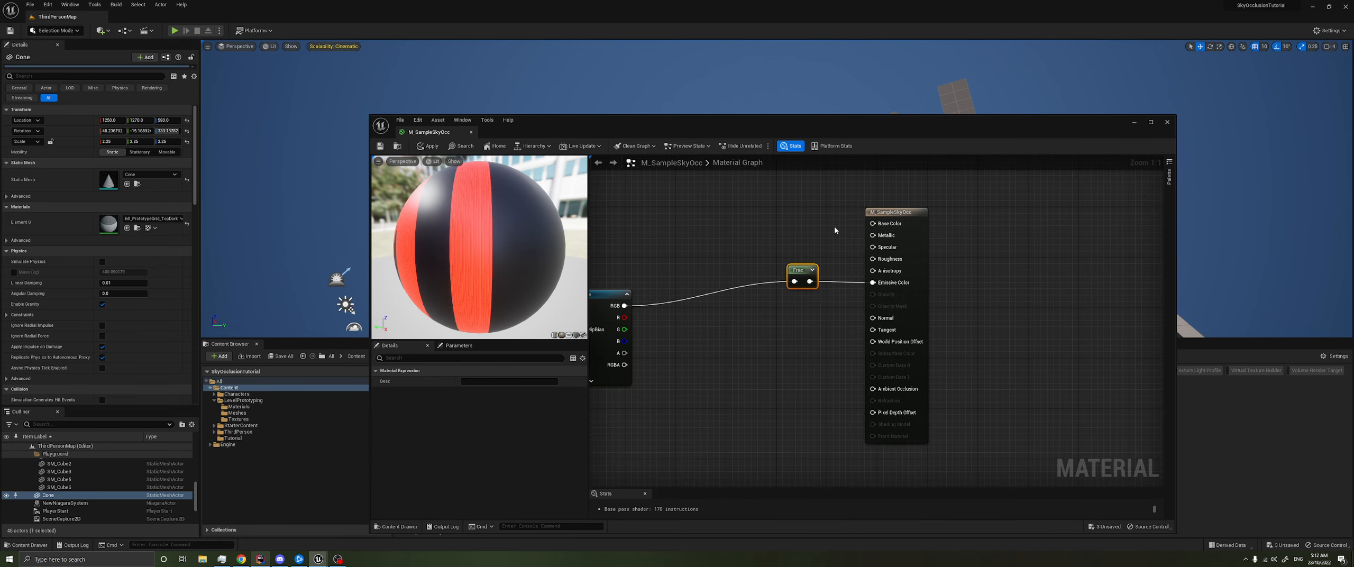
key("Delete")
left_click_drag(815, 116, 725, 97)
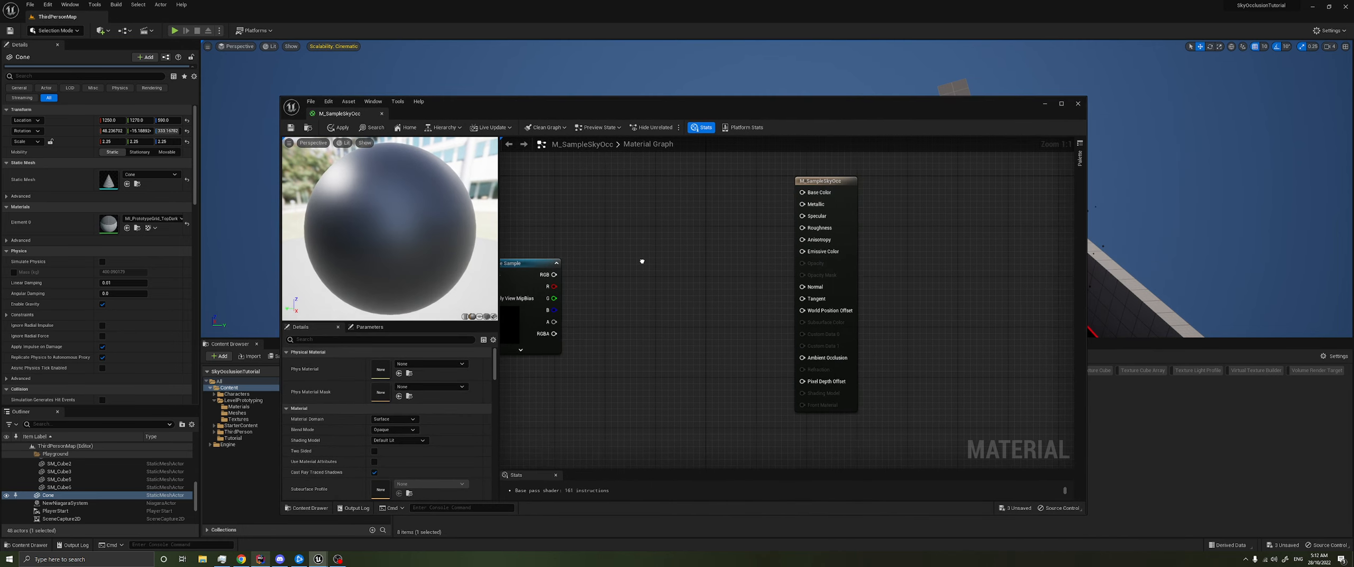
- Move the material's output node farther from the Texture Sample to make room for new nodes
right_click_drag(590, 294, 684, 239)
right_click_drag(830, 236, 801, 238)
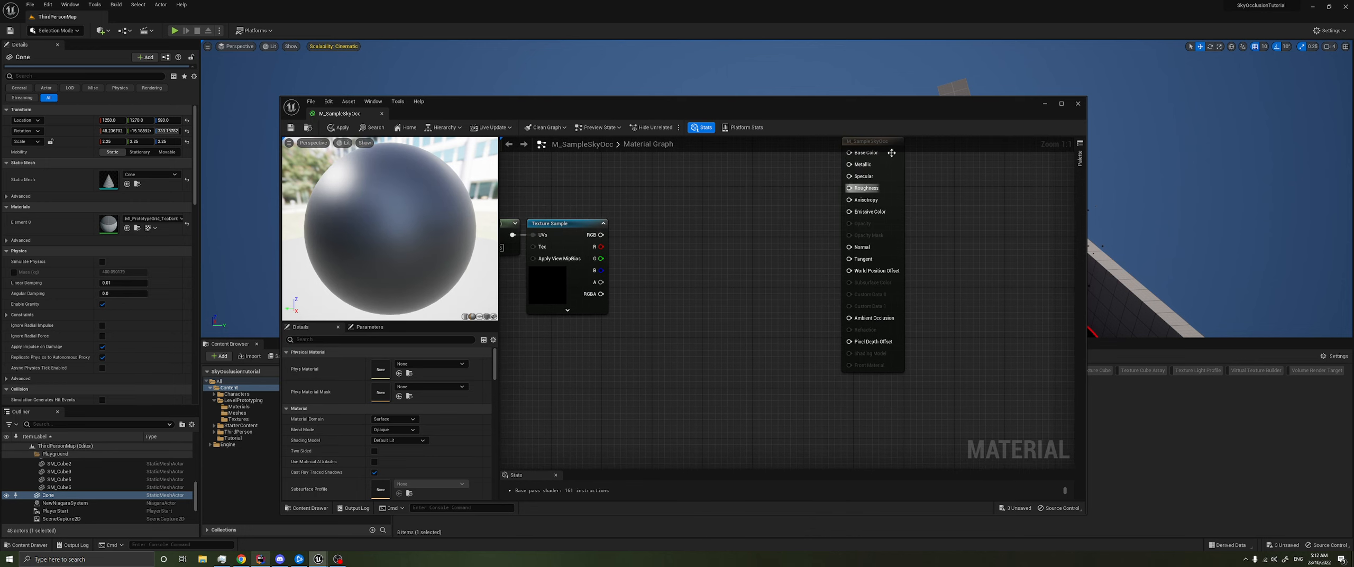
left_click_drag(893, 153, 956, 179)
left_click(853, 202)
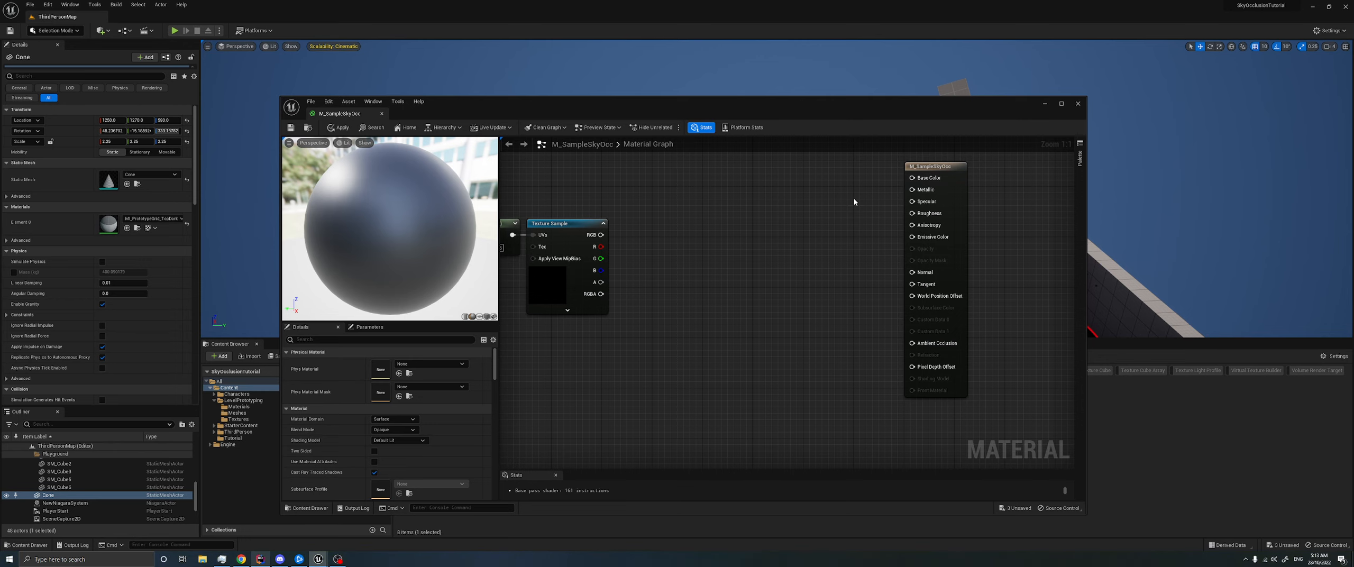
mouse_move(690, 273)
right_mouse_down()
mouse_move(687, 285)
mouse_move(683, 259)
right_mouse_up()
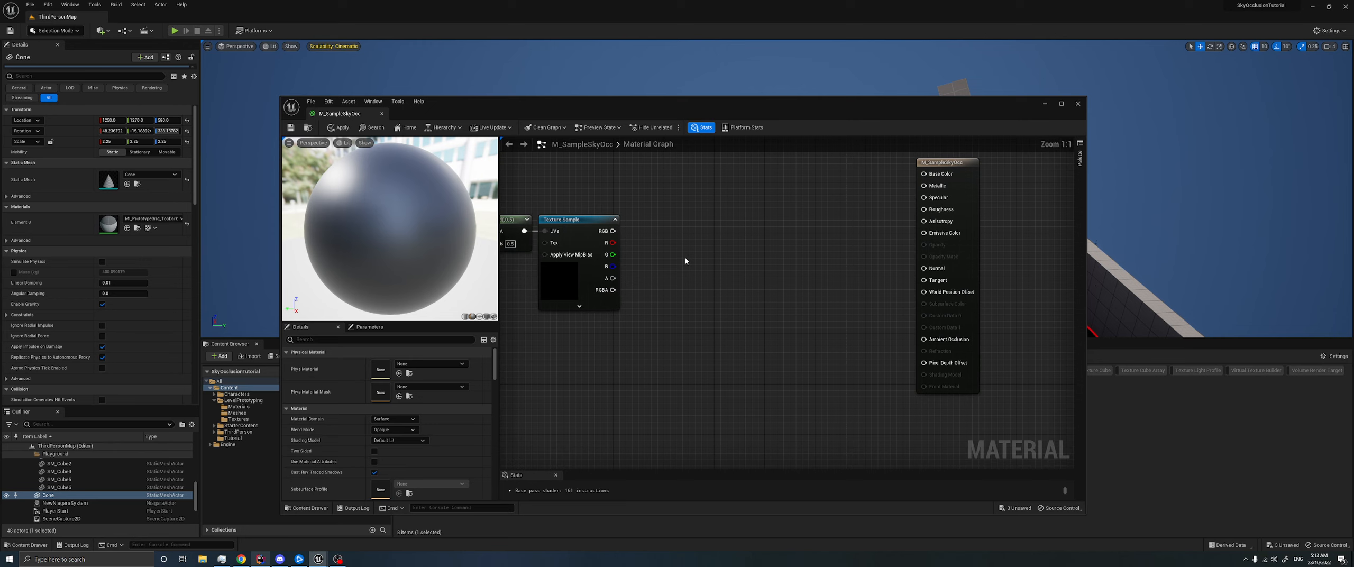
- Add an If node between the Texture Sample and the material's output node
right_click(715, 258)
type("if")
key("Return")
left_click_drag(731, 260, 748, 226)
right_click_drag(652, 193, 664, 282)
- Add an Absolute World Position node above the Texture Sample
right_click(607, 199)
left_click(592, 196)
right_click(591, 195)
type("ab")
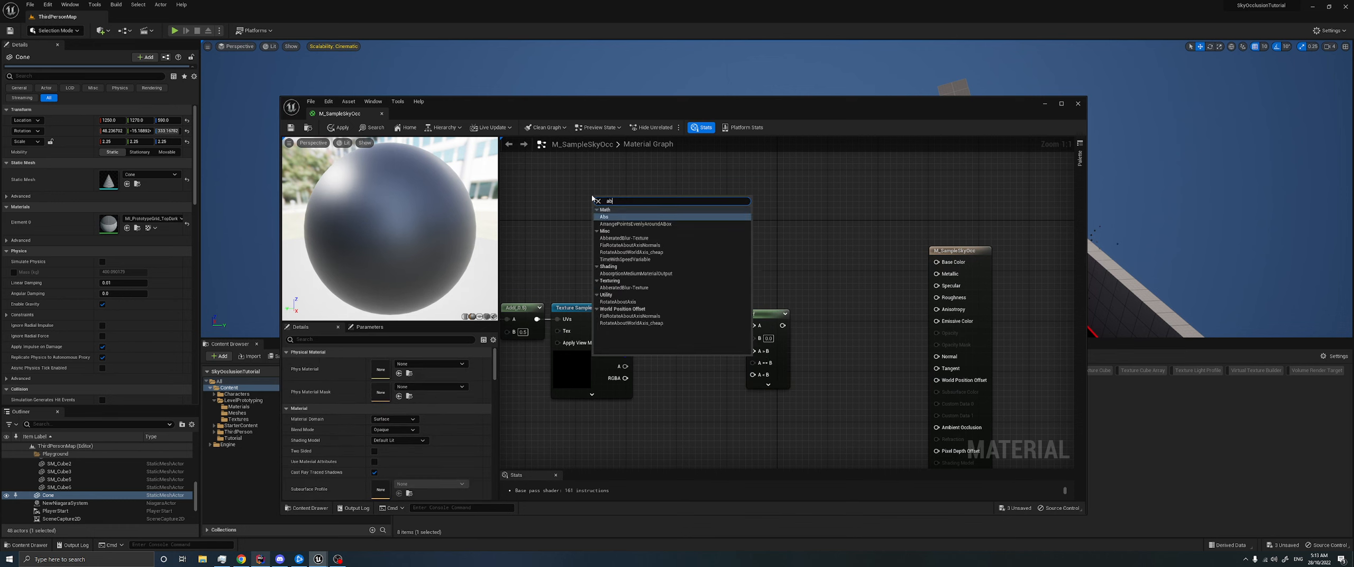
key("BackSpace")
key("BackSpace")
type("world")
key("Return")
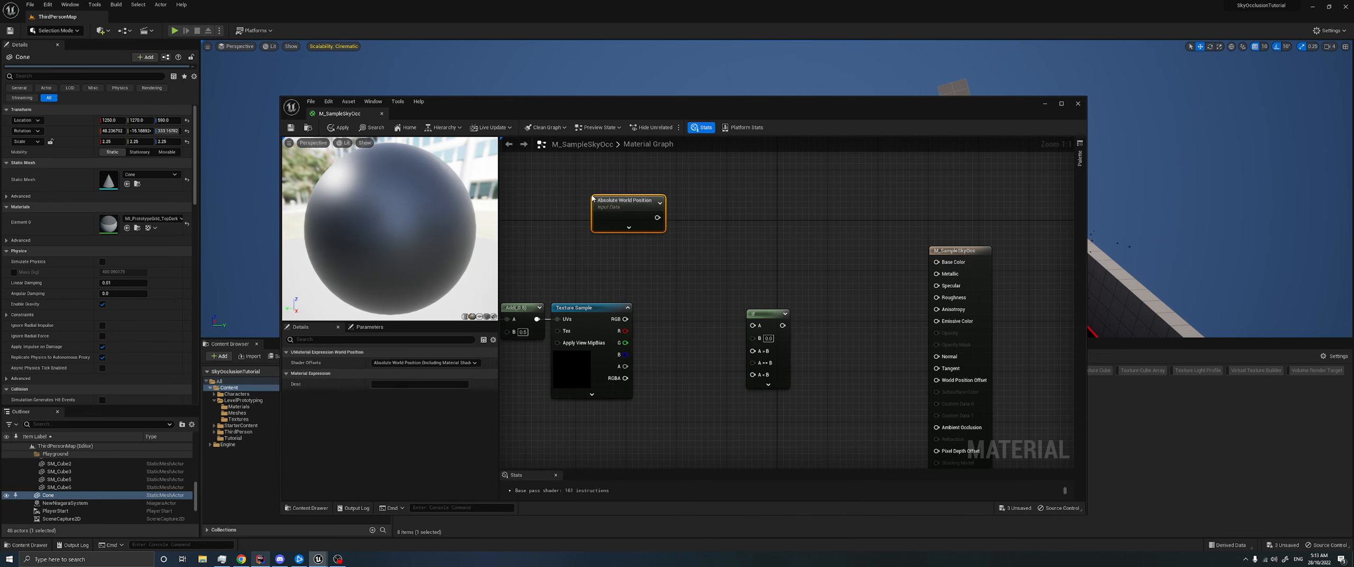
- Add a Component Mask after the new Absolute World Position node, keeping only the B channel
left_click_drag(658, 217, 707, 216)
type("mask")
key("Return")
left_click(374, 384)
left_click(375, 373)
left_click(375, 362)
left_click_drag(739, 224, 713, 211)
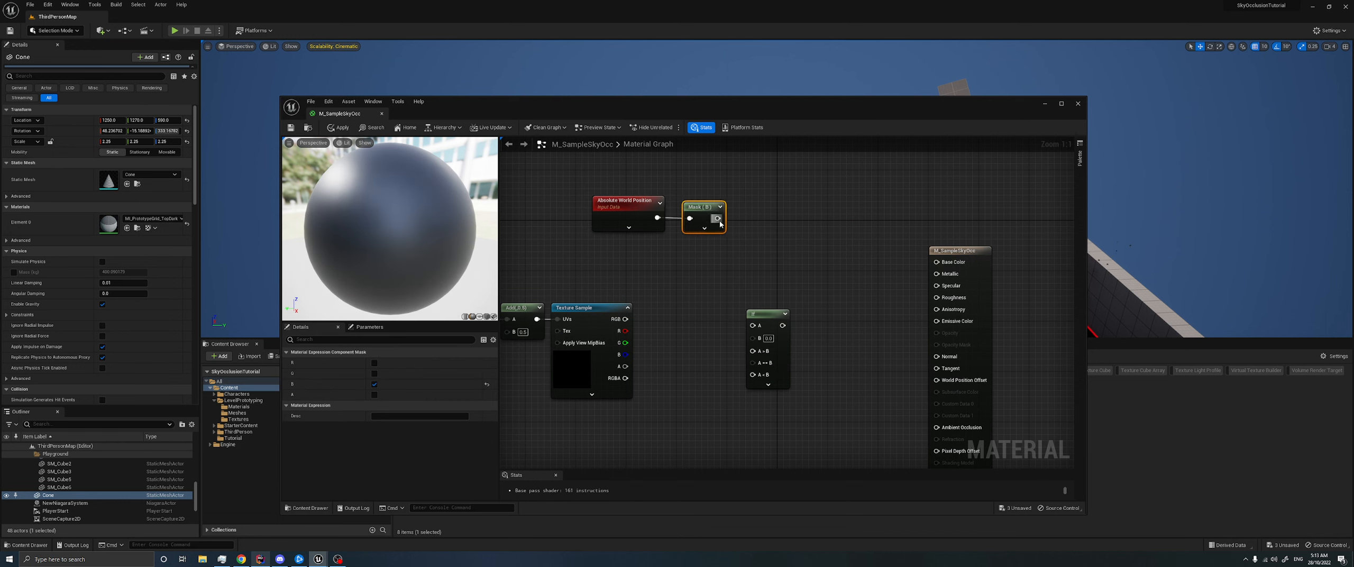
- Connect the B mask to the If node's A input and the Texture Sample's R output to B, tidying the nodes
left_click_drag(751, 326, 754, 325)
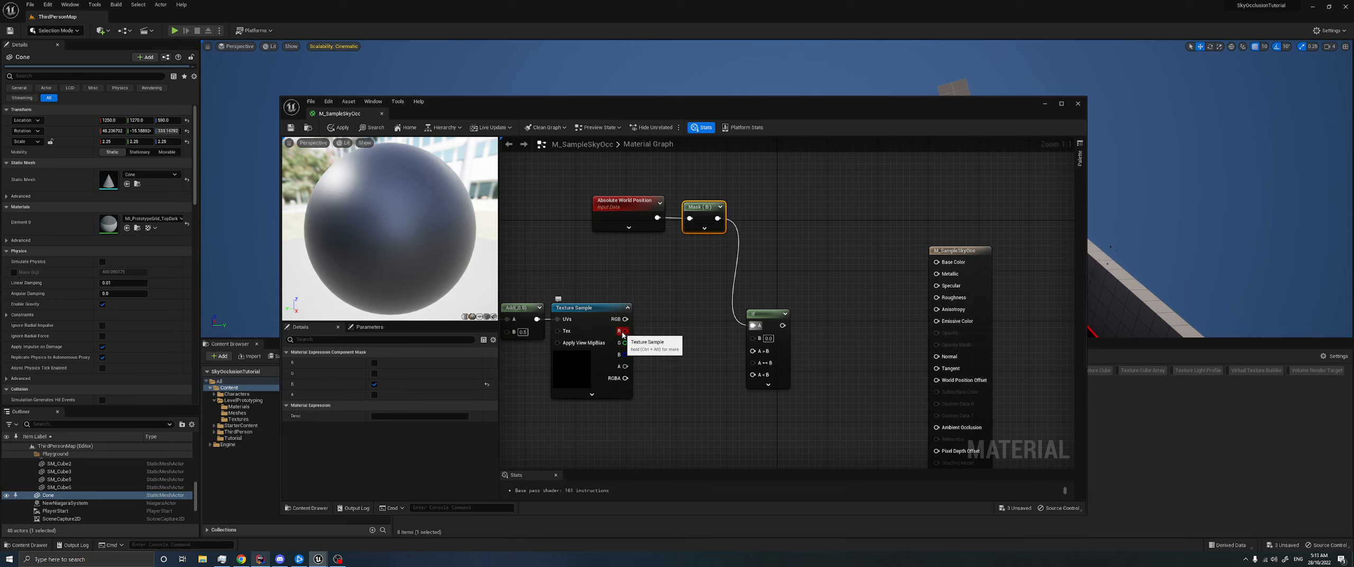
left_click_drag(625, 331, 752, 342)
left_click_drag(612, 239, 650, 220)
left_click(679, 209)
mouse_move(769, 312)
left_mouse_down()
mouse_move(751, 288)
mouse_move(762, 293)
left_mouse_up()
right_click_drag(692, 350, 742, 281)
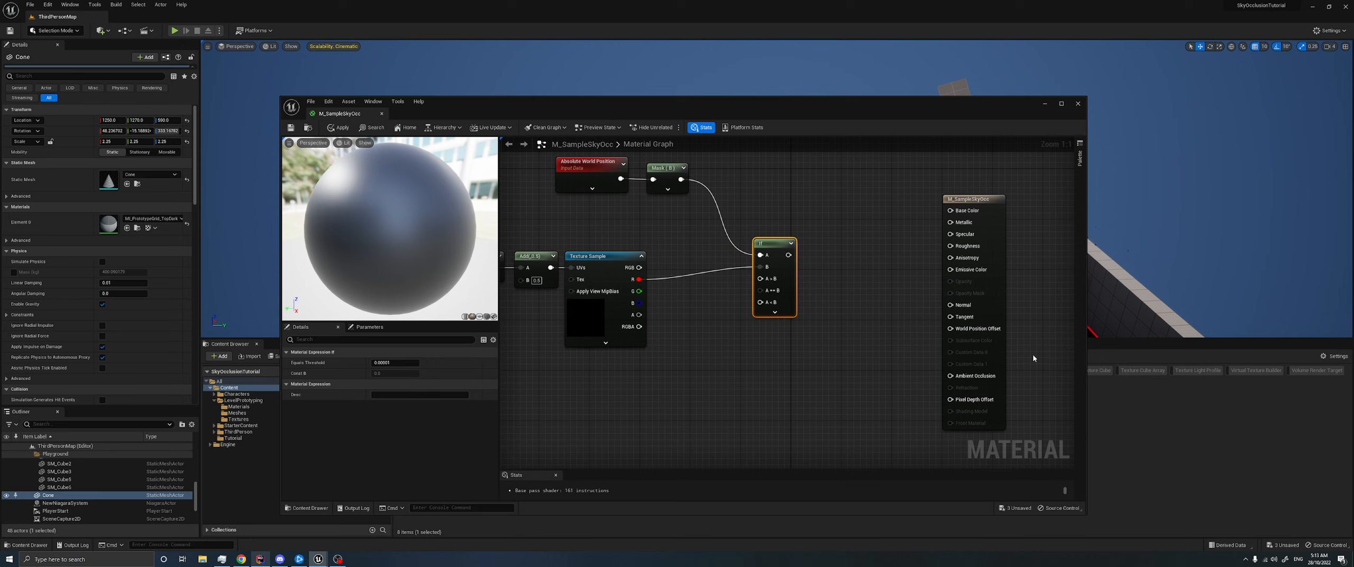
- Add a two-component constant with X 1 and Y 0, wiring X to the If node's A > B and Y to A < B
left_click(698, 343)
type("1")
left_click_drag(726, 375, 762, 279)
left_click_drag(706, 351, 691, 350)
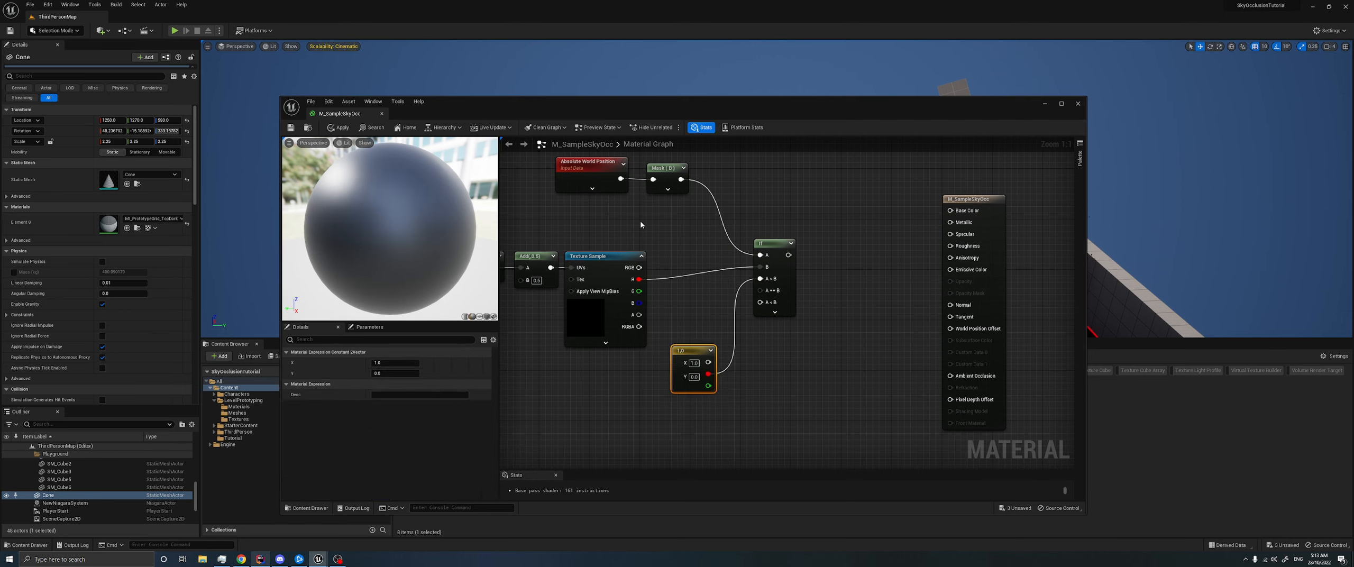
left_click(581, 174)
left_click(669, 168, "ctrl")
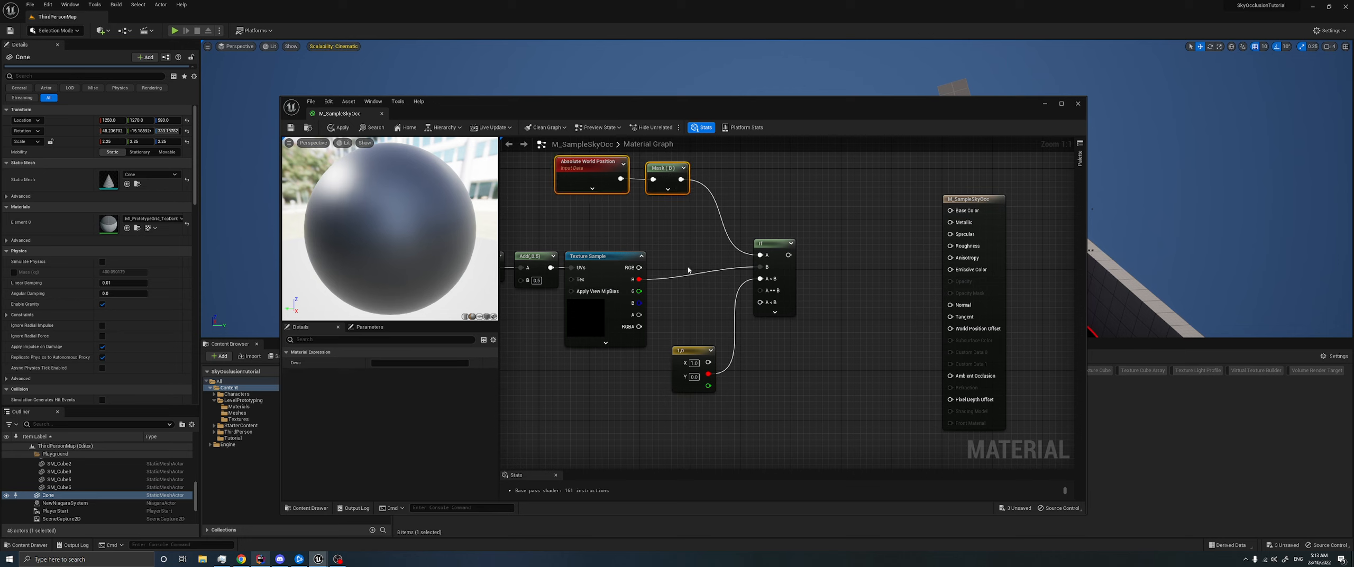
left_click(606, 278)
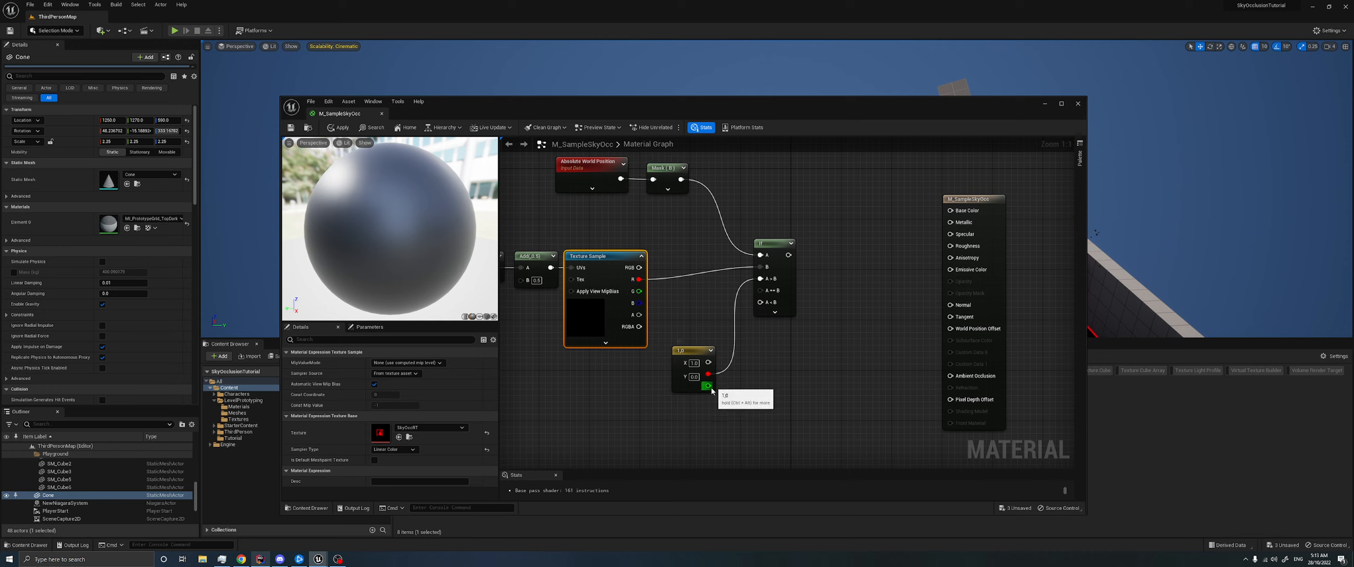
left_click_drag(708, 385, 760, 302)
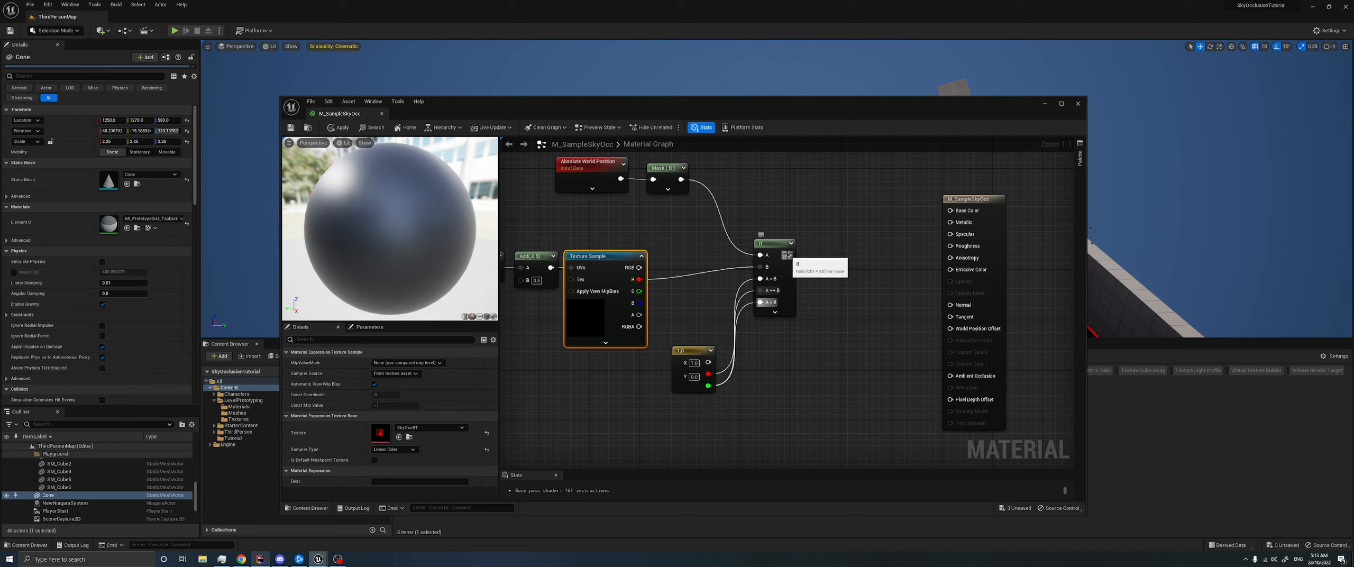
- Connect the If node's output to Emissive Color and save the material, returning to the level
left_click_drag(788, 255, 950, 270)
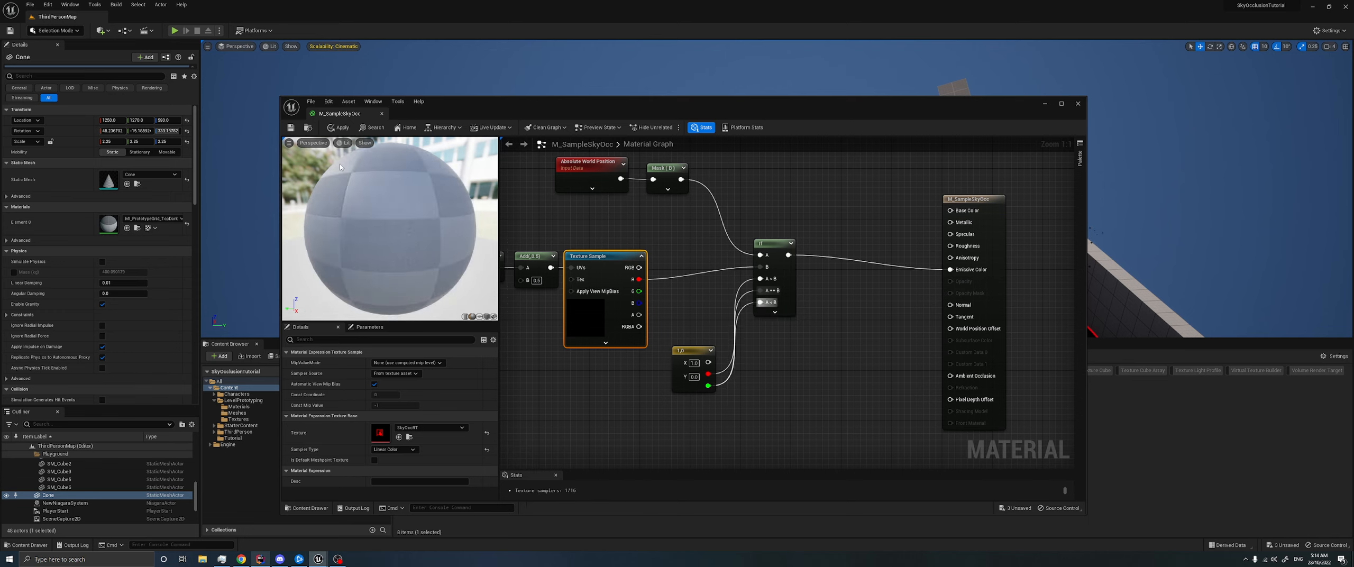
left_click(291, 129)
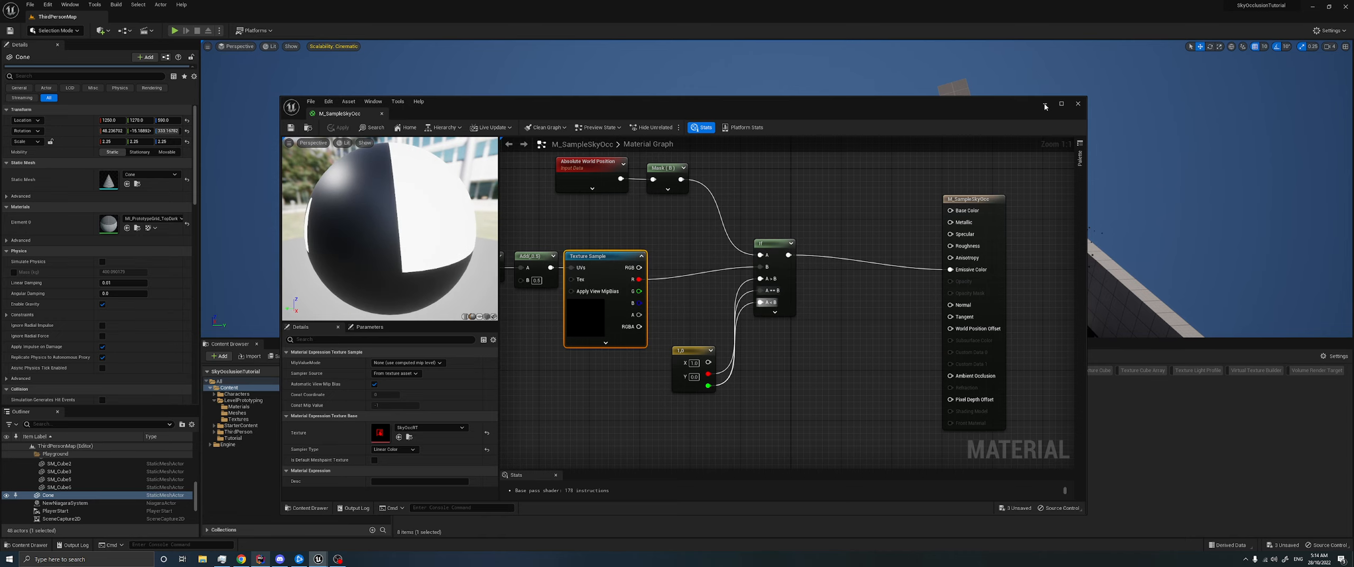
left_click(1045, 105)
key("a")
right_click_drag(793, 185, 839, 183)
key("w")
key("s")
- Reopen M_SampleSkyOcc and insert a Subtract node between the Texture Sample's R output and the If node's B input
double_click(643, 412)
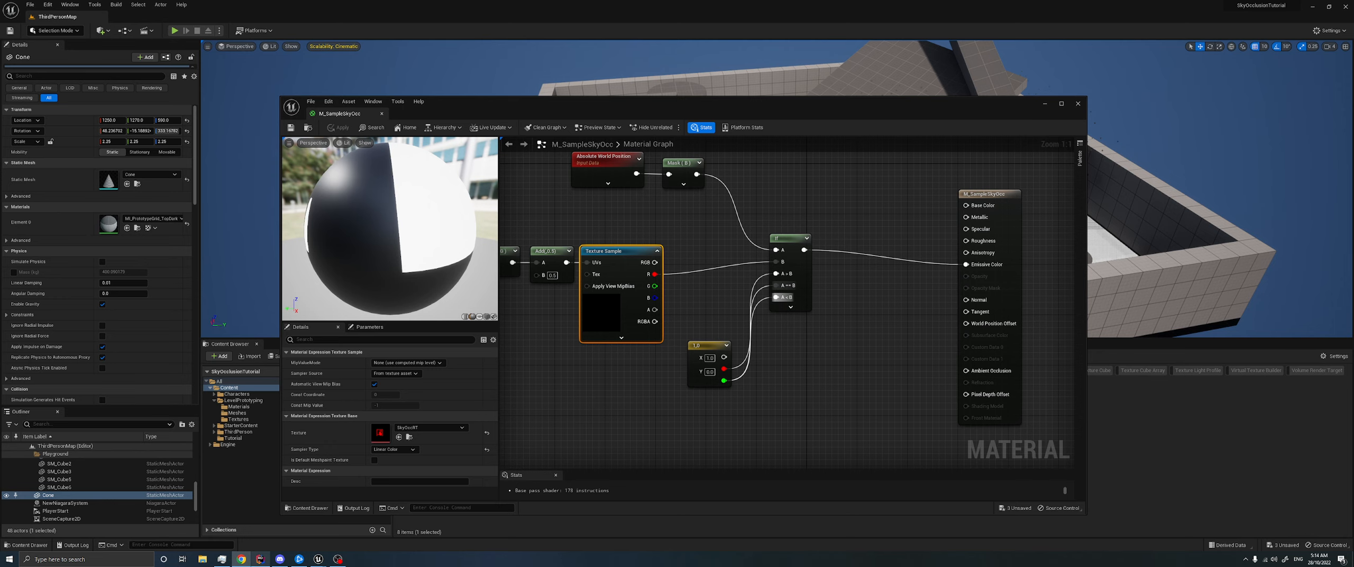
right_click_drag(788, 366, 731, 361)
left_click_drag(807, 406, 798, 232)
left_click(694, 266)
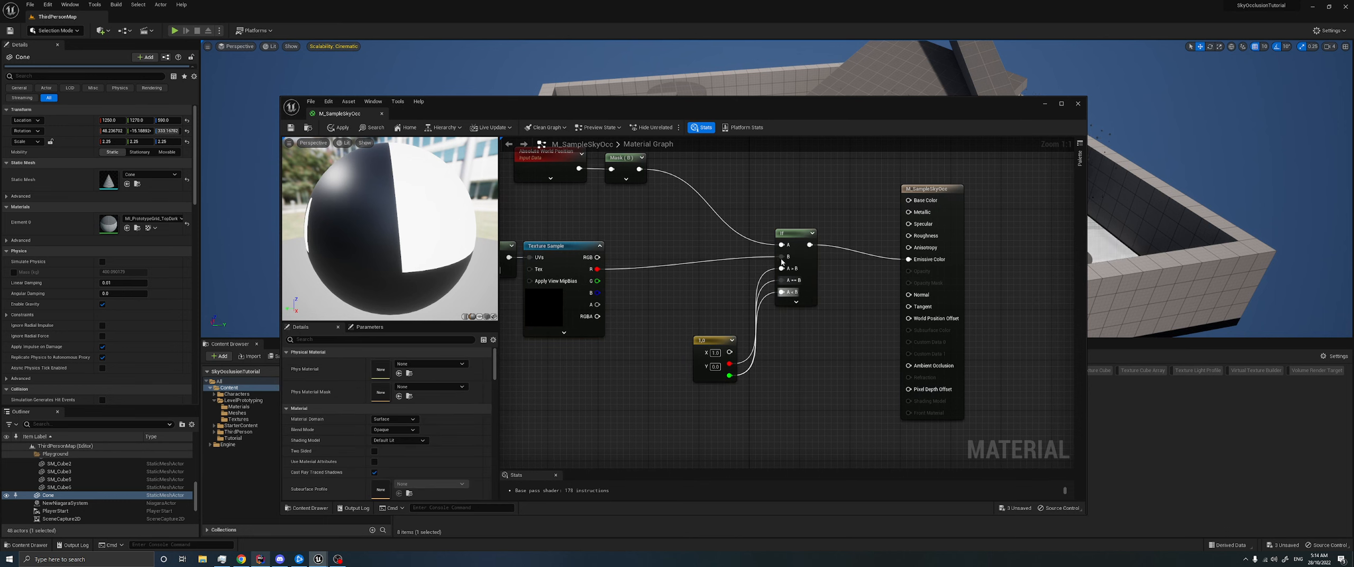
left_click(693, 266)
type("-")
key("Return")
left_click_drag(705, 268, 698, 260)
- Add a constant feeding the Subtract node's B input and convert it to a parameter named Bias
left_click(609, 361)
left_click_drag(654, 375, 693, 282)
right_click(635, 362)
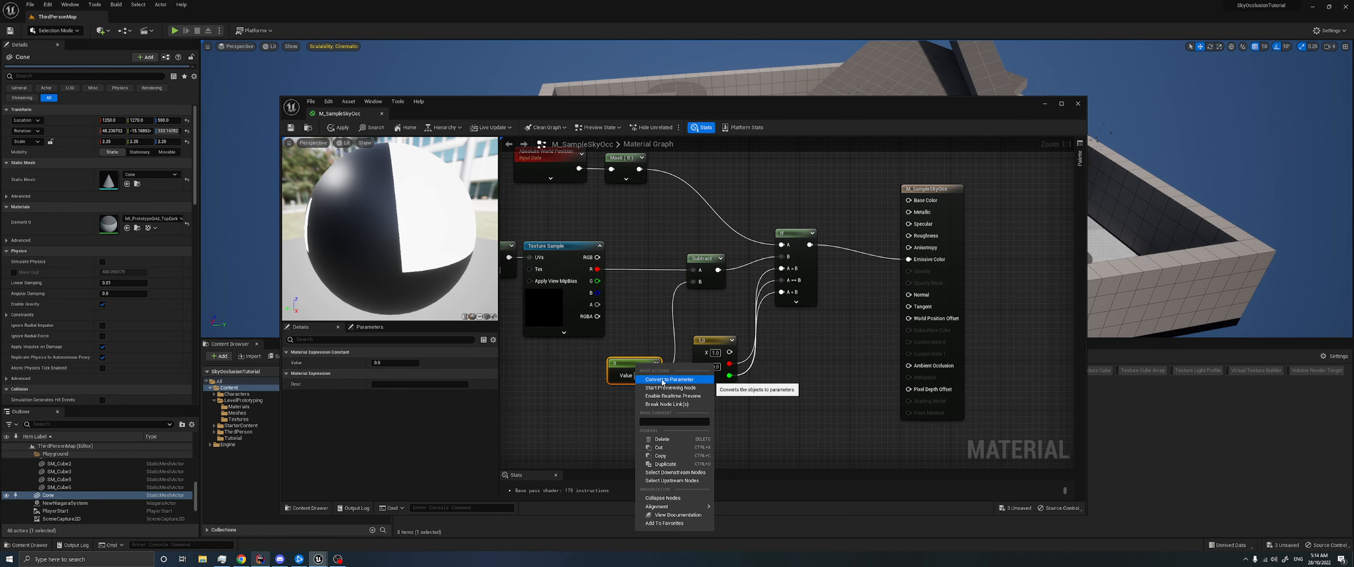
left_click(638, 386)
type("Bias")
key("Return")
left_click(661, 408)
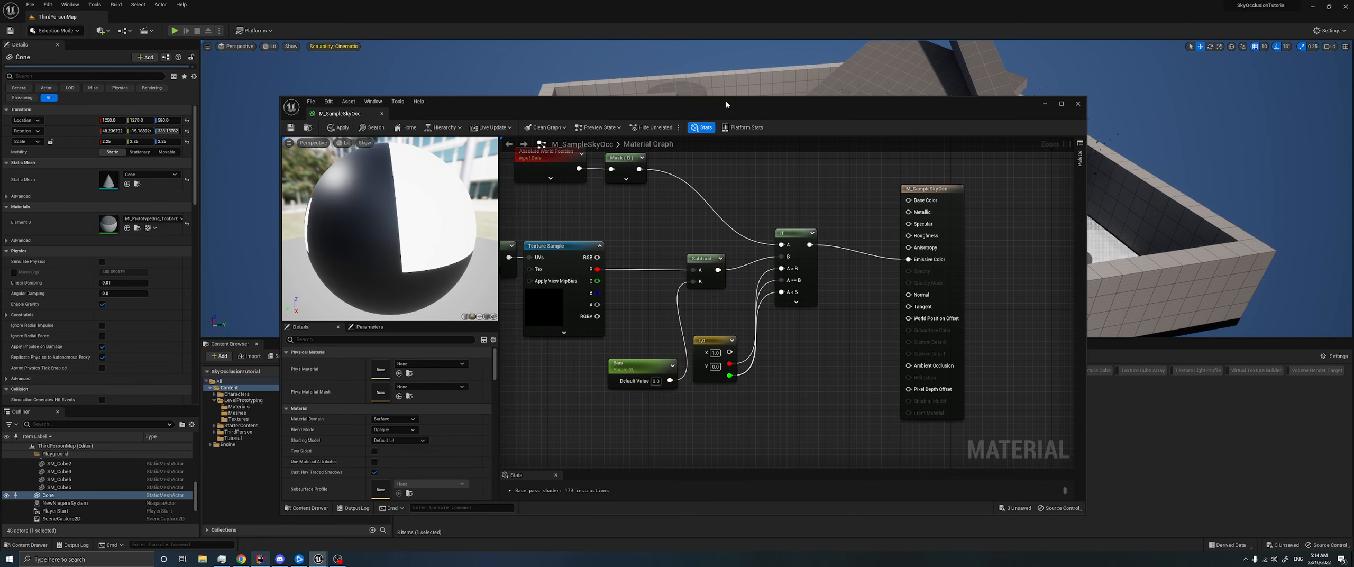
- Save the material, then move and narrow its editor window so the level stays in view
left_click_drag(726, 104, 764, 168)
key("ctrl+s")
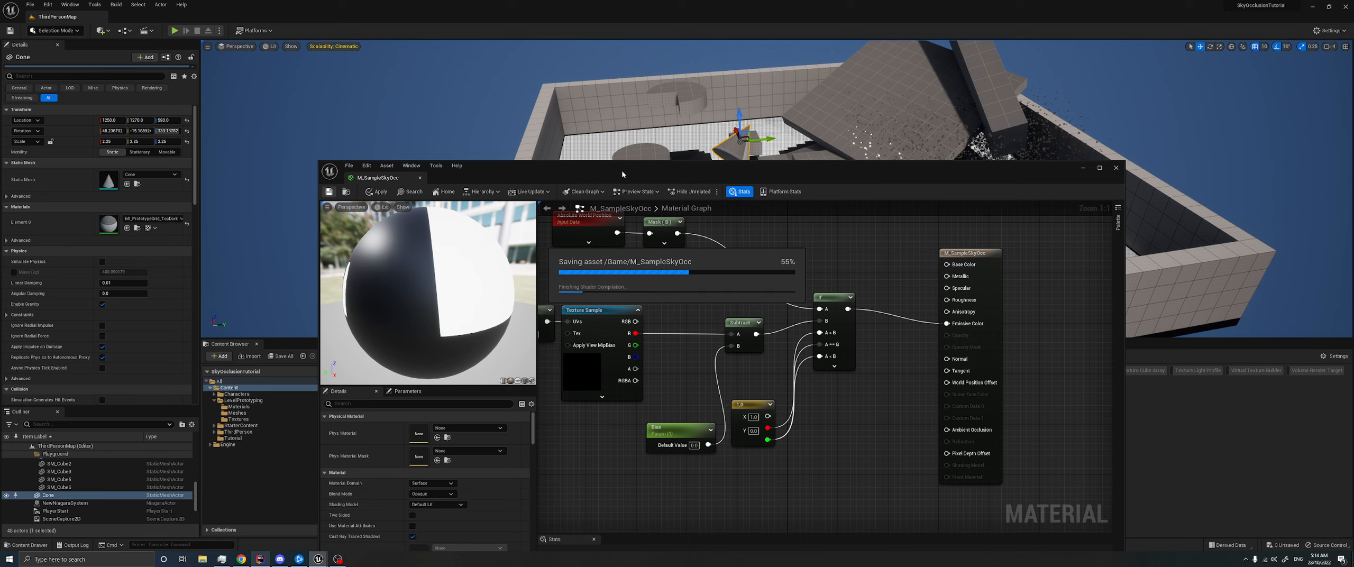
left_click_drag(622, 175, 426, 122)
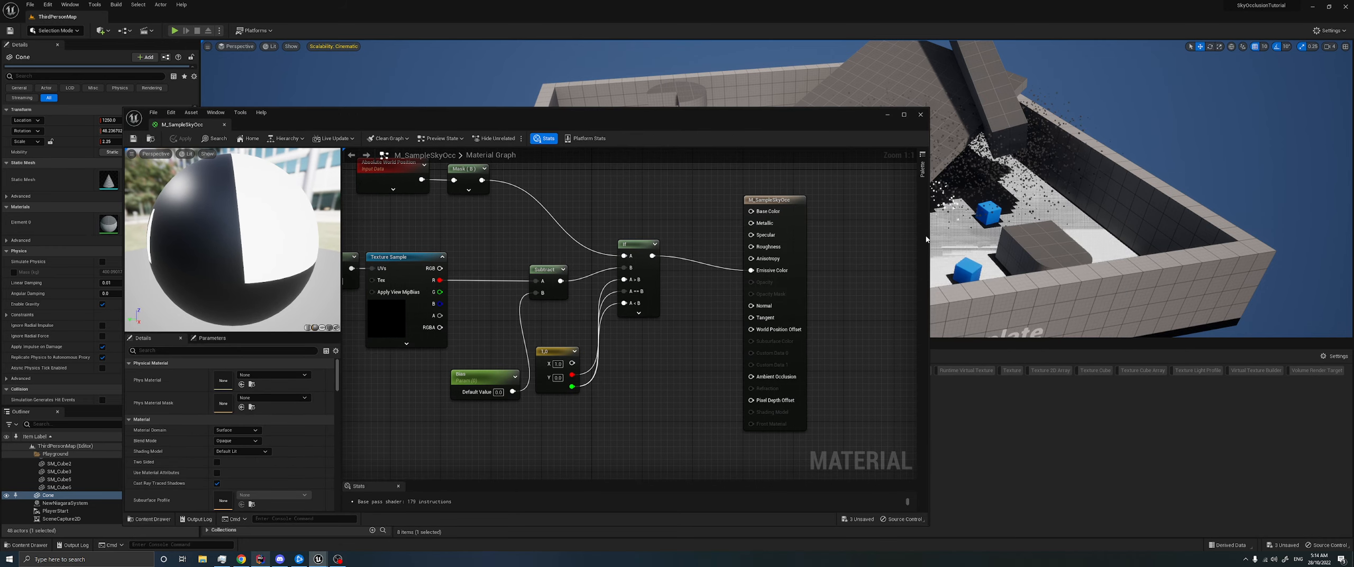
left_click_drag(925, 239, 680, 239)
- Raise the Bias parameter's default value to about 158
left_click(420, 373)
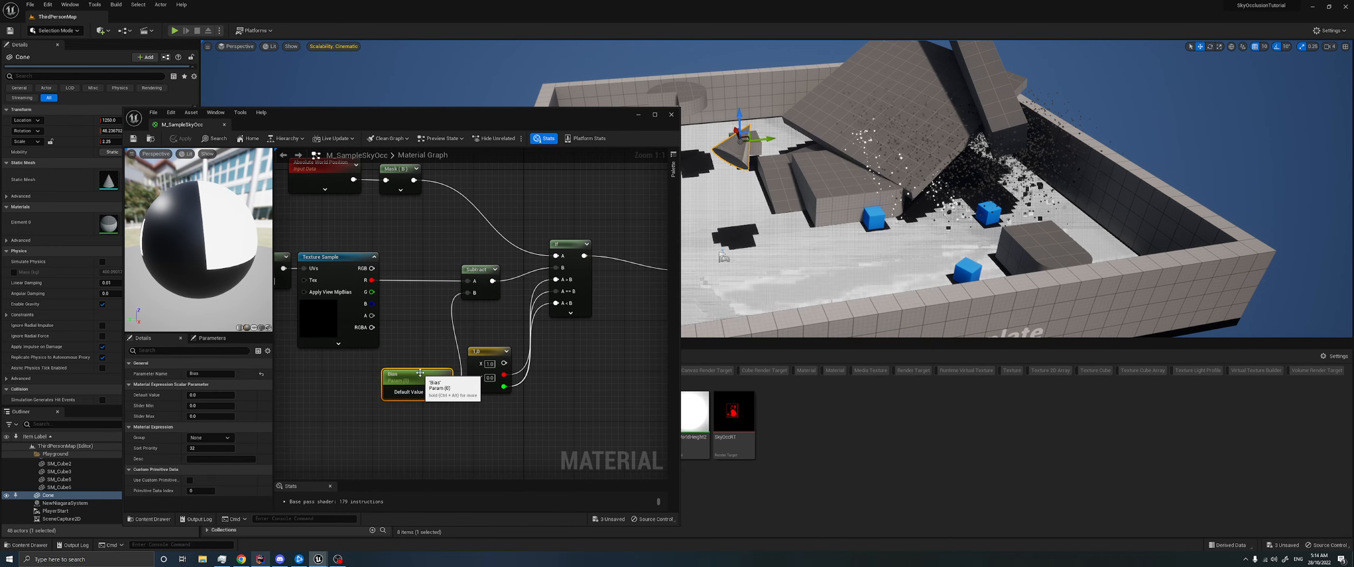
left_click_drag(211, 395, 222, 395)
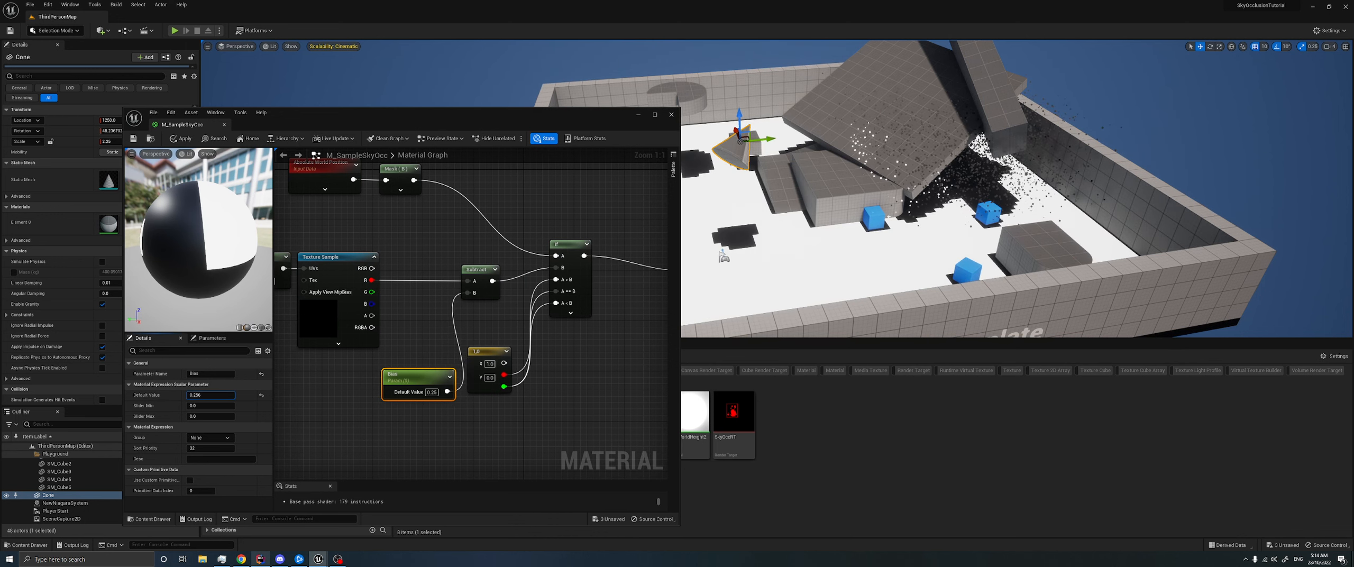
left_click_drag(222, 395, 225, 395)
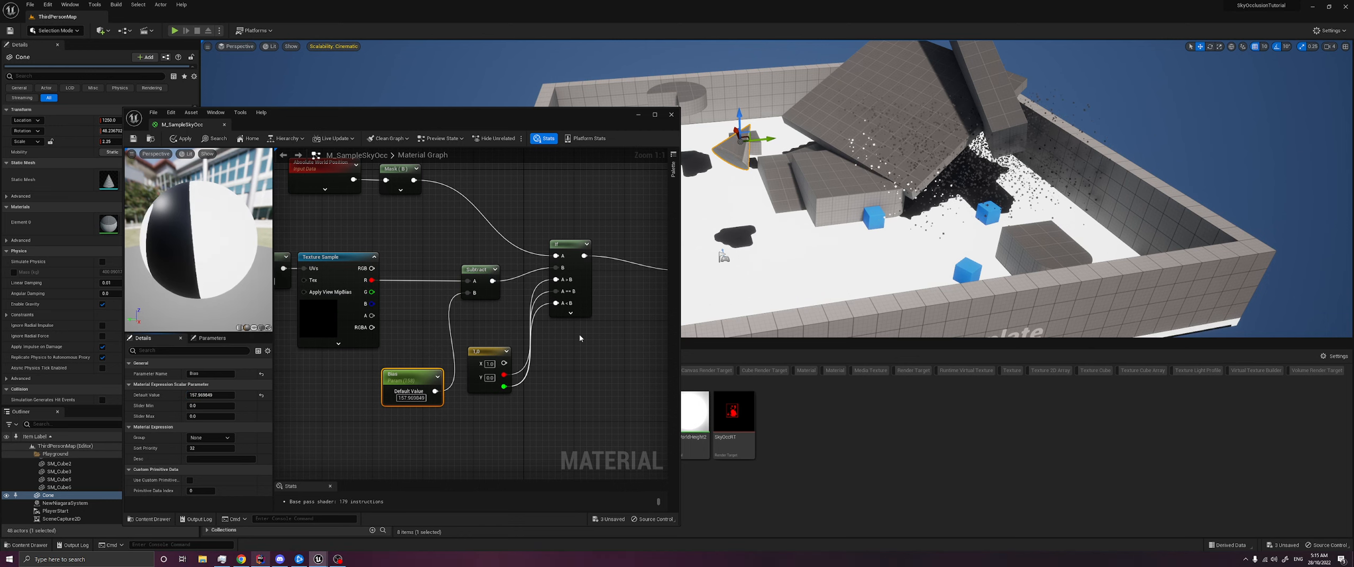
- Set the two-component constant to X 0 and Y 1 to invert the mask, and save the material
right_click_drag(783, 264, 740, 252)
right_click_drag(628, 347, 586, 296)
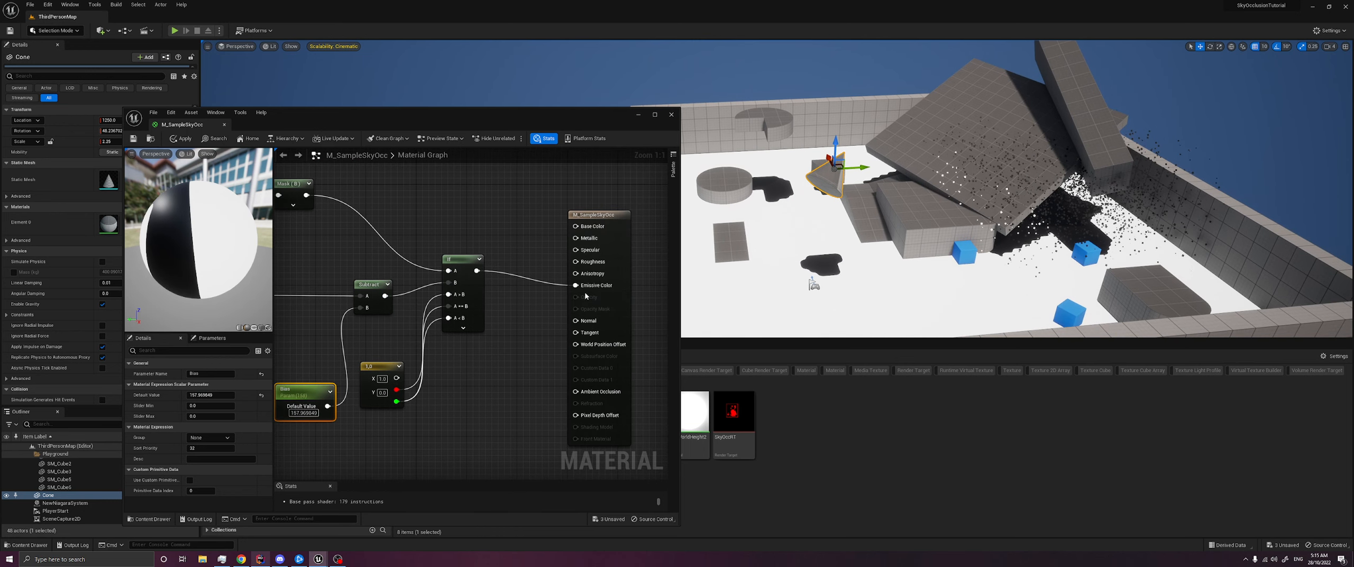
left_click(551, 316)
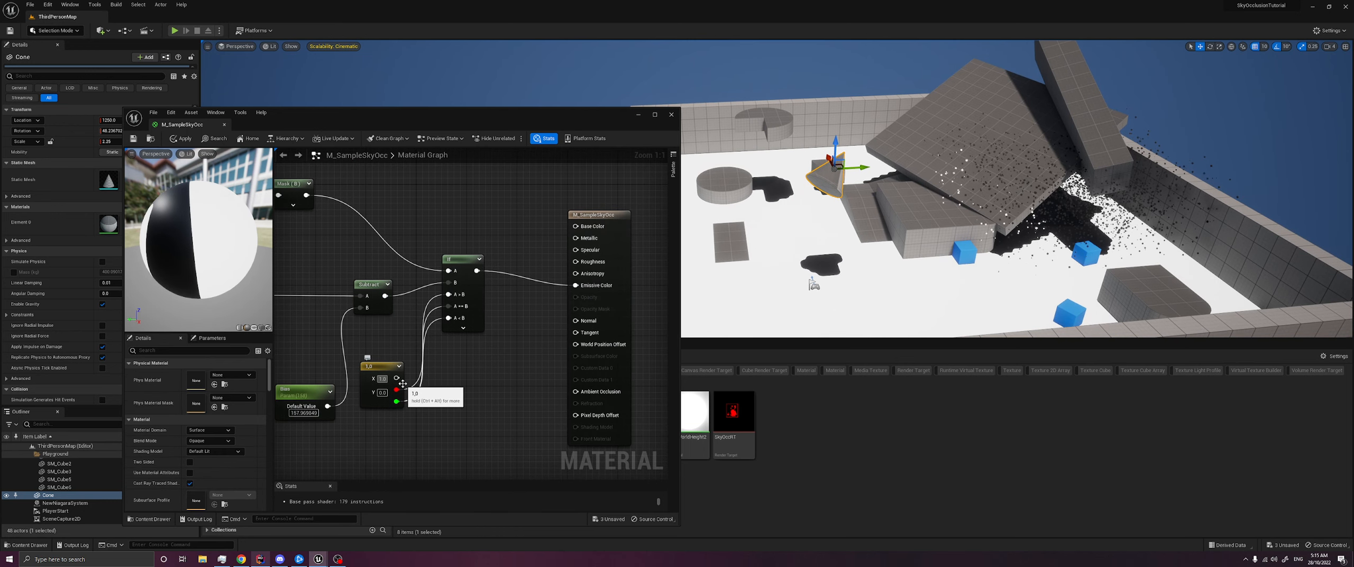
key("Tab")
type("1")
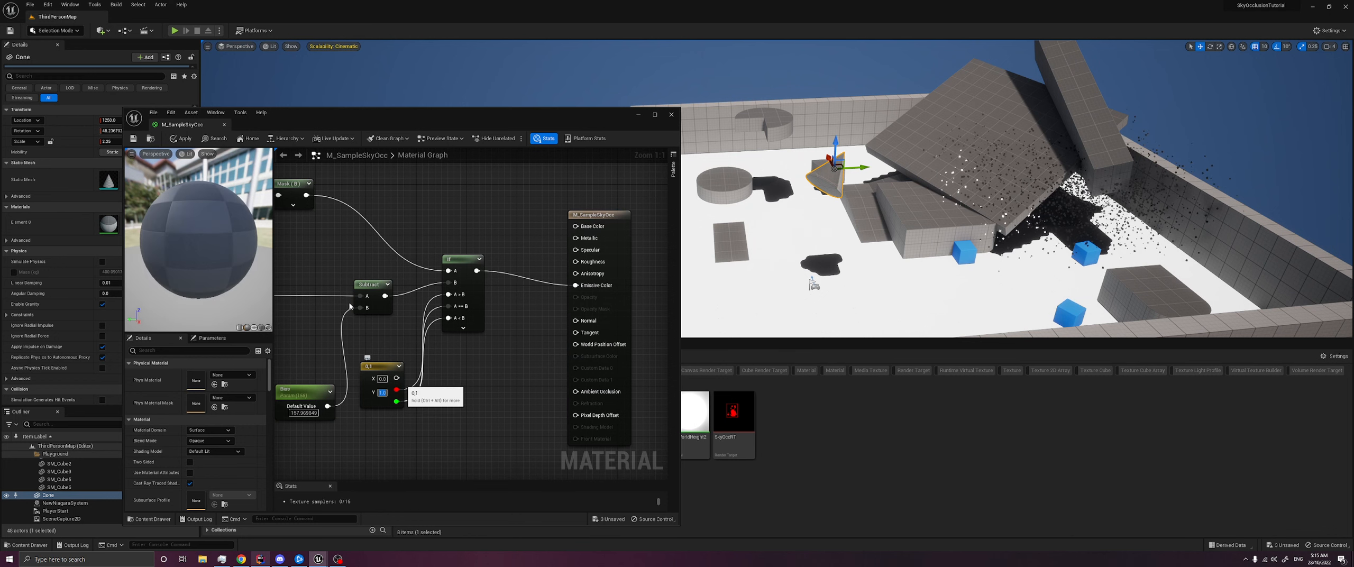
key("ctrl+s")
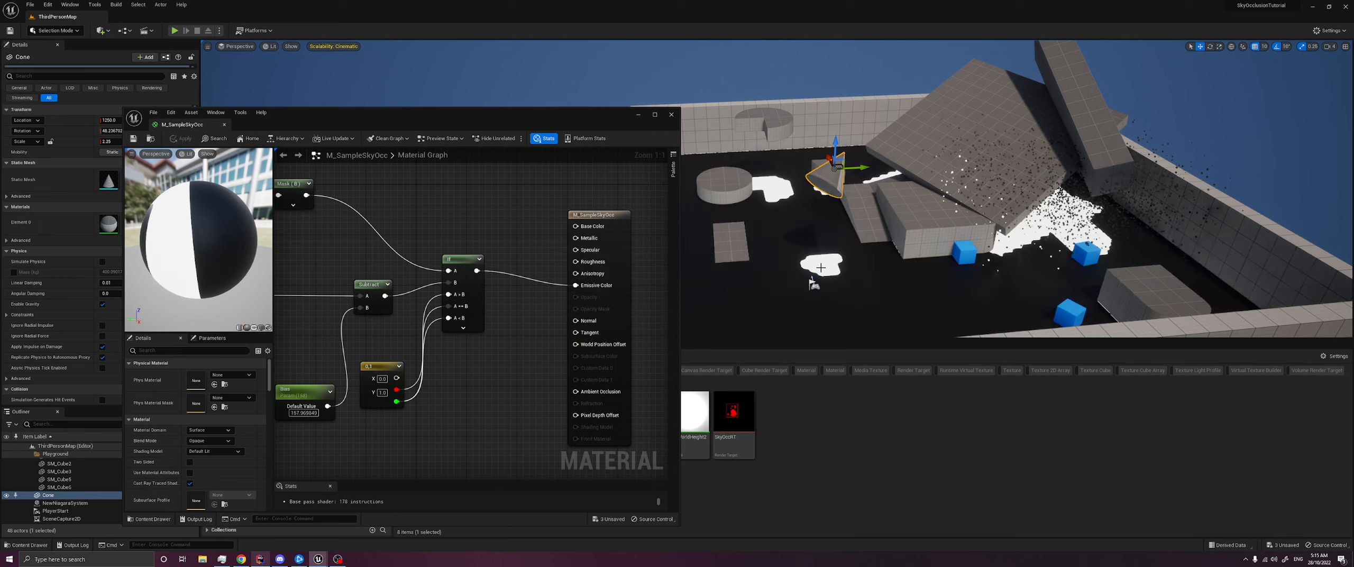
- Save the M_SampleSkyOcc material and minimize its editor window so the level is fully in view
middle_click_drag(821, 271, 799, 309)
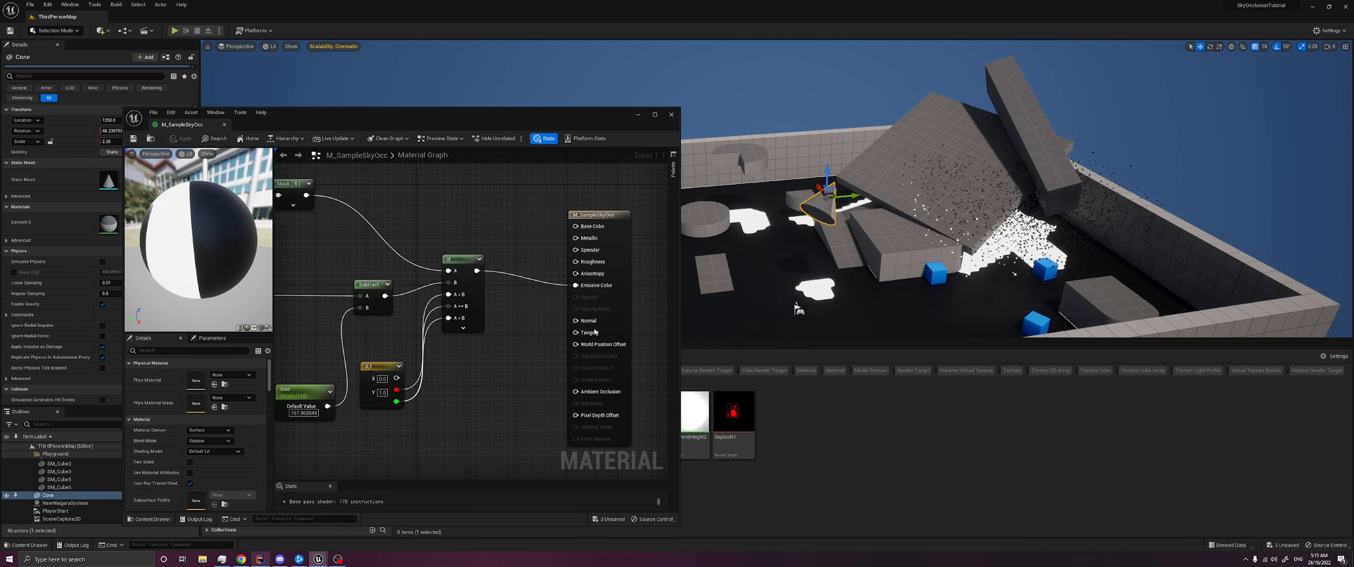
scroll(470, 290, "down", 3)
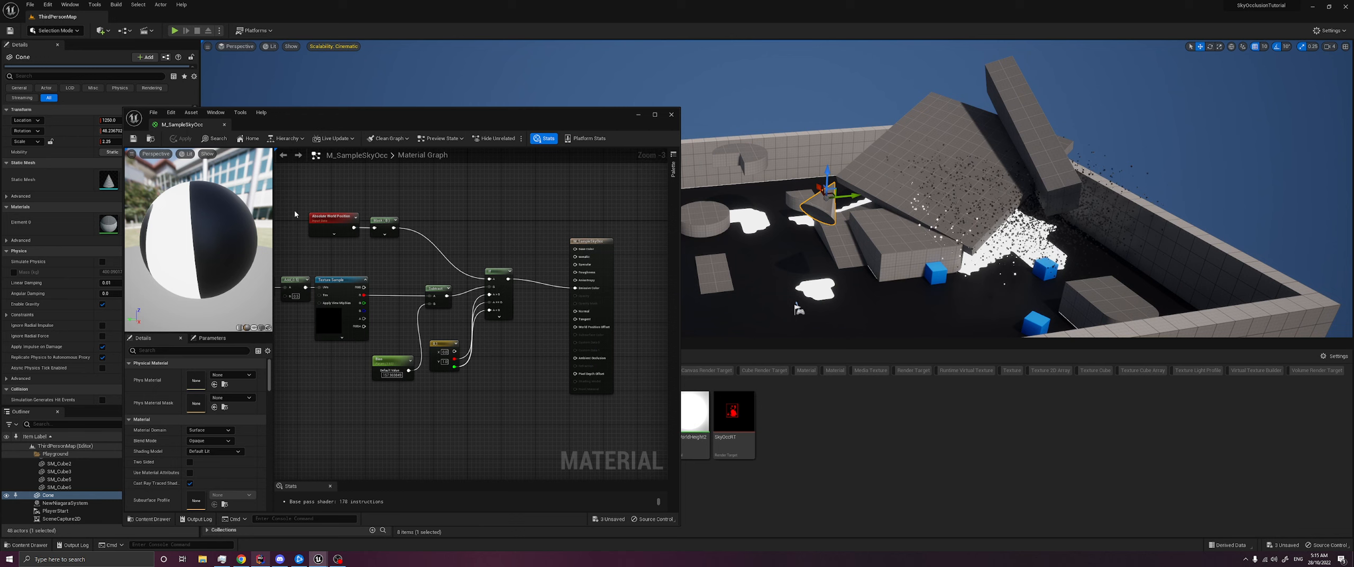
left_click(134, 139)
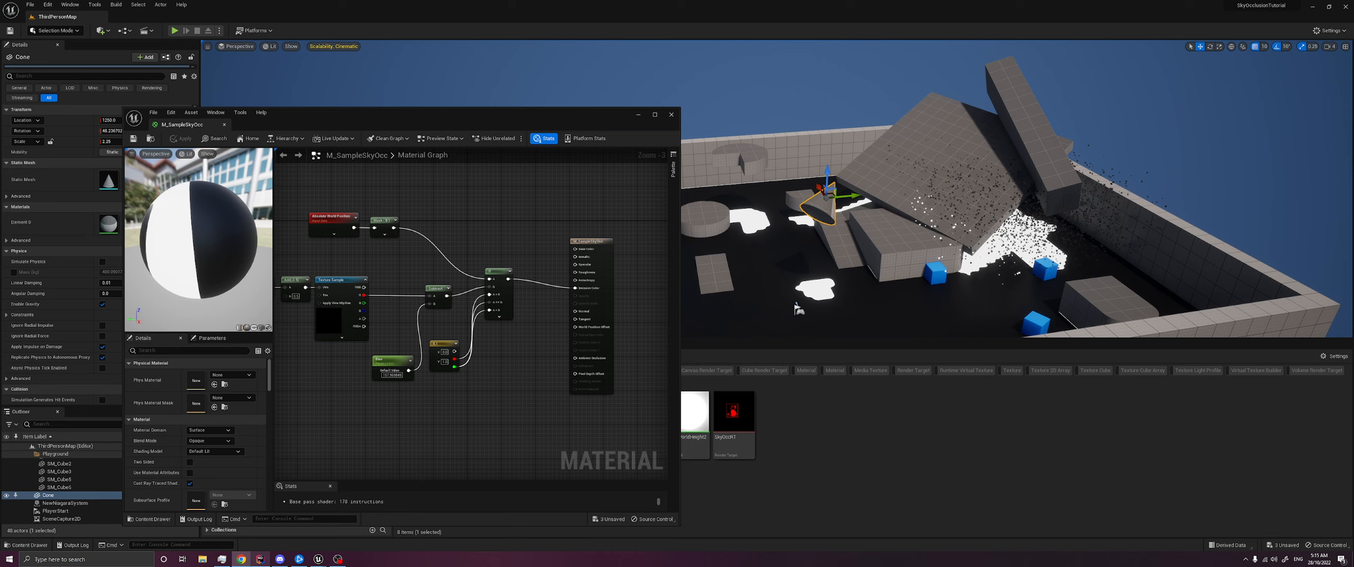
left_click(639, 115)
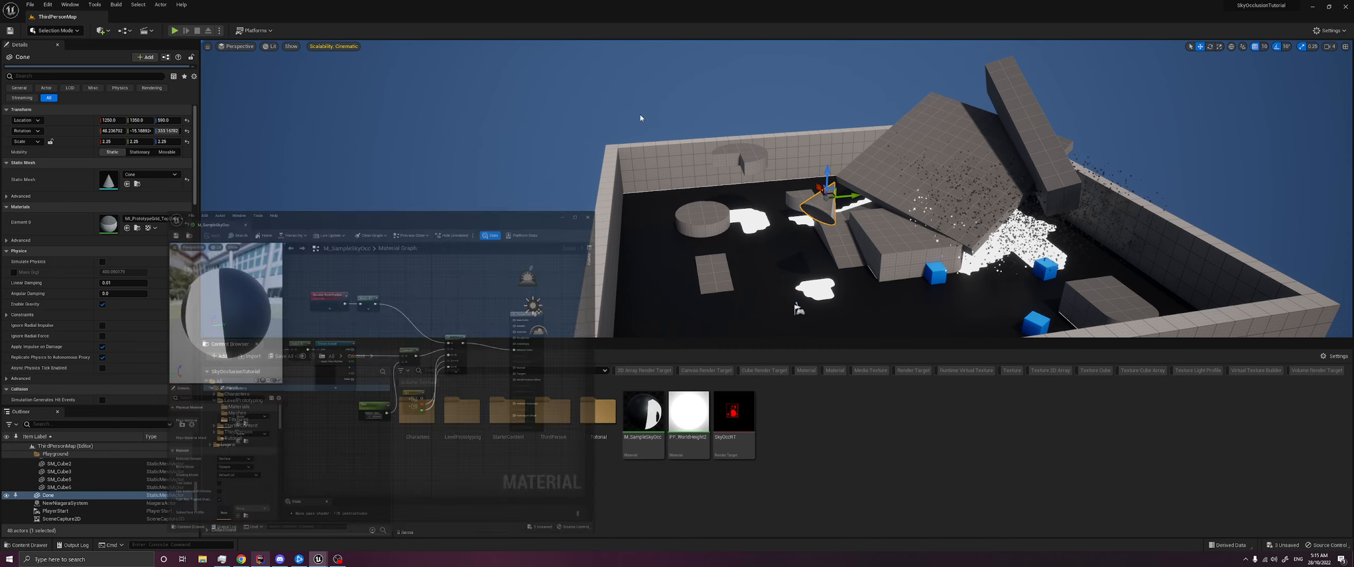
- Open the level's Niagara system and check the material on the HangingParticulates Sprite Renderer, then move its window aside and minimize it
right_click_drag(646, 185, 703, 165)
left_click(875, 232)
left_click(907, 264)
left_click(908, 263)
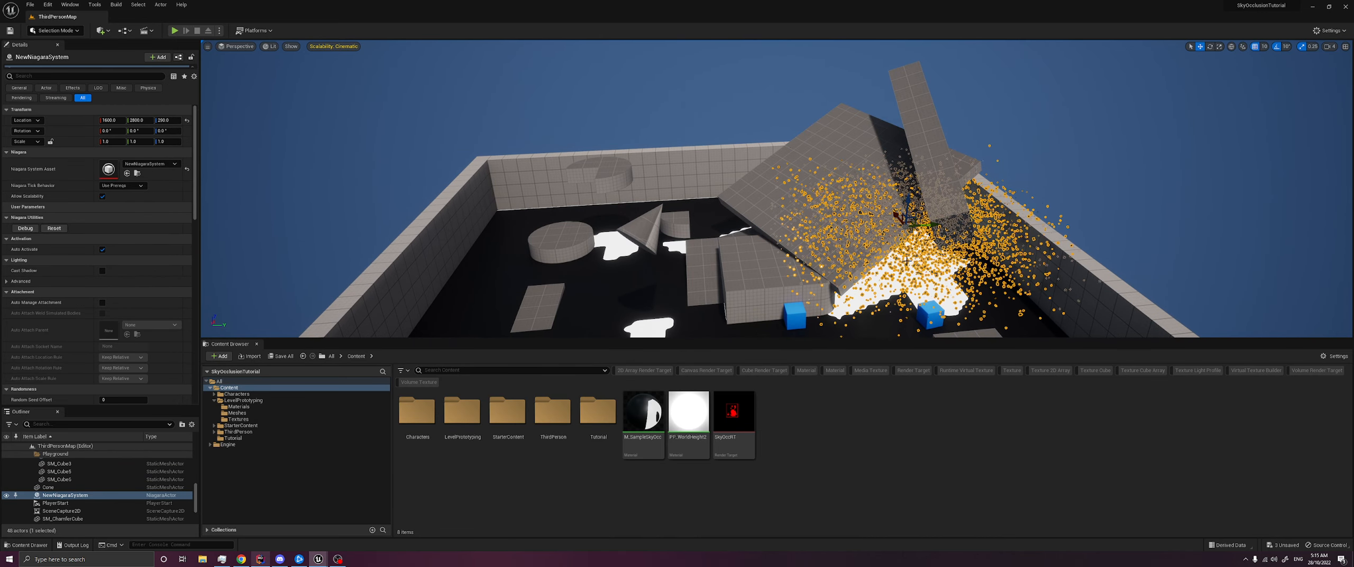
double_click(105, 173)
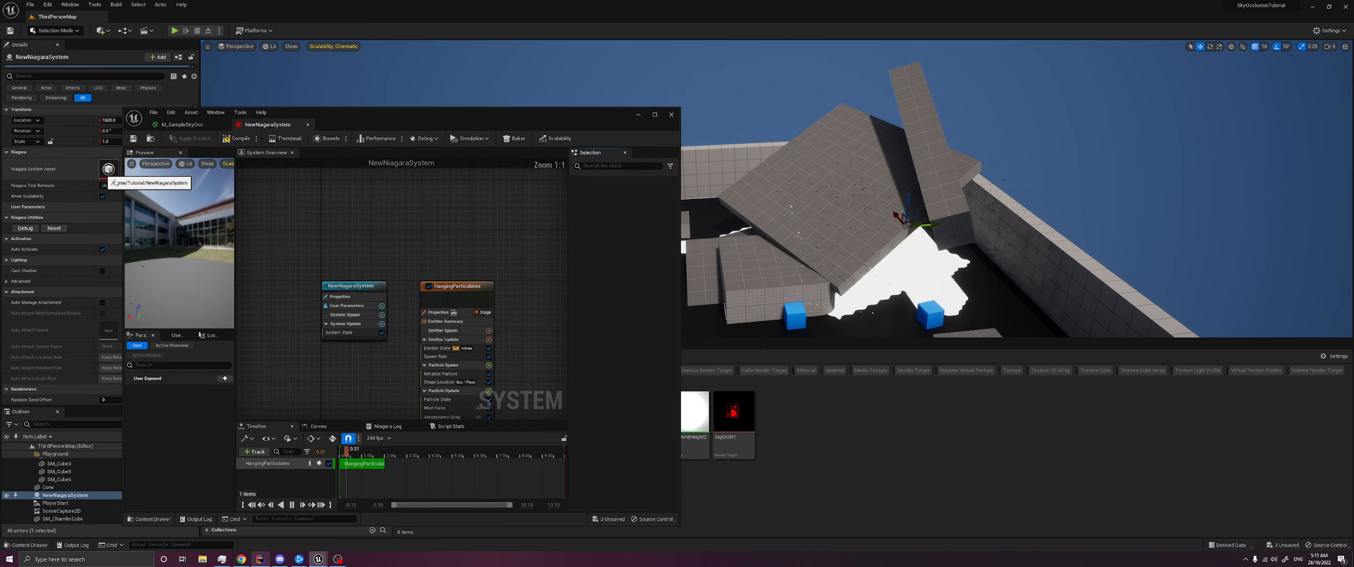
left_click(428, 206)
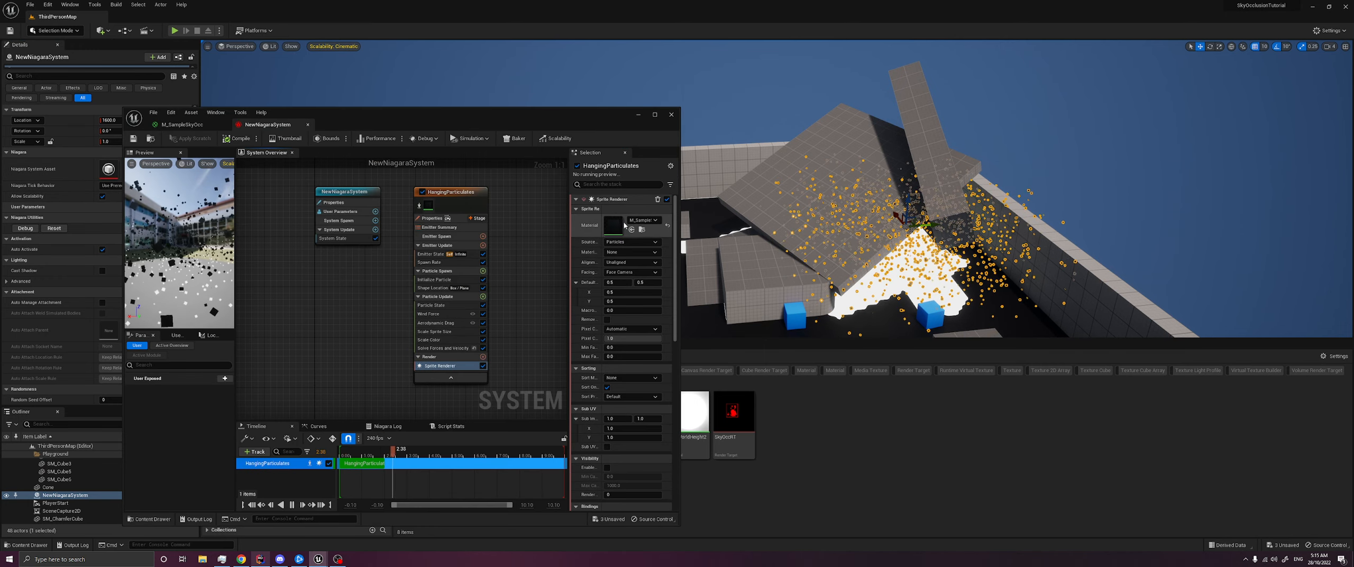
left_click(650, 222)
left_click_drag(588, 122, 1223, 83)
left_click_drag(655, 420, 1245, 191)
left_click(1274, 76)
- Rotate the large slab SM_Cube14 above the particles to change which areas it covers from the sky
left_click(719, 106)
key("Escape")
right_click_drag(719, 106, 1116, 152)
right_click_drag(776, 188, 761, 153)
left_click(706, 189)
key("e")
left_click_drag(807, 204, 952, 201)
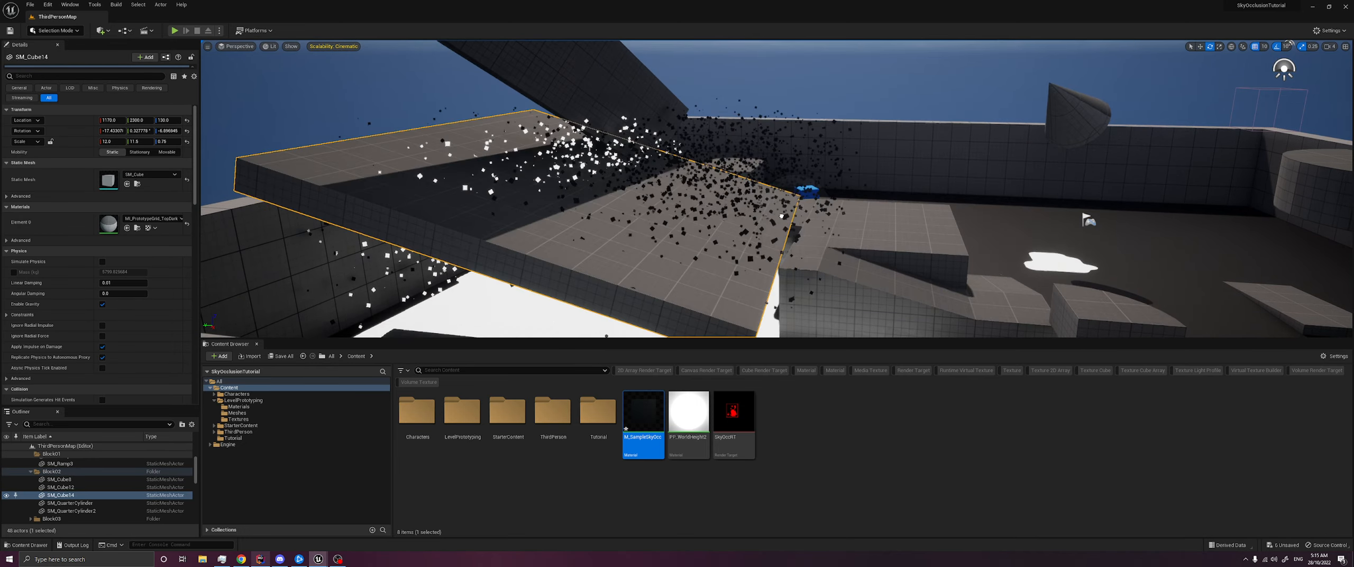
left_click_drag(700, 195, 682, 82)
right_click_drag(683, 82, 624, 119)
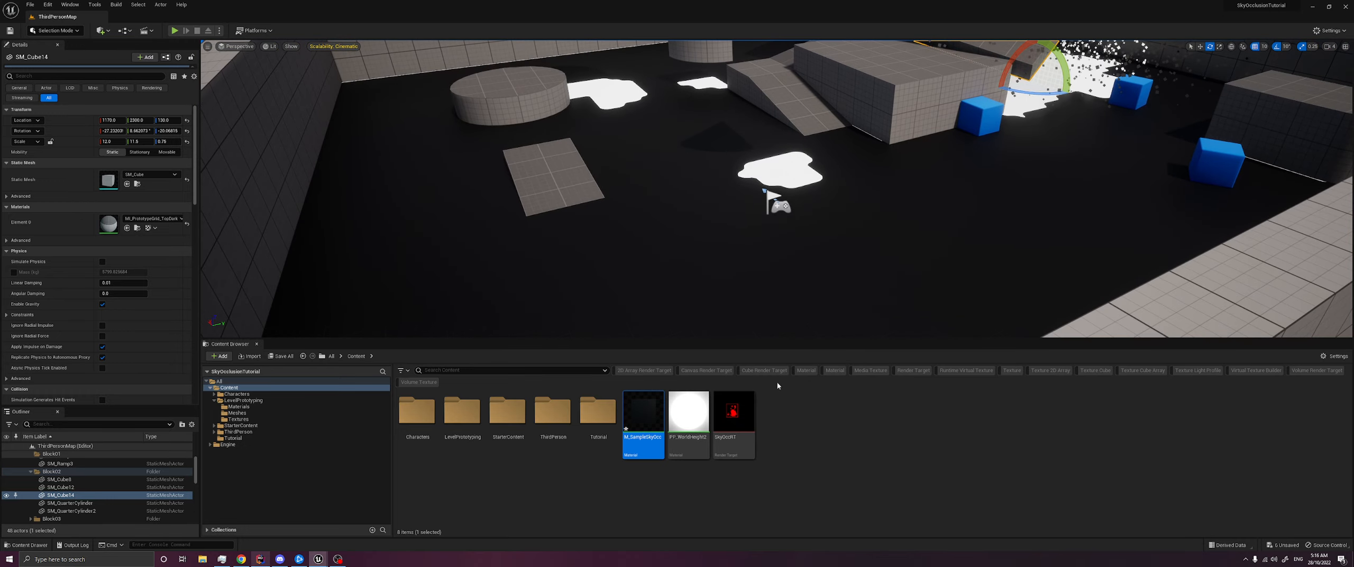
- Play the level, run the character around to check the occlusion mask, and stop the play session
left_click(777, 394)
left_click(175, 30)
key("w")
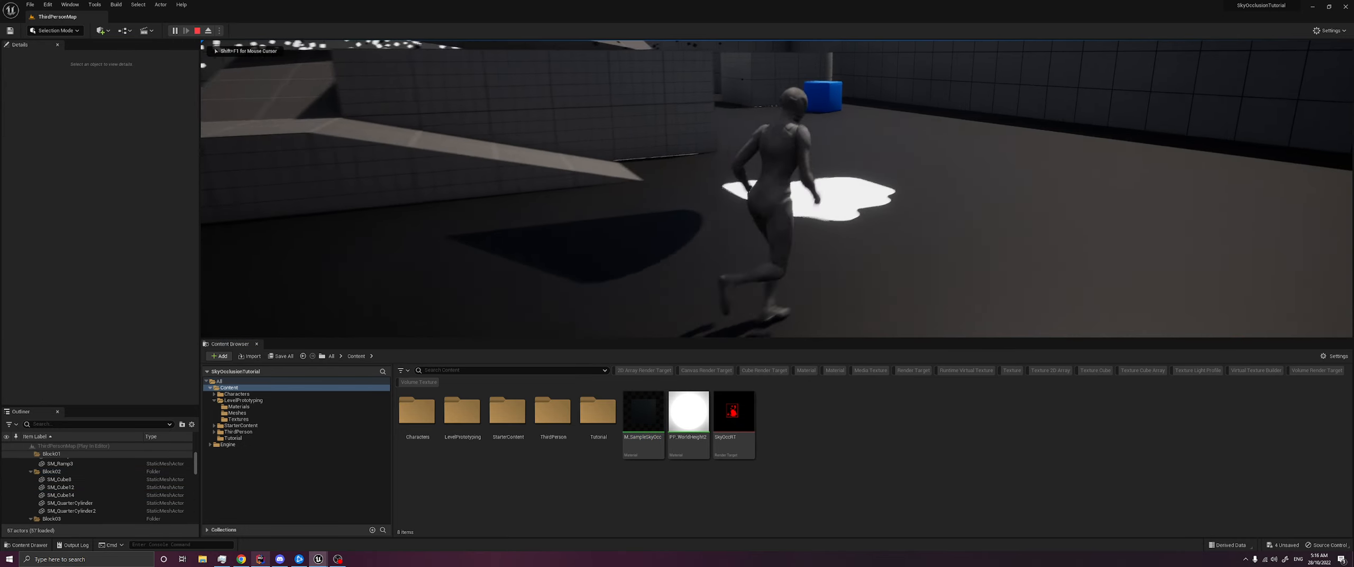
key("alt+Tab")
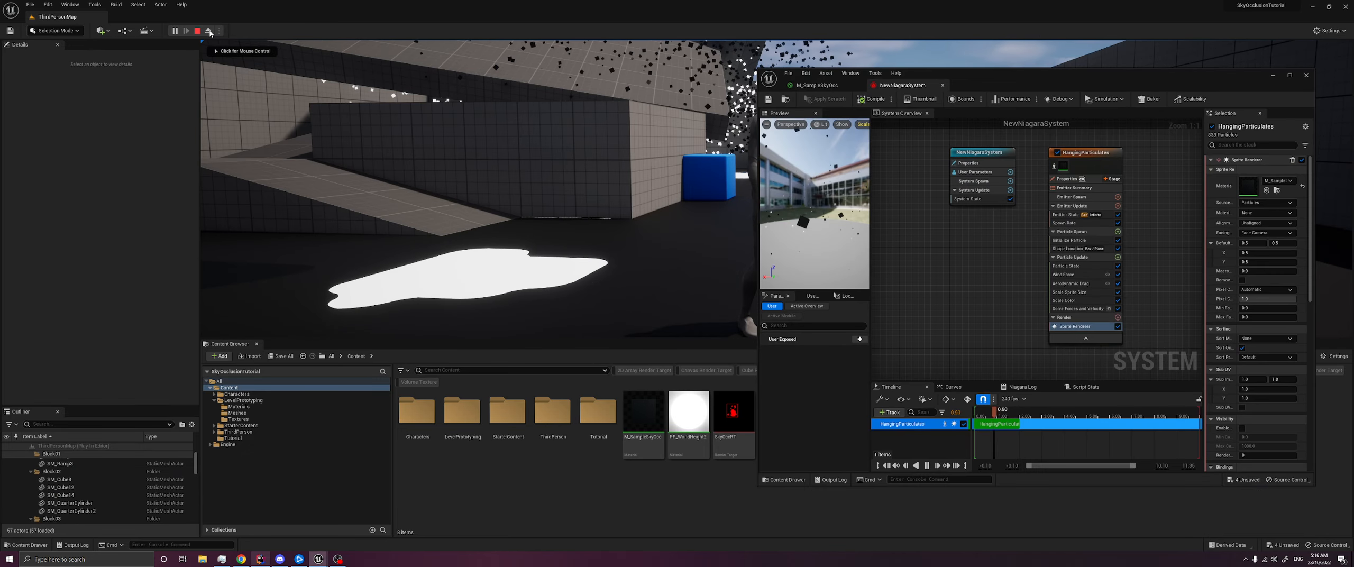
left_click(197, 30)
- Close the Niagara editor window and select the SceneCapture2D actor in the level
left_click(1306, 76)
mouse_move(1303, 79)
right_mouse_down()
mouse_move(1304, 154)
mouse_move(1304, 87)
right_mouse_up()
key("s")
left_click(768, 89)
right_click_drag(768, 89, 861, 155)
key("e")
key("w")
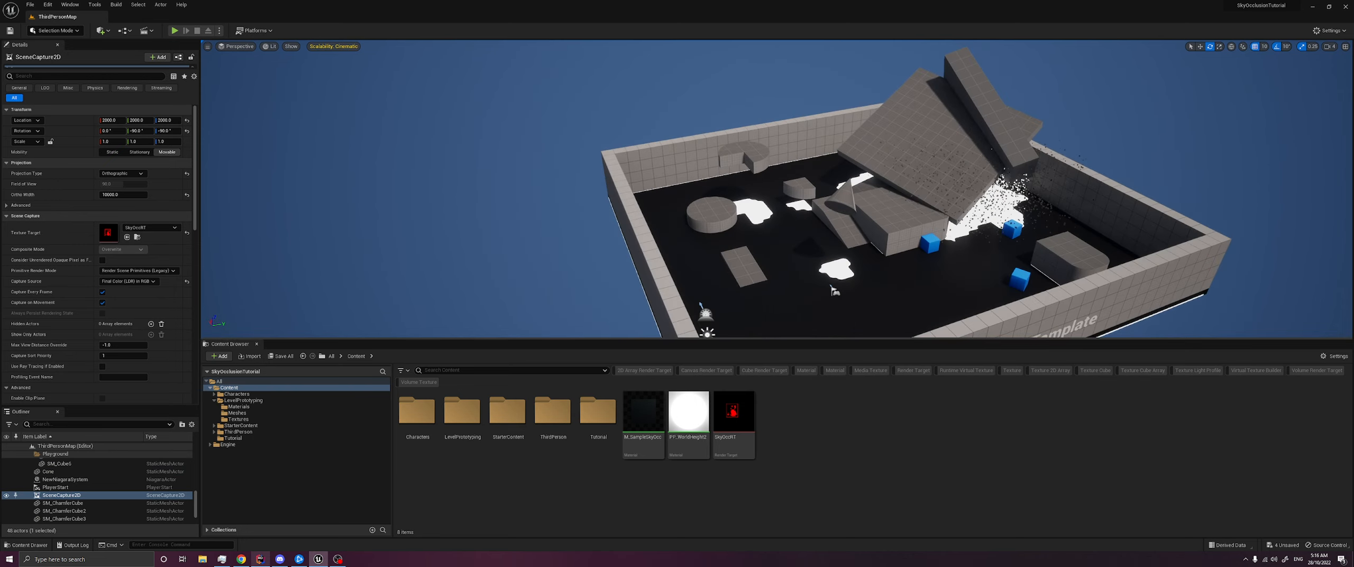
key("w")
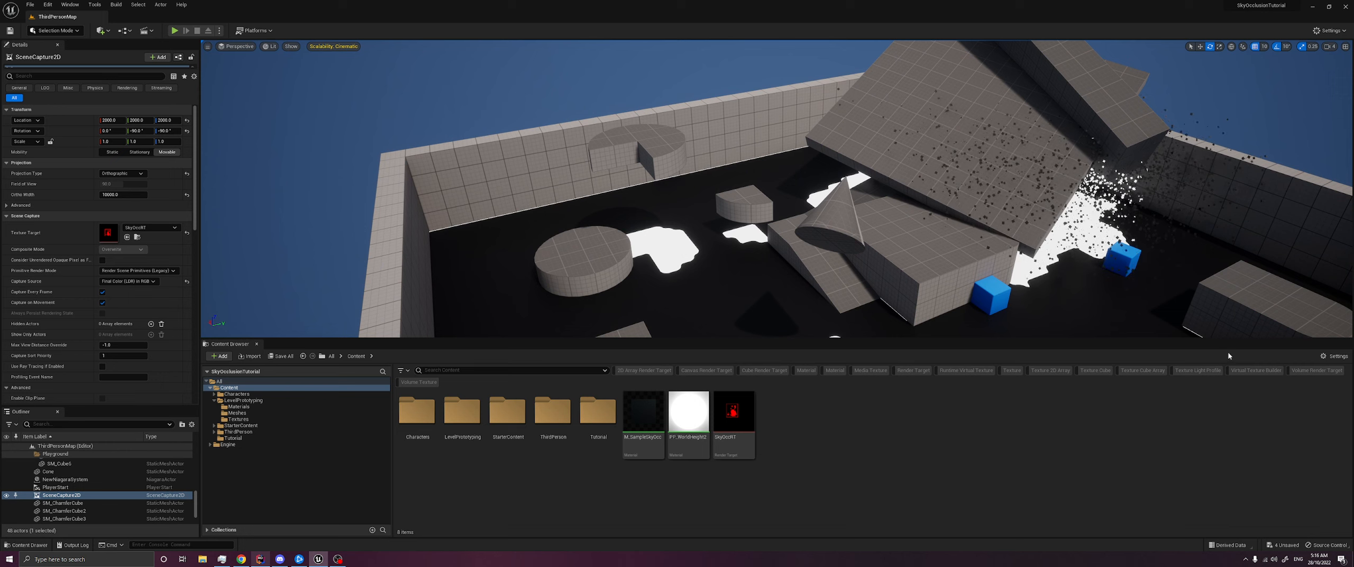
right_click(827, 428)
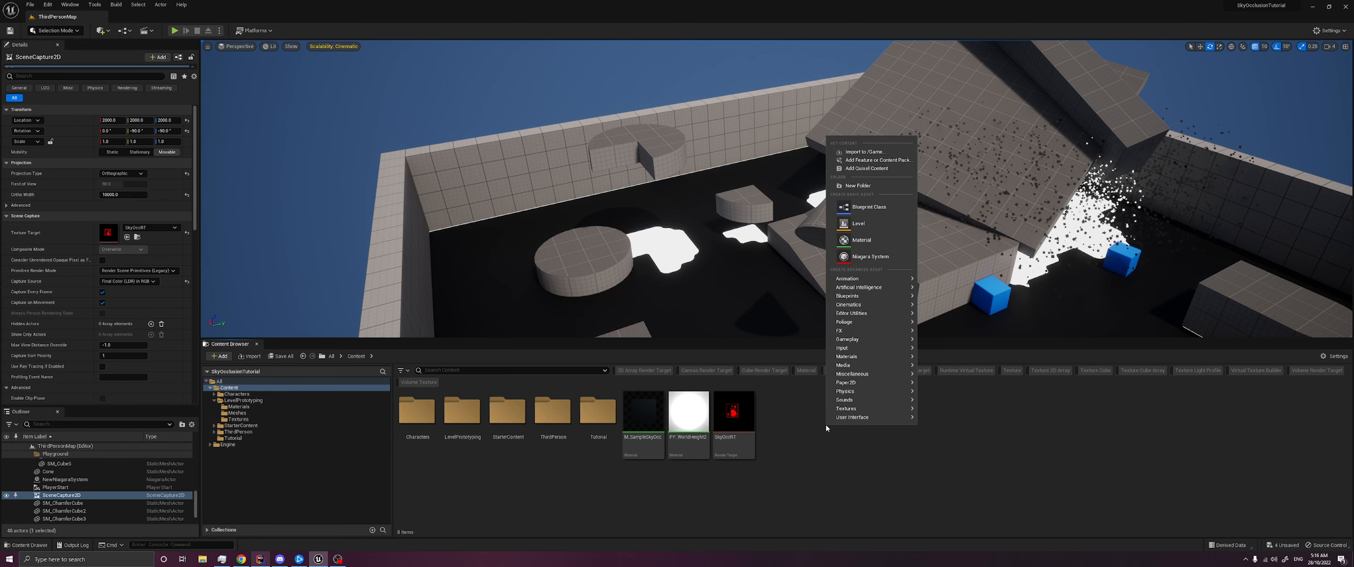
mouse_move(846, 408)
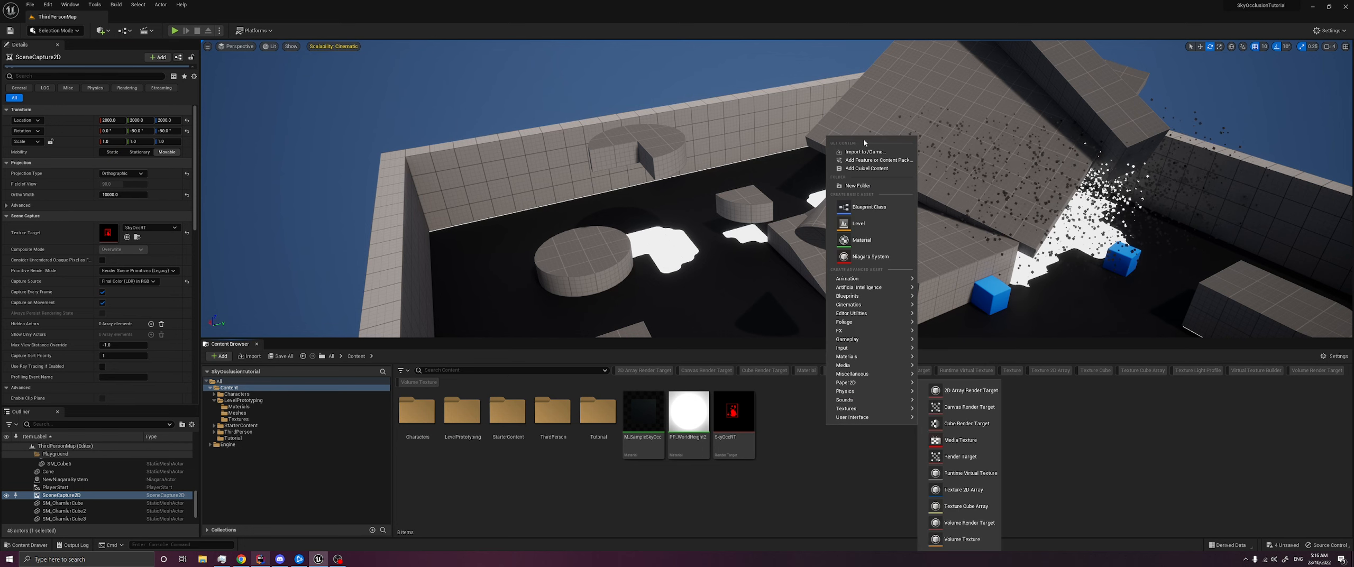
type("Mater")
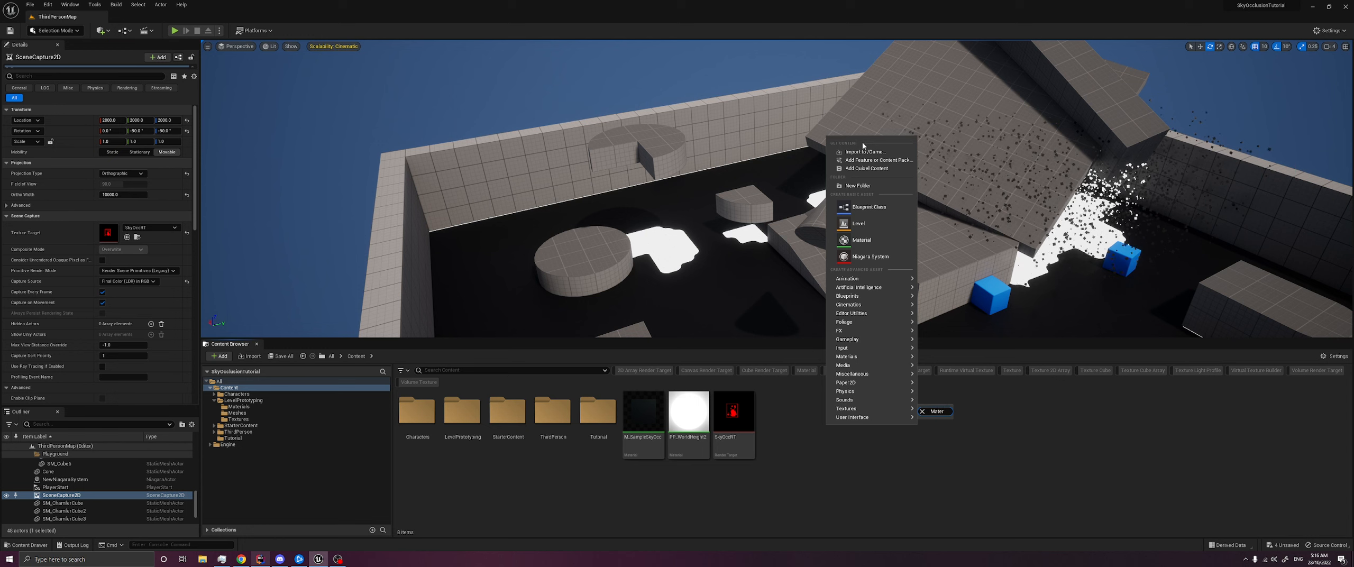
left_click(871, 509)
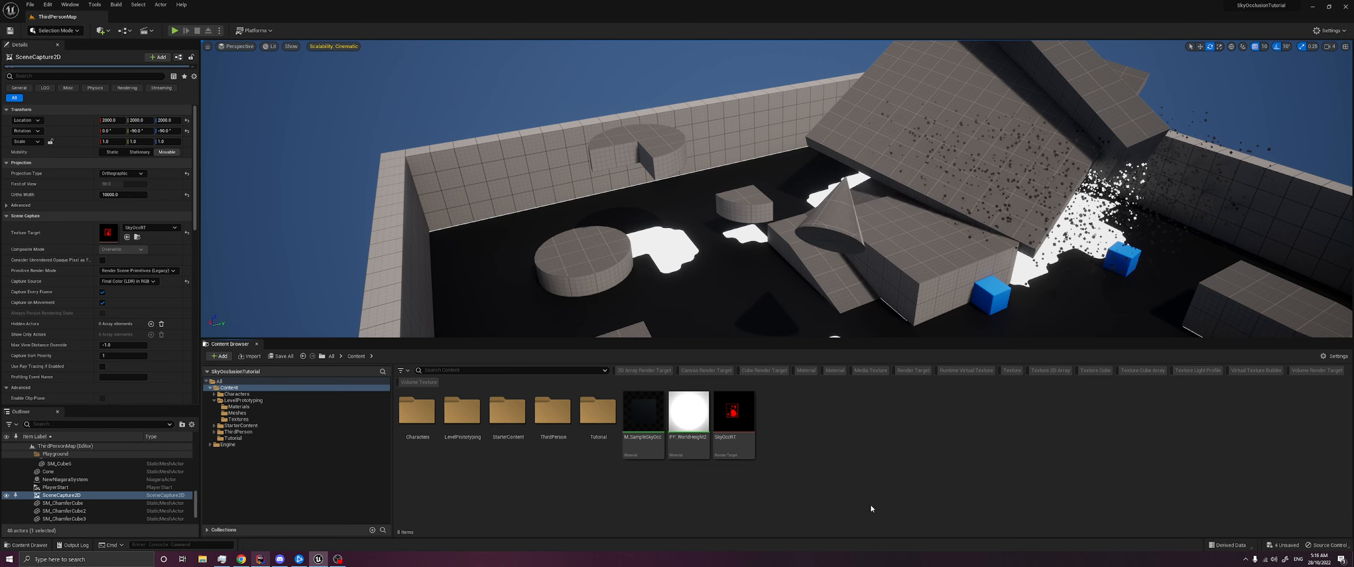
- Create a Material Parameter Collection in the Content folder and name it MPC_SkyOcc
right_click(855, 430)
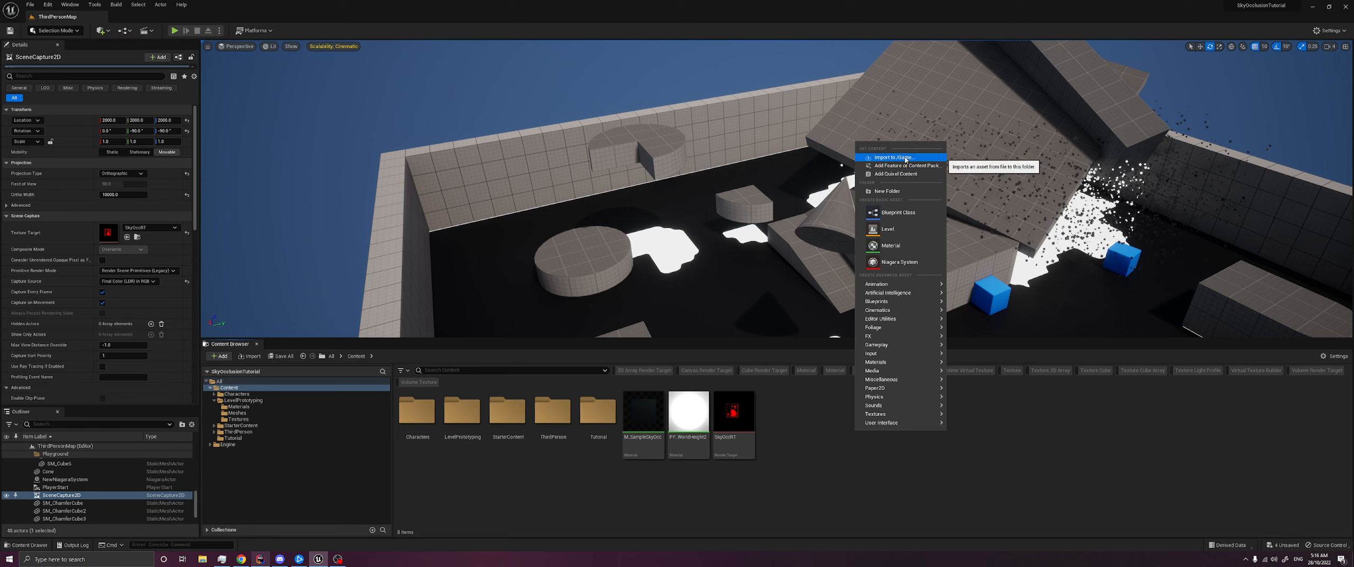
type("material para")
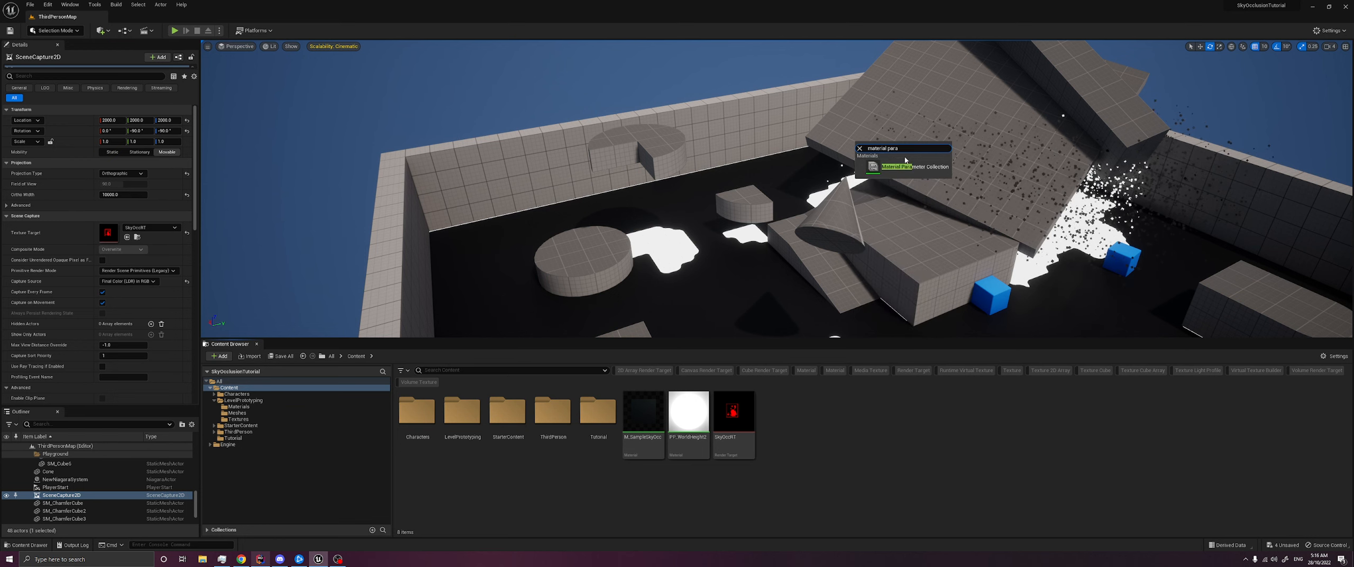
left_click(905, 172)
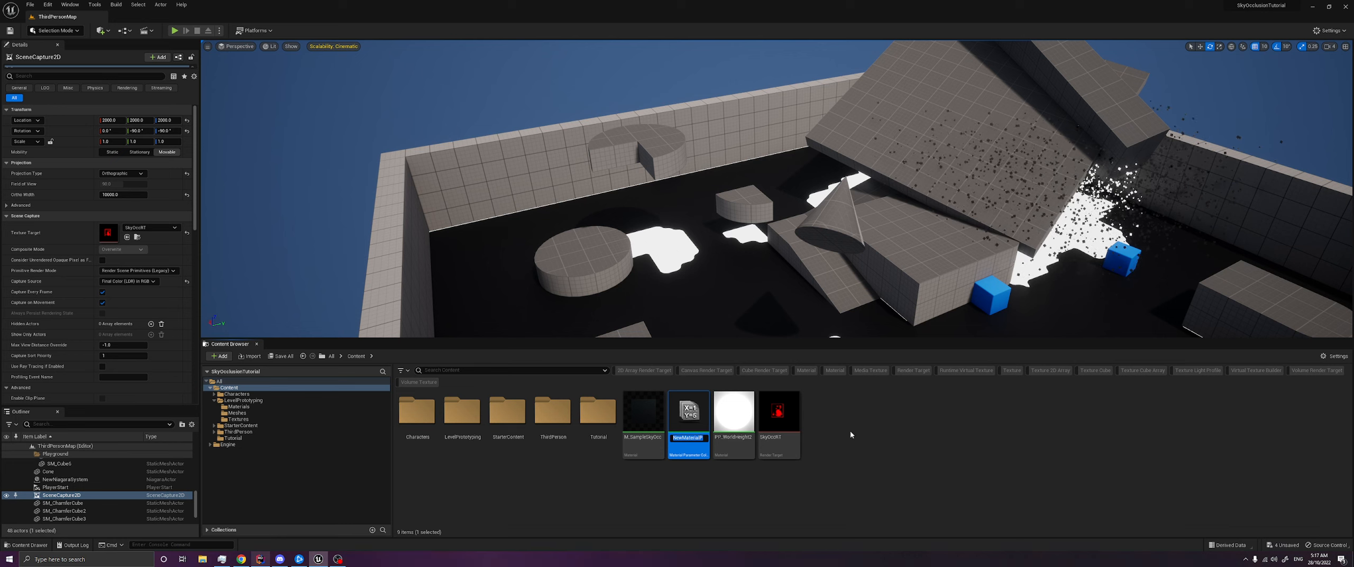
type("Sk")
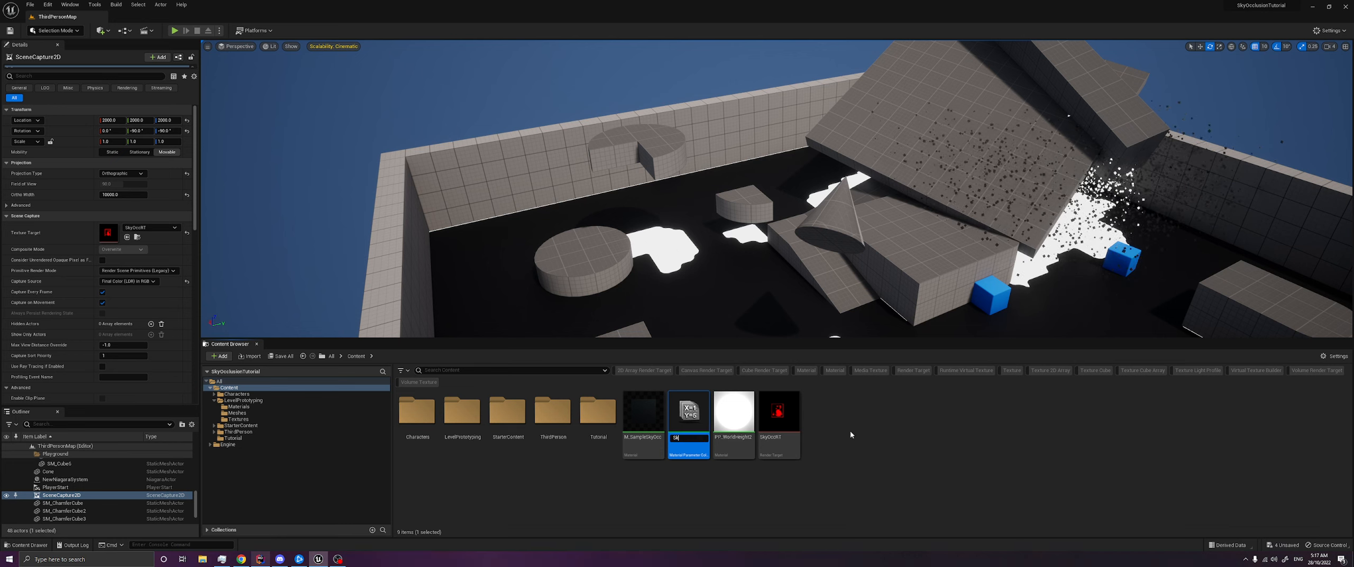
type("yOccS")
key("ctrl+a")
type("MPC")
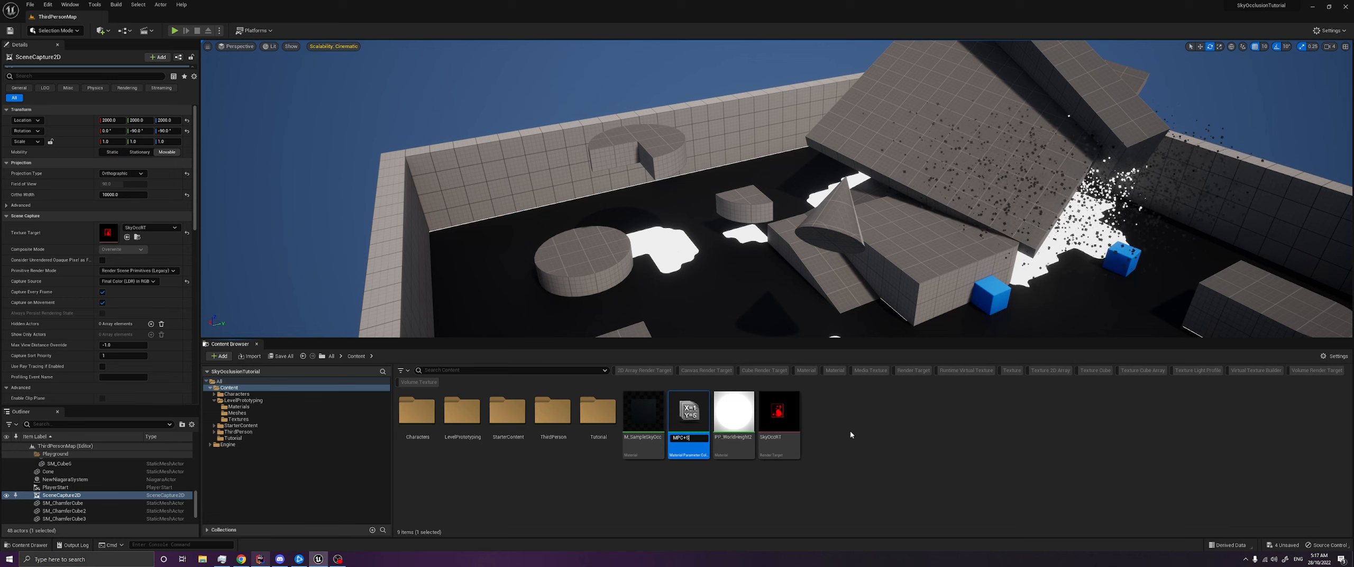
type("_S")
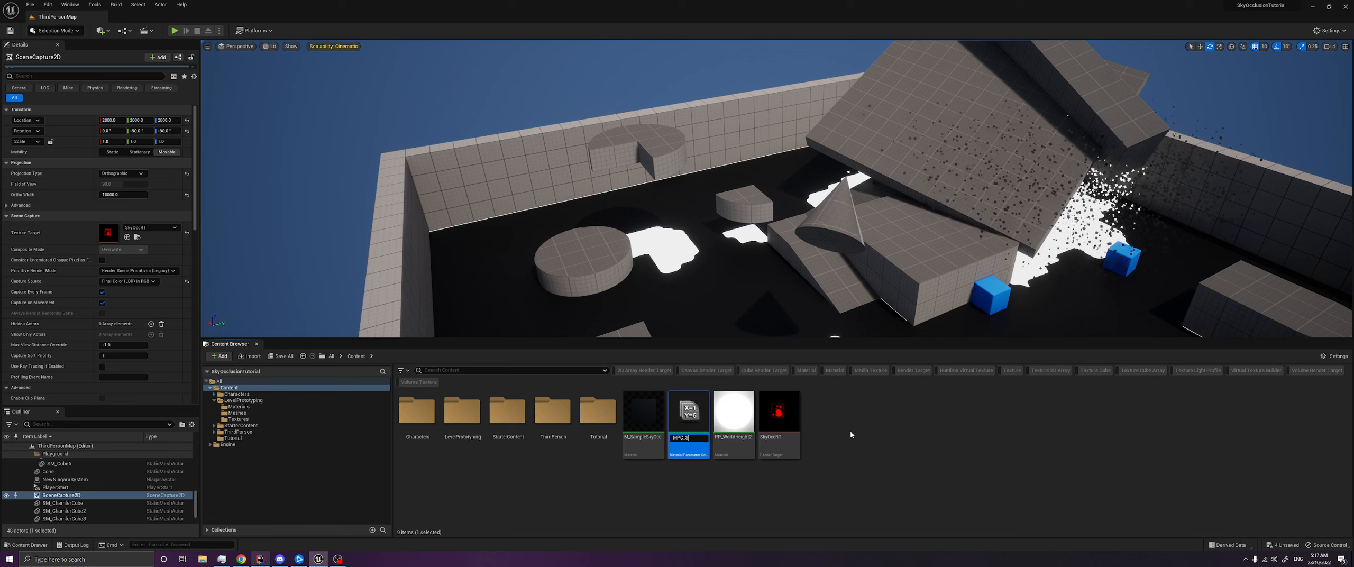
type("kyOcc")
key("Return")
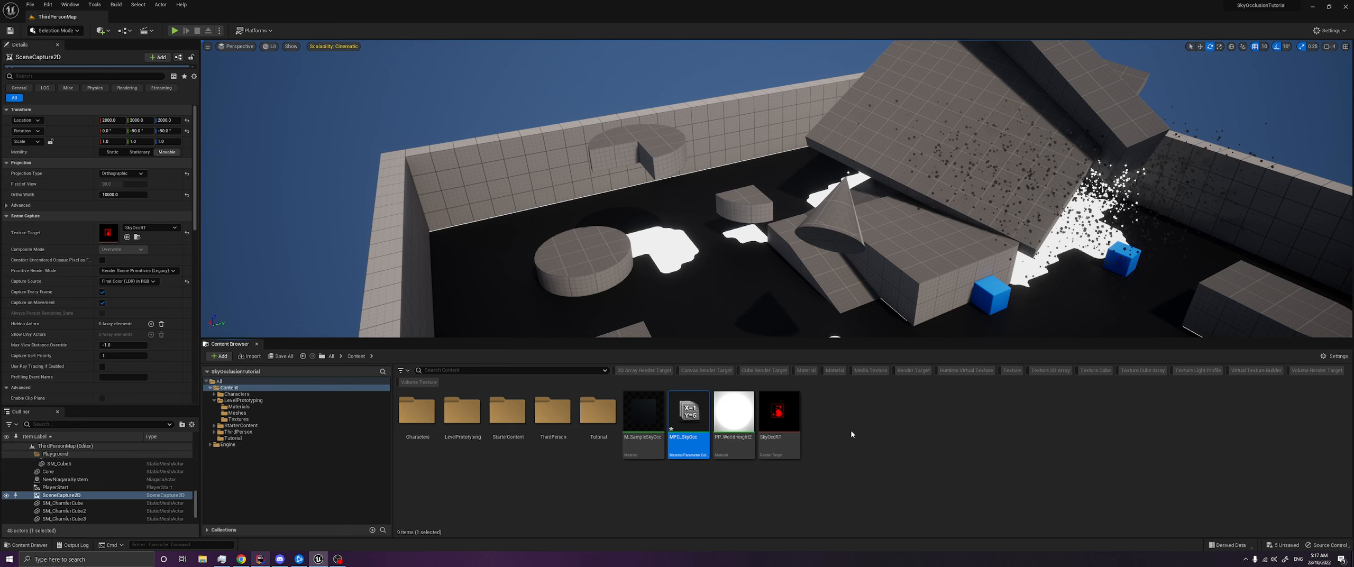
- Open MPC_SkyOcc and add one scalar parameter and one vector parameter to it
double_click(687, 418)
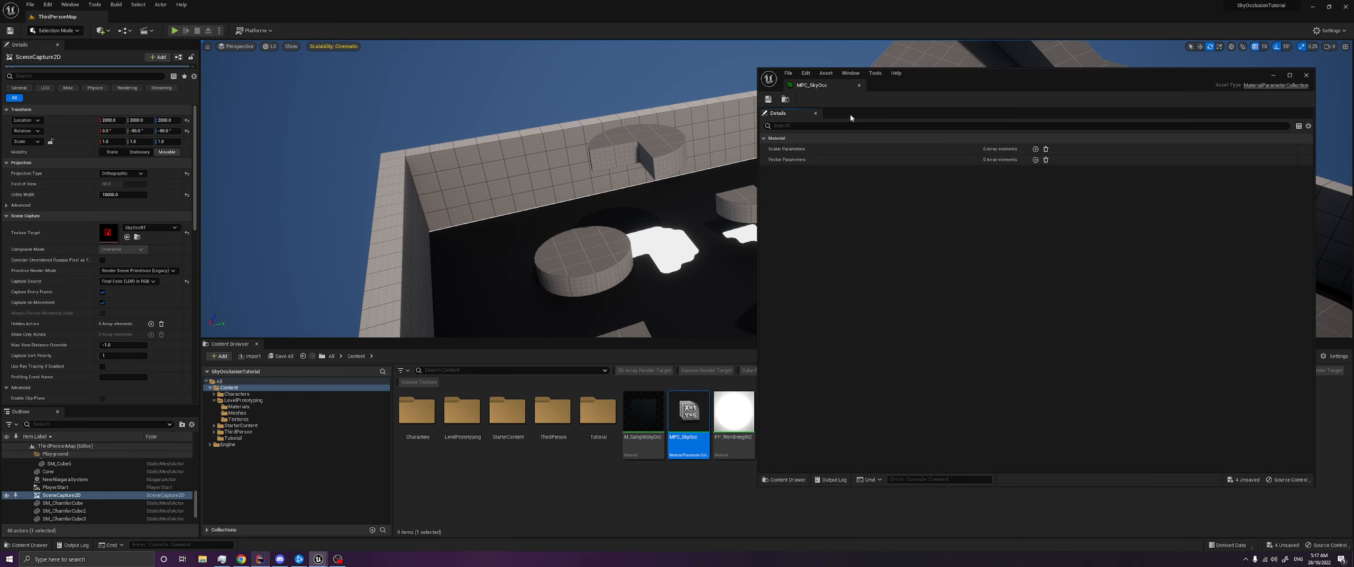
left_click_drag(932, 80, 678, 97)
left_click(782, 166)
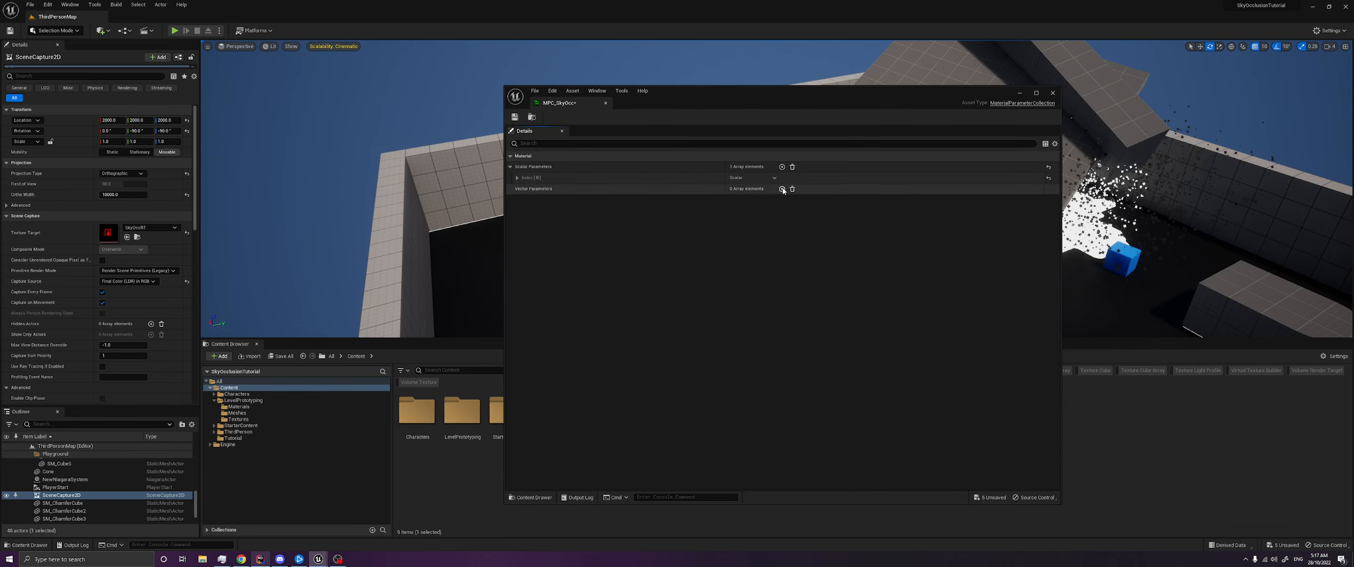
left_click(782, 189)
left_click(517, 199)
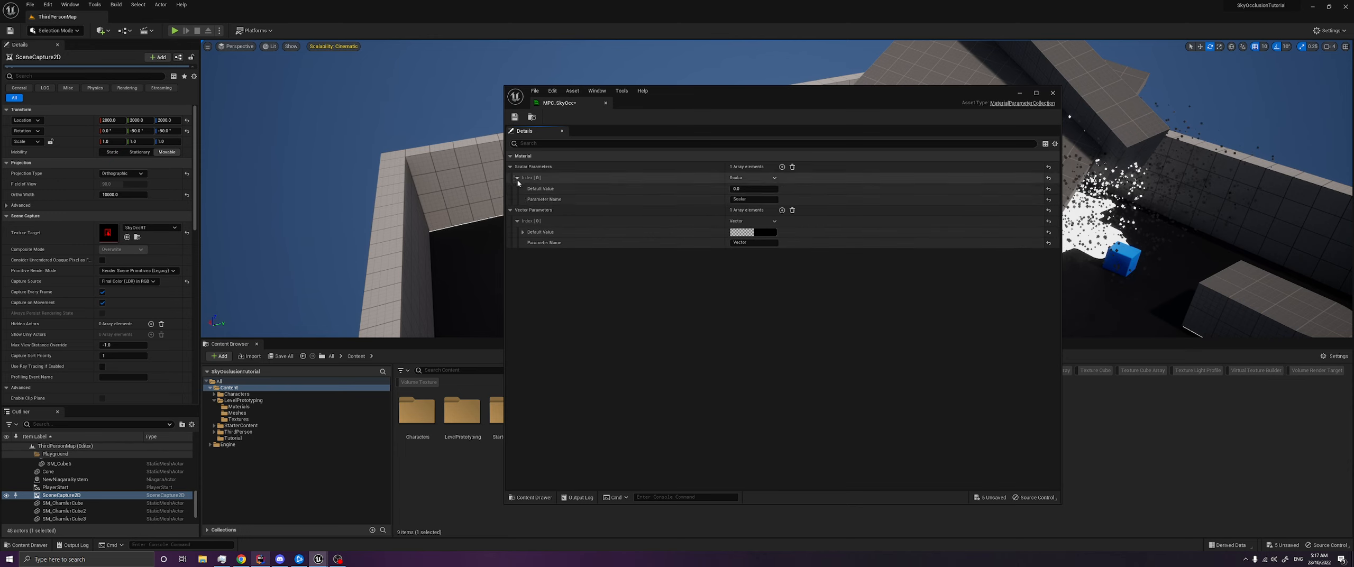
- Name the collection's scalar parameter OrthoWidth
left_click(517, 177)
key("ctrl+a")
type("O")
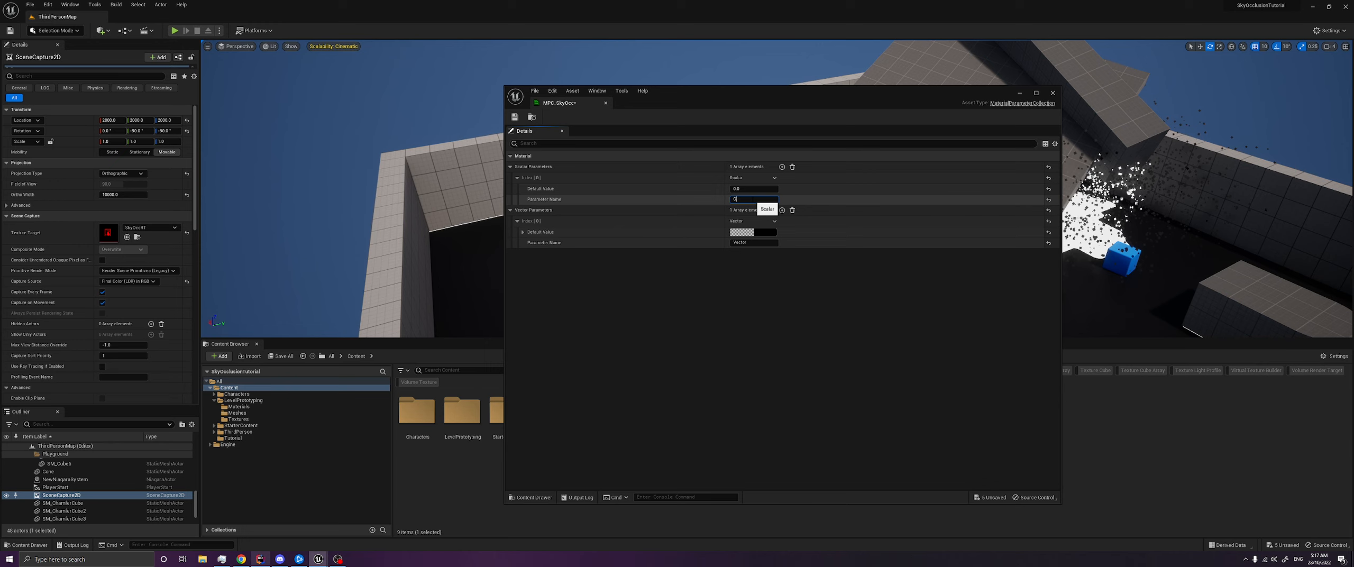
type("rthoWidth")
- Name the collection's vector parameter SCPosition
left_click(754, 243)
key("ctrl+a")
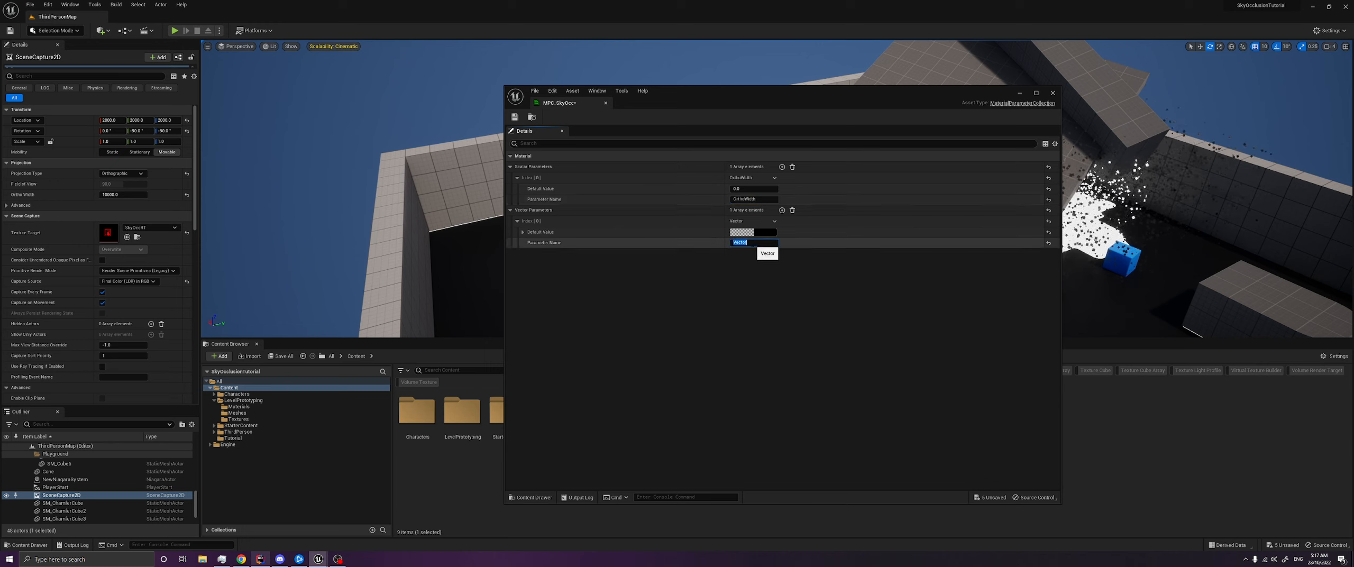
type("Posi")
key("ctrl+a")
type("S")
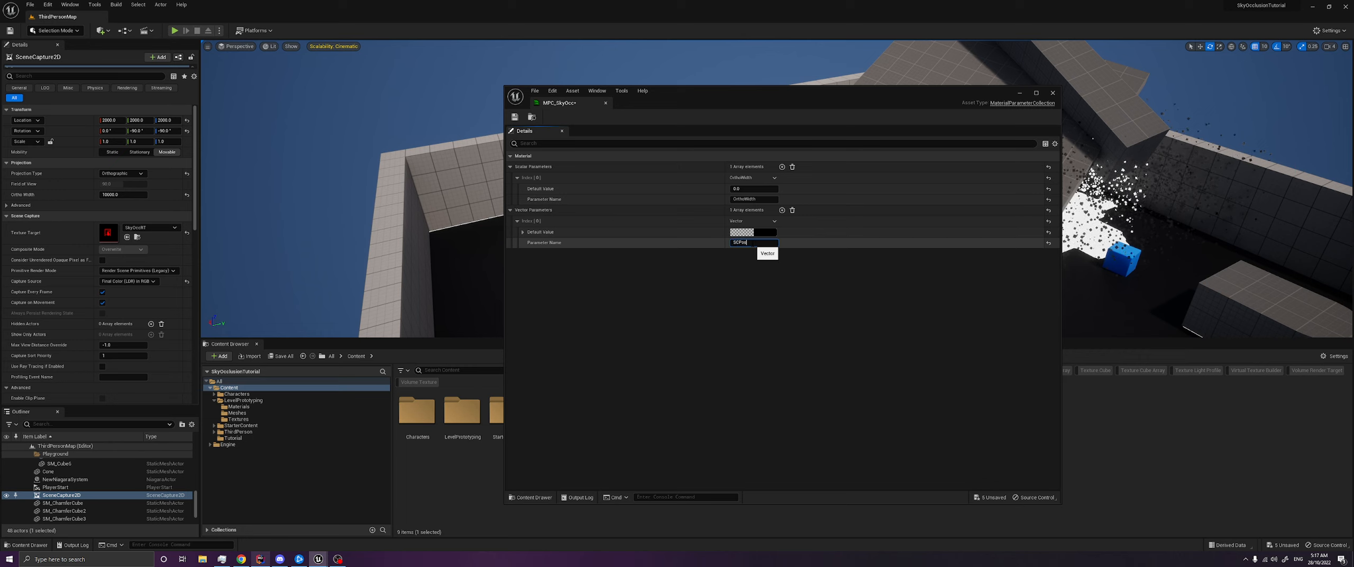
key("Return")
- Add the prefix SC to make the scalar parameter's name SCOrthoWidth, and set its default value to 10000
left_click(757, 199)
key("Home")
type("SC")
key("Return")
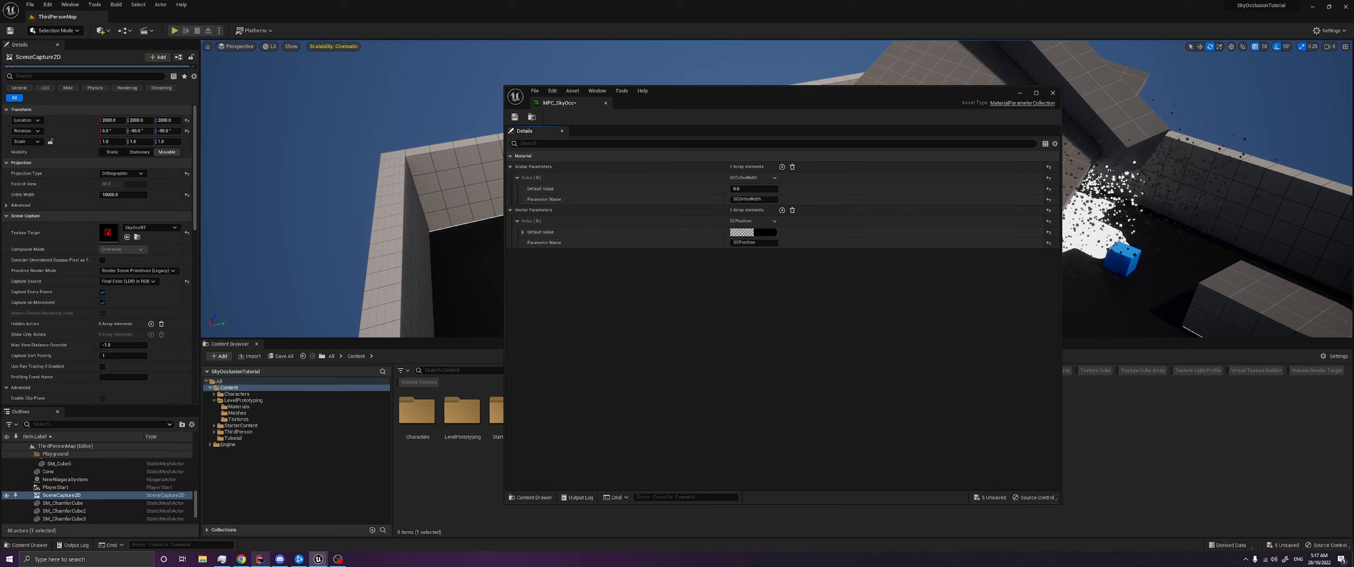
left_click(735, 188)
type("10000")
key("Return")
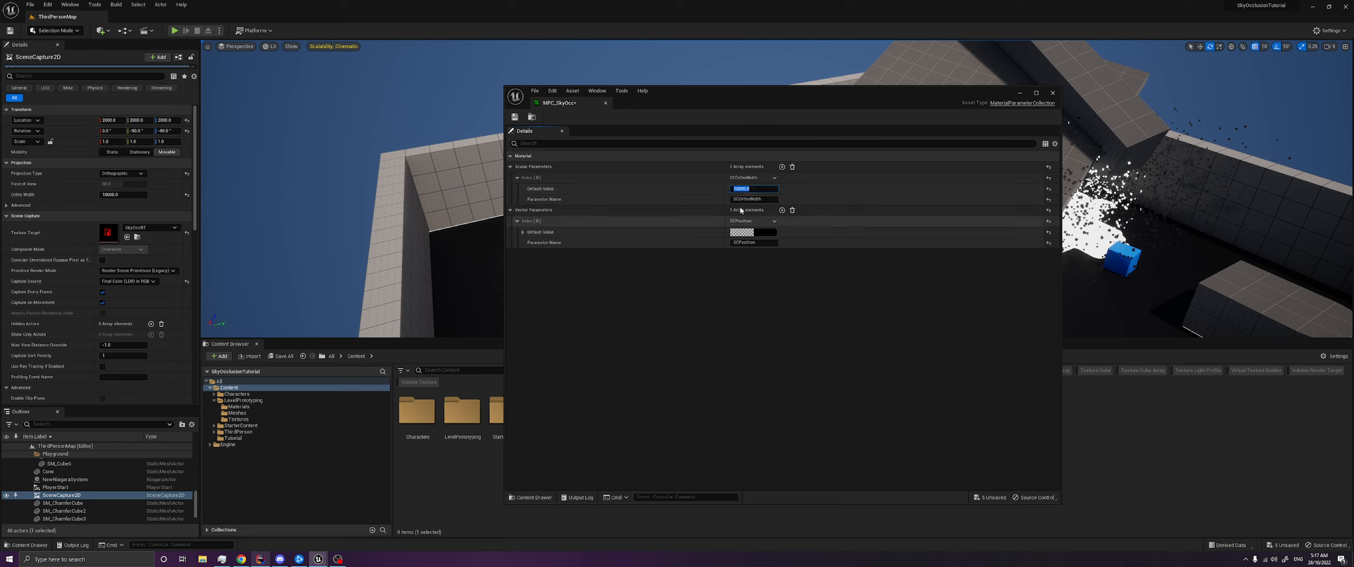
- Save all modified assets and close the MPC_SkyOcc editor
left_click(758, 328)
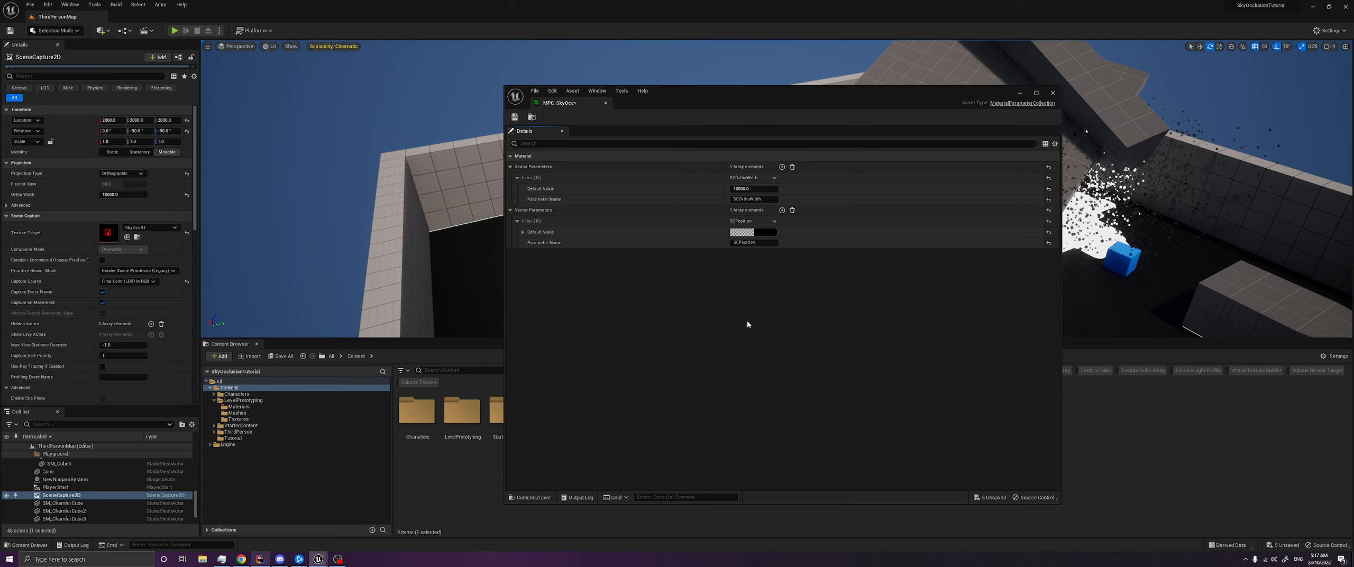
key("ctrl+shift+s")
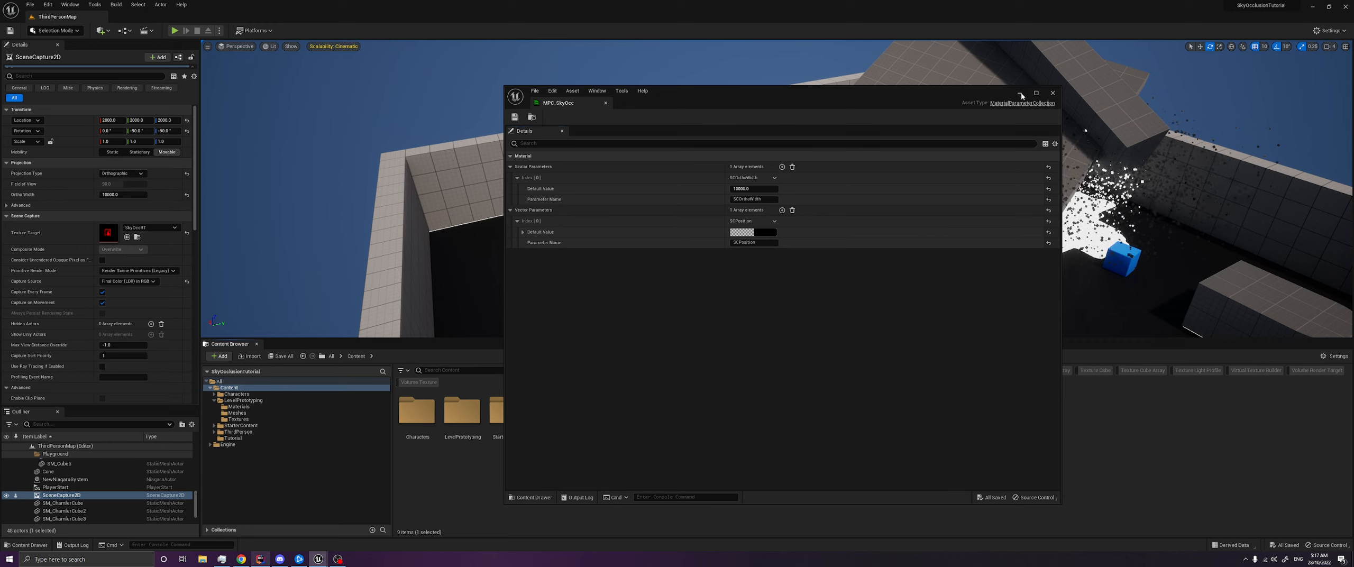
left_click(1052, 94)
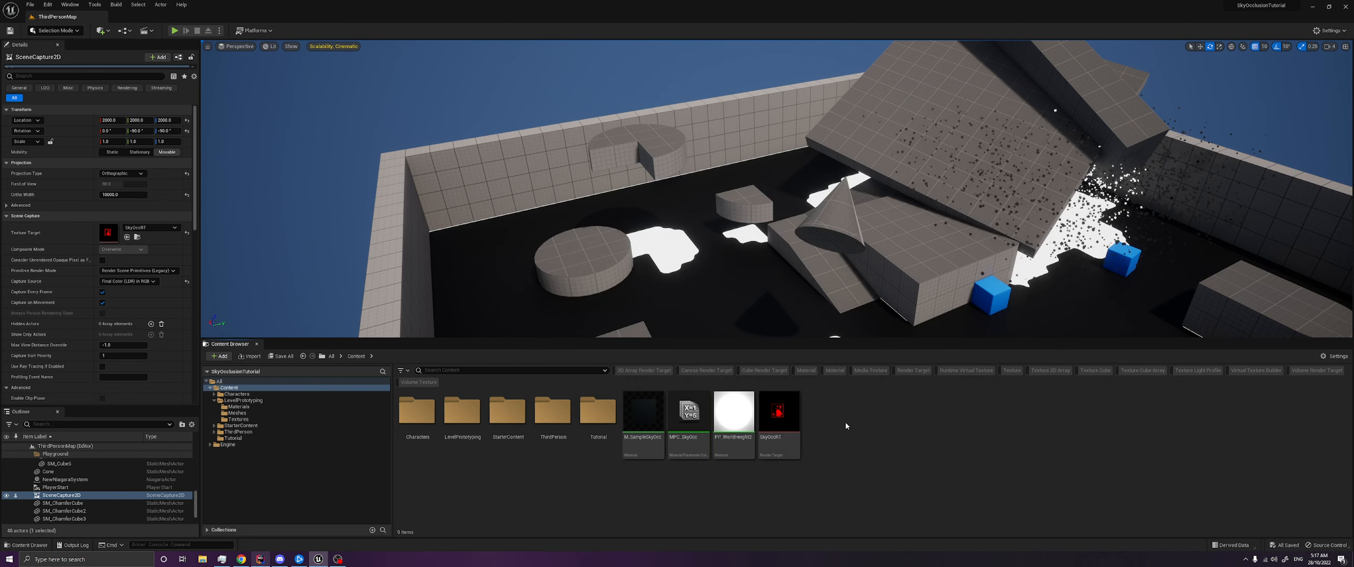
- Create an Actor-based Blueprint class named SkyOccController in the Content folder
right_click(845, 422)
left_click(903, 207)
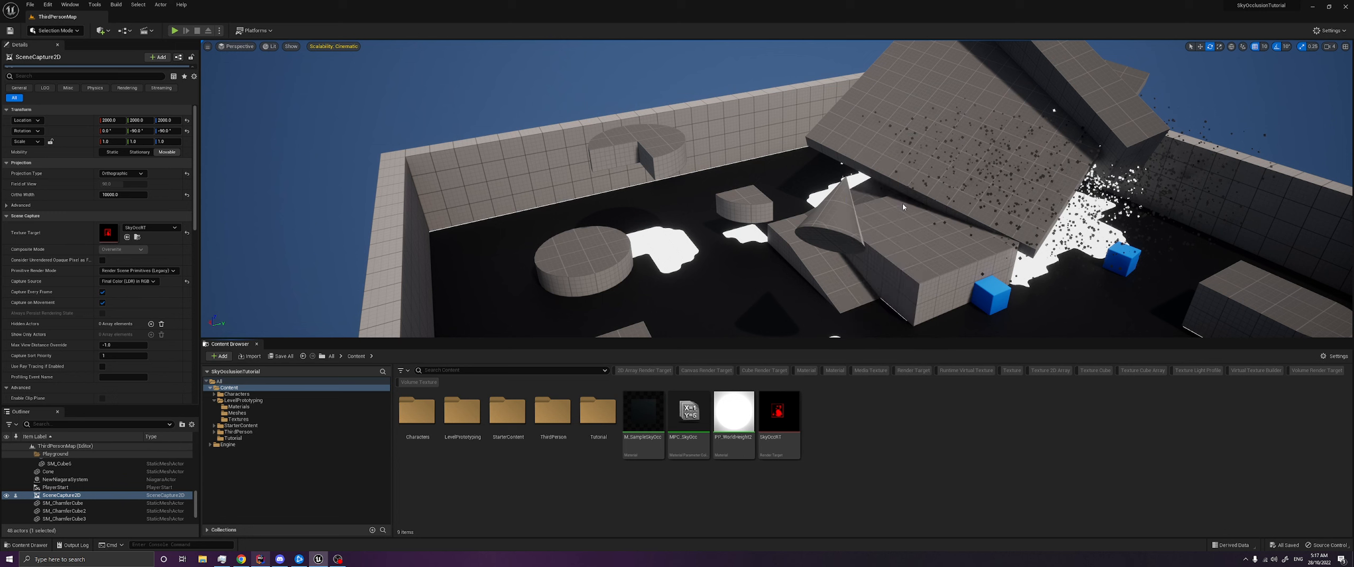
left_click(607, 217)
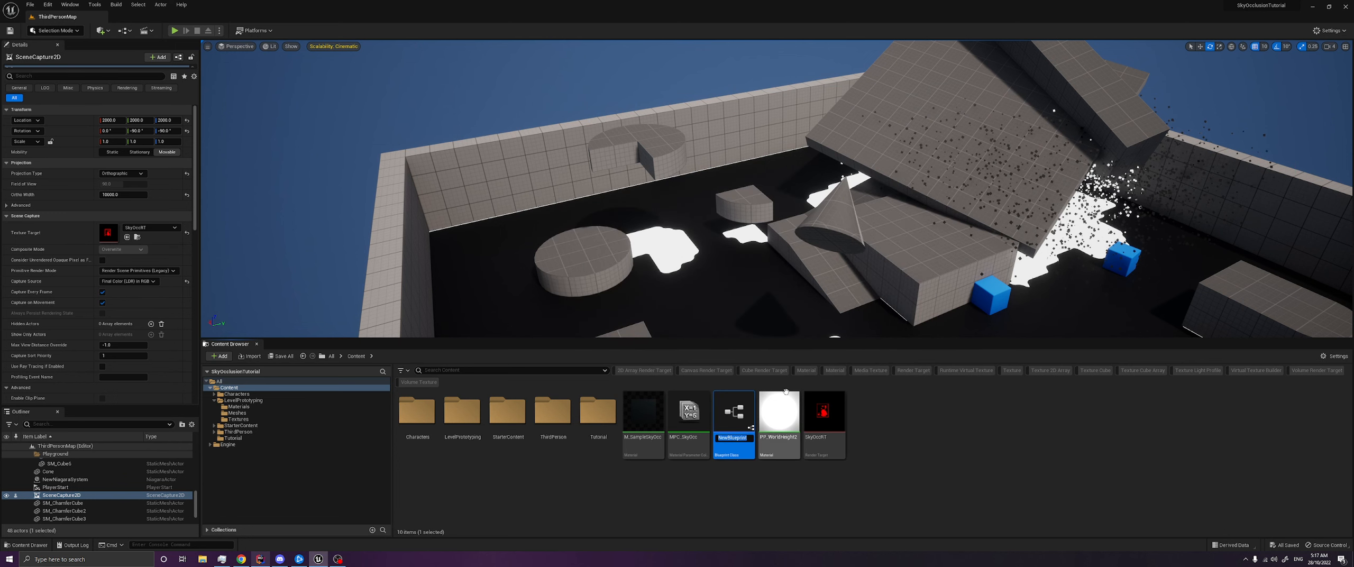
type("Sky")
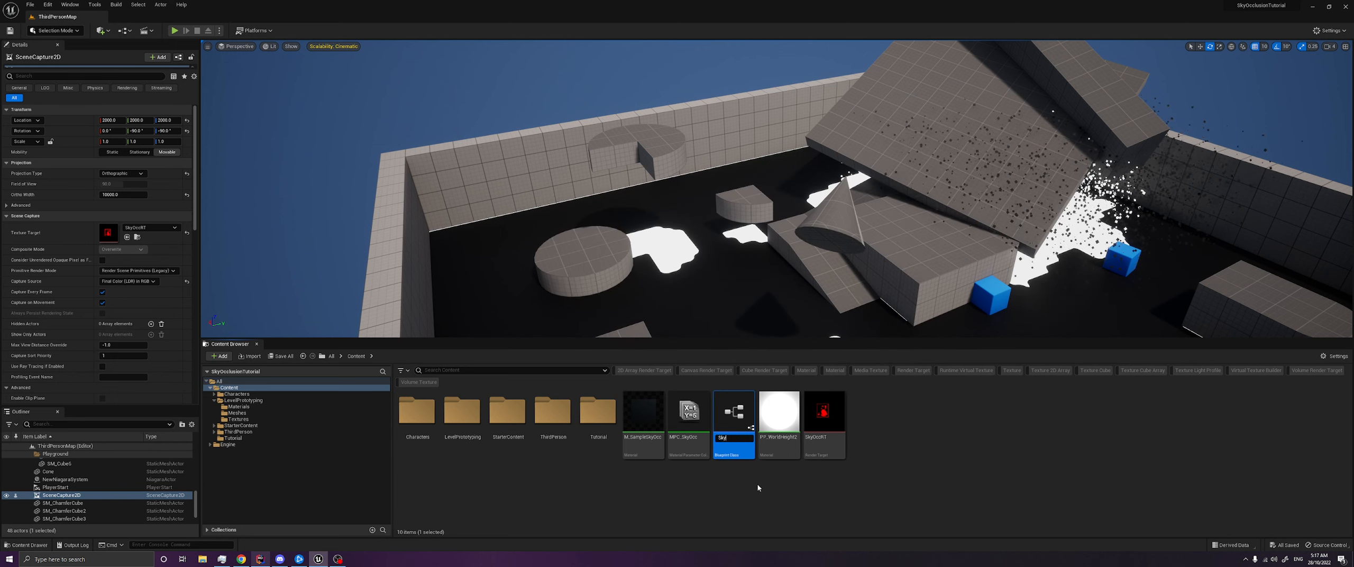
type("OccController")
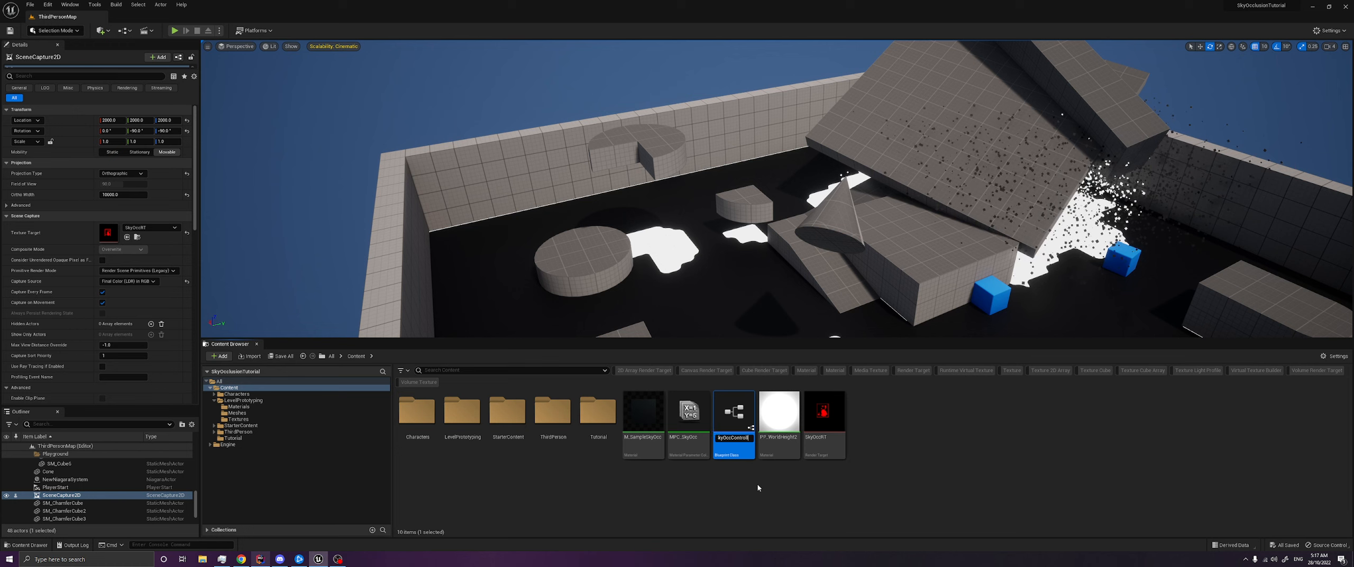
key("Return")
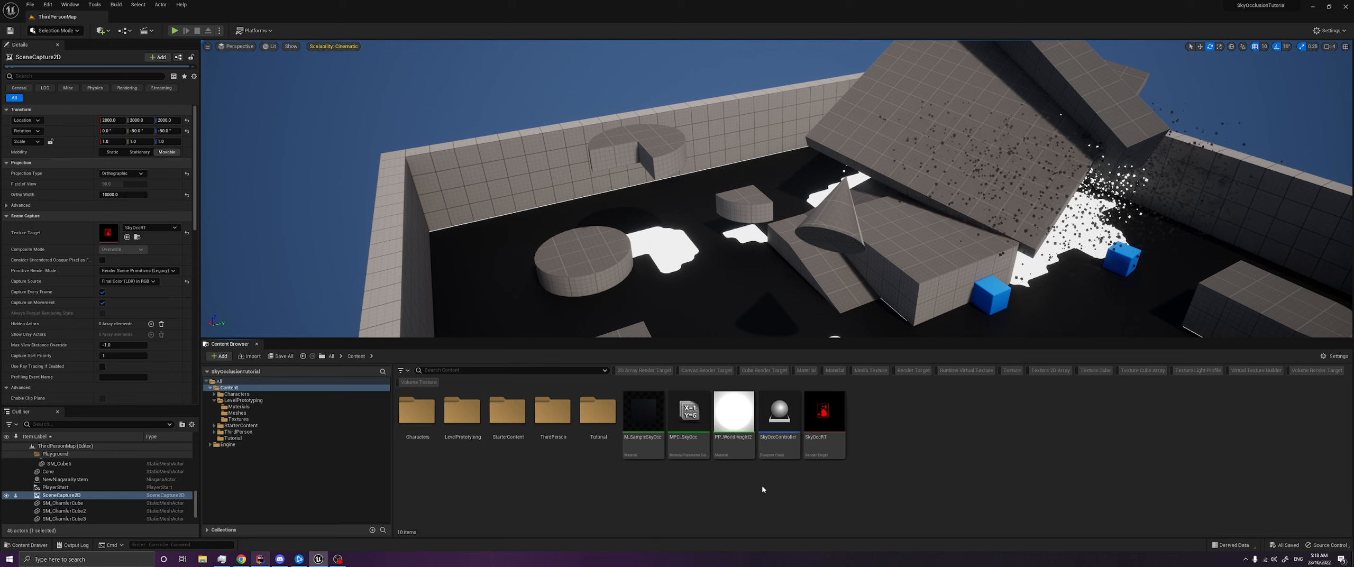
- Try to open SkyOccController, then send the crash report and restart the editor
left_click(779, 411)
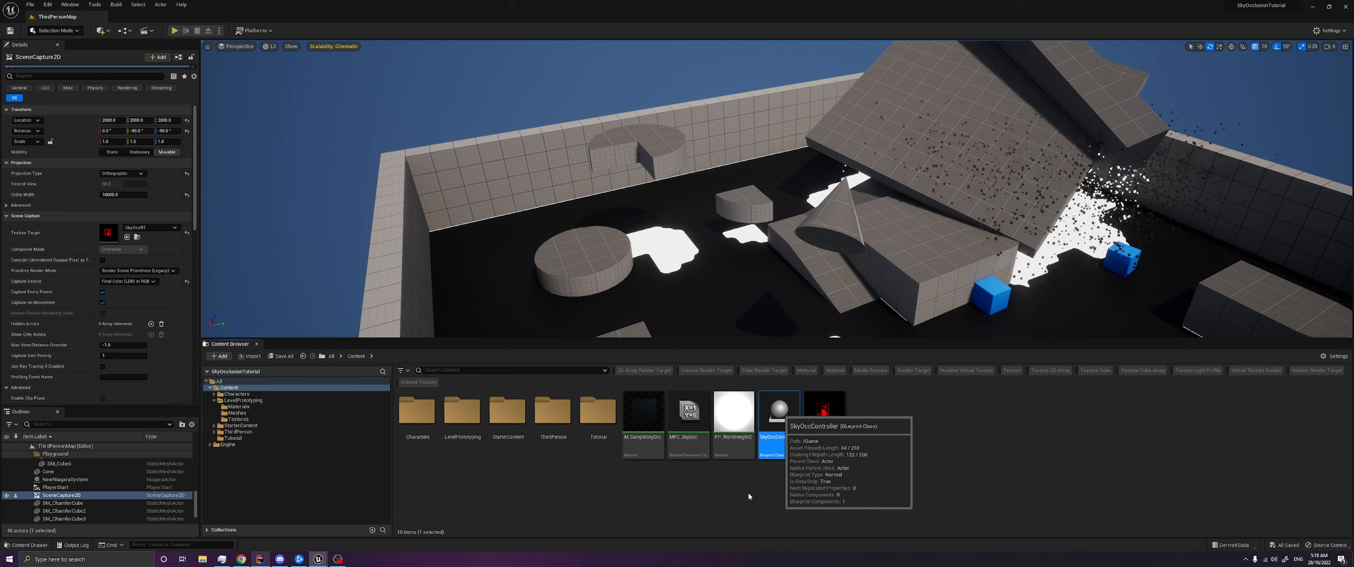
left_click(337, 559)
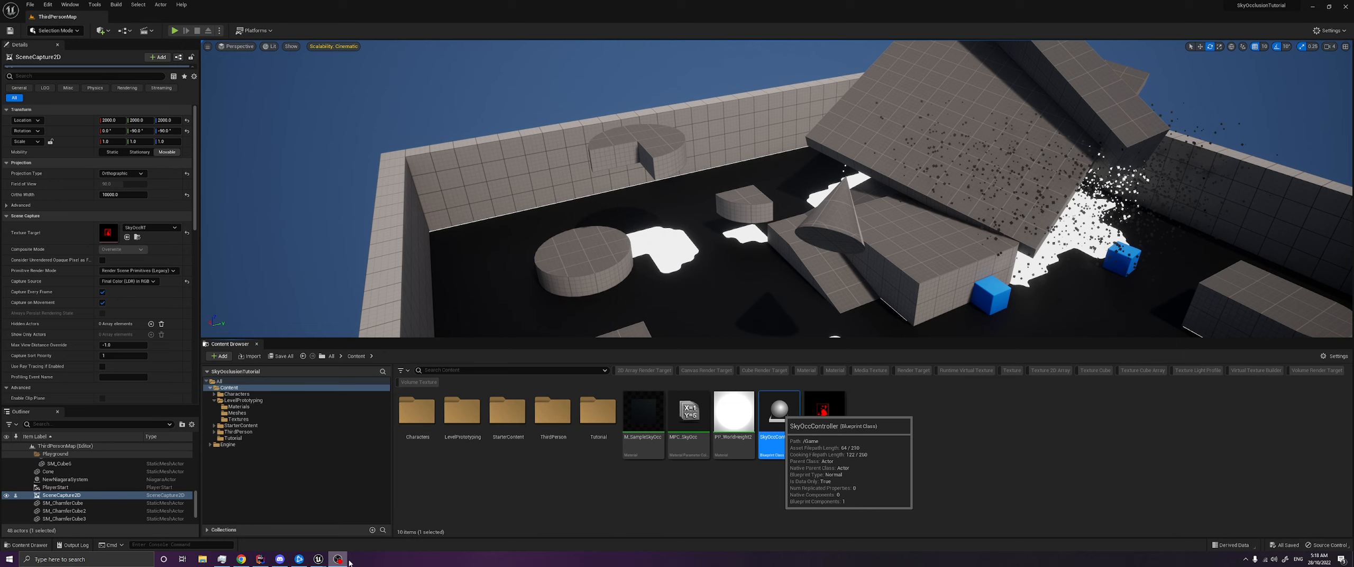
left_click(319, 559)
left_click(367, 524)
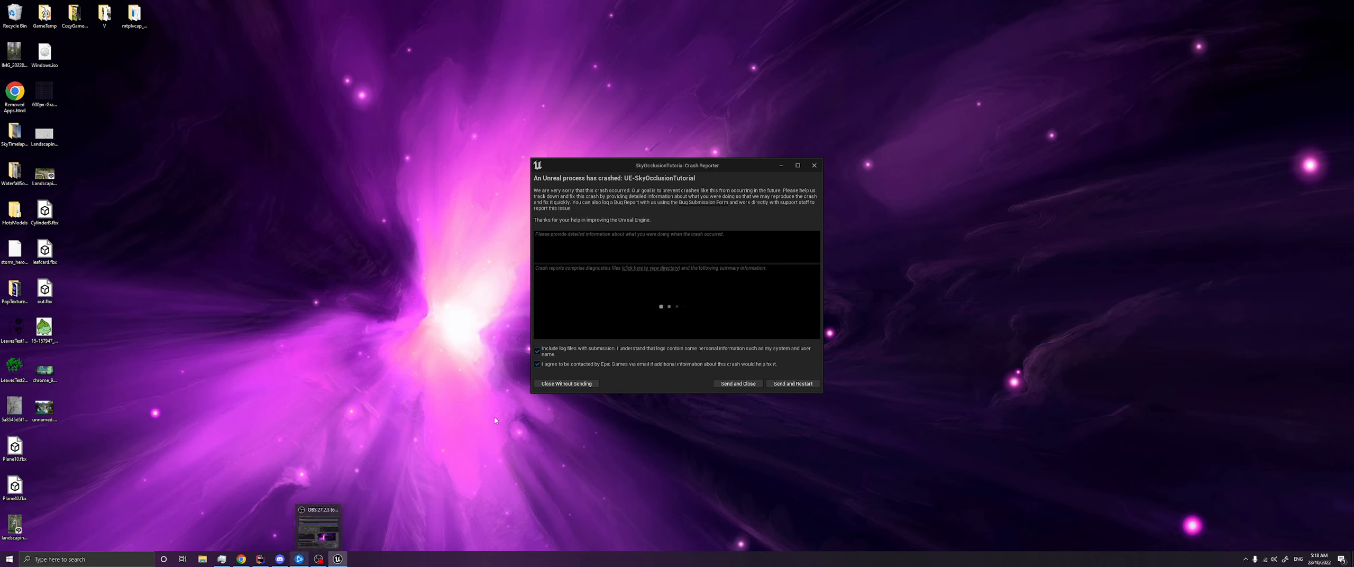
left_click(779, 384)
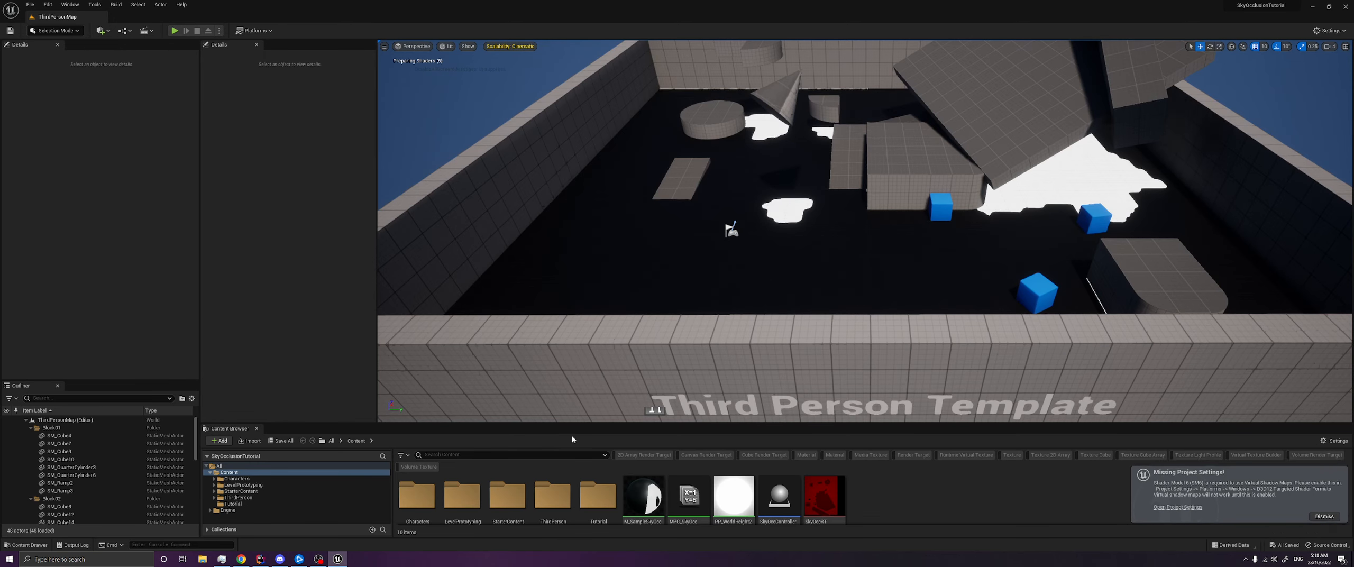
- Open the SkyOccController Blueprint and enlarge its window to work in the Event Graph near Event Tick
left_click_drag(766, 423, 765, 391)
scroll(766, 359, "down", 4)
left_click(779, 460)
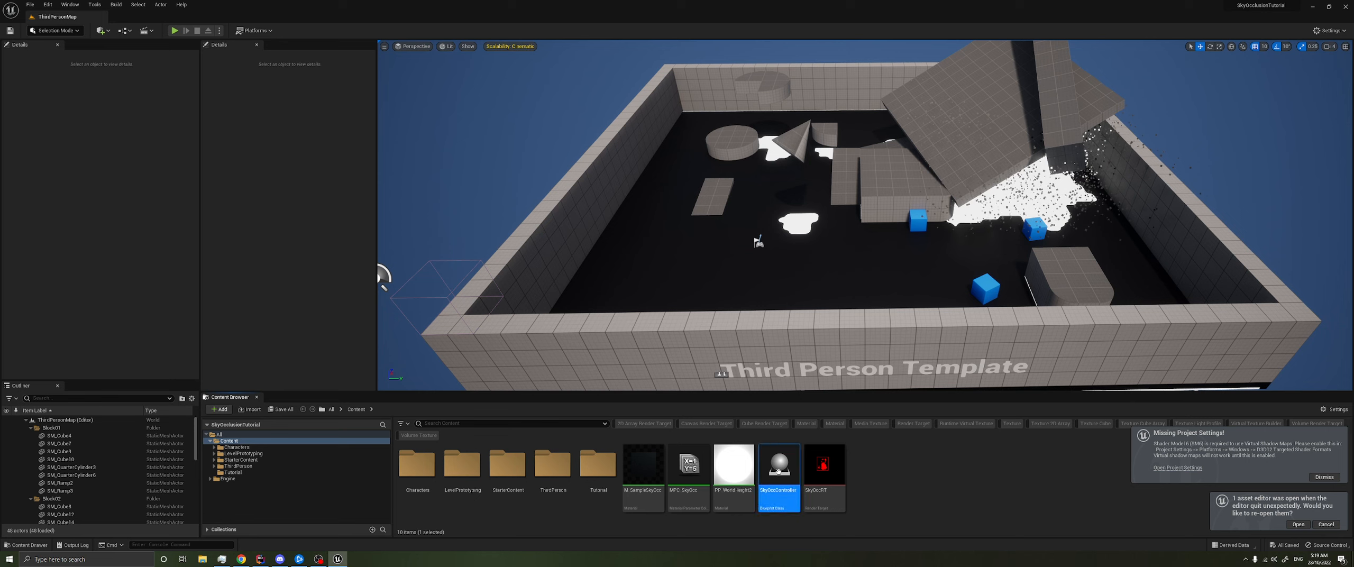
mouse_move(779, 474)
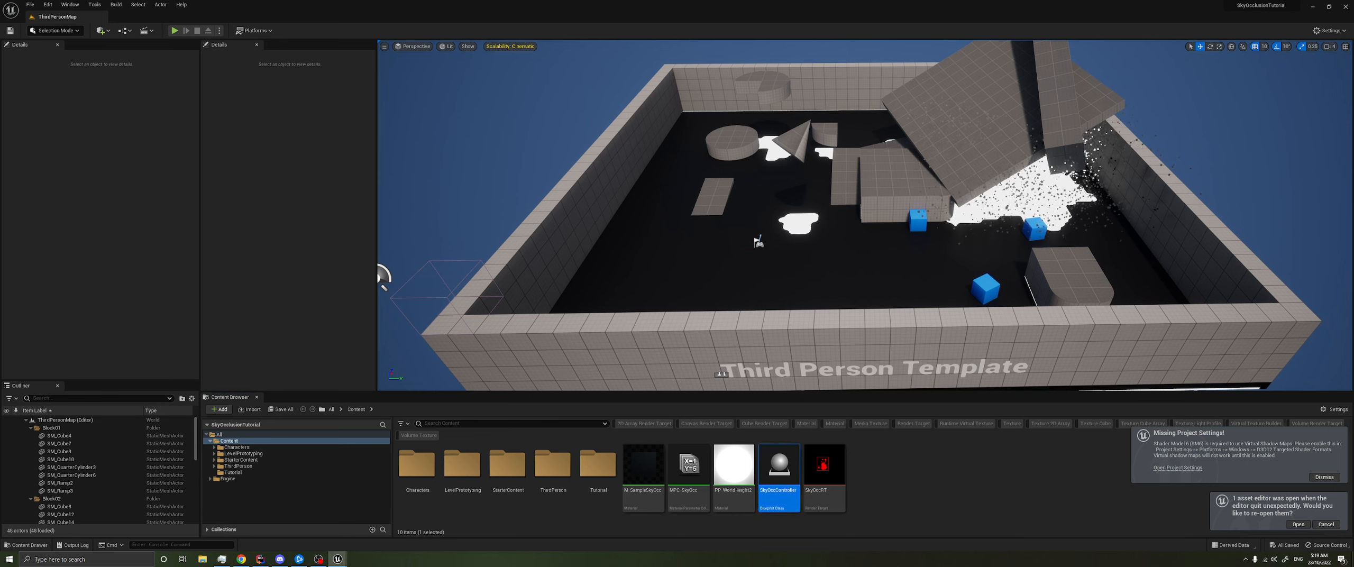
left_click_drag(1353, 127, 472, 83)
right_click_drag(432, 244, 449, 248)
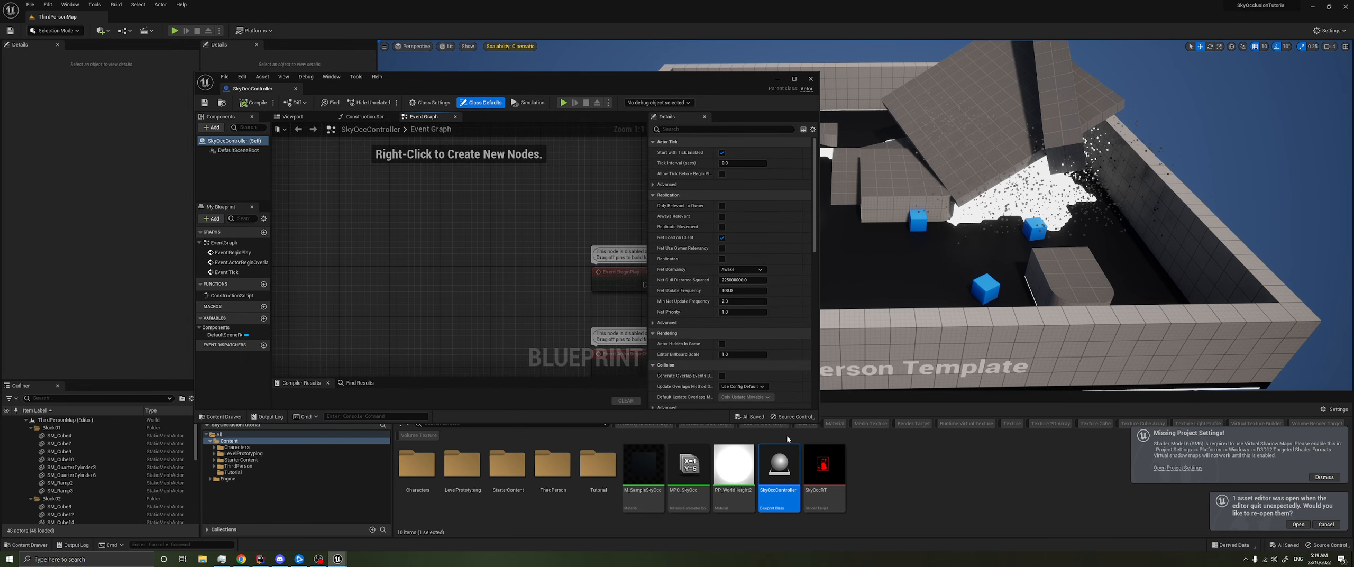
left_click_drag(818, 423, 954, 513)
right_click_drag(607, 415, 414, 314)
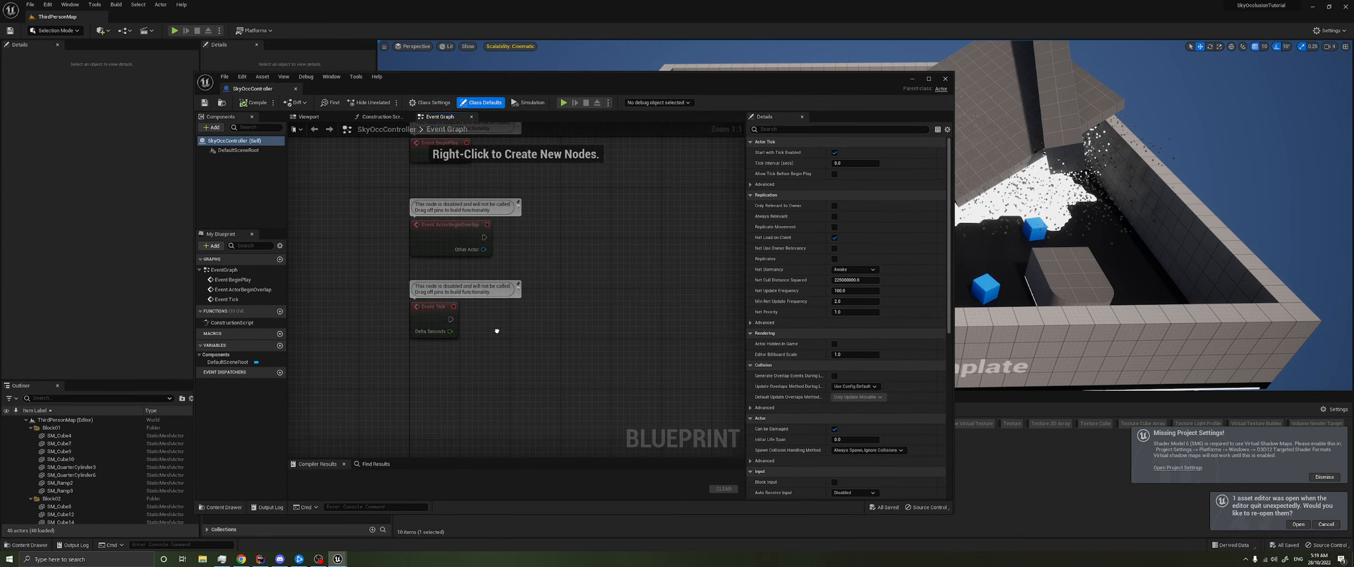
- Add a variable named SC_SkyOcc to the Blueprint and make it instance editable
left_click(279, 345)
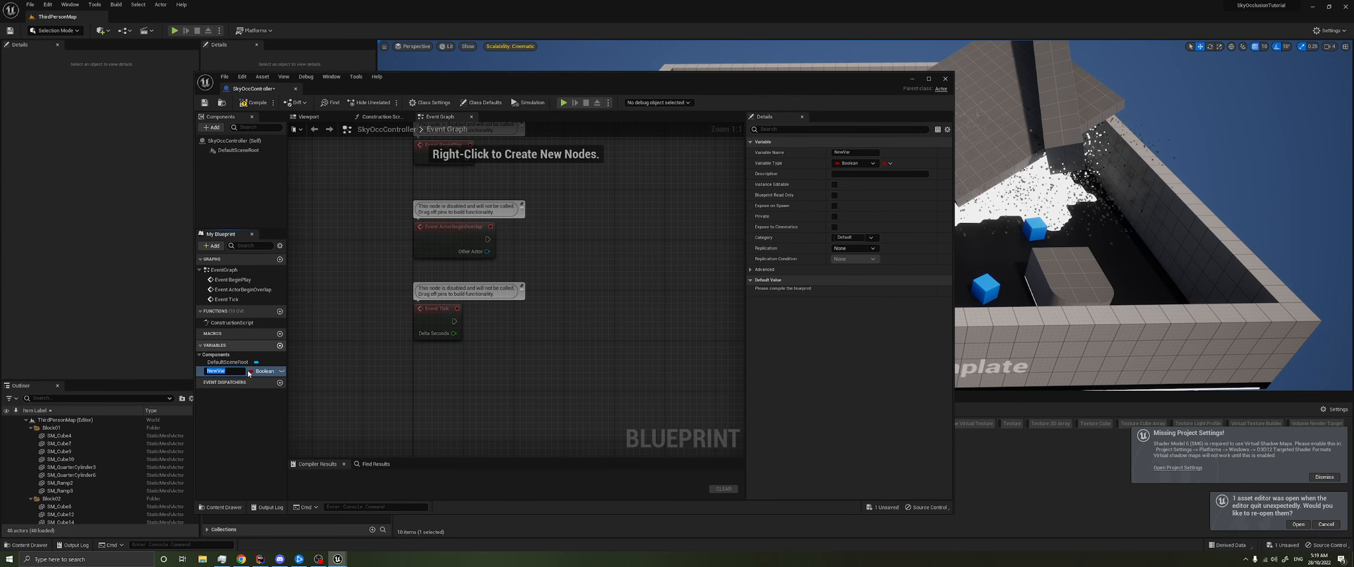
type("S")
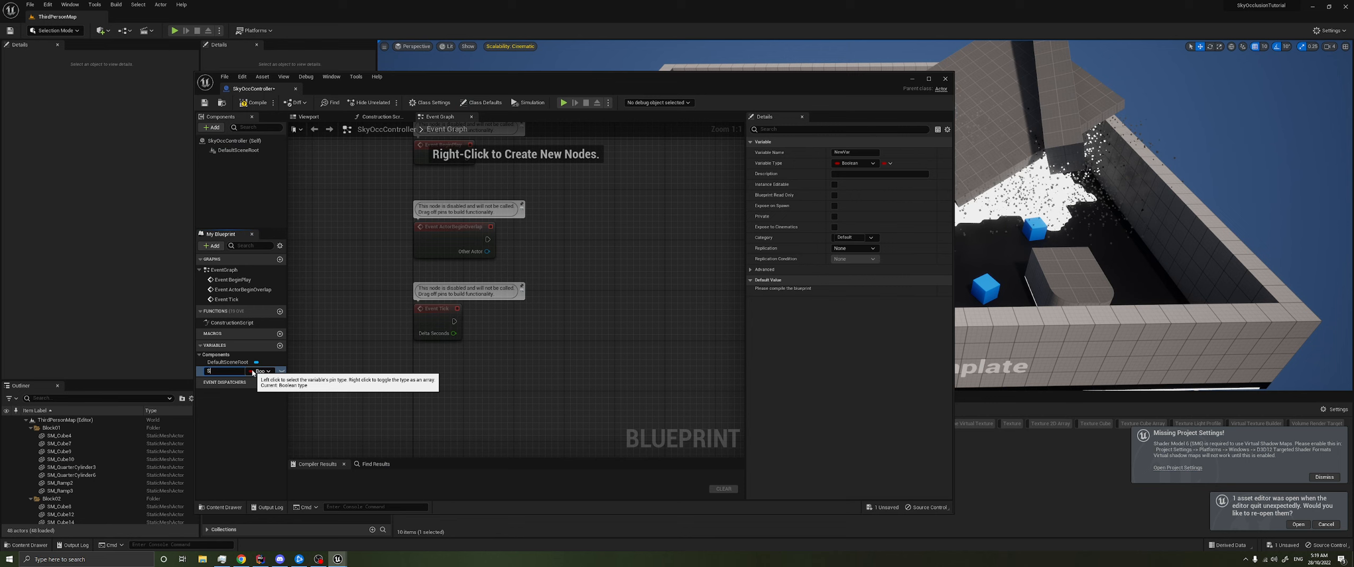
type("C_SkyOcc")
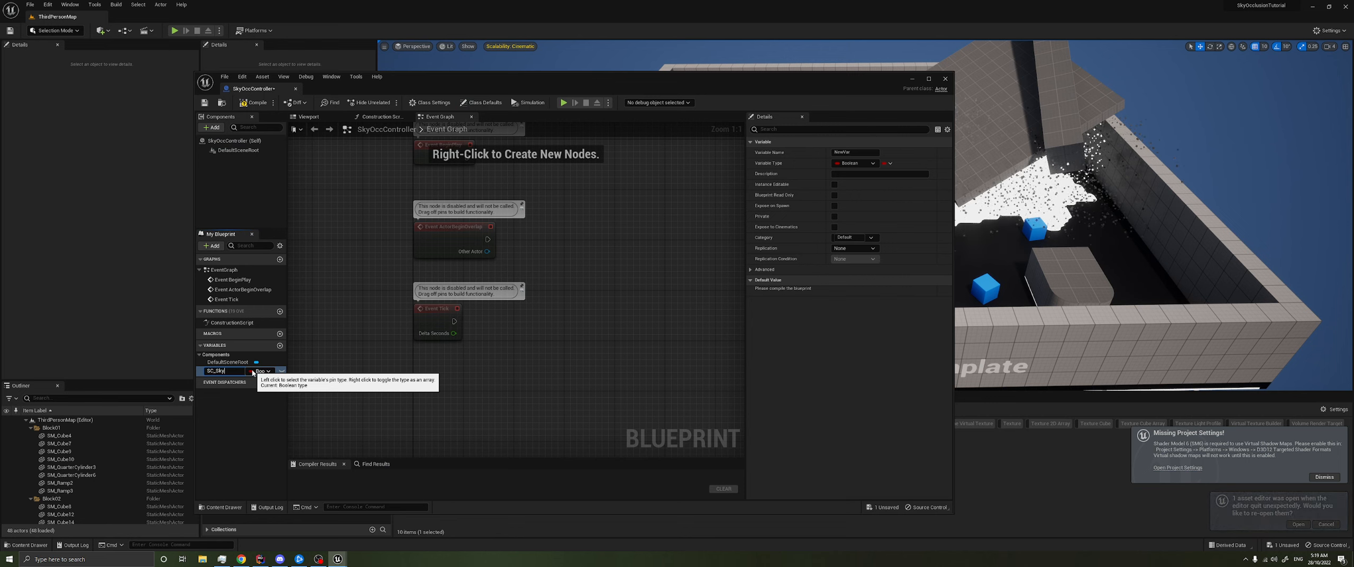
key("Return")
left_click(282, 370)
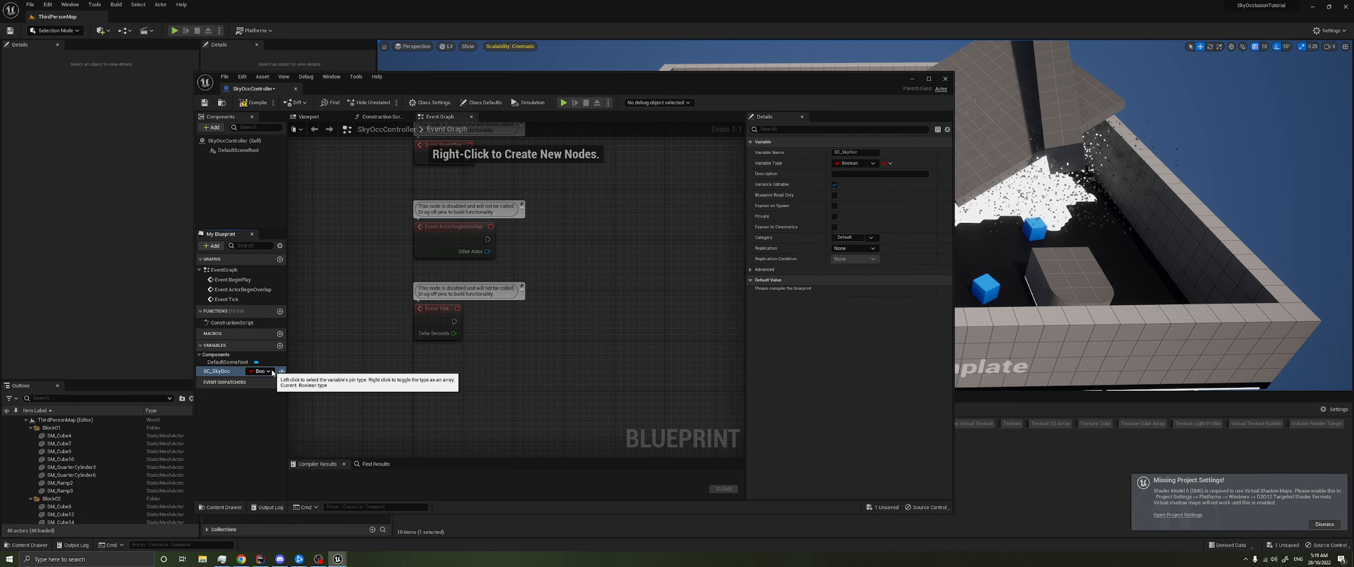
- Set the SC_SkyOcc variable's type to a Scene Capture 2D object reference and compile the Blueprint
left_click(271, 371)
type("scene S")
type("apture2")
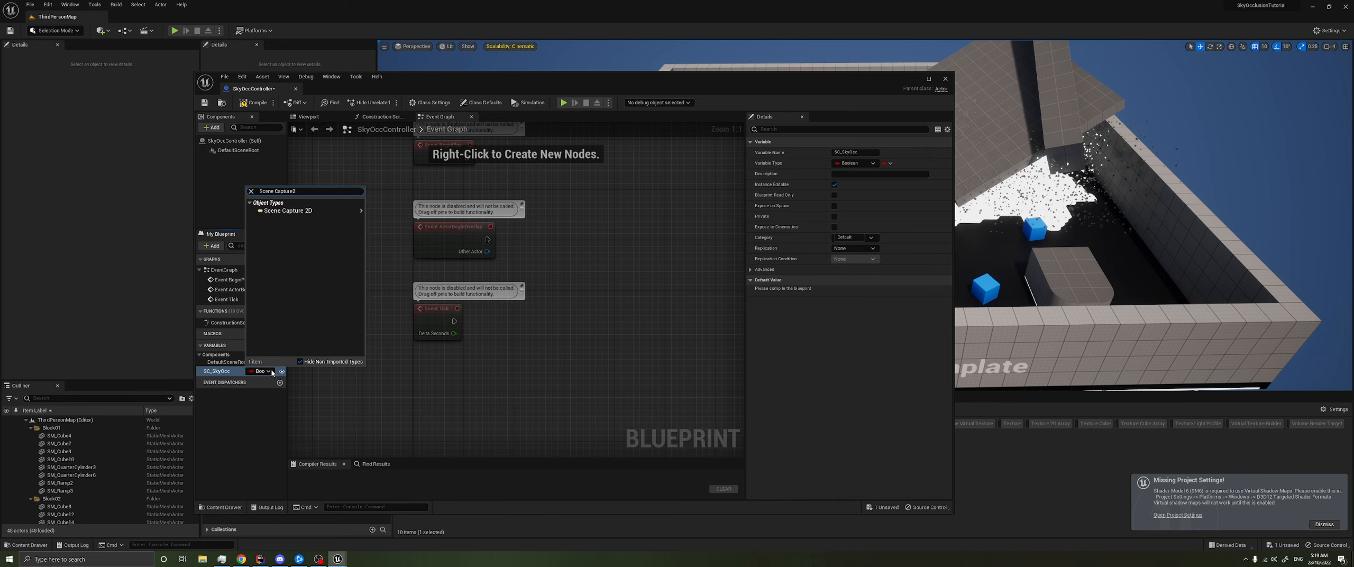
left_click(311, 211)
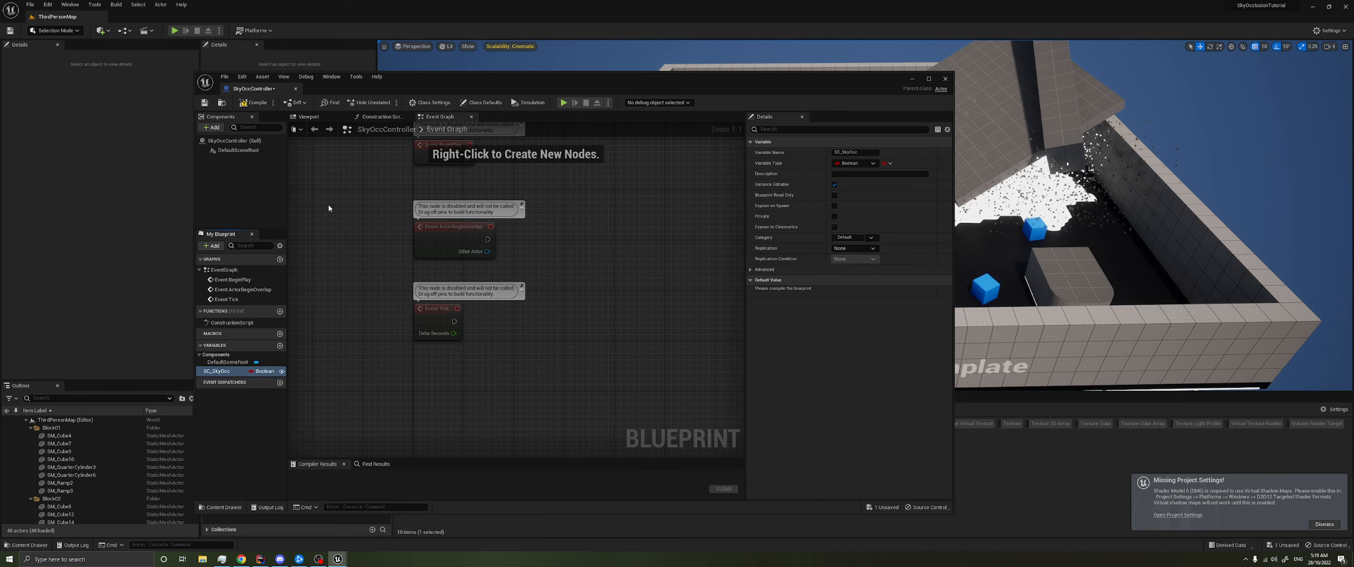
left_click(275, 370)
left_click(414, 390)
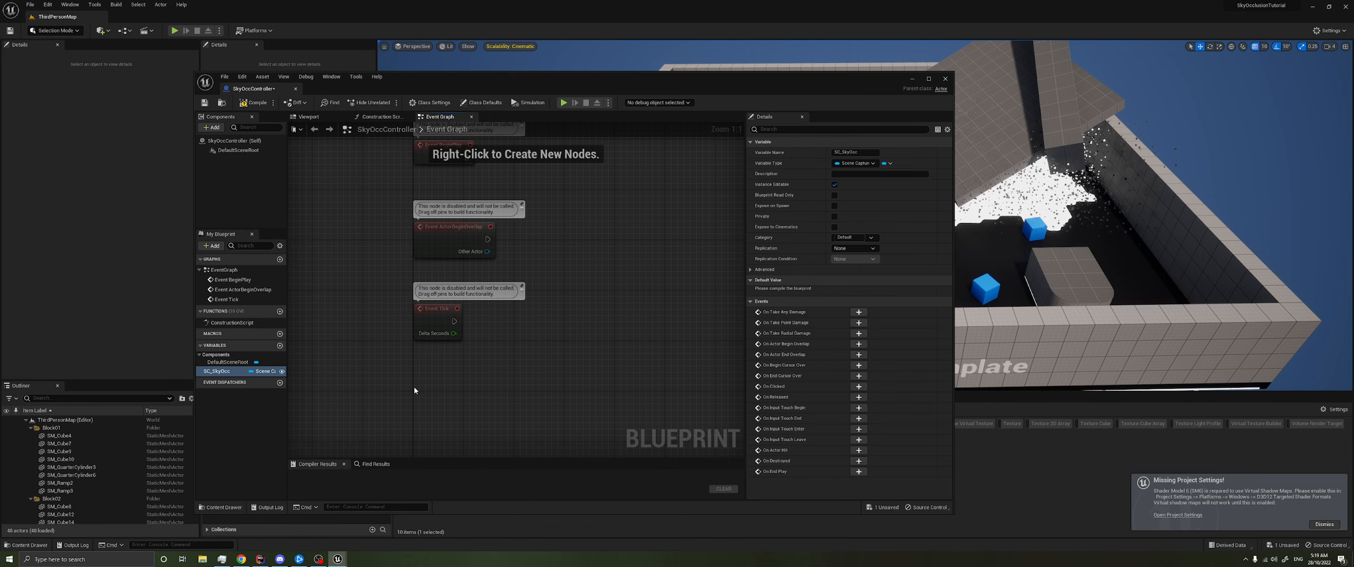
left_click_drag(288, 380, 328, 386)
left_click(254, 103)
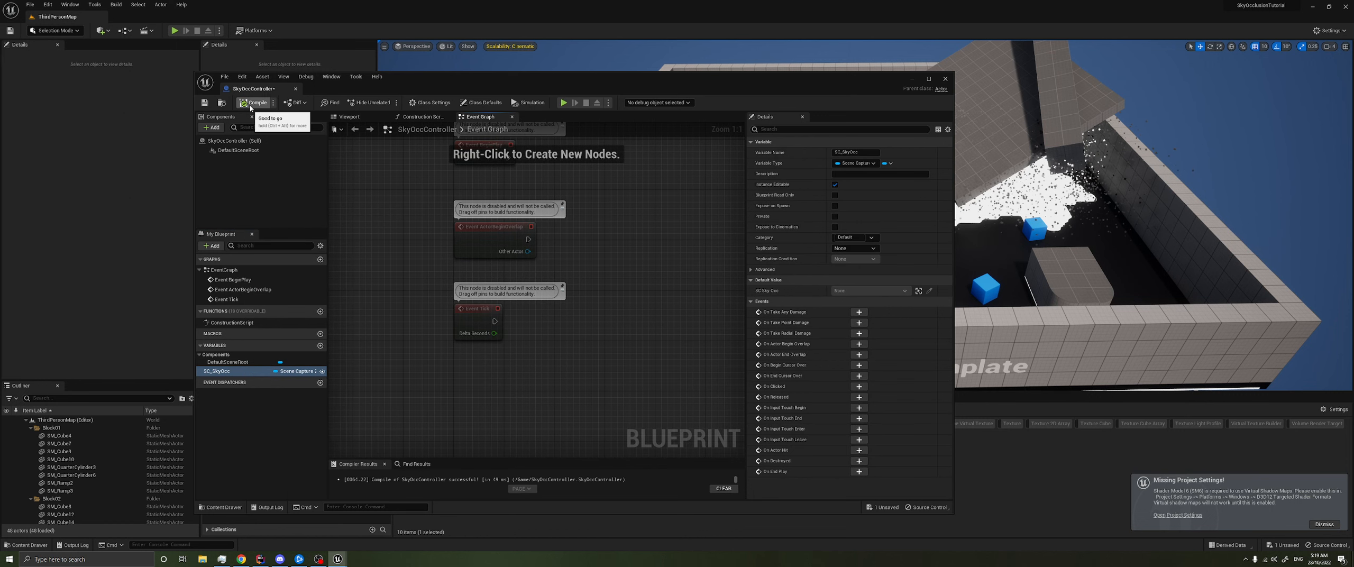
- Place a SkyOccController in the middle of the level and assign SceneCapture2D to its SC Sky Occ property
left_click(912, 79)
left_click_drag(789, 463, 783, 270)
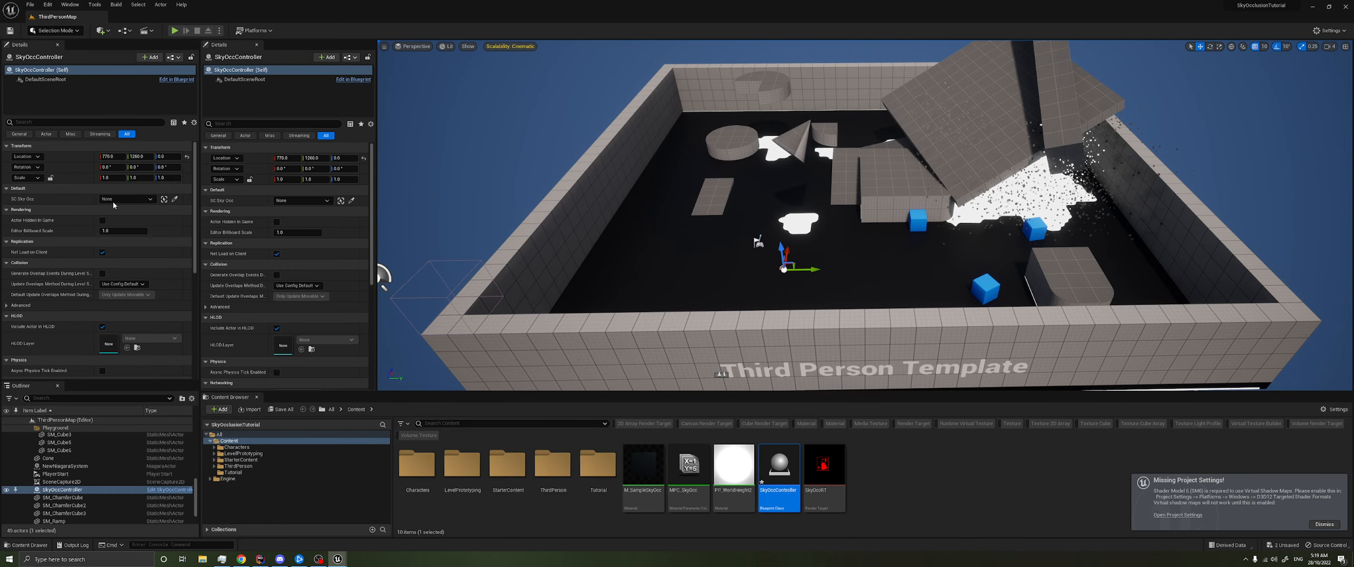
left_click(132, 199)
left_click(141, 294)
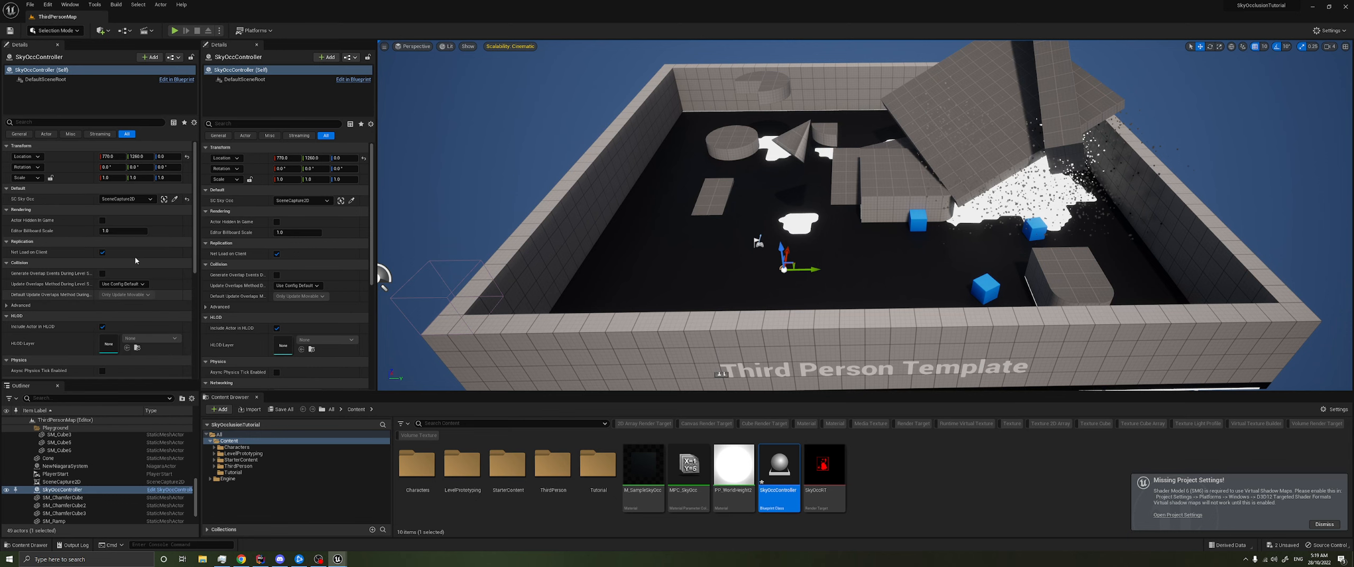
- Reopen the SkyOccController Event Graph and widen the Blueprint window for more working space around Event Tick
double_click(782, 475)
right_click_drag(558, 340, 596, 312)
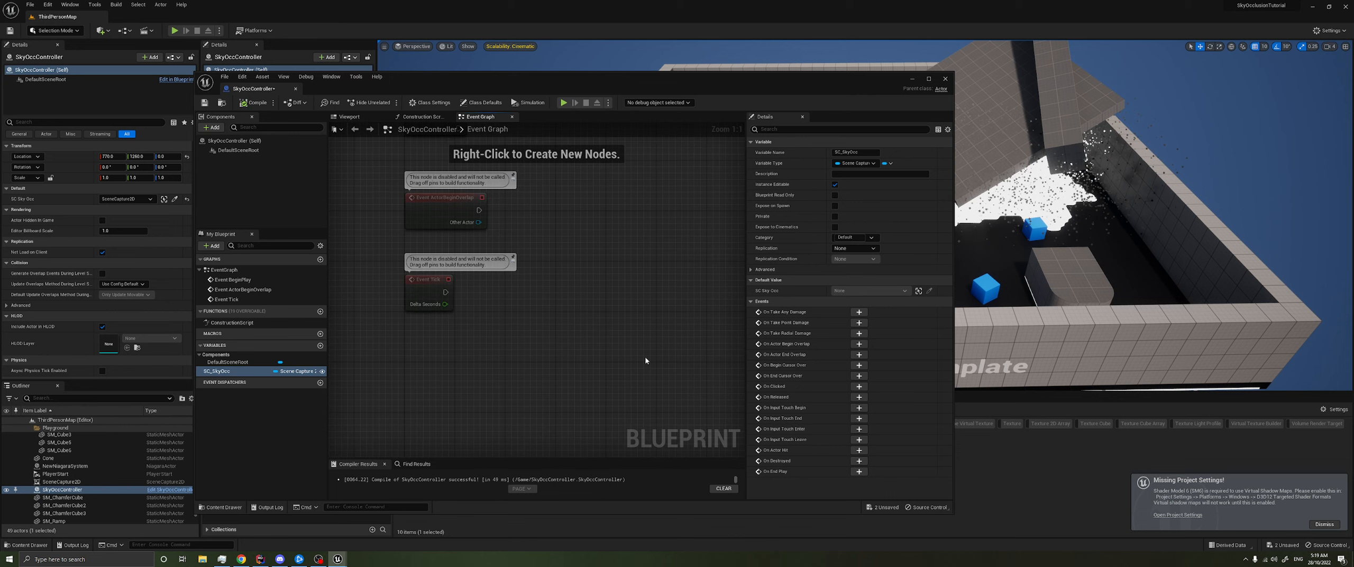
left_click_drag(953, 344, 1193, 349)
right_click_drag(625, 308, 570, 314)
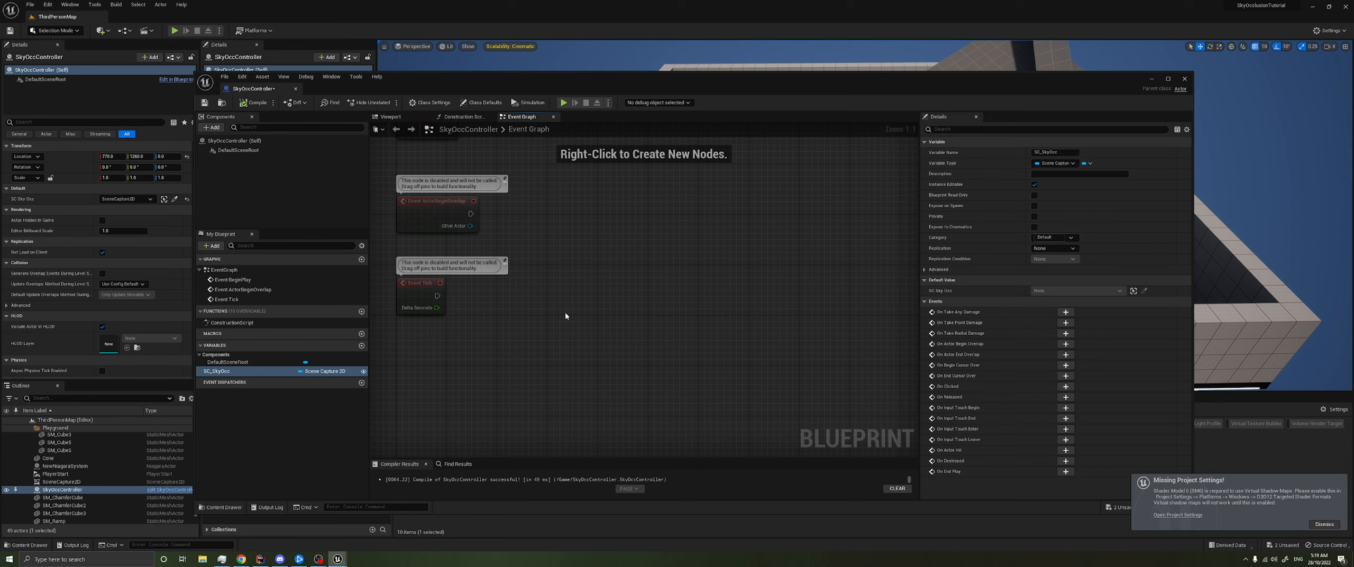
right_click_drag(573, 312, 562, 310)
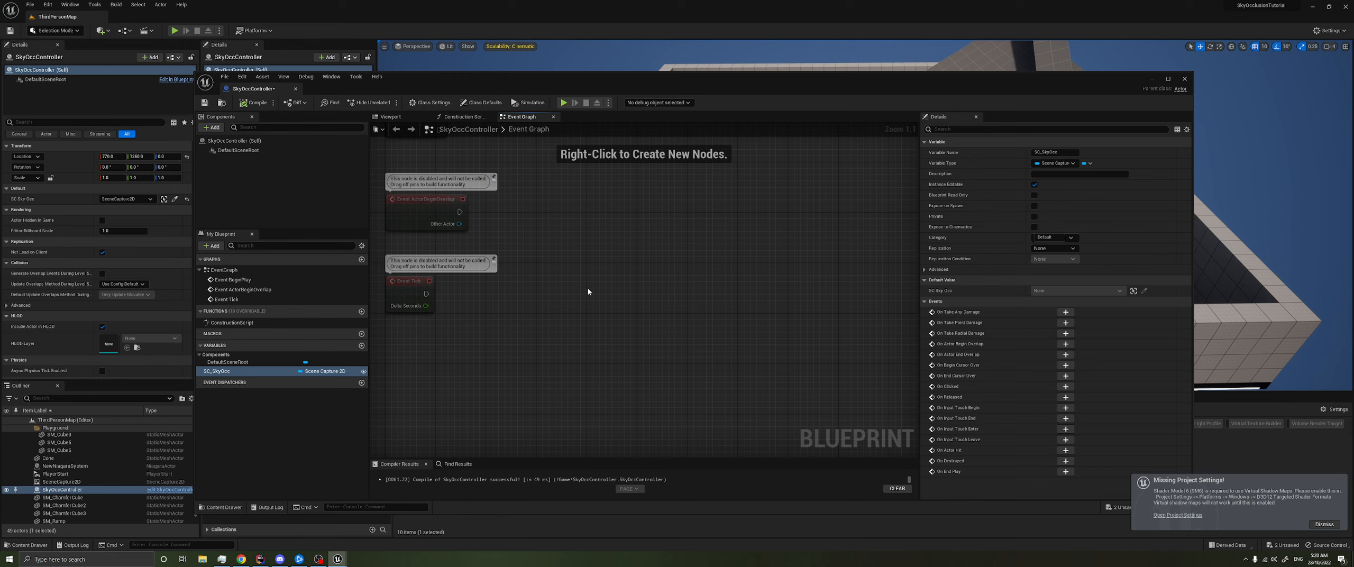
right_click_drag(585, 300, 527, 303)
right_click_drag(431, 301, 448, 288)
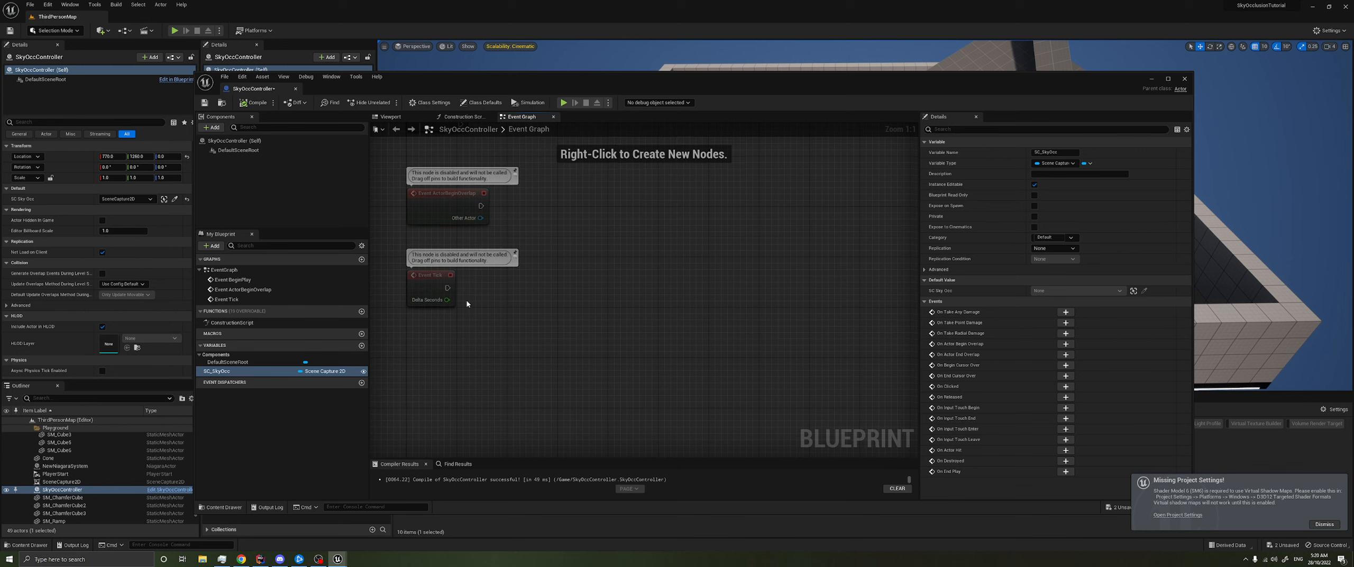
- Add a Get Player Camera Manager node below Event Tick and feed its return value into a Get Camera Location node
right_click(473, 335)
type("get player cam")
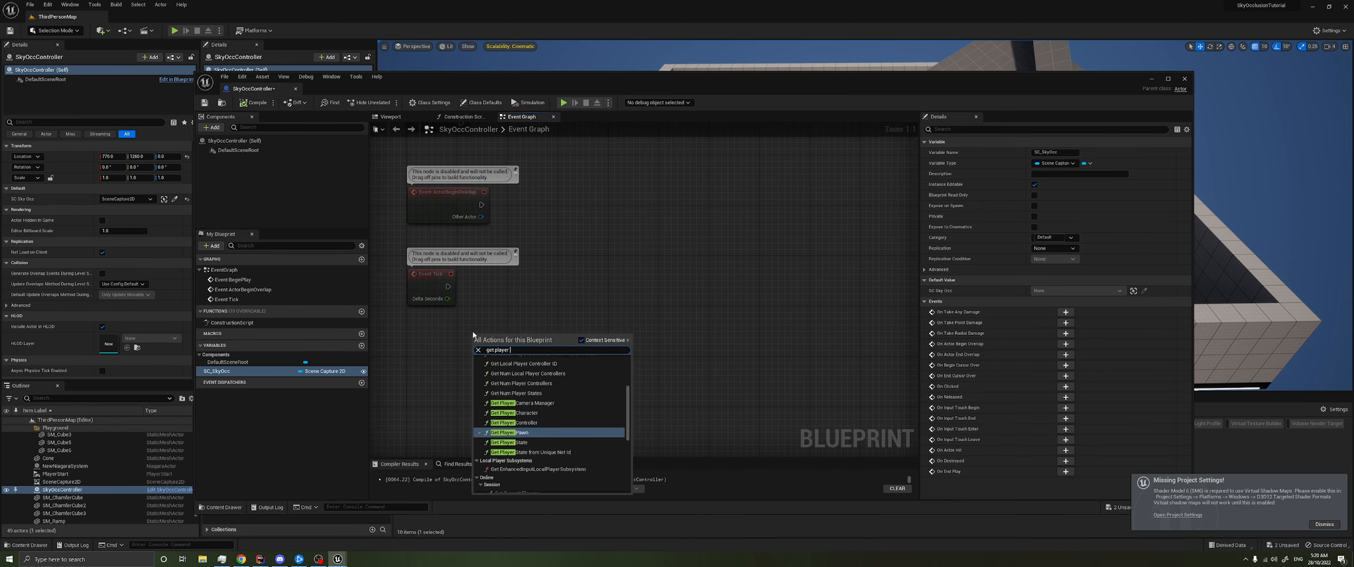
key("Return")
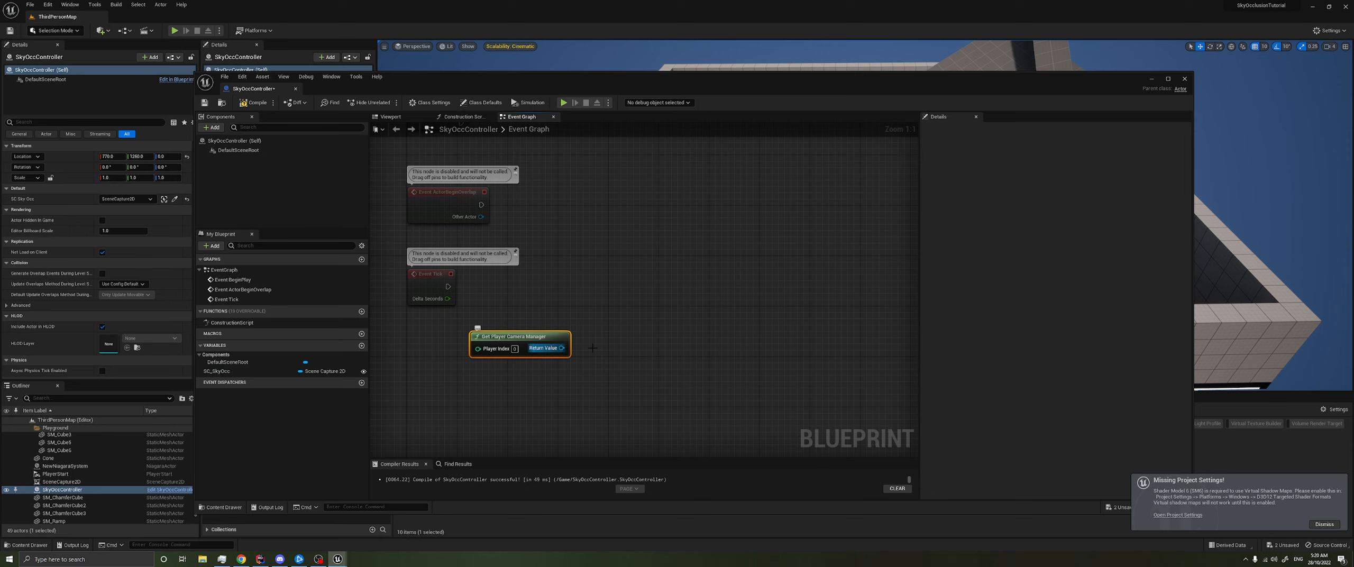
left_click_drag(561, 347, 642, 345)
type("get camera loc")
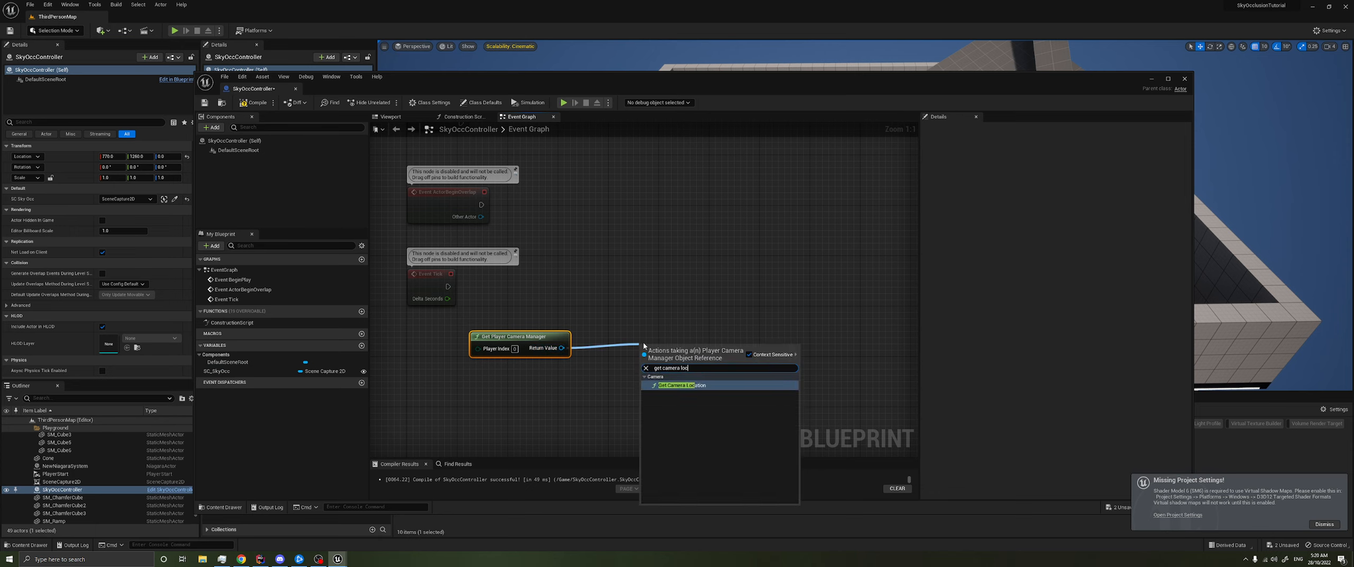
key("Return")
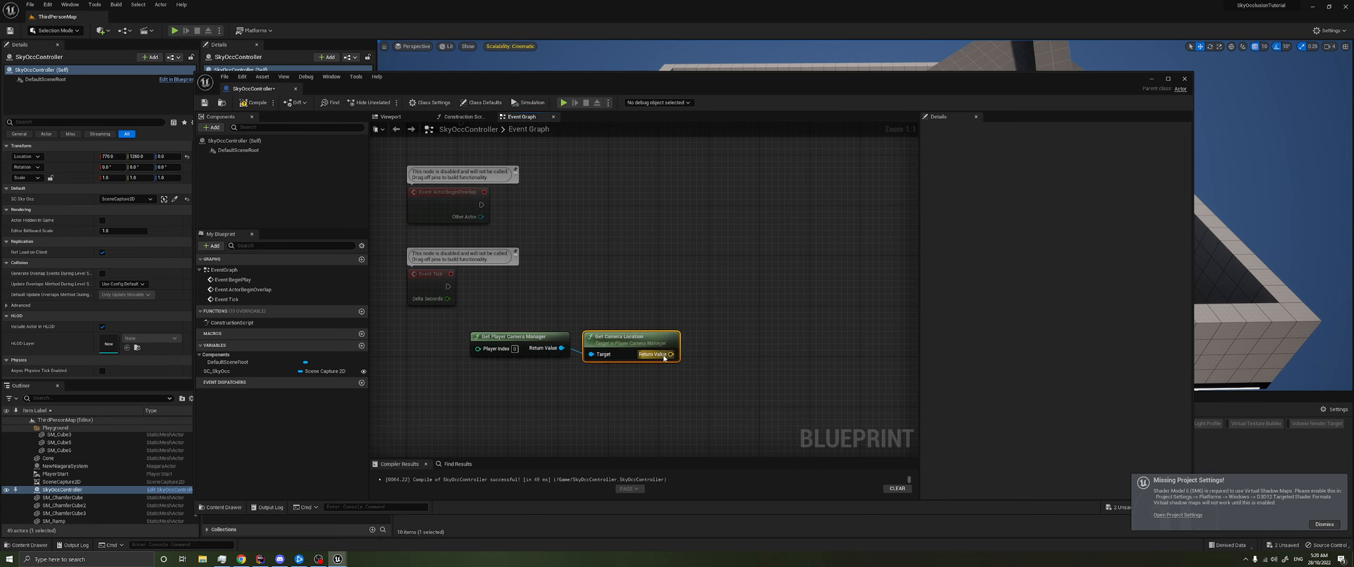
- Split the camera location with a Break Vector node and arrange the camera nodes in a row below Event Tick
type("break")
left_click_drag(666, 355, 738, 341)
key("Return")
left_click_drag(516, 396, 665, 341)
right_click_drag(653, 297, 690, 286)
mouse_move(587, 388)
right_mouse_down()
mouse_move(557, 381)
mouse_move(585, 386)
right_mouse_up()
left_click(557, 380)
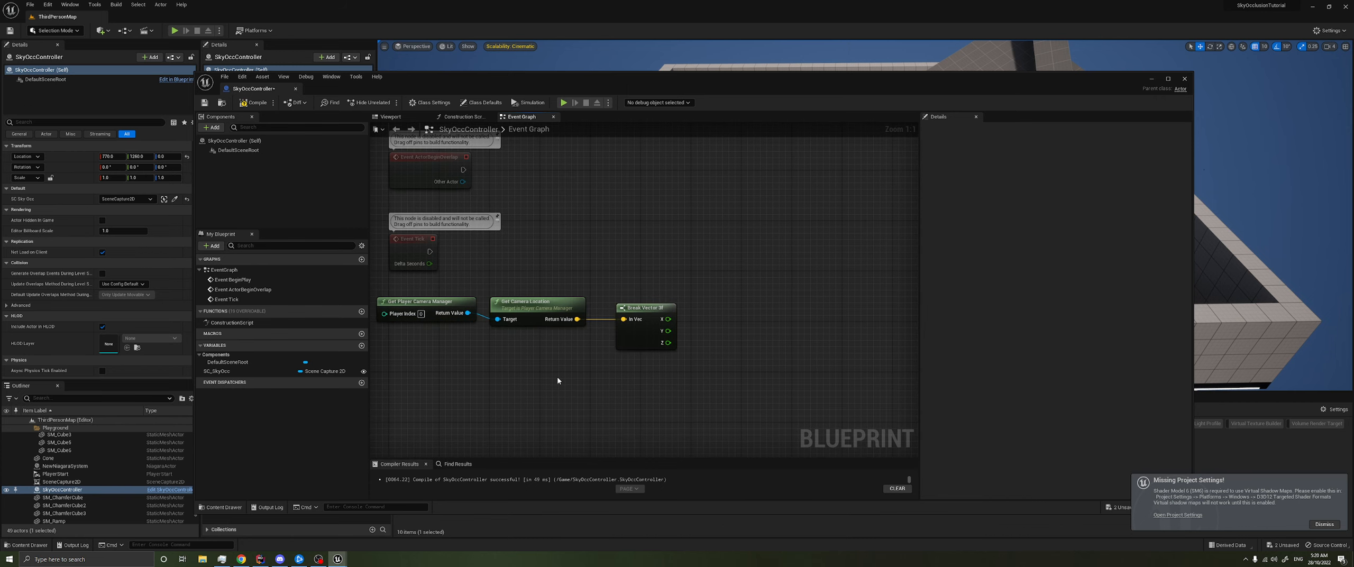
- Add a getter for SC_SkyOcc below the camera nodes and connect it to a Get Actor Location node
right_click(514, 391)
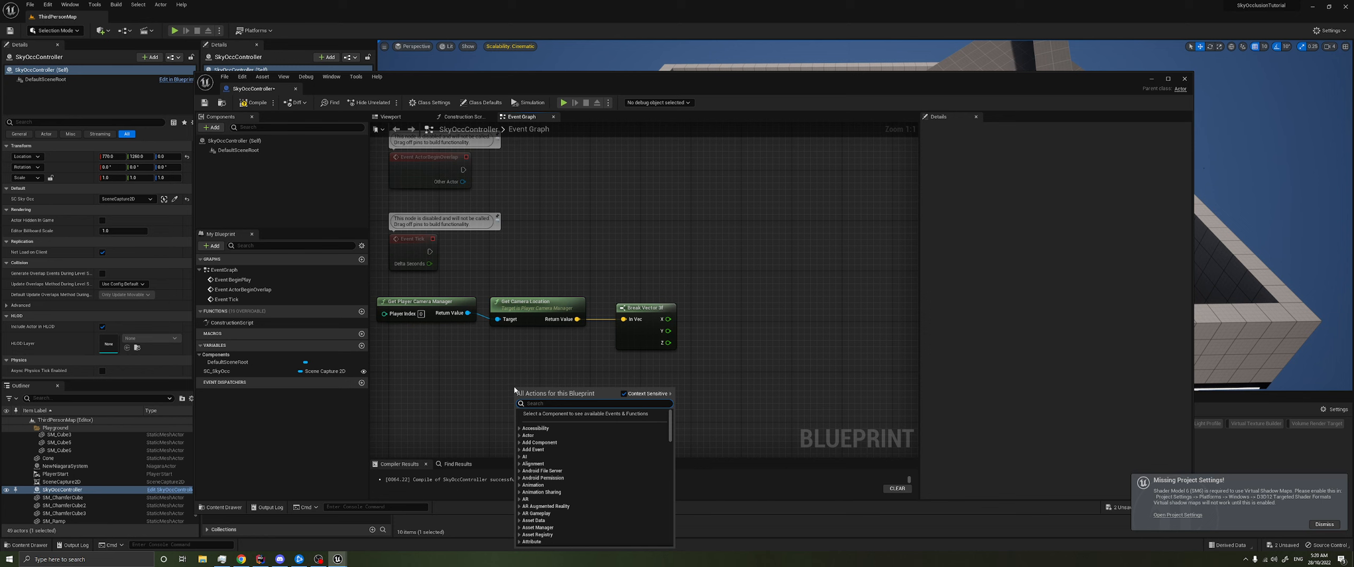
left_click(217, 371)
left_click_drag(217, 371, 573, 377)
left_click(481, 385)
type("get actor loc")
key("Return")
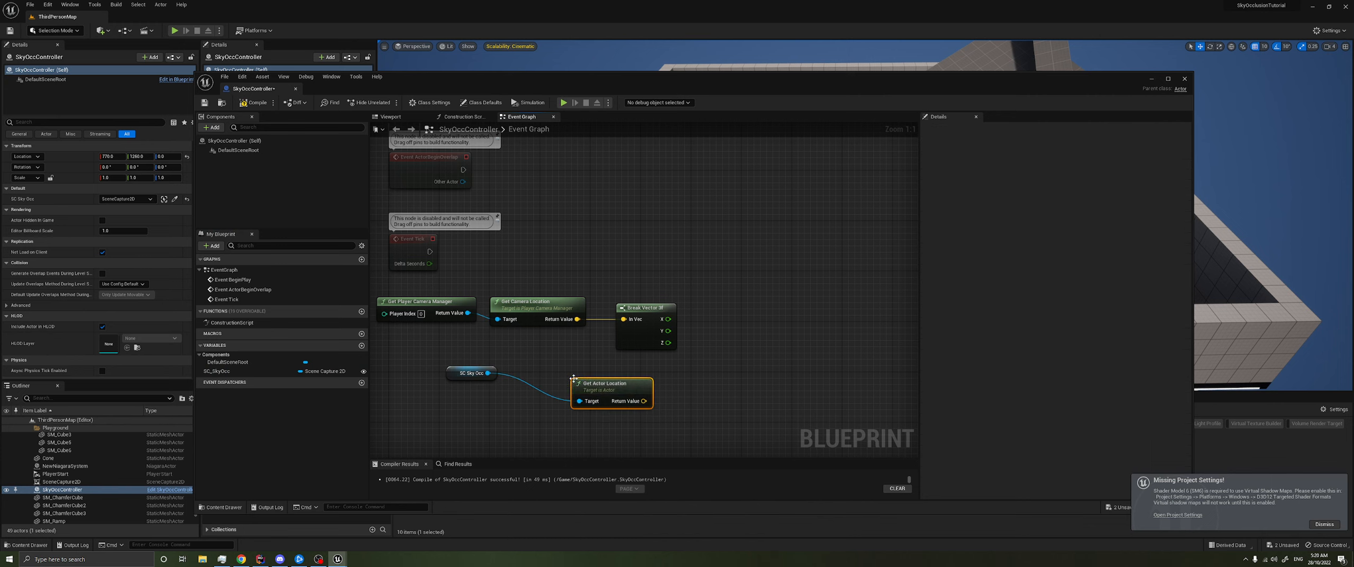
- Split the scene capture's actor location with a Break Vector node and align this row under the camera nodes
left_click_drag(644, 401, 689, 399)
type("break")
key("Return")
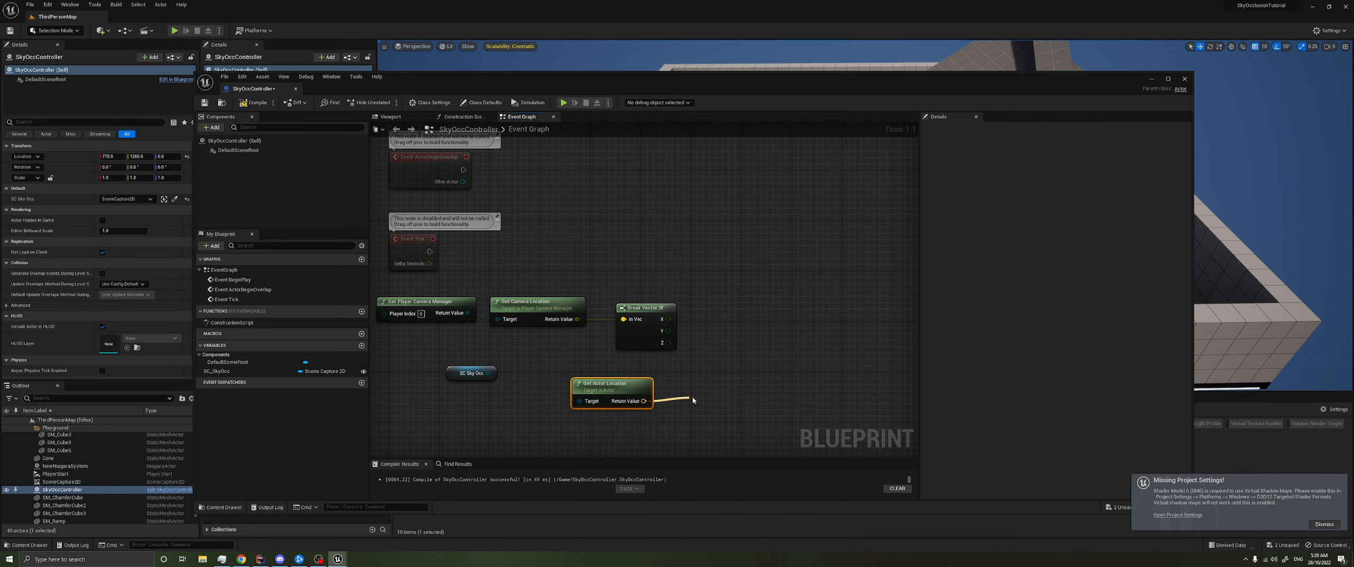
left_click_drag(601, 443, 715, 400)
left_click_drag(715, 401, 641, 373)
left_click(621, 421)
left_click_drag(534, 429, 520, 433)
left_click_drag(438, 423, 655, 375)
left_click(751, 335)
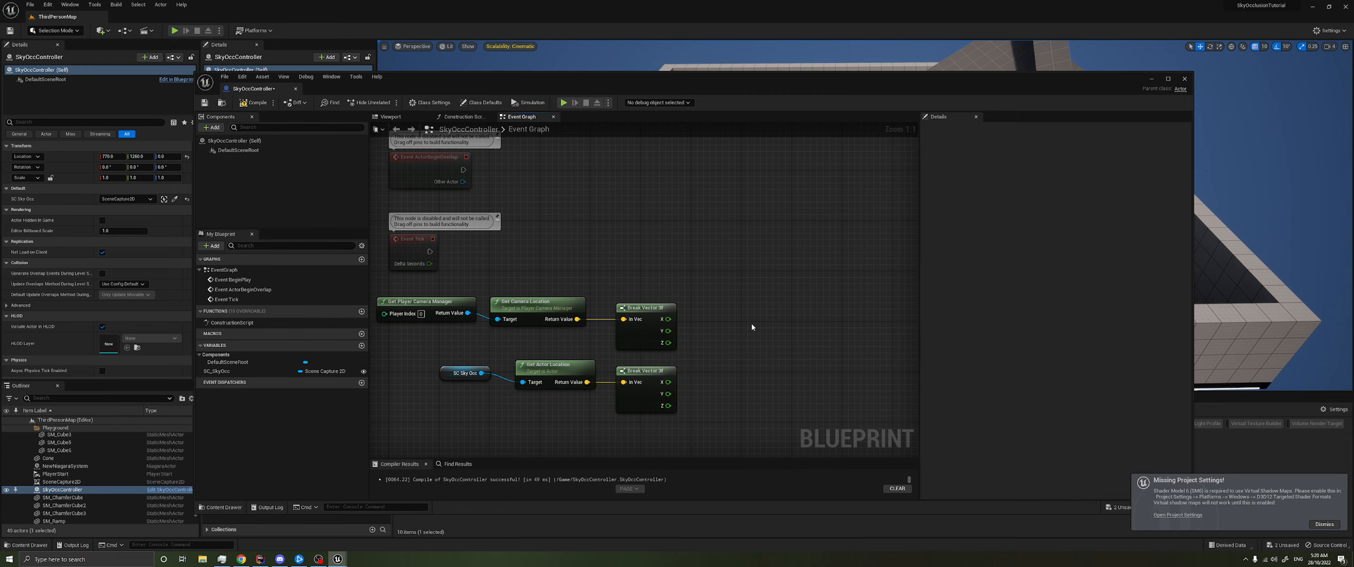
- Add a Make Vector node combining the camera location's X and Y with the scene capture location's Z
right_click_drag(738, 324, 722, 325)
right_click(722, 325)
type("make vector")
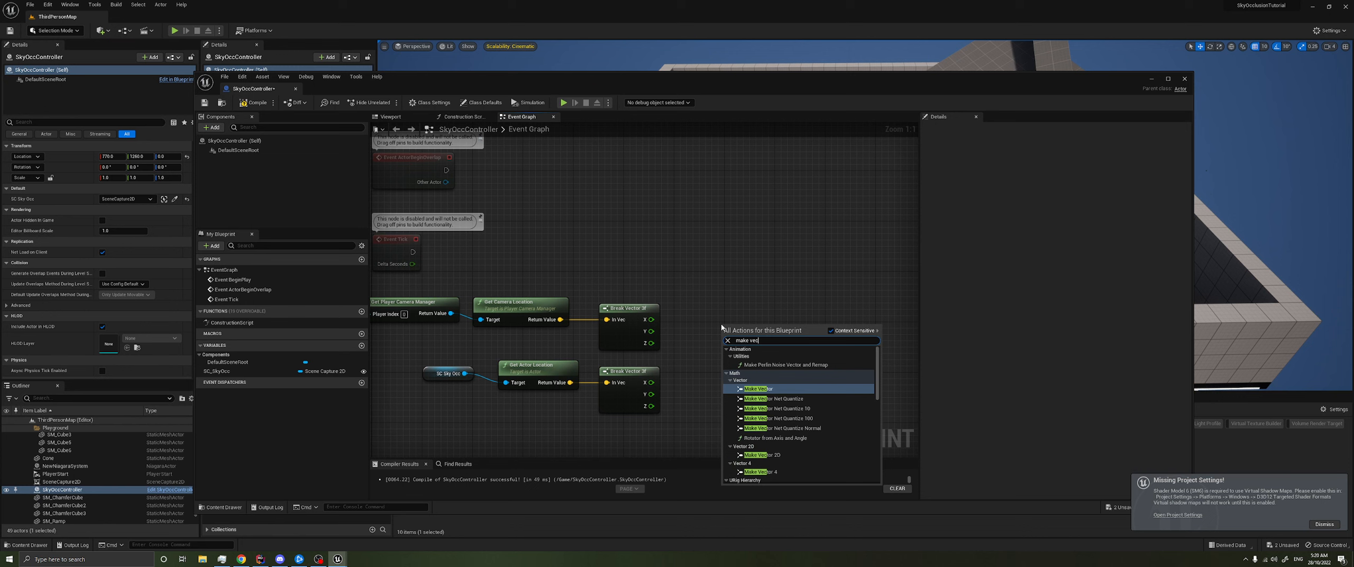
key("Return")
left_click_drag(651, 320, 726, 363)
left_click_drag(757, 330, 726, 317)
right_click_drag(764, 272, 640, 306)
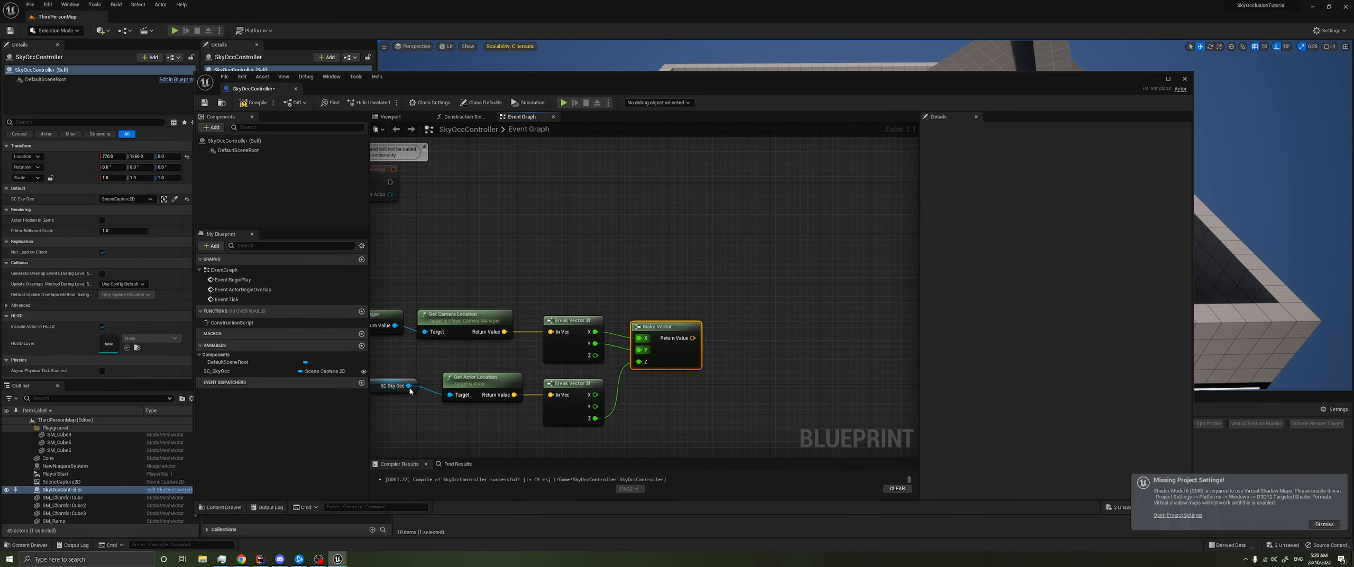
- Add a Set Actor Location node targeting SC_SkyOcc and place it clear of the Make Vector node
left_click_drag(409, 385, 686, 257)
type("set actor loca")
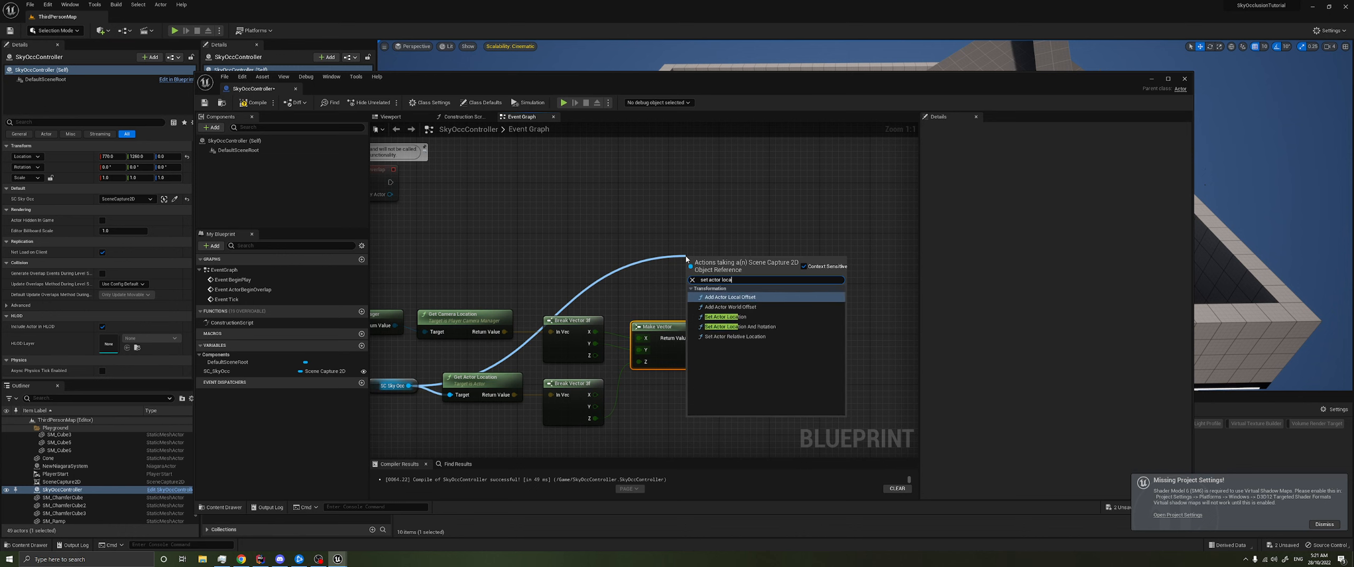
key("Down")
key("Down")
key("Return")
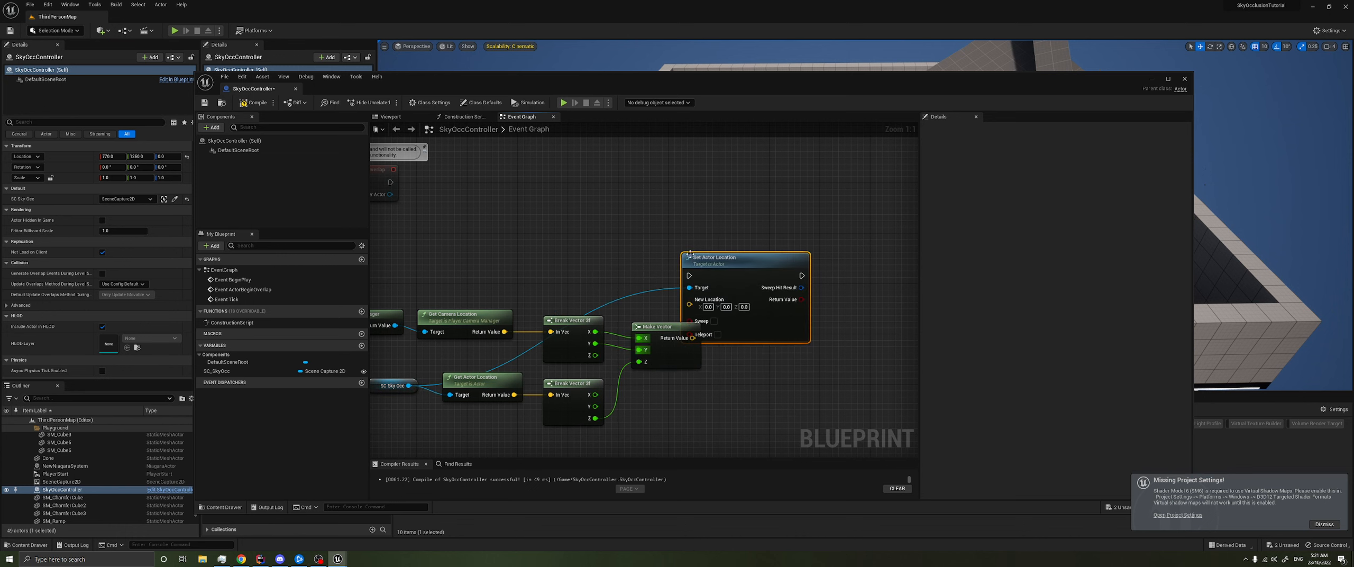
left_click_drag(759, 264, 822, 264)
- Wire the Make Vector result into Set Actor Location's New Location and run the node from Event Tick
left_click_drag(692, 338, 752, 299)
right_click_drag(637, 278, 730, 282)
left_click_drag(450, 267, 845, 279)
right_click_drag(845, 279, 635, 315)
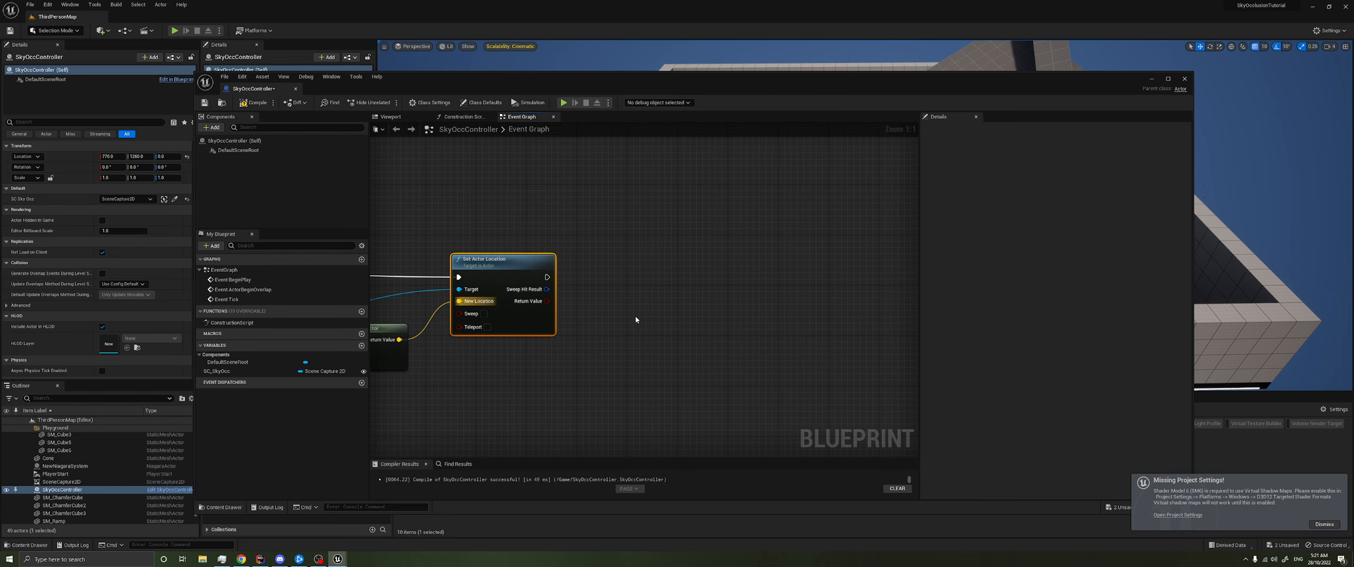
- Add a Set Vector Parameter Value node beside Set Actor Location, with collection MPC_SkyOcc and parameter name SCPosition
right_click(589, 292)
type("set vector para")
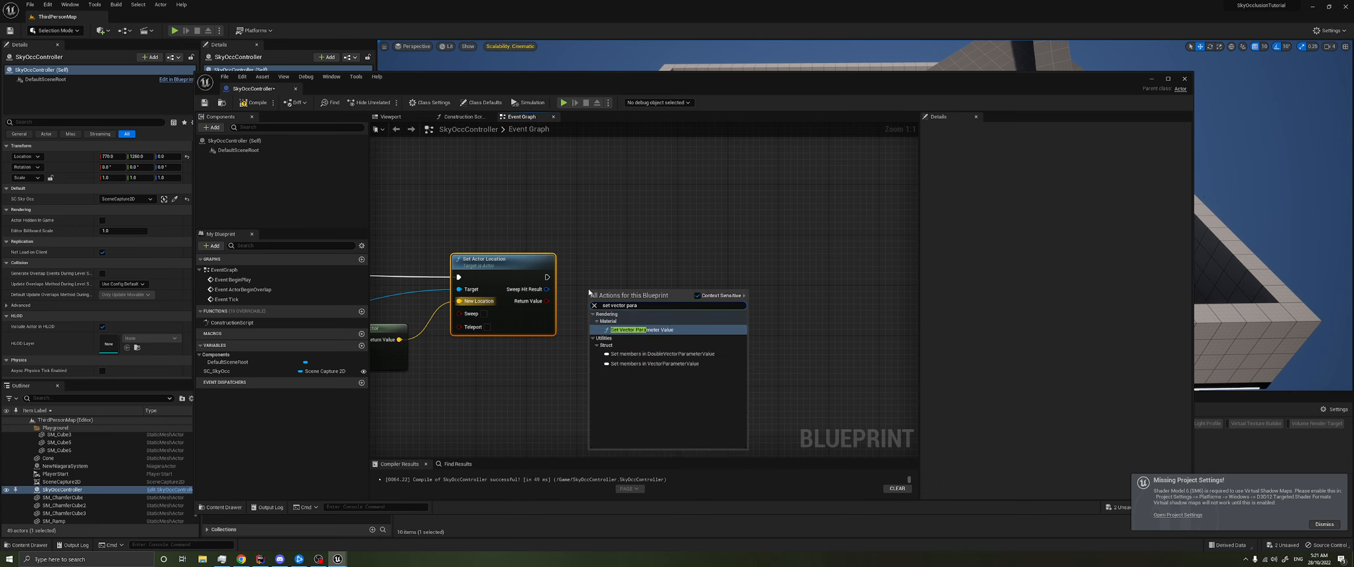
key("Return")
left_click_drag(630, 291, 660, 277)
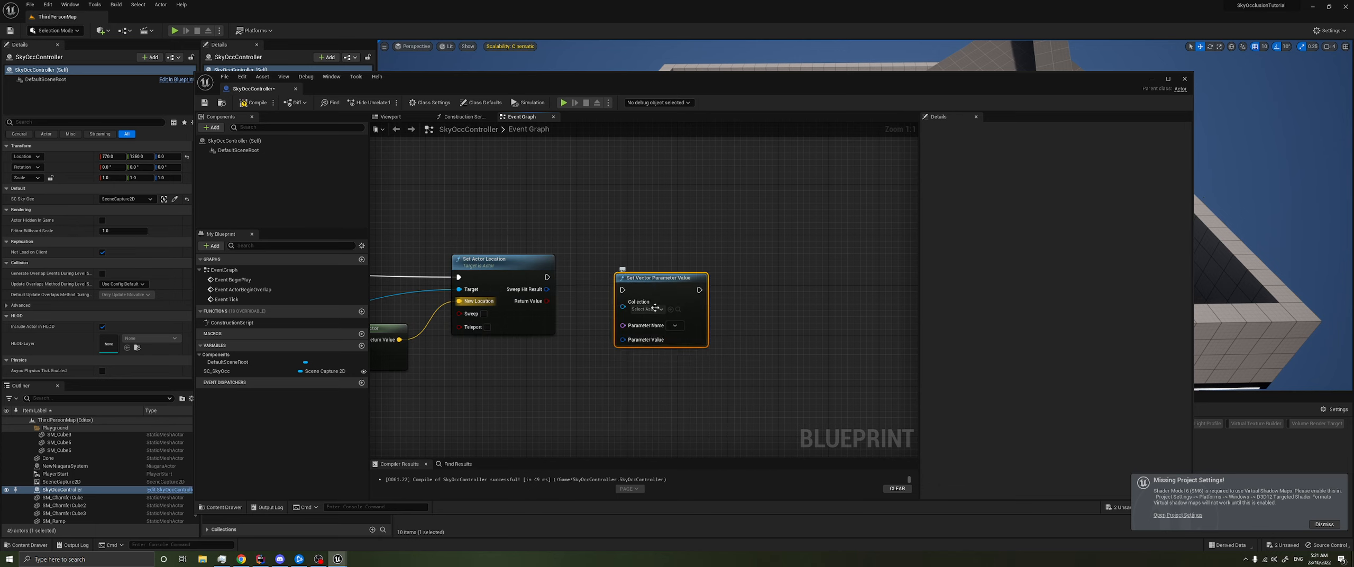
left_click(657, 309)
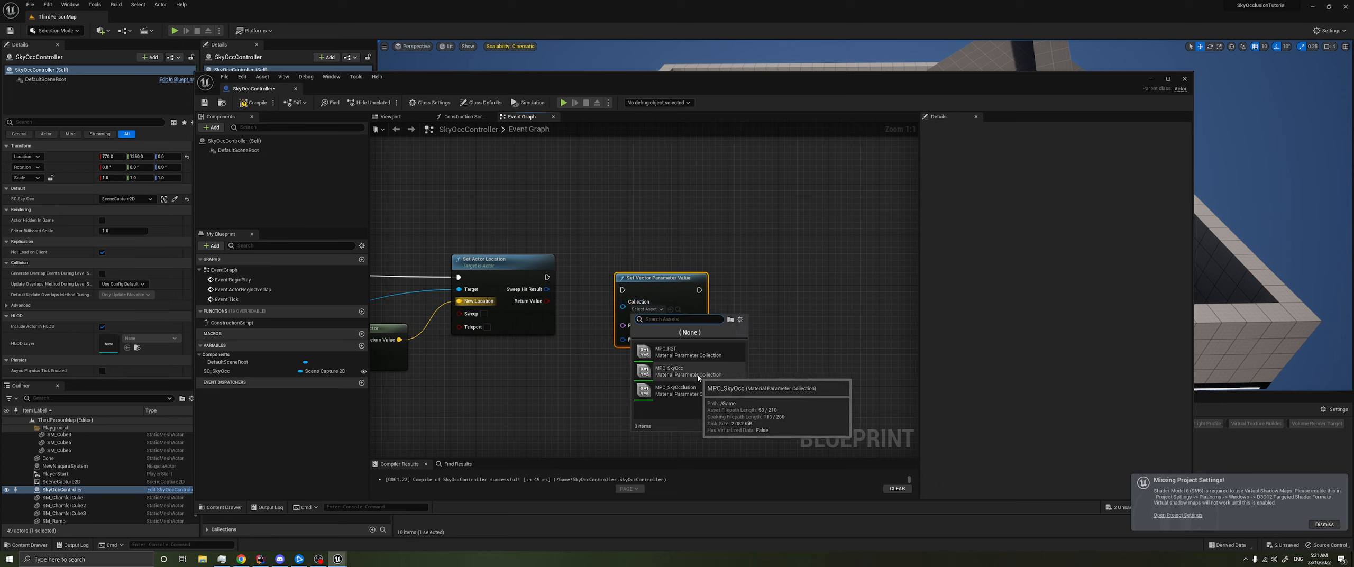
left_click(677, 370)
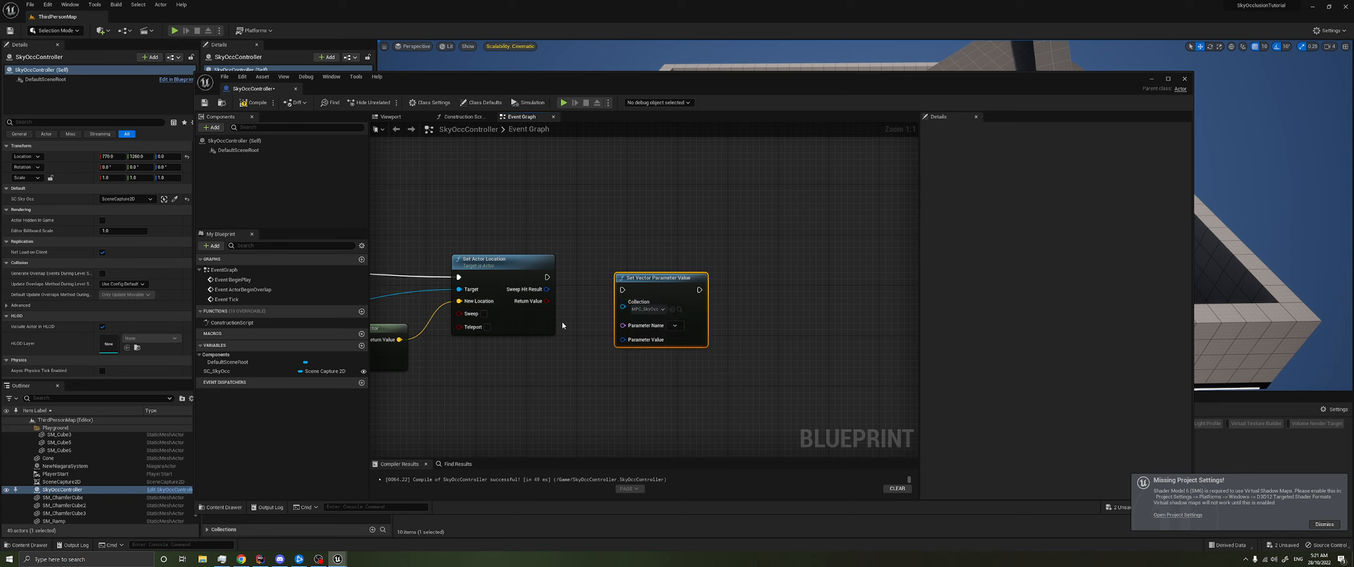
left_click(681, 335)
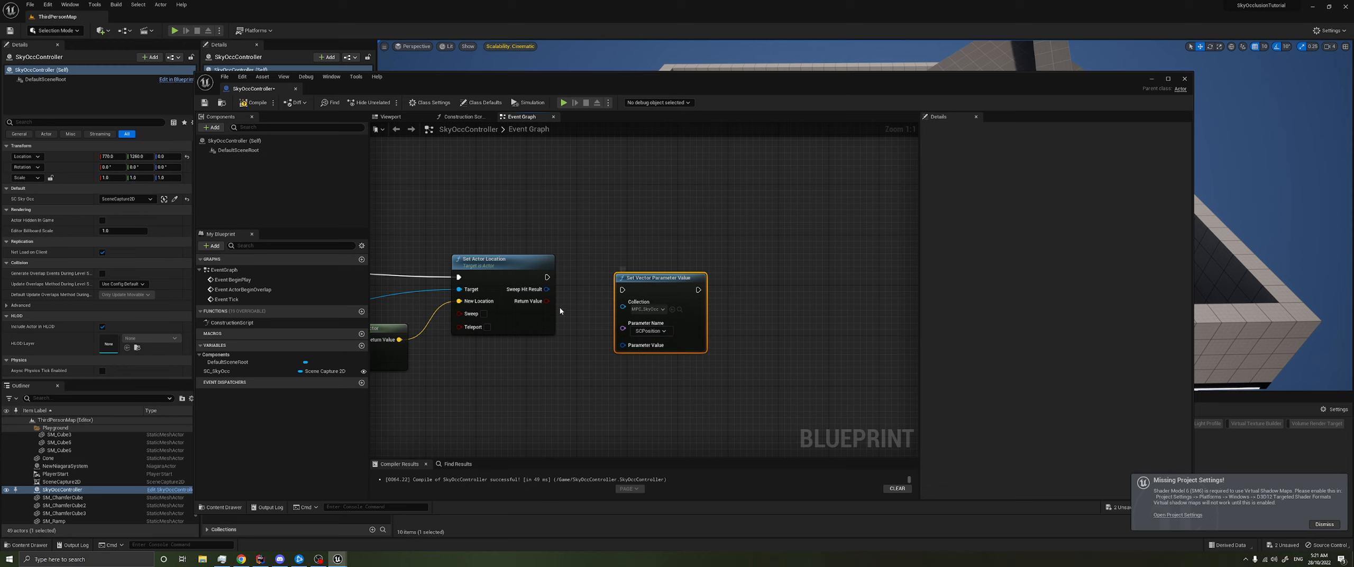
- Run Set Vector Parameter Value after Set Actor Location, feed it the Make Vector result, move the conversion node below, and compile
left_click_drag(547, 277, 616, 263)
right_click_drag(508, 324, 607, 314)
left_click_drag(499, 329, 704, 316)
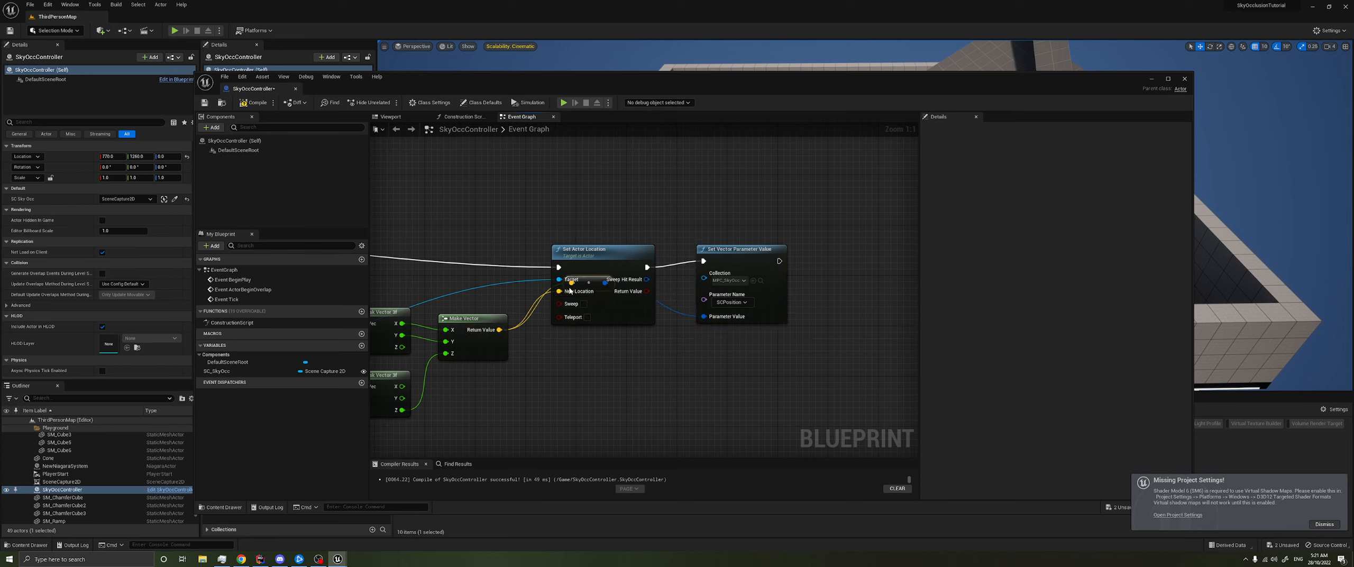
left_click_drag(589, 282, 595, 339)
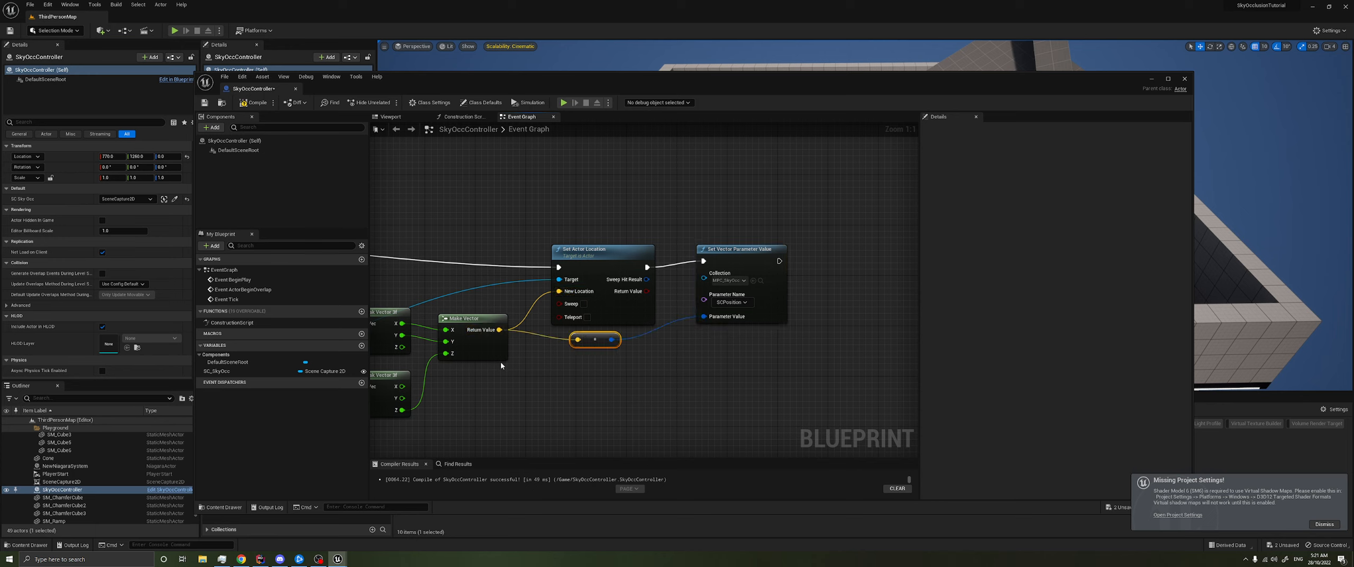
left_click(250, 102)
- Play the level and run the character around to check the sky occlusion mask, then stop the simulation
left_click(1154, 80)
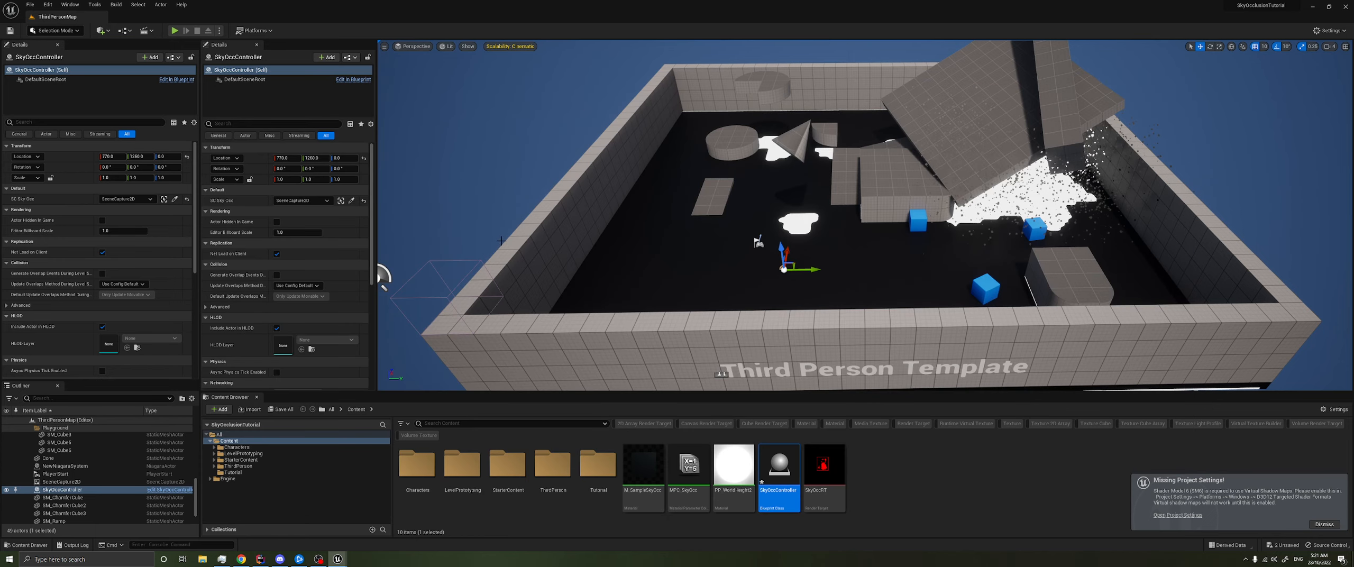
left_click(174, 30)
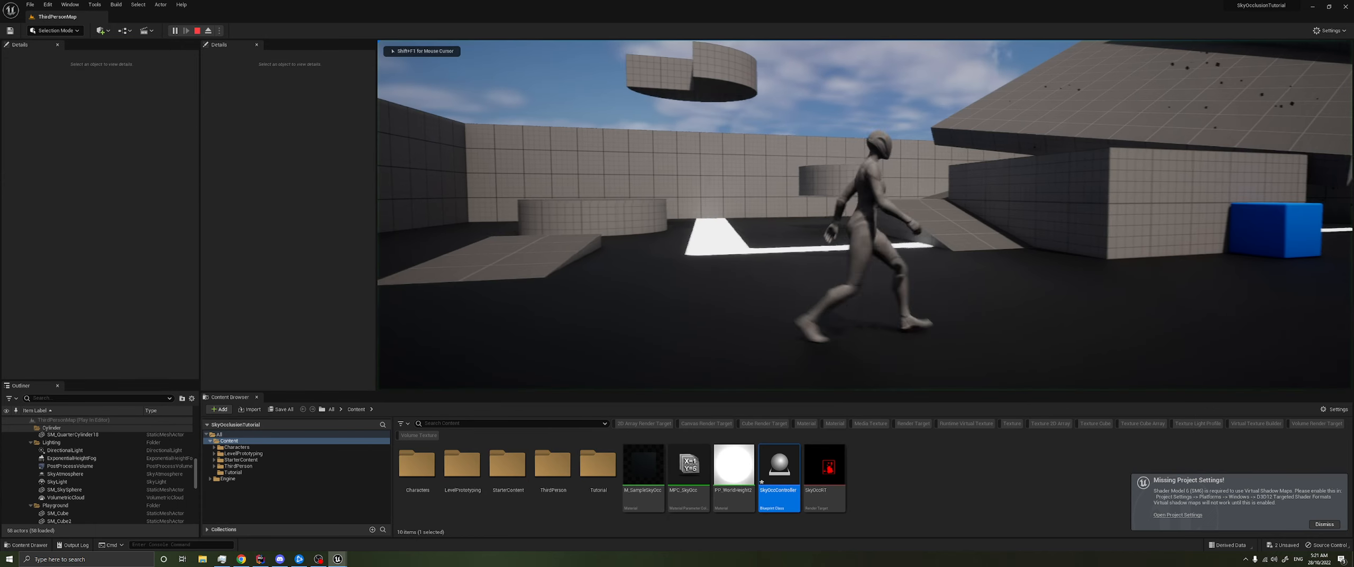
key("d")
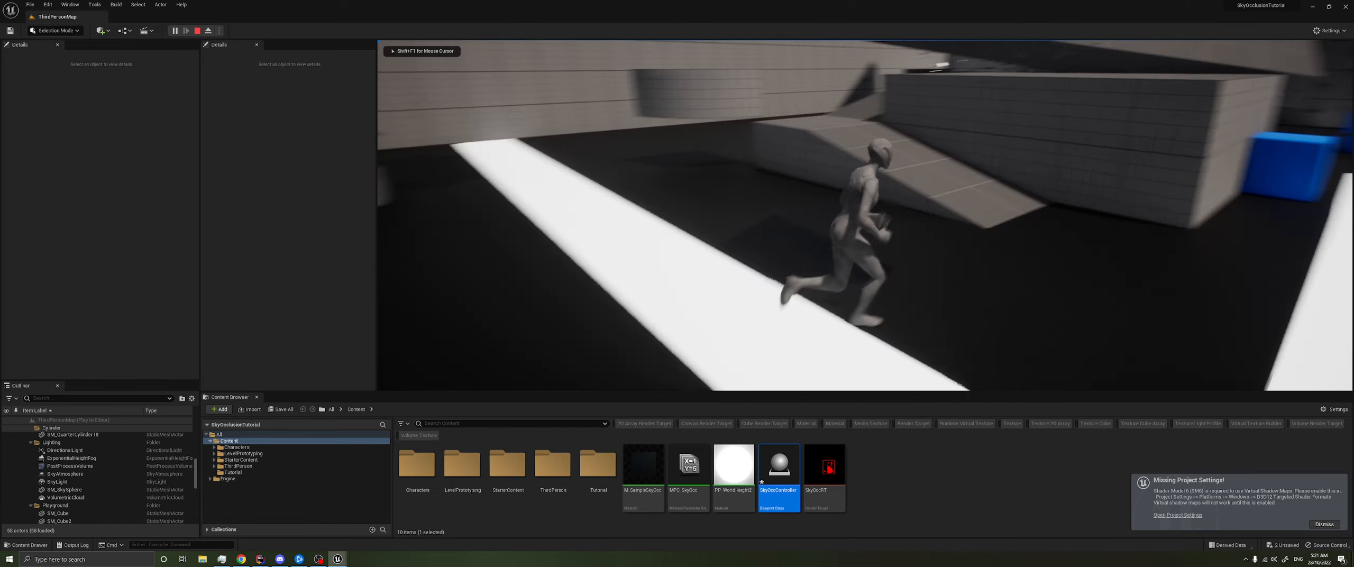
key("s")
key("w")
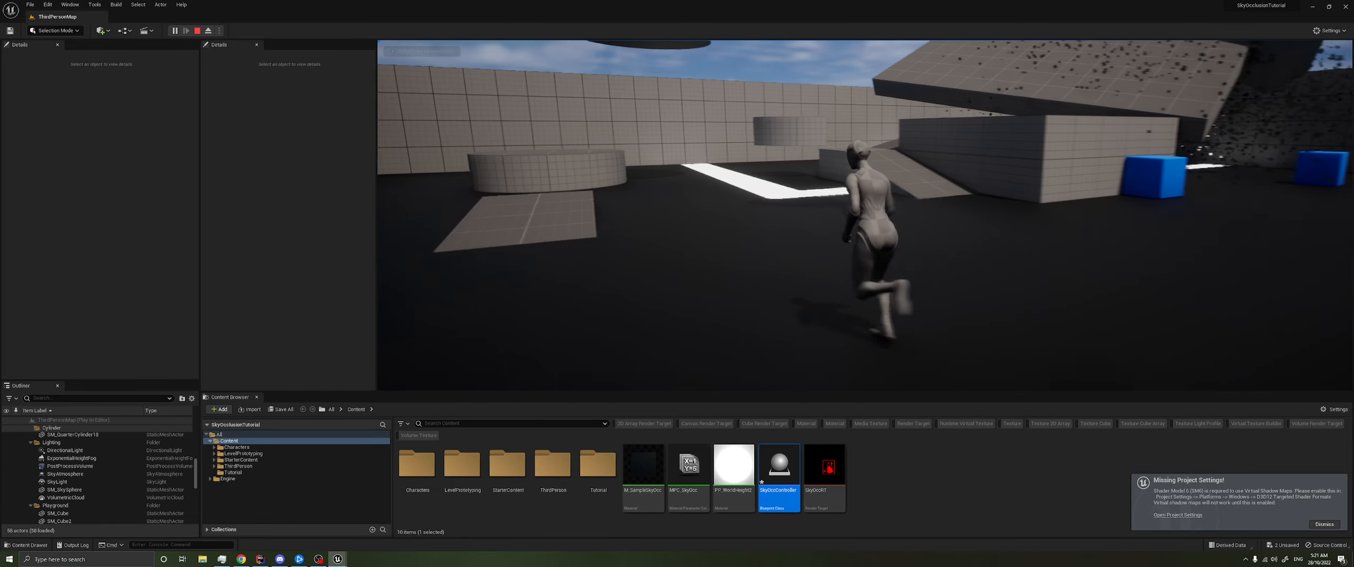
key("s")
key("d")
key("w")
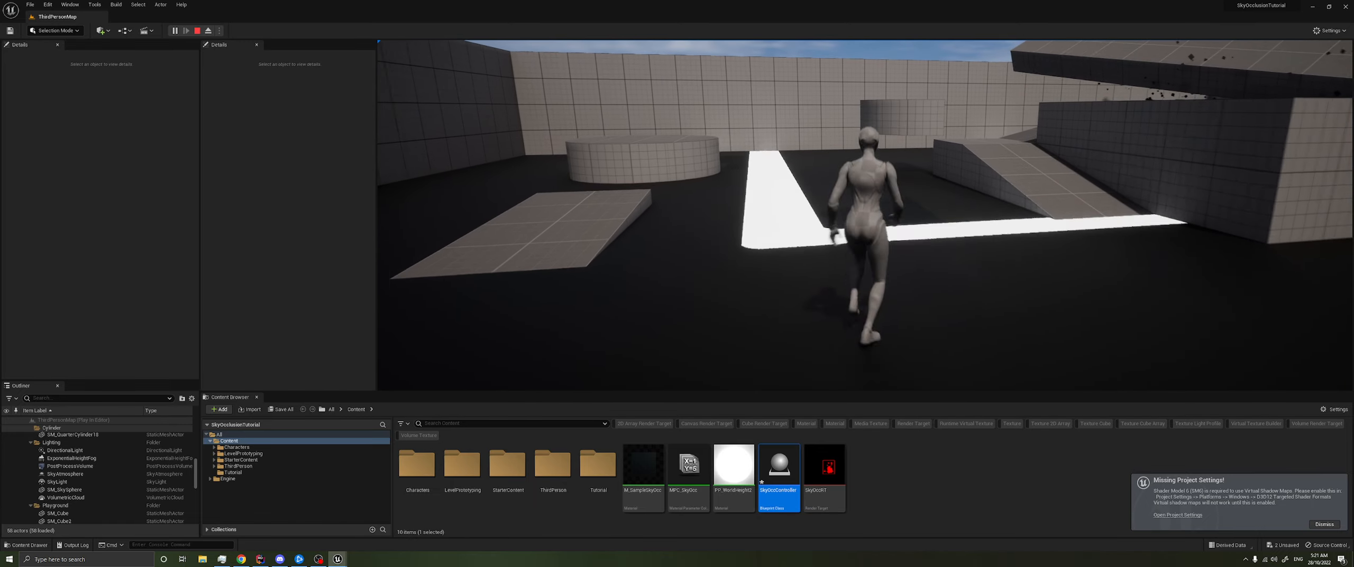
key("alt+Tab")
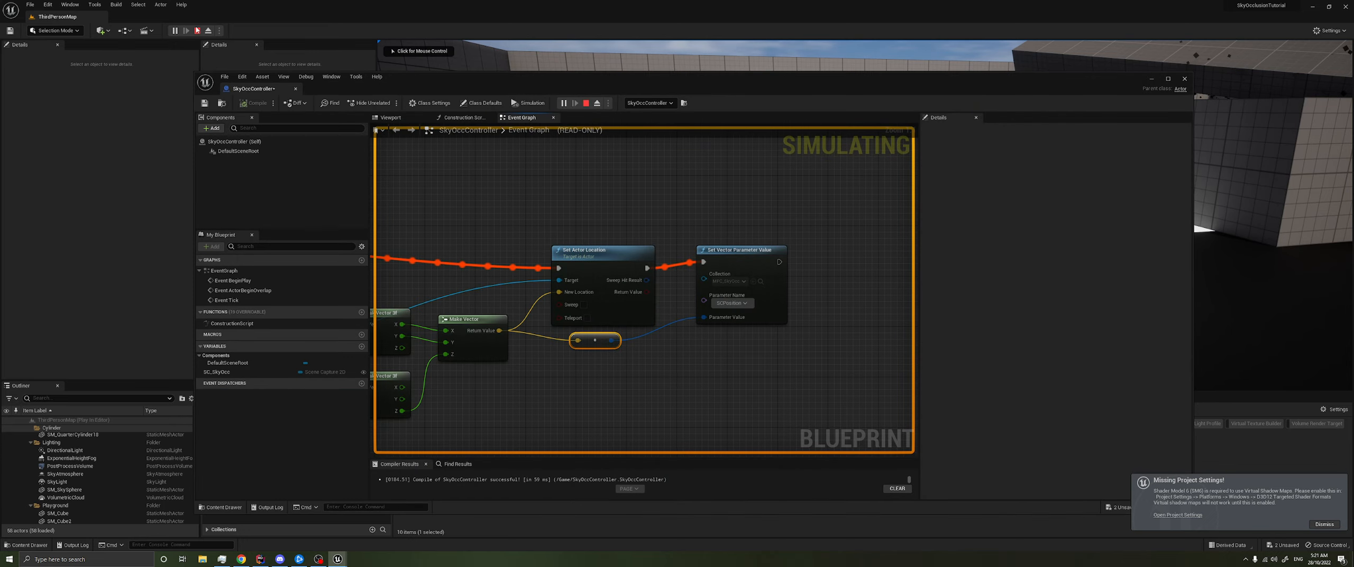
key("Escape")
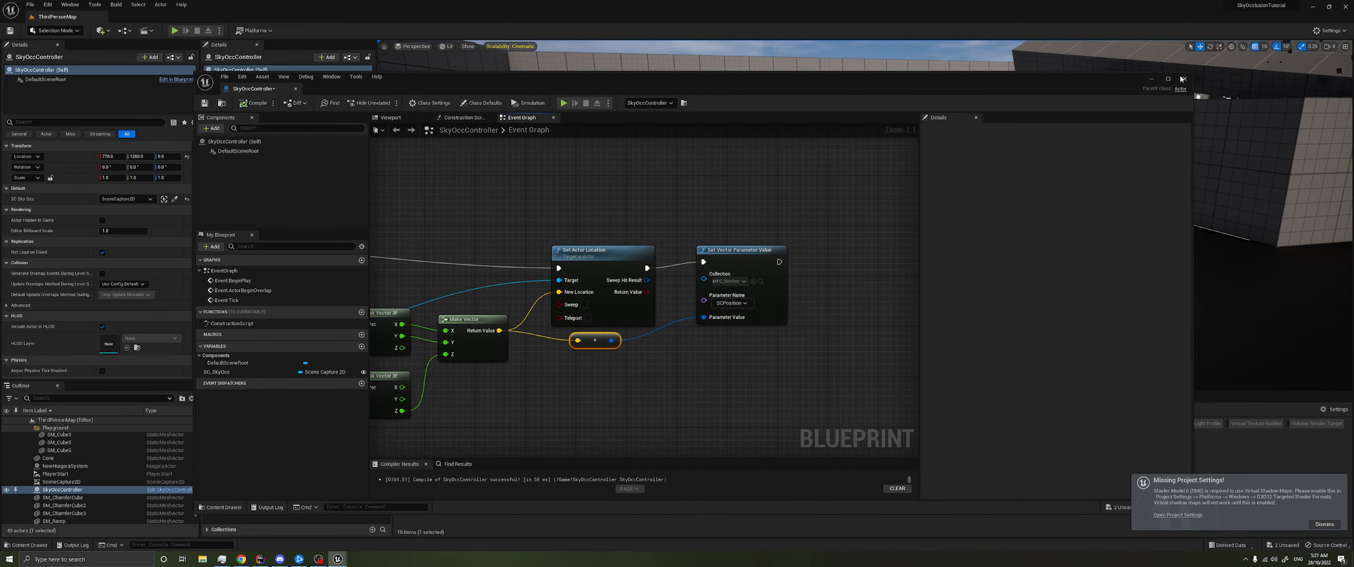
- Open the M_SampleSkyOcc material and add a Collection Parameter node below SC_CamPos
left_click(360, 20)
double_click(652, 505)
right_click_drag(809, 303, 945, 304)
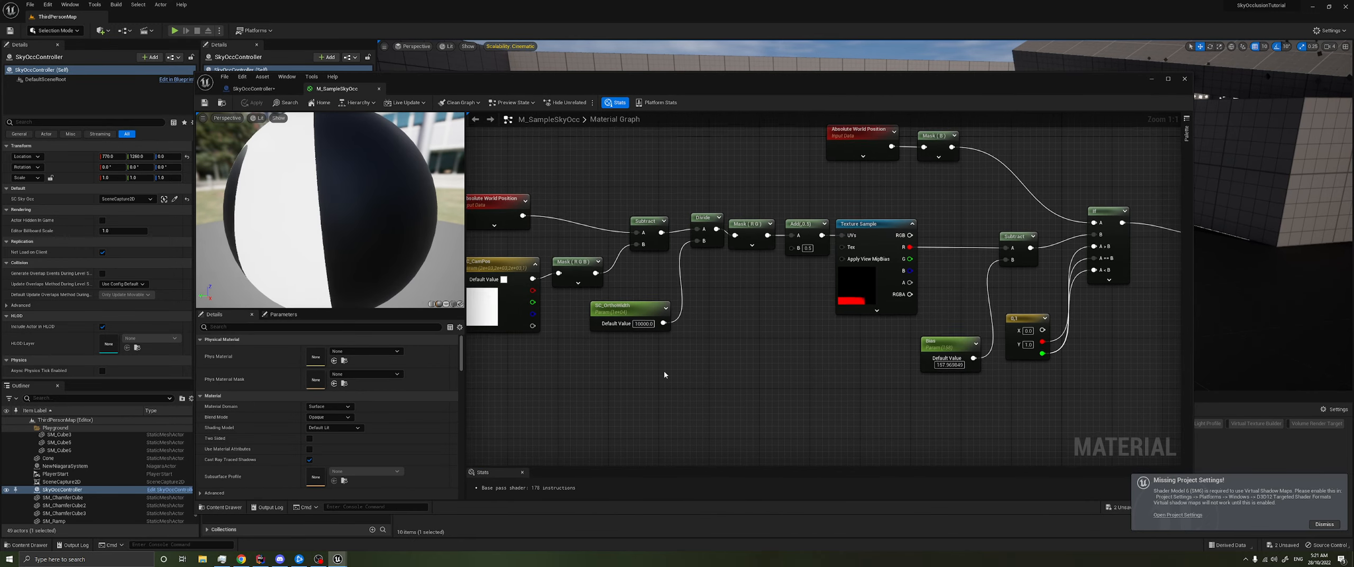
right_click_drag(643, 368, 795, 359)
left_click(618, 262)
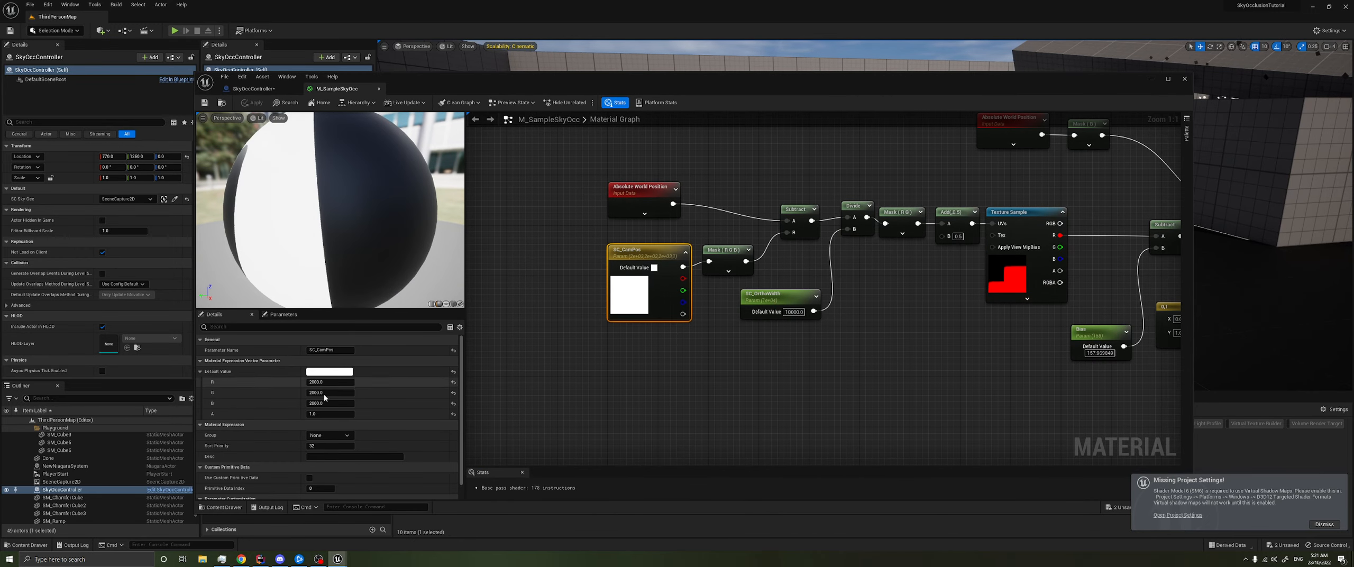
right_click_drag(576, 361, 628, 349)
right_click(629, 350)
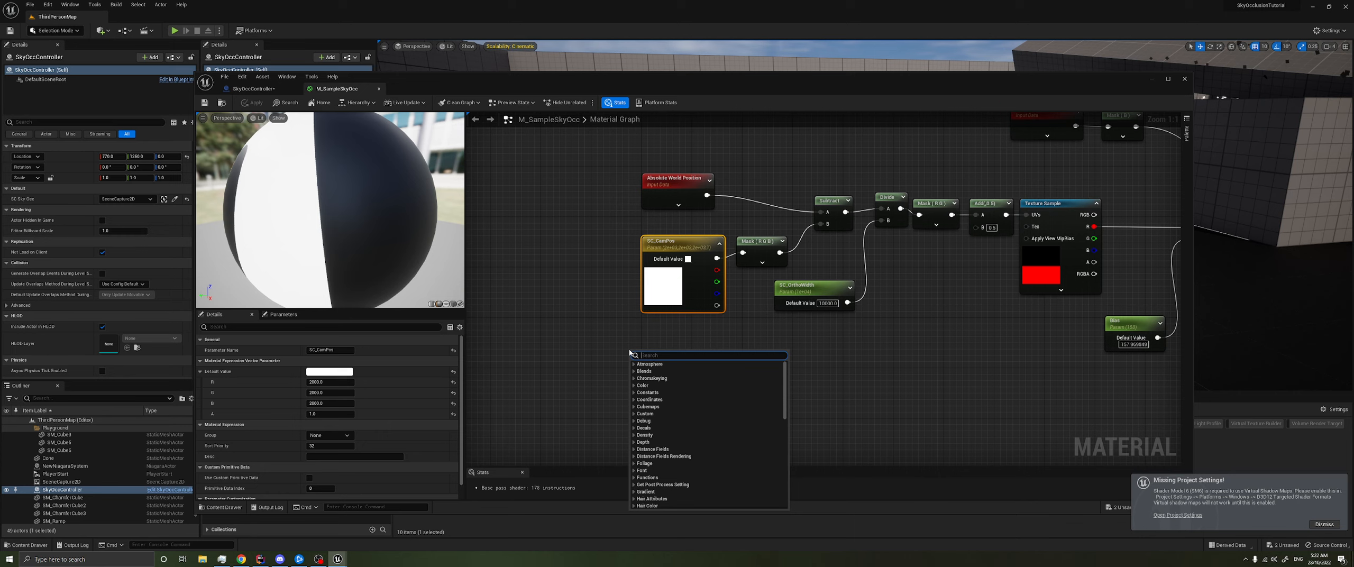
type("colle")
key("Return")
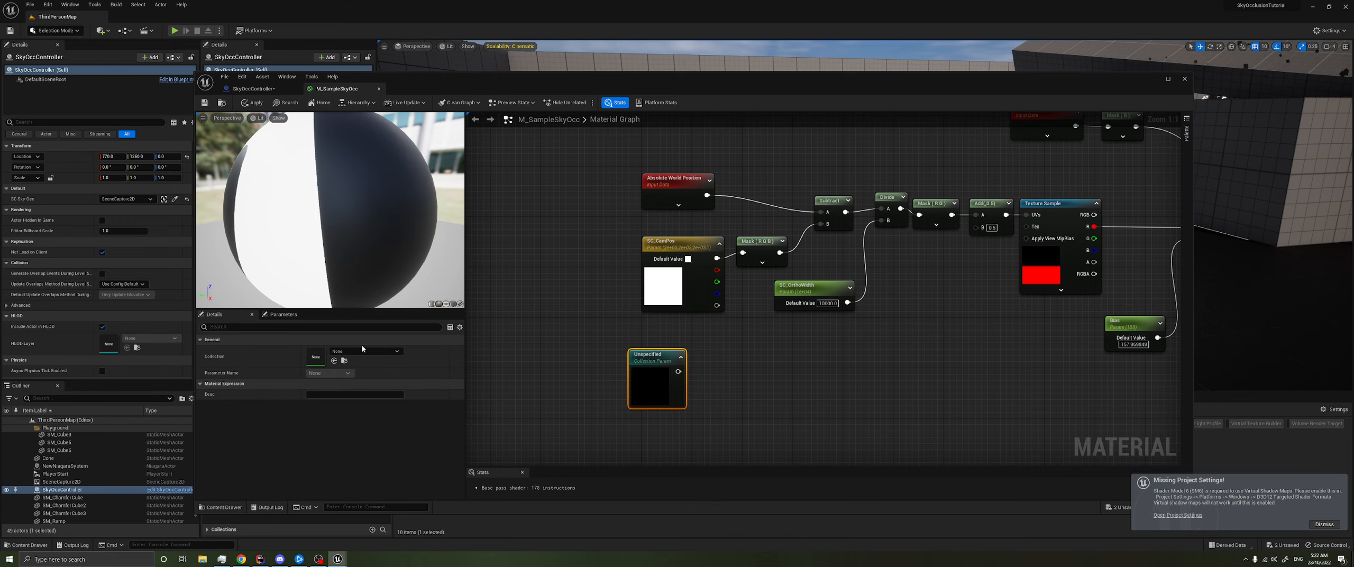
- Set the new node to SCPosition from MPC_SkyOcc, connect it to the Mask node in place of SC_CamPos, and save
left_click(363, 350)
left_click(385, 463)
left_click(329, 374)
left_click(319, 386)
left_click_drag(694, 378, 744, 253)
left_click_drag(678, 363, 691, 344)
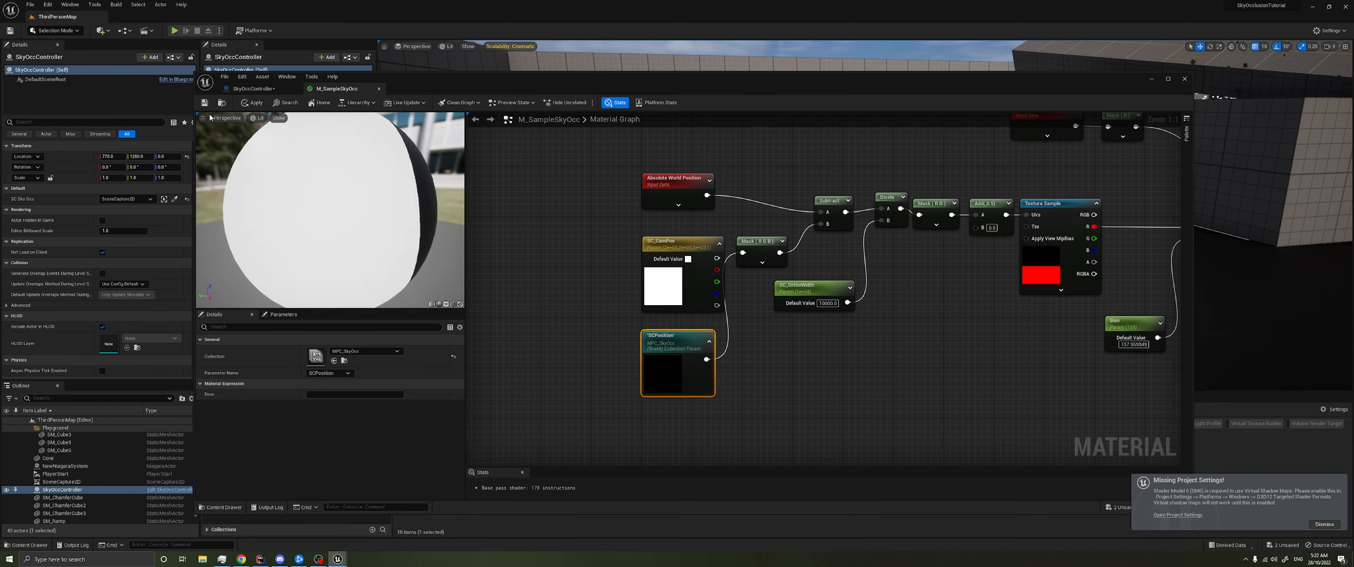
left_click(205, 103)
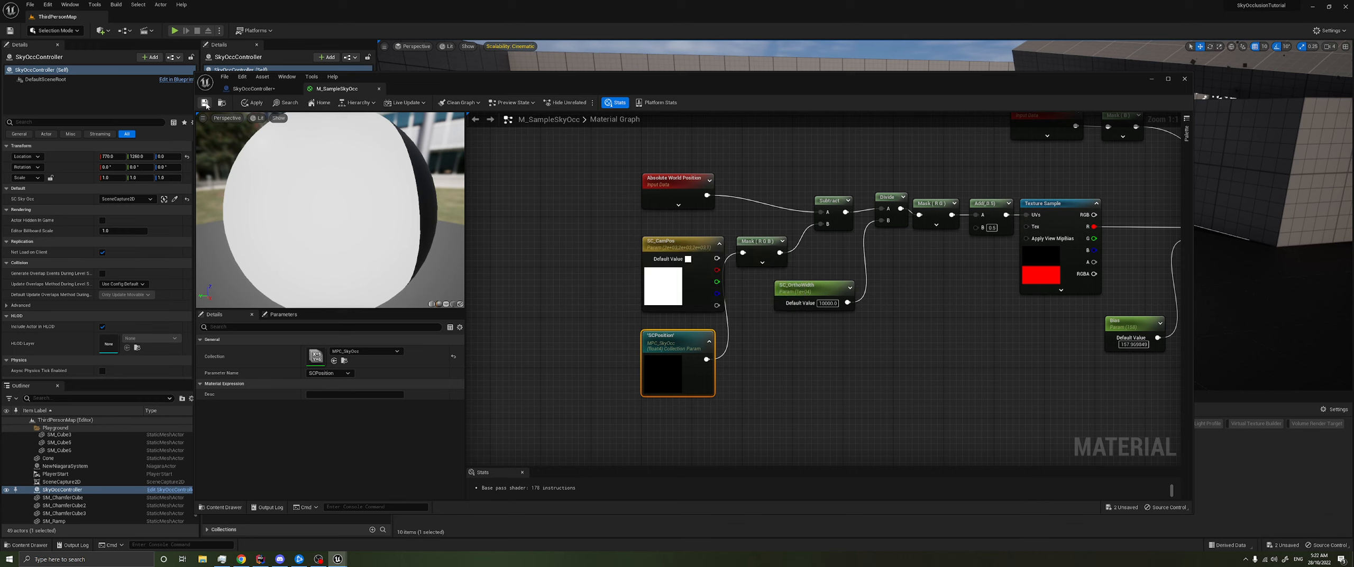
- Add a second Collection Parameter node below the SC_OrthoWidth parameter
right_click(777, 350)
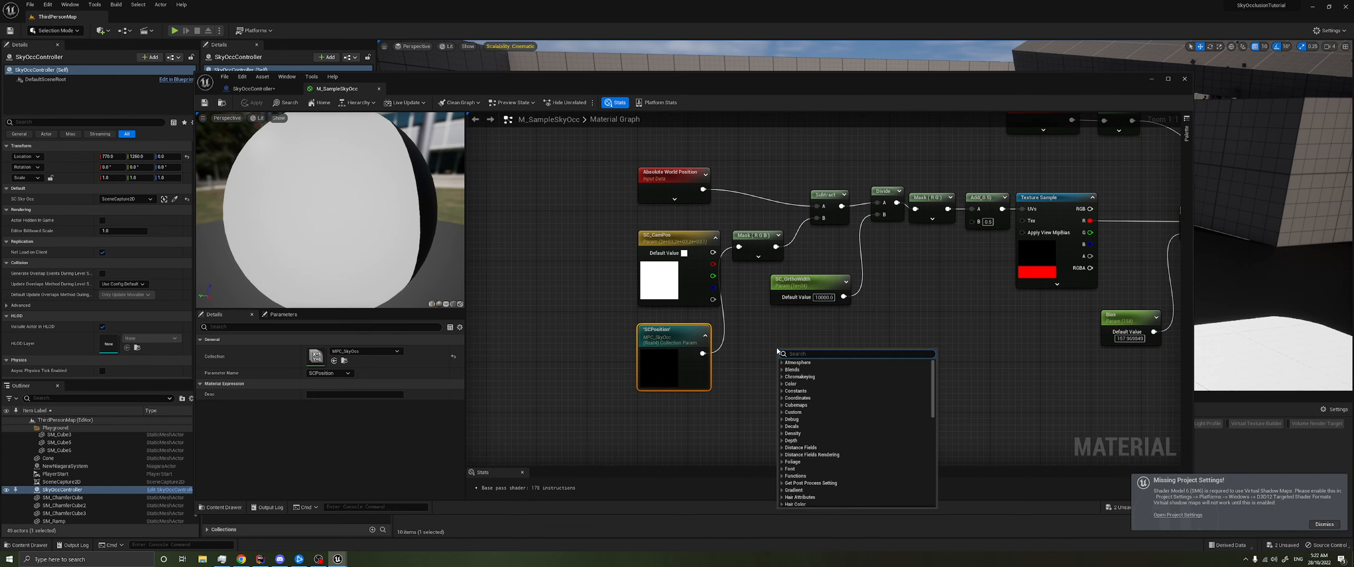
type("para")
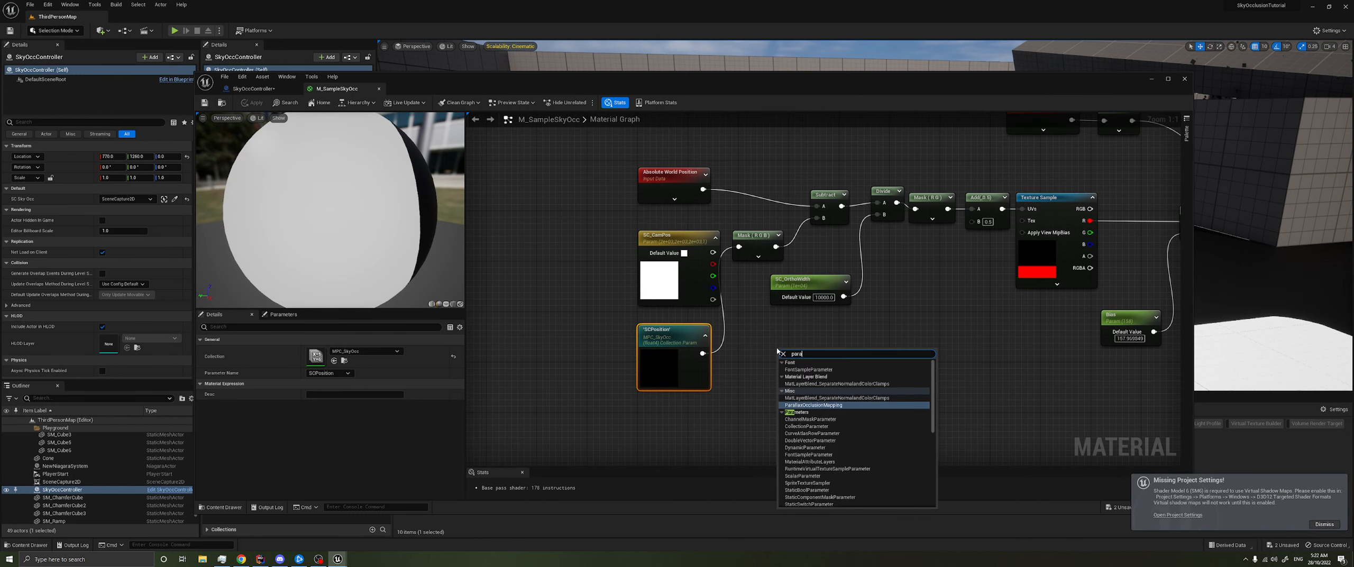
type("mete")
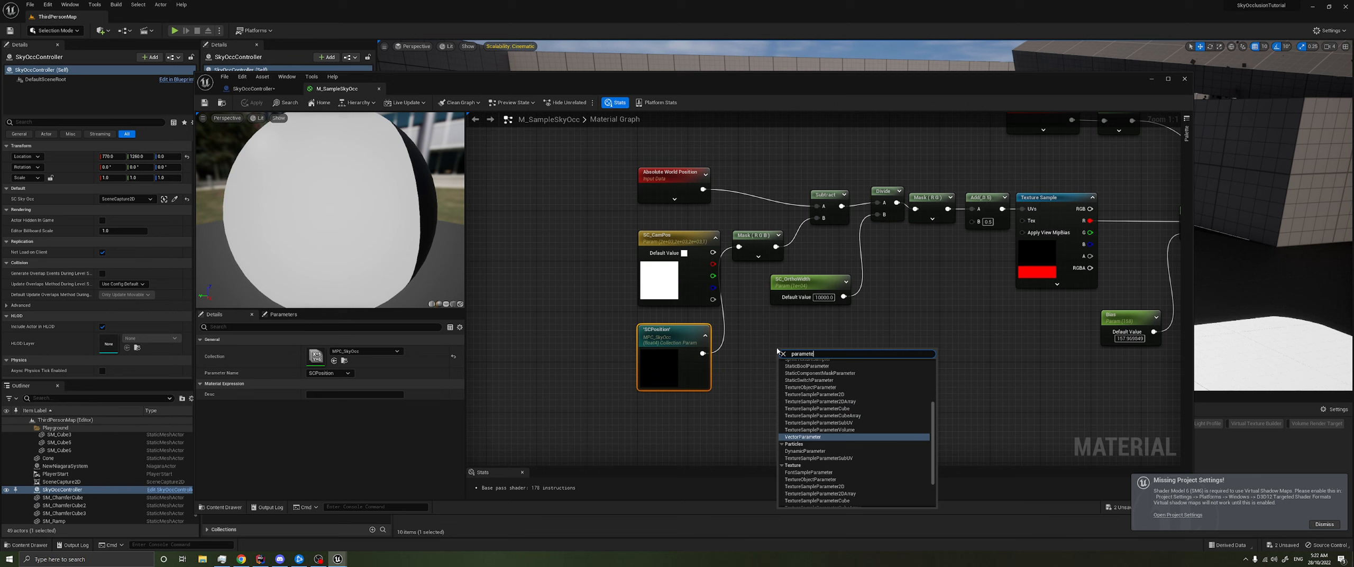
type("r col")
key("Return")
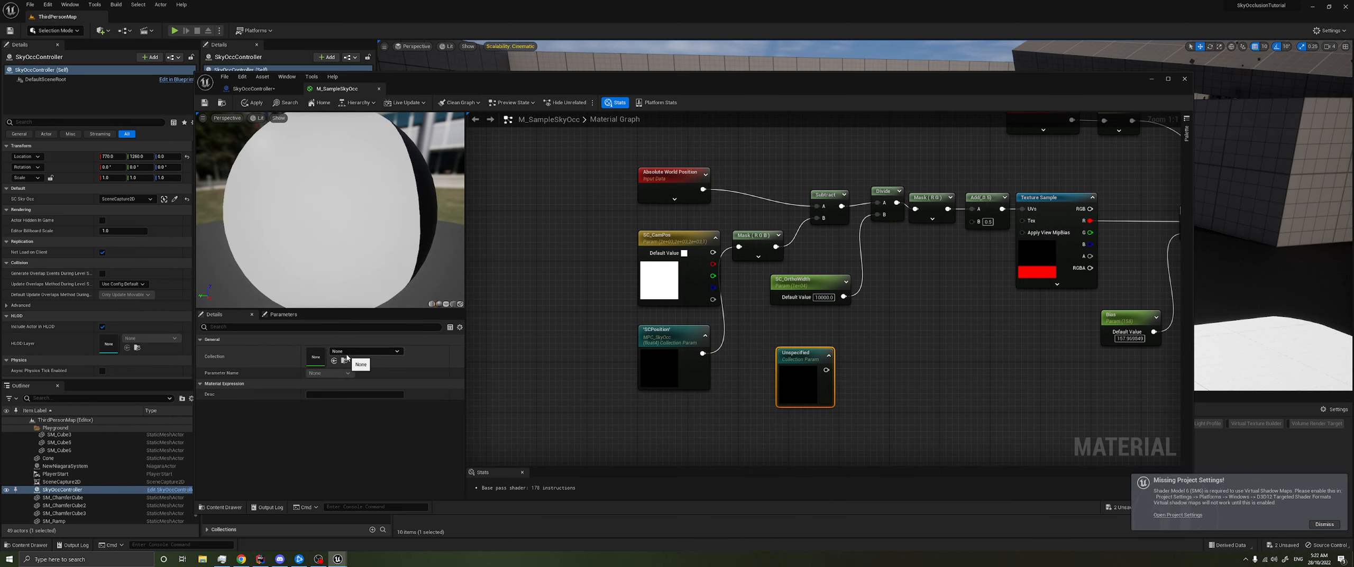
- Set the second collection node to SCOrthoWidth from MPC_SkyOcc and connect it to the Divide node's B input
left_click(347, 355)
left_click(371, 462)
left_click(329, 373)
left_click(322, 379)
left_click_drag(841, 376, 878, 215)
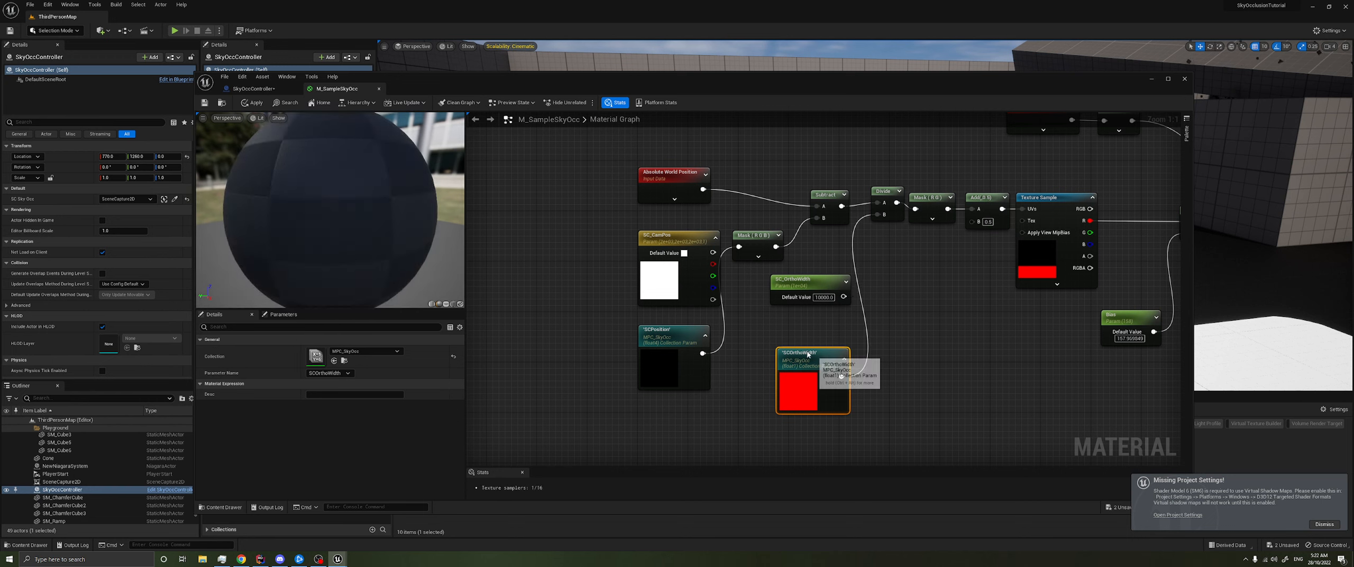
left_click_drag(817, 373, 797, 369)
- Delete the SC_CamPos and SC_OrthoWidth parameter nodes, move both collection nodes up into their place, and save the material
left_click(686, 273)
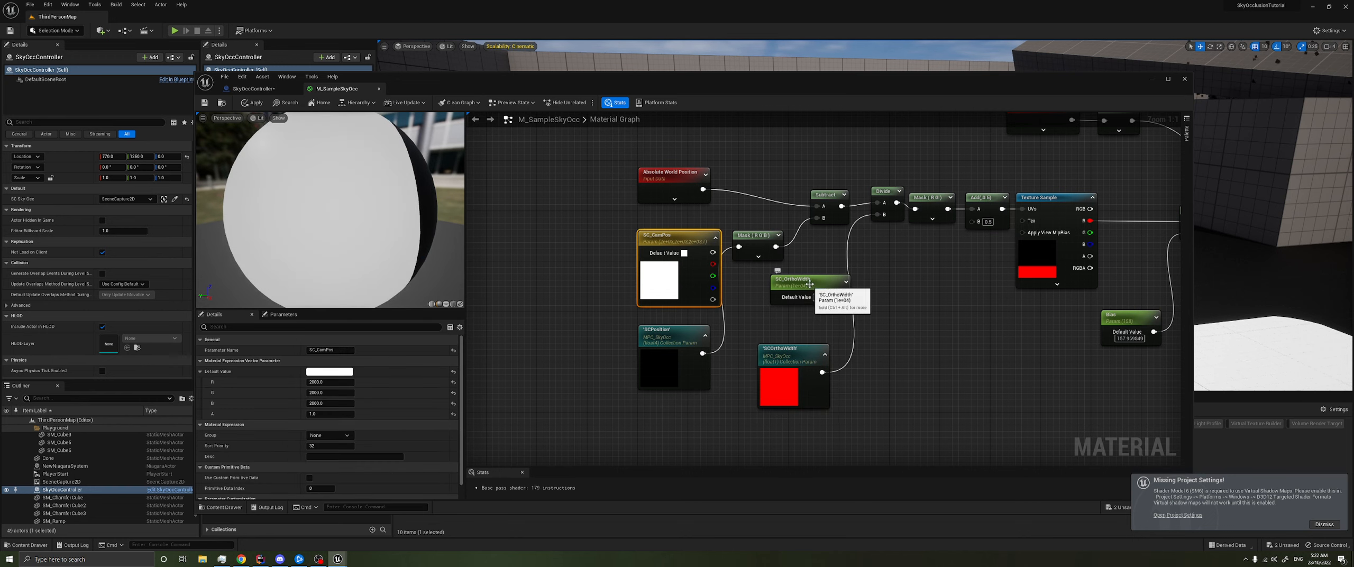
left_click(810, 283, "ctrl")
key("Delete")
left_click_drag(800, 403, 666, 305)
left_click(666, 359)
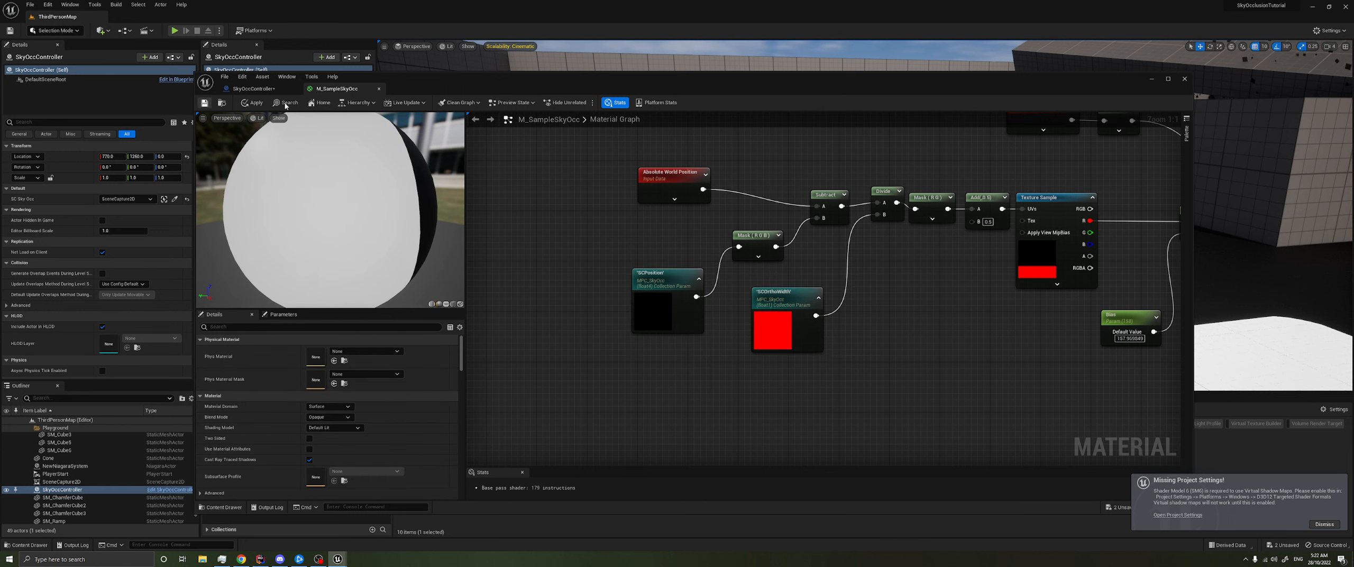
key("ctrl+s")
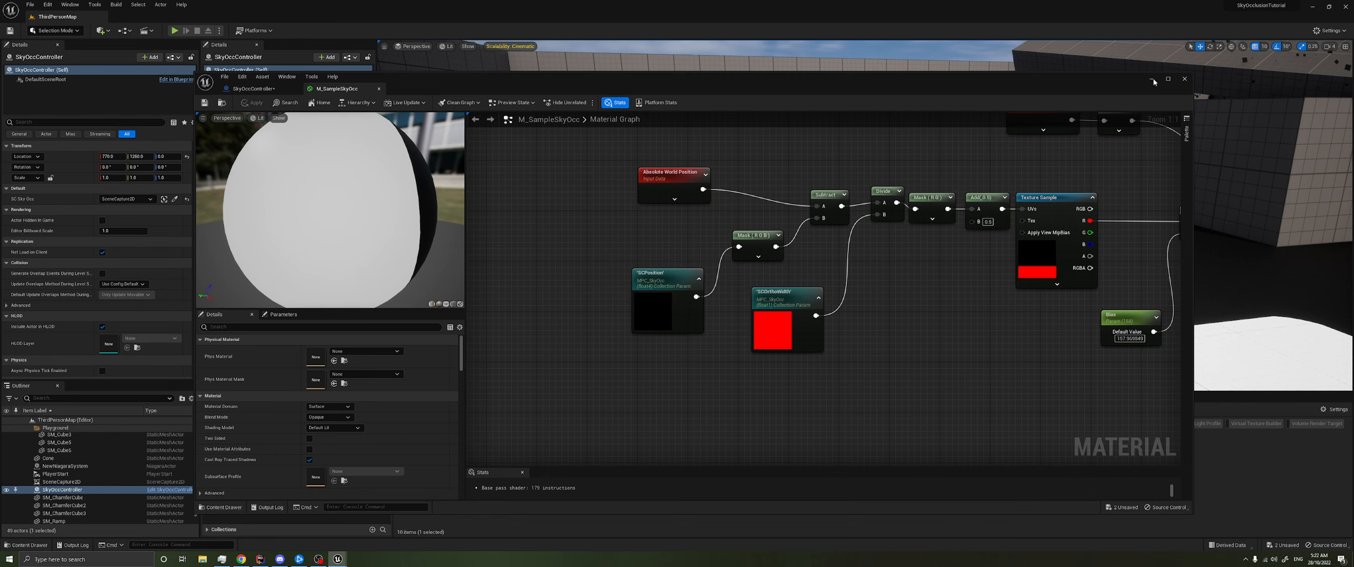
- Play the level and run the character around the map to test how the sky occlusion follows the camera
left_click(1153, 79)
left_click(175, 30)
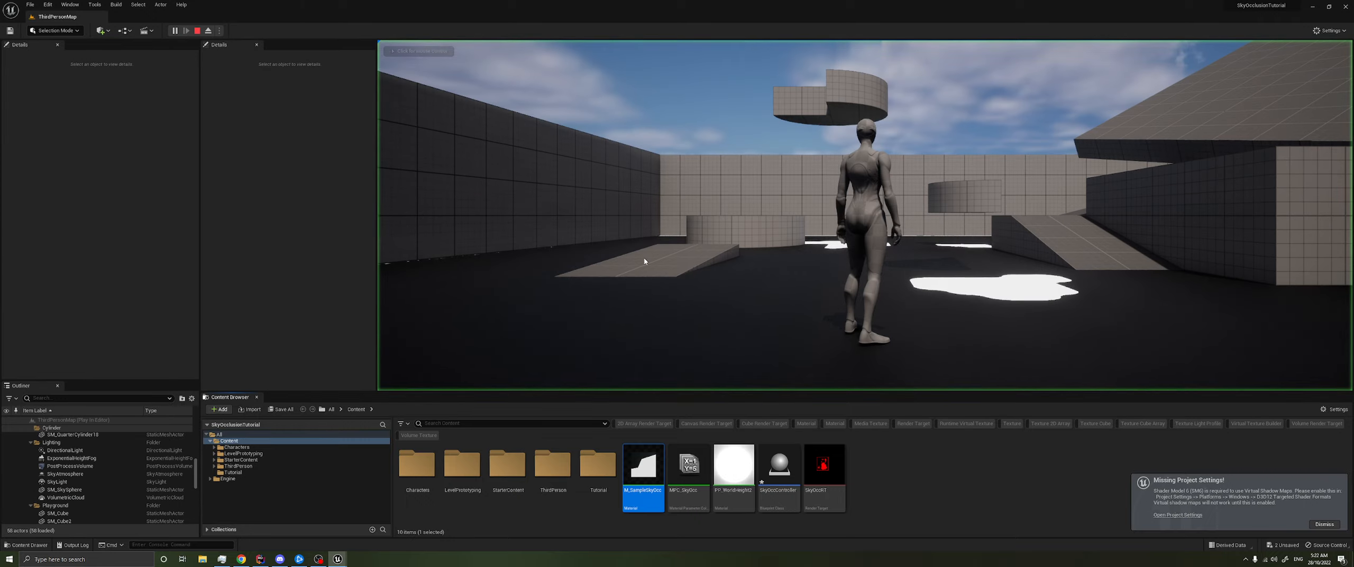
key("a")
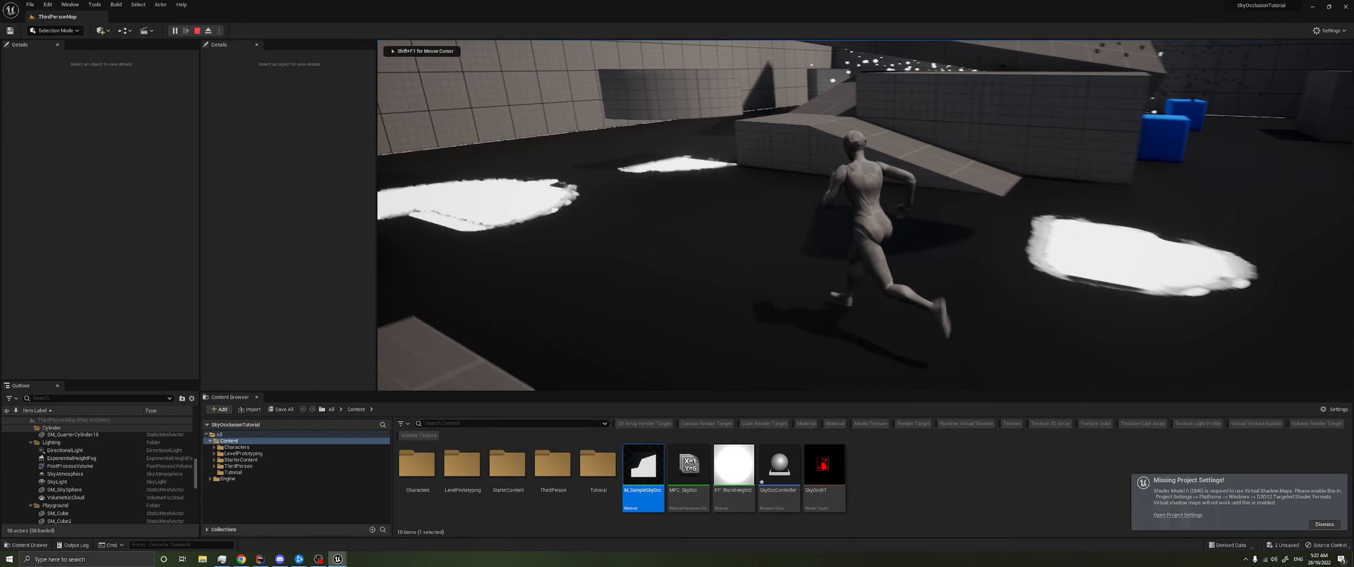
key("d")
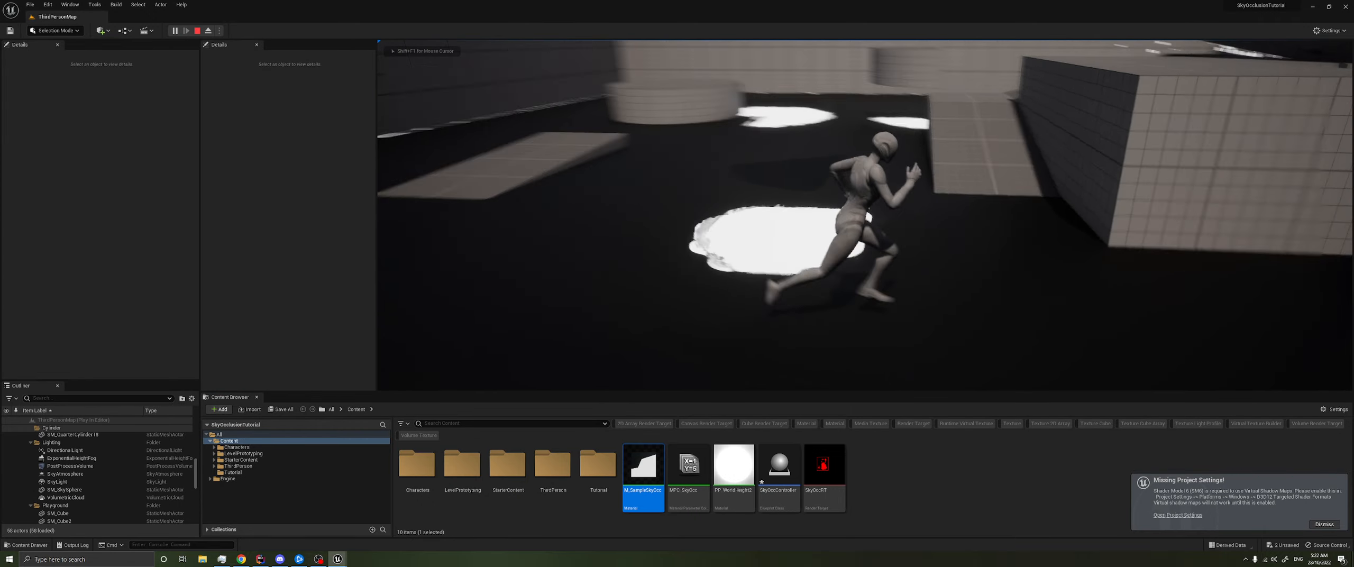
key("a")
key("w")
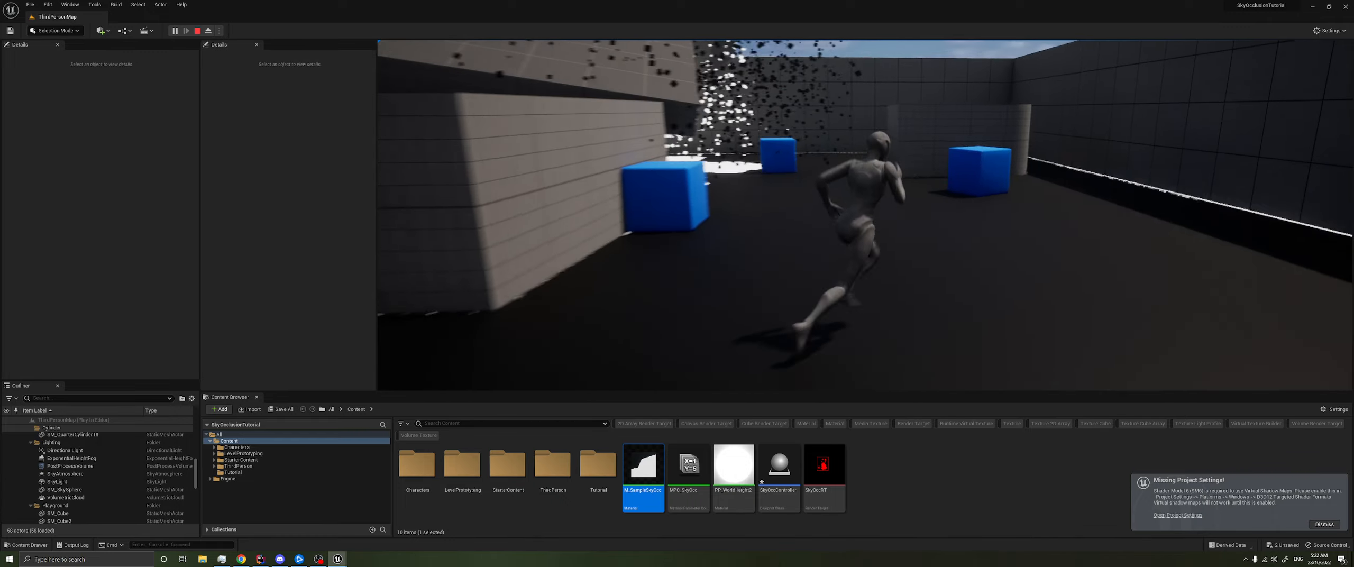
key("a")
key("w")
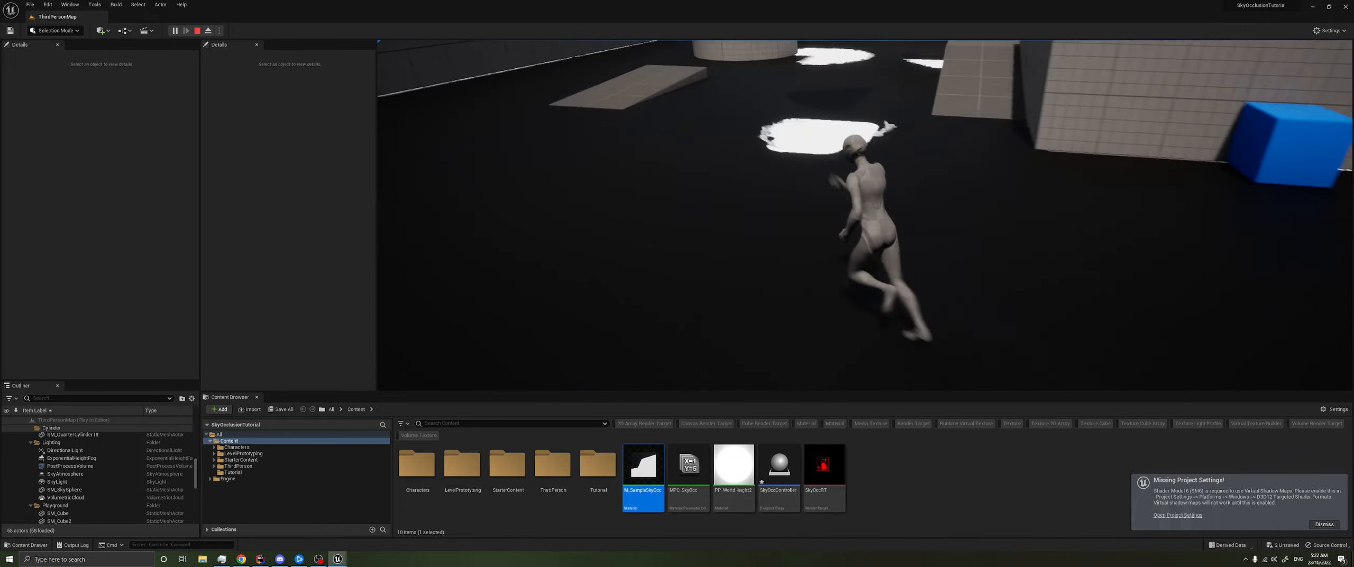
- Dismiss the missing project settings notice and check the M_SampleSkyOcc sampling nodes while the game is running
key("alt+Tab")
left_click(1322, 525)
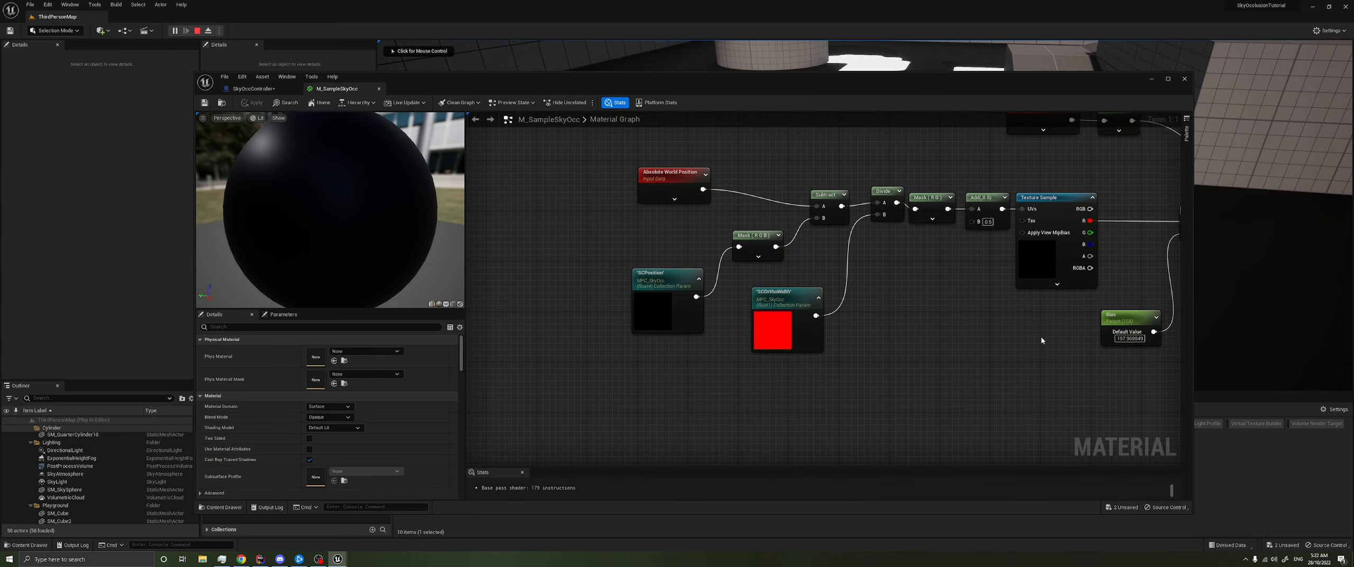
right_click_drag(1025, 246, 971, 240)
left_click(1151, 79)
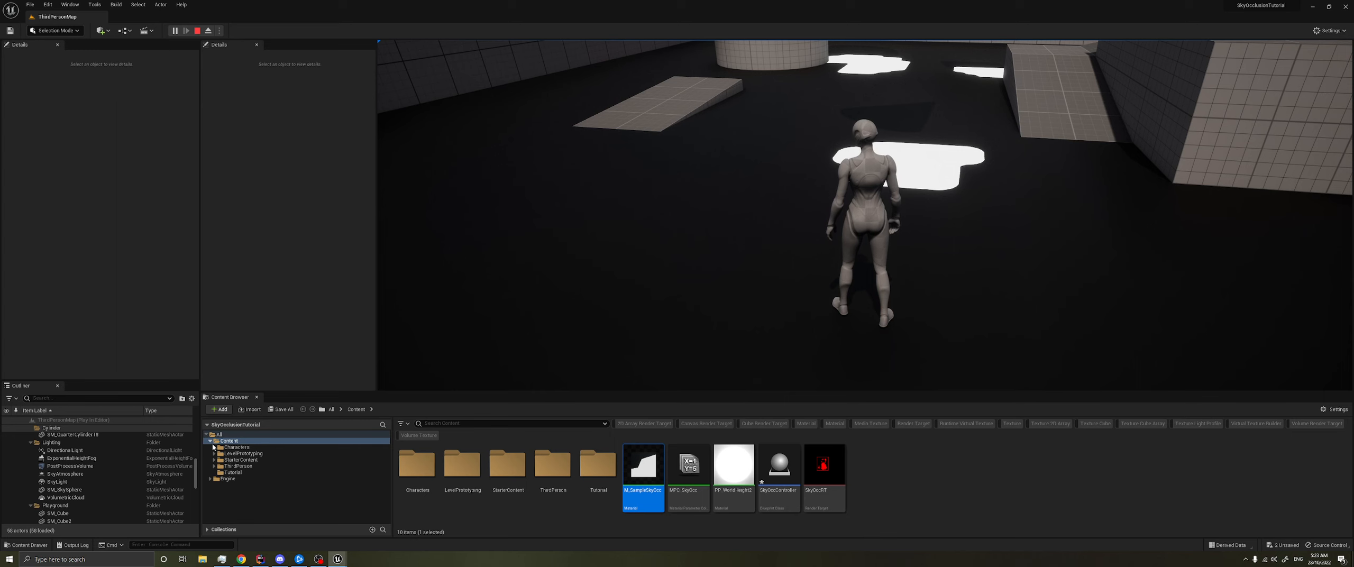
- Release the cursor from the running game and inspect the SkyOccRT render target's captured image
key("shift+F1")
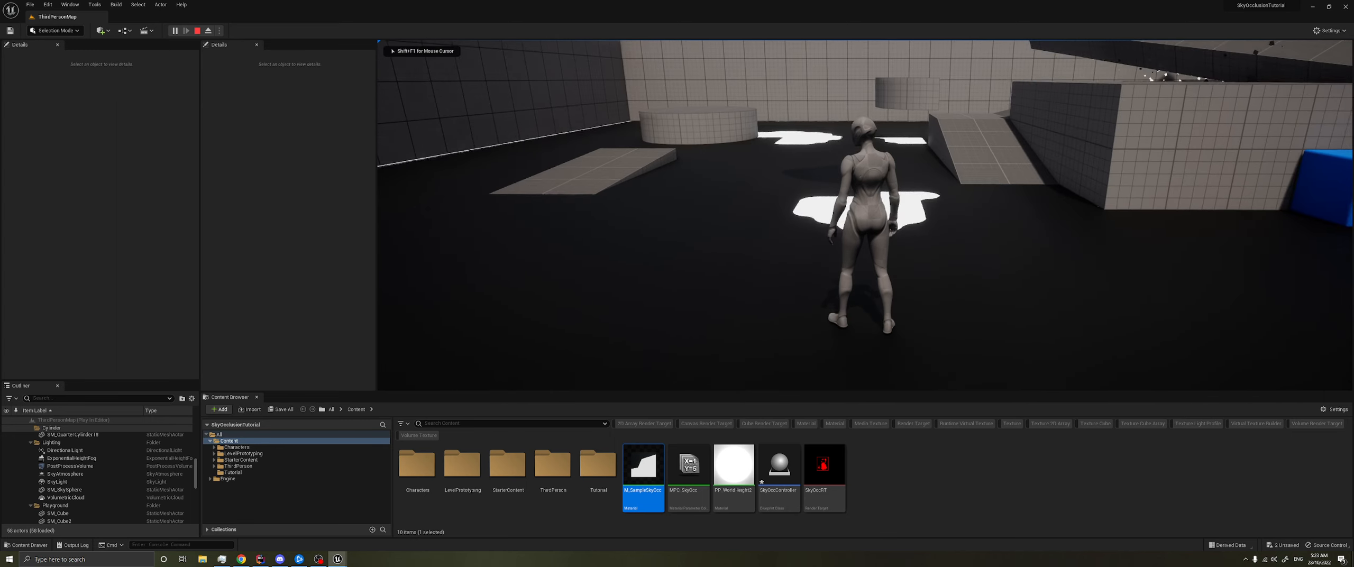
key("alt+Tab")
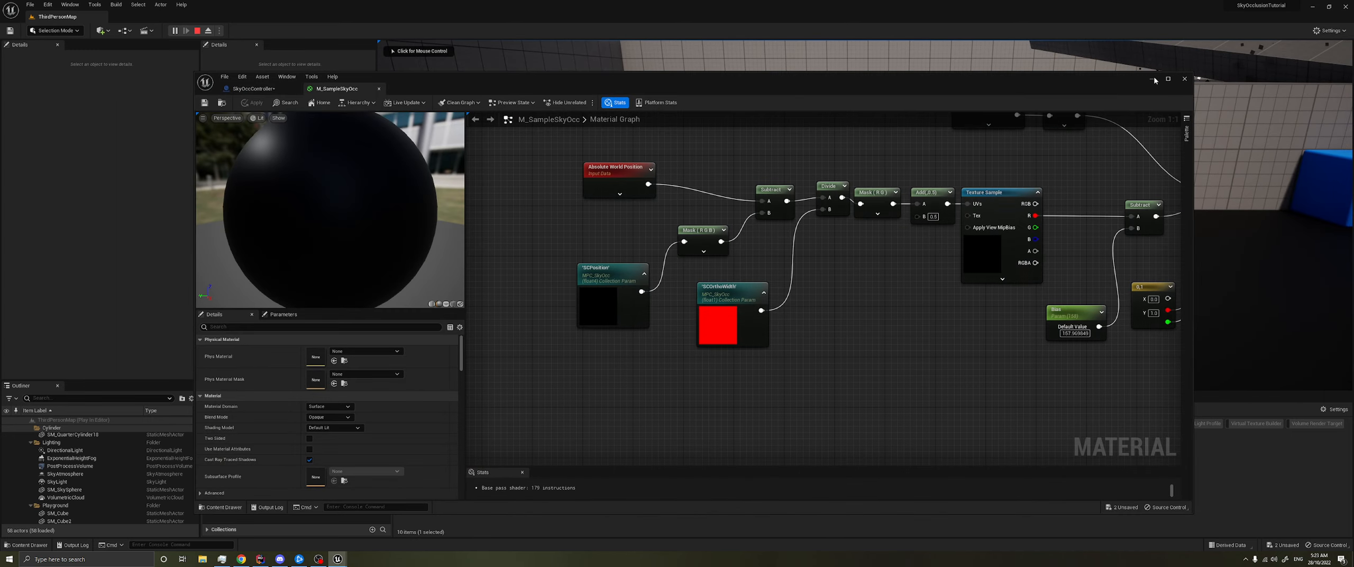
left_click(1152, 79)
double_click(824, 471)
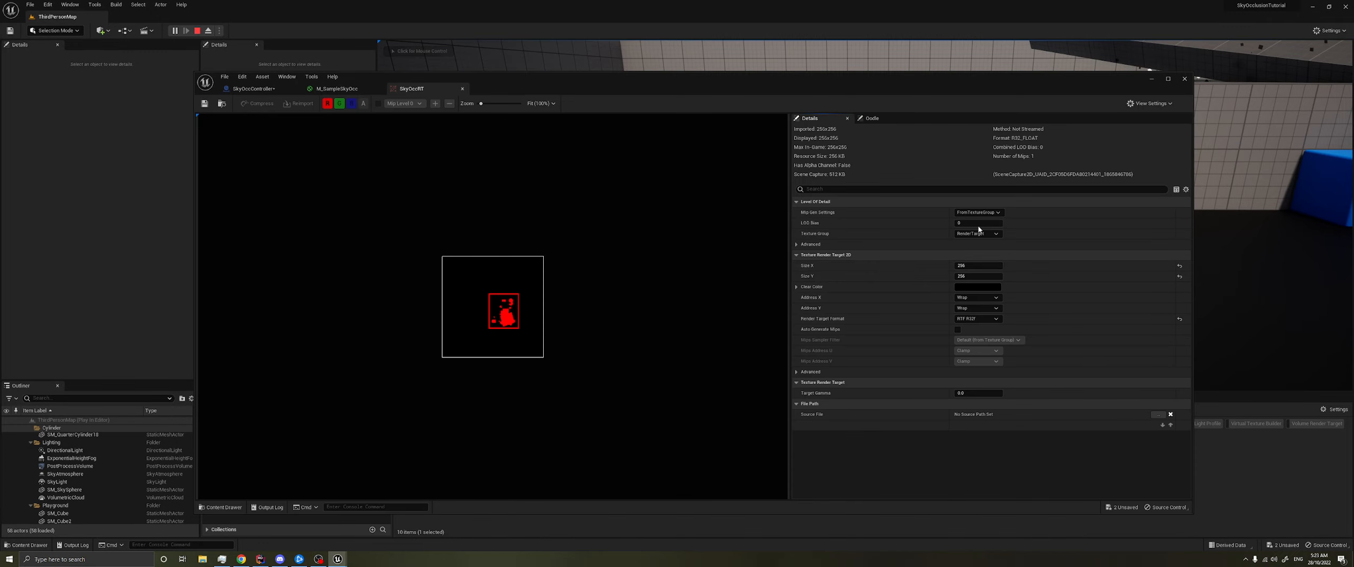
left_click(1152, 78)
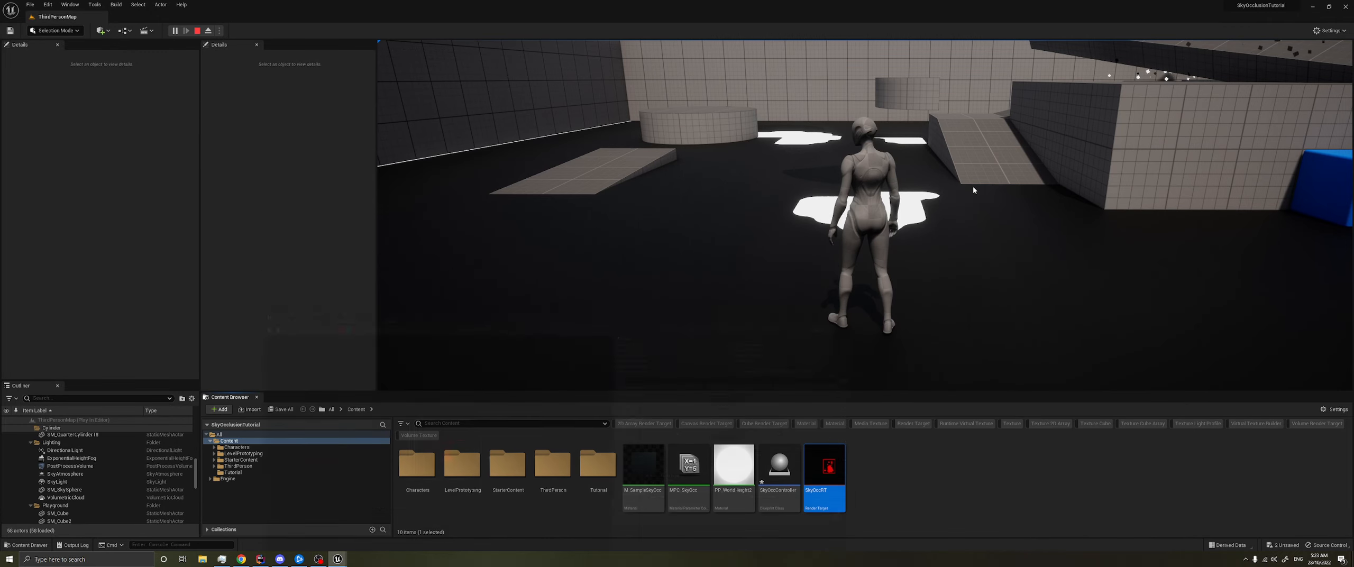
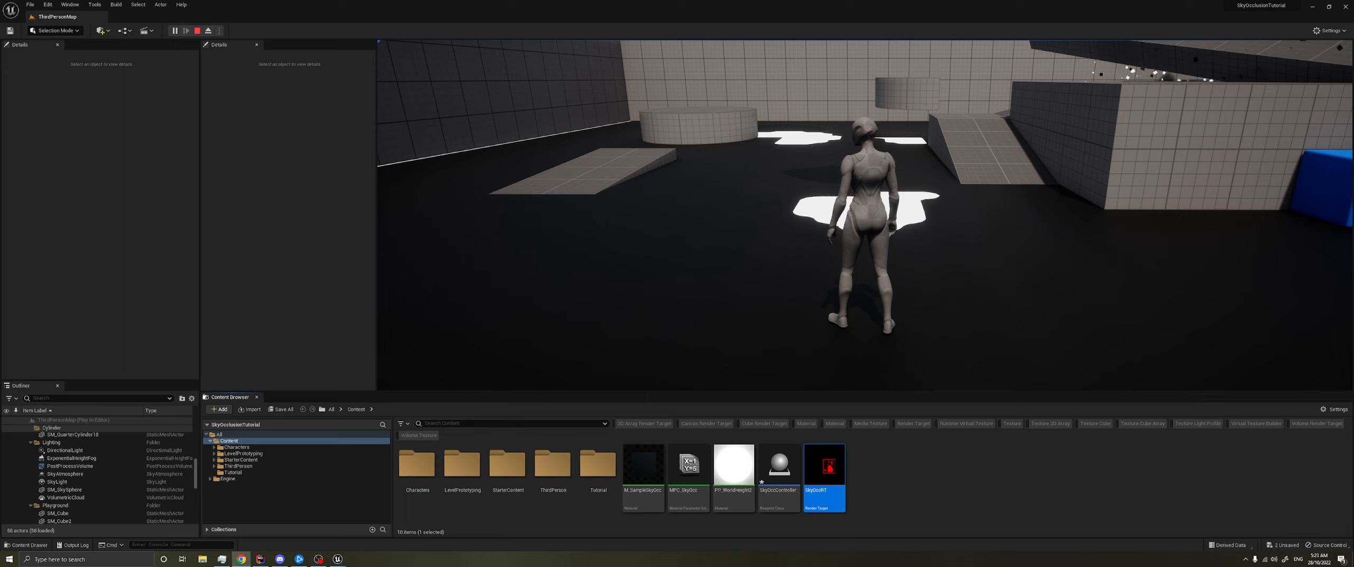
- Open the SkyOccController blueprint's event graph and stop the running play session
left_click(886, 486)
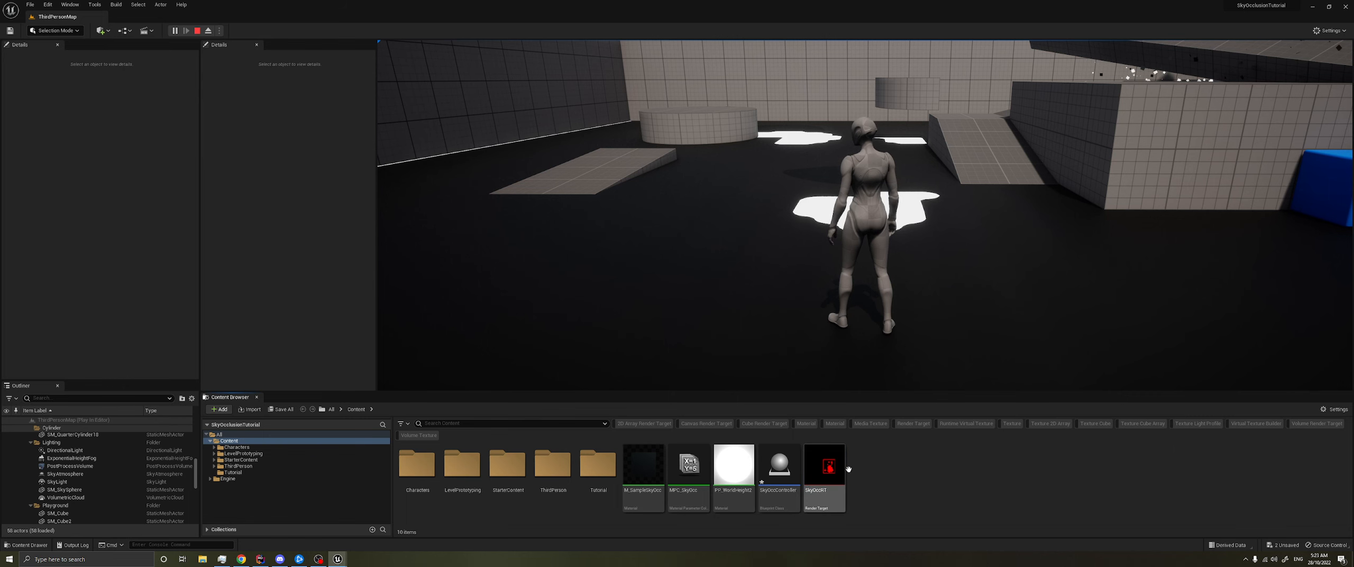
double_click(774, 469)
right_click_drag(643, 384, 650, 317)
left_click(585, 102)
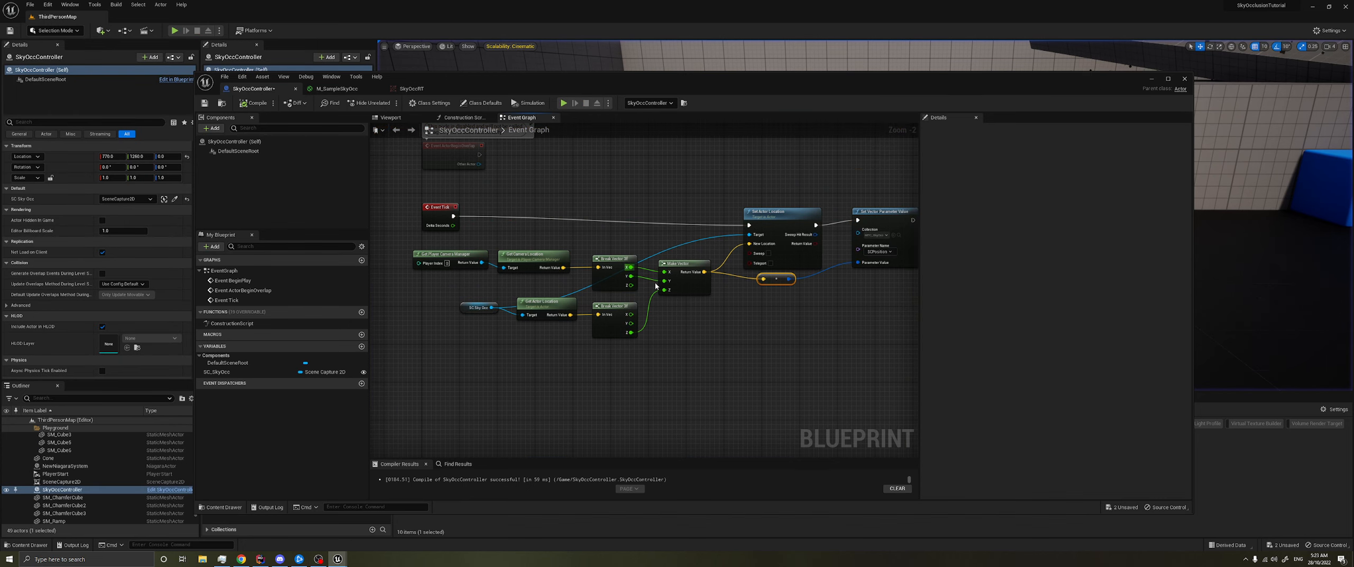
- Add a Vector Snapped to Grid node beside the Make Vector node in the event graph
scroll(509, 368, "up", 2)
left_click_drag(430, 385, 645, 274)
left_click(748, 330)
right_click_drag(695, 318, 621, 312)
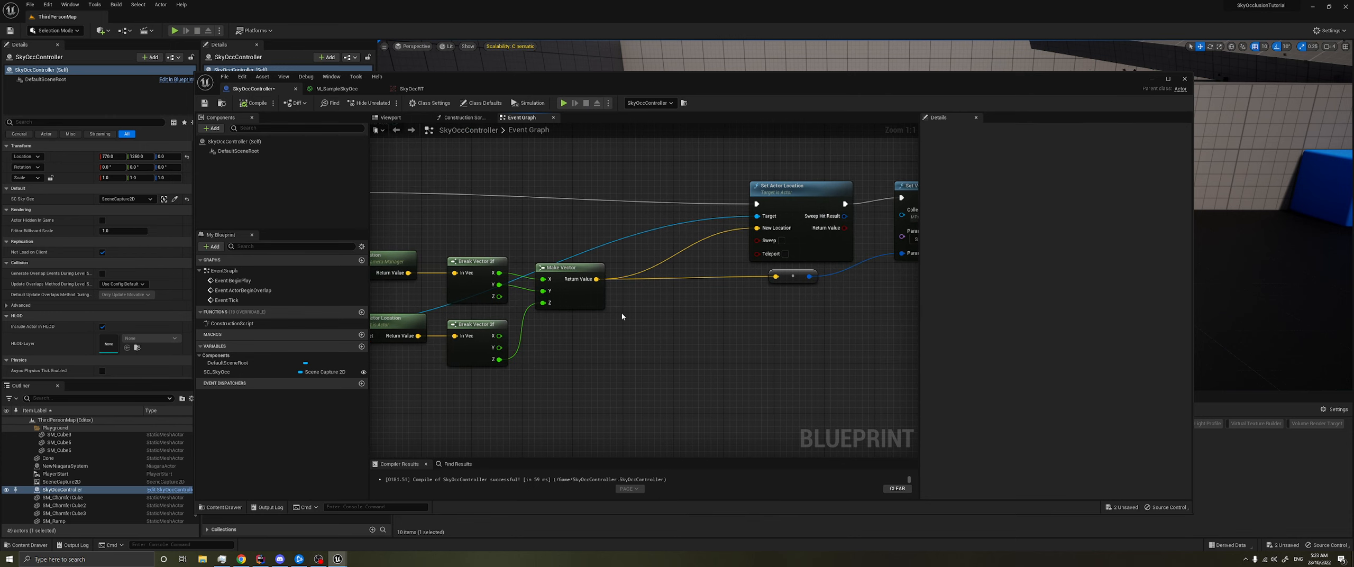
right_click(648, 298)
type("ve")
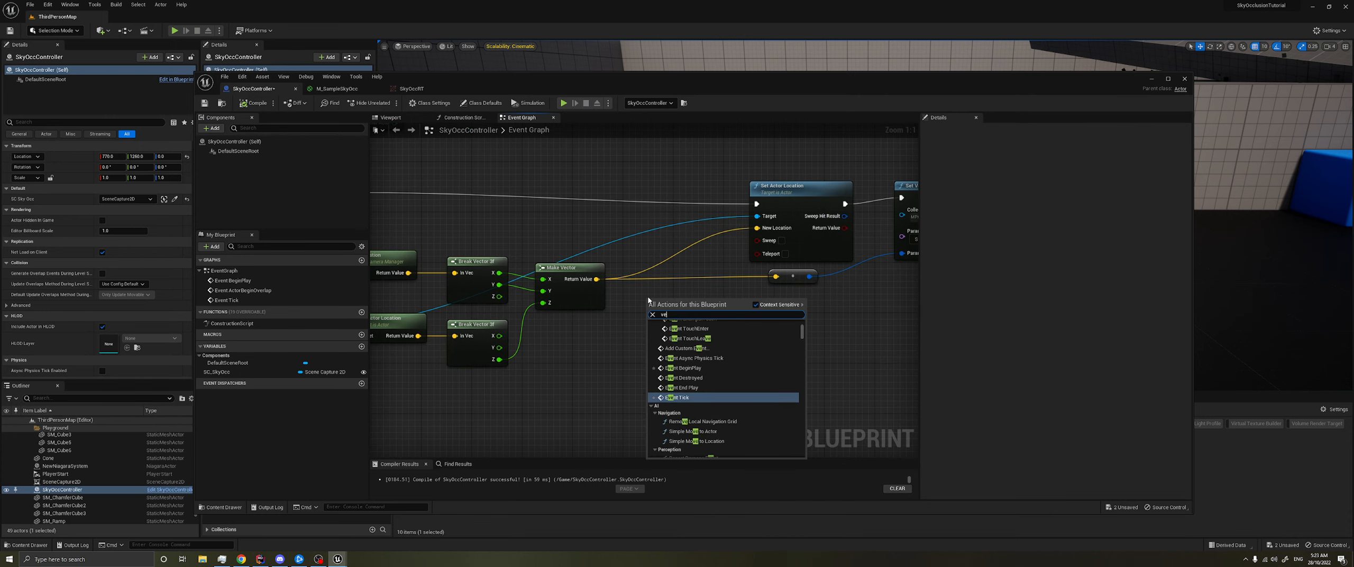
type("ctor snapp")
key("Return")
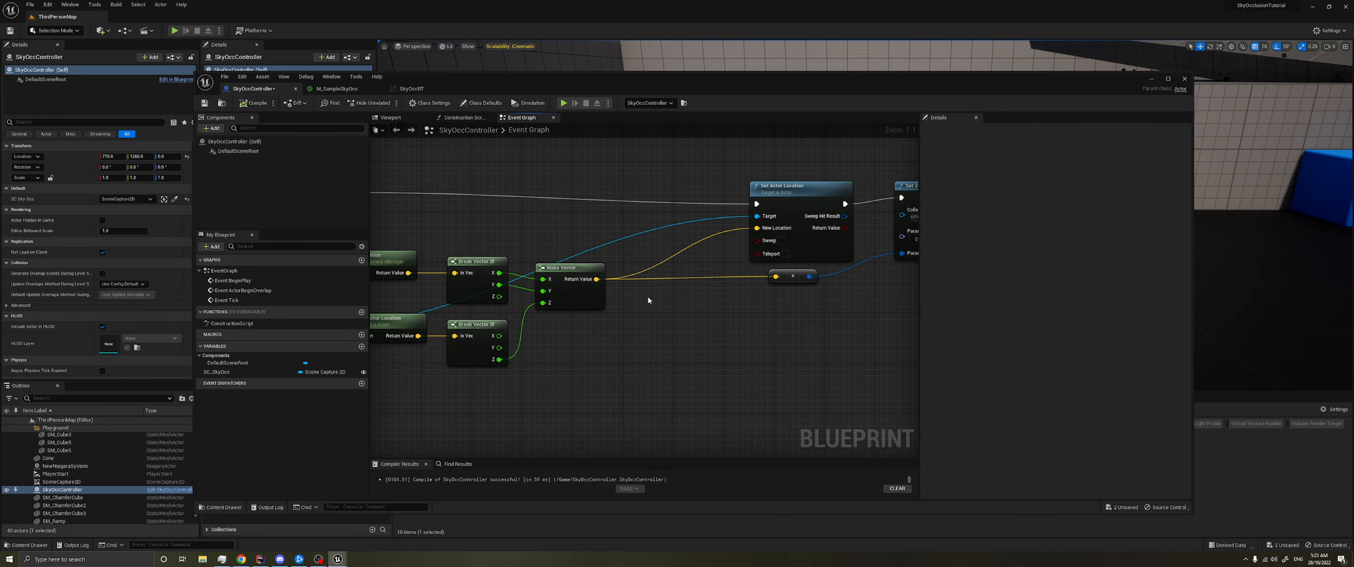
left_click_drag(677, 299, 681, 291)
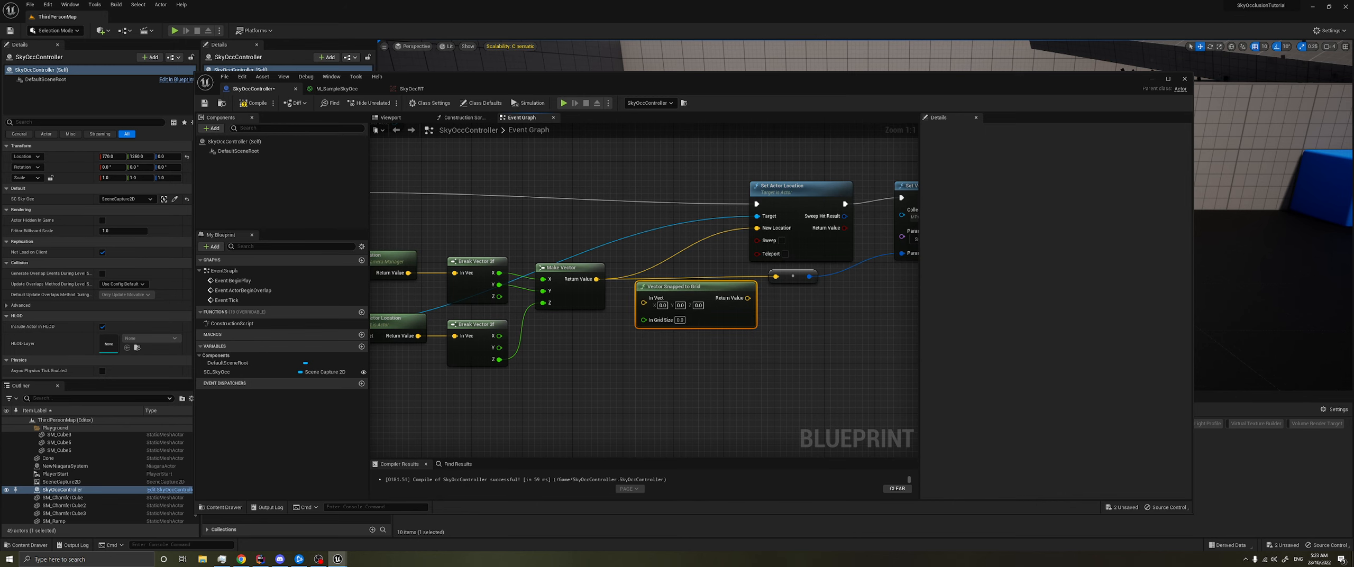
- Connect the Make Vector return value to the In Vect input of Vector Snapped to Grid
right_click_drag(597, 311, 584, 318)
left_click(562, 298)
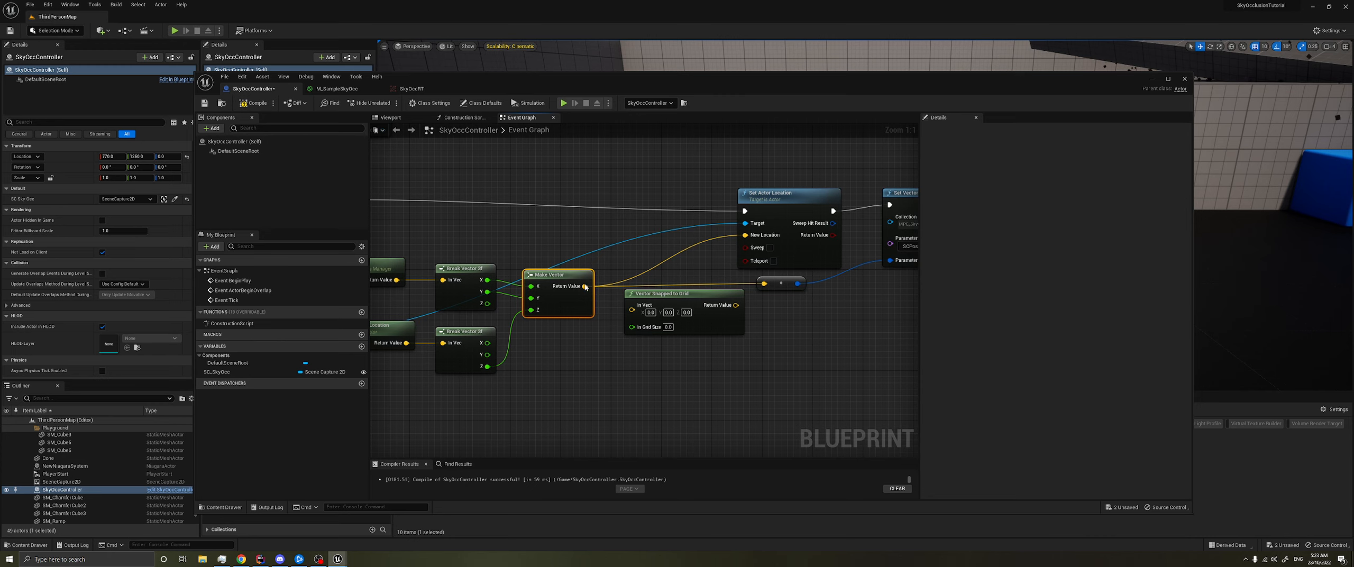
right_click_drag(613, 354, 625, 354)
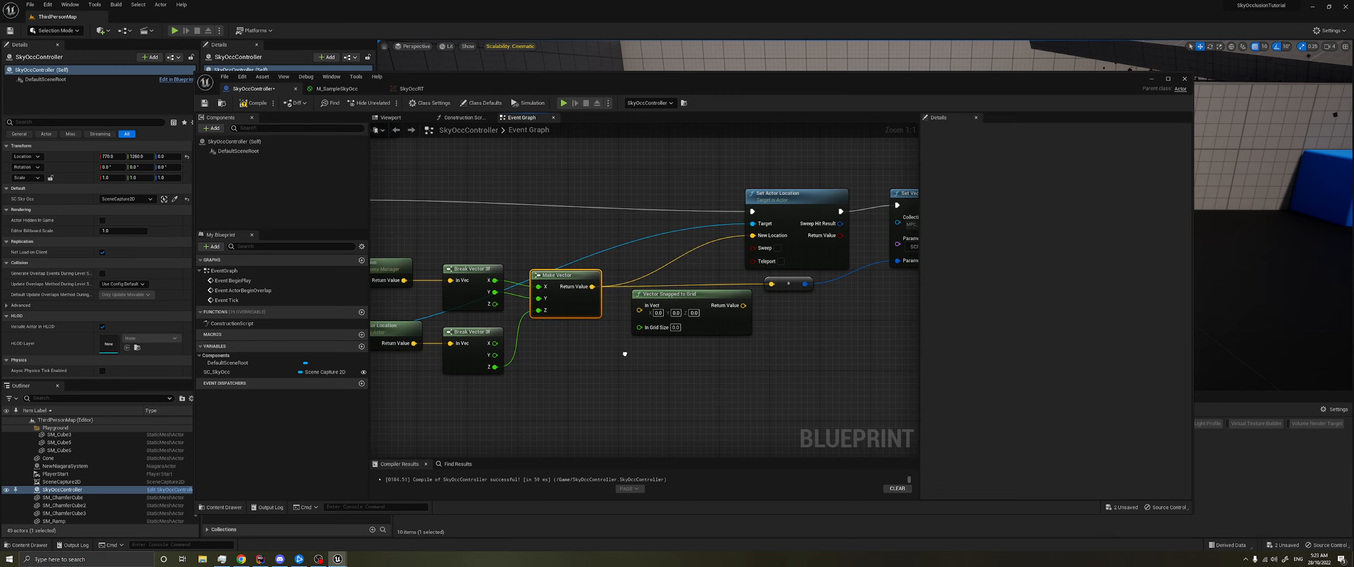
right_click_drag(756, 327, 629, 329)
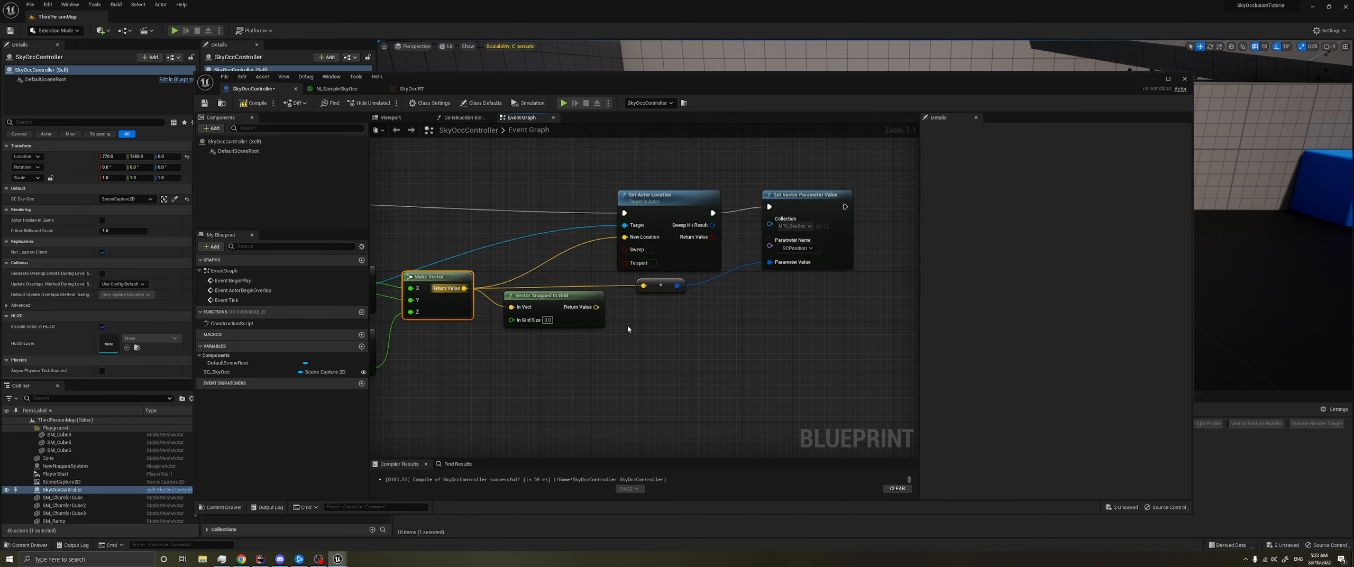
- Route the snapped vector through a reroute point into Set Actor Location's New Location and the parameter value conversion, and tidy the nodes
left_click_drag(597, 306, 625, 237)
double_click(621, 294)
right_click_drag(633, 324, 735, 320)
left_click_drag(670, 291, 645, 279)
left_click(703, 296)
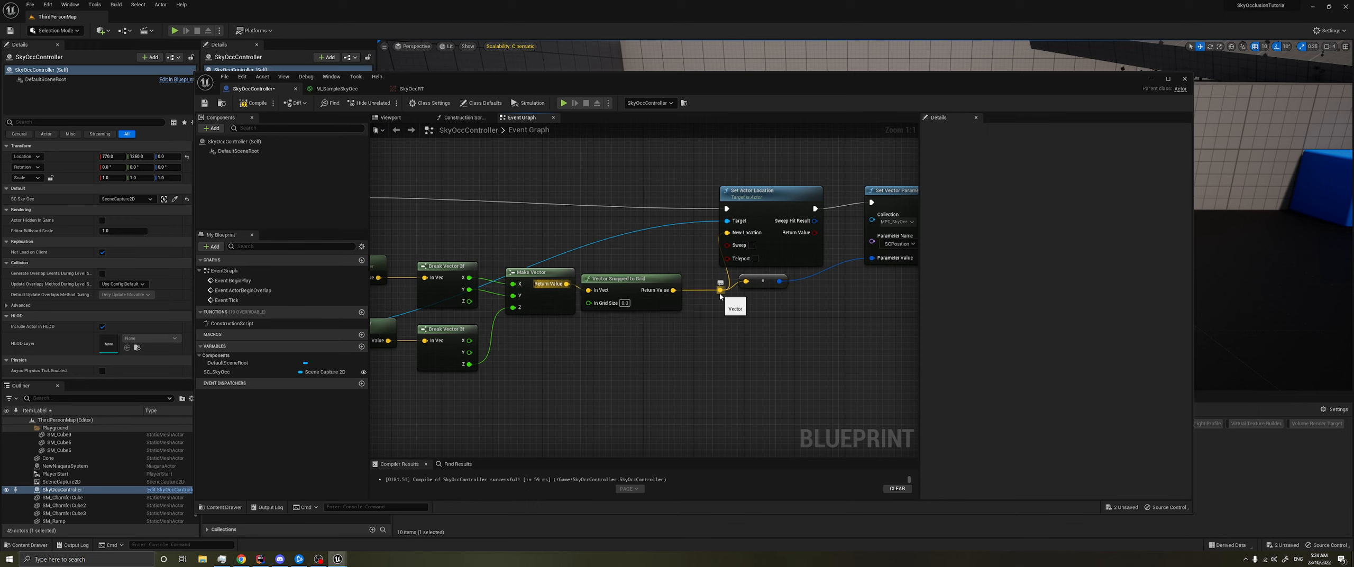
left_click_drag(720, 290, 706, 281)
left_click_drag(617, 277, 623, 277)
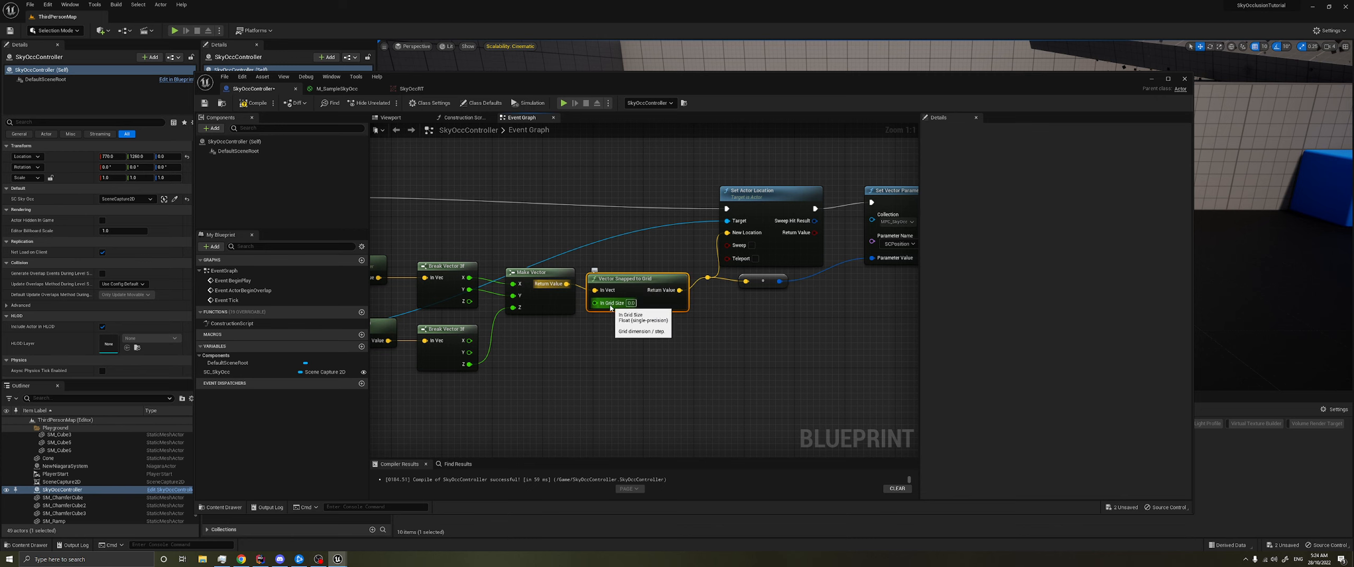
- Add a comment box below Vector Snapped to Grid with the grid size formula 1/RTSize*OrthoWidth
left_click(630, 303)
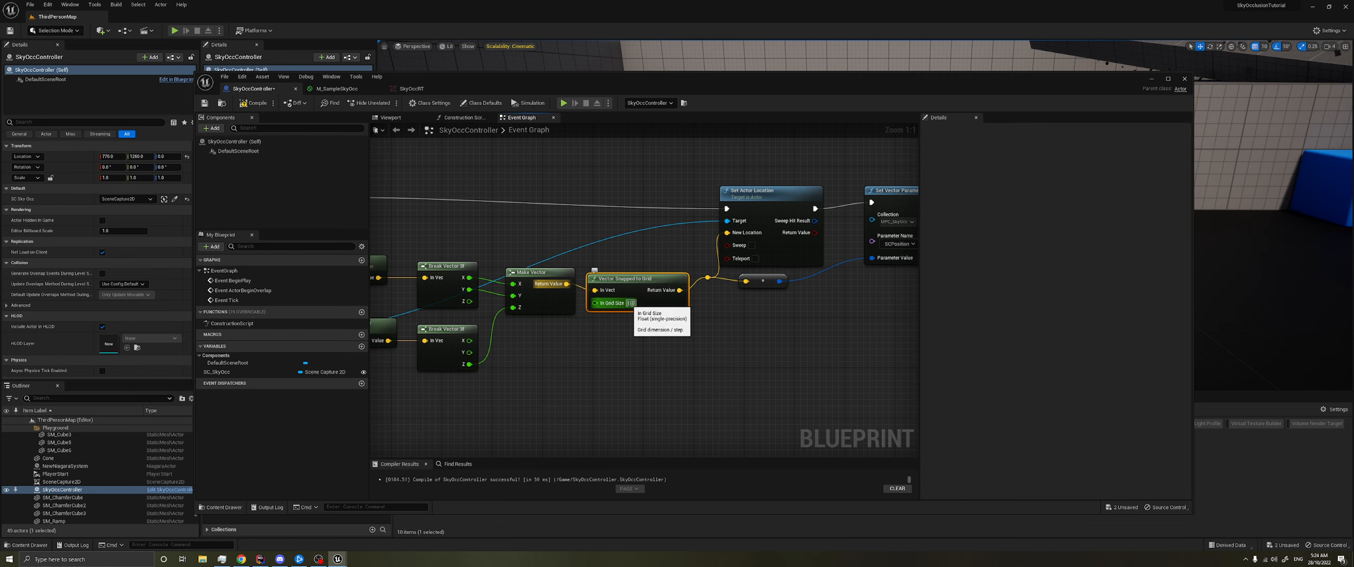
right_click_drag(582, 345, 609, 337)
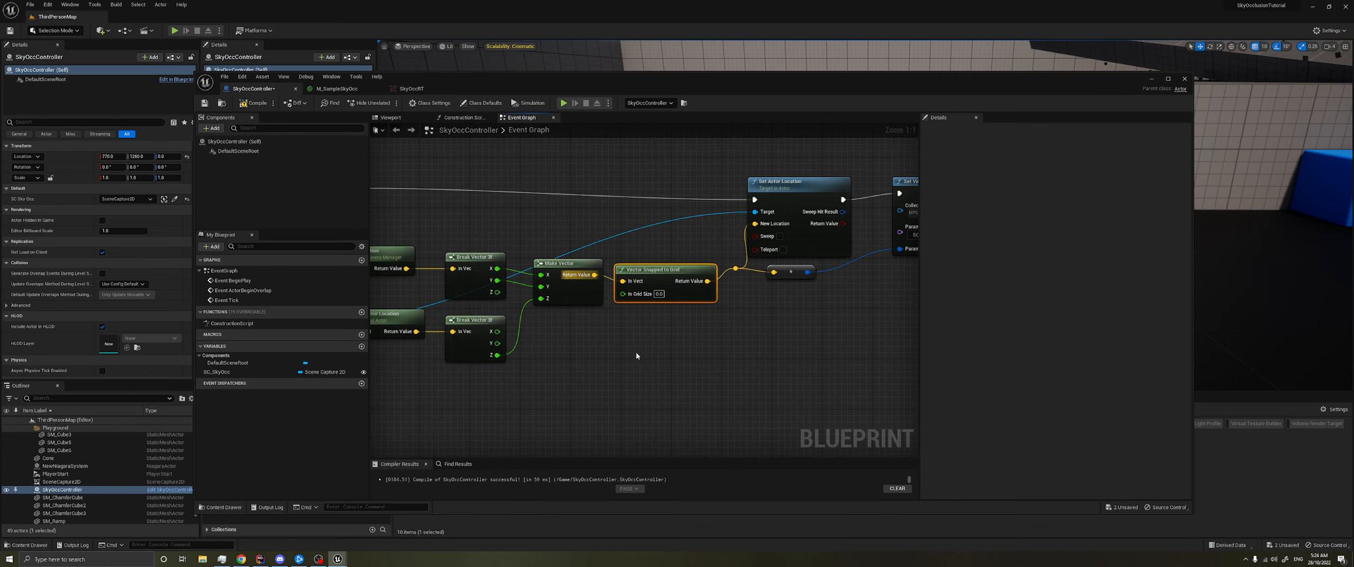
key("c")
left_click(666, 248)
mouse_move(663, 269)
left_mouse_down()
mouse_move(669, 344)
mouse_move(662, 269)
left_mouse_up()
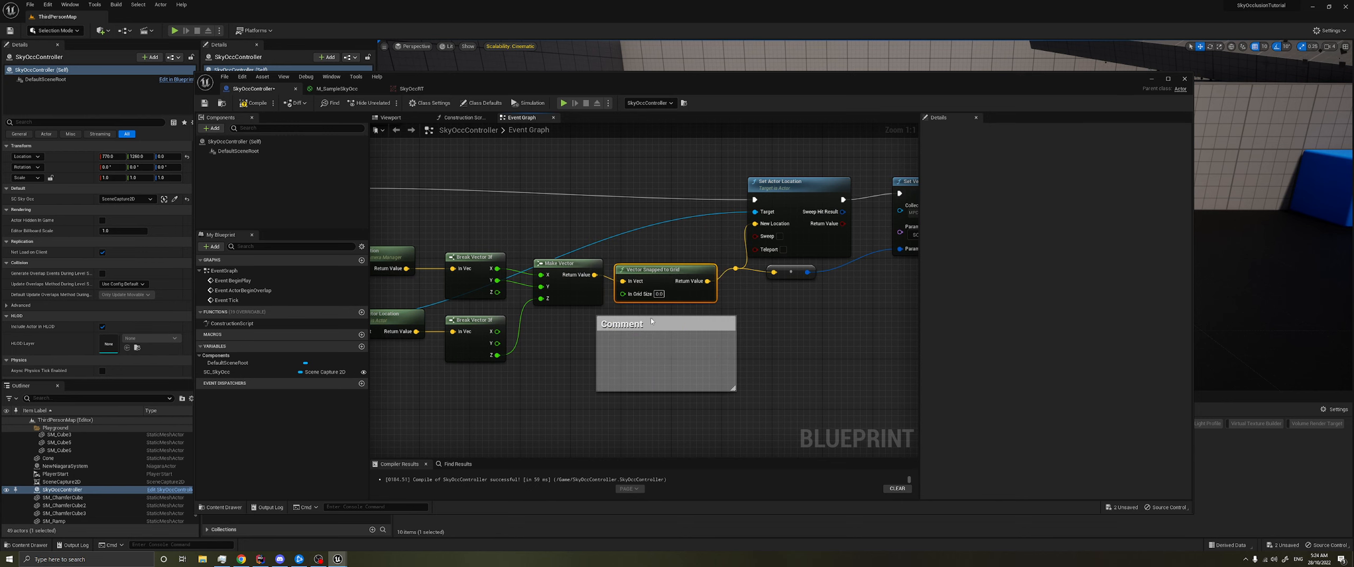
double_click(666, 332)
type("1/RTSize*OrthoWidt")
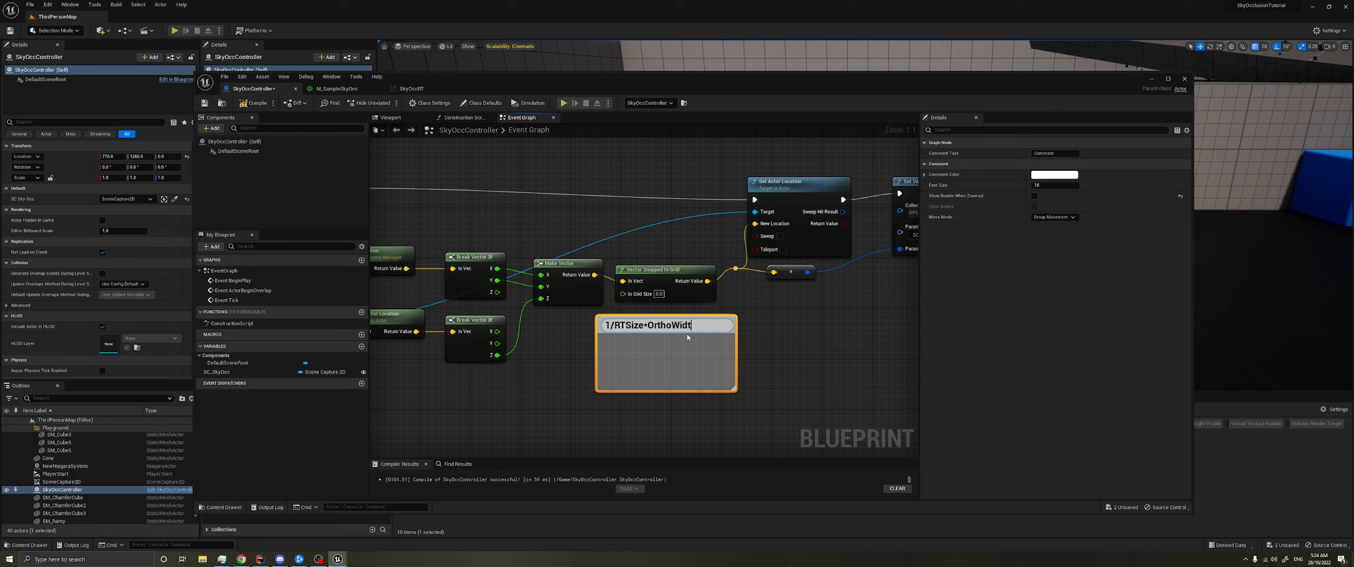
type("h")
key("Return")
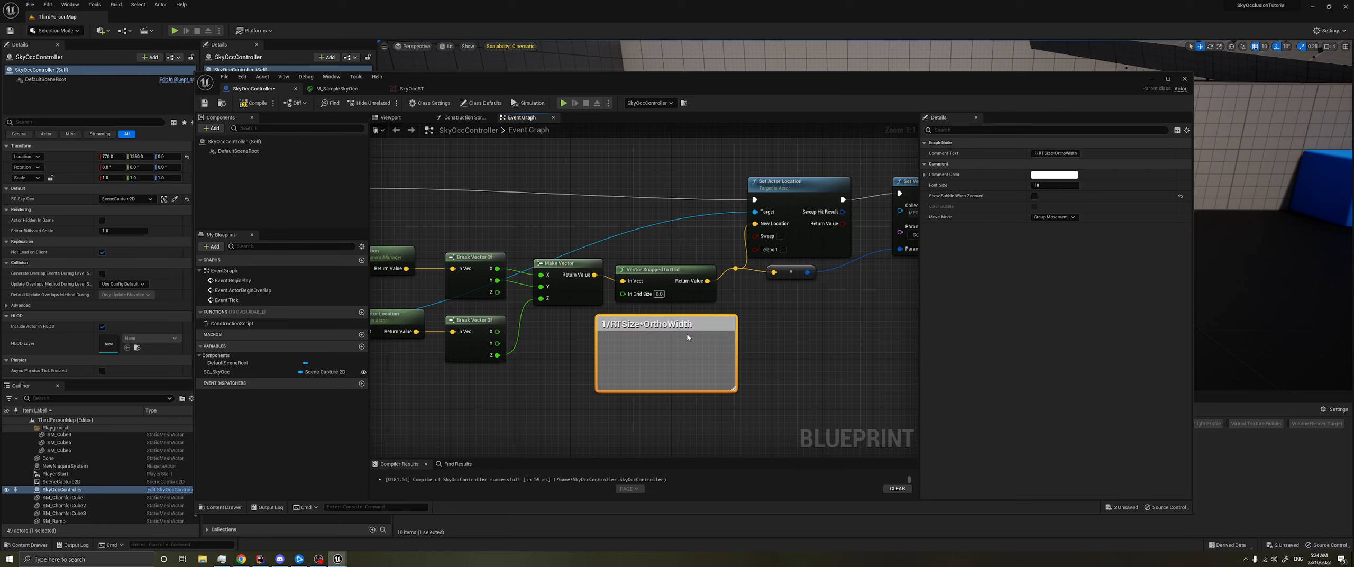
left_click(478, 417)
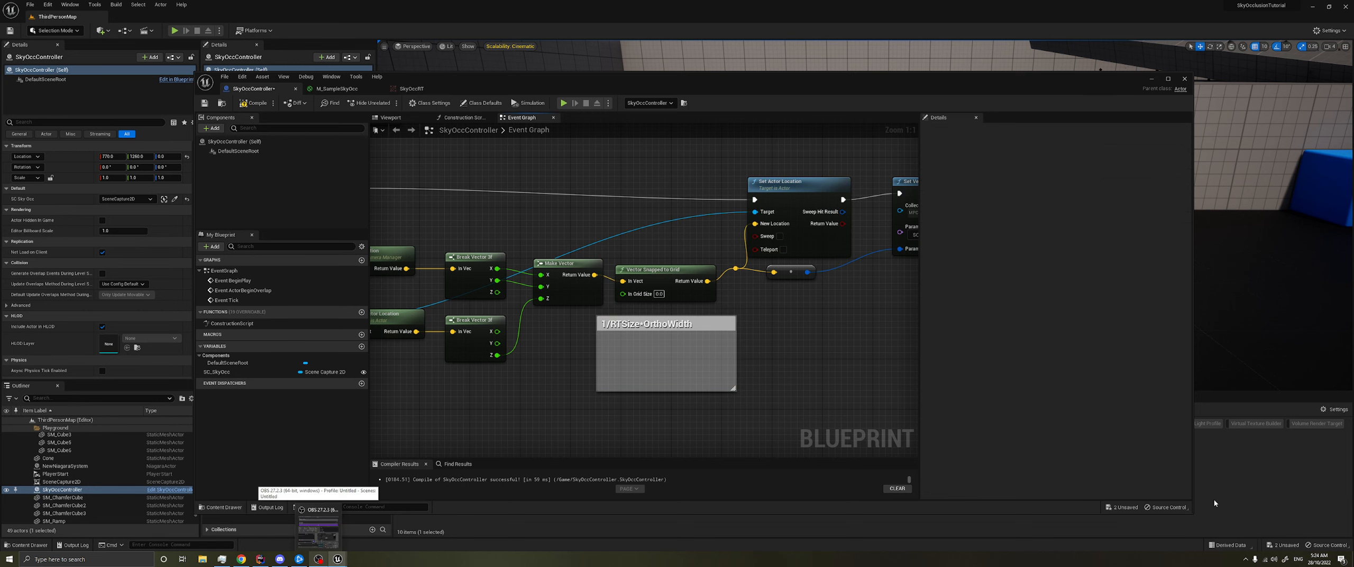
- Check SkyOccRT's size and SceneCapture2D's ortho width, and set the In Grid Size of Vector Snapped to Grid to 1/256*10000
left_click_drag(1191, 513, 1063, 396)
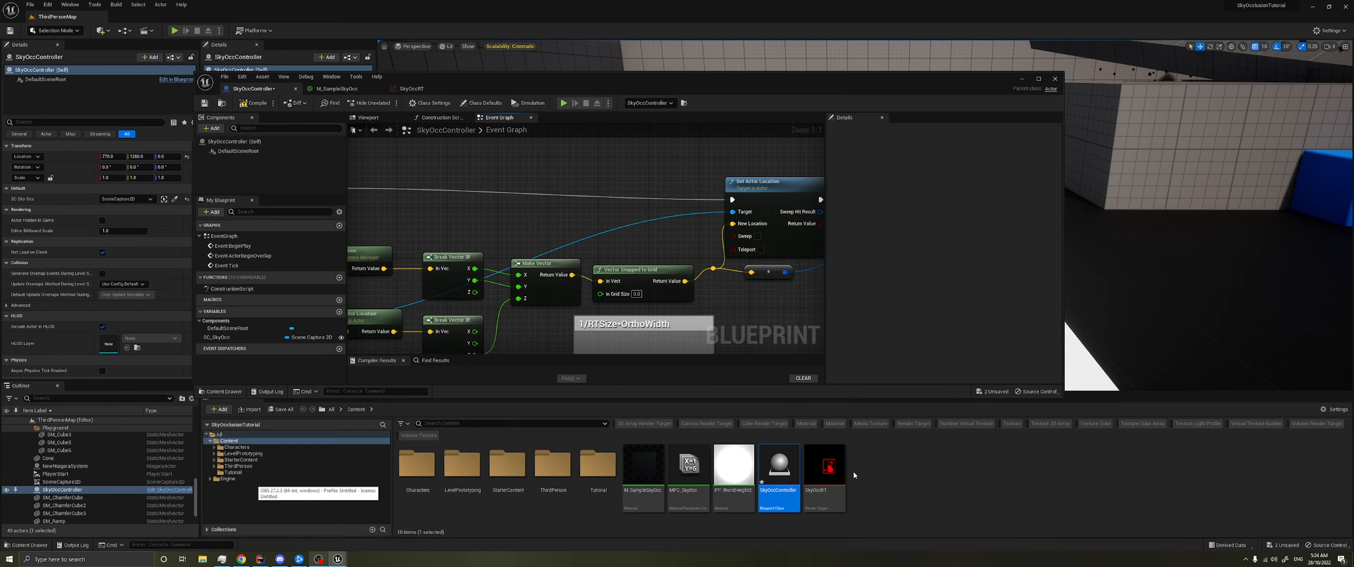
double_click(825, 468)
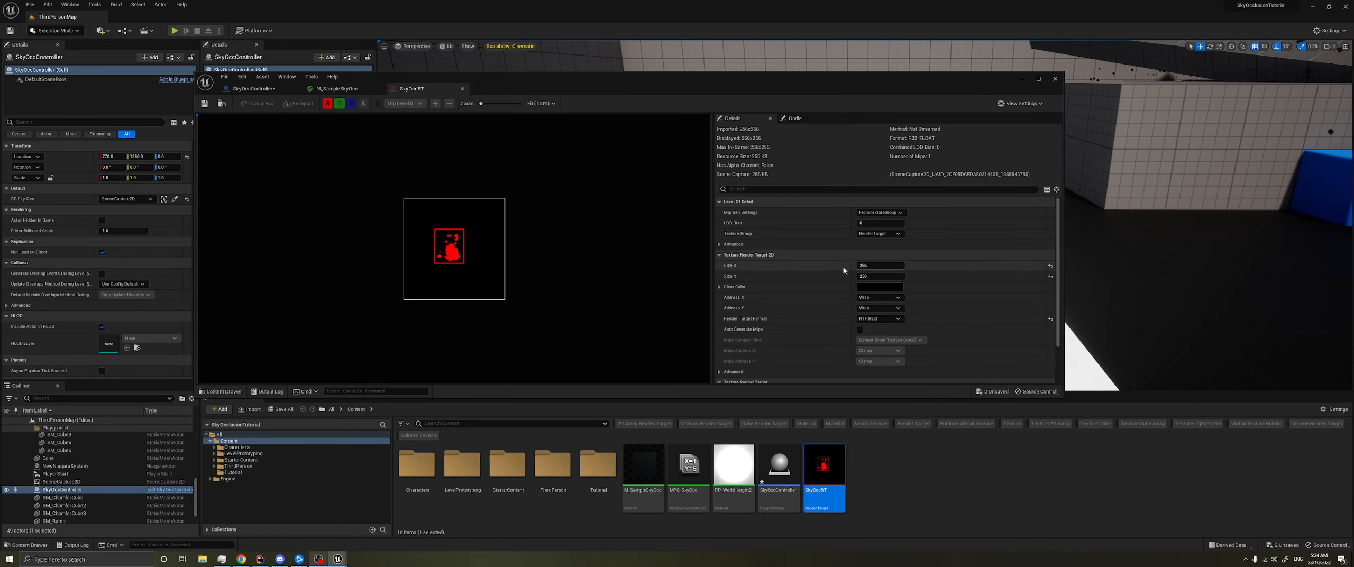
left_click(462, 88)
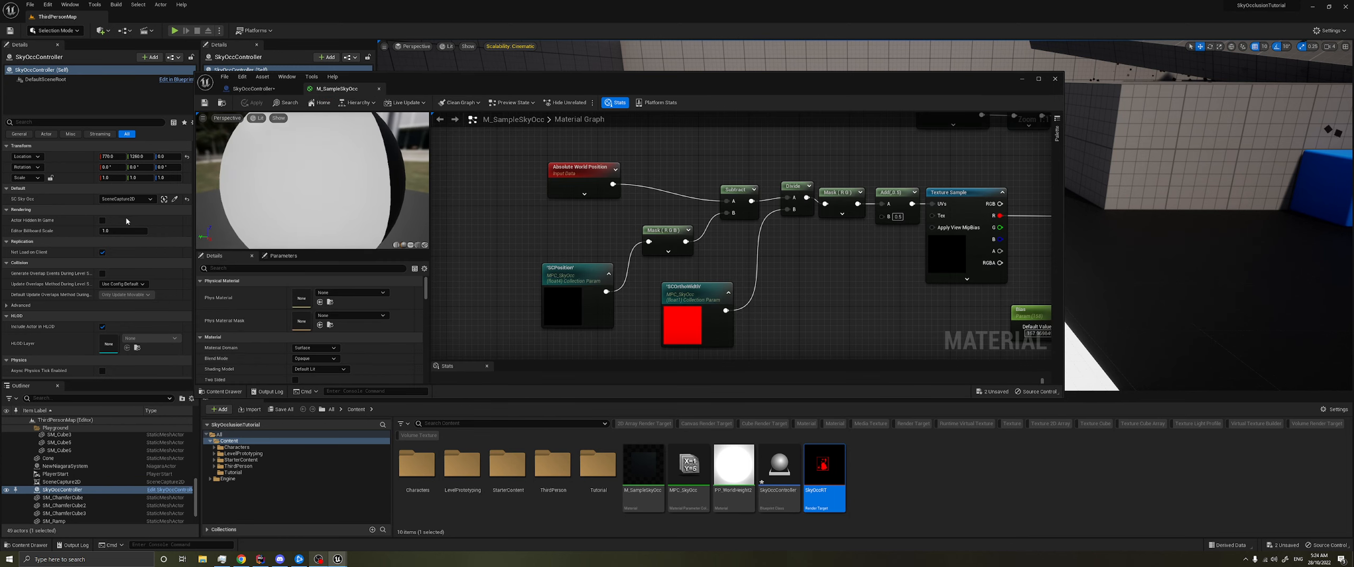
left_click(72, 483)
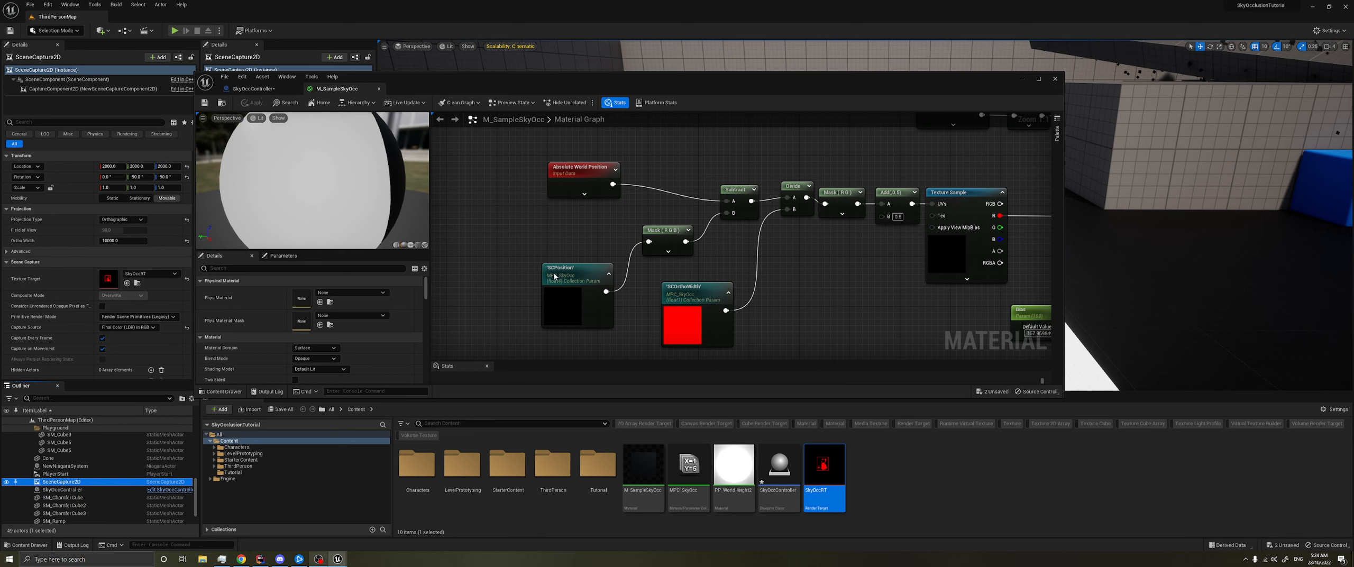
left_click(249, 88)
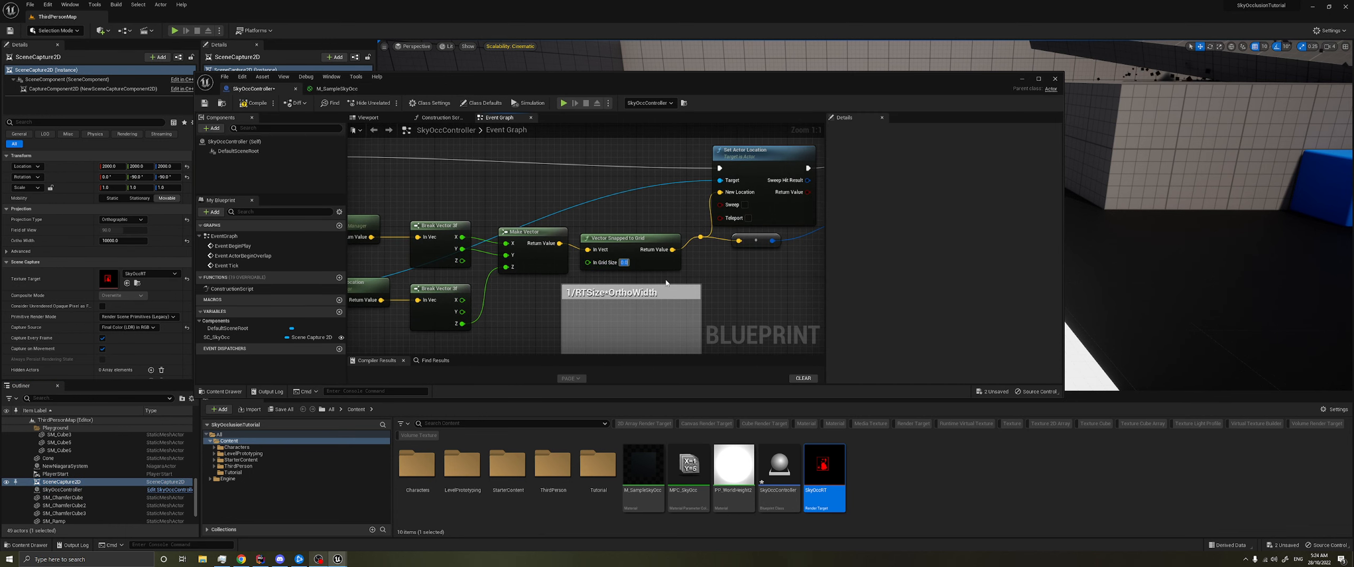
type("1/256*10000")
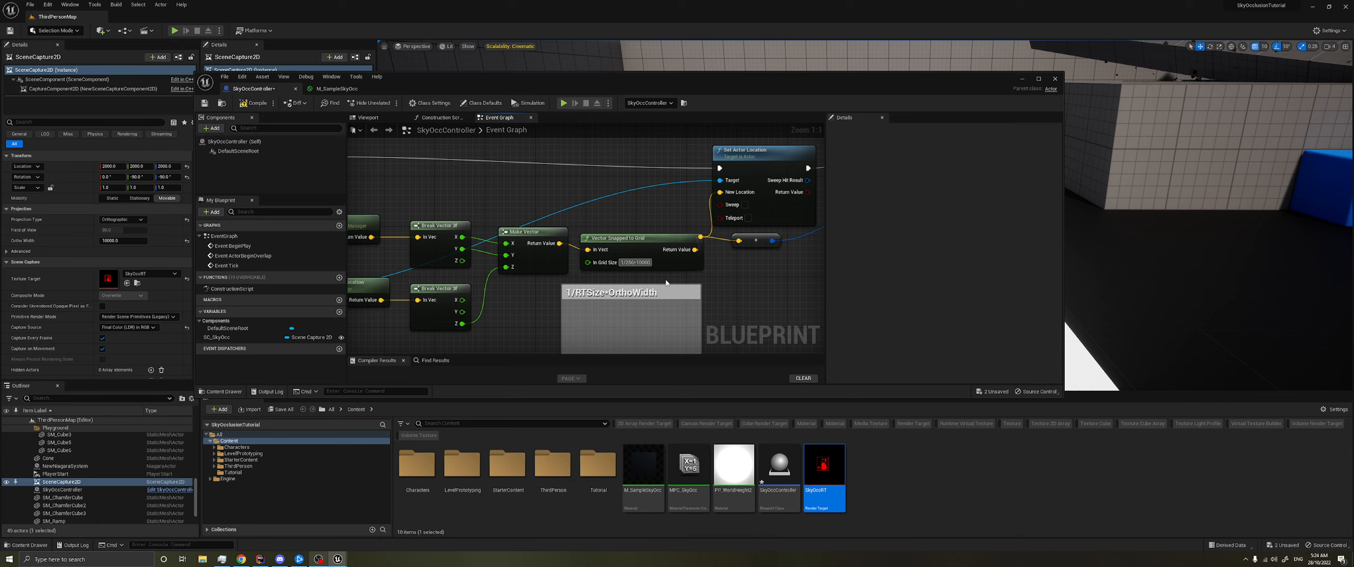
key("Return")
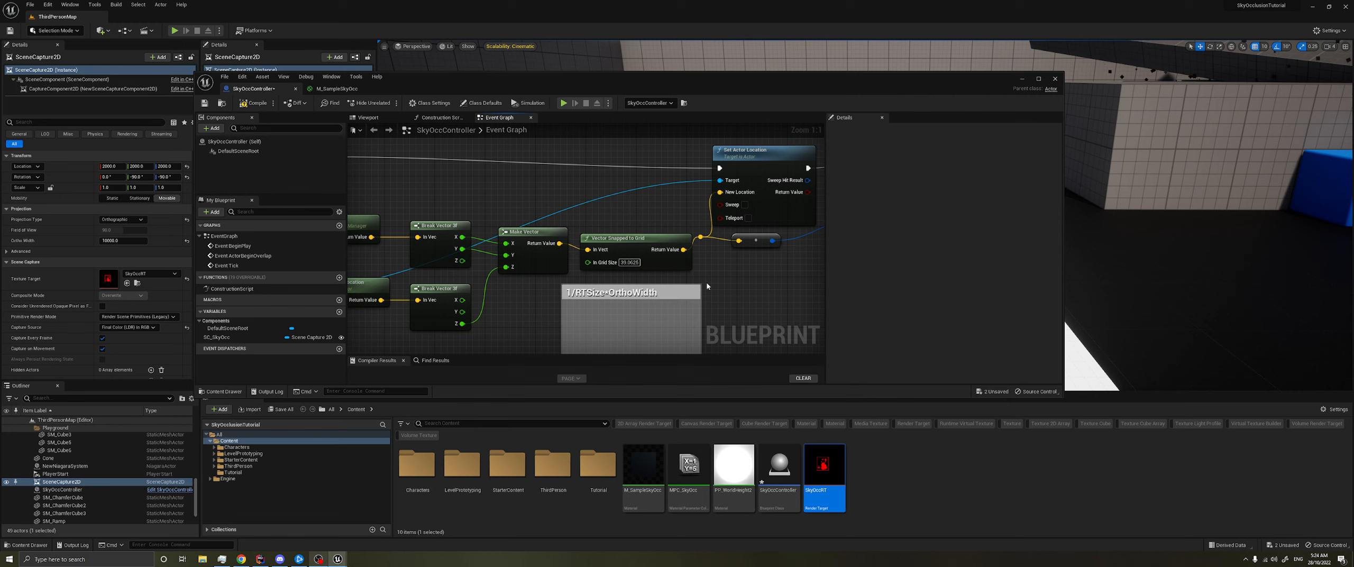
- Delete the formula comment box from the event graph
right_click_drag(609, 297, 588, 248)
left_click(613, 243)
key("Delete")
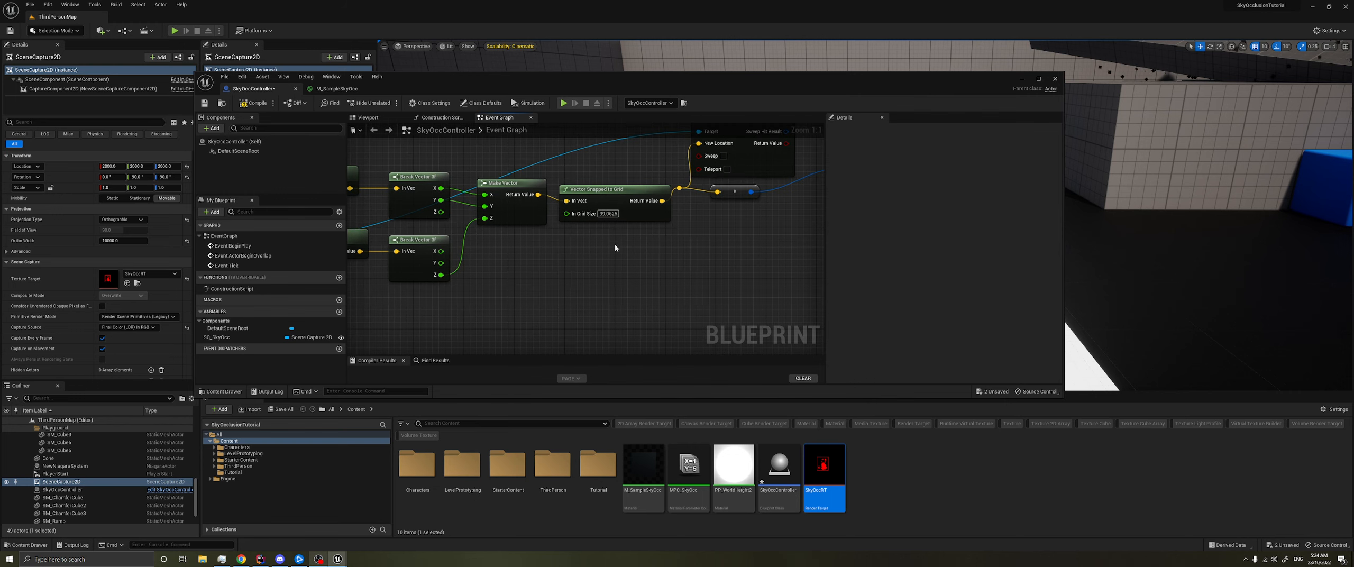
- Add a Get Child Component node from the SC_SkyOcc reference, together with its Capture Component 2D getter
right_click_drag(576, 261, 632, 248)
mouse_move(542, 285)
right_mouse_down()
mouse_move(510, 272)
mouse_move(516, 292)
right_mouse_up()
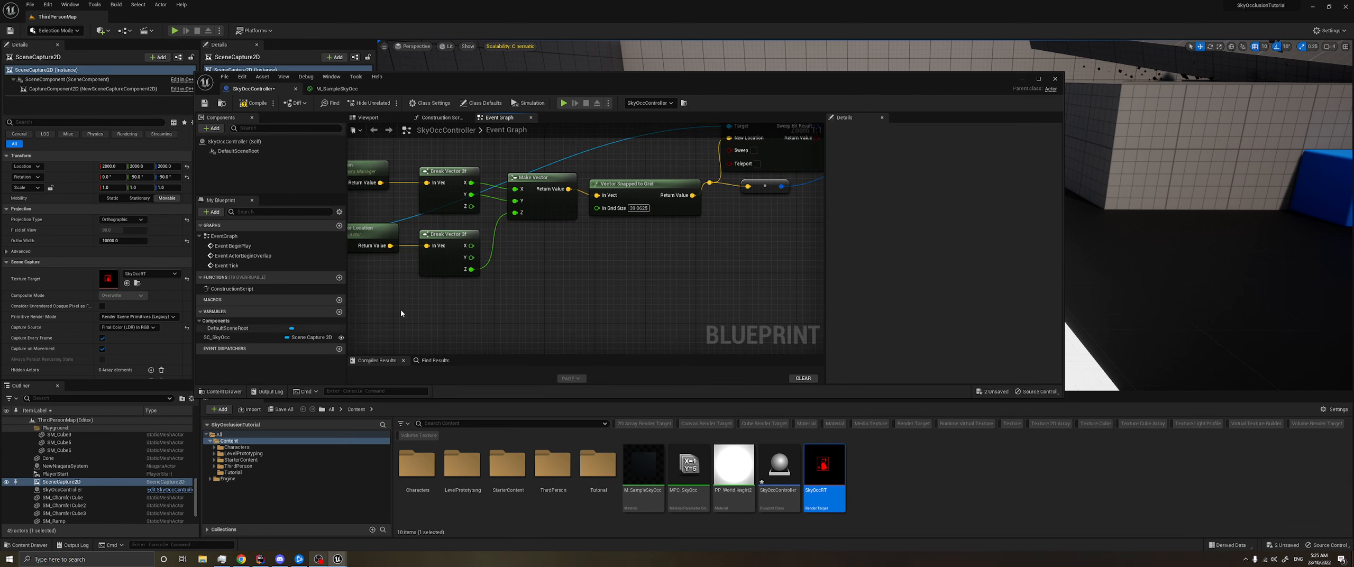
right_click_drag(550, 290, 579, 268)
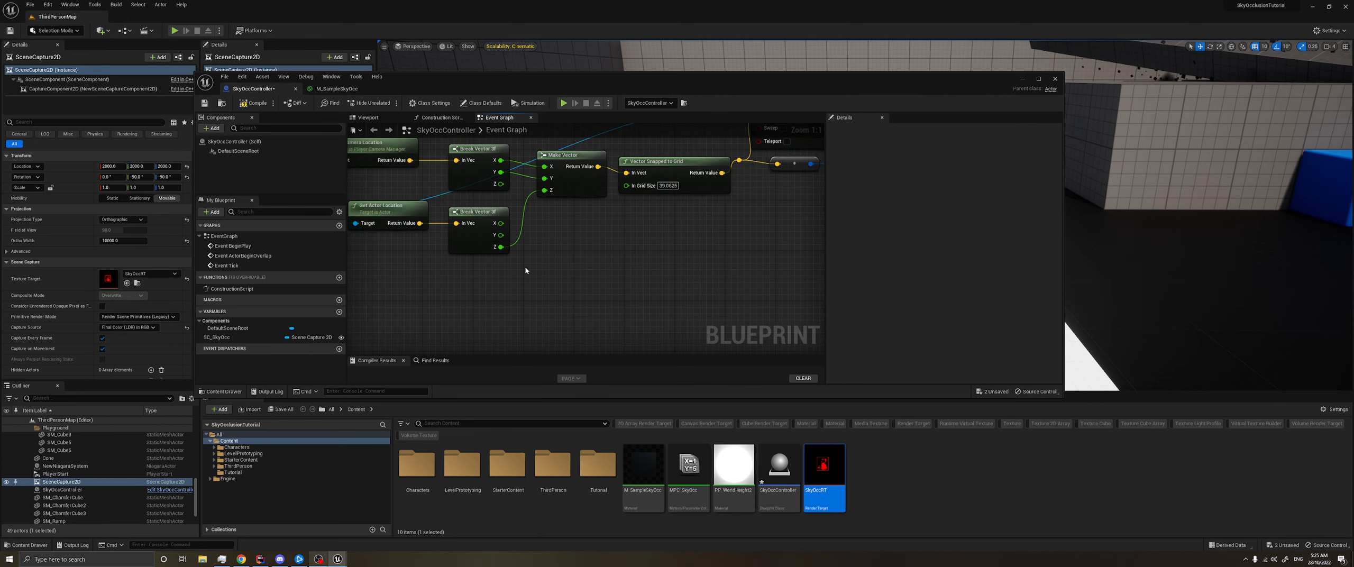
right_click_drag(424, 307, 501, 295)
left_click_drag(395, 218, 476, 307)
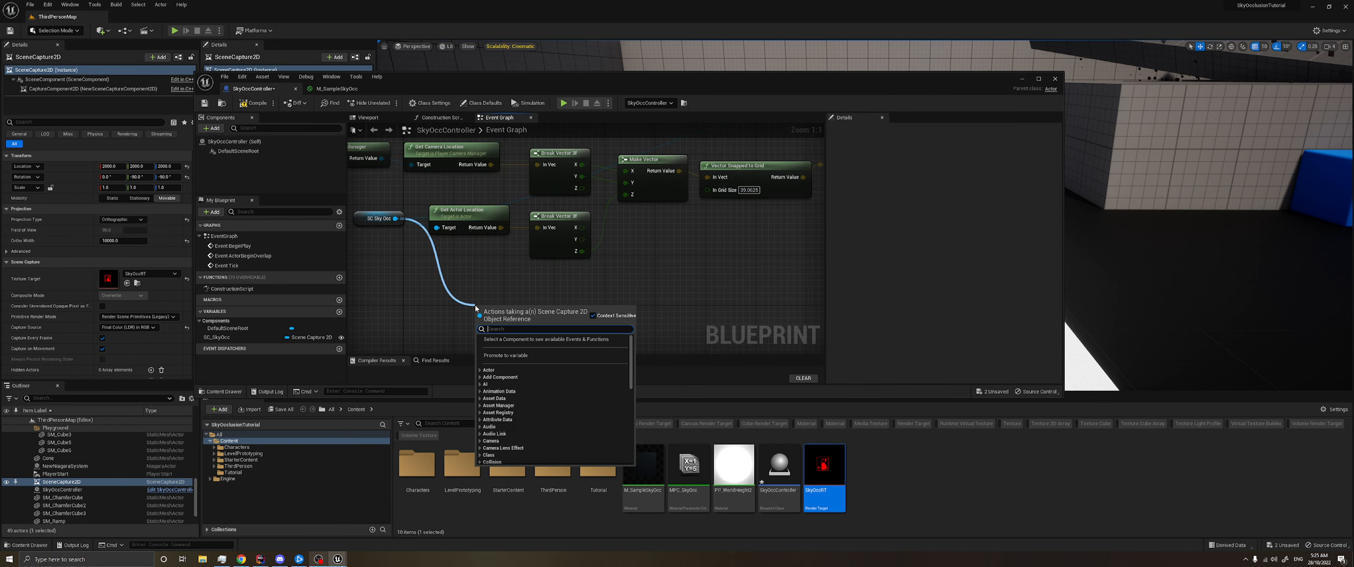
type("get compon")
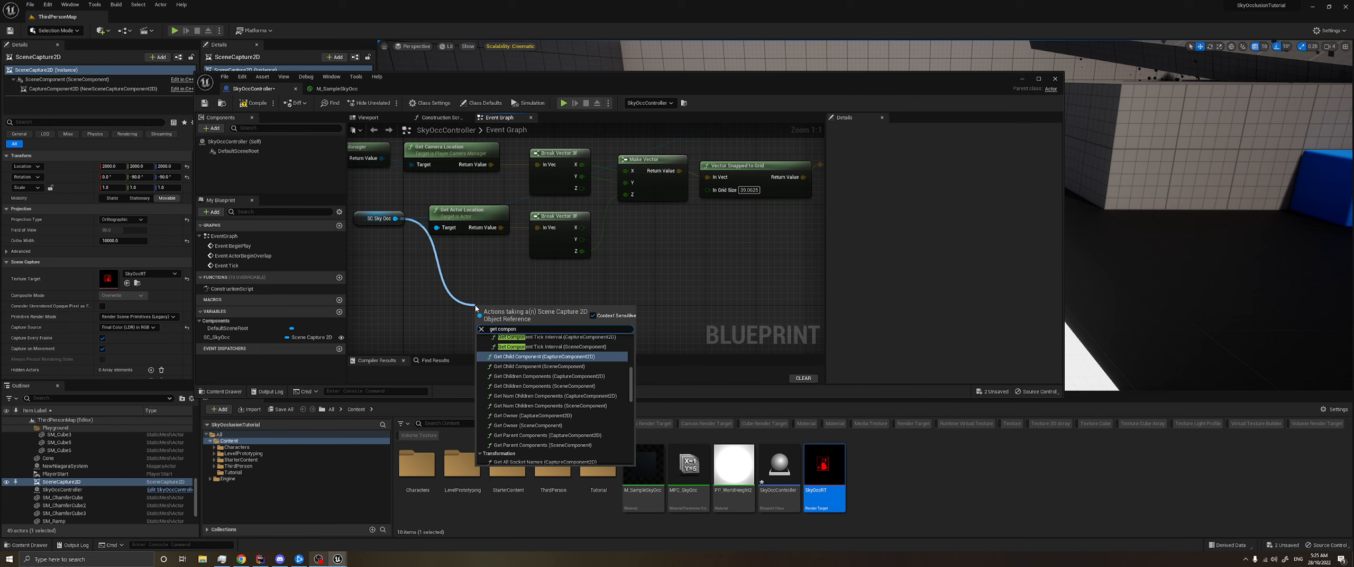
key("Return")
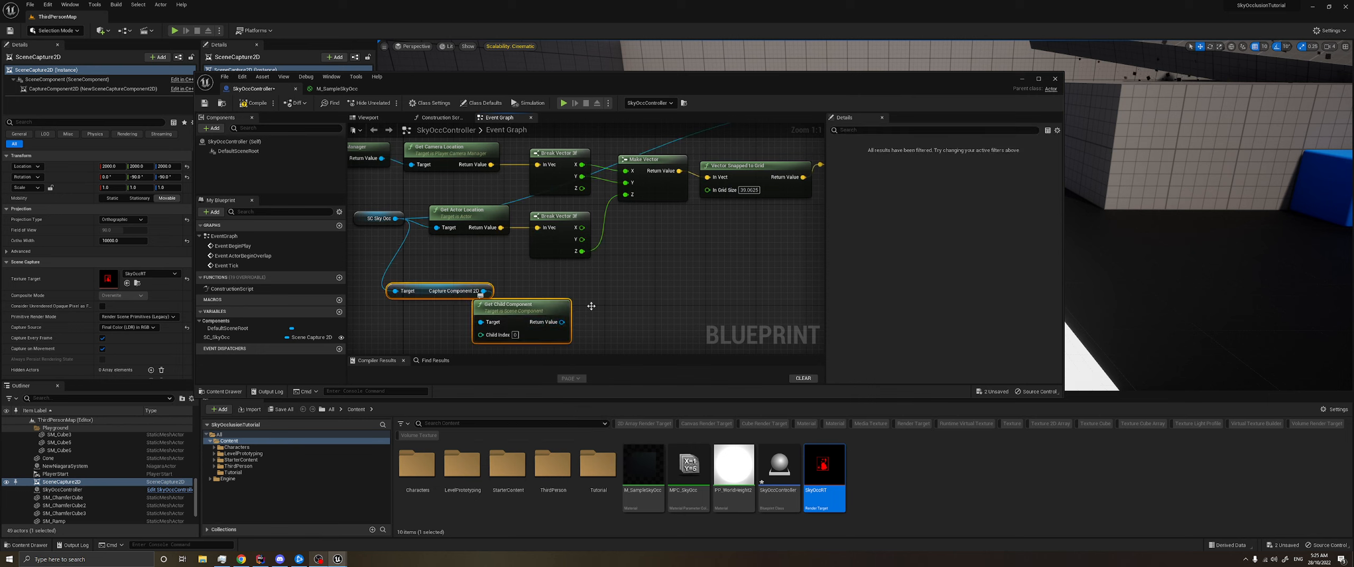
- Get the Ortho Width from Capture Component 2D and delete the unneeded Get Child Component node
left_click_drag(591, 306, 648, 300)
left_click_drag(540, 285, 624, 277)
type("ortho width")
key("Return")
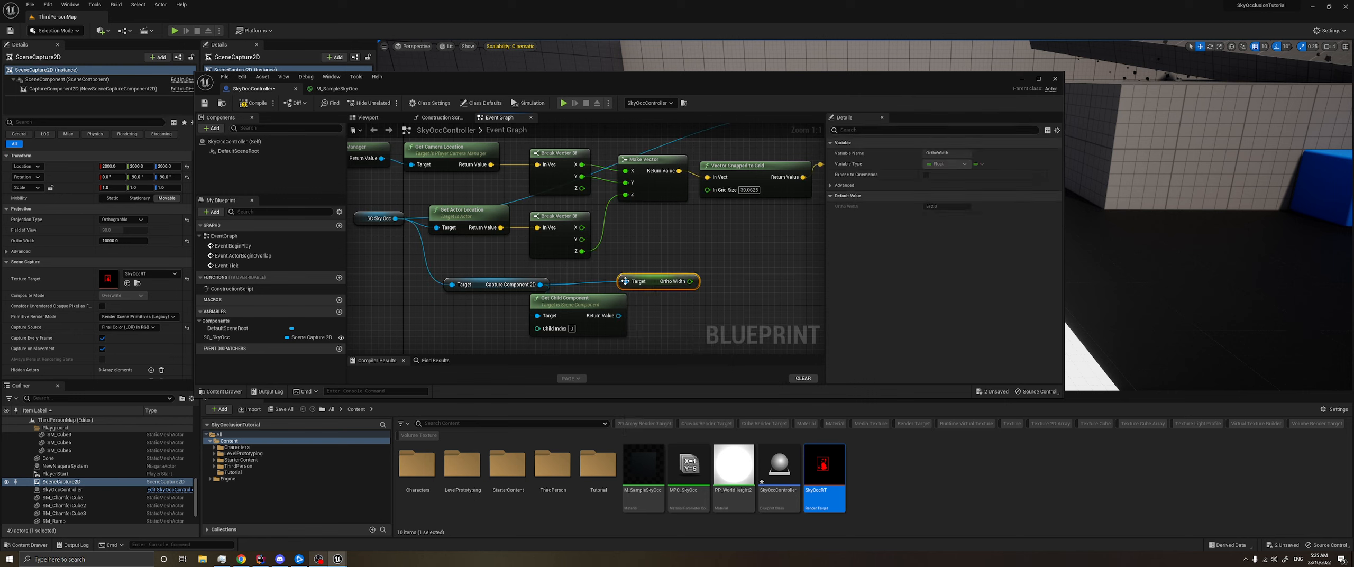
left_click(592, 300)
key("Delete")
- Get the Texture Target from the Capture Component 2D node
right_click_drag(592, 299, 549, 294)
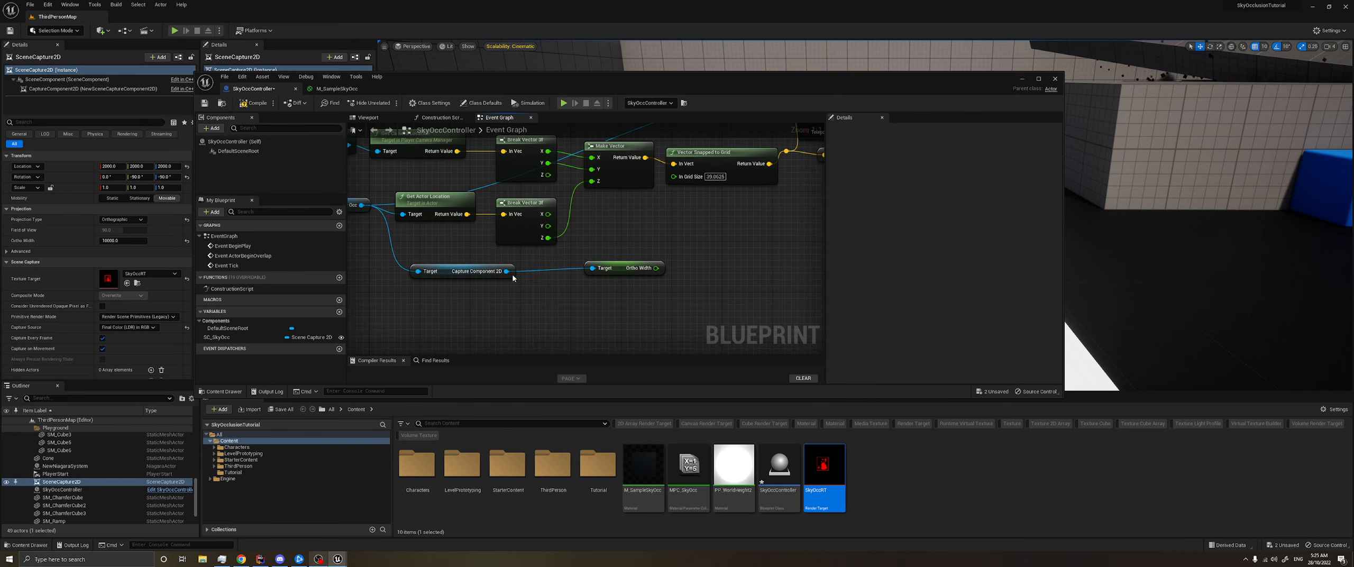
left_click_drag(506, 271, 542, 313)
type("get tra")
key("BackSpace")
key("BackSpace")
key("BackSpace")
key("BackSpace")
type("targ")
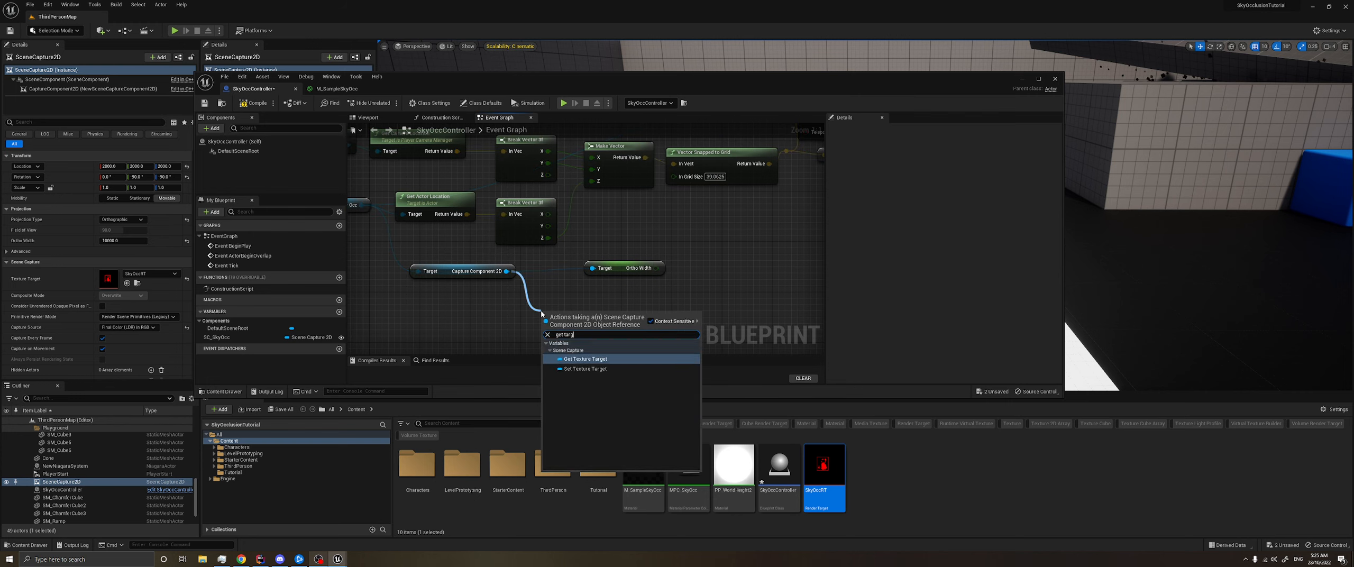
key("Return")
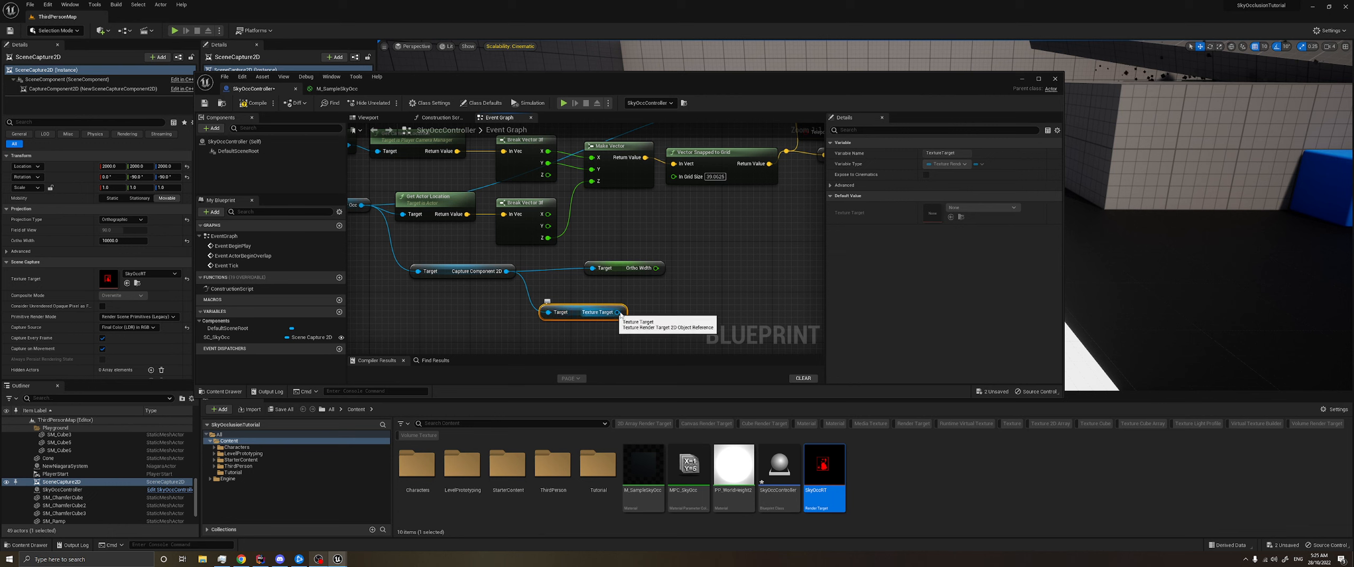
- Get Size X from the Texture Target getter
left_click_drag(617, 312, 669, 313)
type("size")
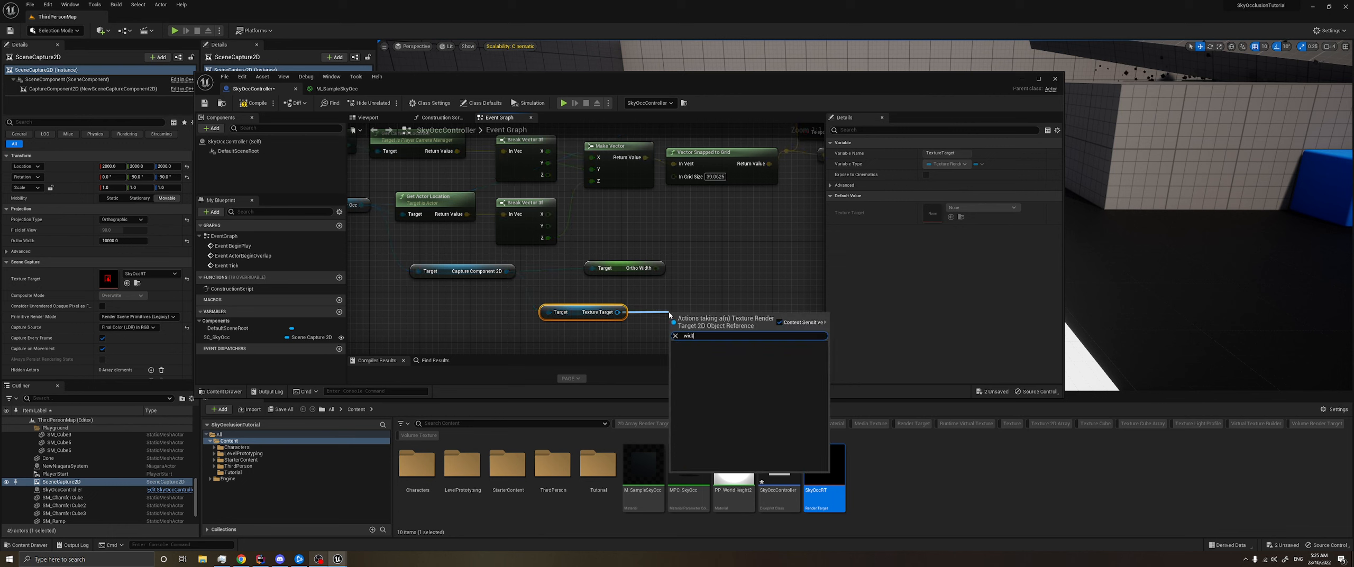
key("Return")
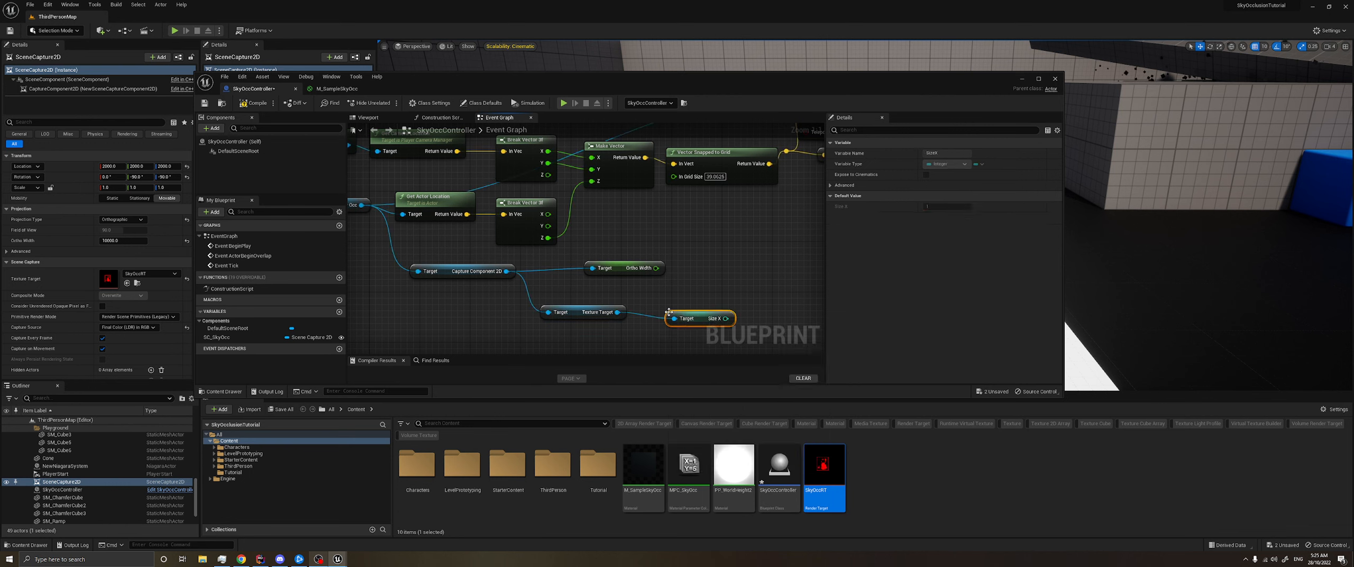
- Arrange the Texture Target and Size X getters in a row below the Ortho Width getter
right_click_drag(697, 271, 631, 265)
left_click_drag(518, 290, 692, 332)
left_click_drag(592, 304, 566, 298)
left_click(626, 268)
right_click_drag(626, 267, 583, 281)
left_click(629, 184)
right_click_drag(569, 253, 604, 247)
left_click_drag(433, 339, 629, 251)
right_click_drag(631, 250, 601, 262)
left_click(608, 247)
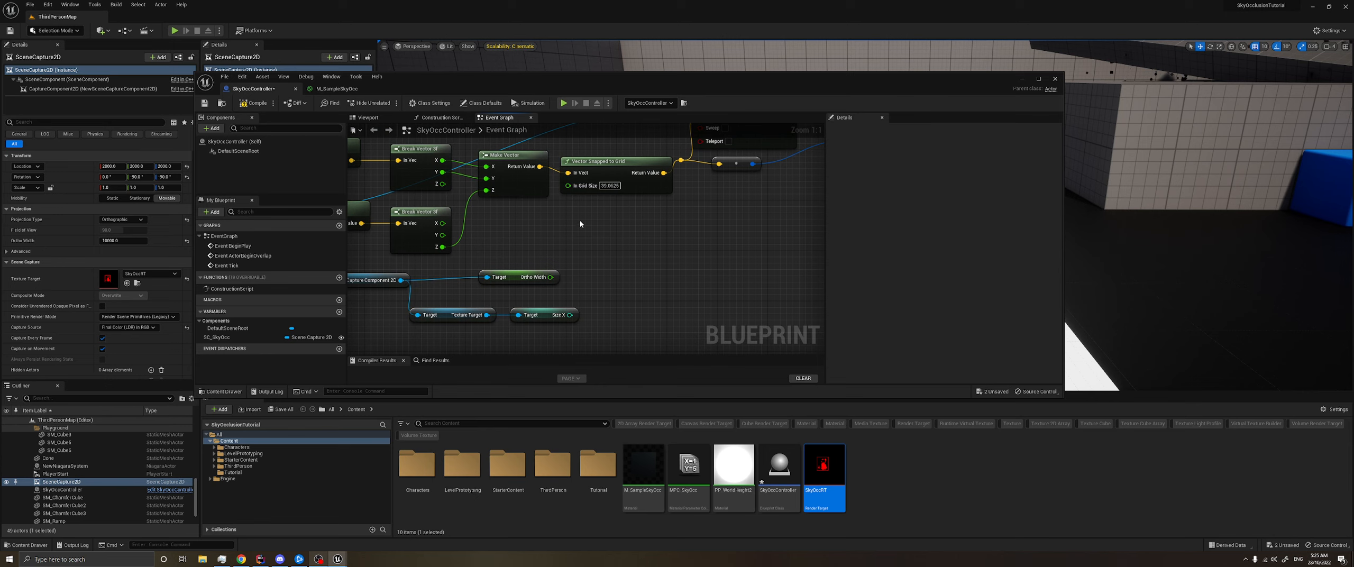
- Add a Divide node that divides 1 by the texture target's Size X
right_click(579, 224)
type("div")
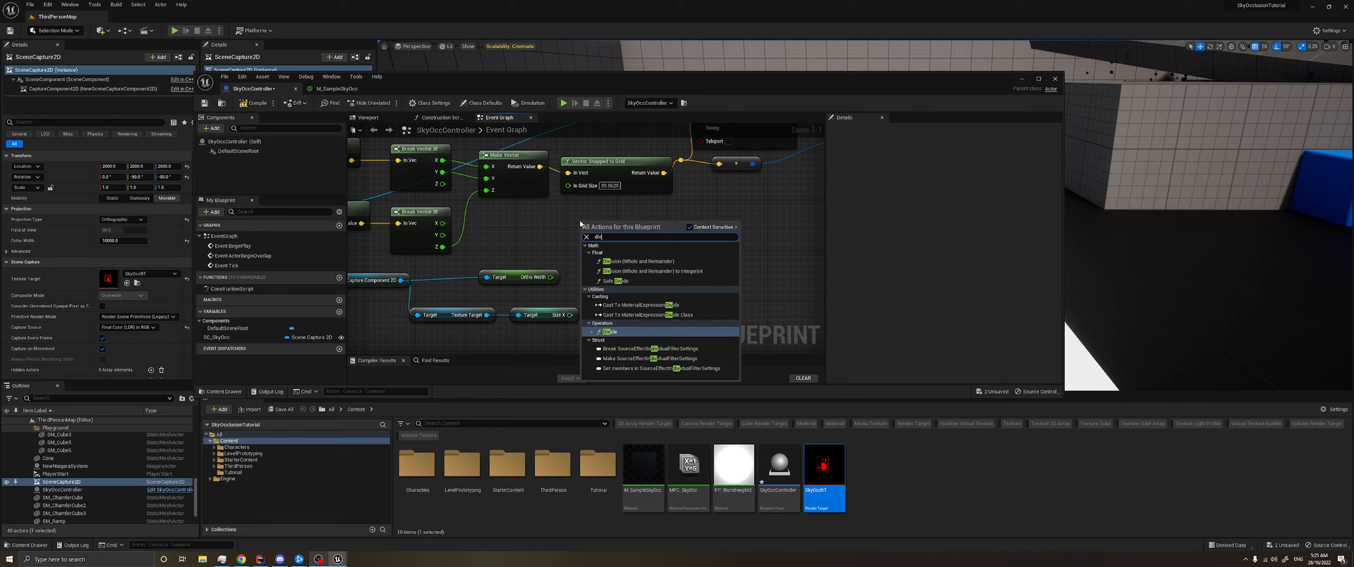
key("Return")
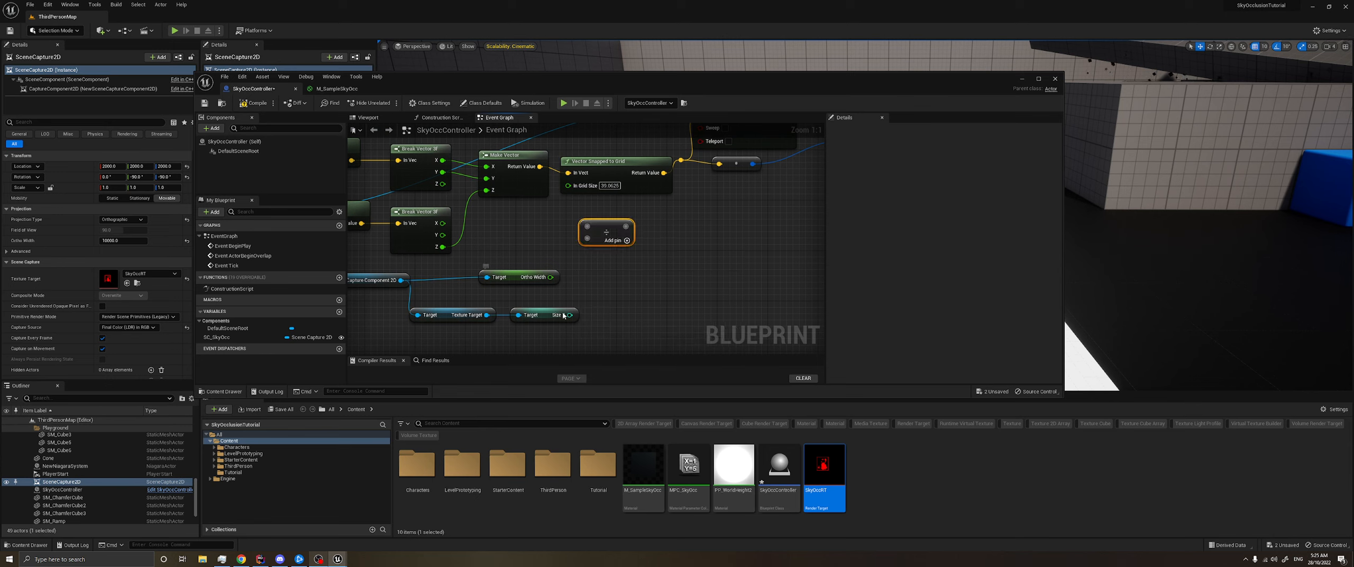
left_click_drag(569, 315, 588, 241)
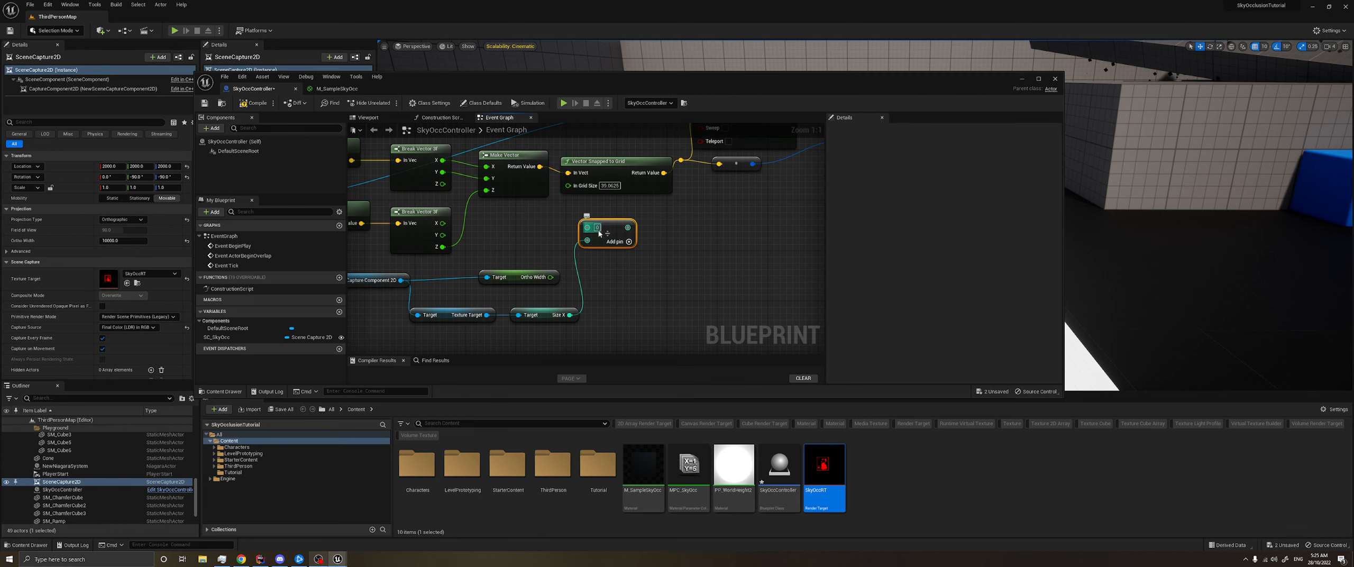
left_click(646, 274)
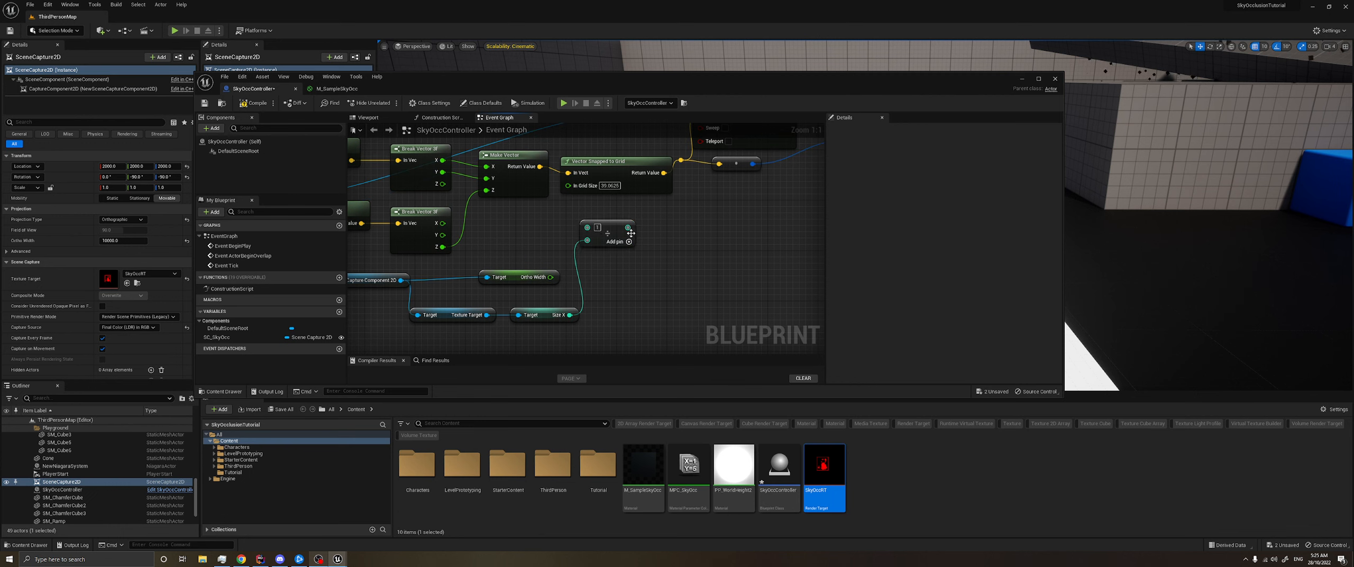
- Multiply the Divide result by Ortho Width and feed the product into In Grid Size of Vector Snapped to Grid
left_click_drag(637, 232, 656, 244)
type("mult")
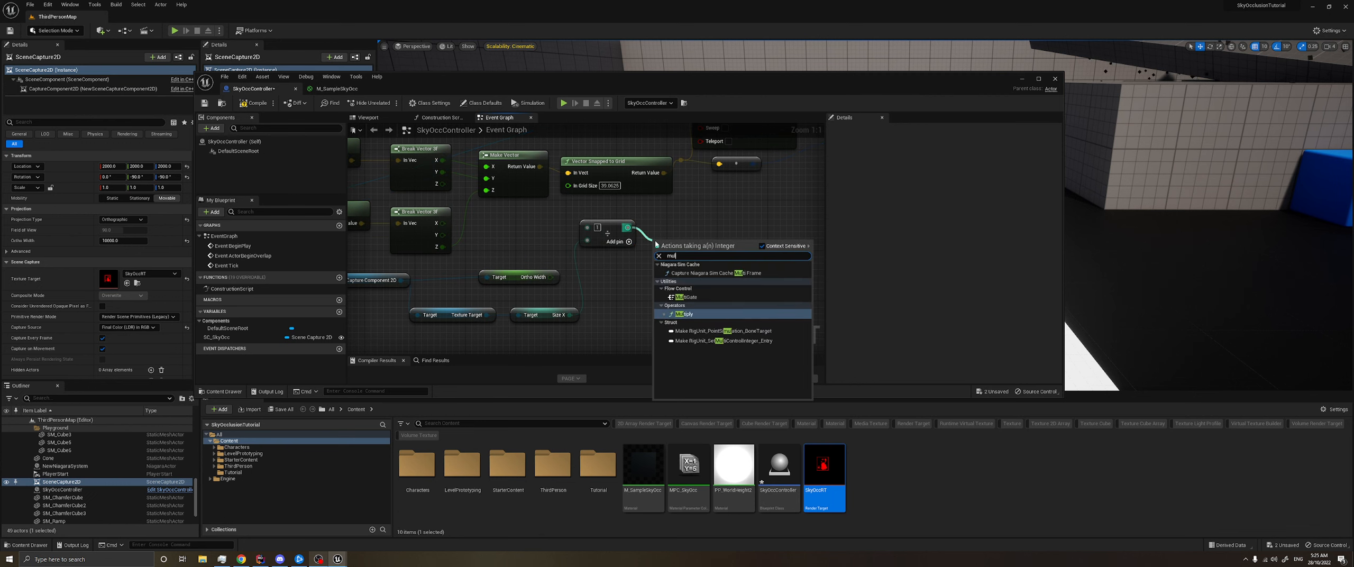
key("Return")
left_click_drag(551, 277, 569, 185)
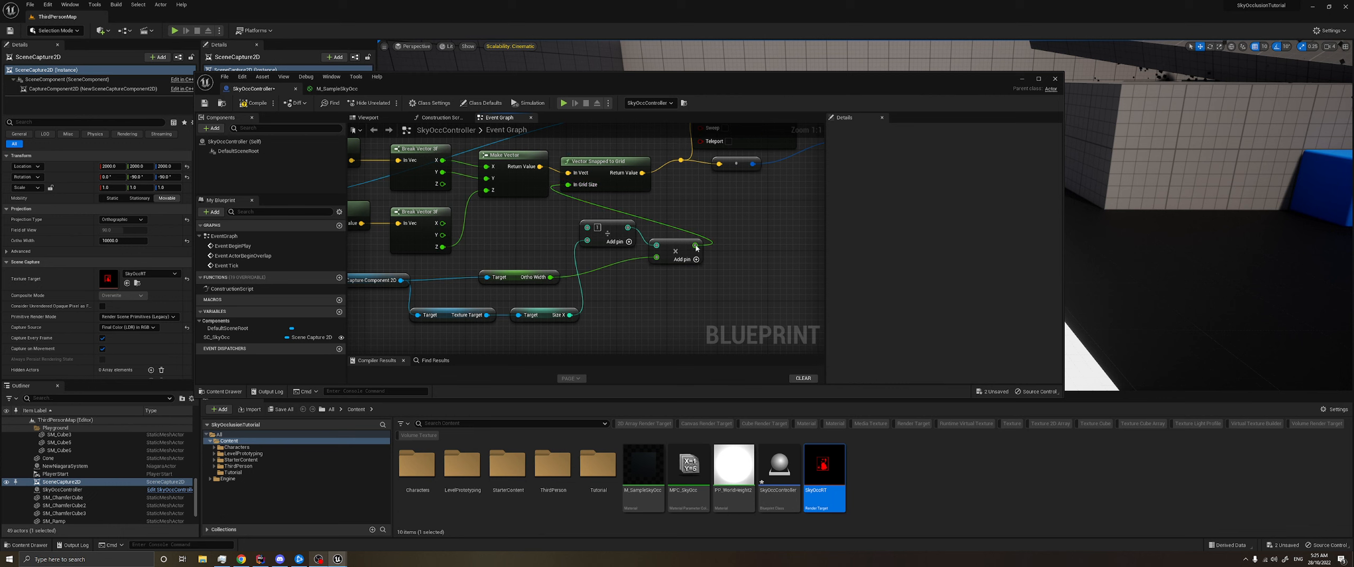
- Line up the getter, Divide and Multiply nodes below the location nodes, with Ortho Width in the lower row, and save the blueprint
scroll(640, 305, "down", 2)
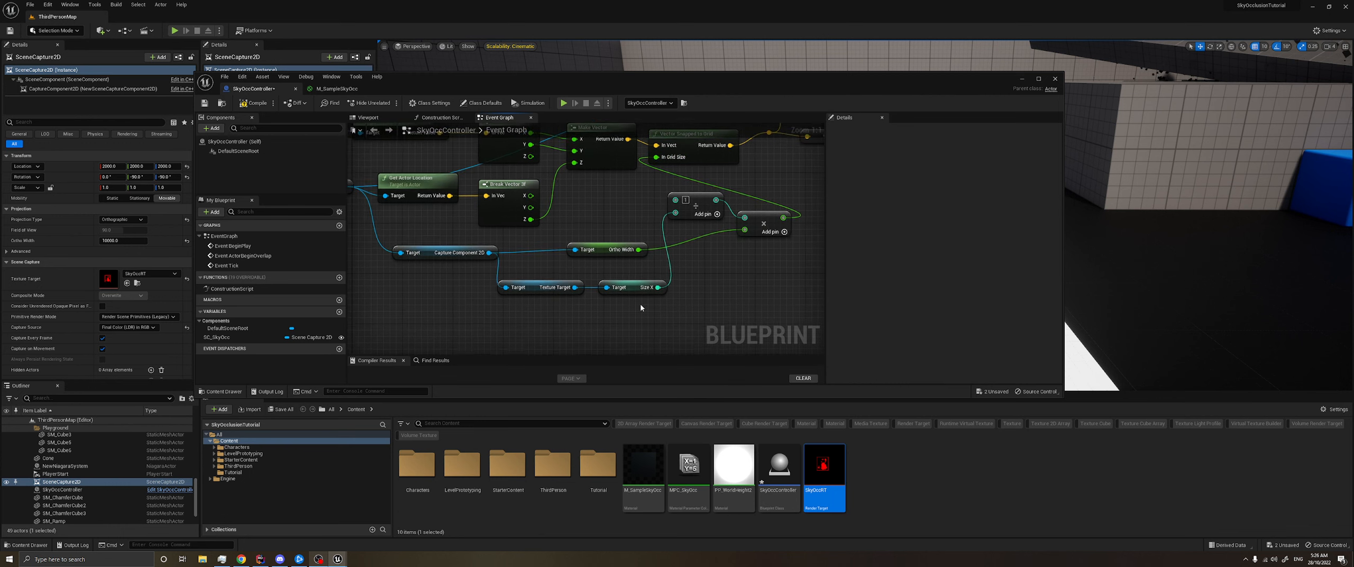
left_click_drag(600, 264, 567, 266)
left_click_drag(581, 318, 640, 268)
left_click(627, 291)
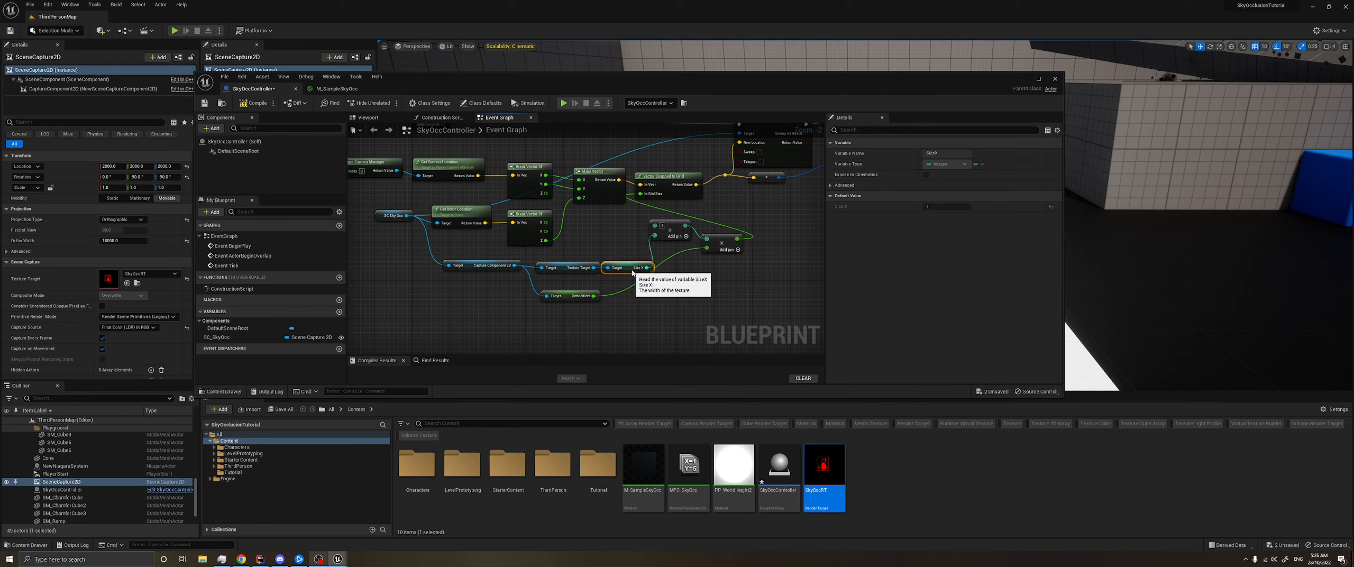
left_click(683, 309)
left_click_drag(533, 327, 645, 270)
left_click_drag(423, 322, 728, 265)
left_click_drag(637, 268, 590, 272)
left_click(629, 245)
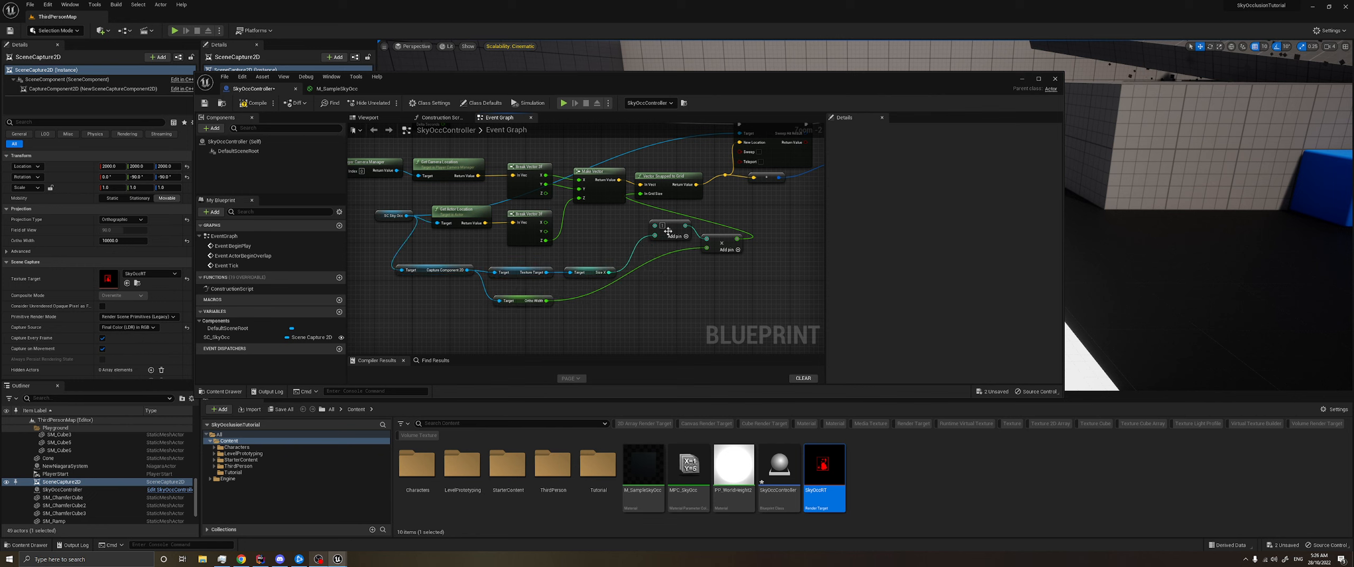
left_click_drag(656, 241, 631, 274)
left_click_drag(728, 241, 709, 288)
left_click(747, 232)
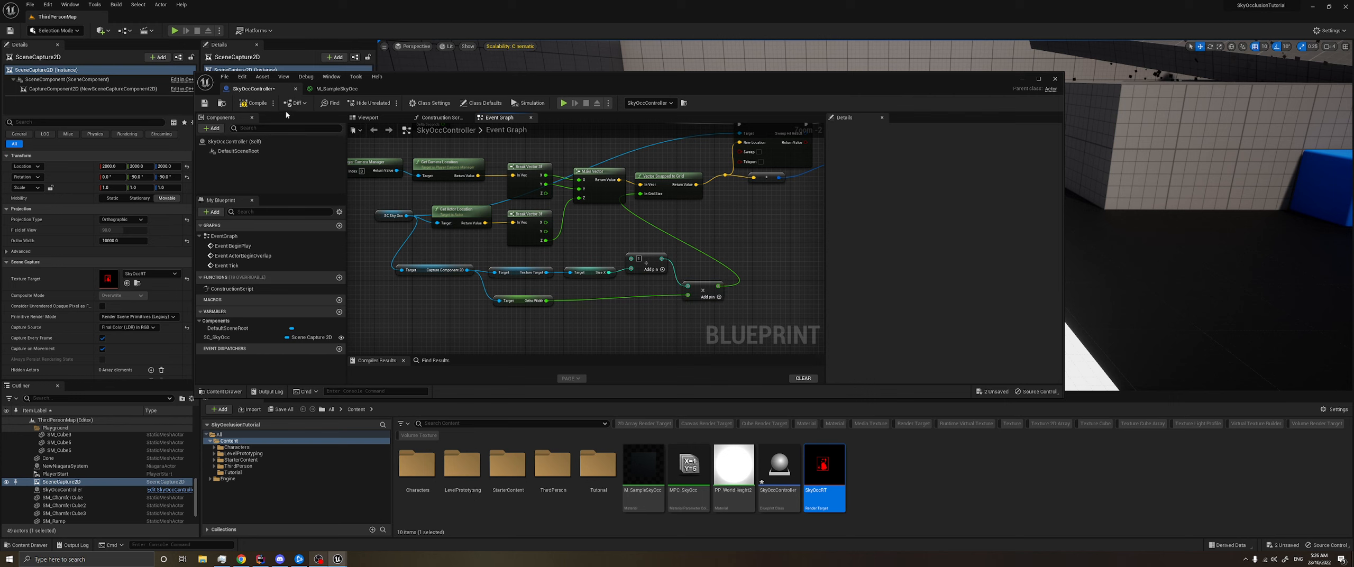
left_click(204, 103)
- Play the level and run the character around to check the occlusion with the calculated grid size
left_click(1021, 80)
left_click(175, 31)
key("w")
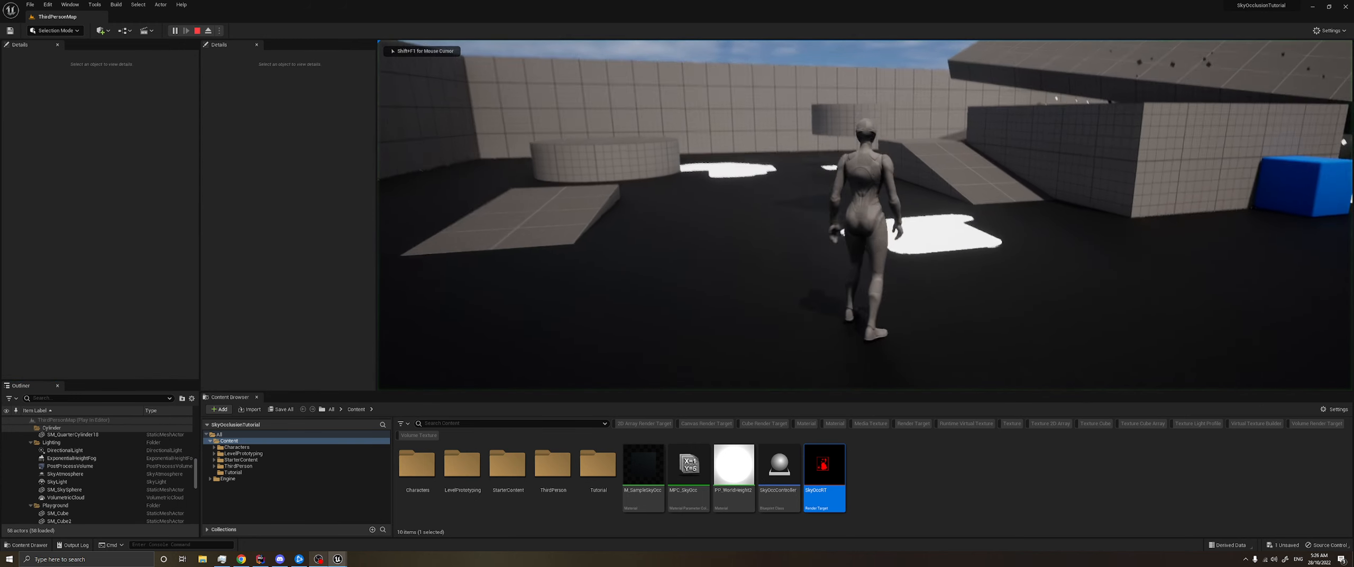
key("s")
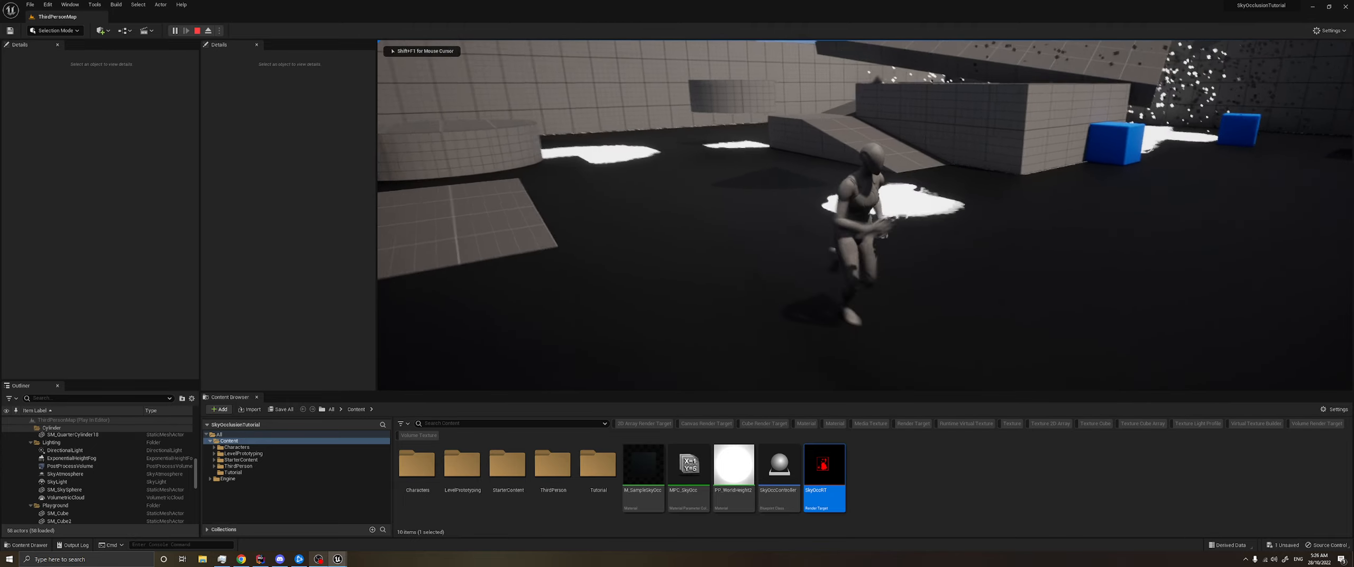
key("d")
key("w")
key("a")
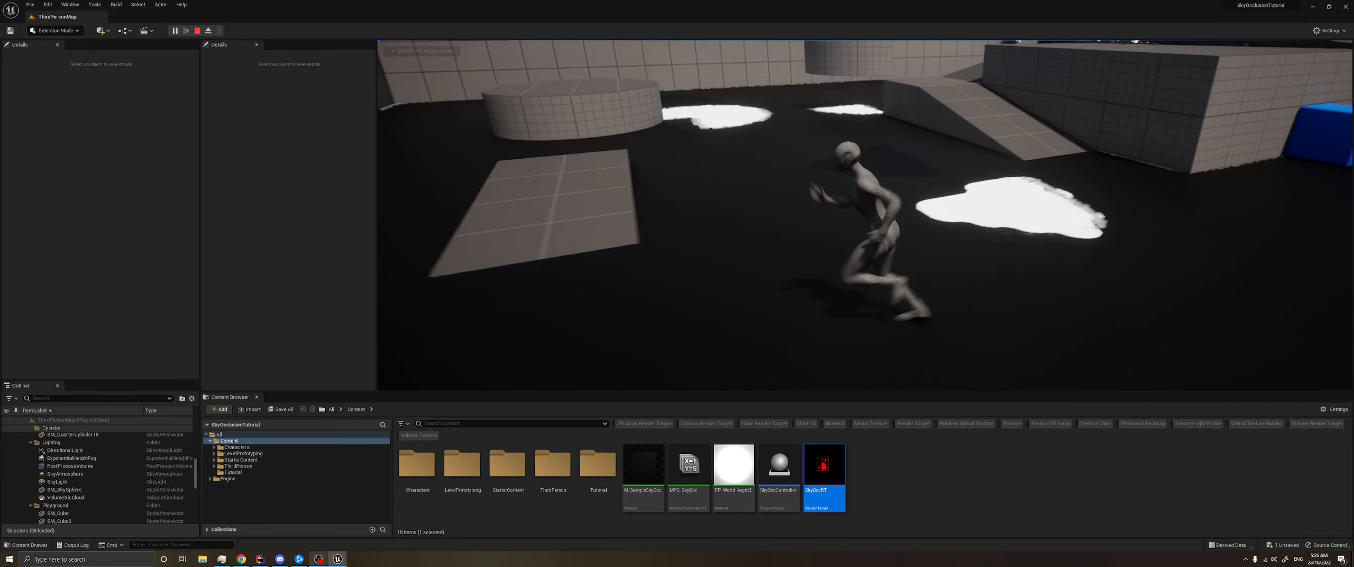
key("s")
key("d")
key("alt+Tab")
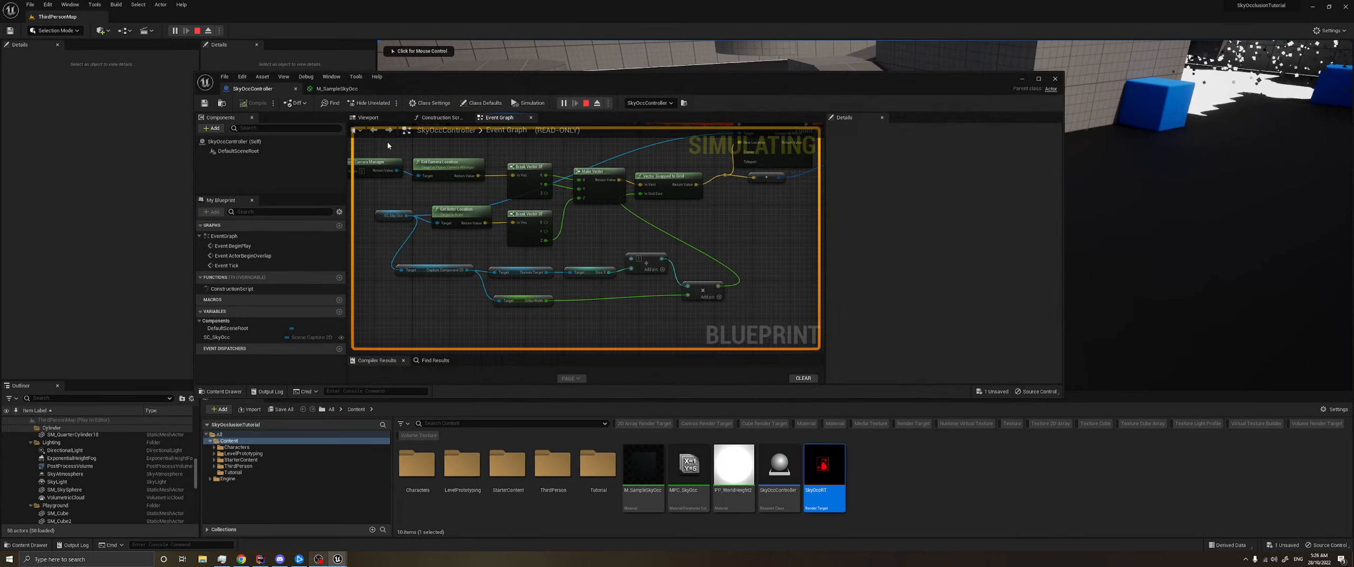
- Stop the play session and examine the nodes that calculate the grid size, from Capture Component 2D through Multiply
scroll(534, 272, "up", 2)
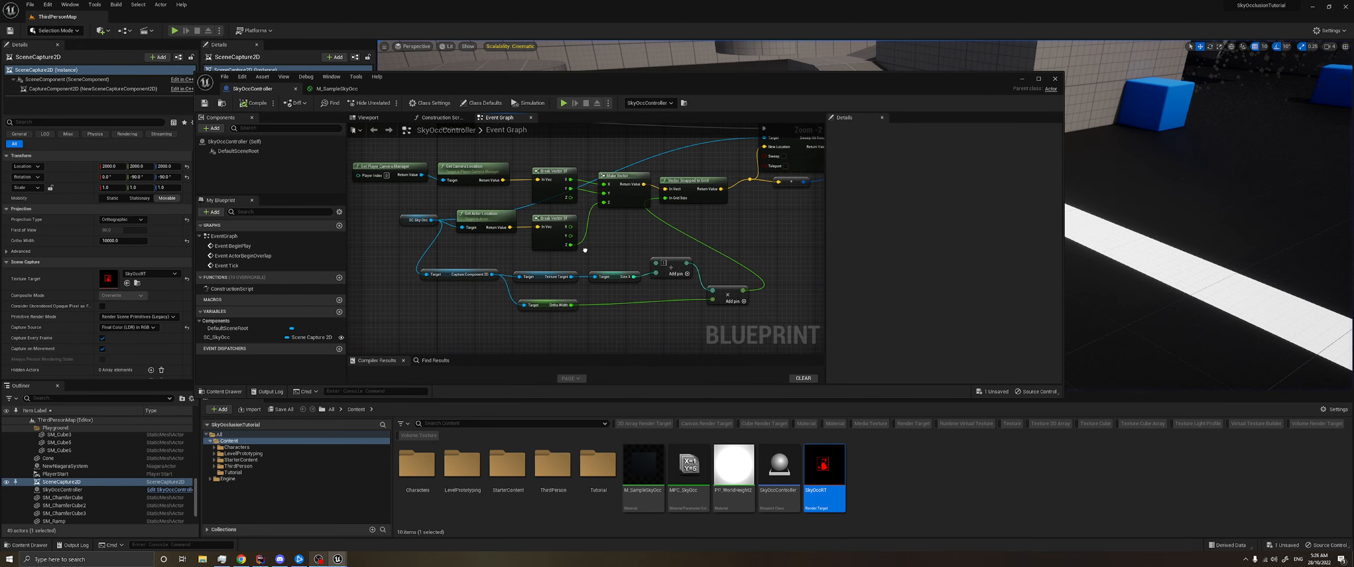
right_click_drag(637, 242, 514, 255)
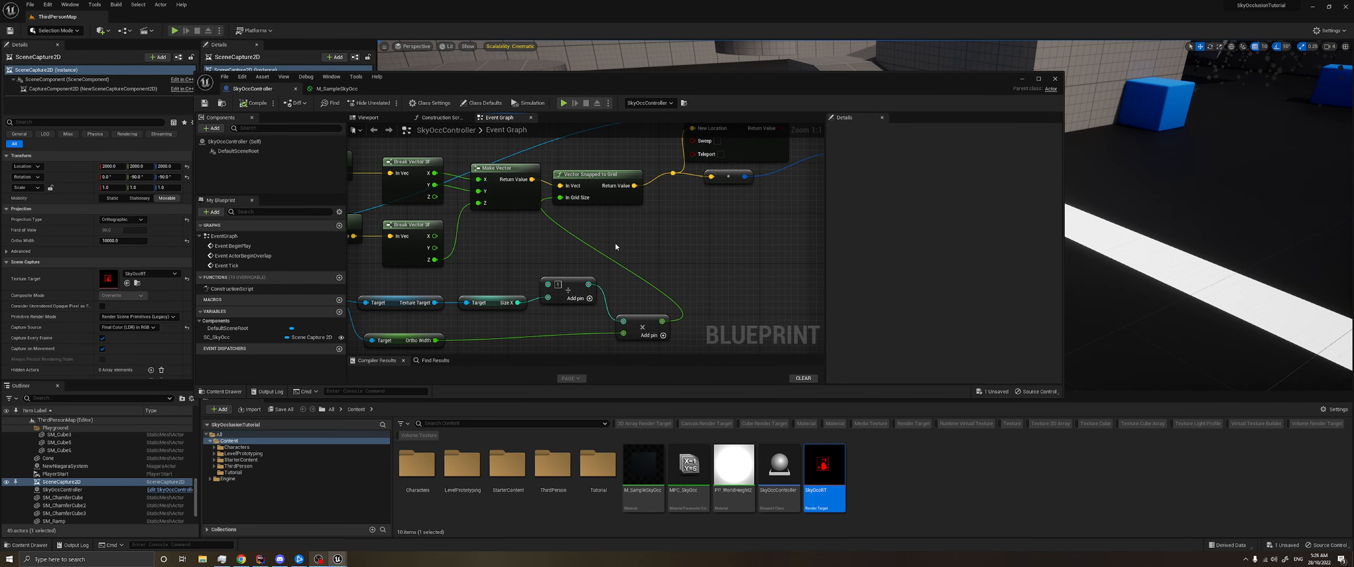
right_click_drag(668, 245, 547, 269)
mouse_move(598, 227)
right_mouse_down()
mouse_move(571, 280)
mouse_move(755, 226)
mouse_move(778, 158)
right_mouse_up()
right_click_drag(619, 249, 671, 314)
left_click(639, 250)
left_click(631, 275)
left_click(246, 102)
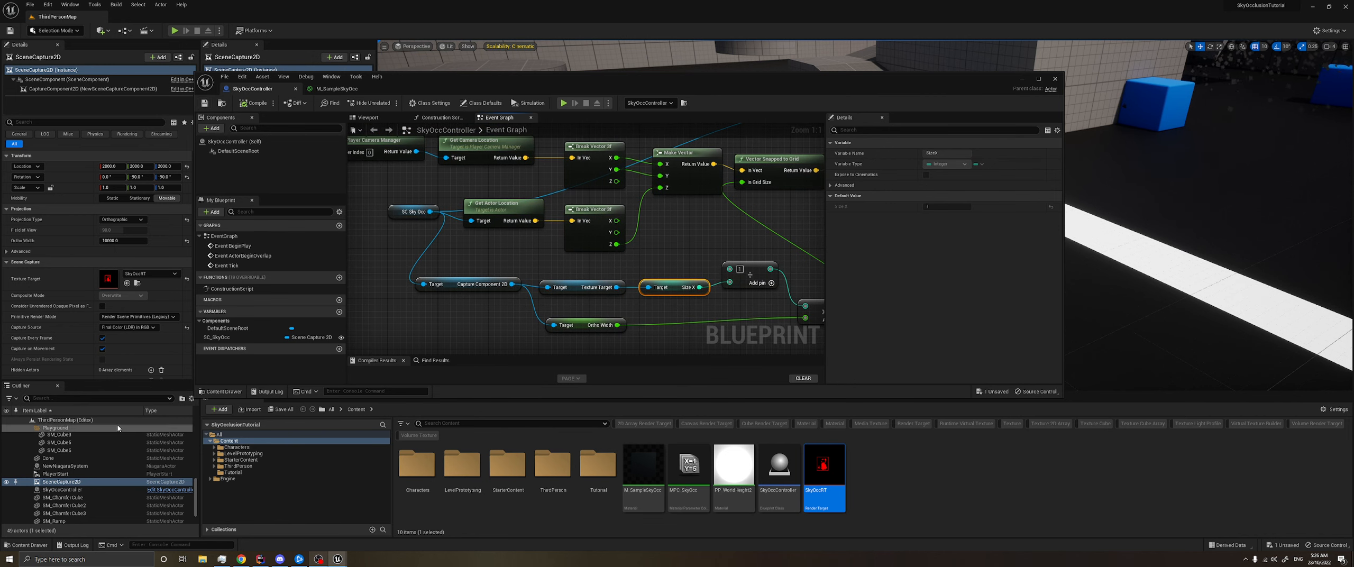
right_click_drag(698, 225, 657, 207)
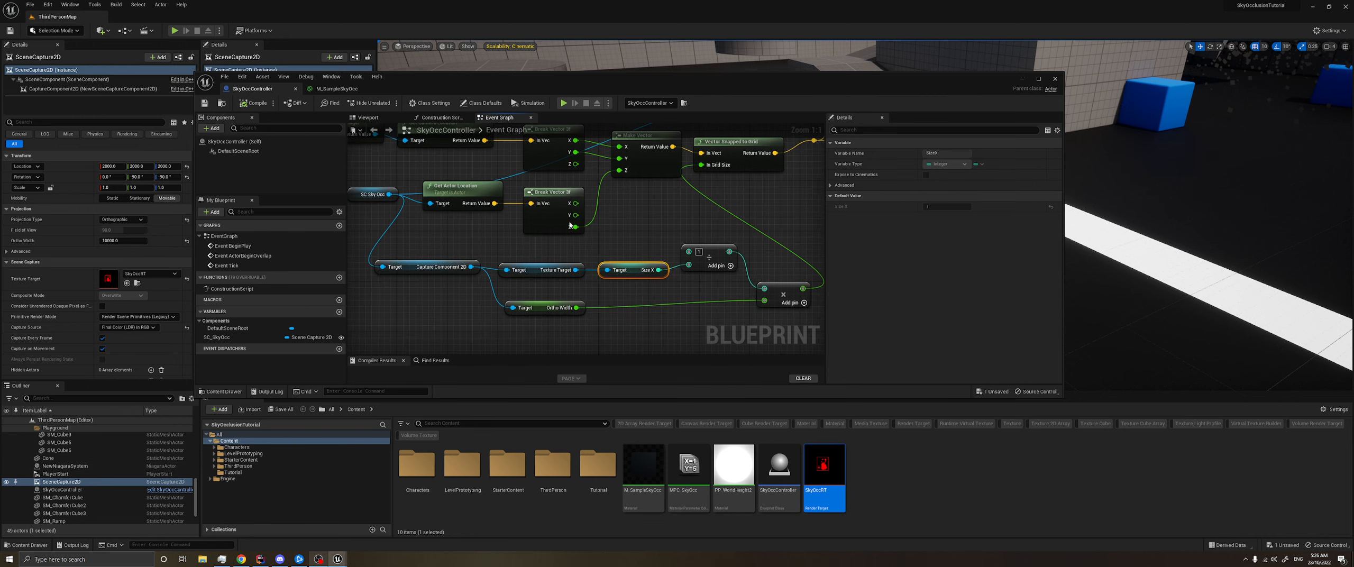
- Compile the blueprint, briefly play the level again and stop the session
left_click(247, 104)
left_click(564, 103)
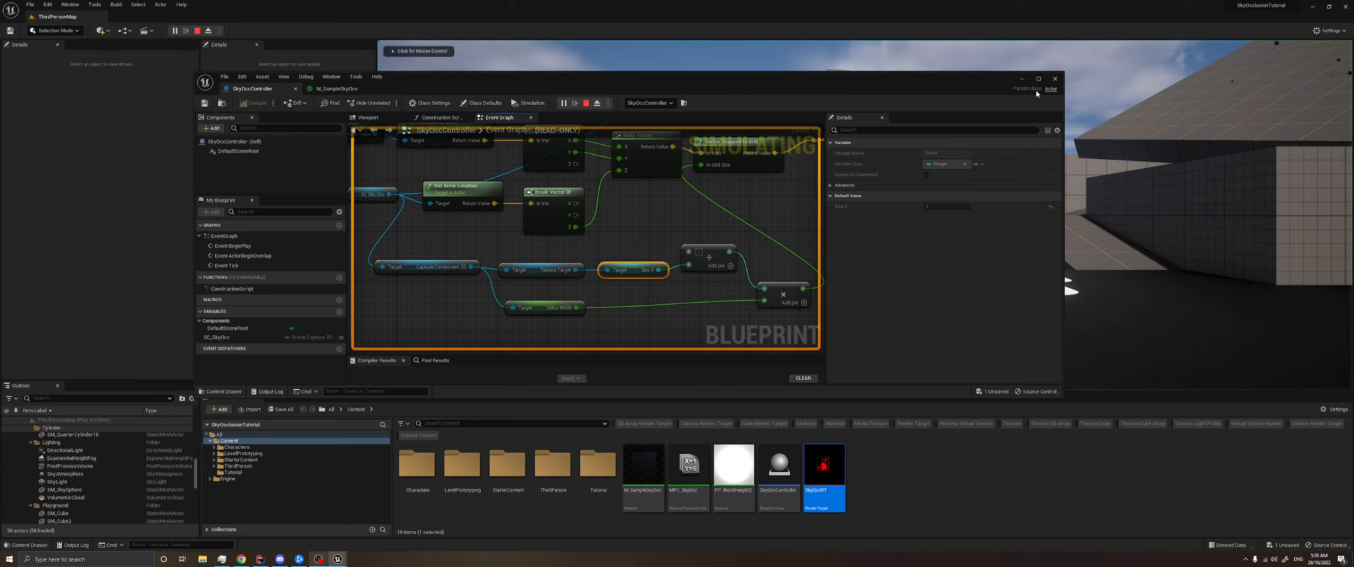
left_click(545, 51)
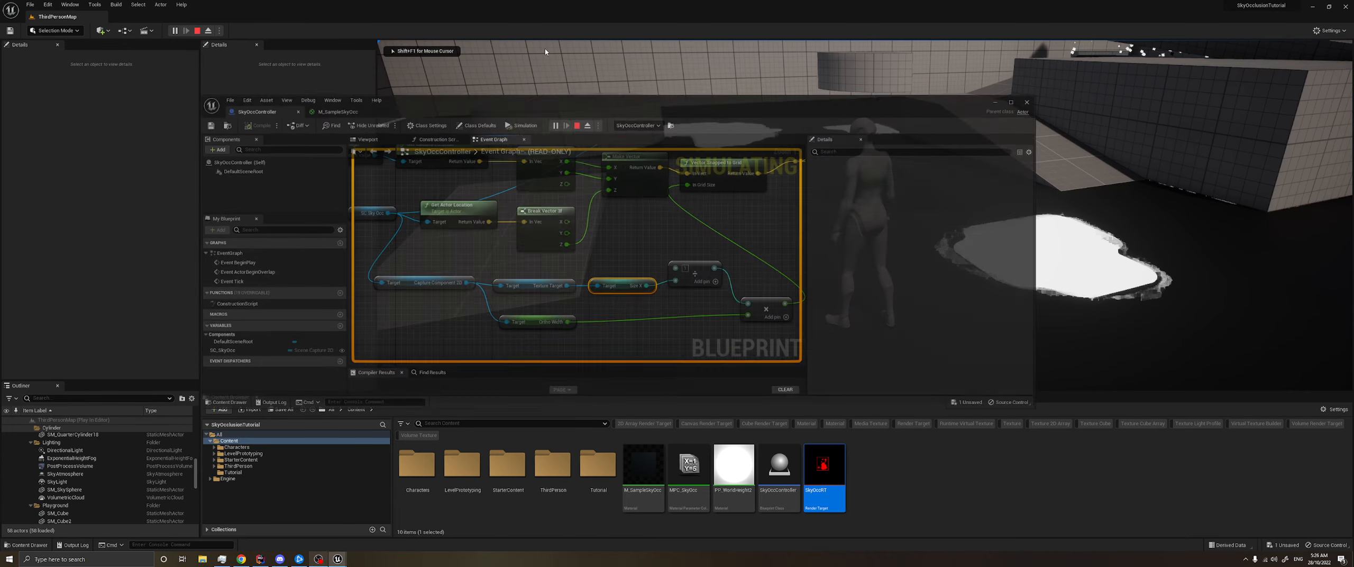
key("Escape")
- Disconnect the Multiply result from In Grid Size on Vector Snapped to Grid
right_click_drag(709, 180, 653, 262)
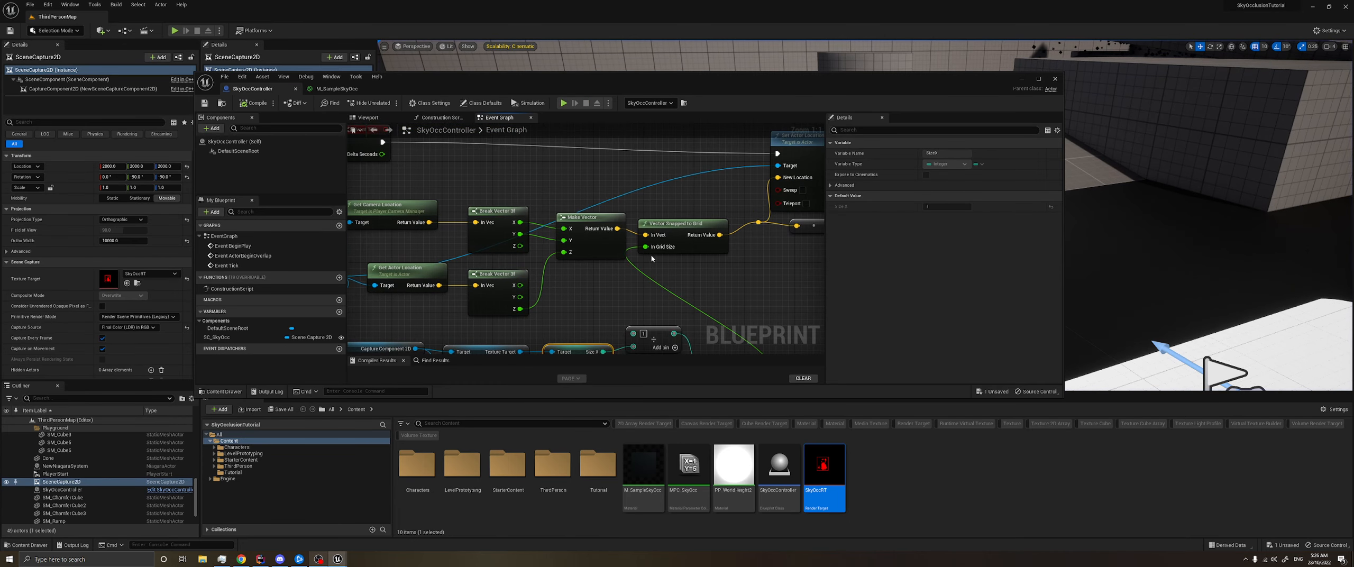
left_click(681, 247)
type("1")
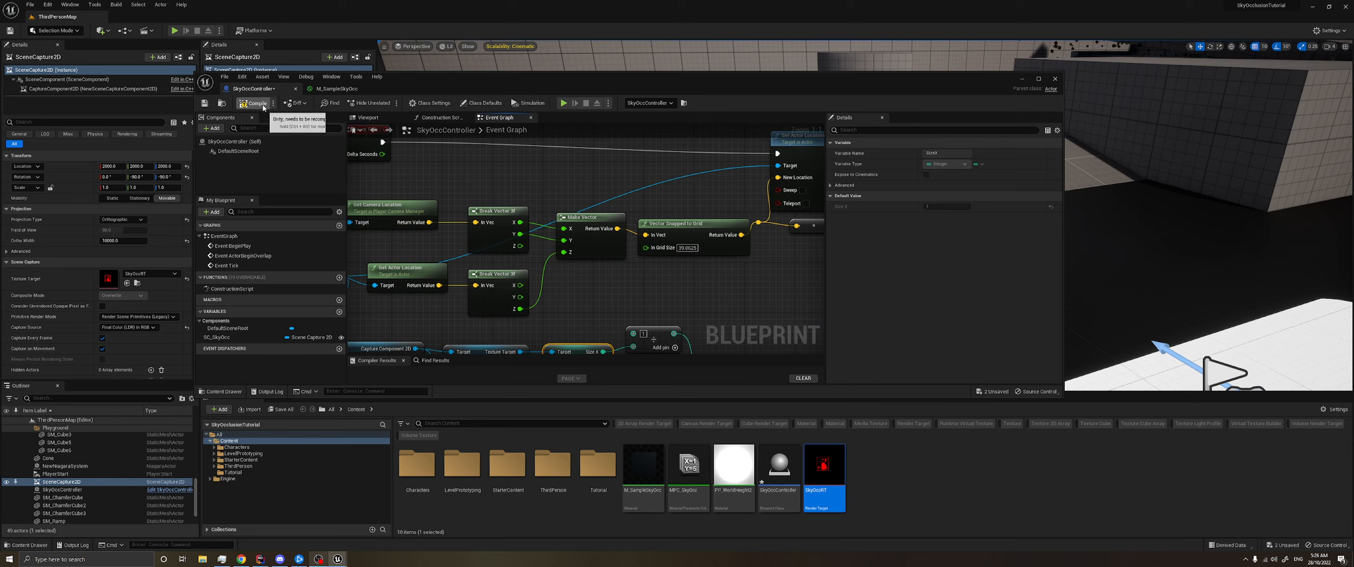
- Play the level with the fixed grid size, run the character around to compare the occlusion, and stop the session
left_click(175, 30)
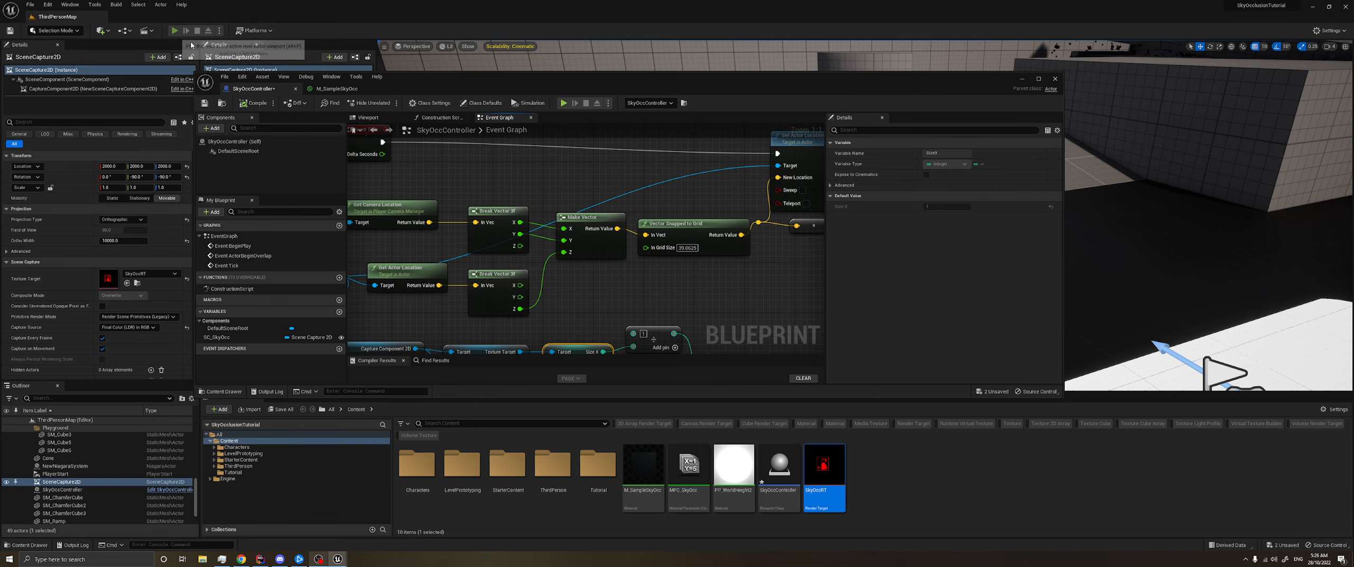
left_click(1021, 79)
left_click(1030, 131)
key("w")
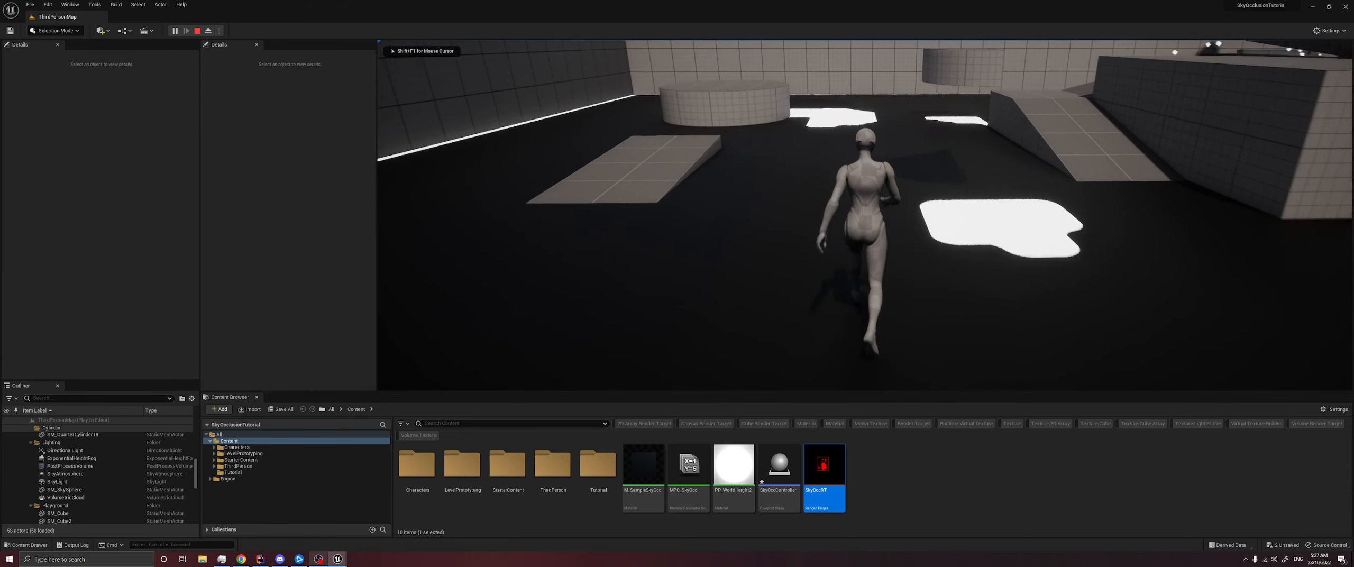
key("d")
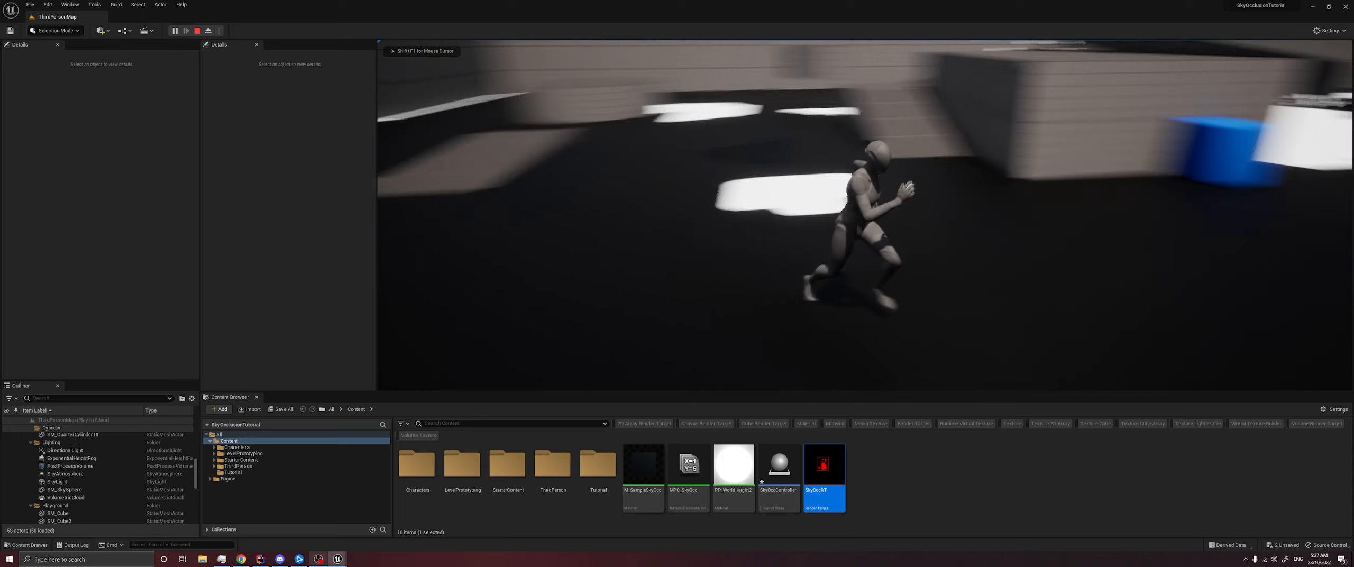
key("w")
key("a")
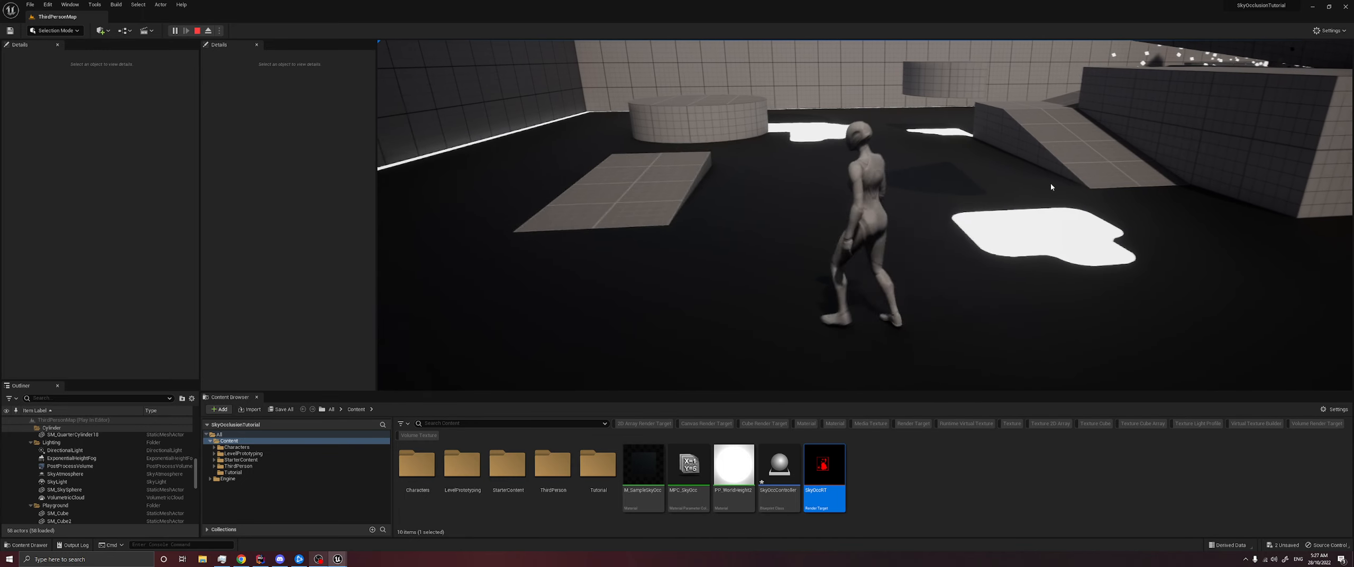
key("alt+Tab")
left_click(197, 31)
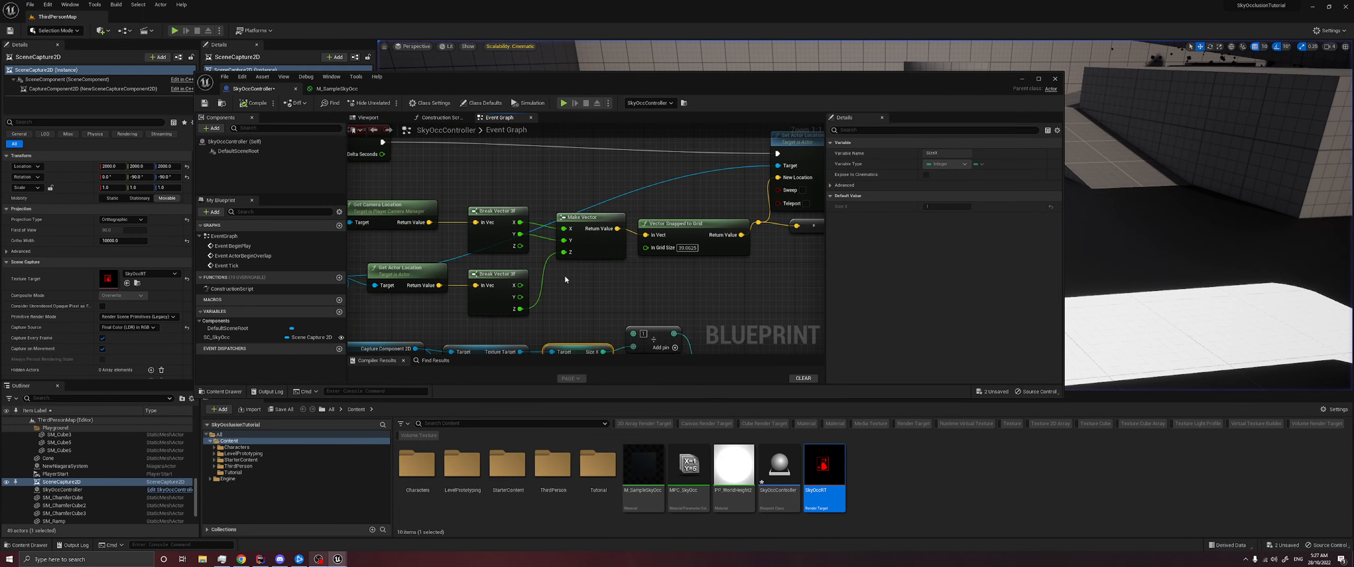
- Simulate the level to inspect the values passing through the Divide and Multiply nodes, and stop the simulation
right_click_drag(565, 274, 584, 183)
left_click(571, 241)
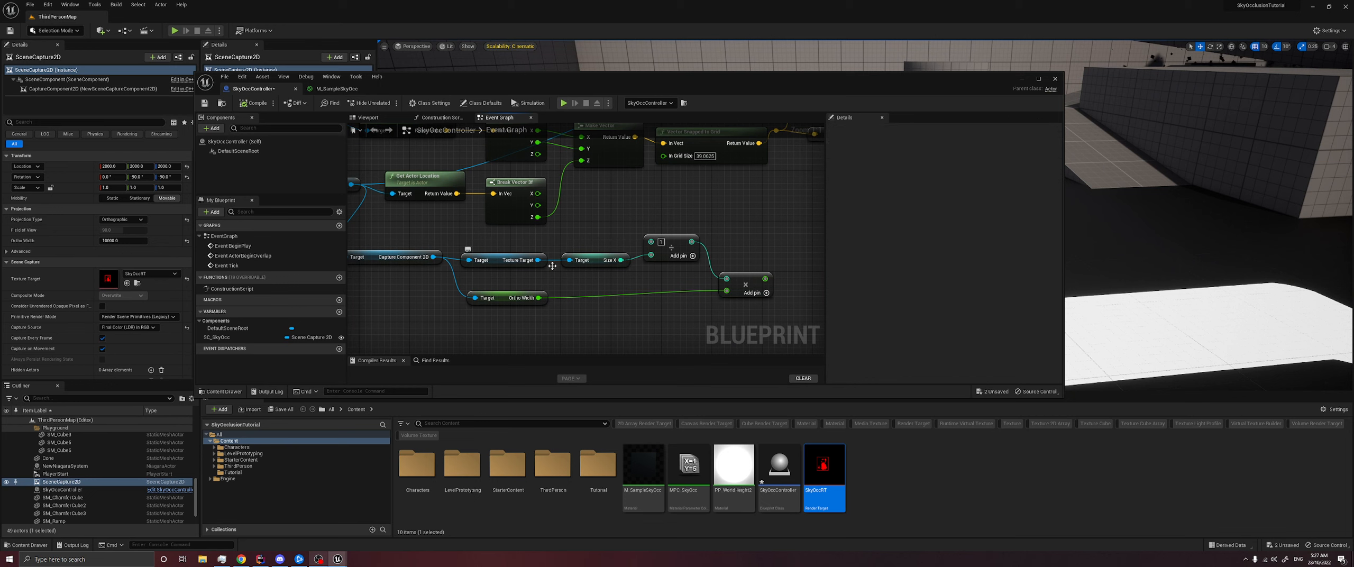
right_click_drag(552, 266, 563, 270)
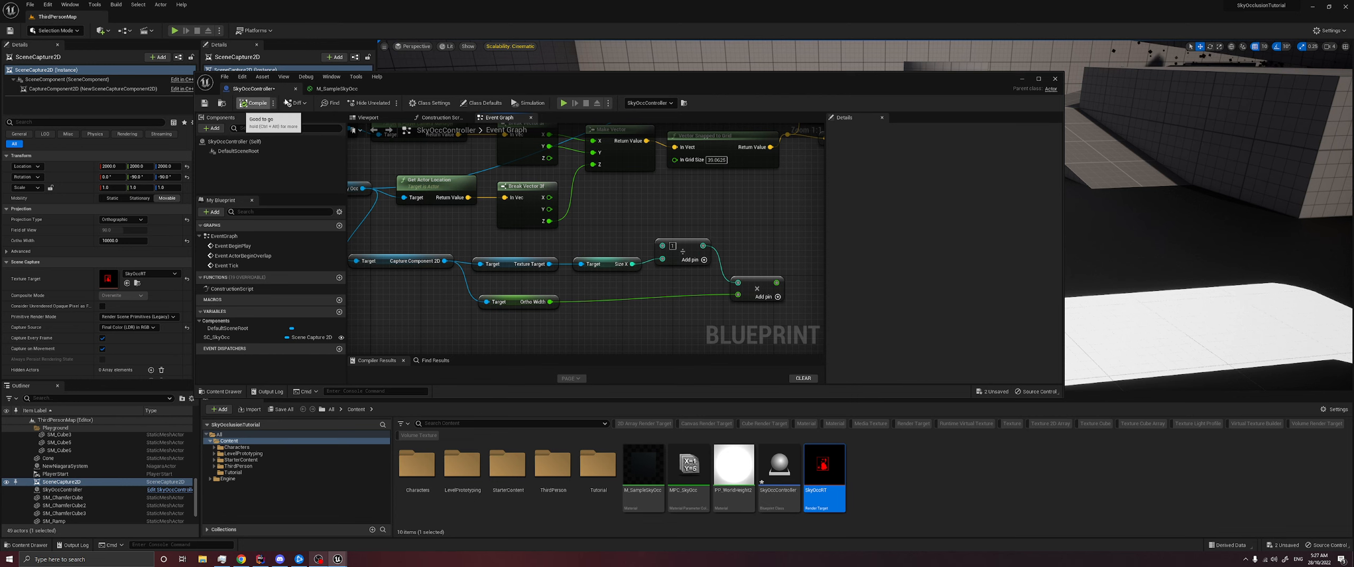
left_click(563, 103)
right_click_drag(686, 266, 675, 276)
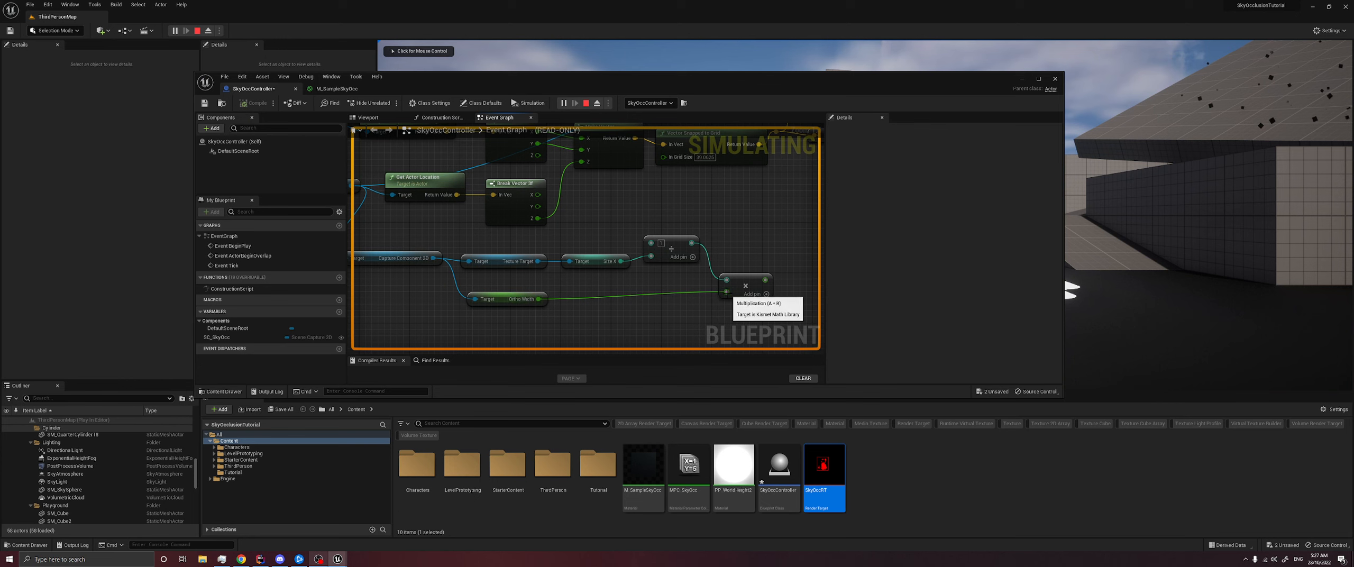
left_click(588, 105)
- Reconnect the Multiply result to In Grid Size and play the level to inspect the Multiply node's output value
left_click_drag(764, 280, 663, 156)
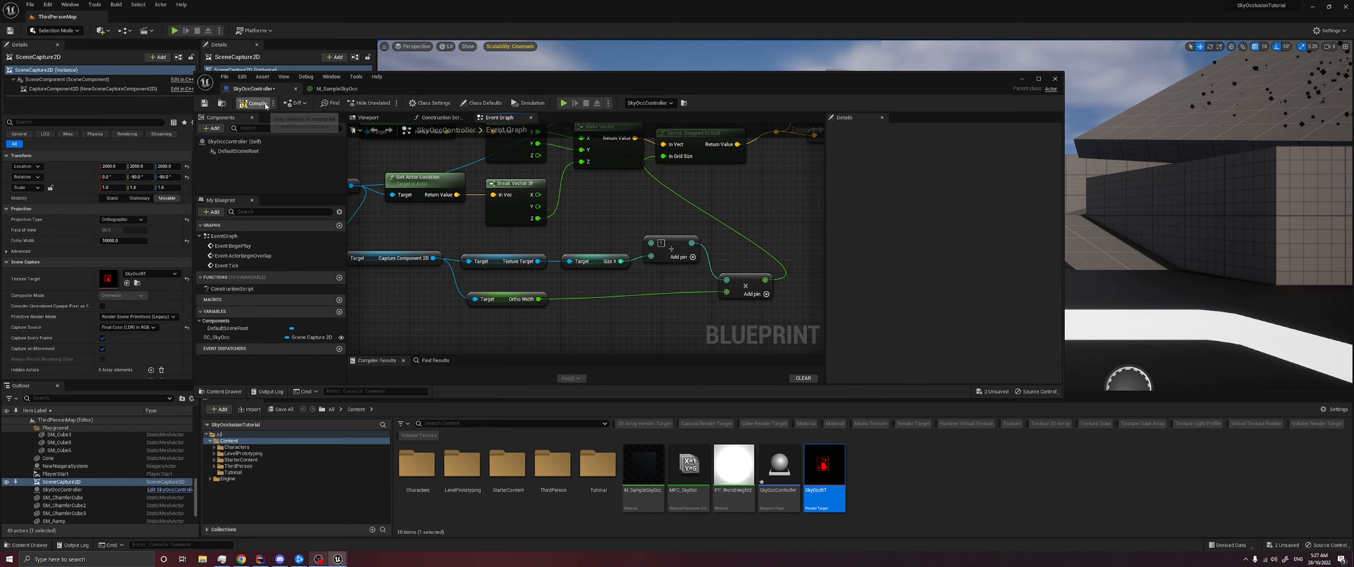
left_click(563, 104)
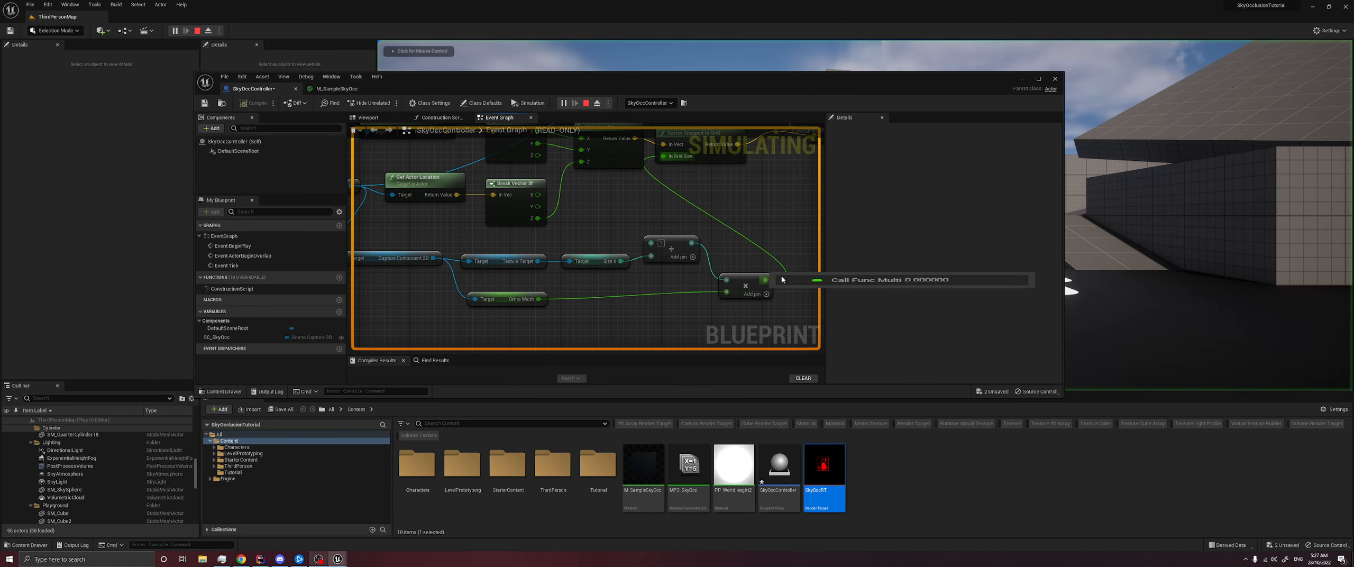
- Inspect the values at the Multiply output, the Ortho Width wire and In Grid Size during simulation, and stop the session
mouse_move(782, 279)
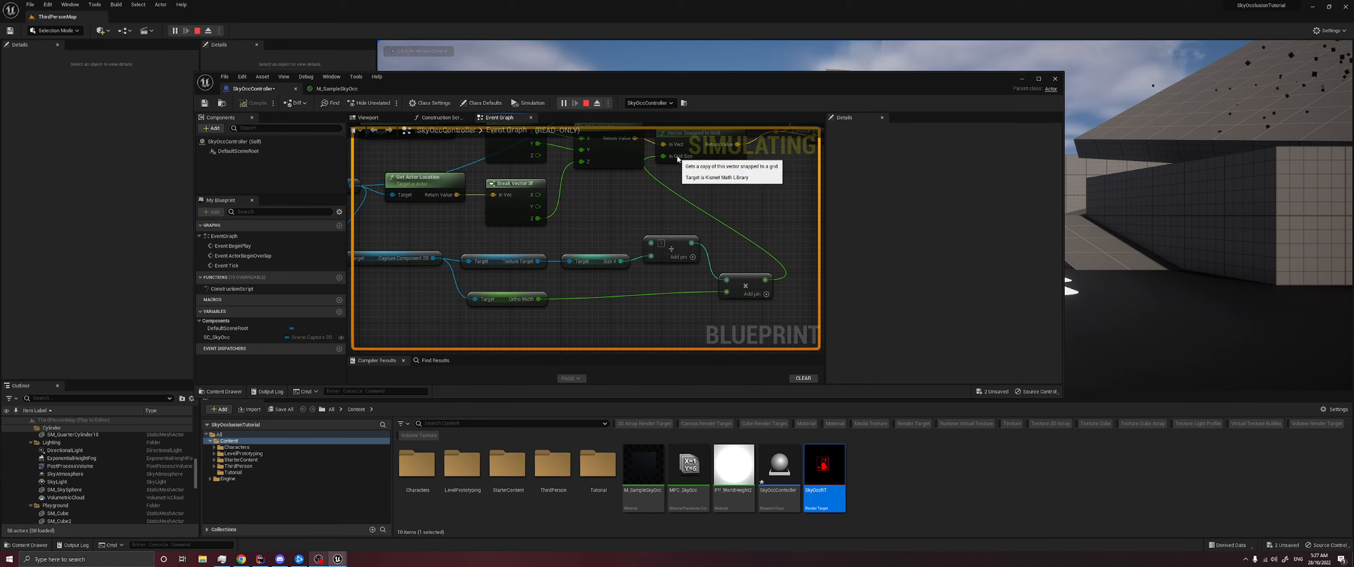
right_click_drag(662, 178, 640, 215)
mouse_move(636, 215)
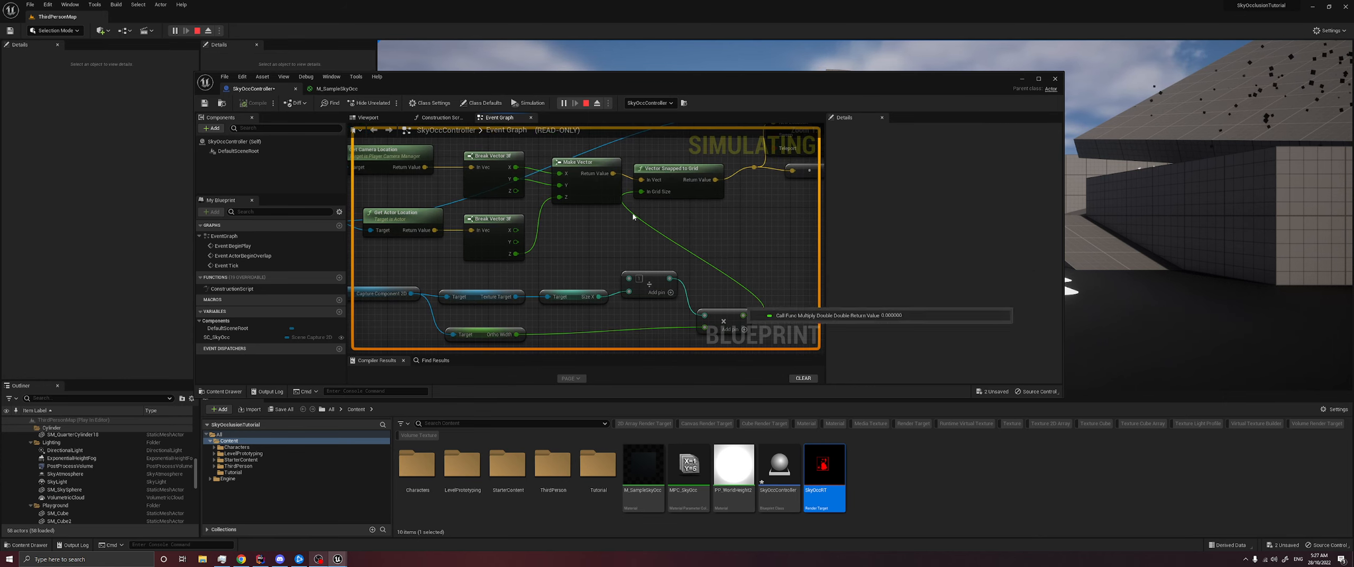
right_click_drag(529, 339, 612, 327)
mouse_move(610, 324)
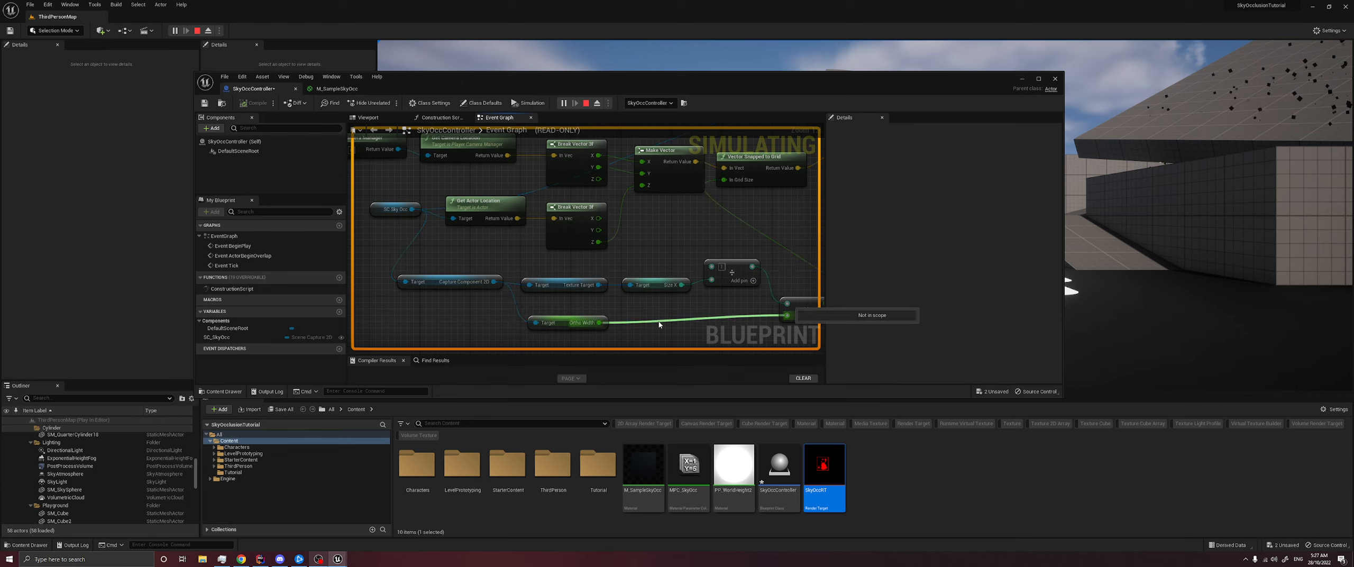
mouse_move(787, 315)
right_click_drag(754, 242, 653, 251)
mouse_move(622, 190)
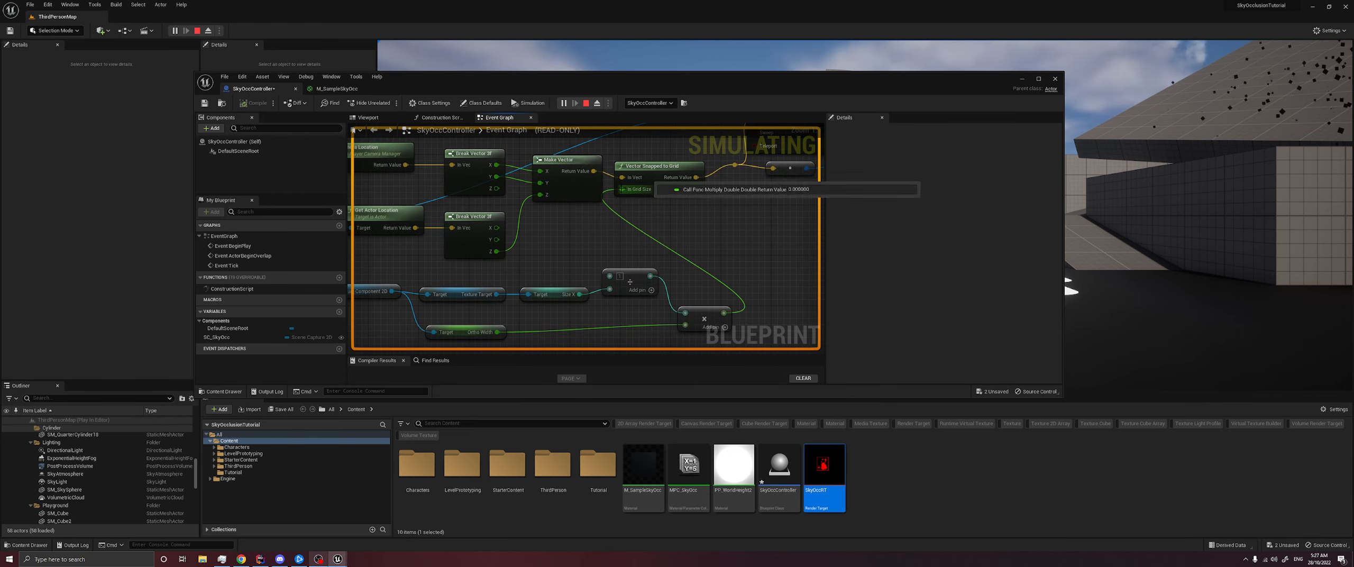
mouse_move(644, 216)
right_mouse_down()
mouse_move(653, 231)
mouse_move(667, 206)
right_mouse_up()
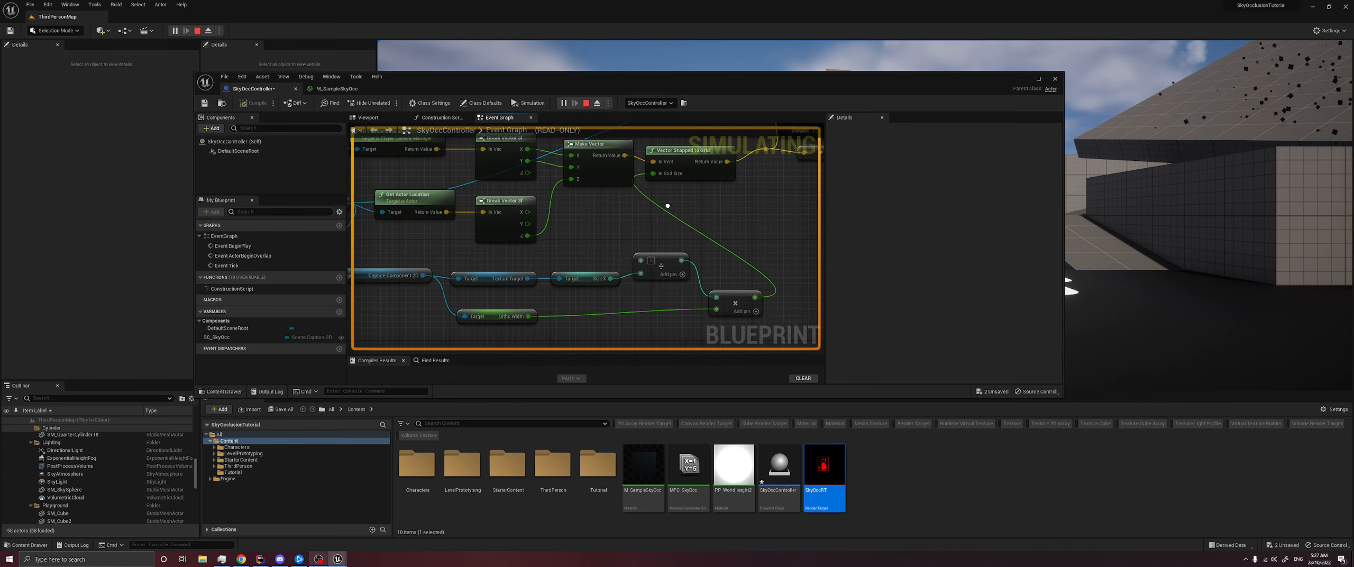
right_click_drag(589, 263, 624, 247)
key("Escape")
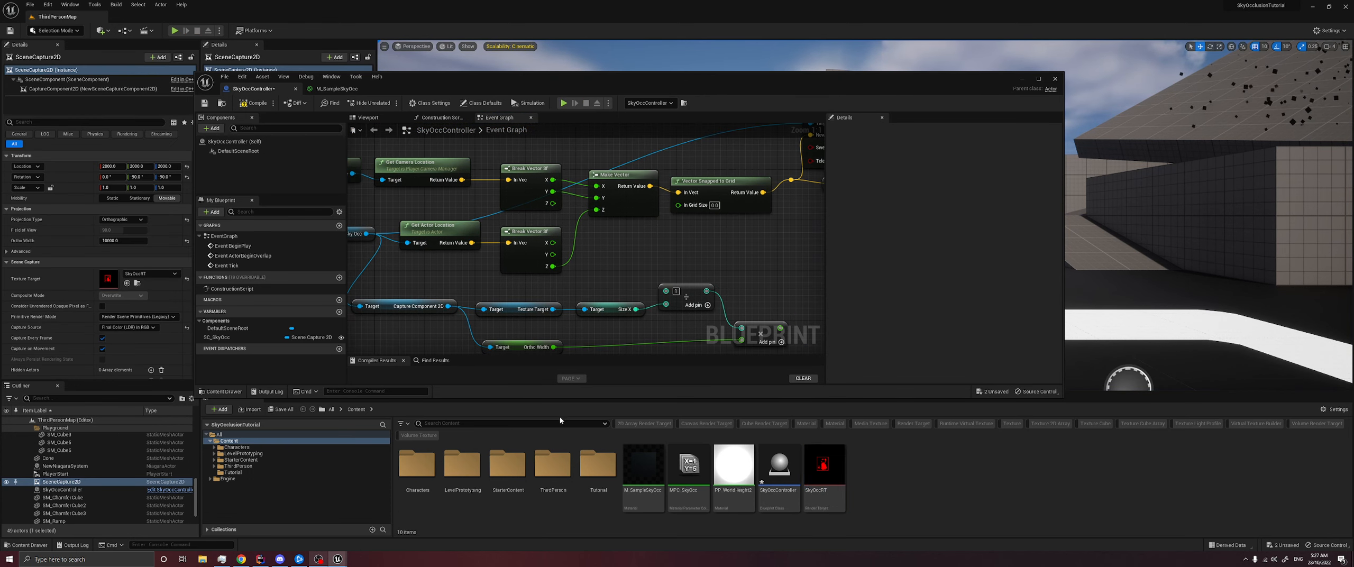
- Open the BP_SkyOcclusion reference blueprint from the Tutorial folder and examine how its Size X, Divide and Multiply nodes are chained
double_click(598, 465)
left_click(411, 468)
double_click(412, 468)
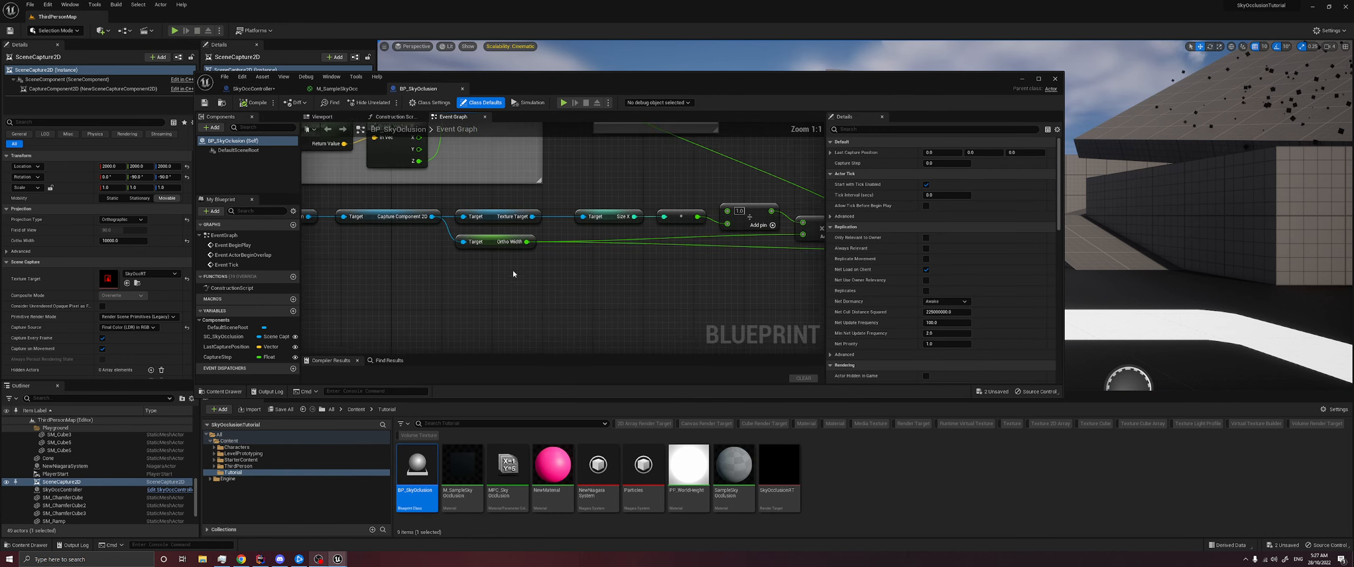
left_click_drag(432, 246, 543, 288)
right_click_drag(708, 270, 562, 276)
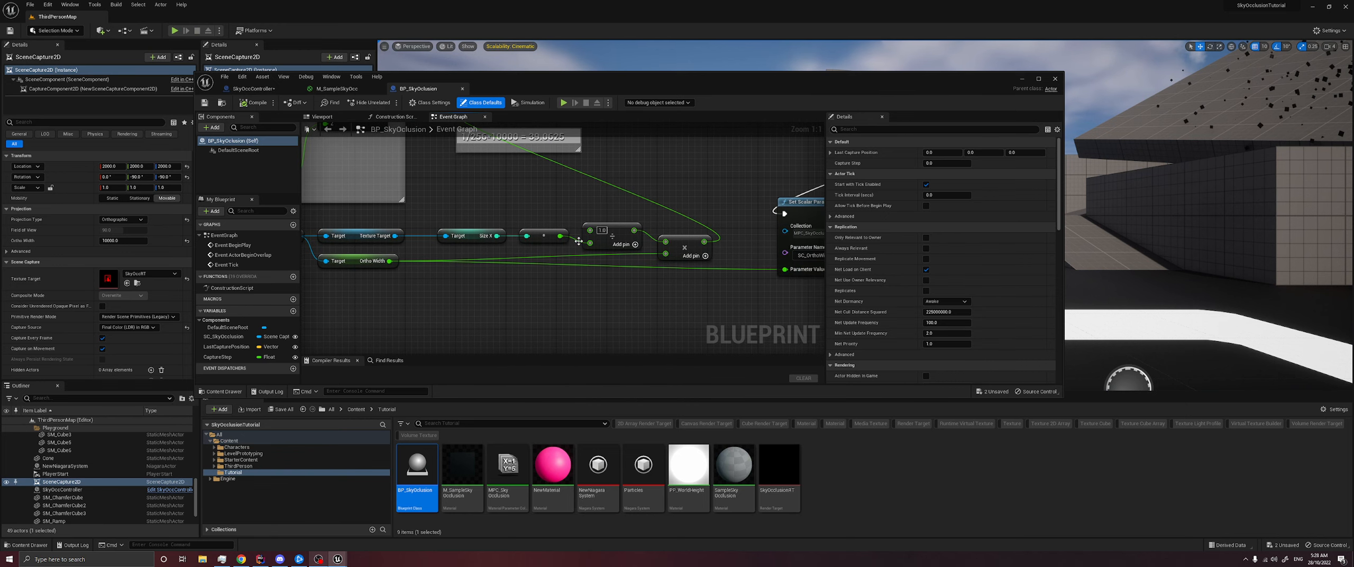
left_click(602, 241)
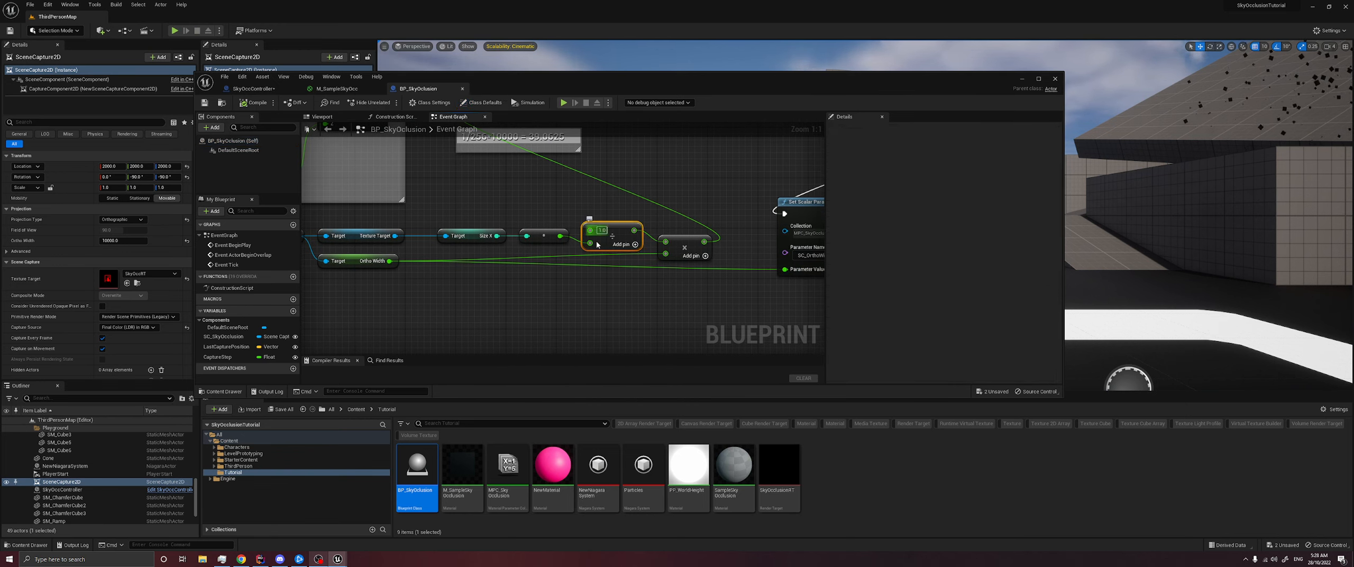
right_click_drag(586, 279, 567, 285)
right_click_drag(656, 272, 606, 296)
scroll(547, 259, "down", 1)
scroll(548, 259, "down", 1)
right_click_drag(468, 224, 576, 247)
- Replace the integer Divide node in SkyOccController's Event Graph with a new wildcard Divide node
left_click(339, 89)
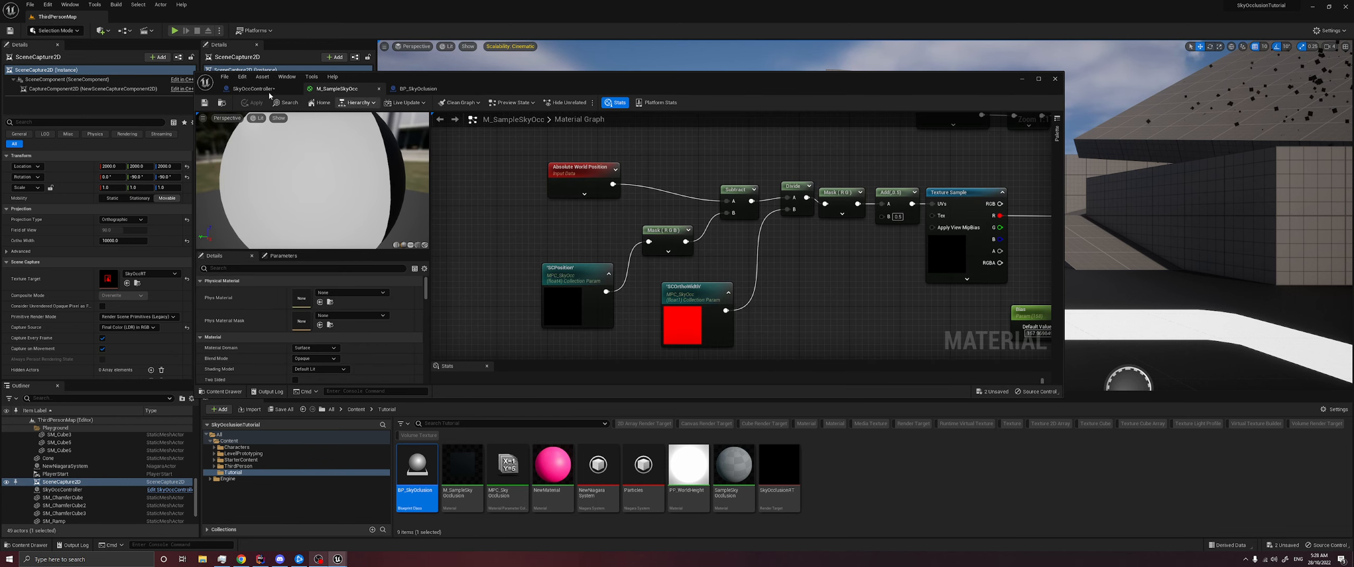
left_click(256, 89)
right_click_drag(577, 249, 581, 230)
scroll(581, 230, "up", 2)
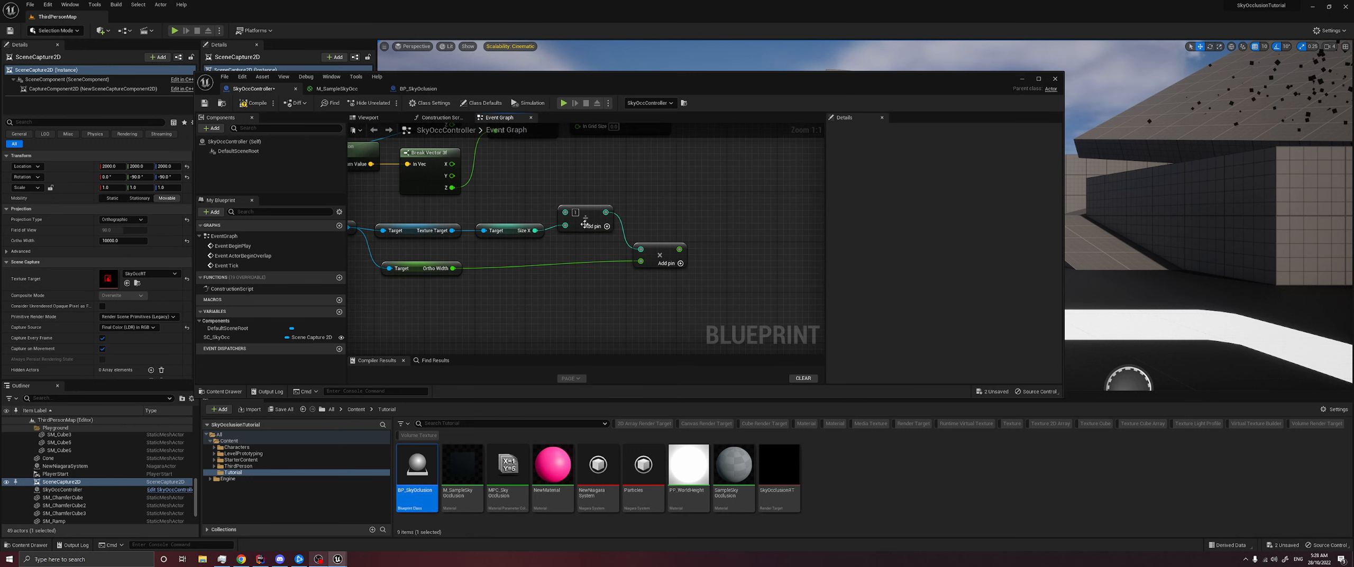
key("Delete")
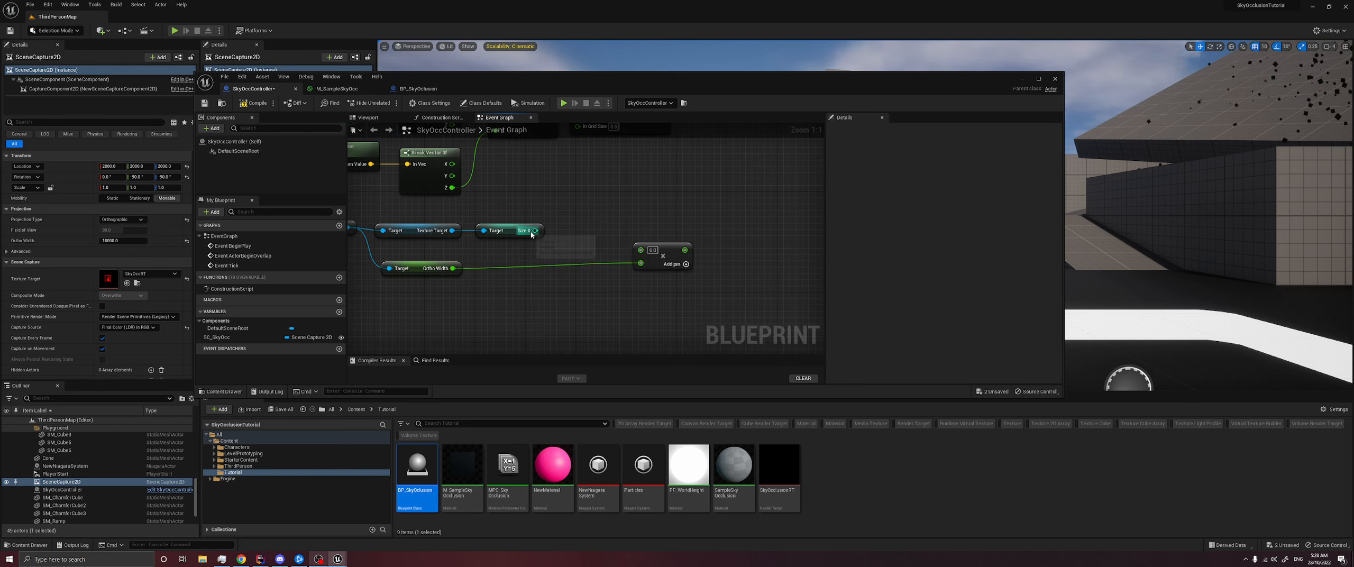
right_click(587, 205)
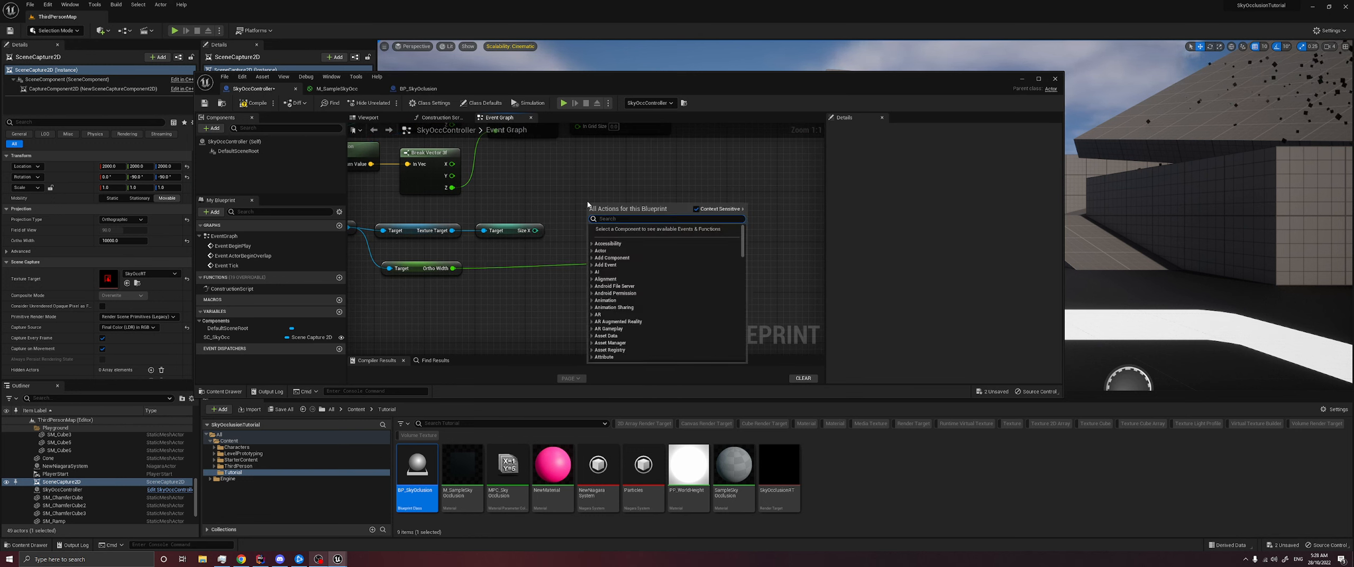
type("divid")
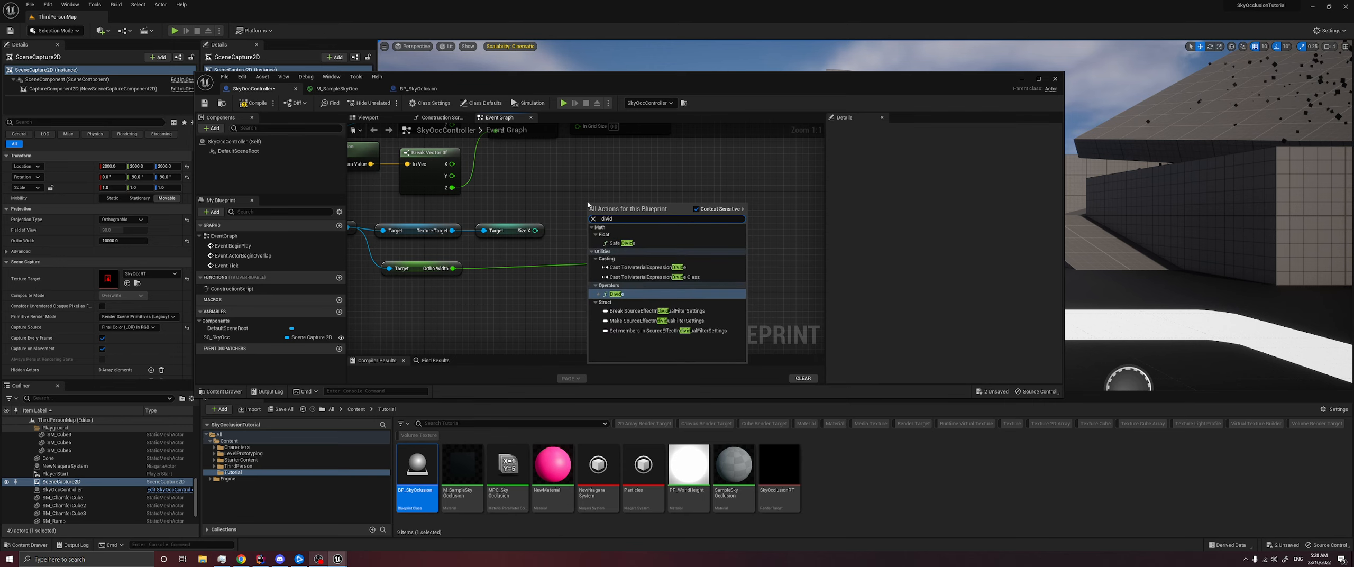
key("Return")
- Add a conversion node from the Size X output to turn the integer into a floating-point value
left_click_drag(536, 230, 557, 234)
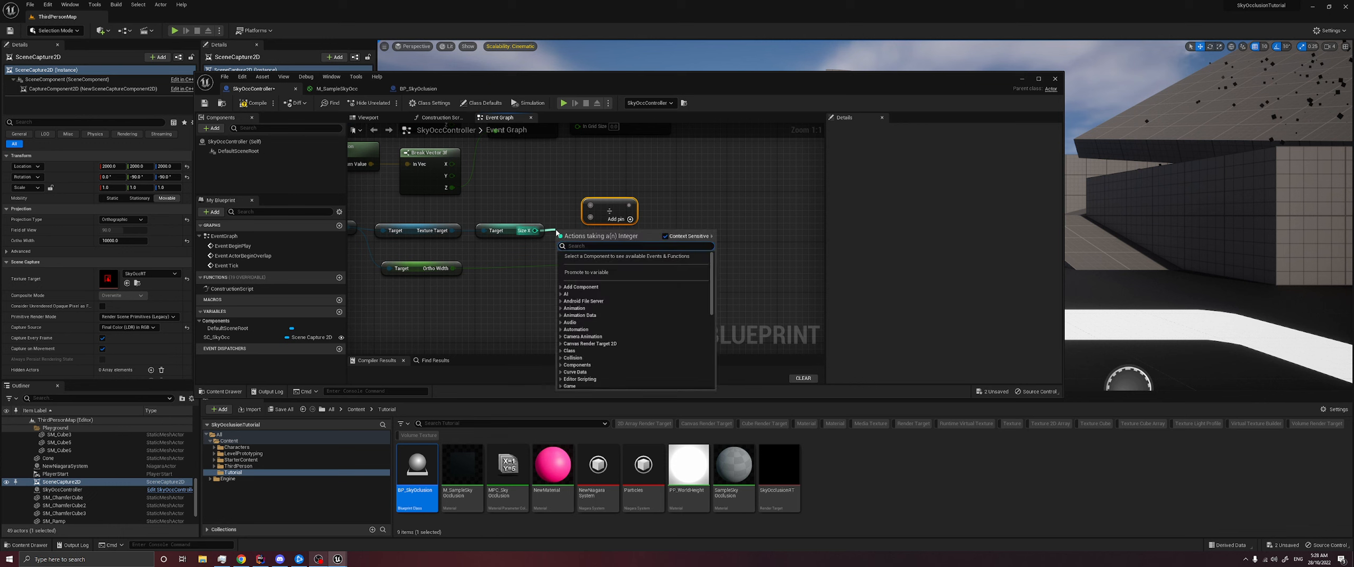
type("cast to")
key("Up")
key("Up")
key("Up")
key("Return")
- Connect the Divide result to the Multiply node and the Multiply result to In Grid Size on Vector Snapped to Grid
left_click_drag(628, 212, 641, 251)
left_click(722, 203)
scroll(682, 251, "down", 2)
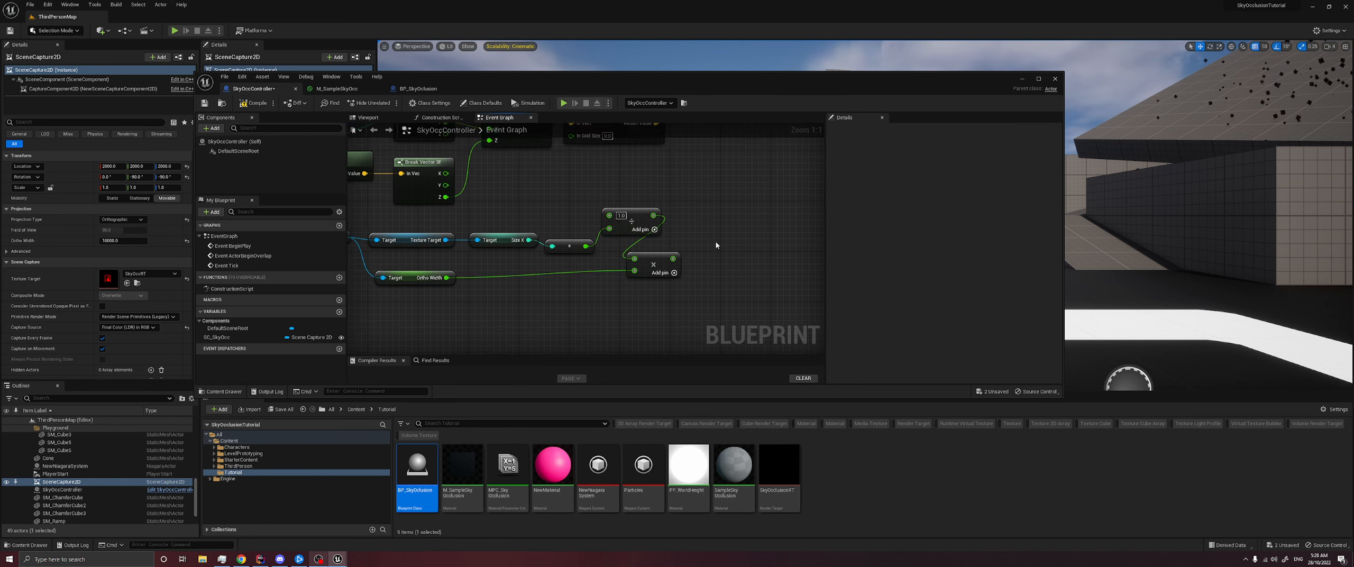
left_click_drag(682, 254, 605, 161)
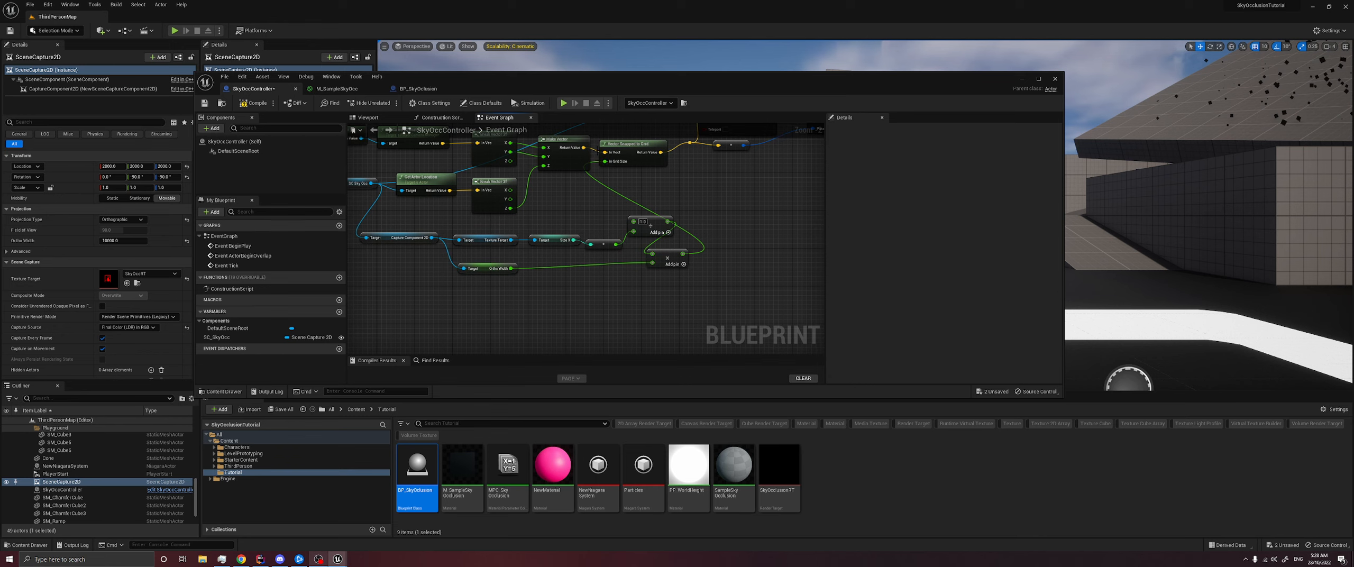
- Play the level and run the character around to check the occlusion with the floating-point grid size
left_click(563, 103)
left_click(1032, 109)
key("w")
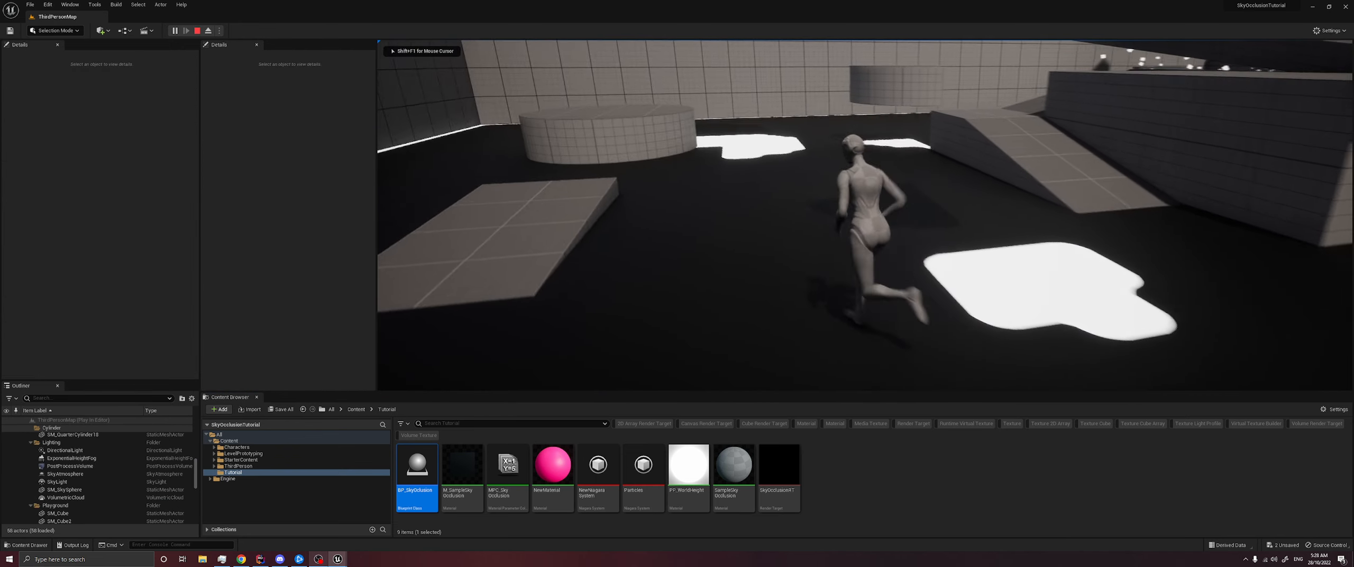
key("w")
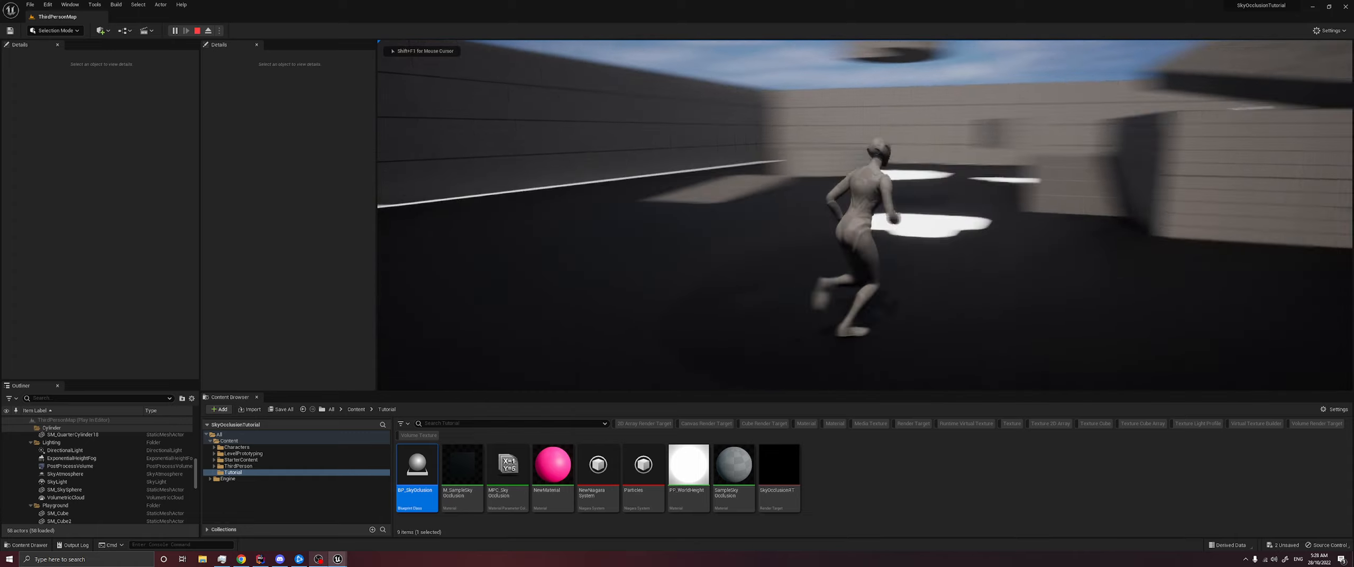
key("a")
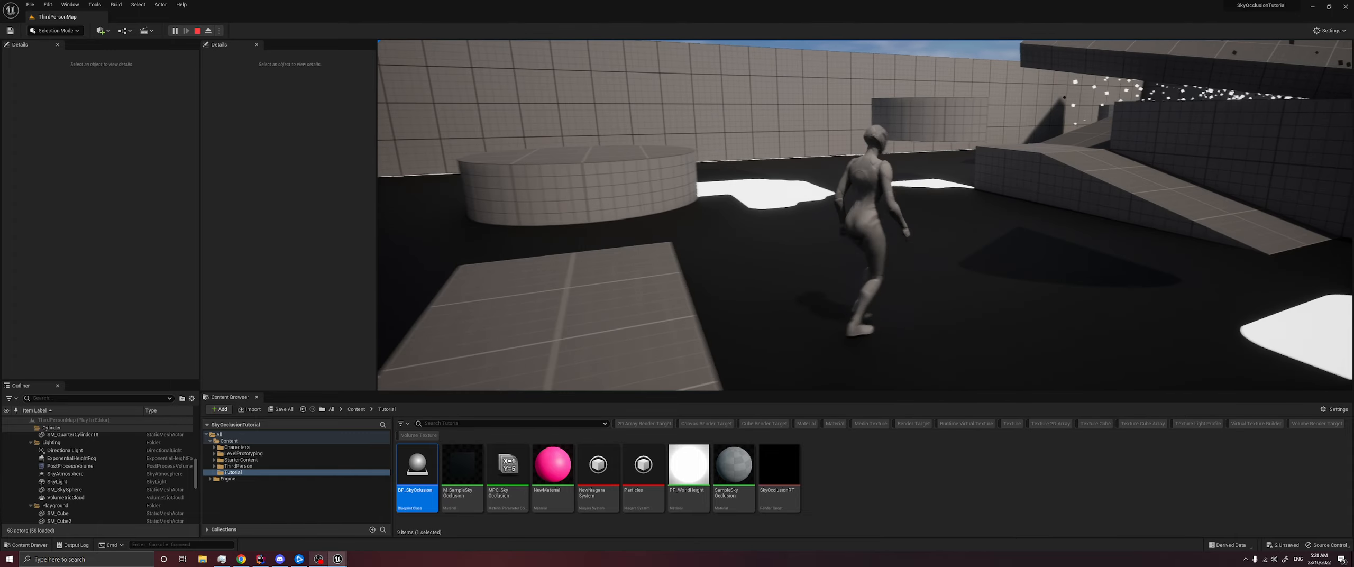
key("d")
key("w")
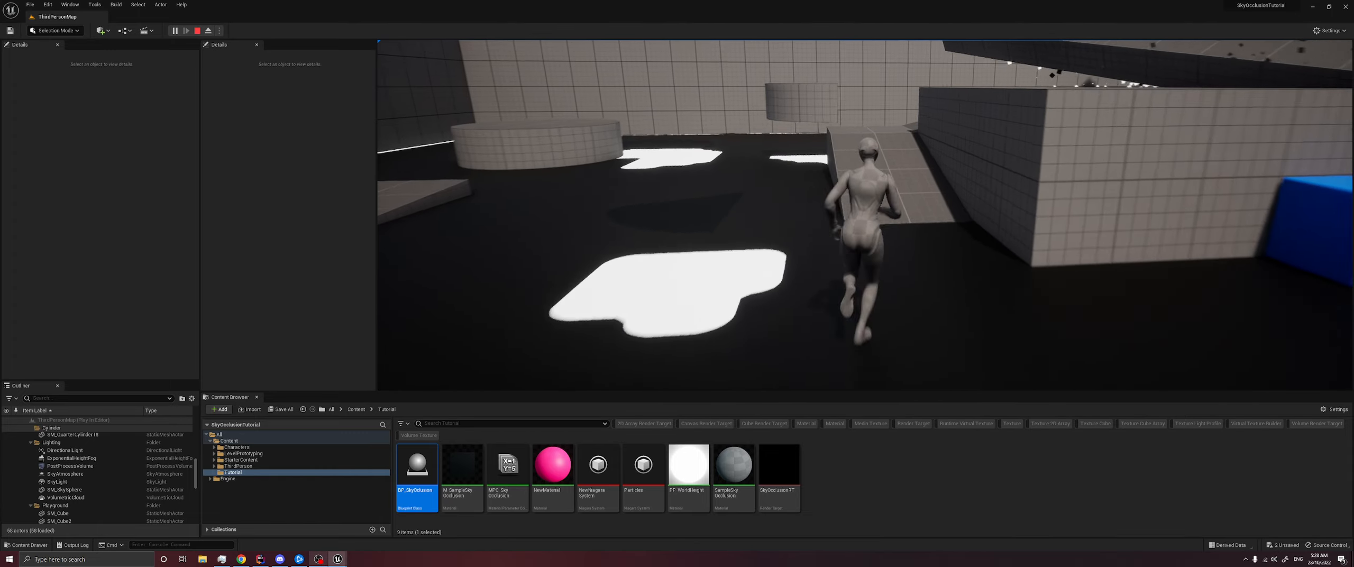
key("a")
key("s")
key("a")
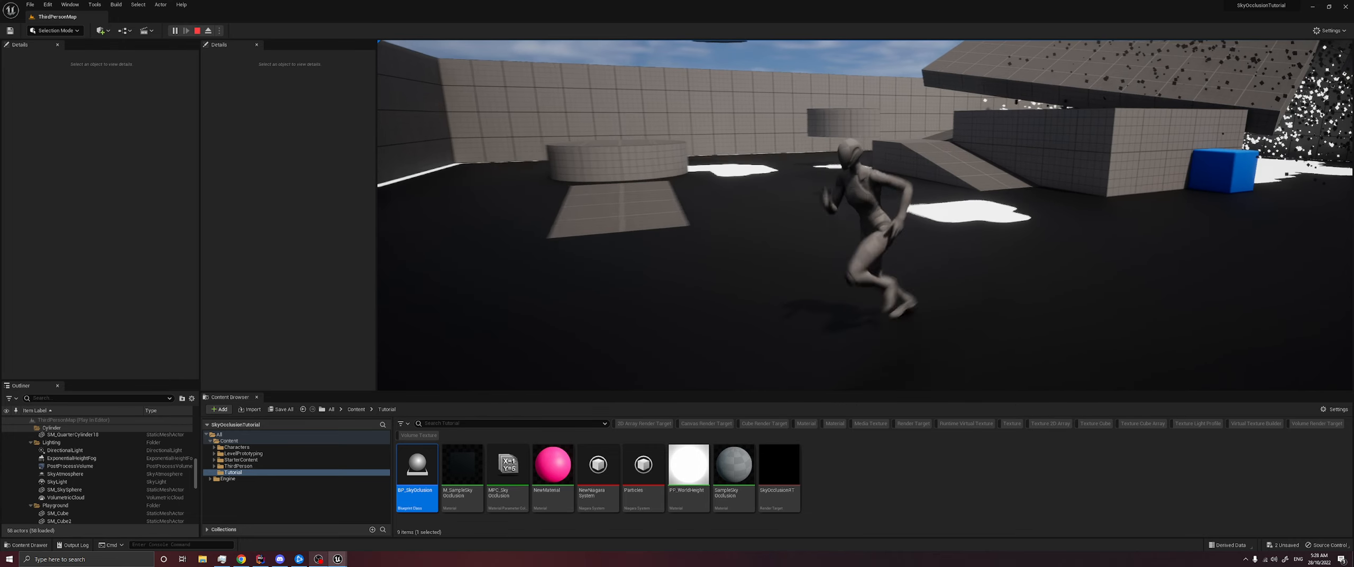
key("d")
key("w")
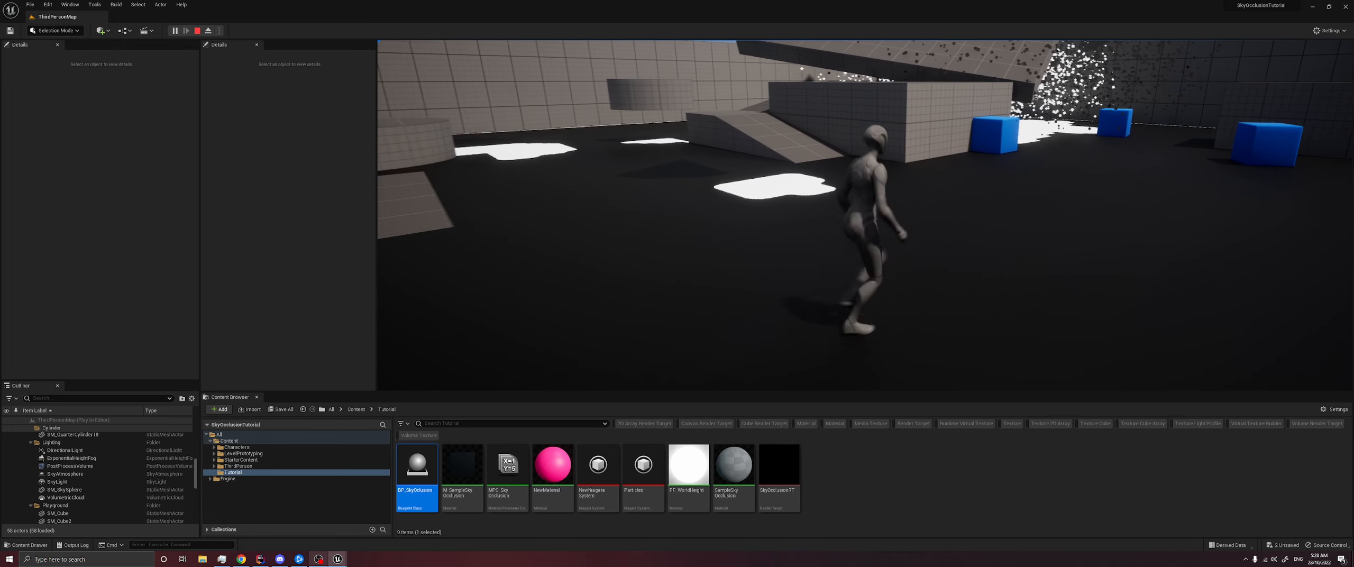
- Select SceneCapture2D in the running level, try smaller and larger Ortho Width values, and run the character to compare the occlusion
key("alt+Tab")
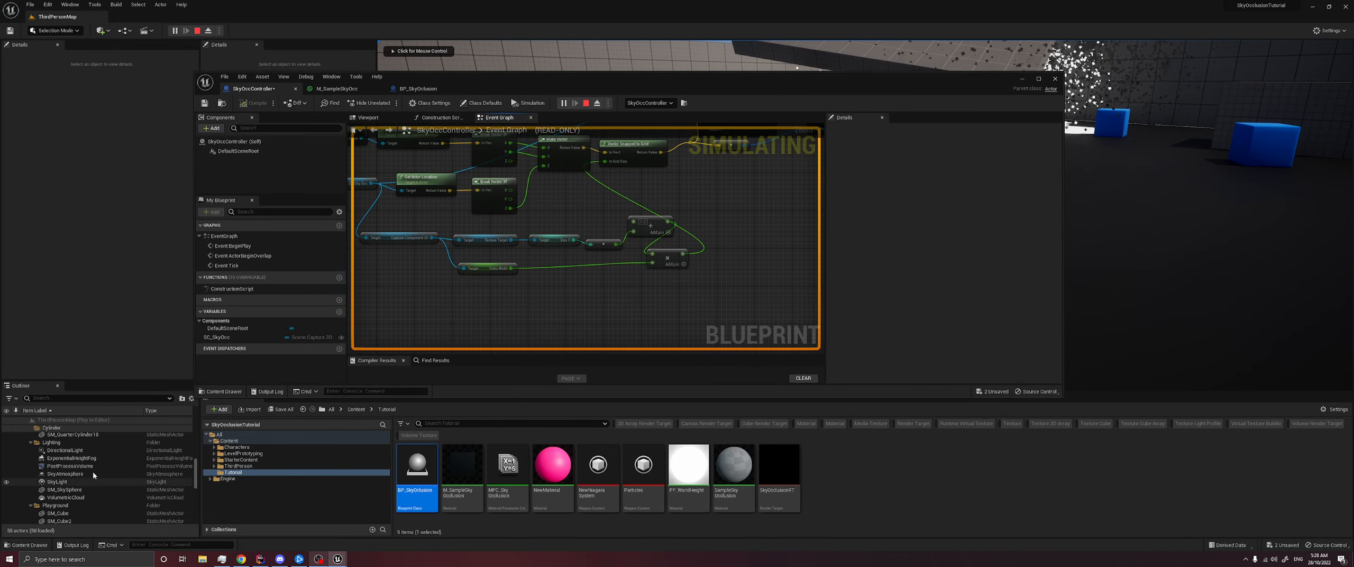
left_click(1054, 79)
scroll(90, 507, "down", 10)
scroll(87, 503, "down", 1)
left_click(62, 470)
left_click(126, 240)
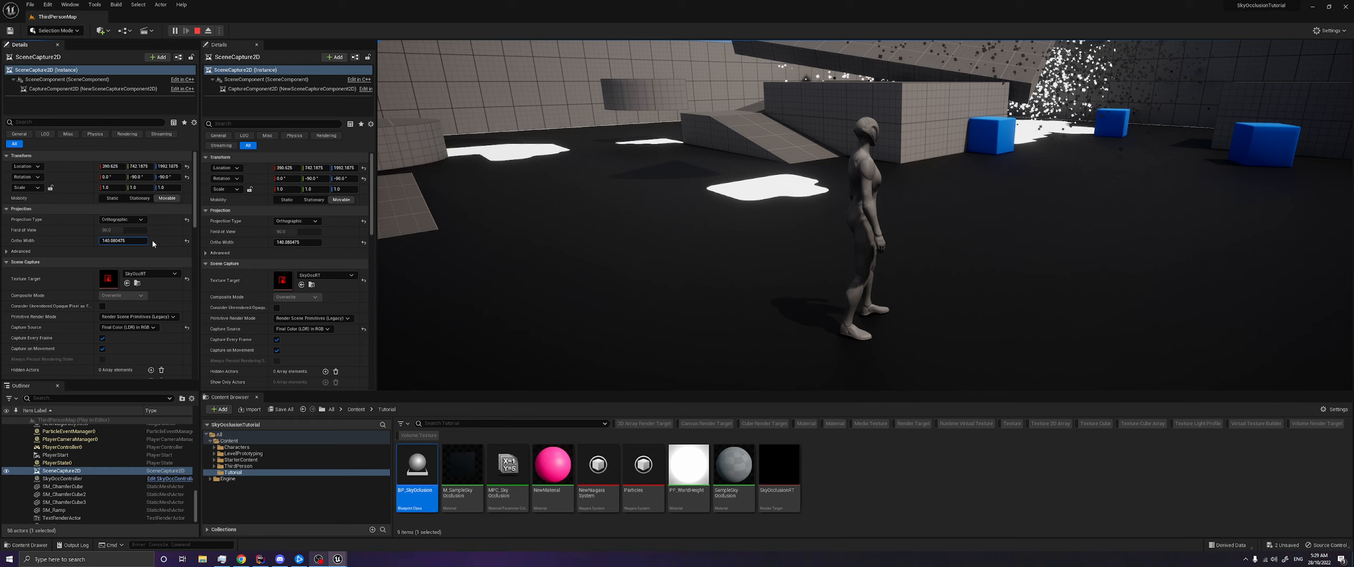
left_click_drag(126, 240, 123, 241)
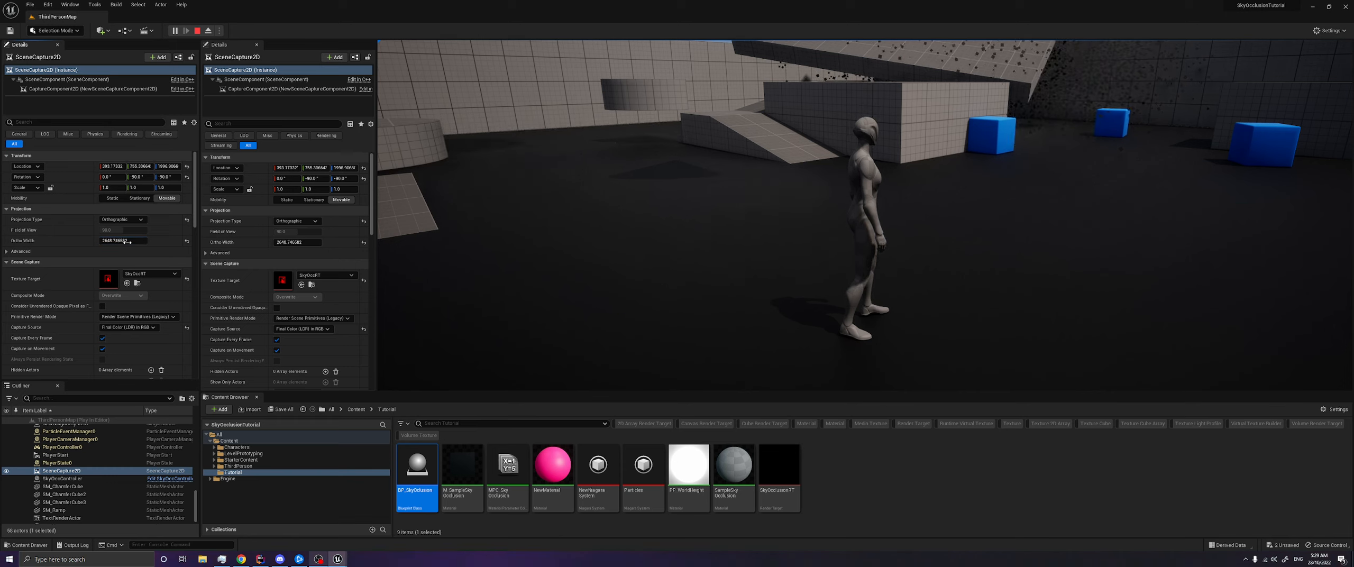
left_click_drag(123, 241, 138, 241)
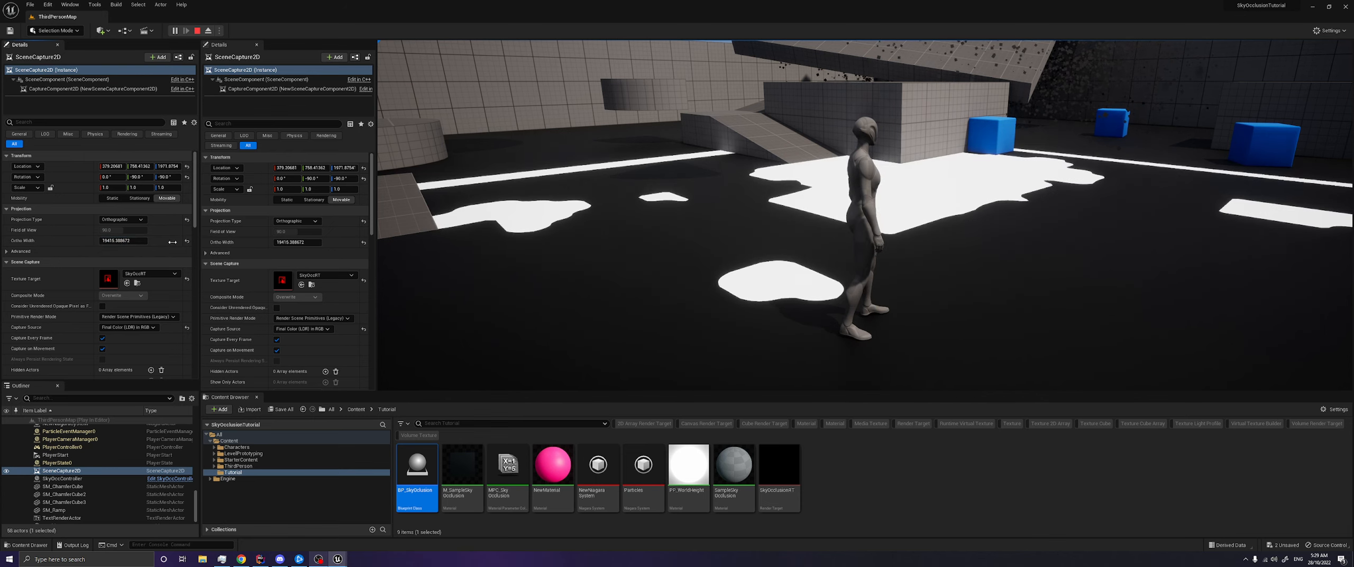
left_click(529, 228)
key("w")
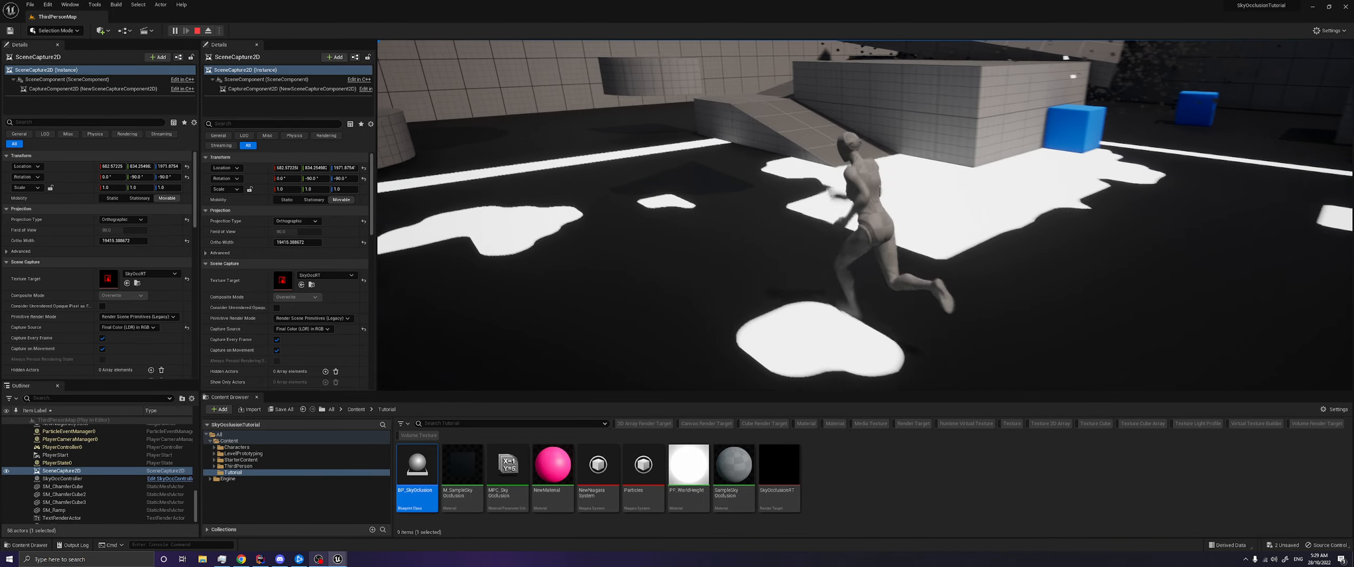
- Check the SCOrthoWidth parameter in M_SampleSkyOcc and the parameter-setting nodes in SkyOccController, and stop the session
key("alt+Tab")
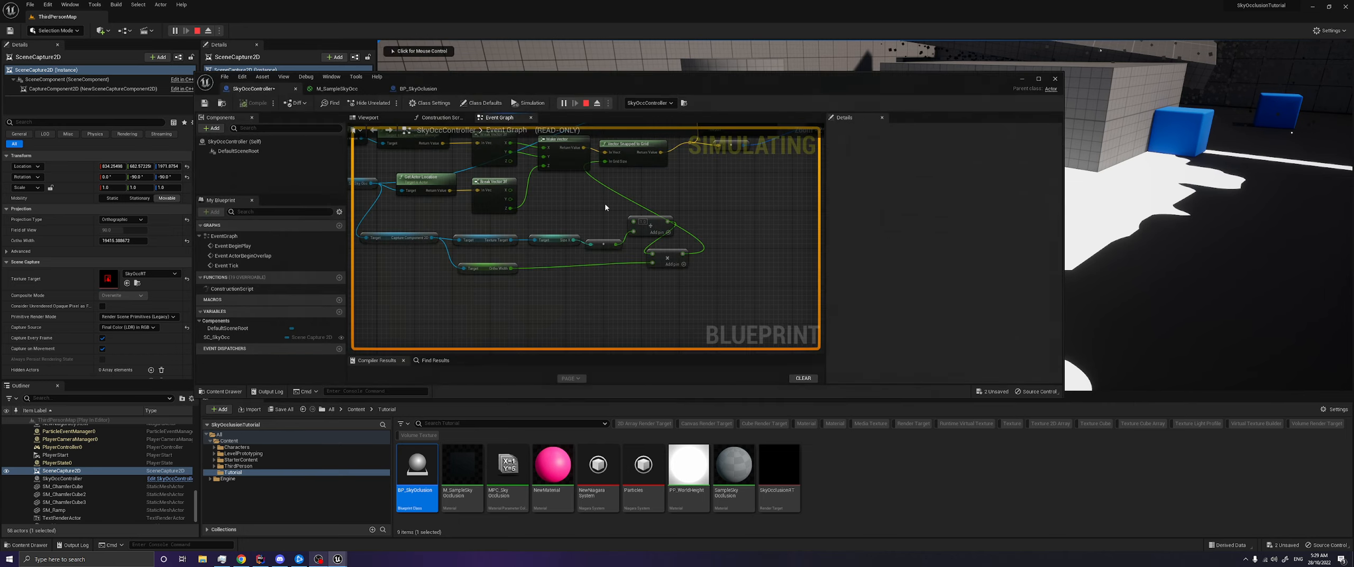
left_click(343, 88)
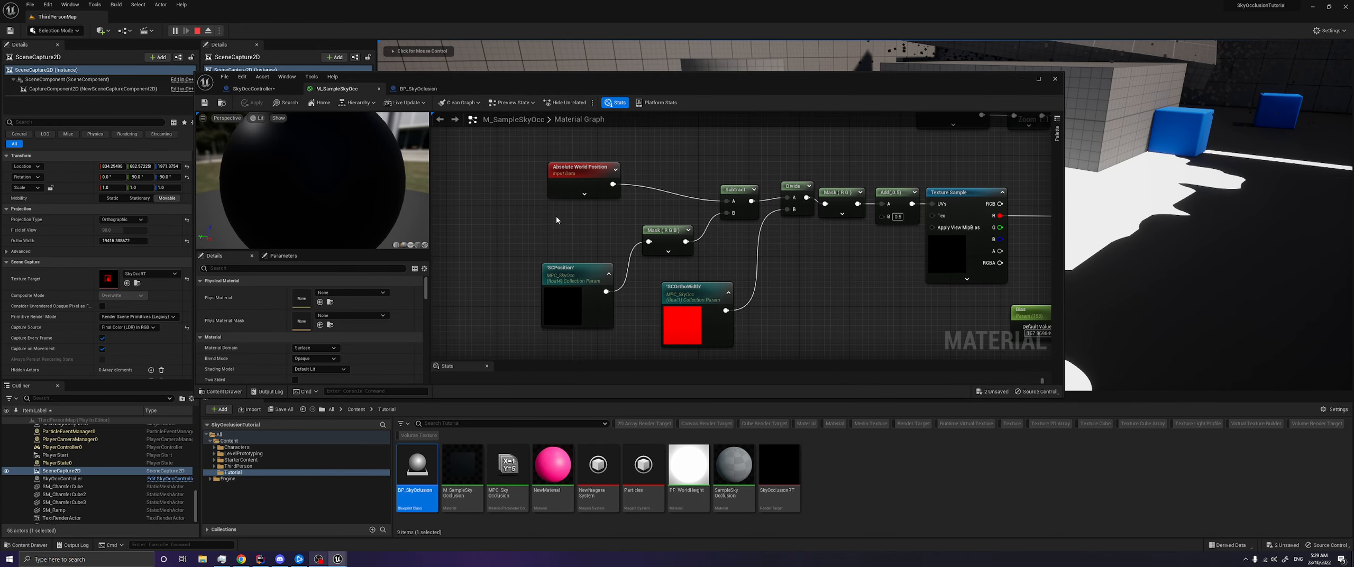
left_click(643, 274)
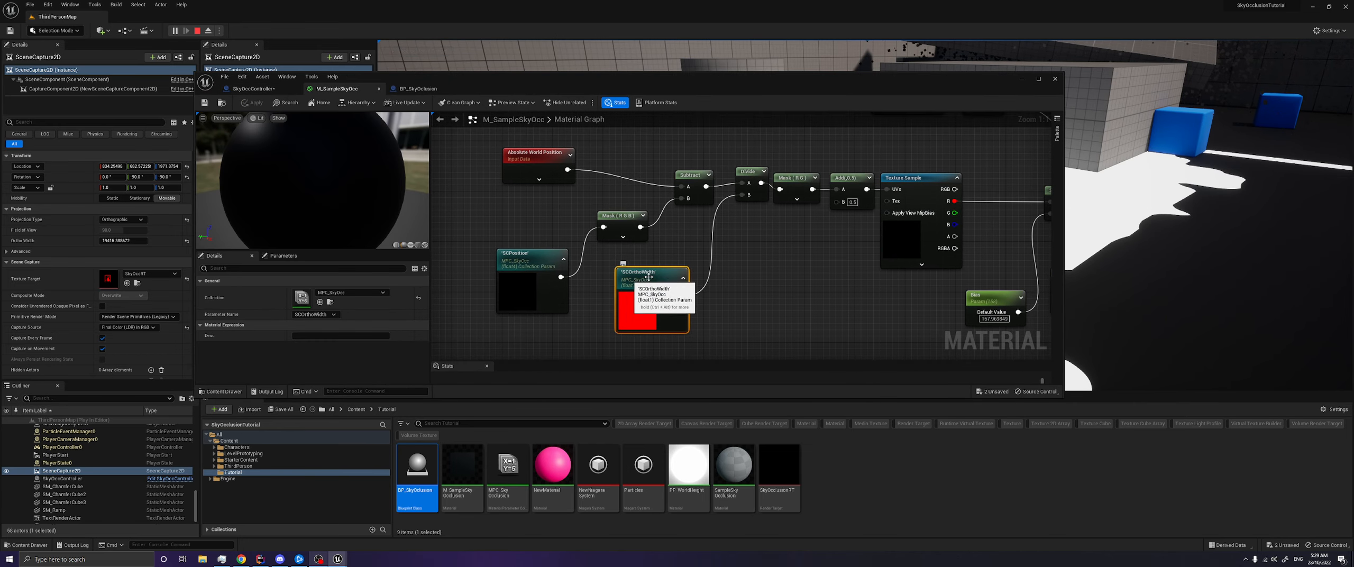
left_click(281, 90)
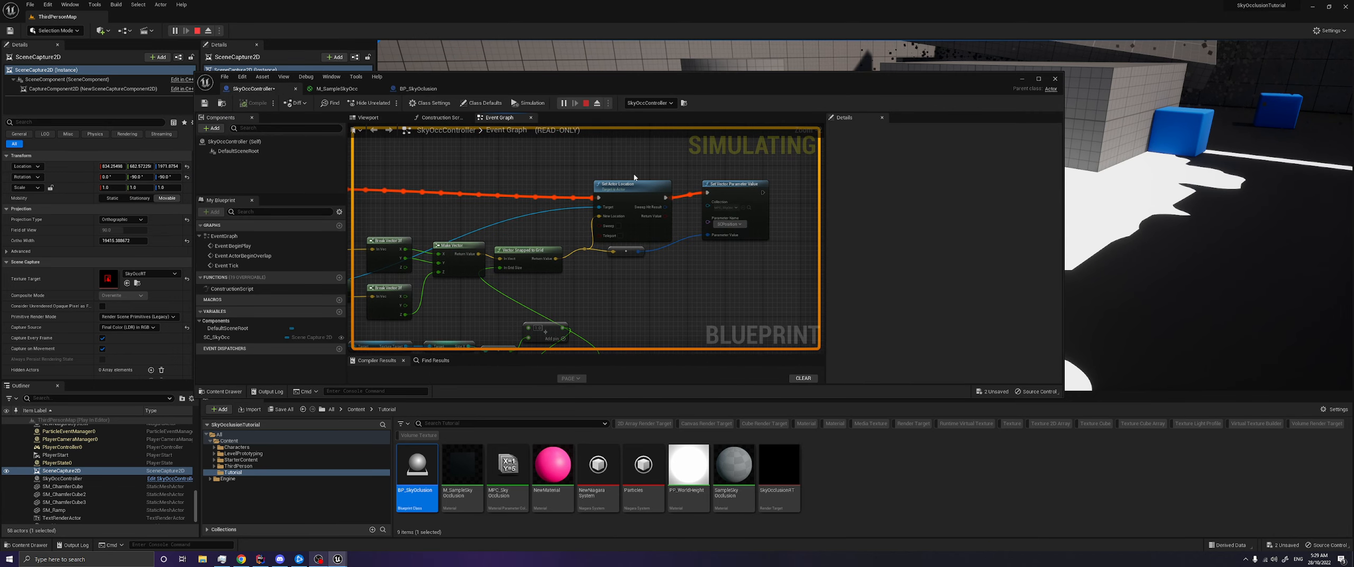
key("Escape")
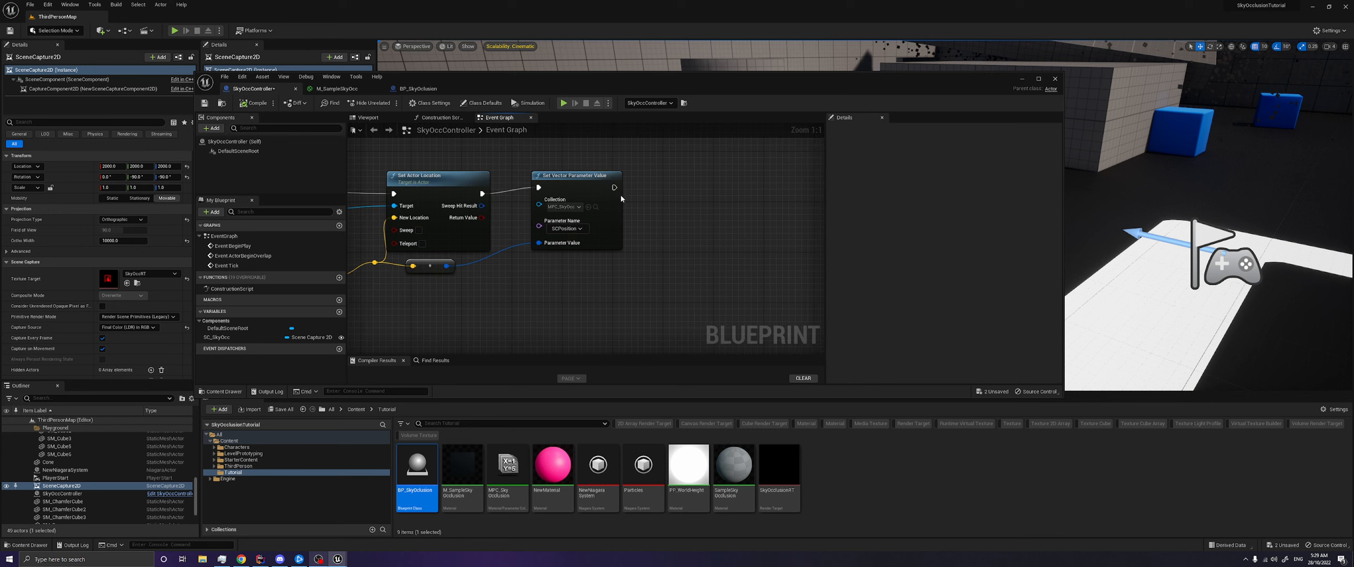
- Add a Set Scalar Parameter Value node after Set Vector Parameter Value, using collection MPC_SkyOcc and parameter SCOrthoWidth
left_click_drag(613, 187, 681, 192)
type("set")
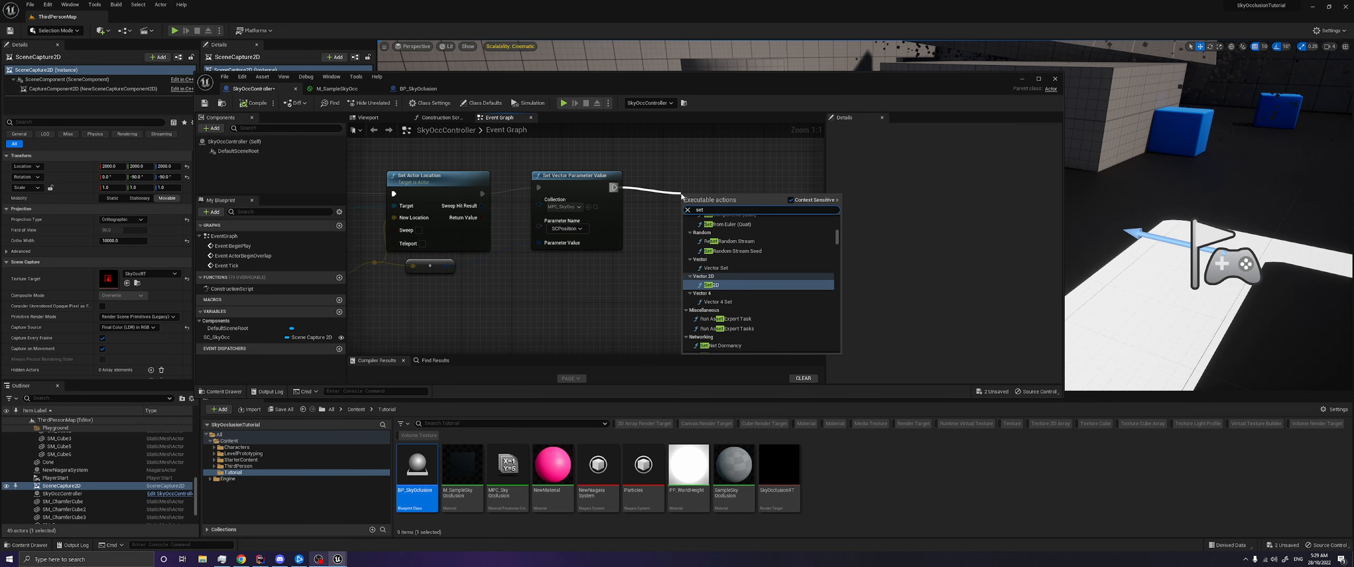
type(" float")
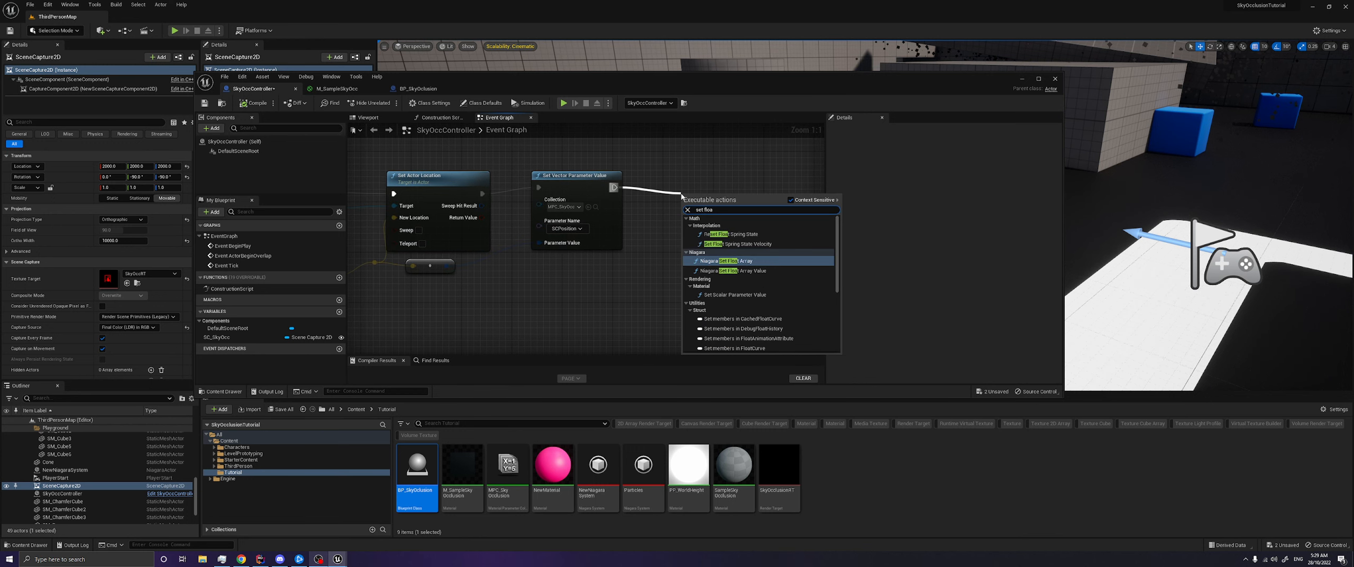
key("BackSpace")
key("BackSpace")
key("BackSpace")
key("BackSpace")
type("scalar")
key("Return")
left_click(713, 225)
left_click(725, 286)
left_click(755, 255)
- Connect the scene capture's Ortho Width output to Parameter Value on the Set Scalar Parameter Value node
scroll(590, 305, "down", 2)
right_click_drag(591, 305, 649, 212)
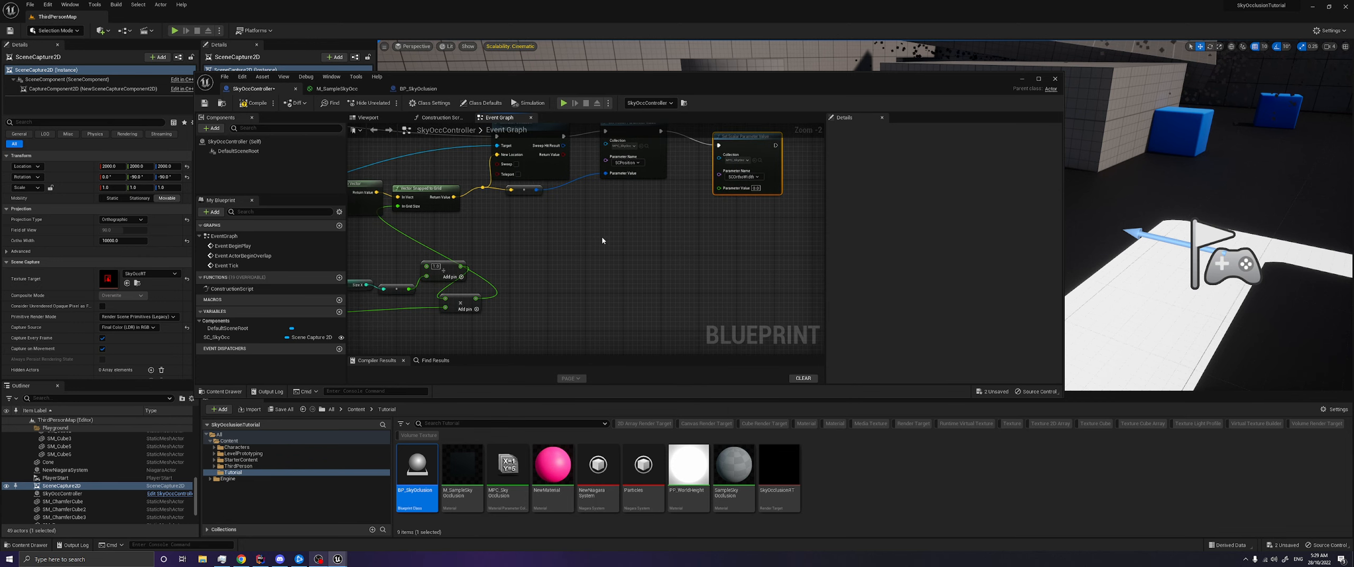
scroll(602, 241, "up", 1)
right_click_drag(601, 240, 737, 222)
scroll(481, 289, "down", 1)
right_click_drag(475, 317, 458, 321)
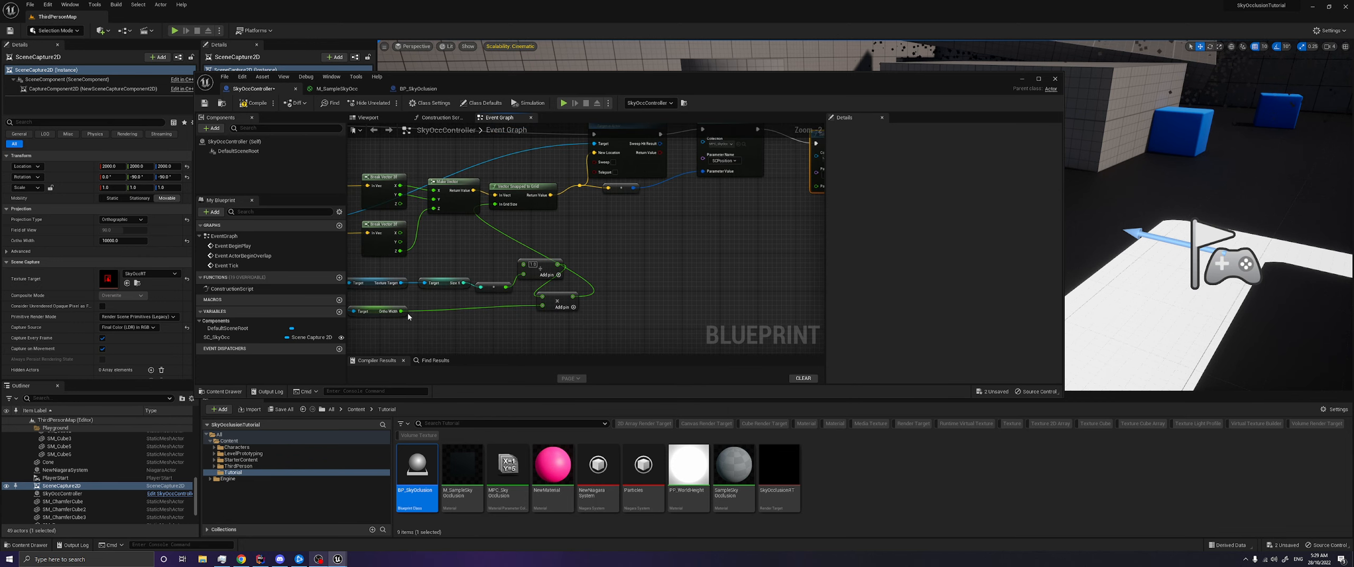
left_click_drag(401, 311, 817, 187)
right_click_drag(785, 240, 629, 271)
scroll(598, 272, "up", 2)
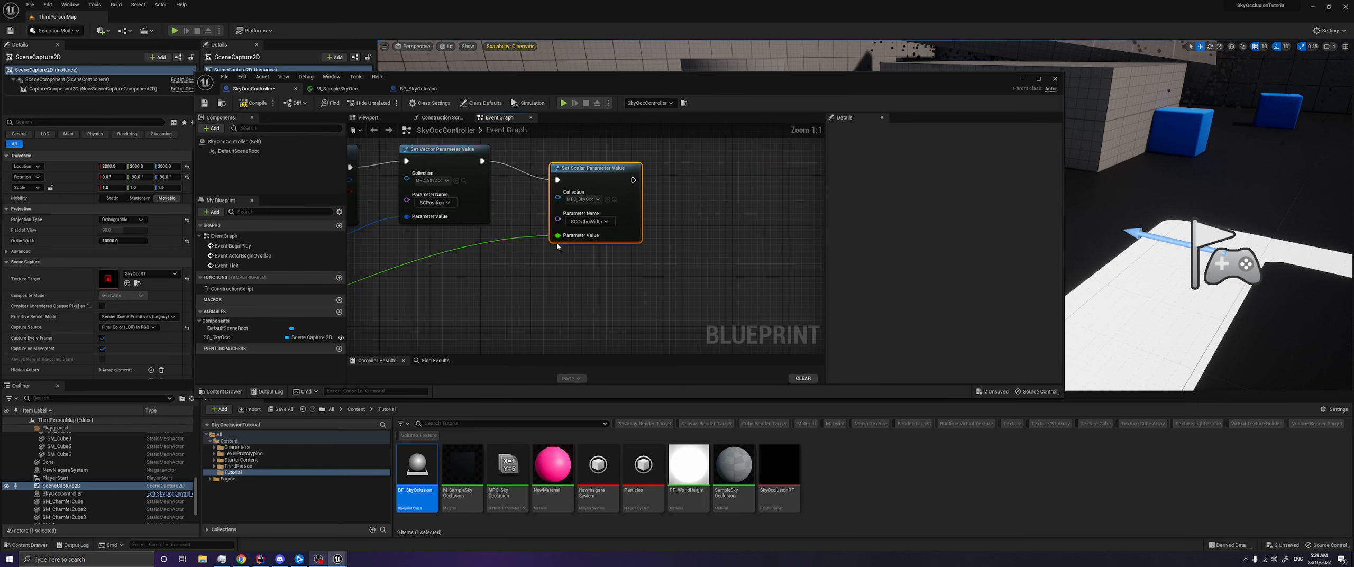
- Play the level, select SceneCapture2D in the running session, and reduce its Ortho Width to about 3066
left_click(563, 103)
key("d")
key("alt+Tab")
scroll(89, 486, "down", 4)
scroll(87, 486, "down", 5)
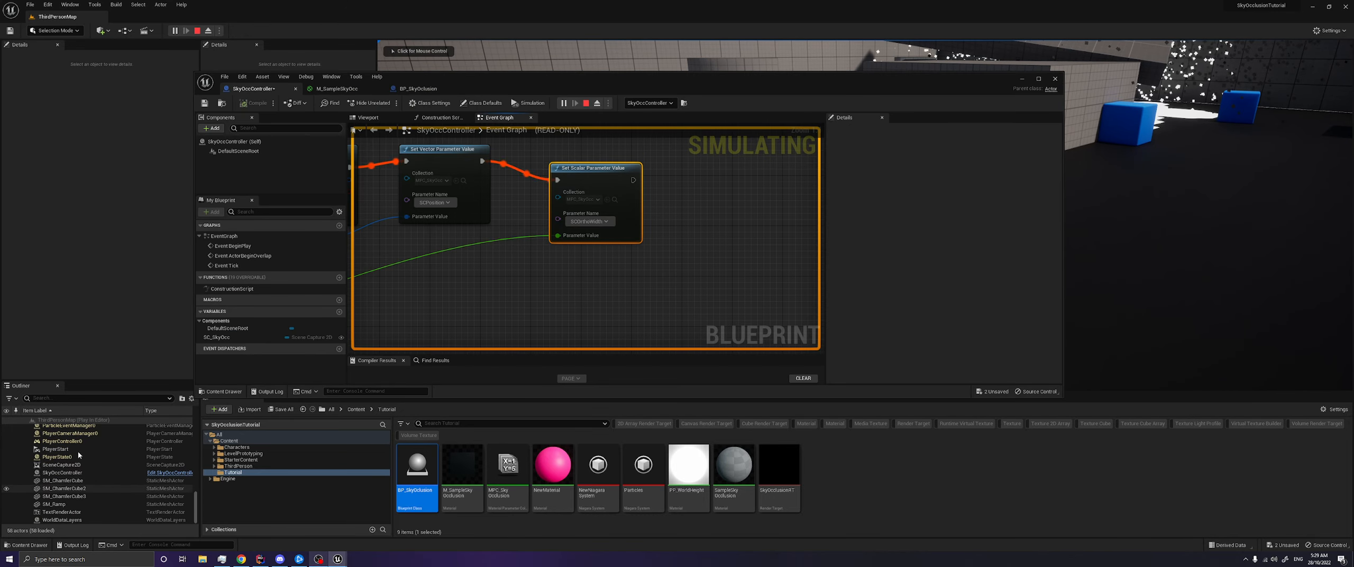
left_click(62, 465)
left_click(1022, 80)
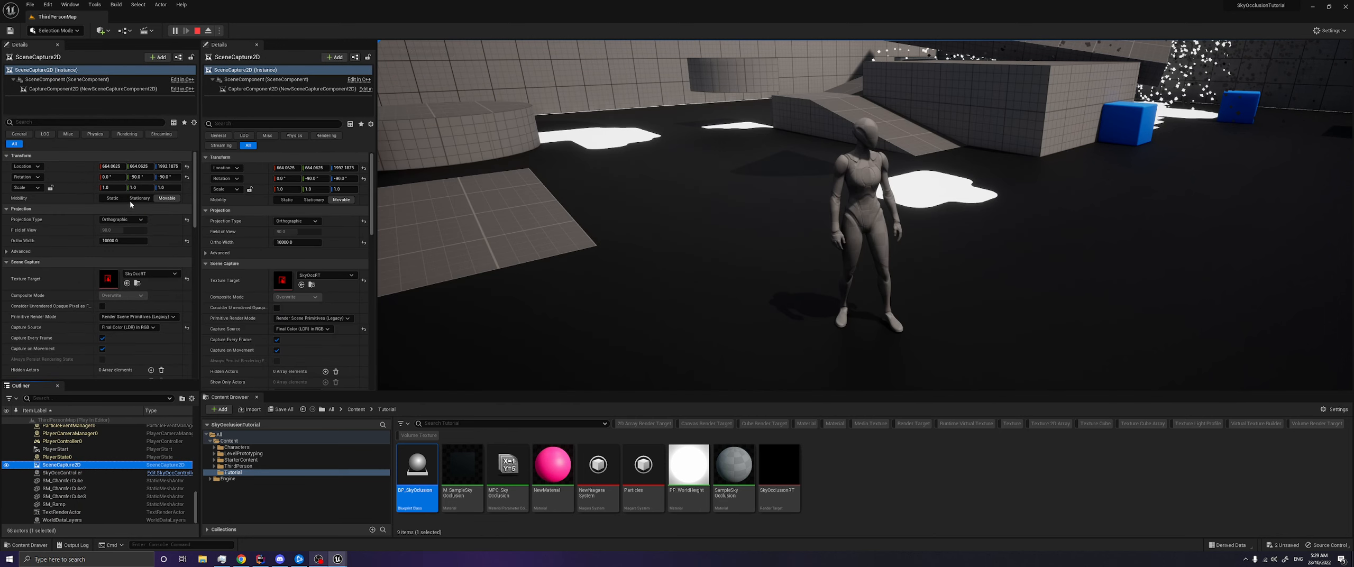
left_click_drag(124, 237, 103, 239)
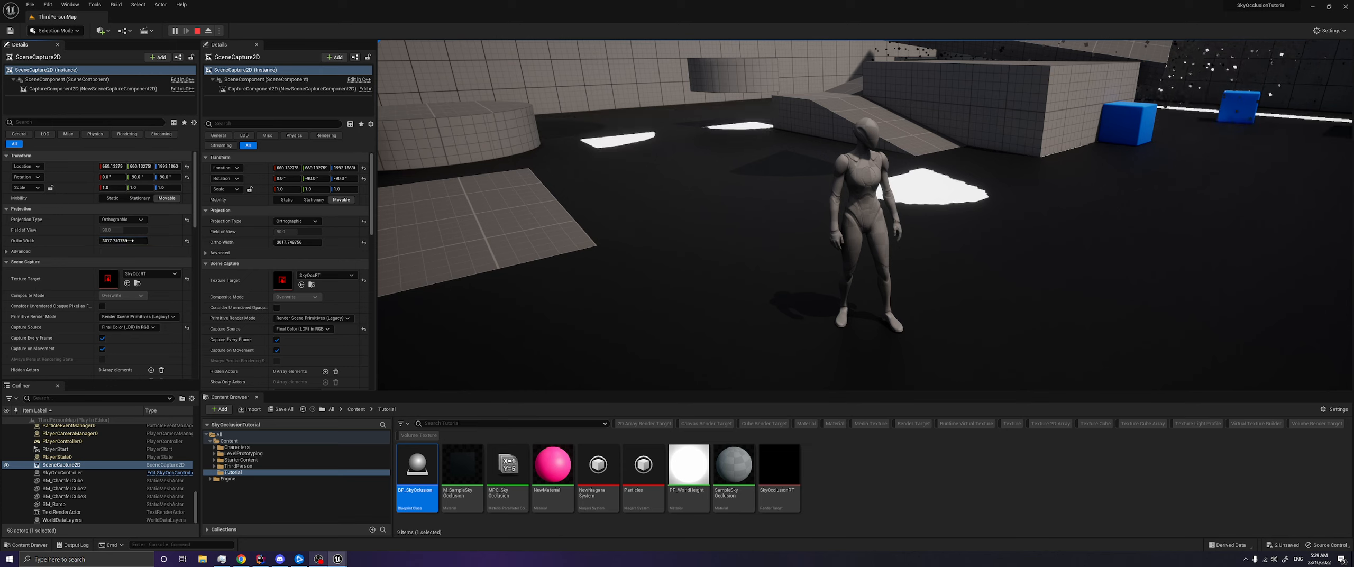
- Run the character around the level to check the sky occlusion with the reduced Ortho Width
left_click(529, 238)
key("w")
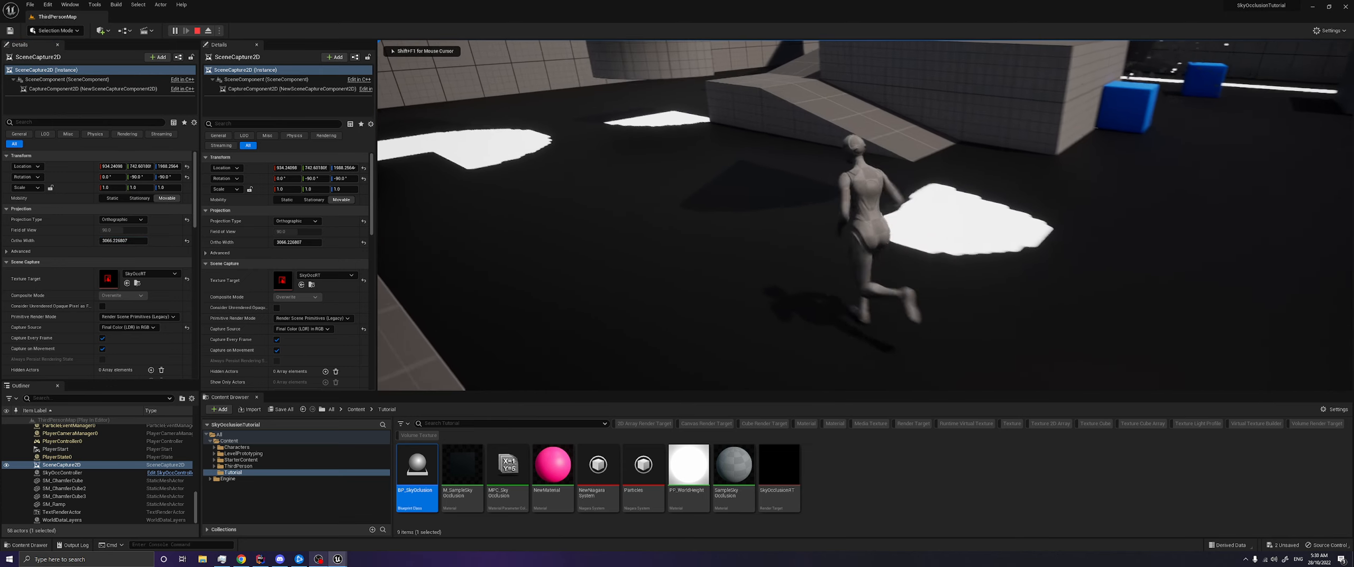
key("d")
key("a")
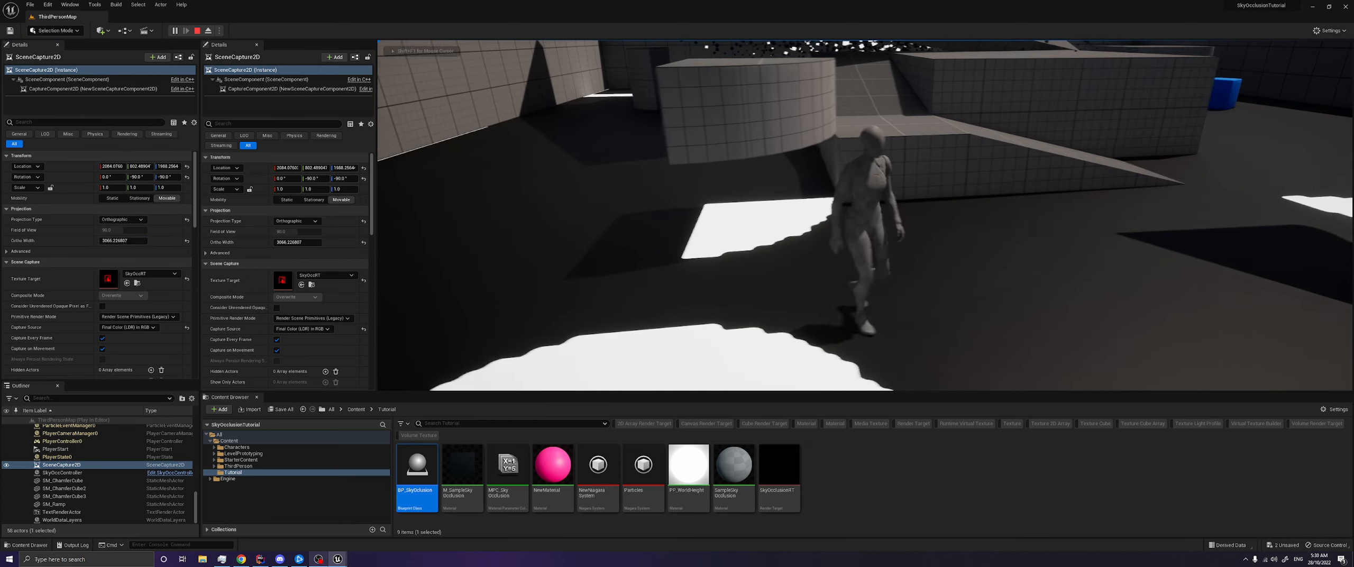
key("d")
key("w")
key("w")
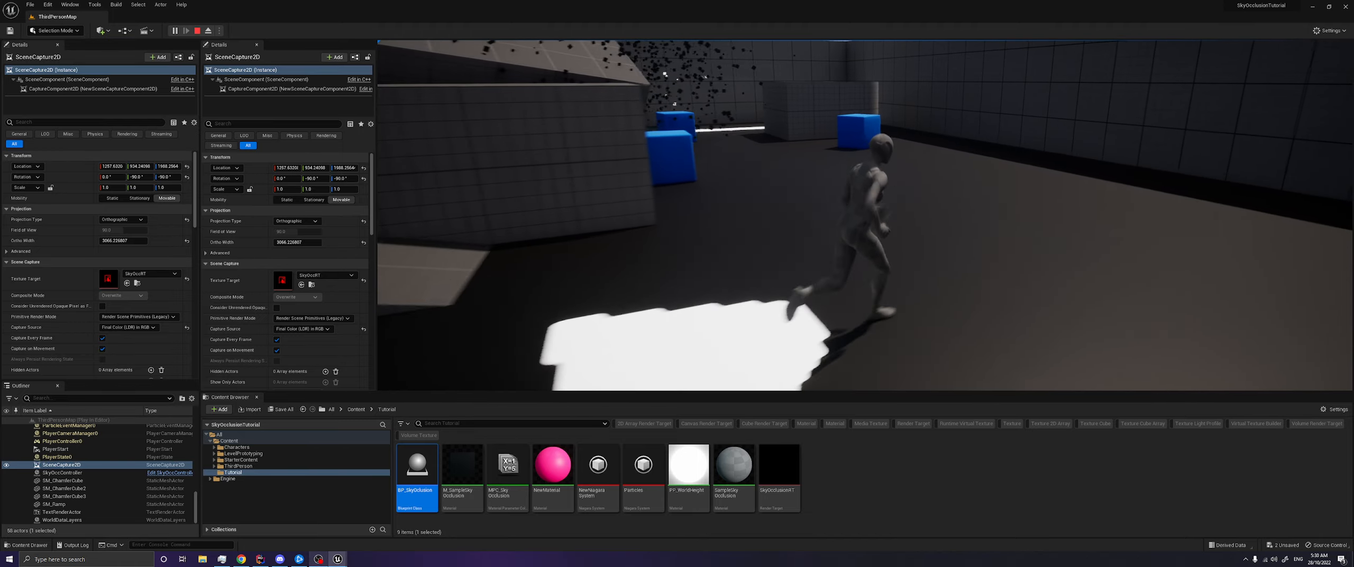
key("w")
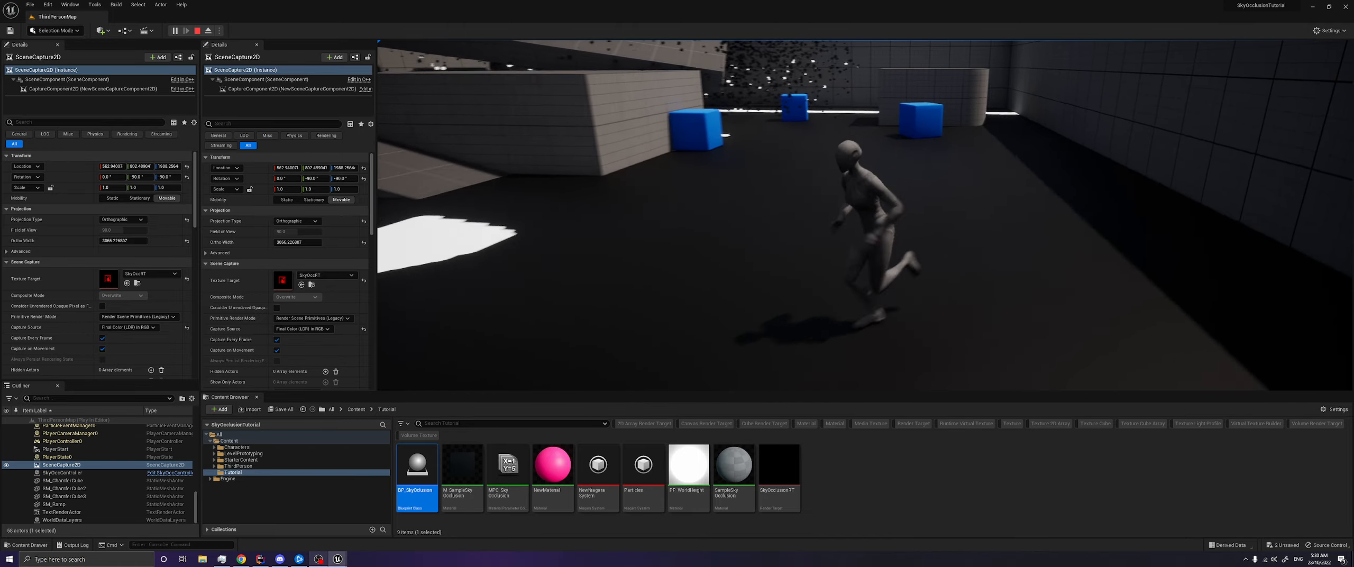
key("w")
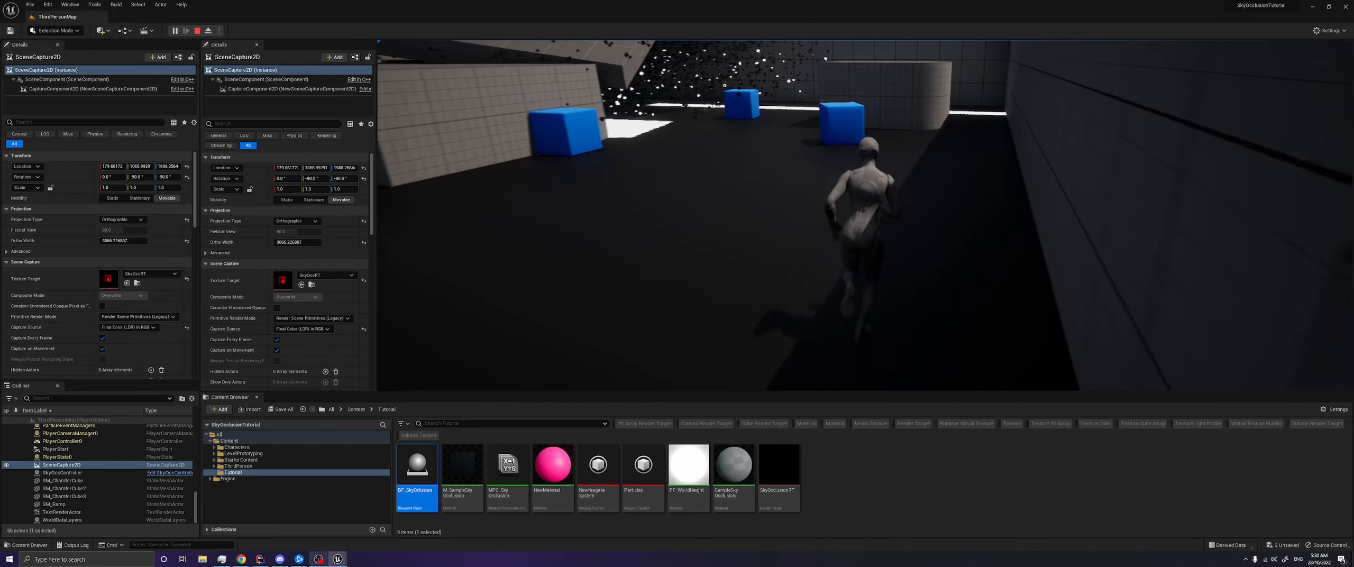
key("w")
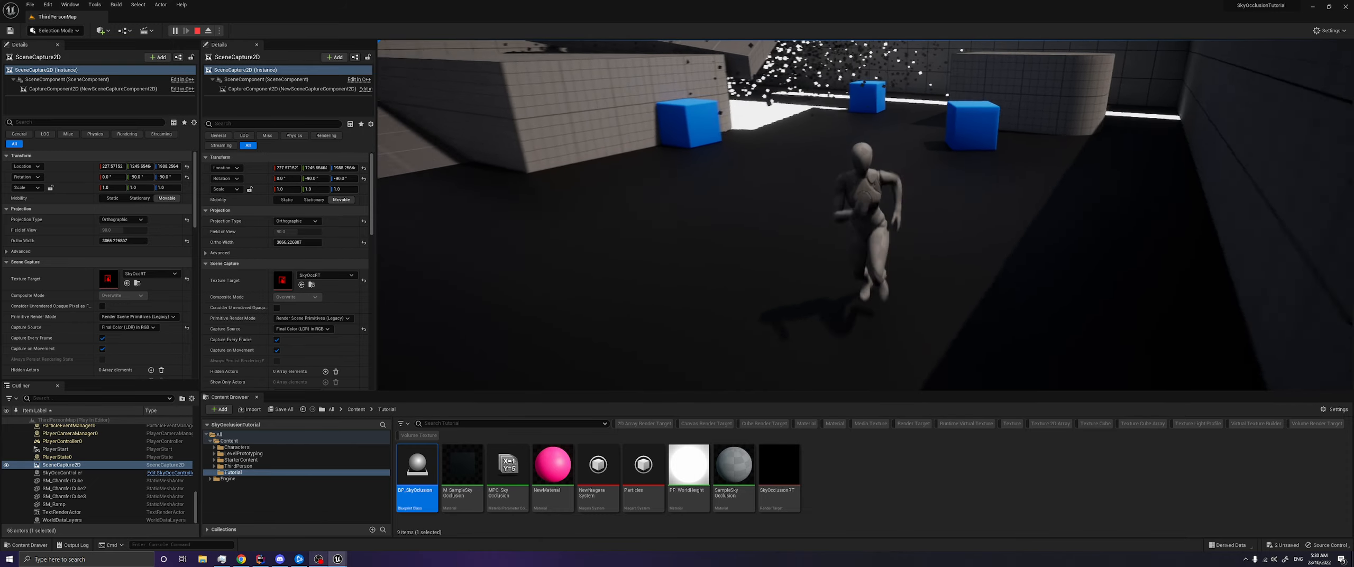
key("w")
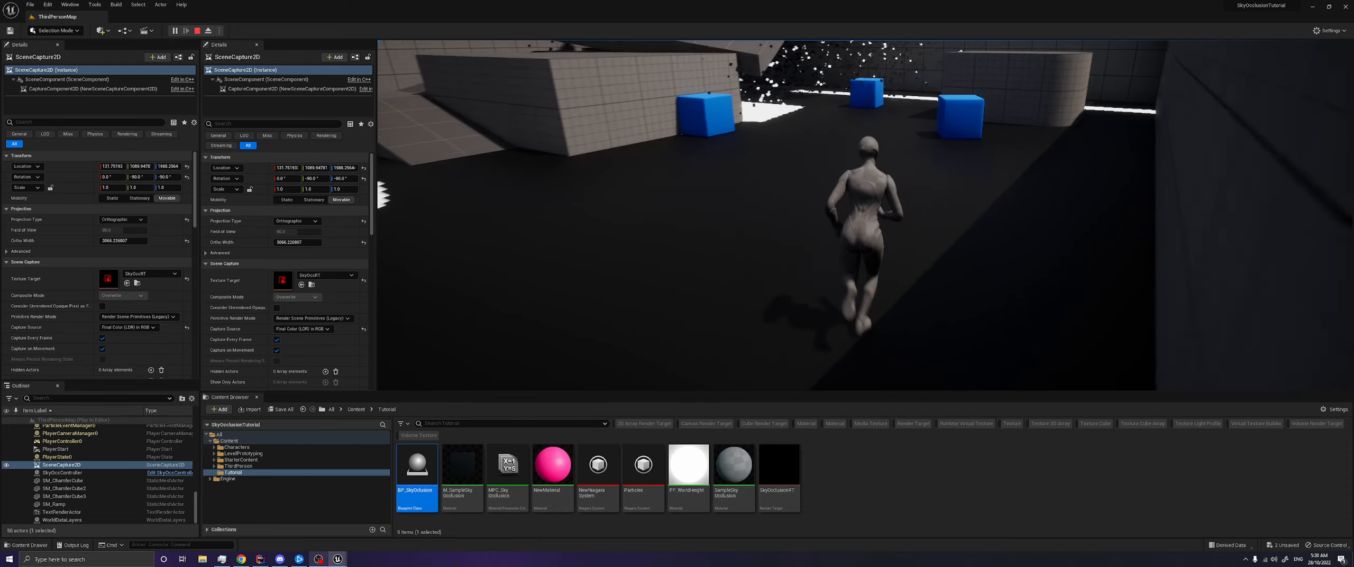
key("w")
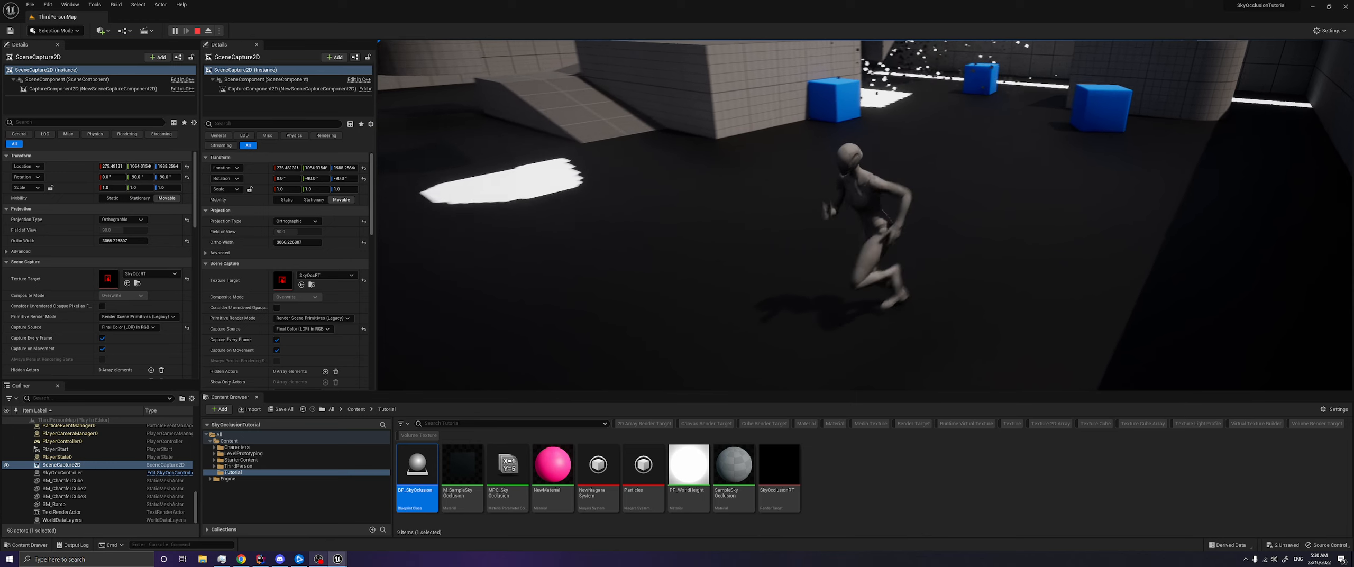
- Set the running scene capture's Ortho Width to 10000, run the character to check the occlusion, and stop the session
key("alt+Tab")
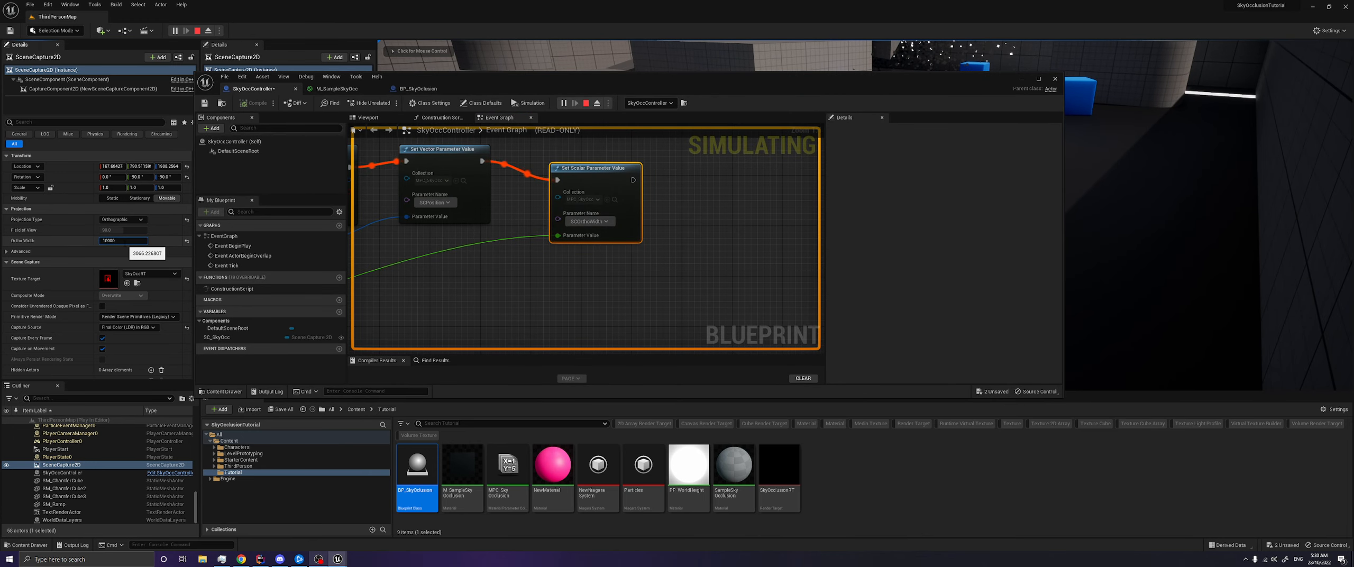
type("10000")
key("Return")
left_click(1023, 79)
key("w")
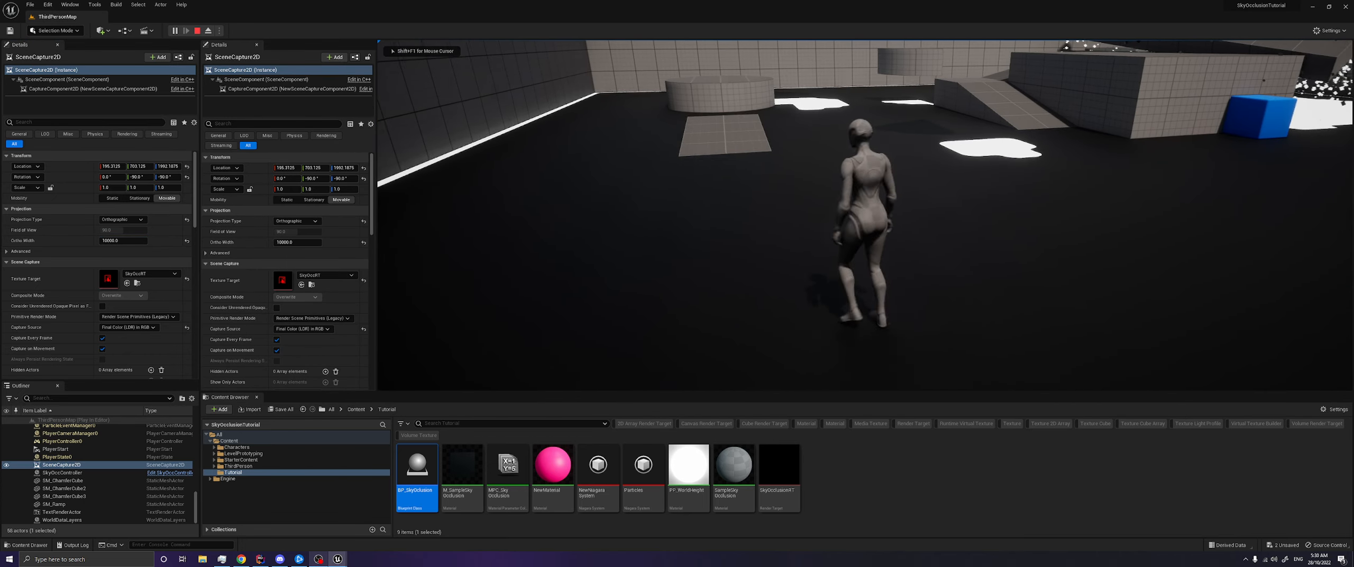
key("w")
key("shift+F1")
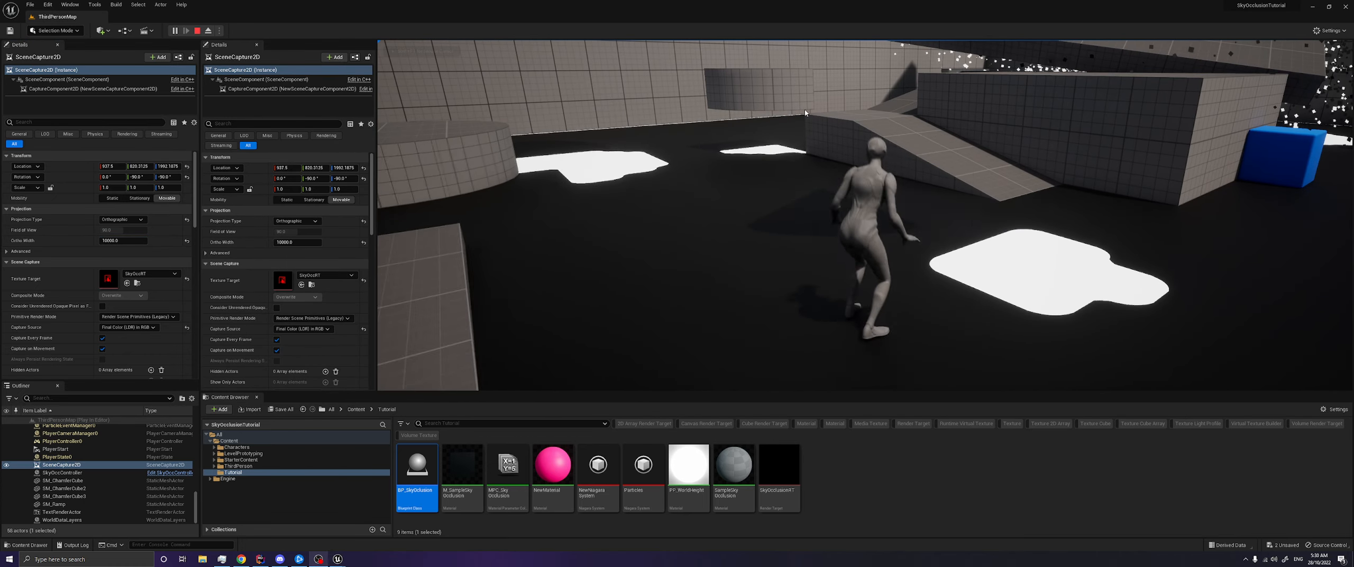
key("alt+Tab")
left_click(197, 32)
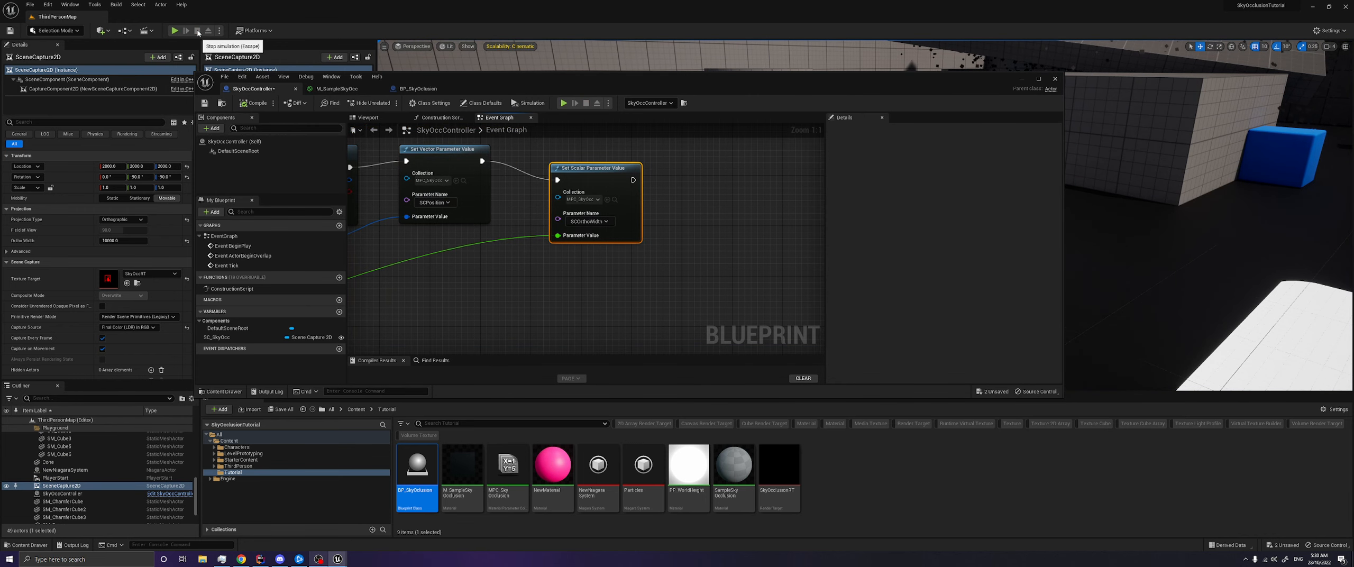
left_click(103, 349)
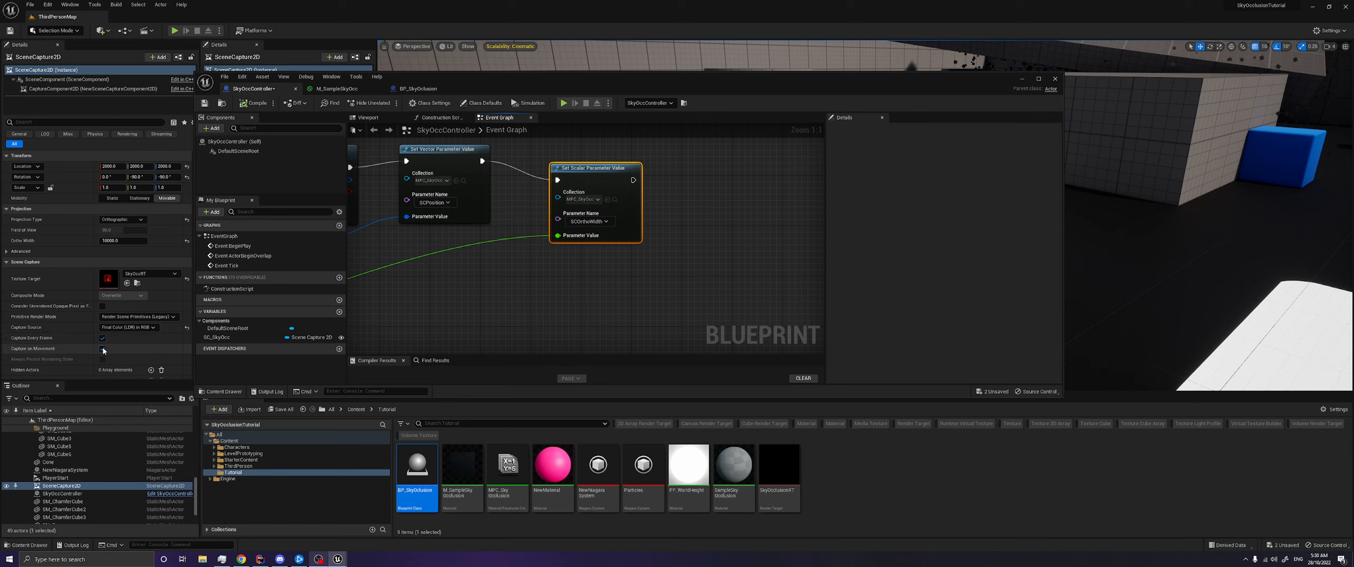
left_click(103, 349)
right_click_drag(477, 276, 574, 269)
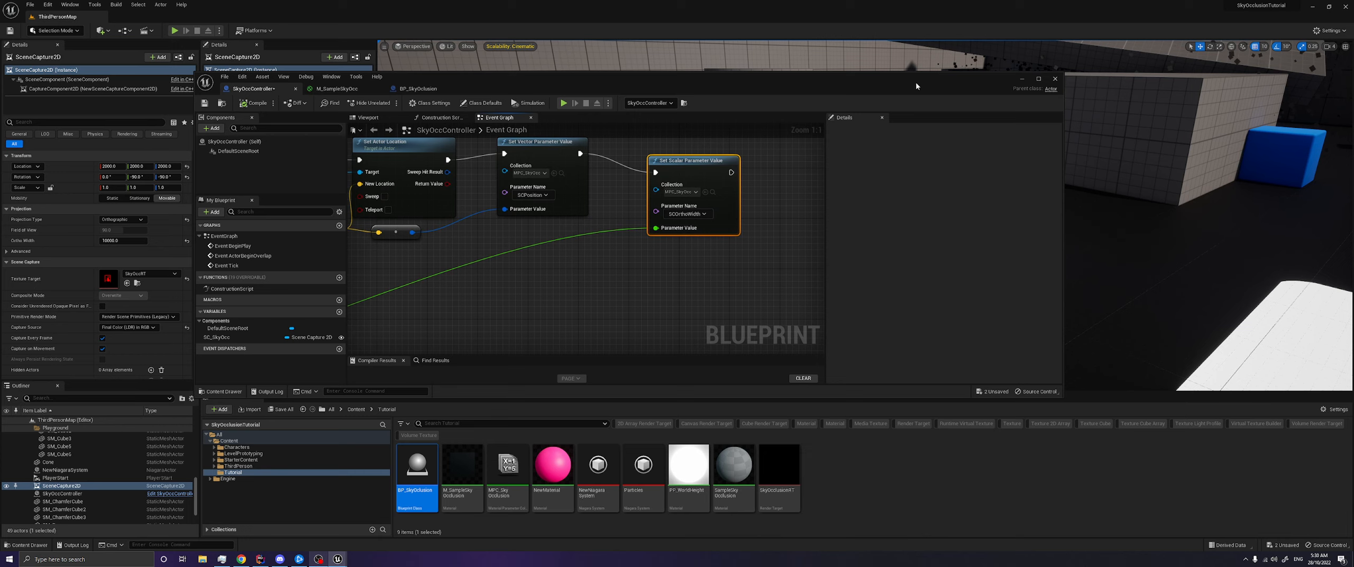
- Play the level, eject from the character, and select the cone and the floating quarter cylinder to inspect their occlusion
left_click(1022, 79)
left_click(172, 30)
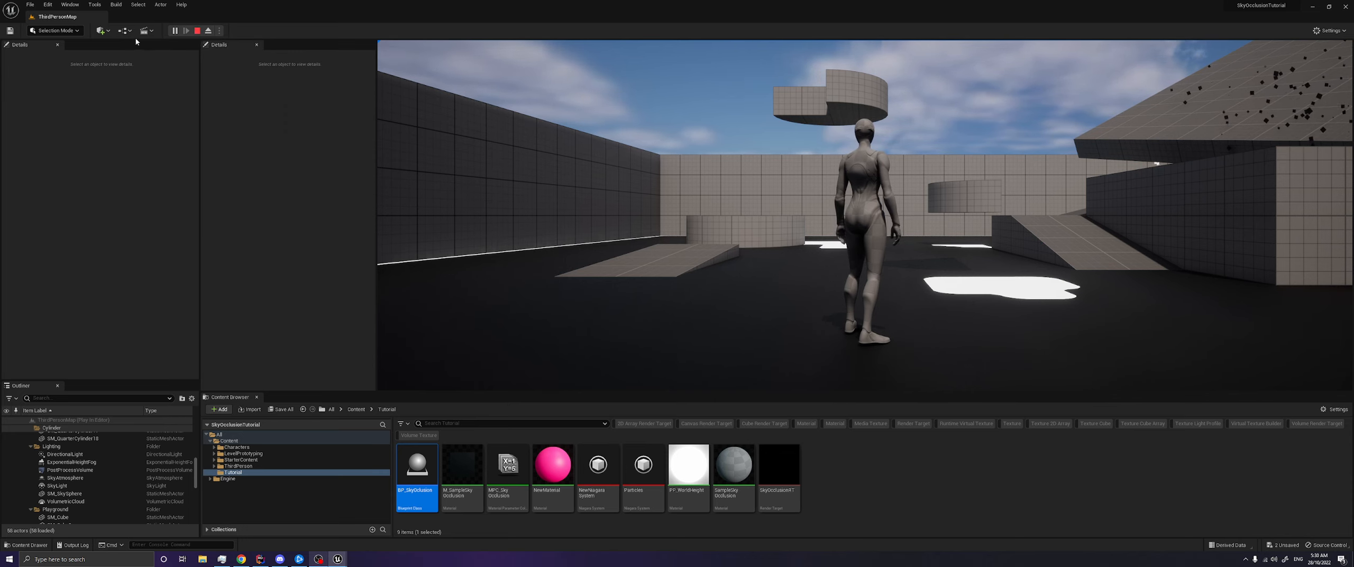
left_click(208, 31)
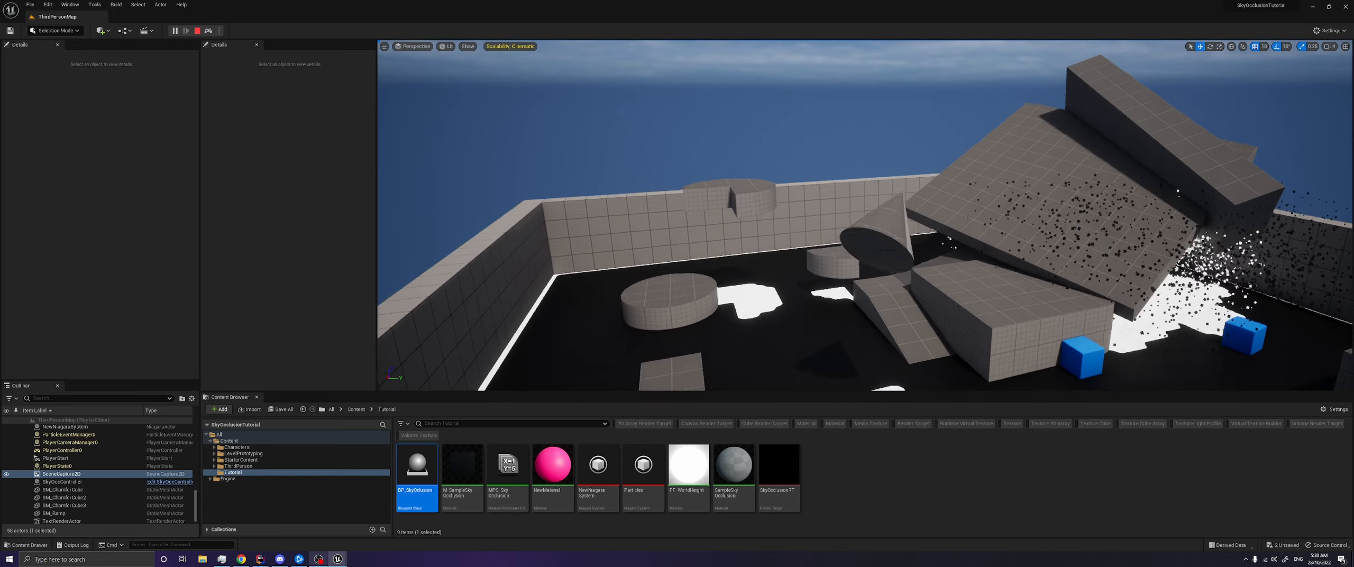
right_click_drag(821, 148, 821, 148)
left_click(894, 170)
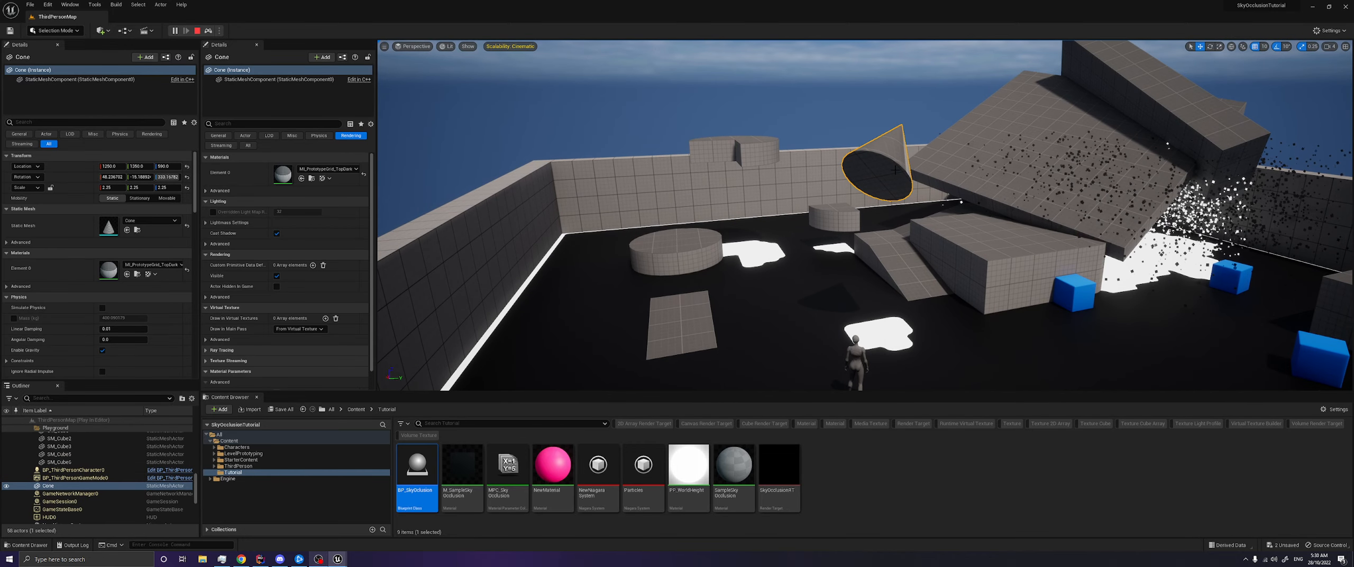
left_click(746, 152)
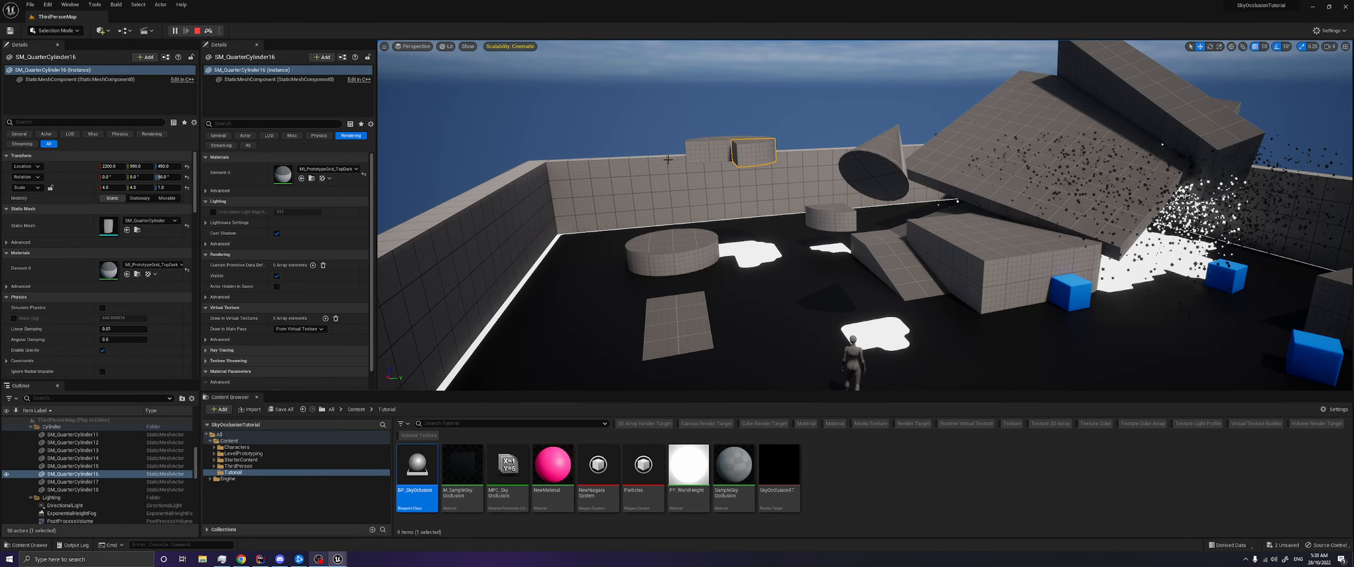
- Move the blue chamfer cube beside the lit floor patch near the character and examine the occlusion around it
left_click(1069, 292)
left_click_drag(1090, 288, 1006, 64)
mouse_move(1025, 164)
right_mouse_down()
mouse_move(955, 163)
mouse_move(1033, 173)
right_mouse_up()
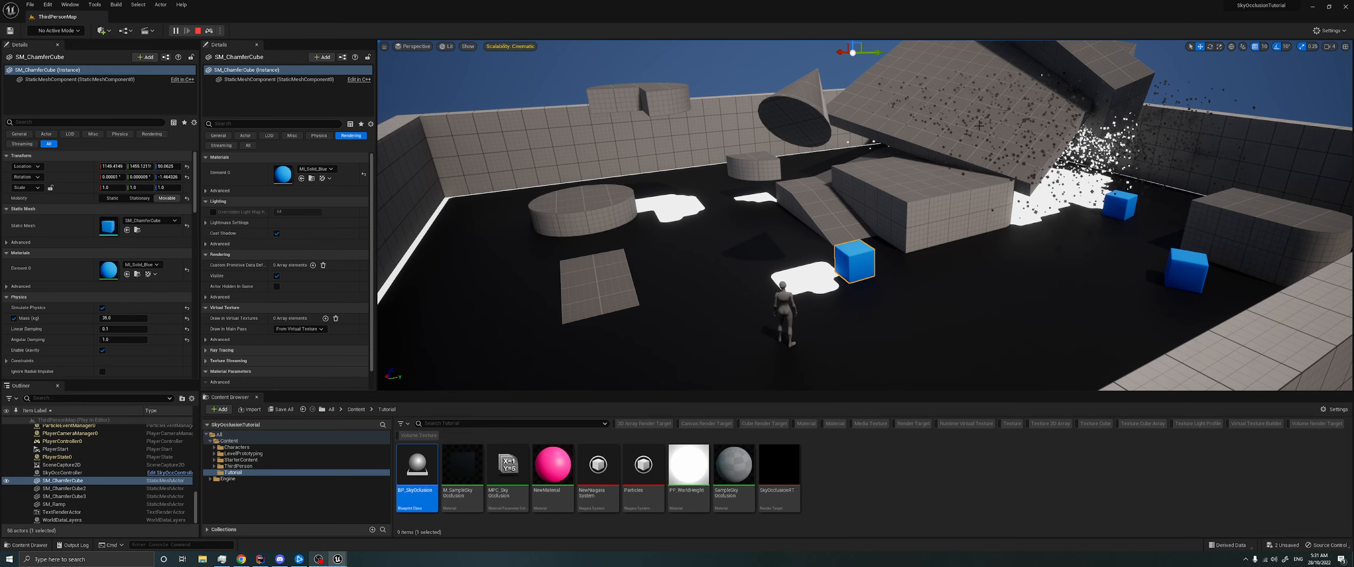
mouse_move(743, 261)
right_mouse_down()
mouse_move(744, 238)
mouse_move(789, 232)
mouse_move(777, 204)
mouse_move(756, 233)
mouse_move(762, 267)
right_mouse_up()
key("w")
key("w")
key("s")
key("e")
mouse_move(613, 381)
right_mouse_down()
mouse_move(614, 357)
mouse_move(613, 381)
right_mouse_up()
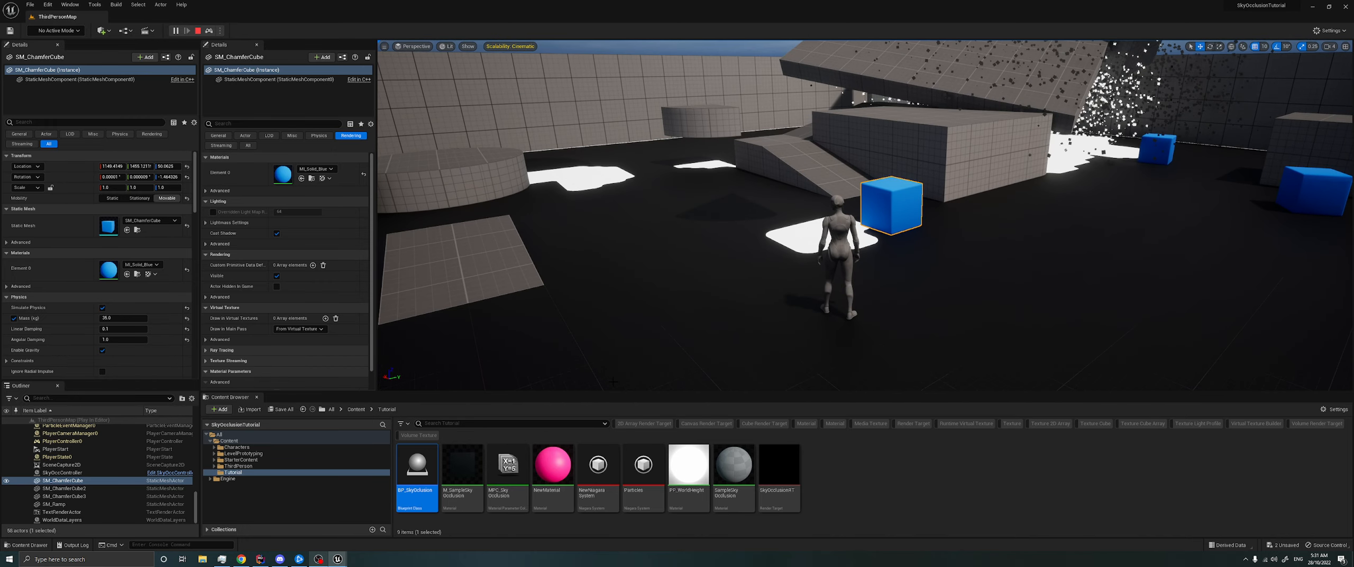
- Open the SkyOccController blueprint from the Content folder and stop the running session
left_click(229, 440)
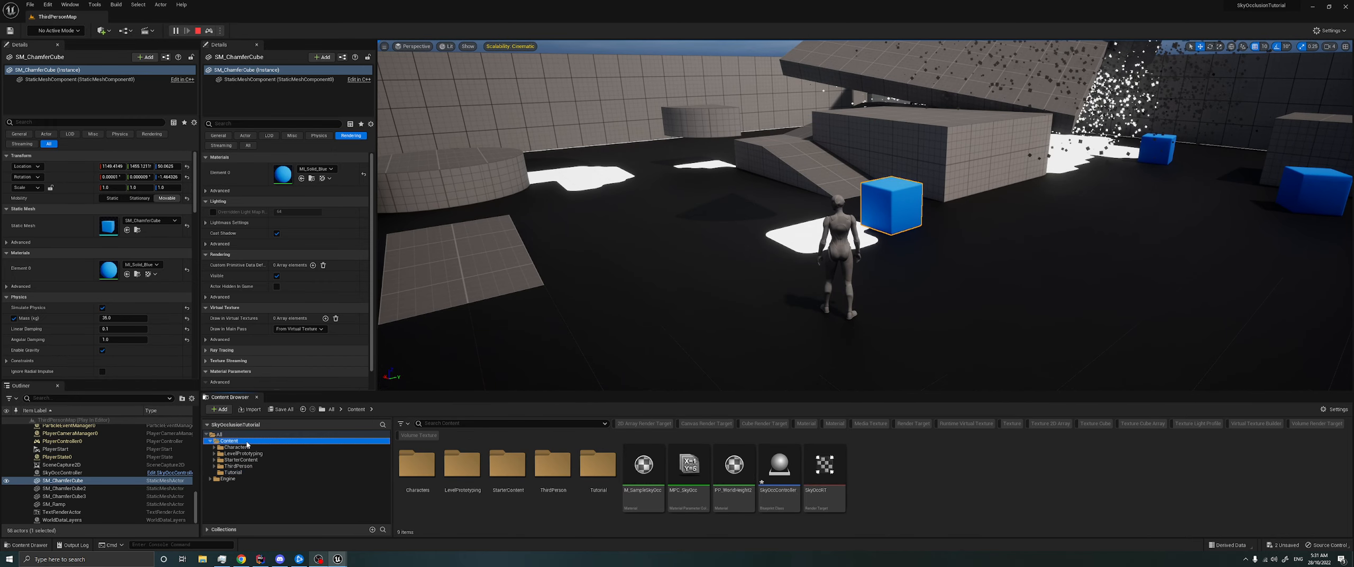
left_click(781, 474)
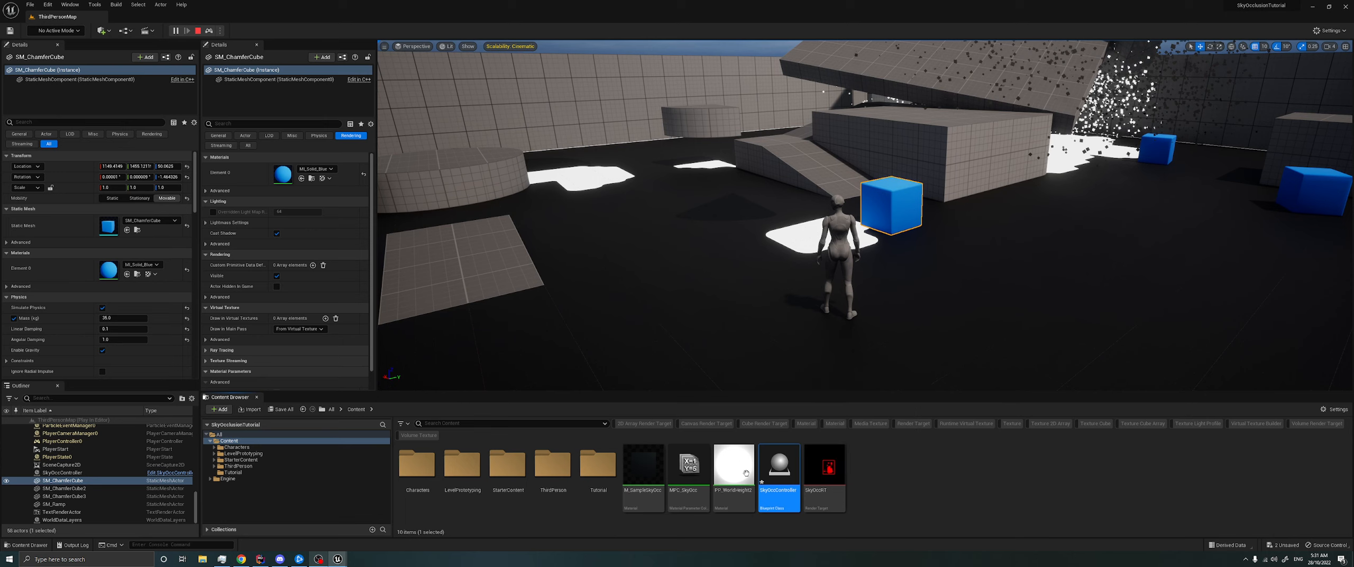
double_click(773, 468)
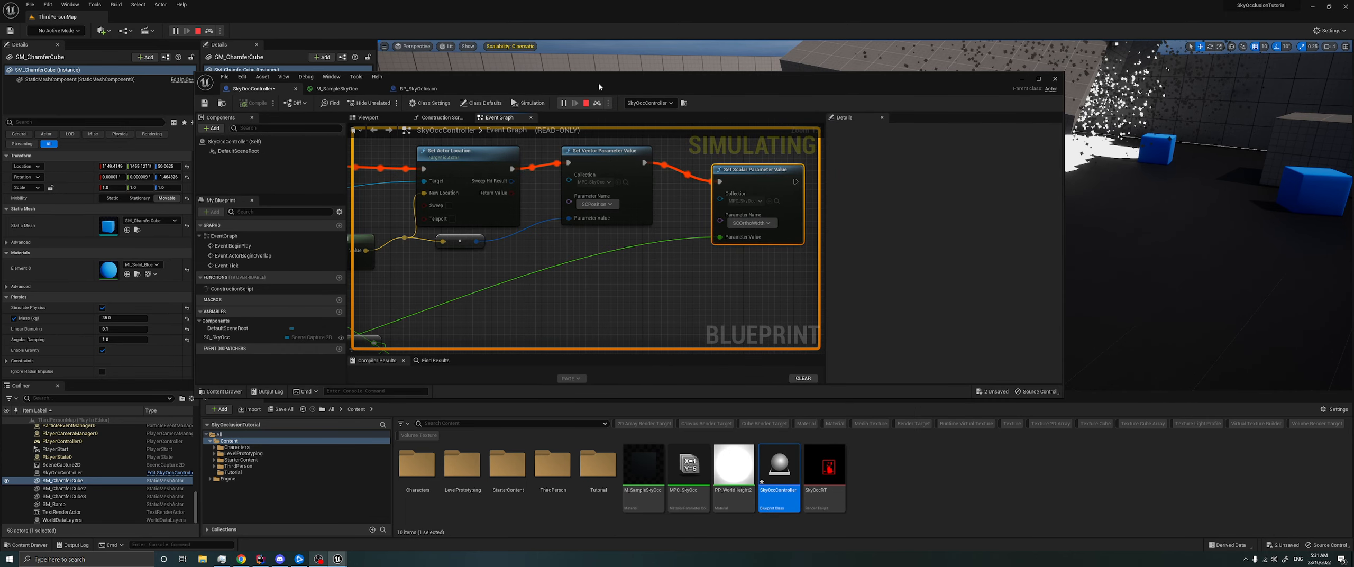
left_click(585, 104)
- Reposition and resize the SkyOccController window so the graph shows all three setter nodes, narrowing its Details area
left_click_drag(608, 81, 753, 69)
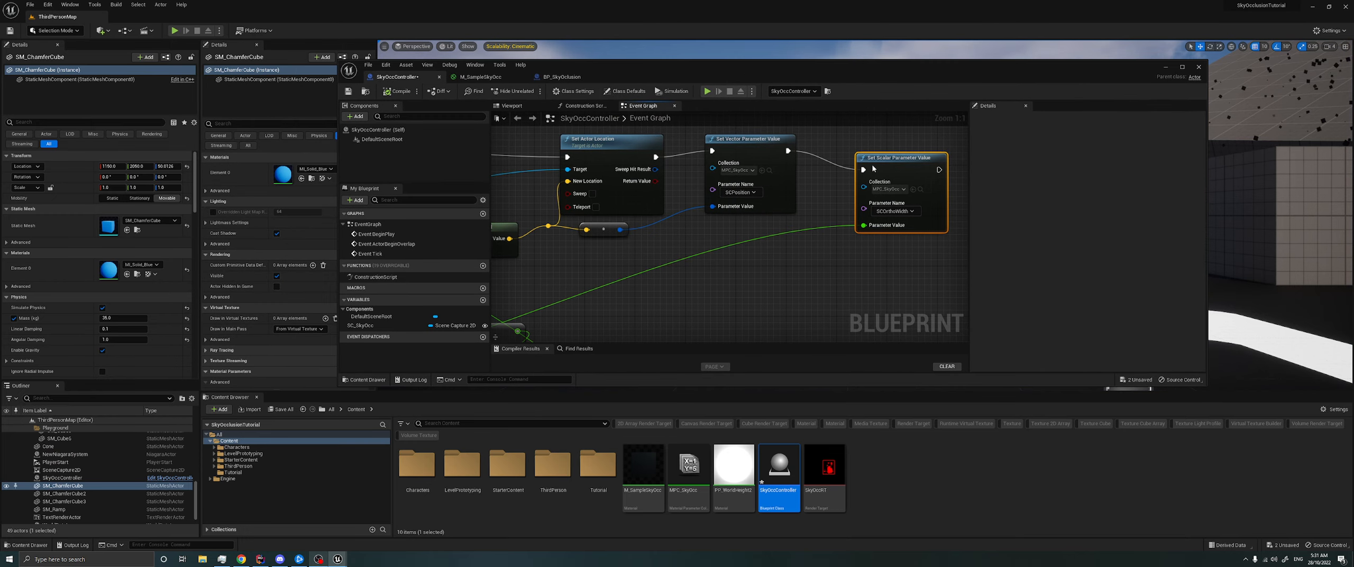
left_click_drag(1207, 387, 907, 452)
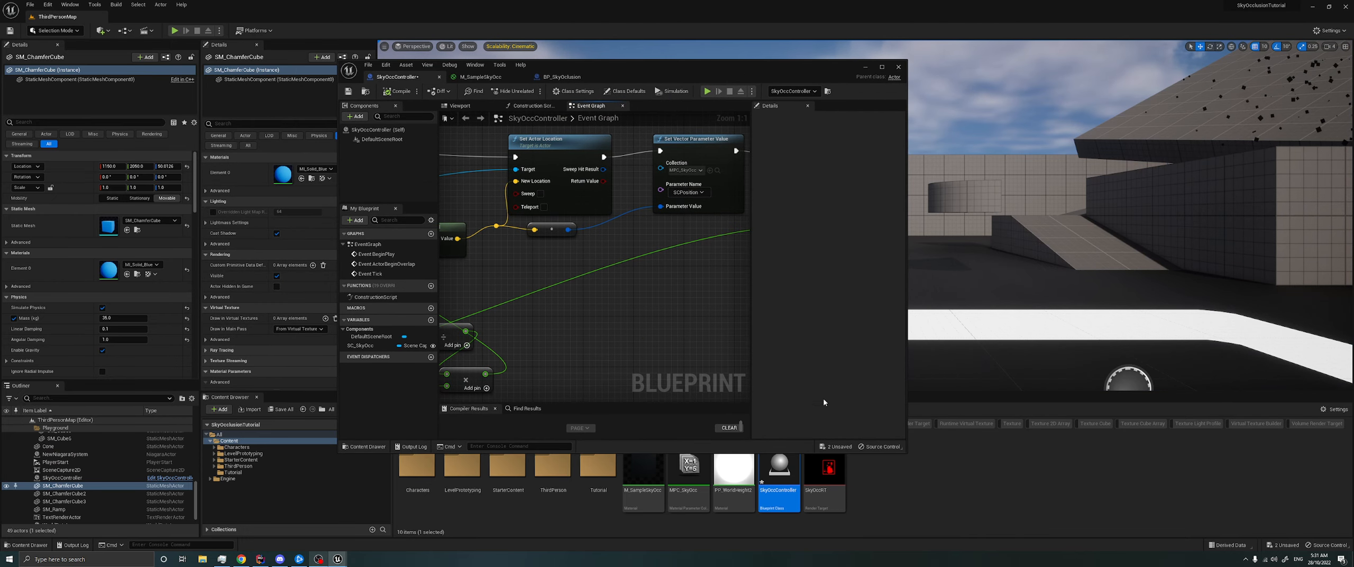
left_click_drag(750, 345, 835, 344)
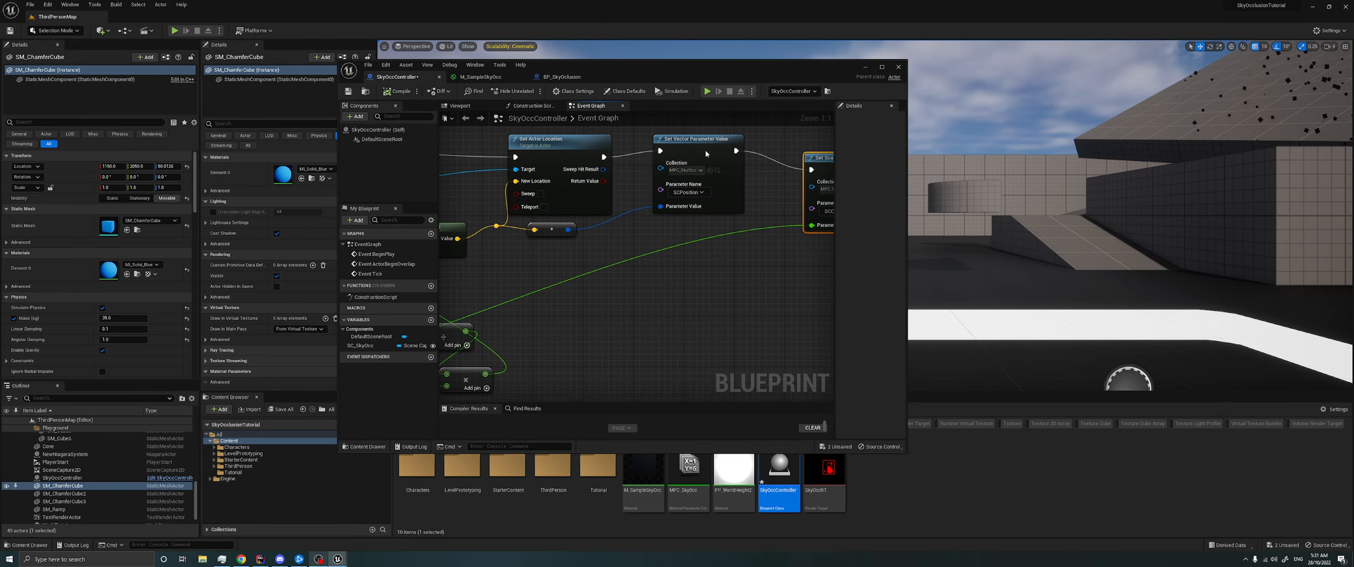
left_click_drag(713, 70, 780, 70)
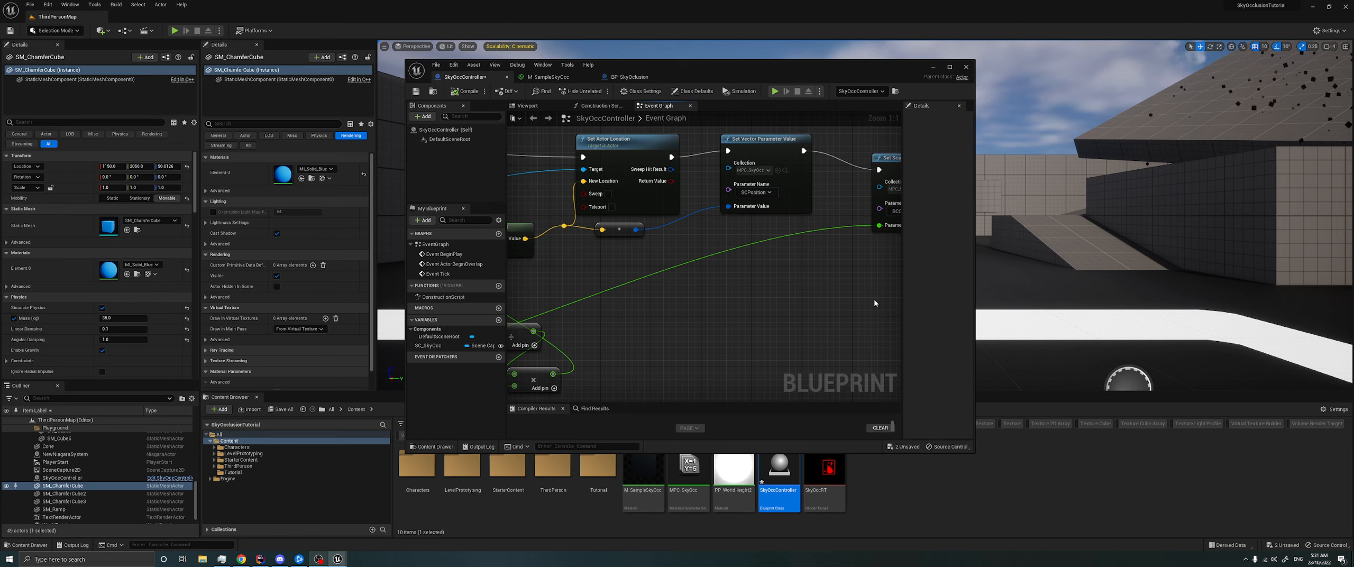
left_click_drag(973, 289, 1109, 296)
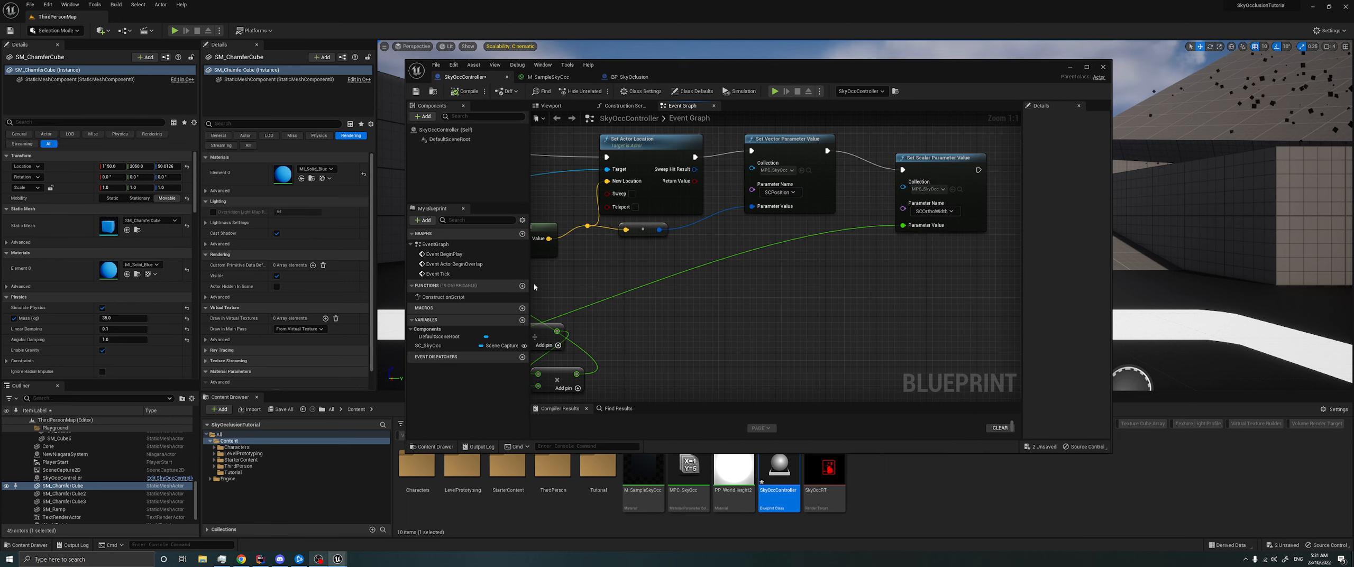
- Narrow the My Blueprint area and widen the SkyOccController window to expose more of the graph
left_click_drag(529, 280, 497, 279)
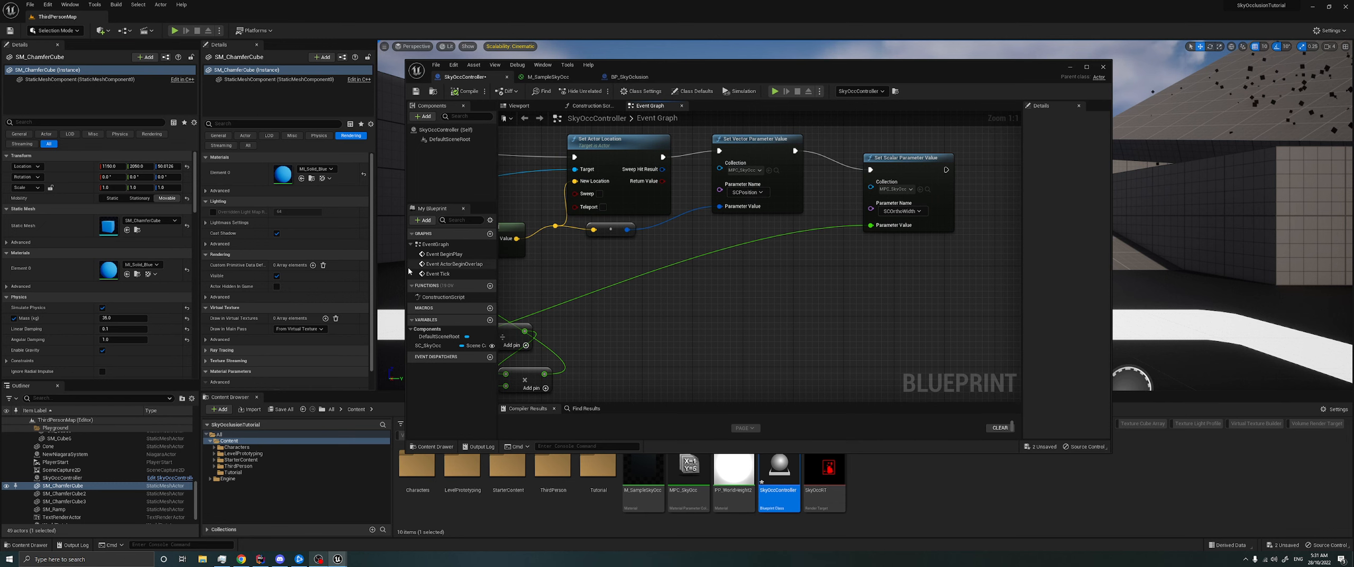
left_click_drag(404, 267, 381, 267)
right_click_drag(545, 265, 622, 265)
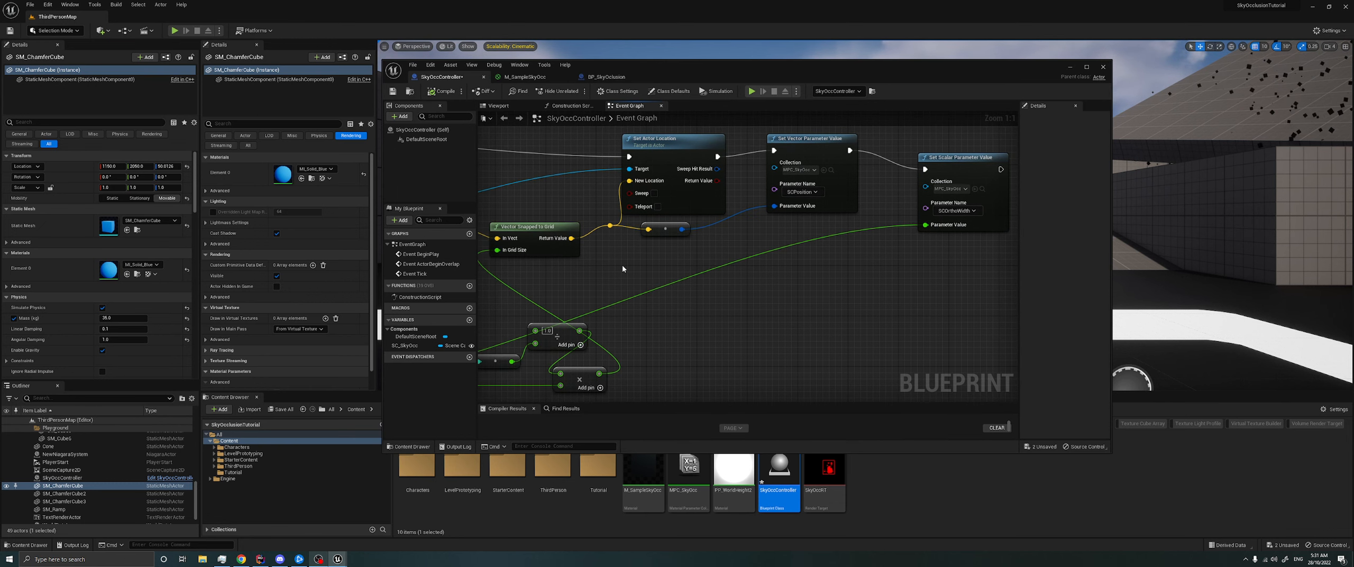
- Turn off Capture Every Frame and Capture on Movement for the SceneCapture2D actor
left_click(61, 470)
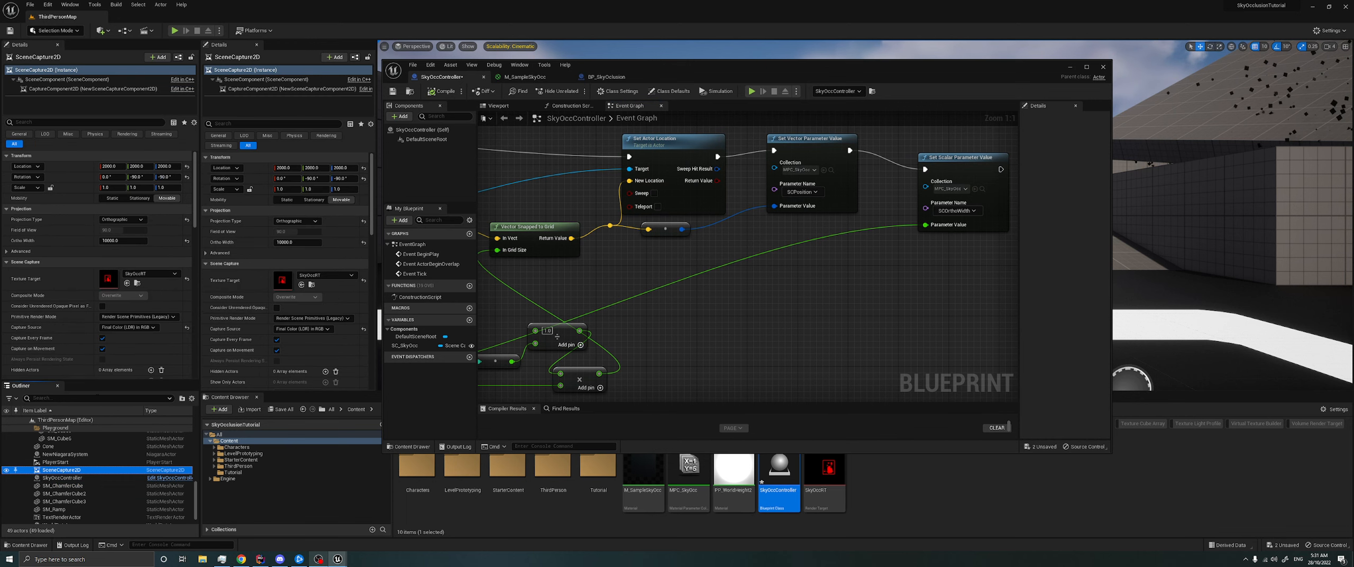
left_click(102, 338)
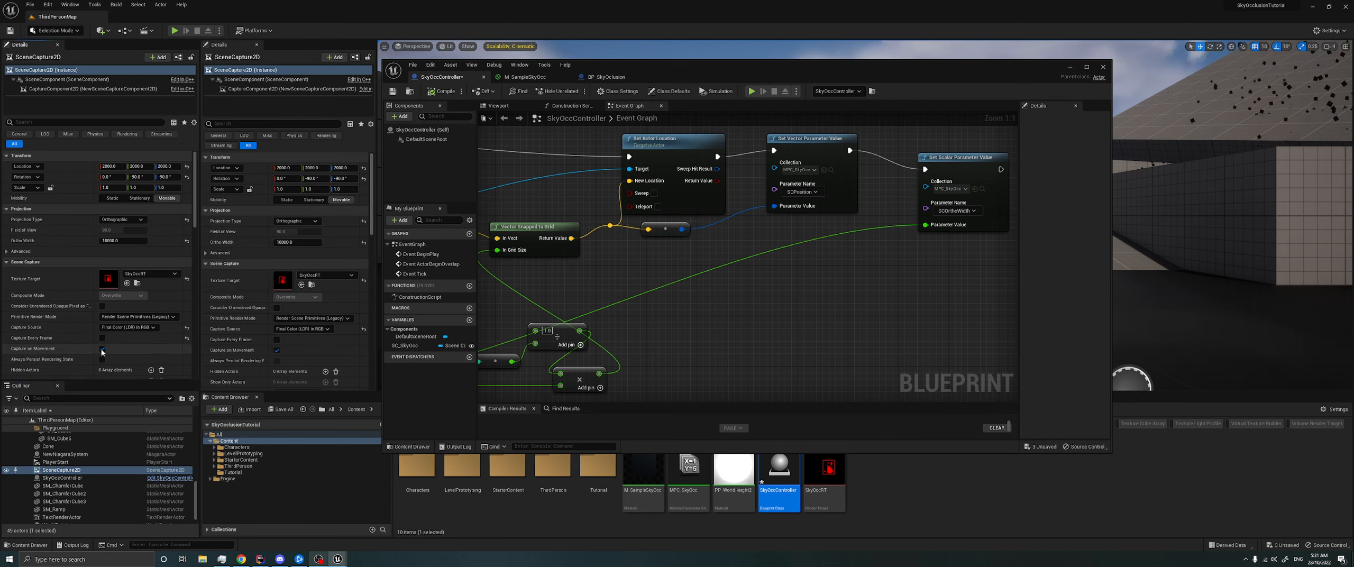
left_click(102, 348)
- Move the Set Vector and Set Scalar Parameter Value nodes farther from Set Actor Location to make room between them
right_click_drag(850, 306, 785, 285)
scroll(702, 305, "down", 1)
scroll(746, 284, "down", 1)
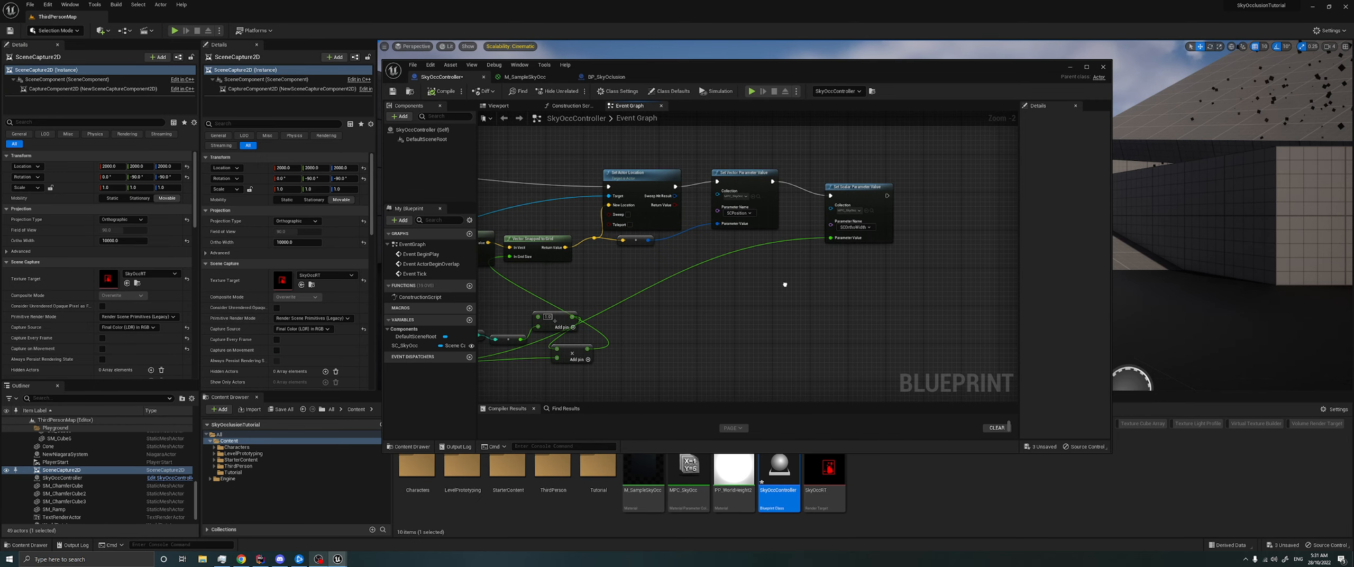
left_click_drag(917, 275, 884, 183)
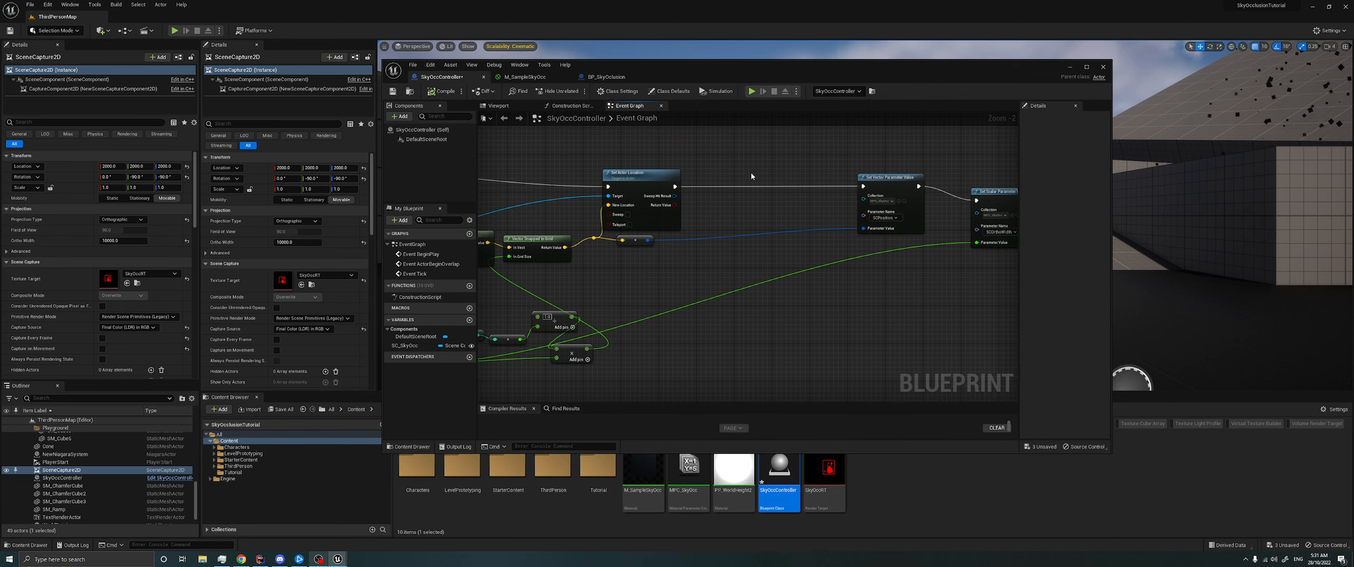
- Place a copy of the SC Sky Occ reference above Set Actor Location and add a Capture Scene node from it
scroll(751, 172, "up", 2)
right_click_drag(704, 180, 903, 160)
scroll(741, 193, "down", 1)
right_click_drag(611, 211, 848, 175)
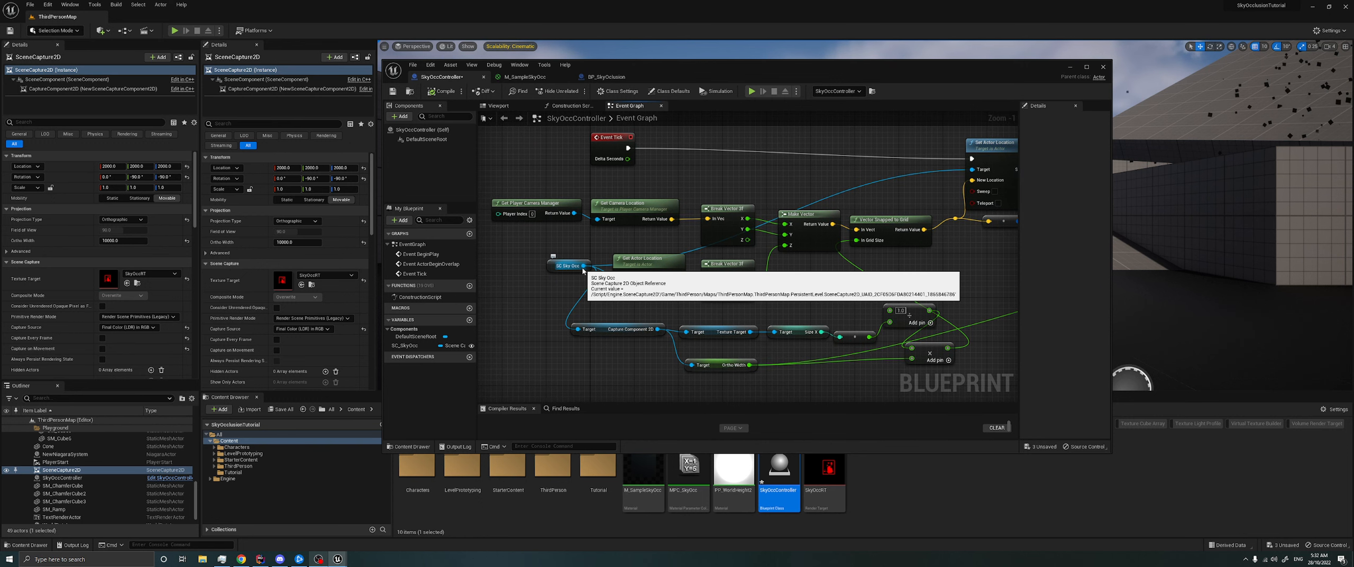
right_click_drag(862, 219, 491, 330)
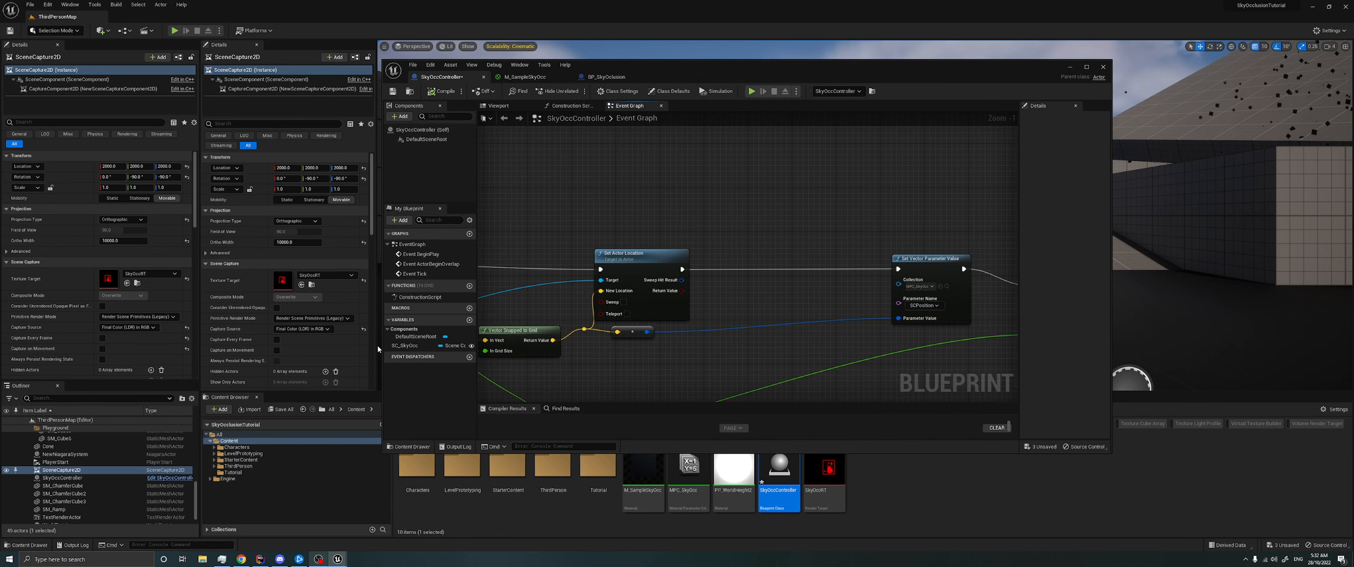
mouse_move(757, 218)
left_mouse_down()
mouse_move(779, 228)
mouse_move(679, 220)
mouse_move(763, 215)
left_mouse_up()
left_click(719, 222)
type("capture s")
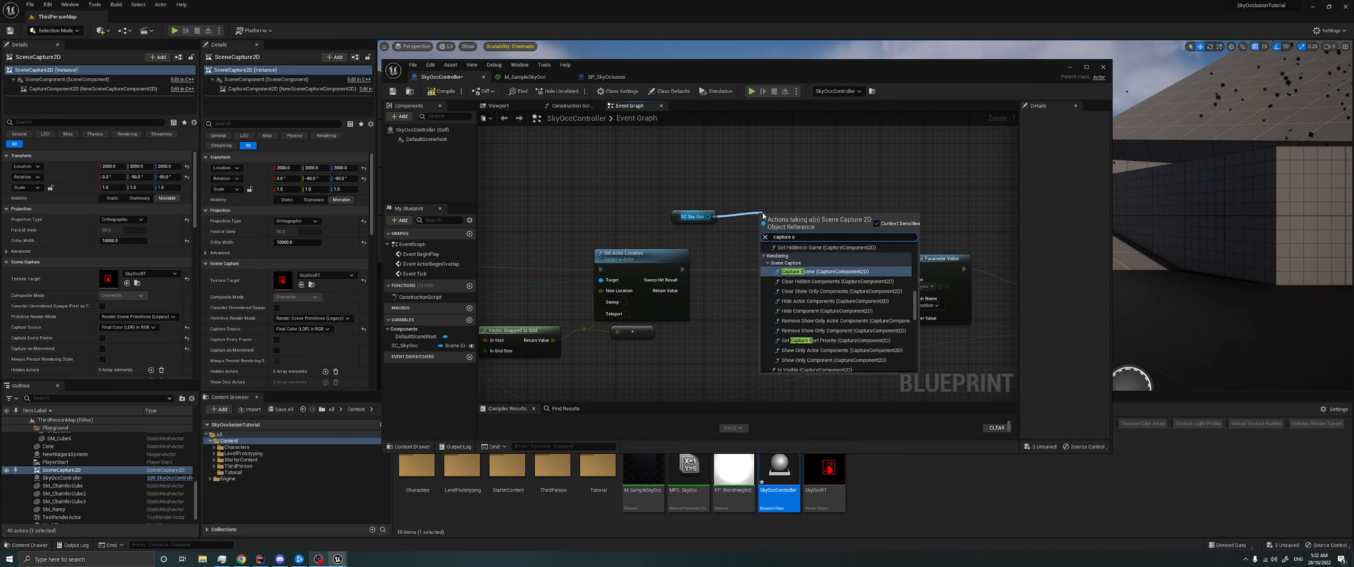
key("Return")
- Tidy the new nodes, wire Capture Scene between Set Actor Location and Set Vector Parameter Value, and compile the blueprint
left_click_drag(687, 217, 599, 211)
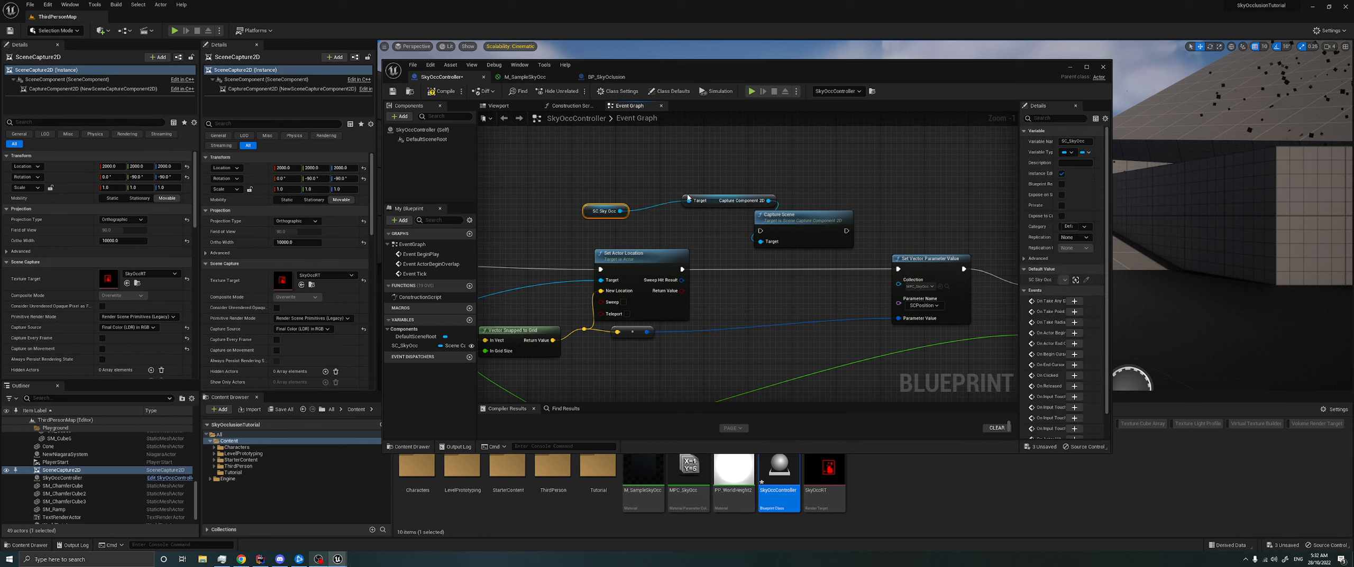
left_click_drag(715, 206, 682, 212)
left_click(677, 233)
left_click_drag(681, 269, 760, 231)
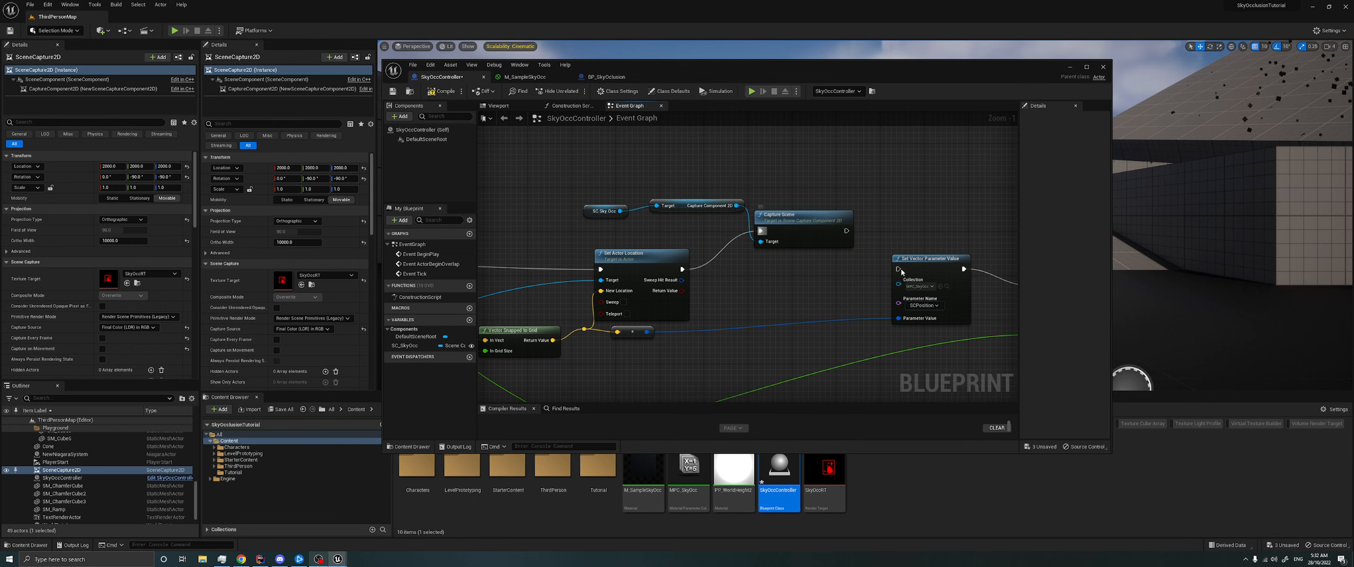
left_click_drag(898, 268, 845, 232)
left_click(437, 92)
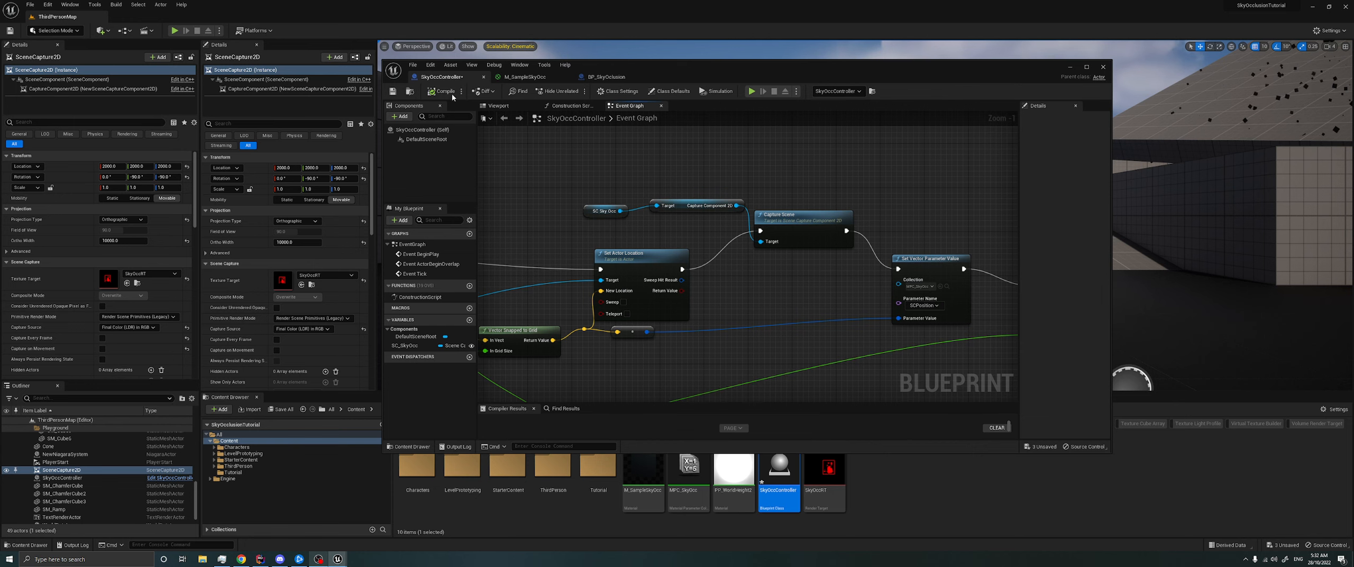
- Play the level, check the execution flow through Capture Scene, and run the character around to examine the occlusion
left_click(751, 92)
key("w")
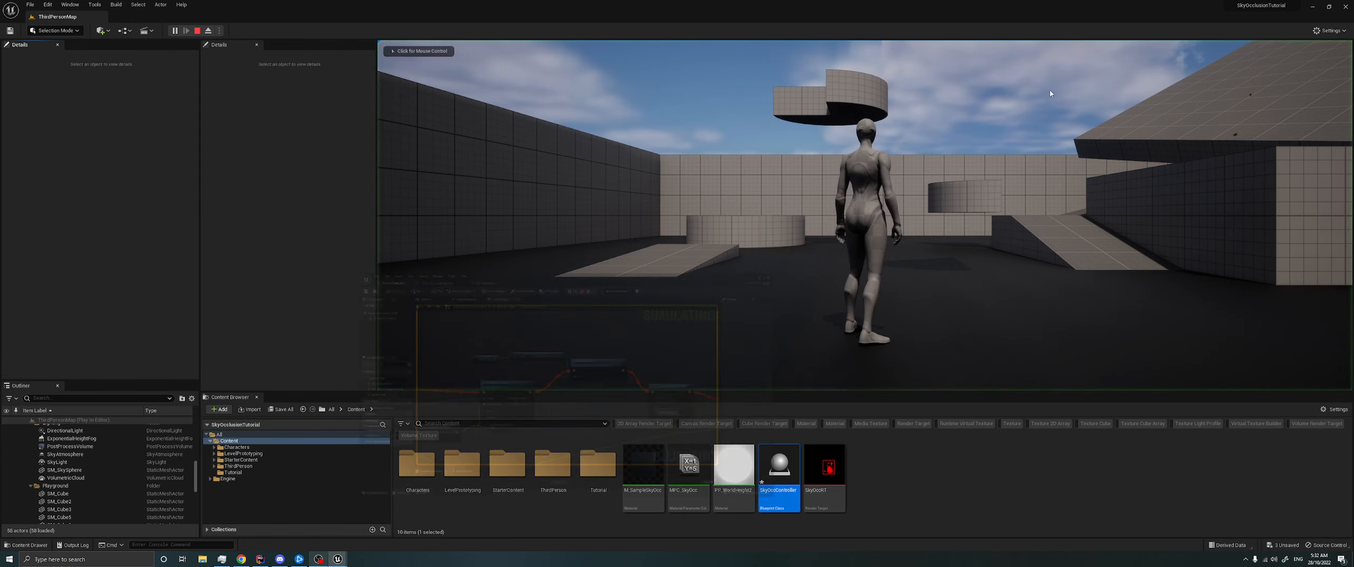
key("alt+Tab")
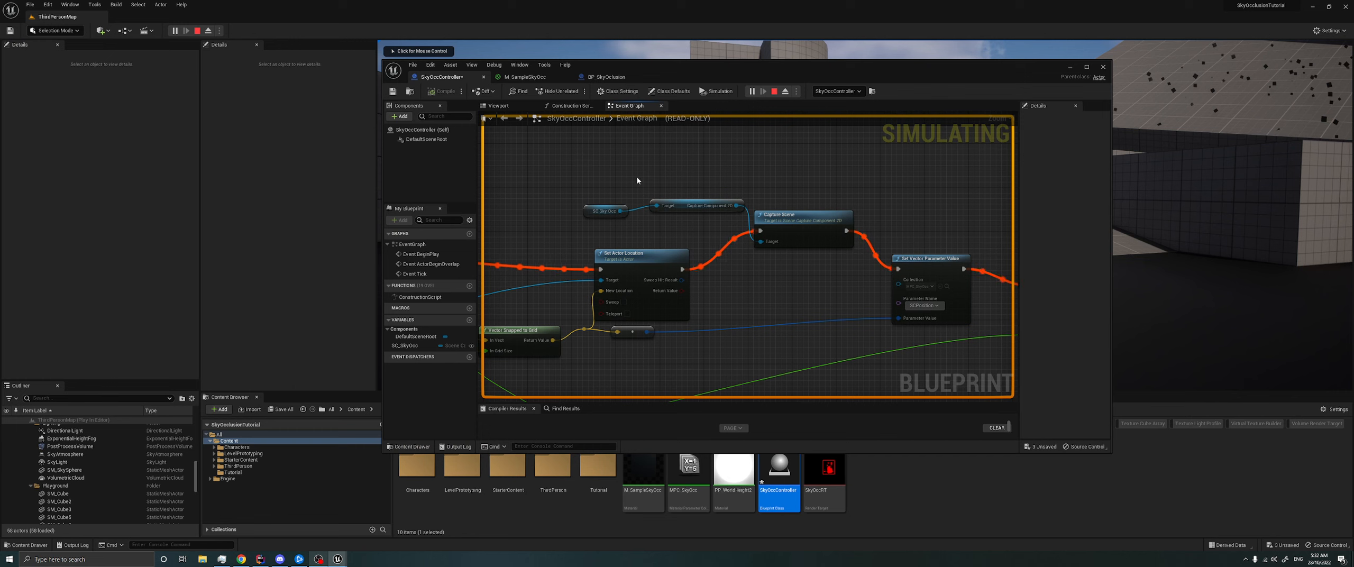
right_click_drag(774, 284, 771, 269)
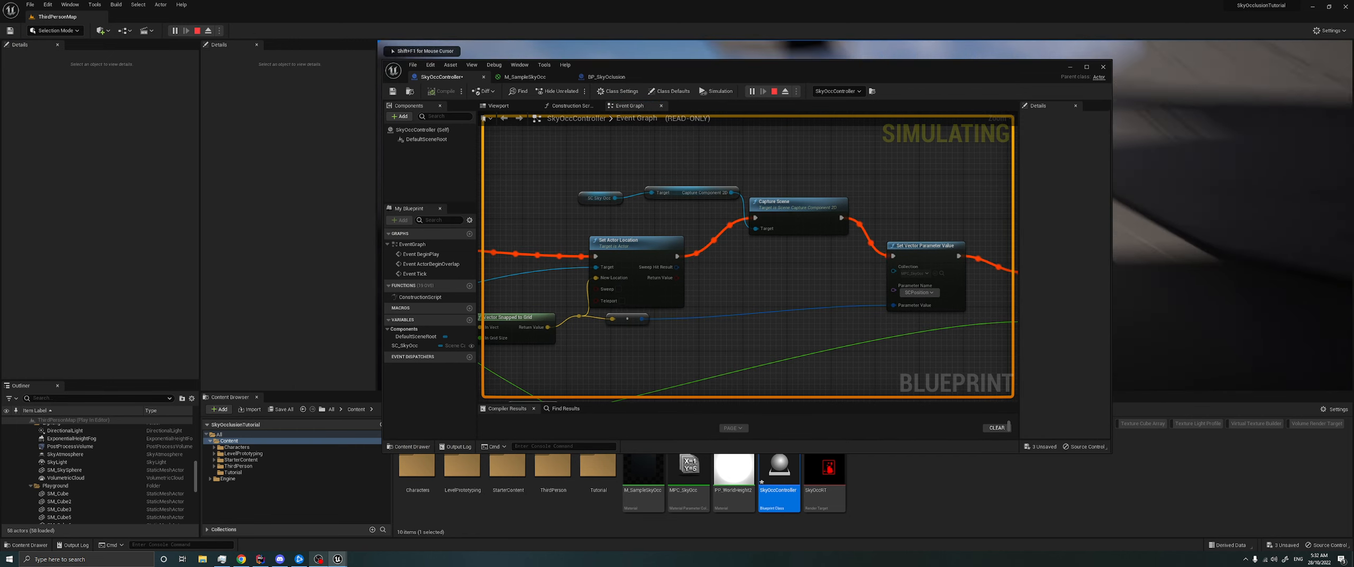
left_click(1071, 67)
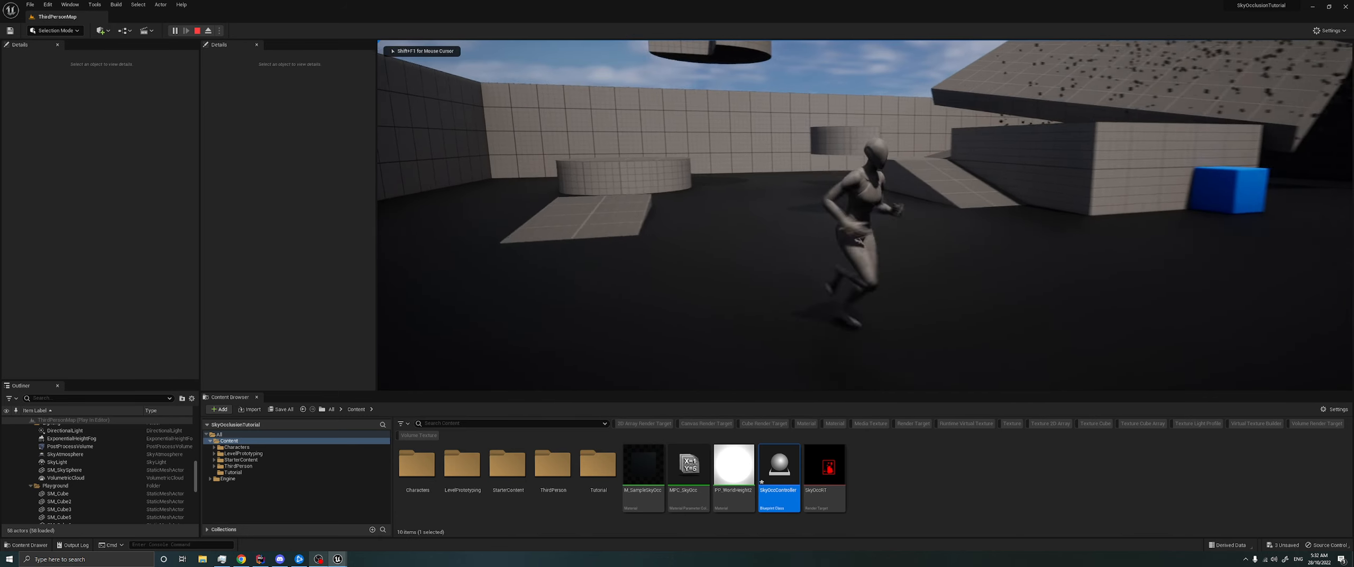
key("shift+F1")
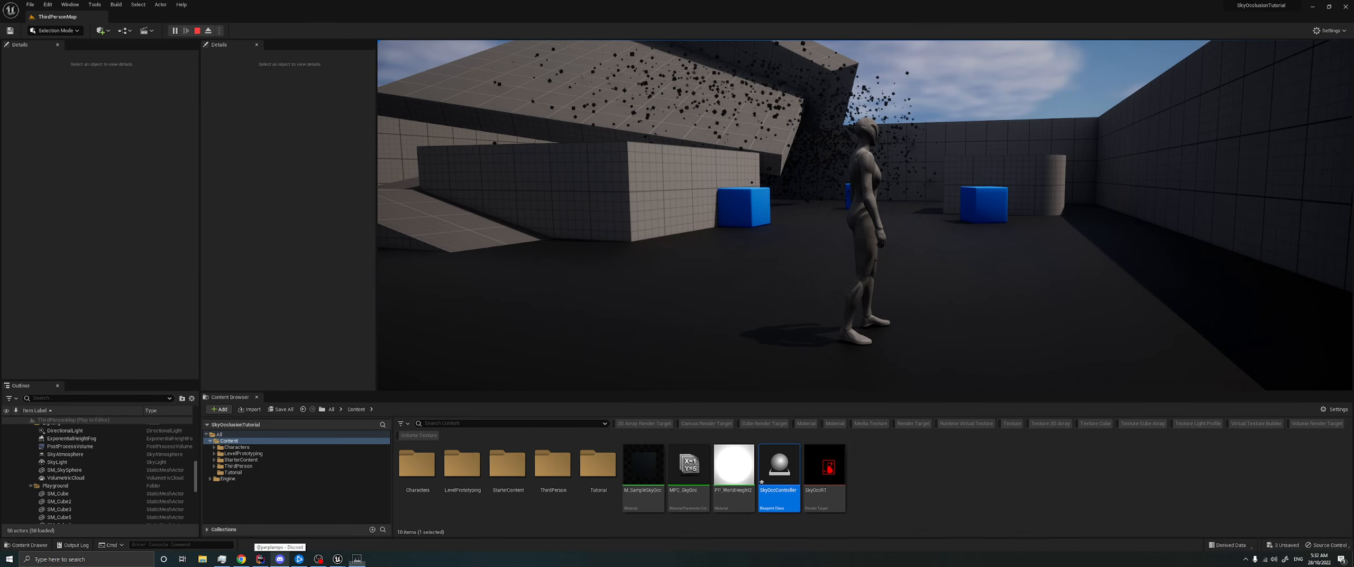
key("w")
key("alt+Tab")
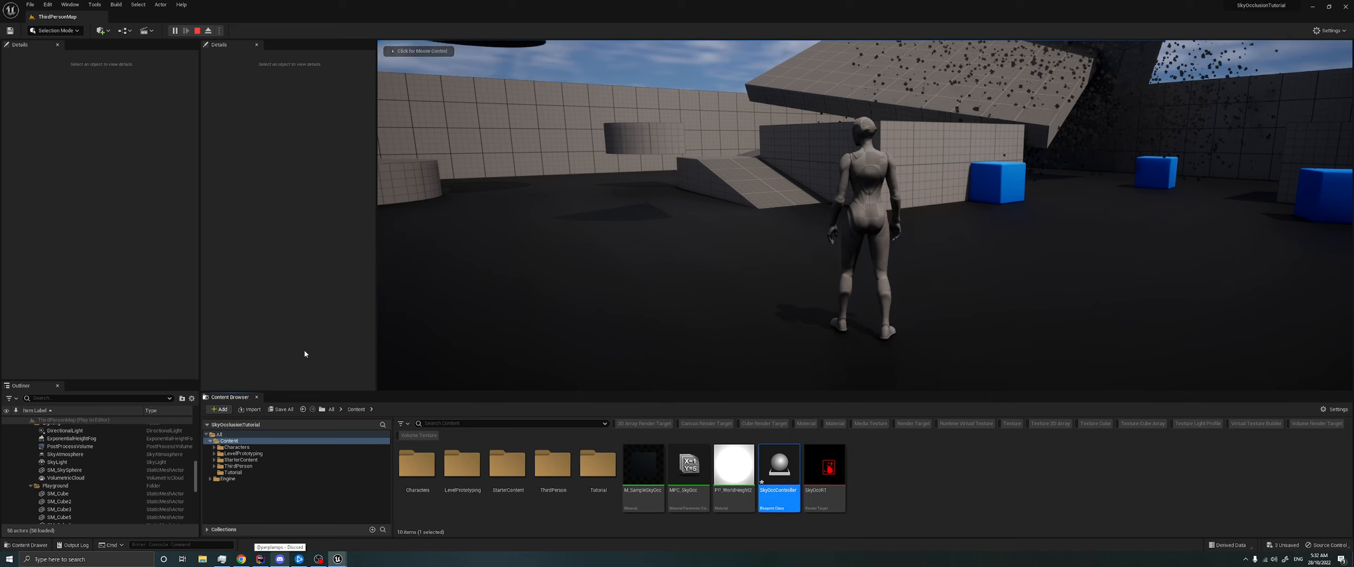
- Try enabling Always Persist Rendering State on the SceneCapture2D actor in the running session
scroll(63, 491, "down", 4)
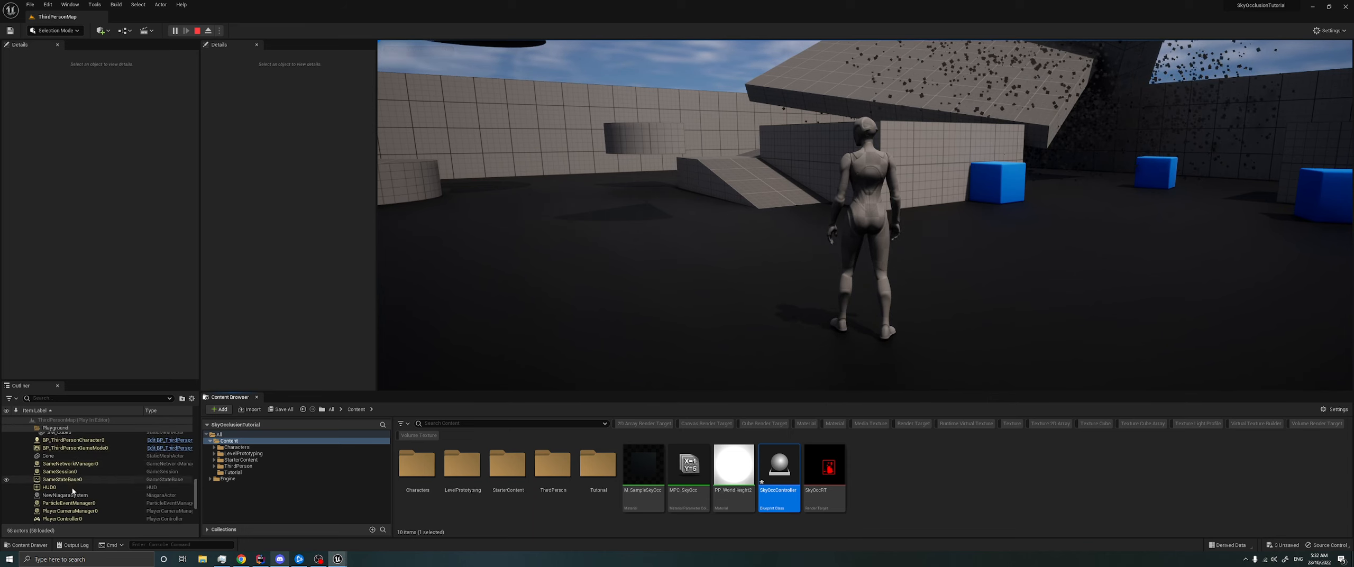
scroll(70, 495, "down", 3)
left_click(63, 471)
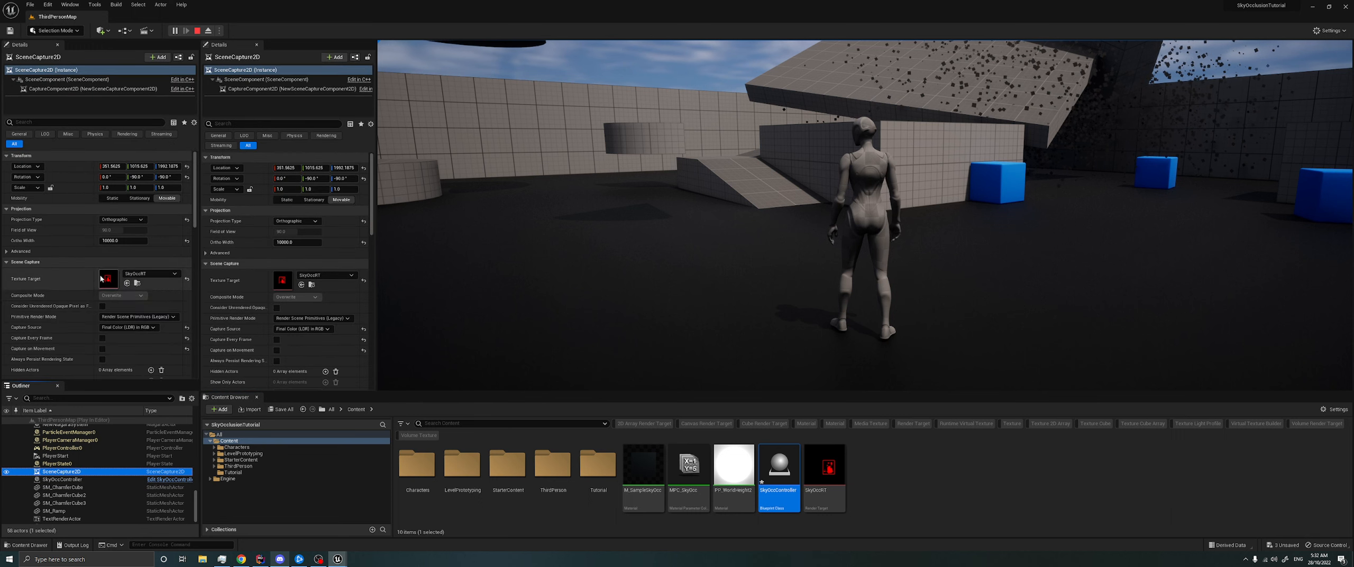
left_click(102, 360)
- Run the character around the level in several directions to examine the occlusion with the persistent rendering state
left_click(534, 289)
key("a")
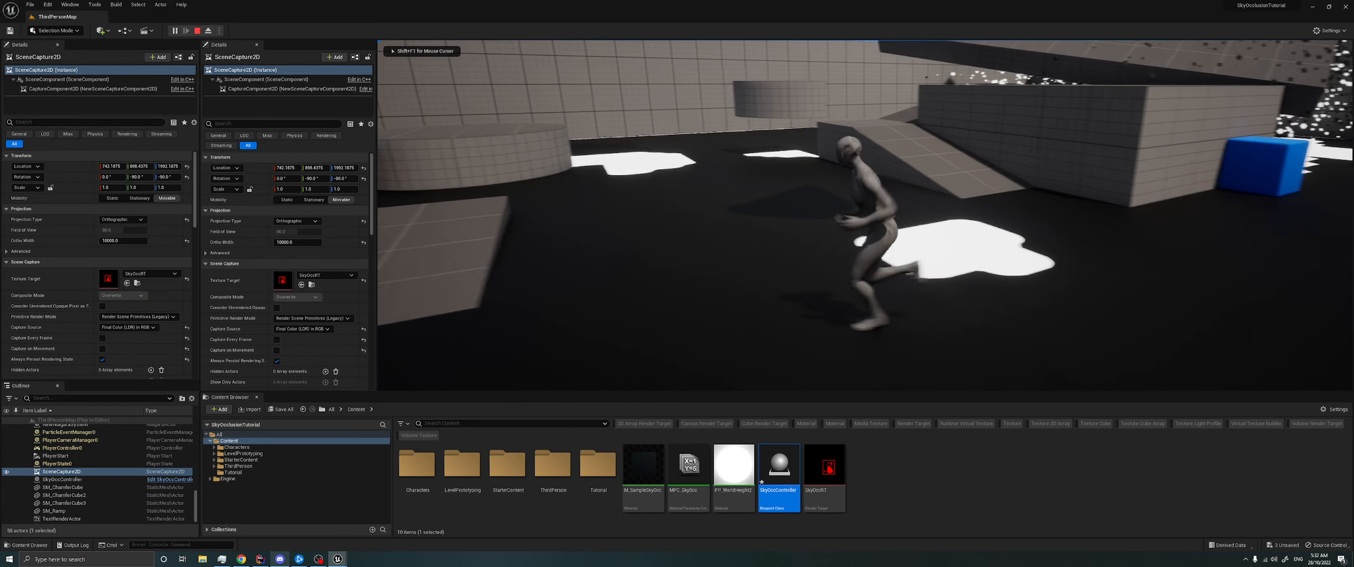
key("s")
key("d")
key("w")
key("a")
key("d")
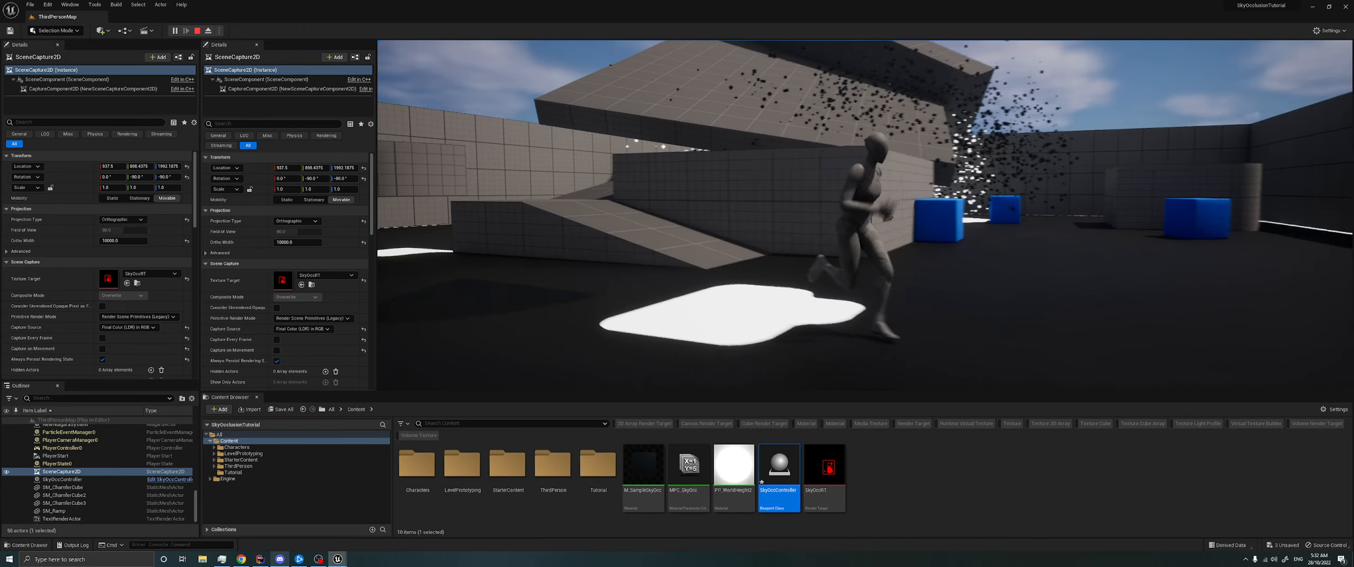
key("w")
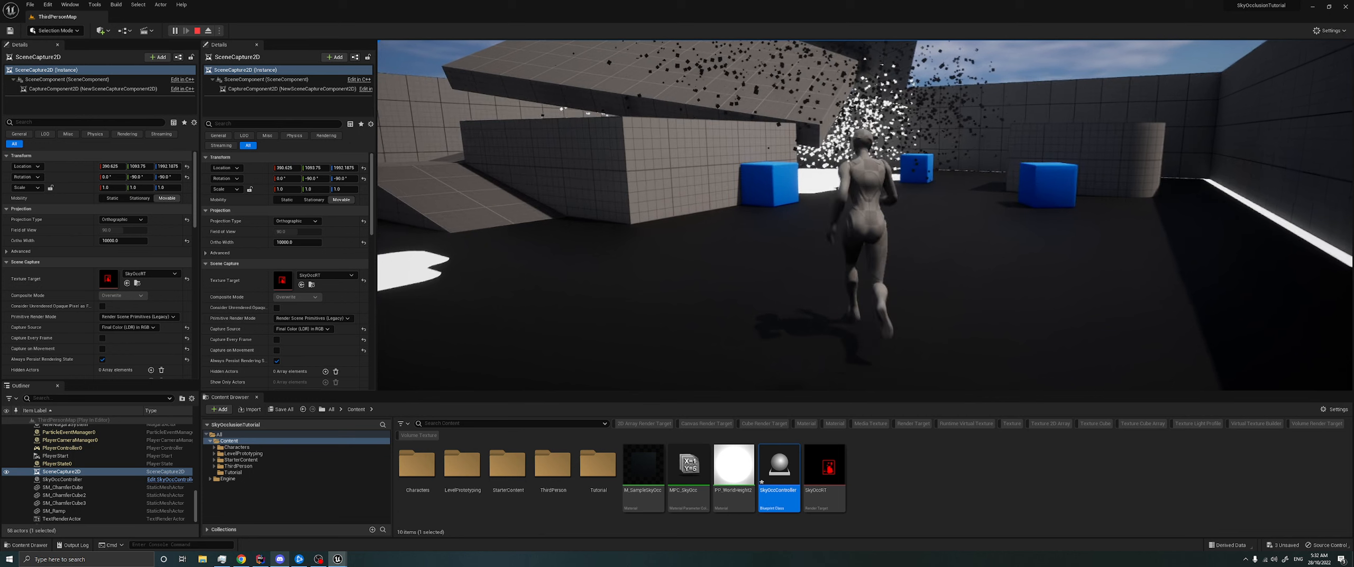
- Turn Always Persist Rendering State back off, reopen the SkyOccController blueprint, and stop the running session
key("alt+Tab")
left_click(102, 359)
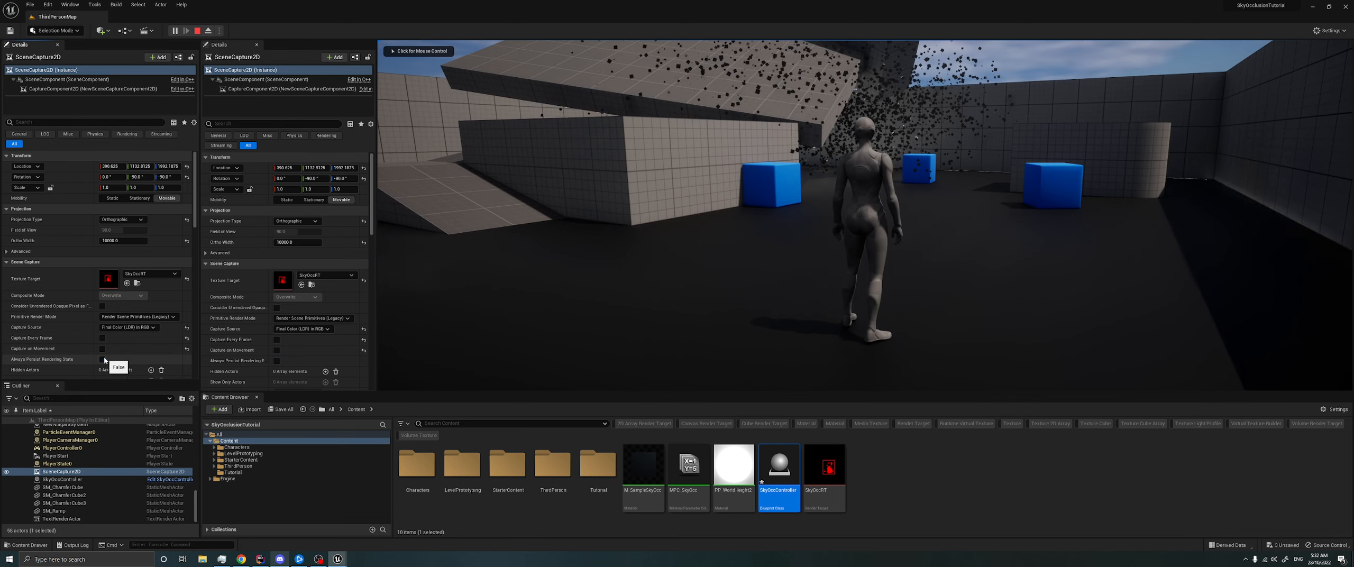
double_click(764, 481)
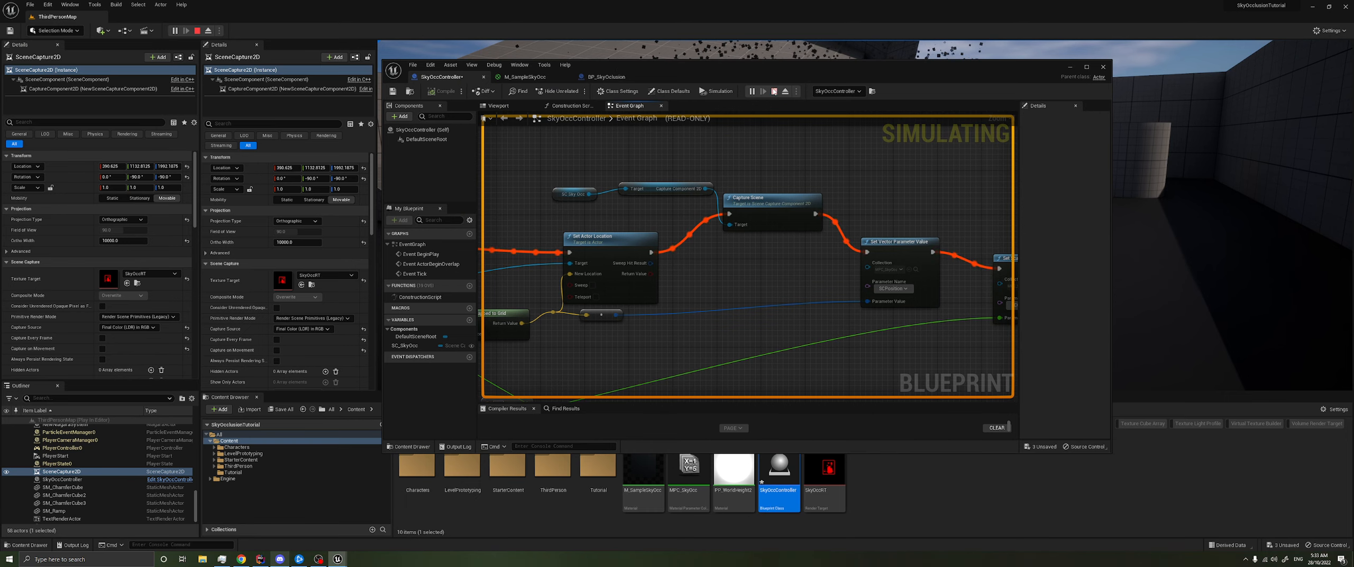
left_click(774, 91)
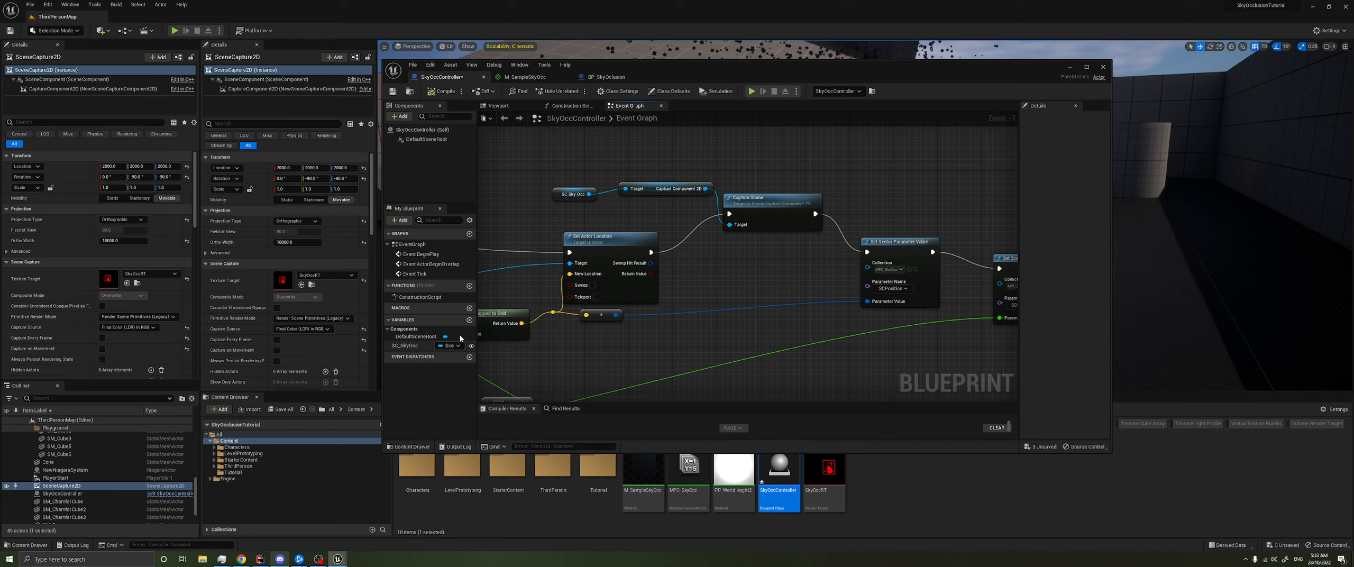
- Add a Vector variable named LastCapturePosition to the SkyOccController blueprint
left_click(469, 319)
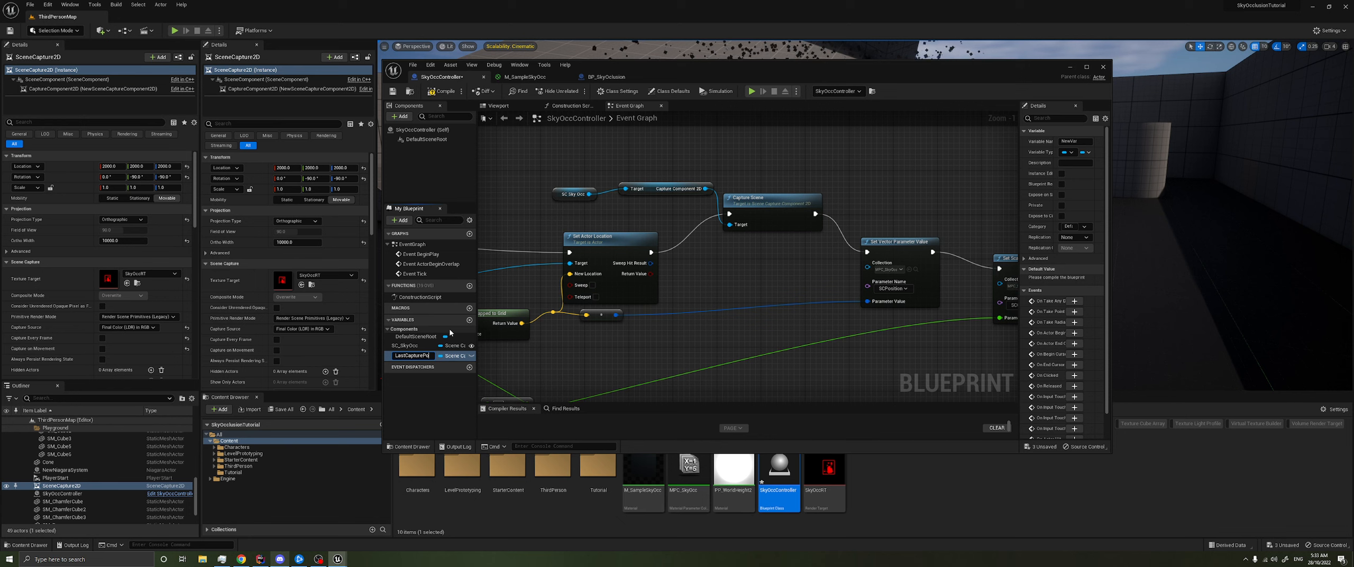
left_click(455, 356)
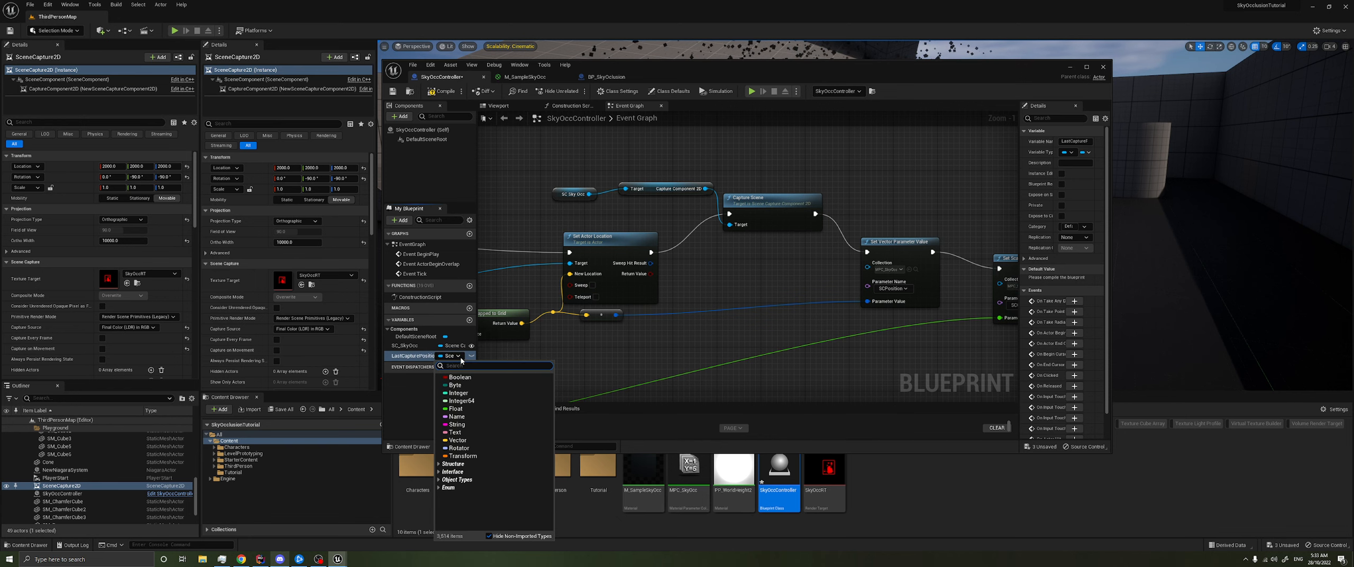
left_click(458, 377)
left_click(470, 356)
- Add an instance-editable Float variable named CaptureStep to the SkyOccController blueprint
left_click(469, 320)
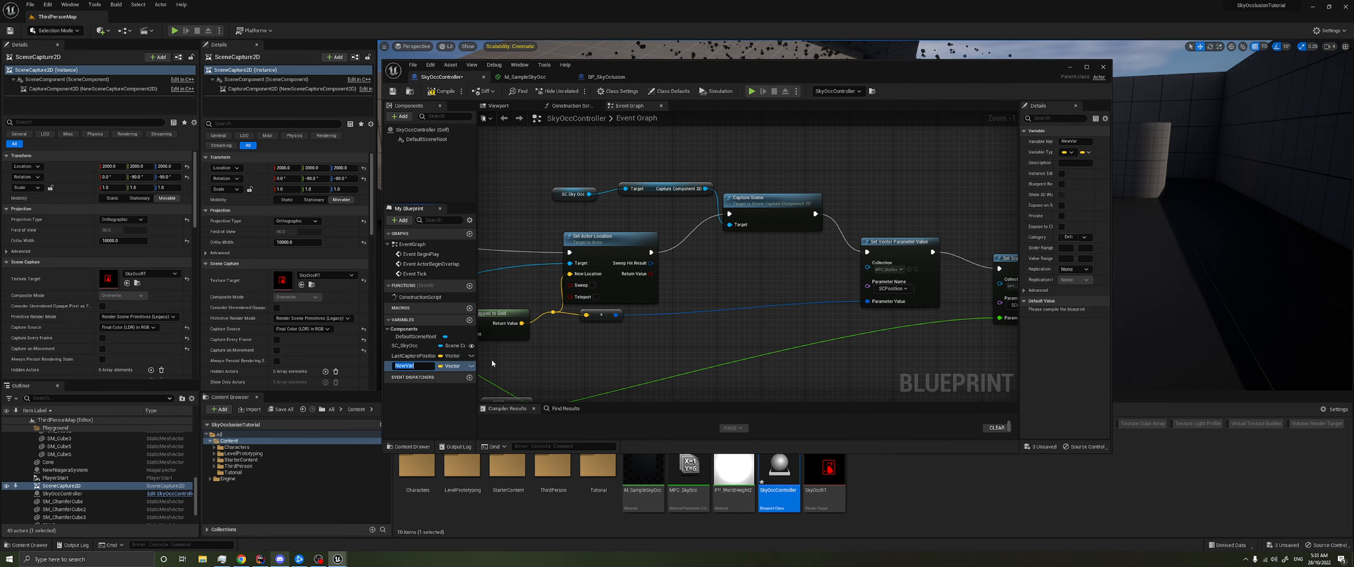
type("CaptureStep")
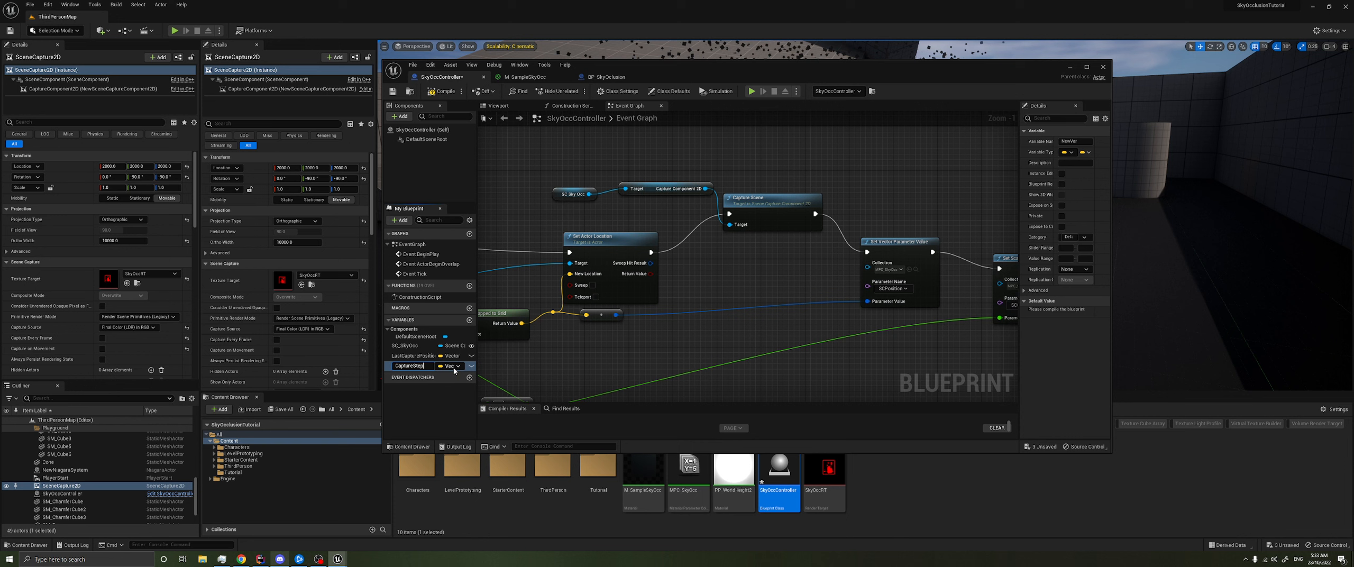
key("Return")
left_click(458, 366)
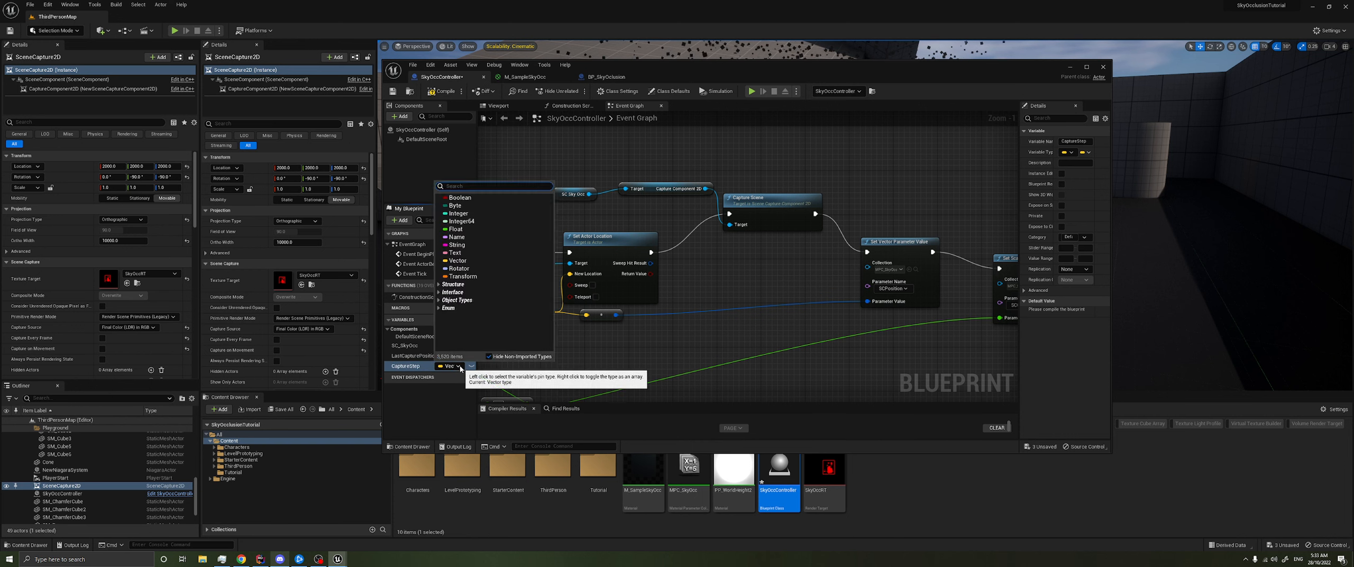
left_click(456, 229)
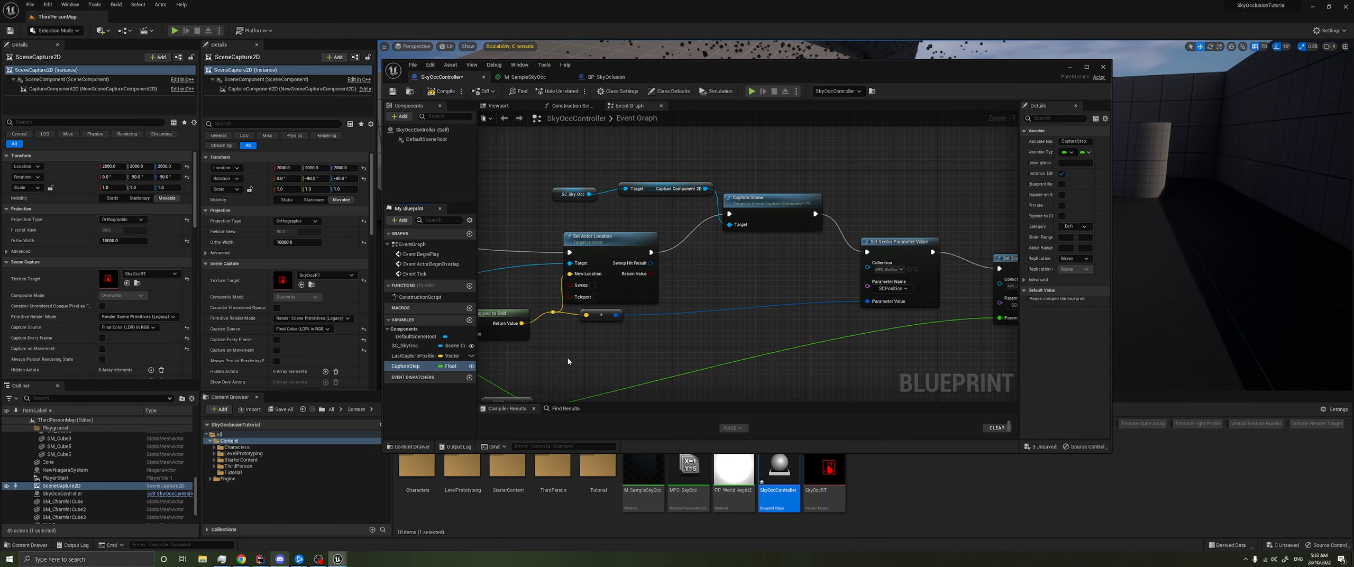
- Compile the blueprint and set the Capture Step of the SkyOccController in the level to 50000
left_click(439, 92)
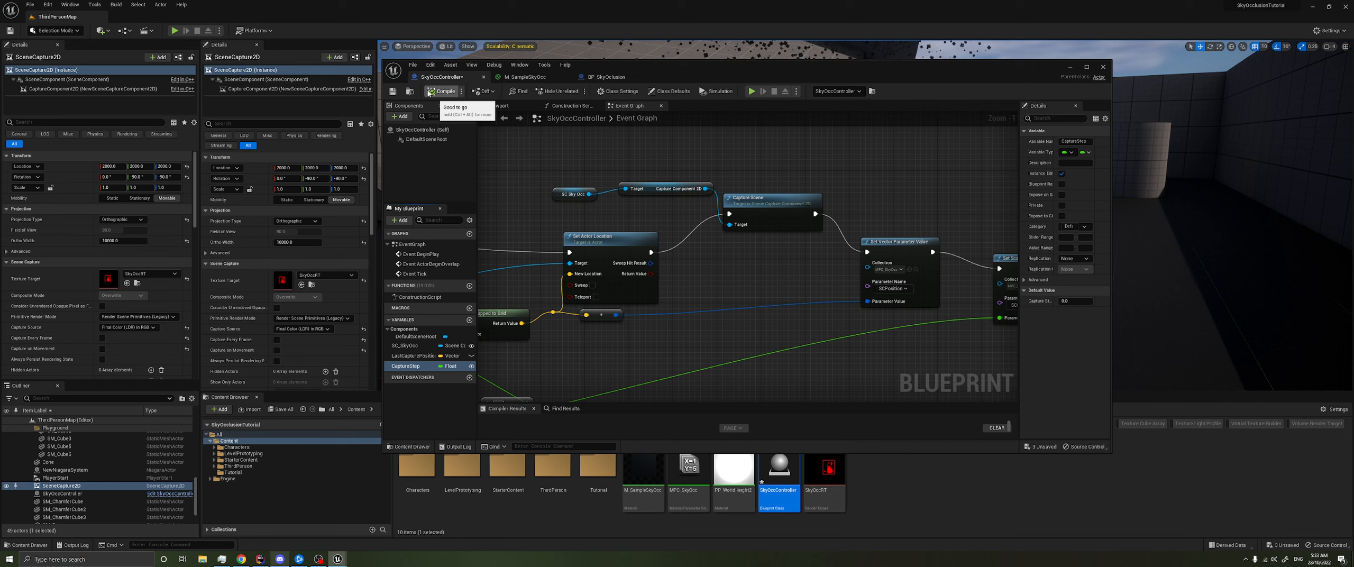
left_click(73, 495)
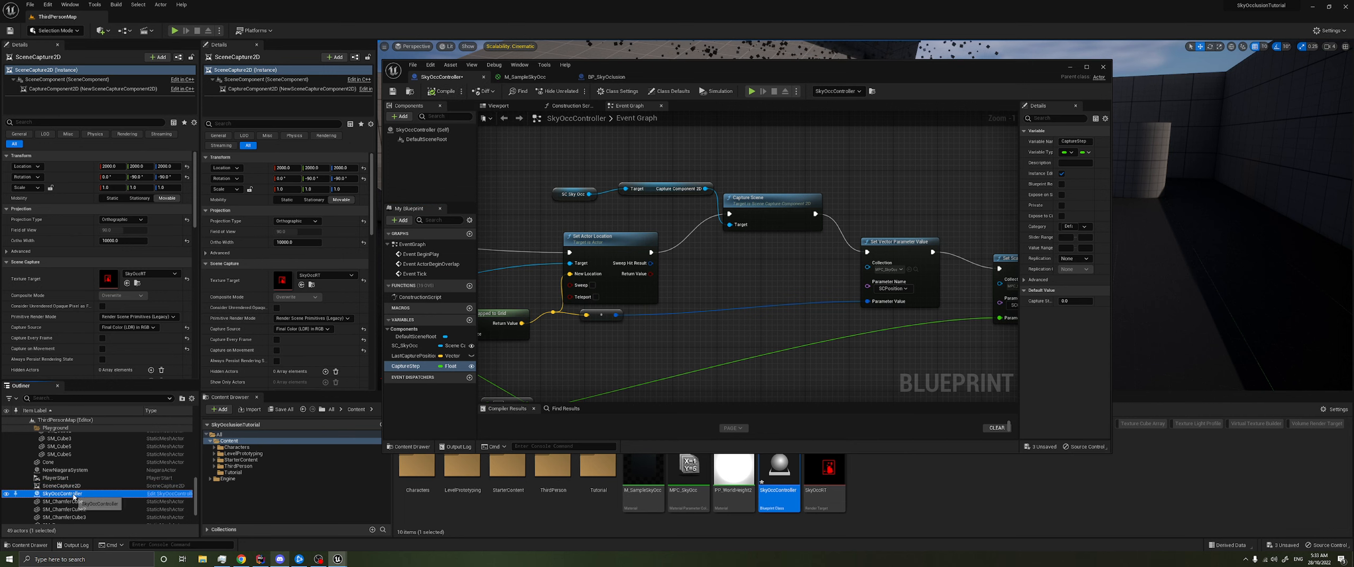
left_click(114, 209)
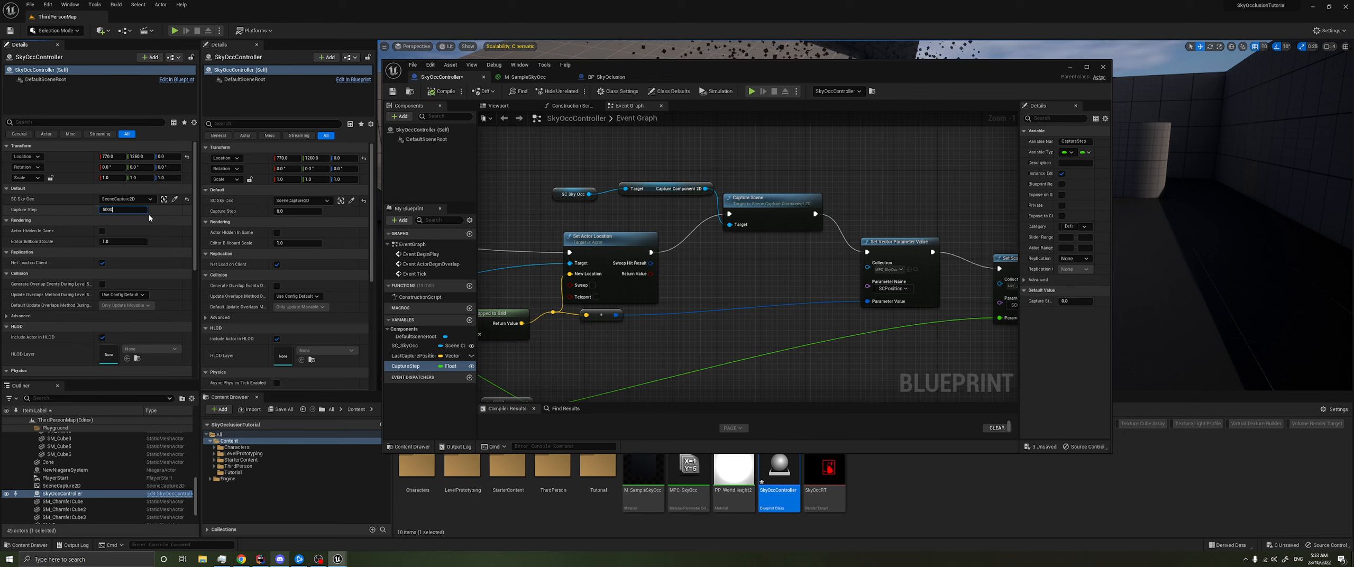
- Move the snapped-position calculation nodes away from Set Actor Location to free up space in the event graph
right_click_drag(587, 357, 658, 318)
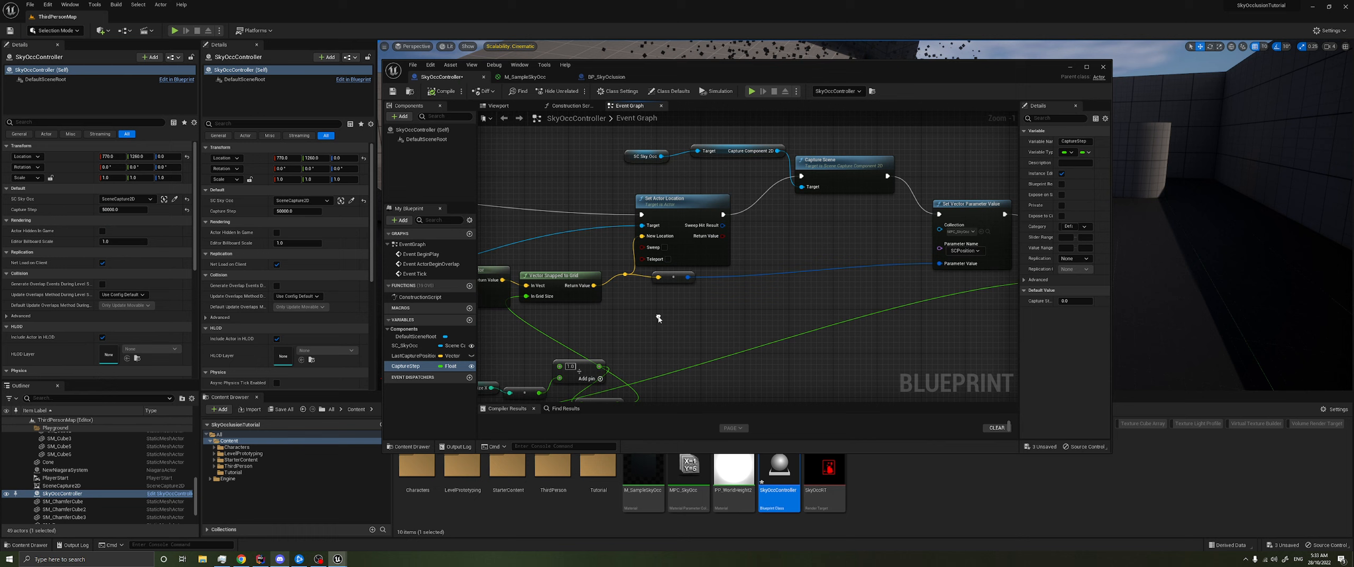
right_click_drag(548, 331, 530, 291)
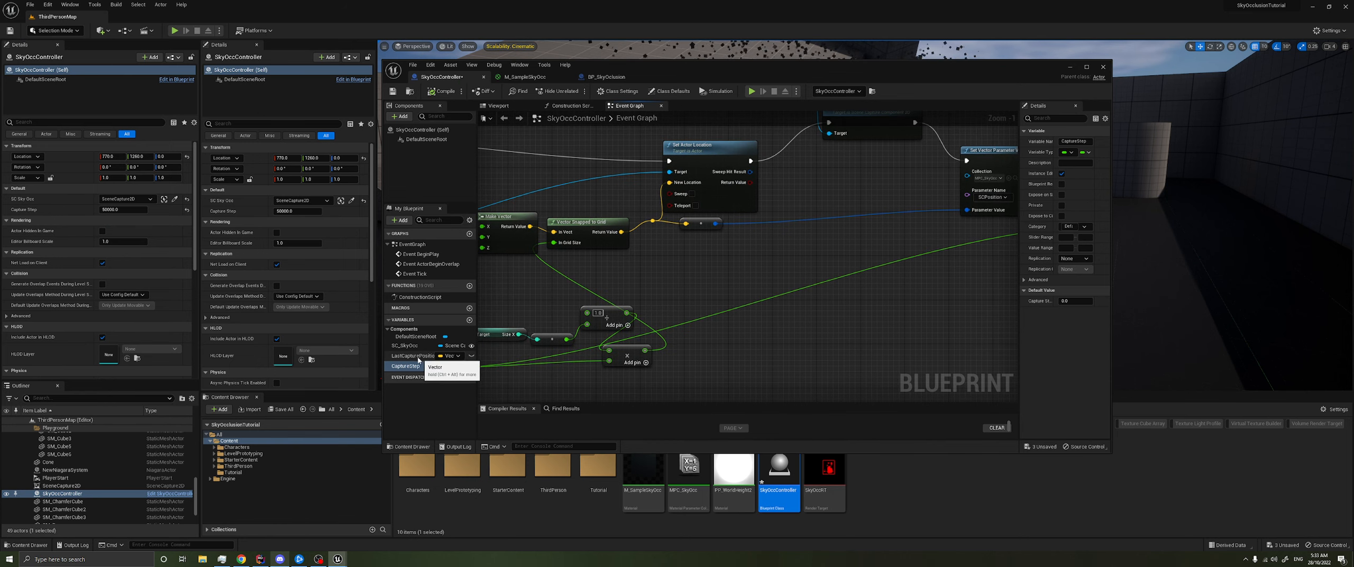
right_click_drag(679, 271, 635, 290)
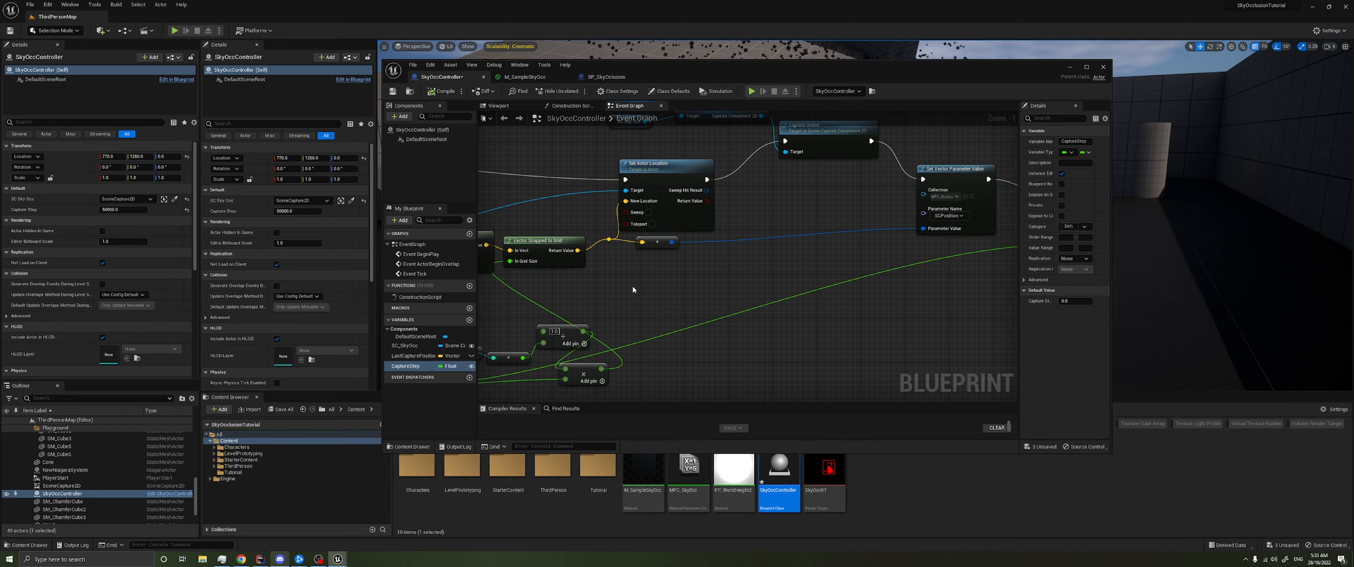
scroll(659, 293, "down", 3)
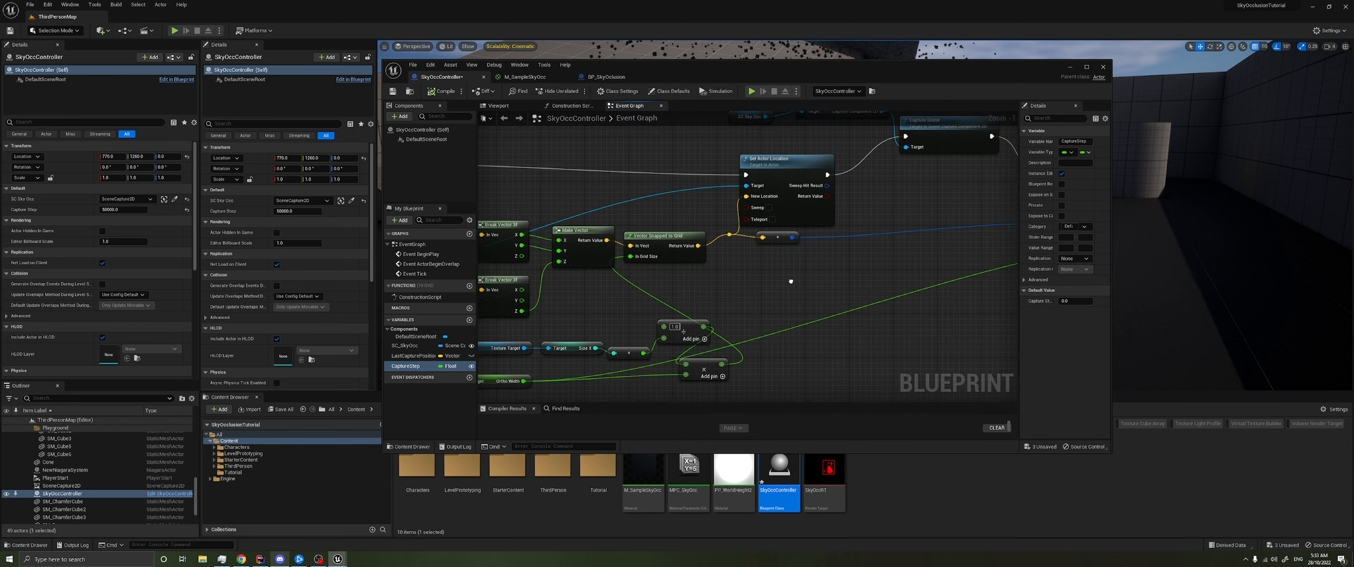
left_click_drag(596, 358, 706, 249)
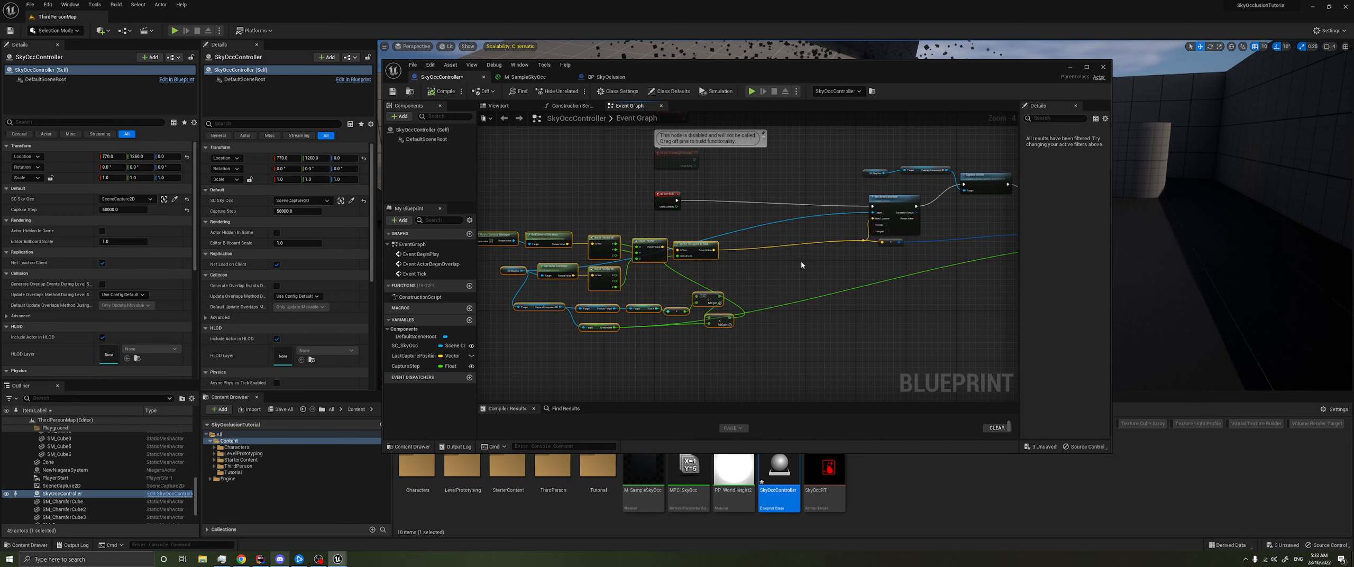
scroll(708, 273, "up", 4)
right_click_drag(658, 268, 871, 284)
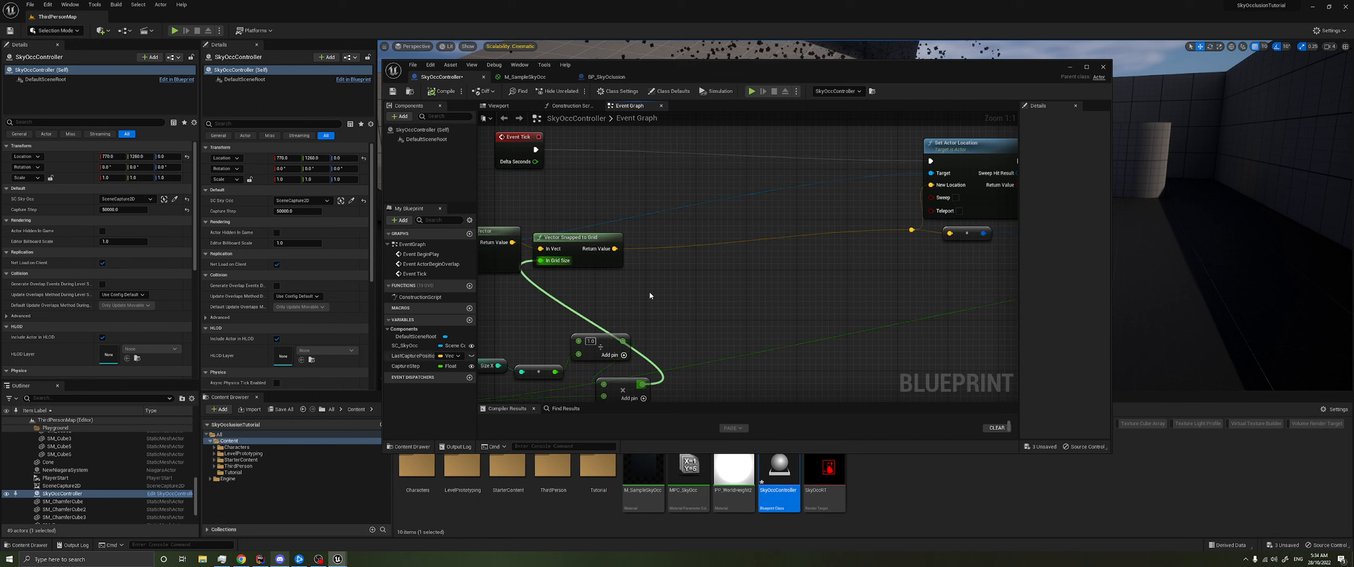
- Add a LastCapturePosition getter and connect it to a new Distance Squared (Vector) node
left_click_drag(415, 355, 751, 247)
left_click(775, 261)
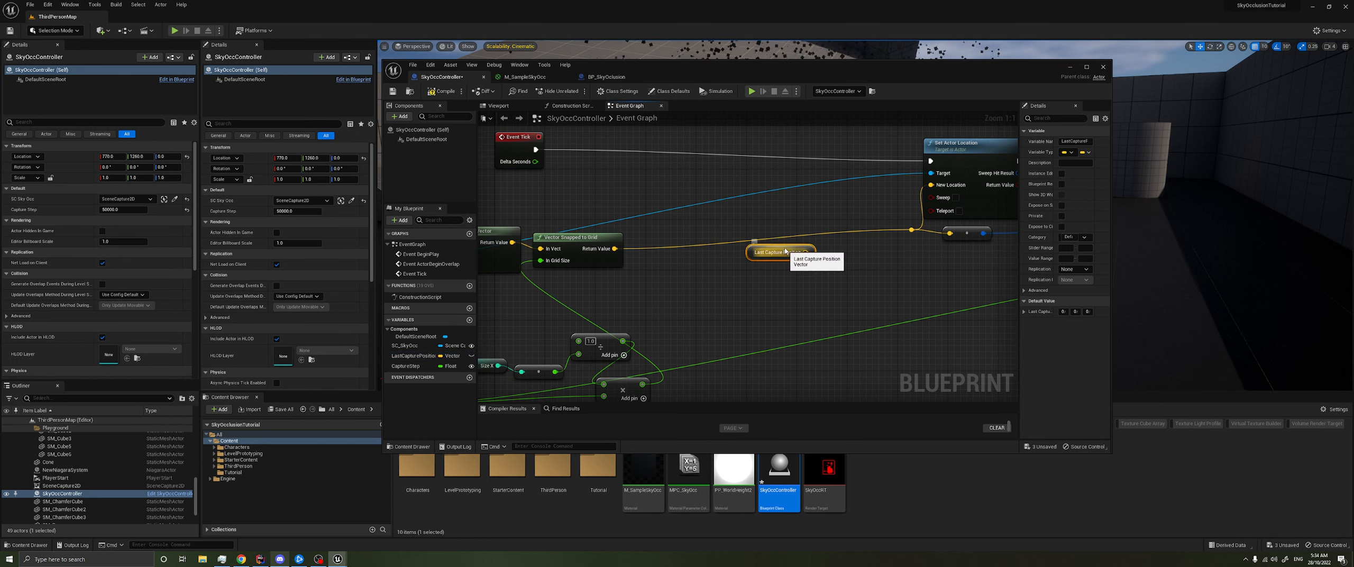
left_click(759, 268)
mouse_move(785, 252)
left_mouse_down()
mouse_move(723, 252)
mouse_move(780, 260)
left_mouse_up()
type("distance")
left_click(829, 307)
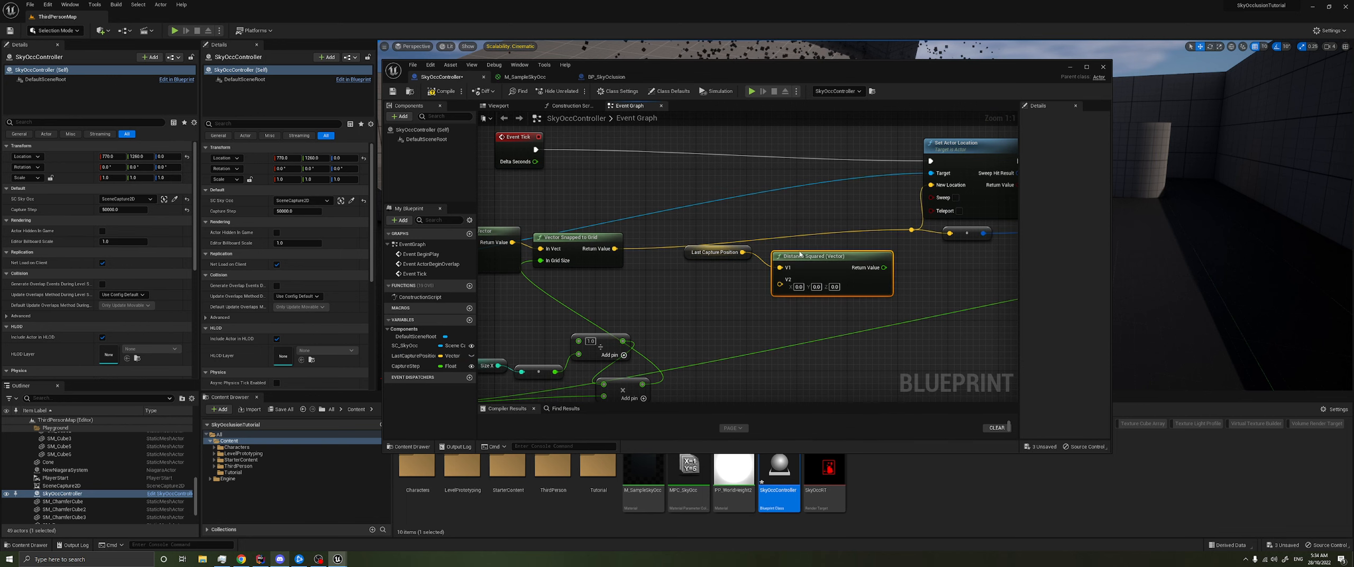
- Connect the Vector Snapped to Grid result to the distance node's V2 input and align the distance node
left_click(713, 314)
right_click_drag(692, 308, 711, 301)
left_click_drag(632, 245, 784, 271)
right_click_drag(814, 251, 709, 252)
- Feed the squared distance into a new Compare Float node placed beside it
right_click_drag(825, 280, 796, 281)
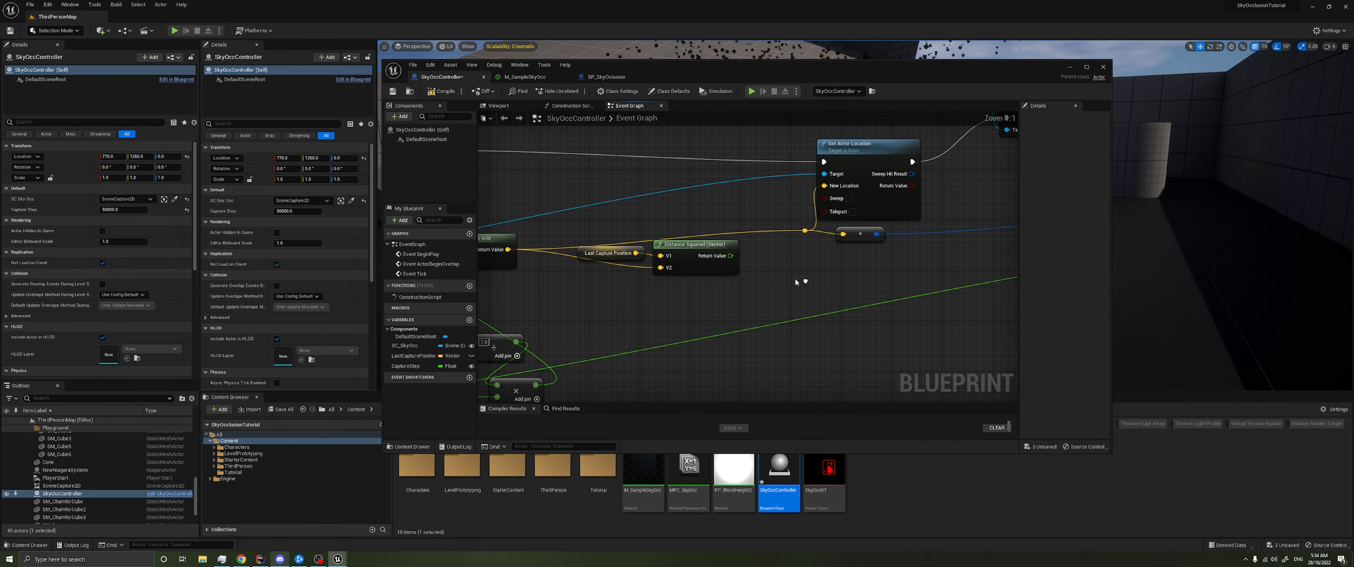
left_click_drag(690, 249, 786, 281)
type("compon")
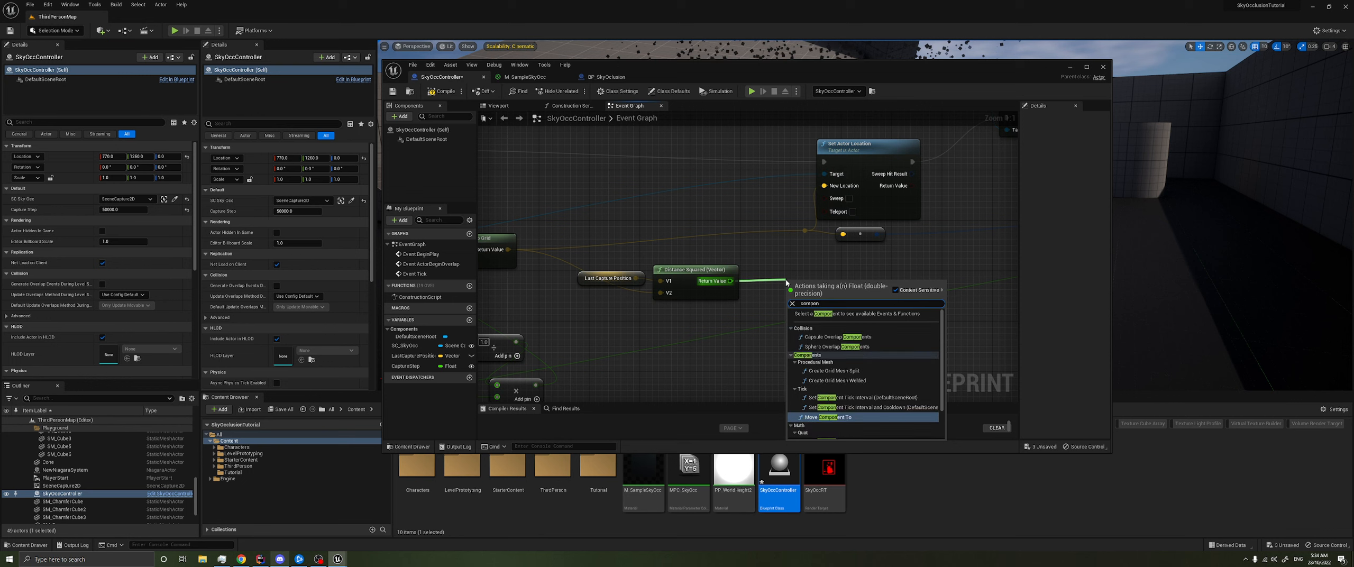
key("BackSpace")
key("BackSpace")
type("are fl")
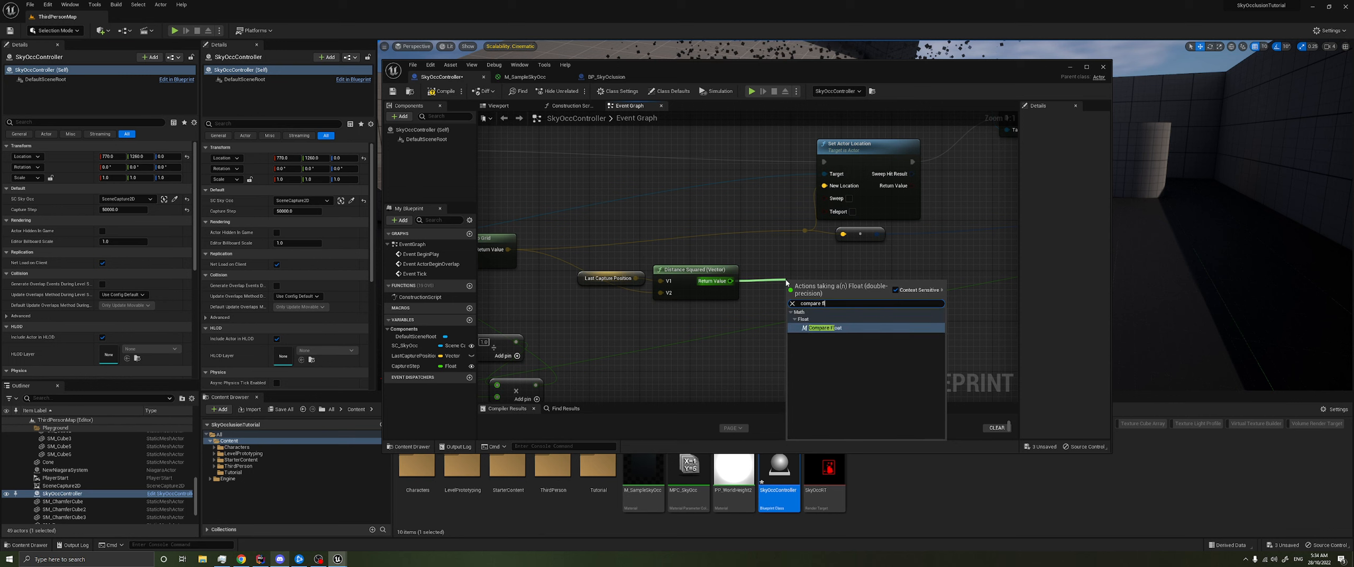
key("Return")
left_click_drag(817, 284, 792, 269)
- Add a CaptureStep getter and connect it to the Compare With input of Compare Float
right_click_drag(736, 343, 765, 337)
left_click_drag(688, 339, 695, 334, "ctrl")
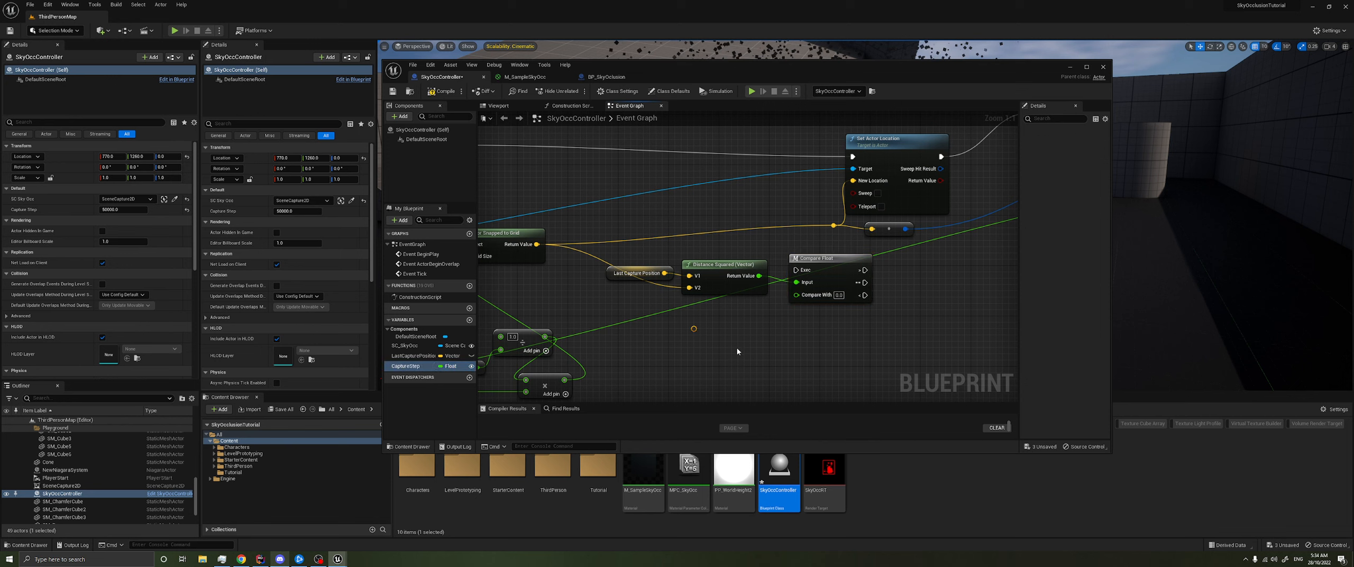
left_click_drag(796, 295, 736, 336)
scroll(808, 334, "down", 1)
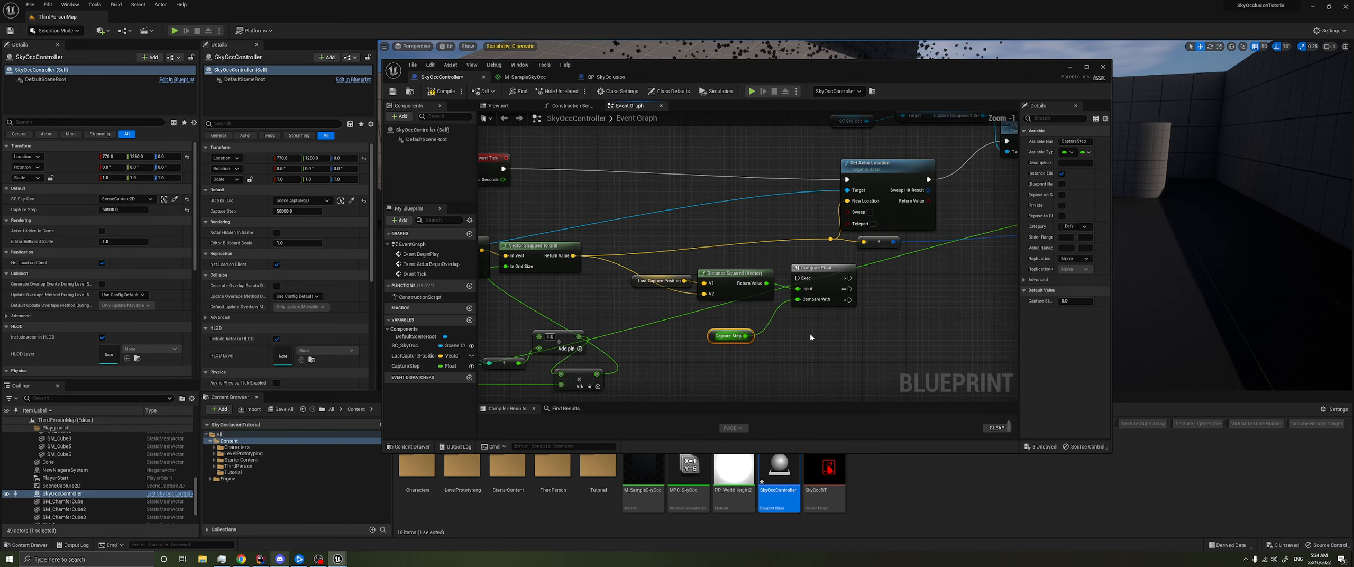
right_click_drag(808, 334, 782, 332)
left_click_drag(741, 327, 778, 304)
left_click(840, 313)
- Route Event Tick's execution into Compare Float and its greater-than output into Set Actor Location
right_click_drag(835, 304, 812, 307)
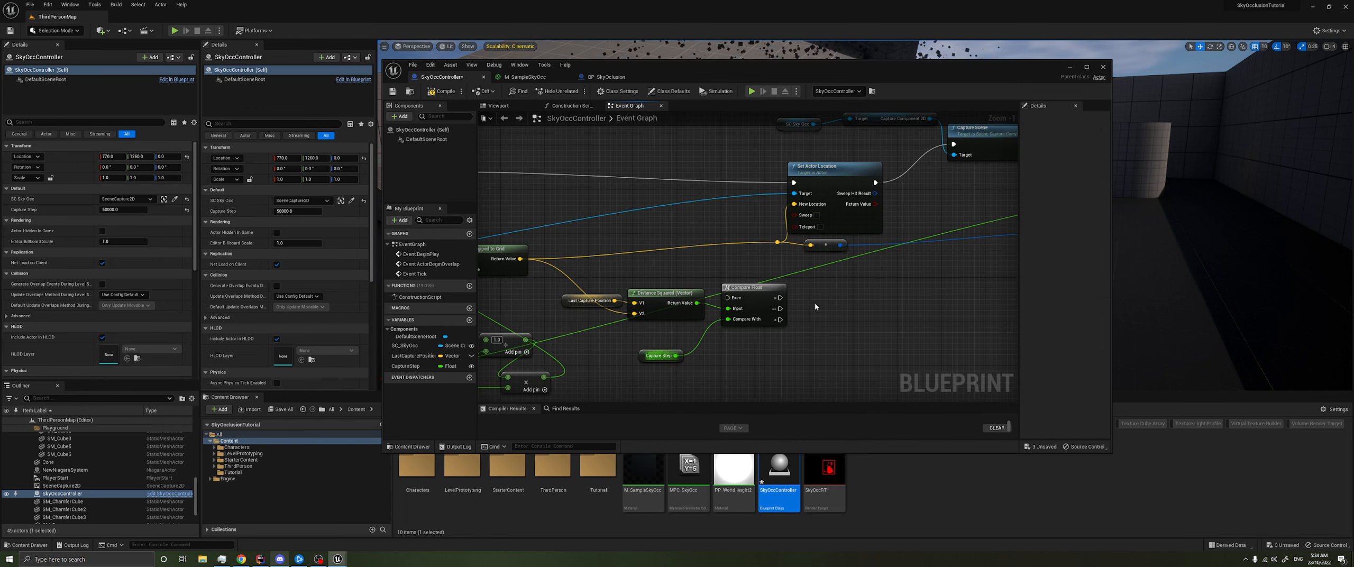
right_click_drag(814, 306, 753, 303)
left_click_drag(747, 300, 762, 186)
right_click_drag(487, 177, 661, 178)
left_click_drag(863, 316, 857, 307)
- Add a Set LastCapturePosition node and wire its execution between Set Actor Location and Capture Scene
right_click_drag(953, 316, 699, 291)
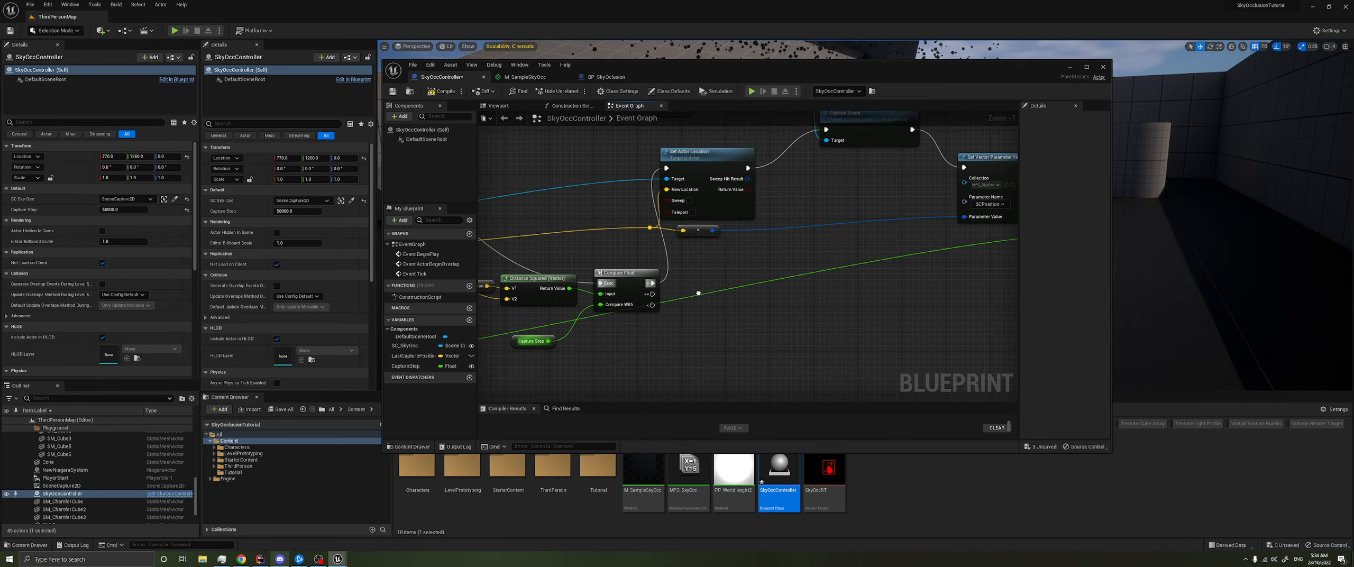
right_click_drag(690, 205, 637, 239)
right_click_drag(818, 216, 712, 186)
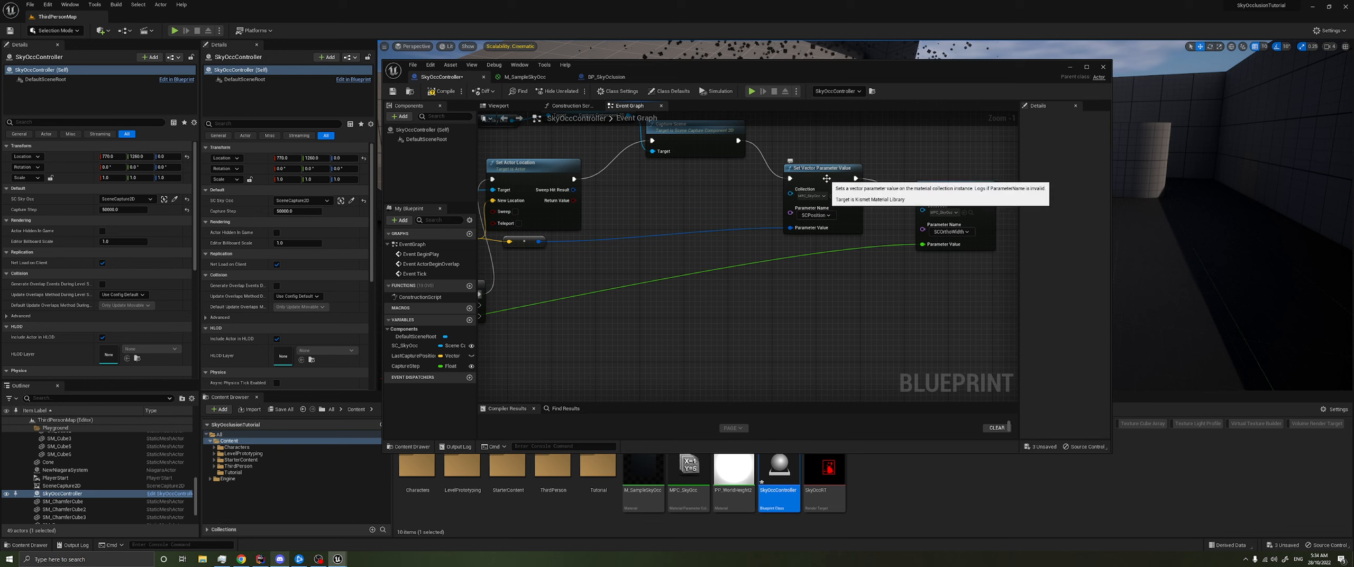
left_click(814, 191)
right_click_drag(812, 189, 842, 188)
mouse_move(816, 271)
right_mouse_down()
mouse_move(852, 260)
mouse_move(831, 271)
mouse_move(852, 285)
mouse_move(929, 283)
right_mouse_up()
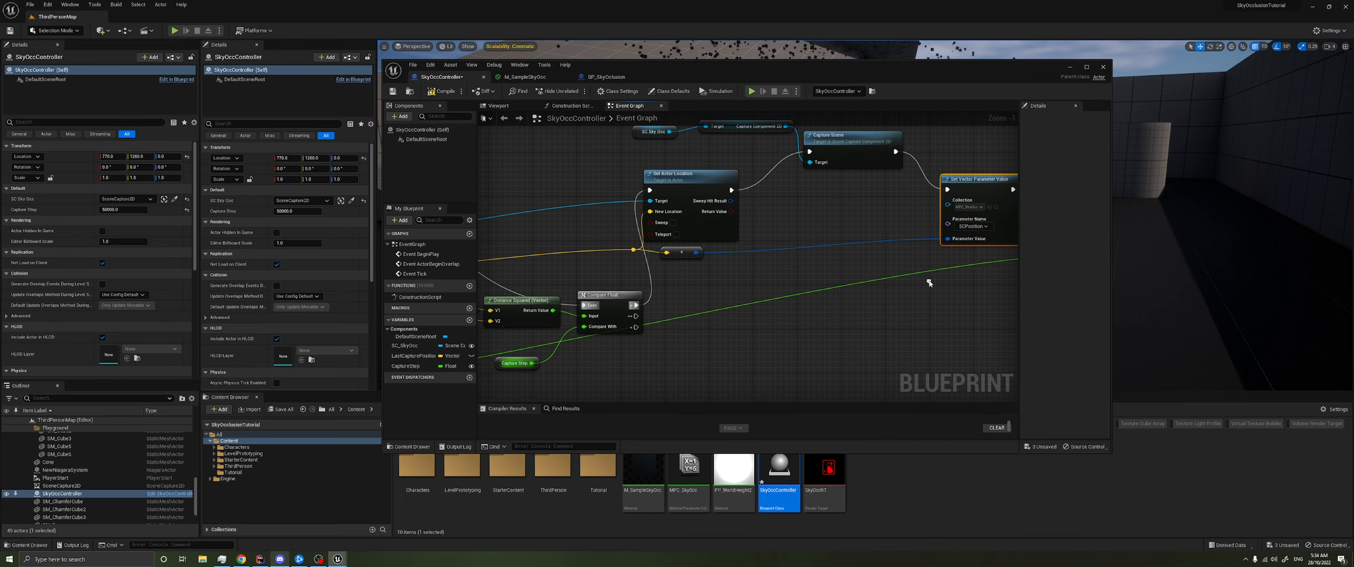
right_click_drag(739, 298, 646, 325)
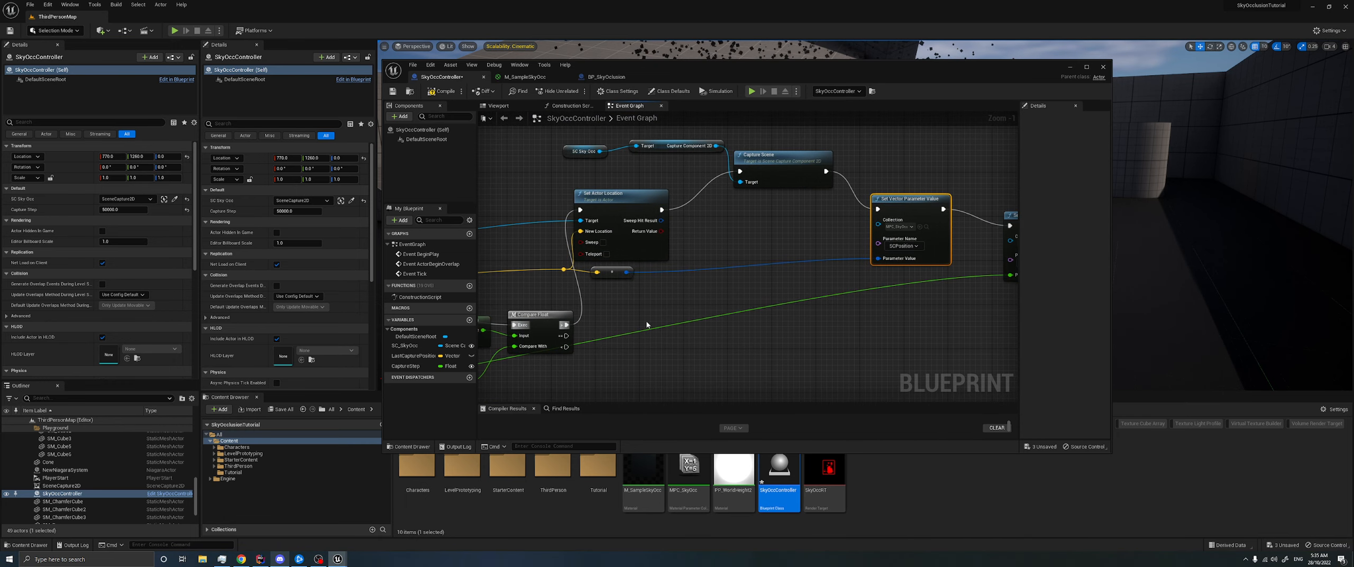
left_click_drag(413, 355, 738, 237)
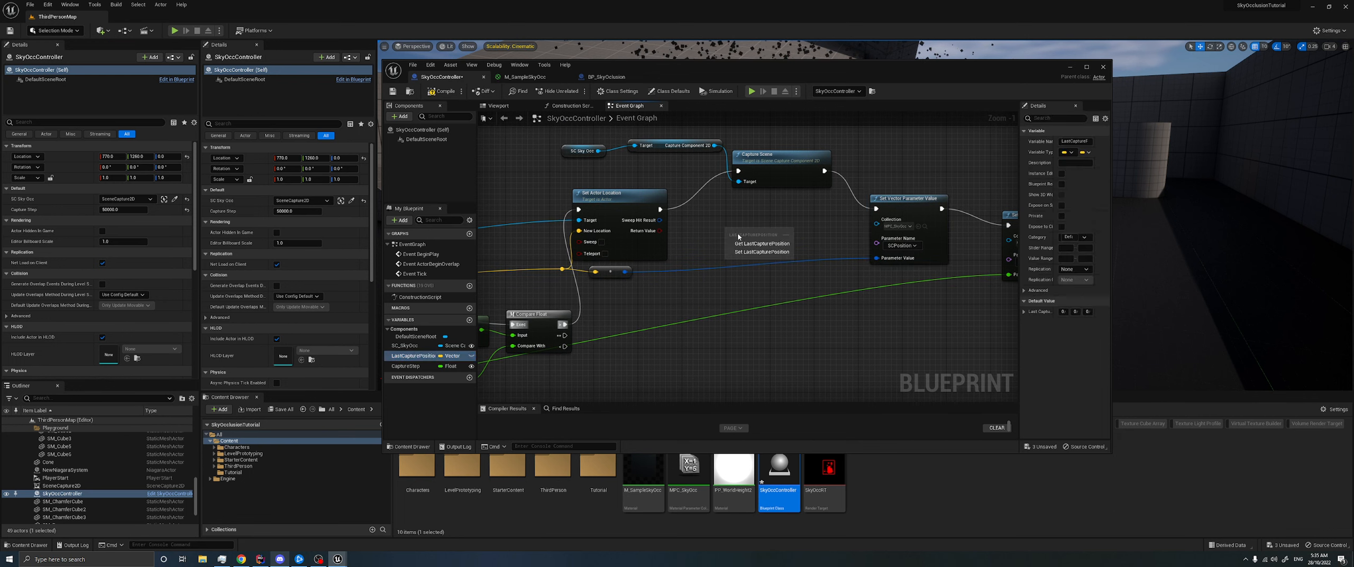
left_click(762, 252)
right_click_drag(662, 210, 708, 213)
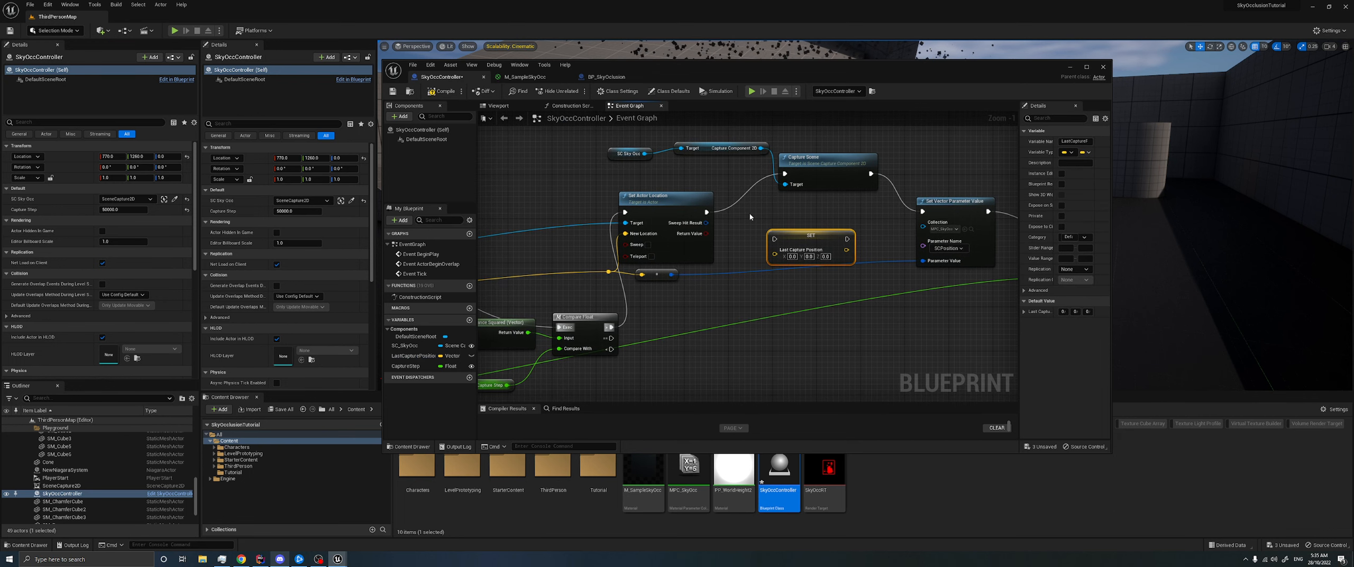
left_click_drag(777, 235, 744, 219)
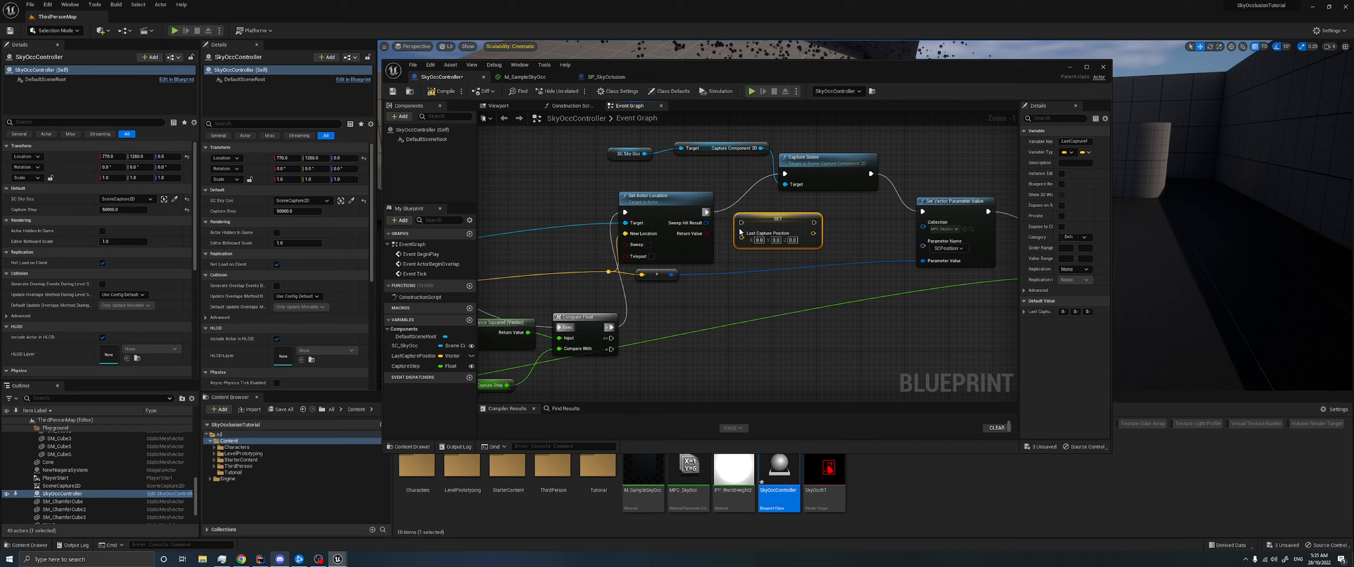
left_click_drag(814, 222, 784, 174)
- Move the LastCapturePosition setter ahead of Set Actor Location, feed it the snapped vector, and use its output as the new location and position parameter
right_click_drag(632, 291, 729, 284)
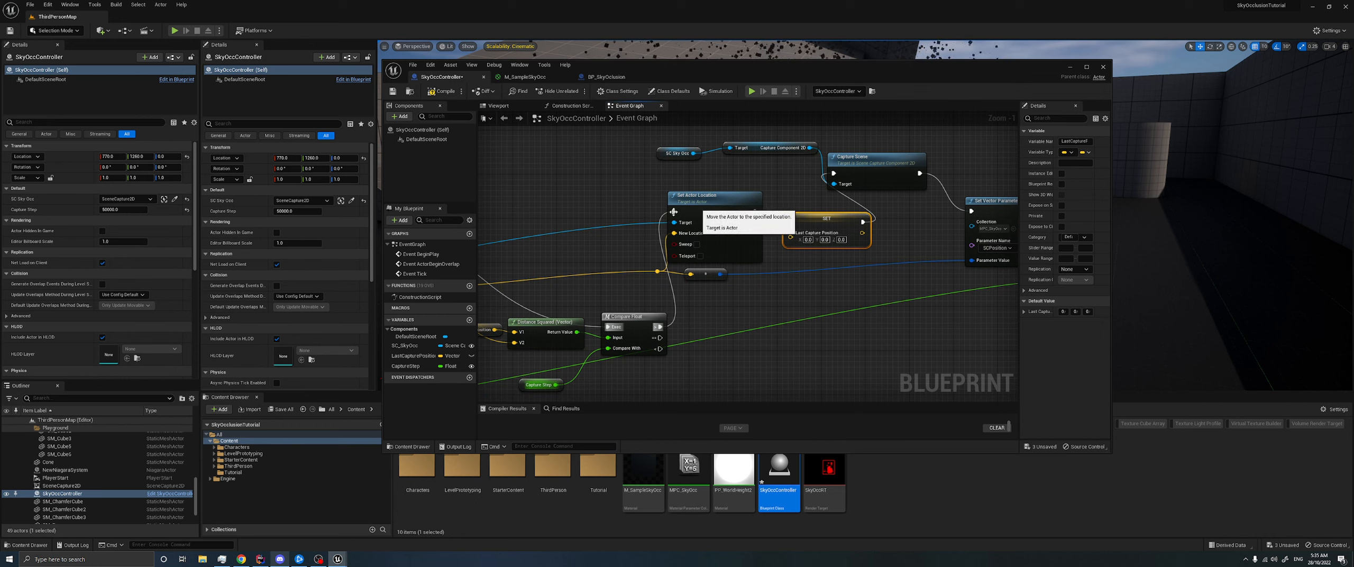
left_click_drag(805, 223, 602, 188)
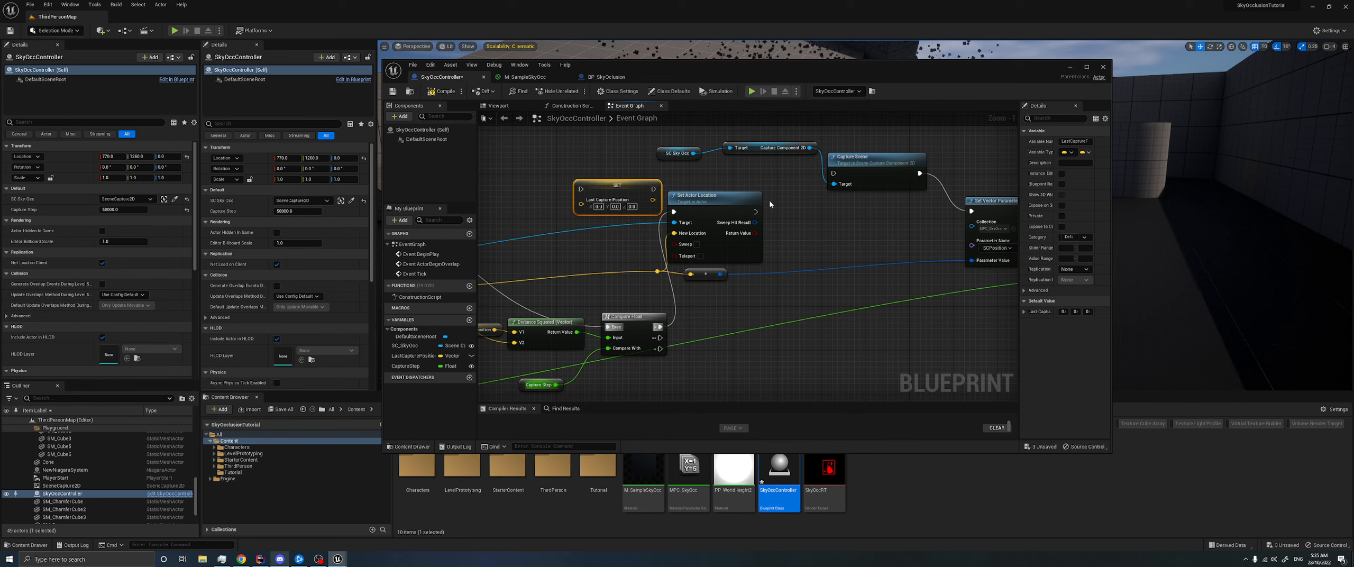
left_click_drag(756, 198, 806, 198)
left_click_drag(633, 211, 666, 217)
left_click_drag(658, 271, 725, 235)
left_click_drag(678, 205, 860, 270)
right_click_drag(707, 189, 767, 173)
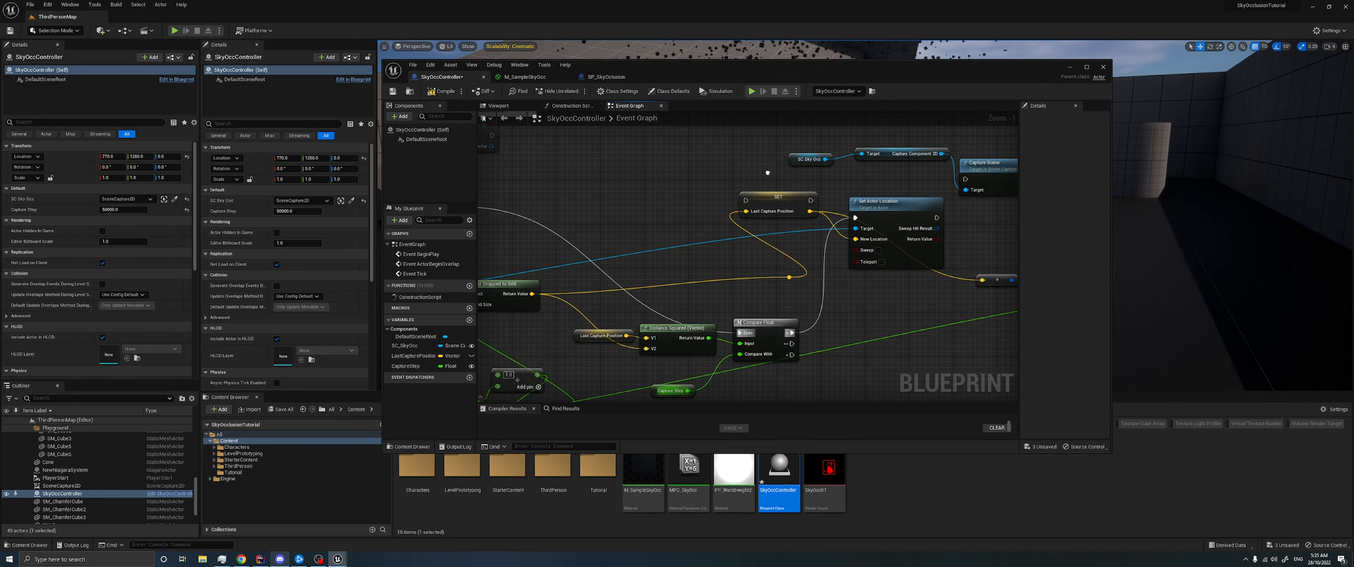
- Chain execution from Compare Float's greater-than output through the LastCapturePosition setter, Set Actor Location and Capture Scene, and save the blueprint
left_click_drag(745, 200, 792, 332)
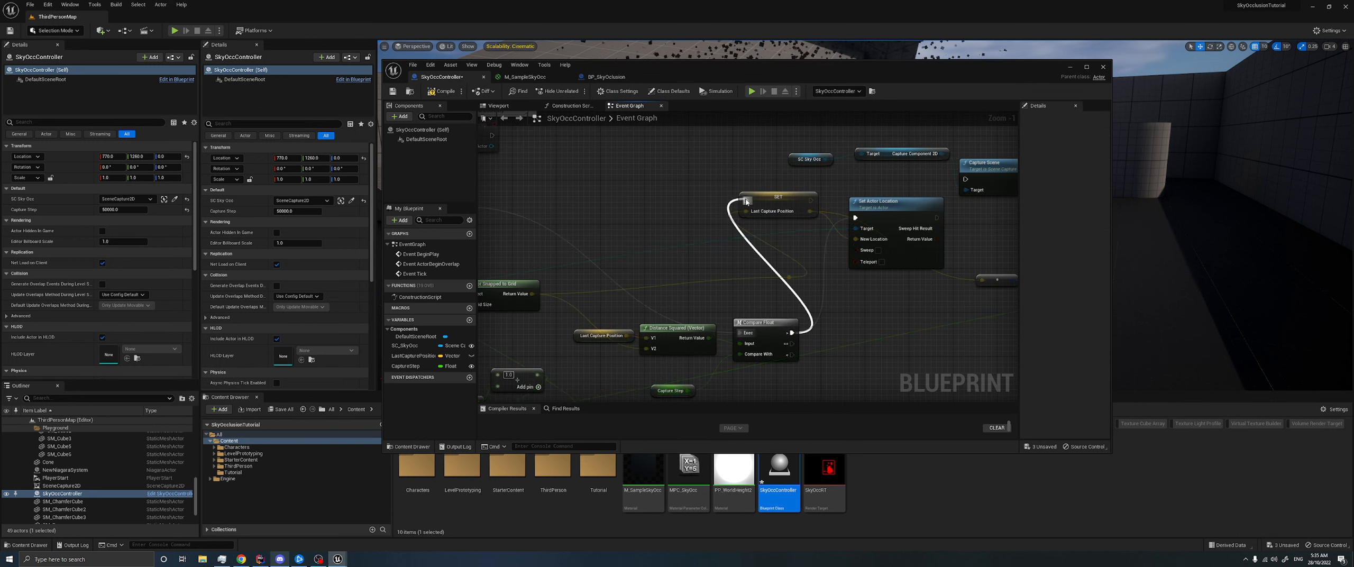
right_click_drag(770, 167, 656, 173)
left_click_drag(696, 208, 742, 225)
right_click_drag(873, 222, 747, 205)
left_click_drag(695, 207, 724, 168)
right_click_drag(745, 218, 787, 209)
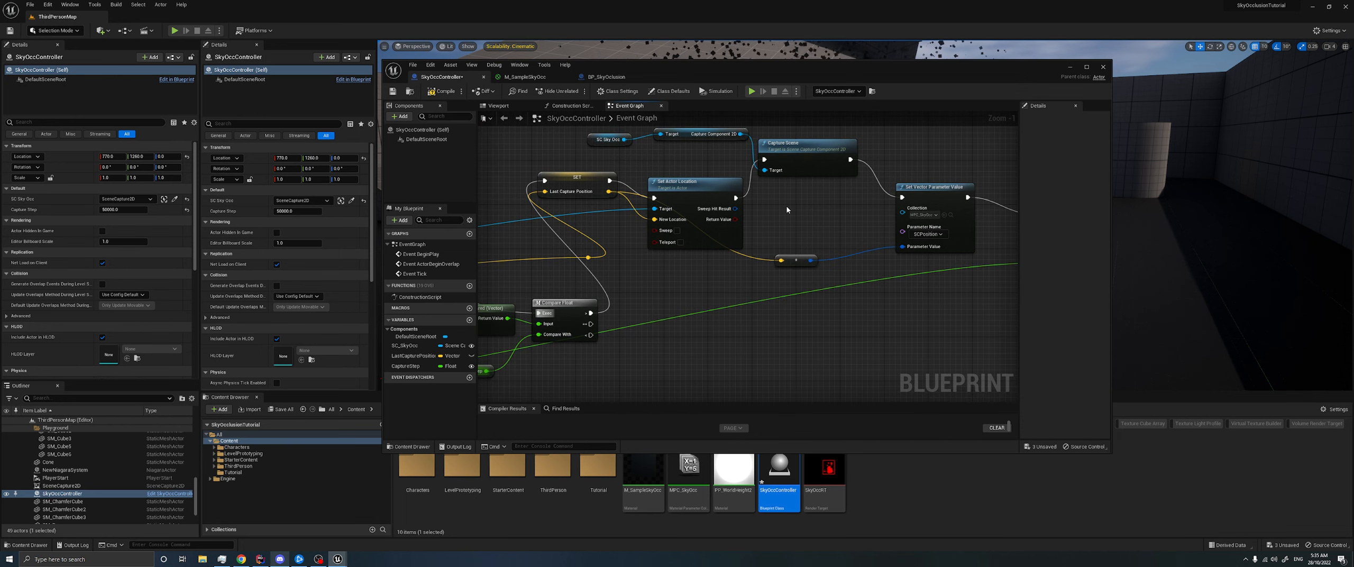
left_click(395, 97)
- Add a Print String node with the text CAPTURE after Set Scalar Parameter Value and compile the blueprint
right_click_drag(857, 217, 646, 217)
right_click_drag(913, 288, 791, 284)
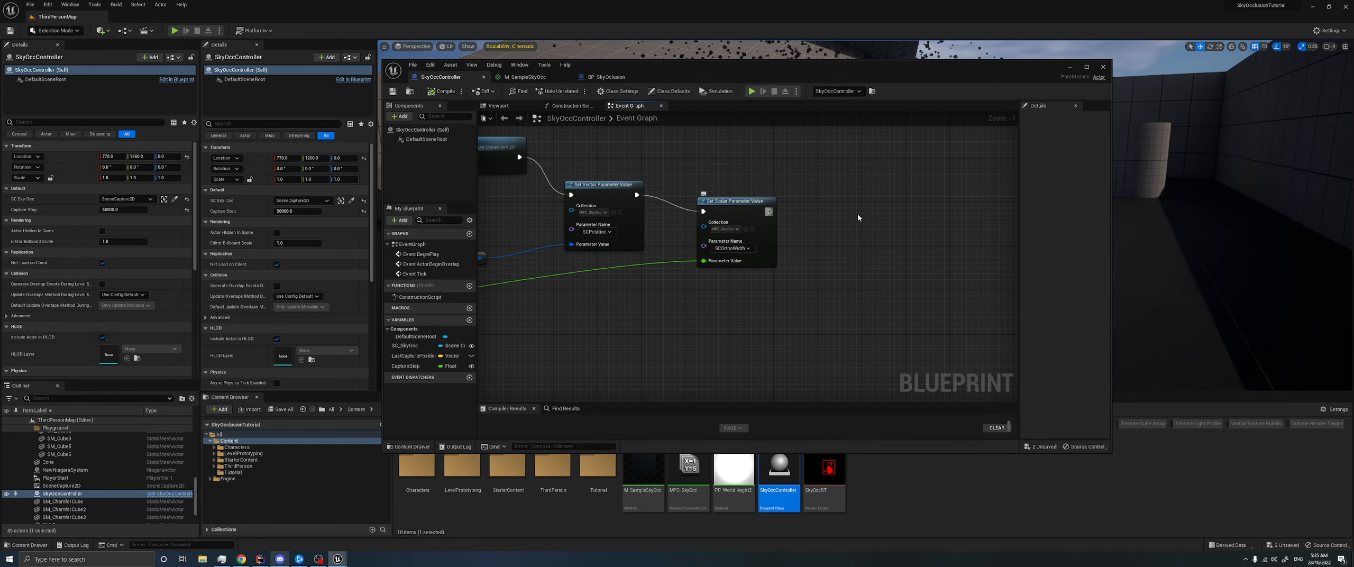
left_click_drag(769, 212, 845, 213)
type("print")
key("Return")
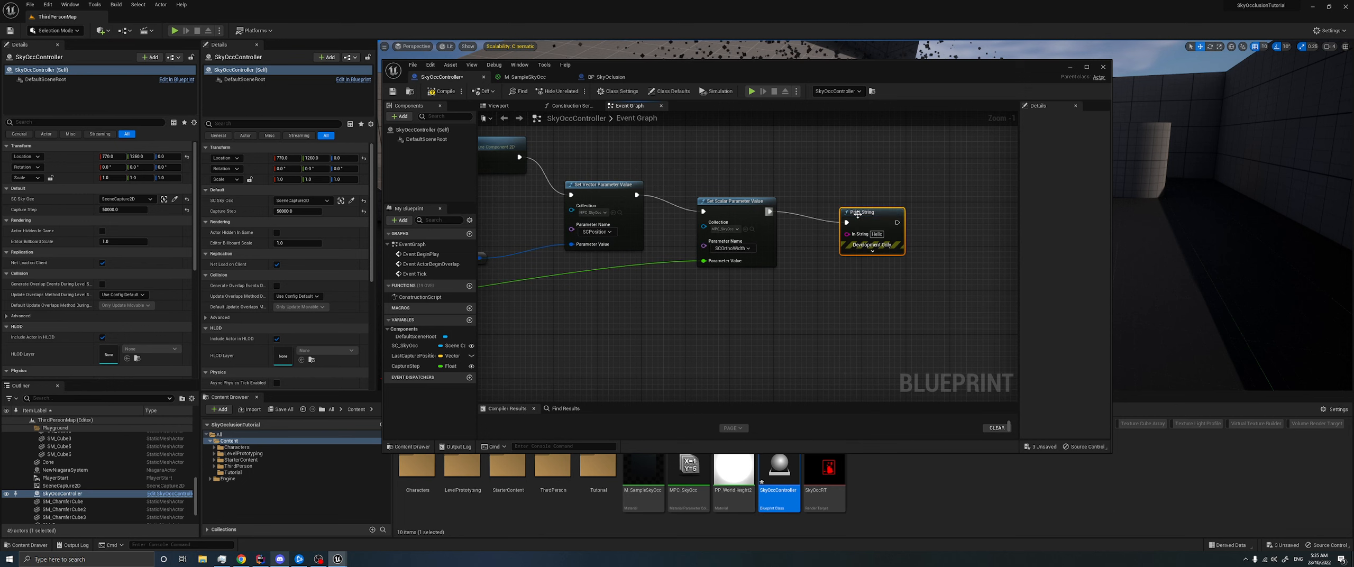
left_click(886, 234)
type("CAPTURE")
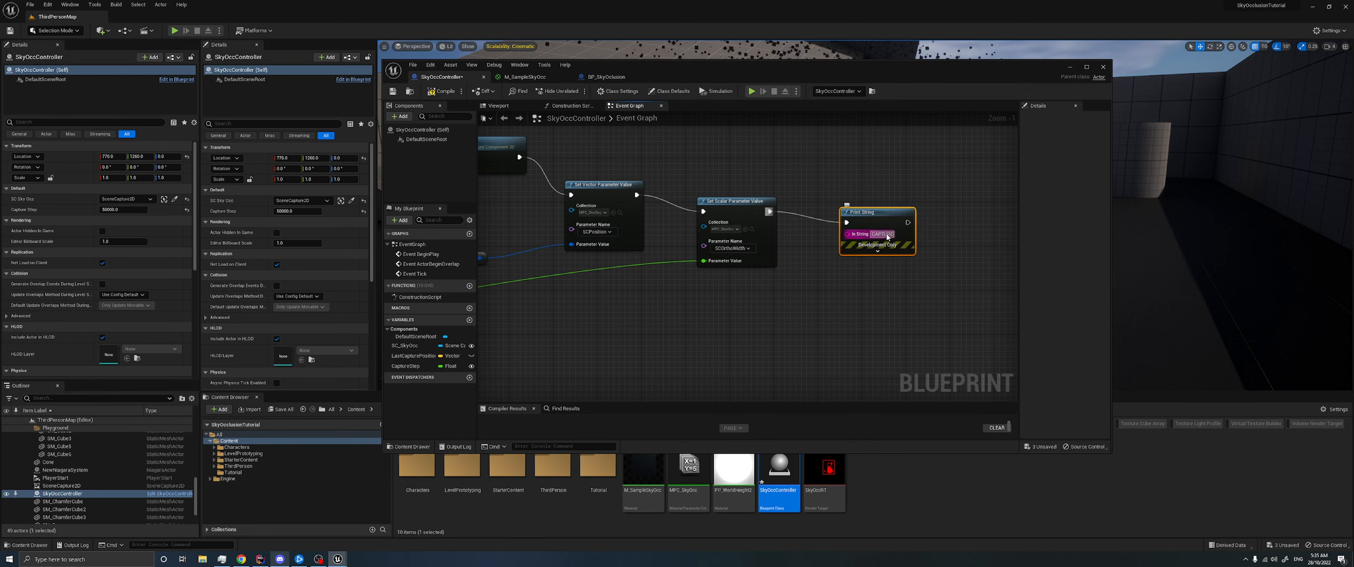
left_click_drag(873, 212, 862, 212)
left_click(449, 94)
- Play the level and run the character around to check when the CAPTURE message is printed
left_click(1071, 68)
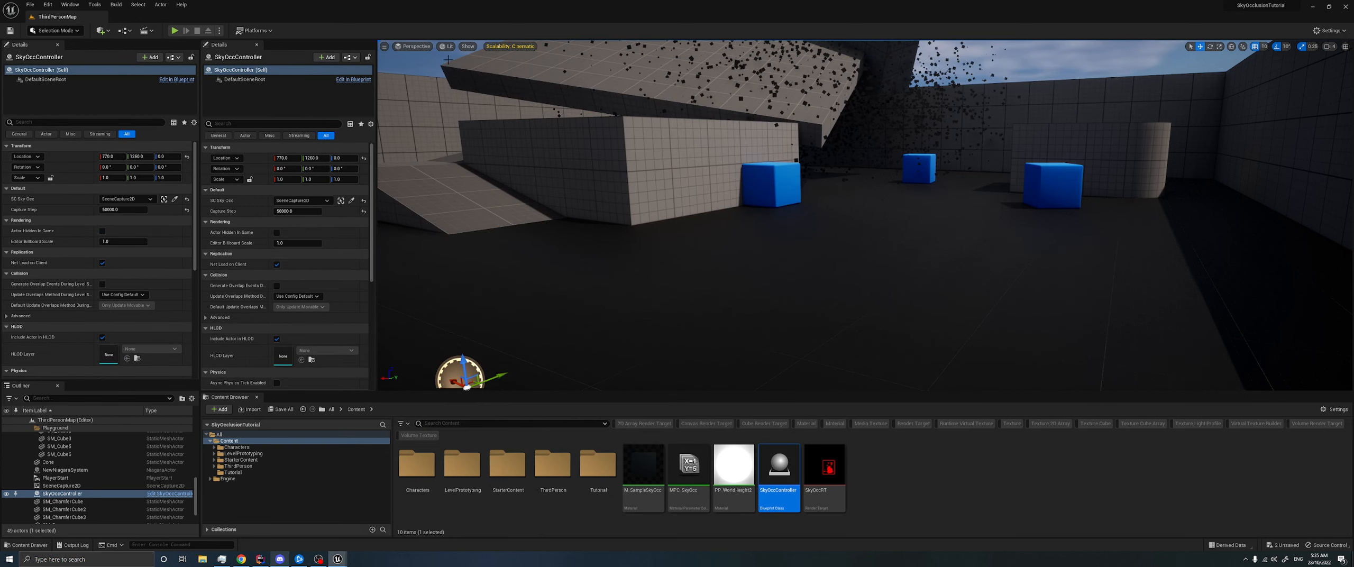
left_click(175, 30)
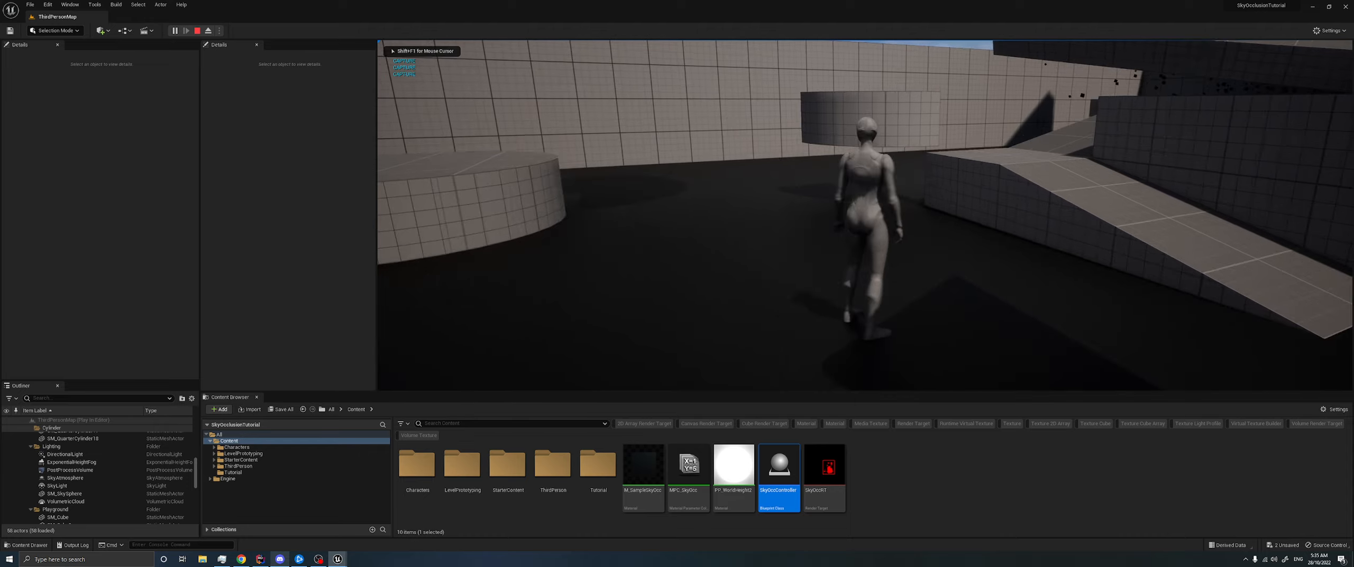
key("d")
key("s")
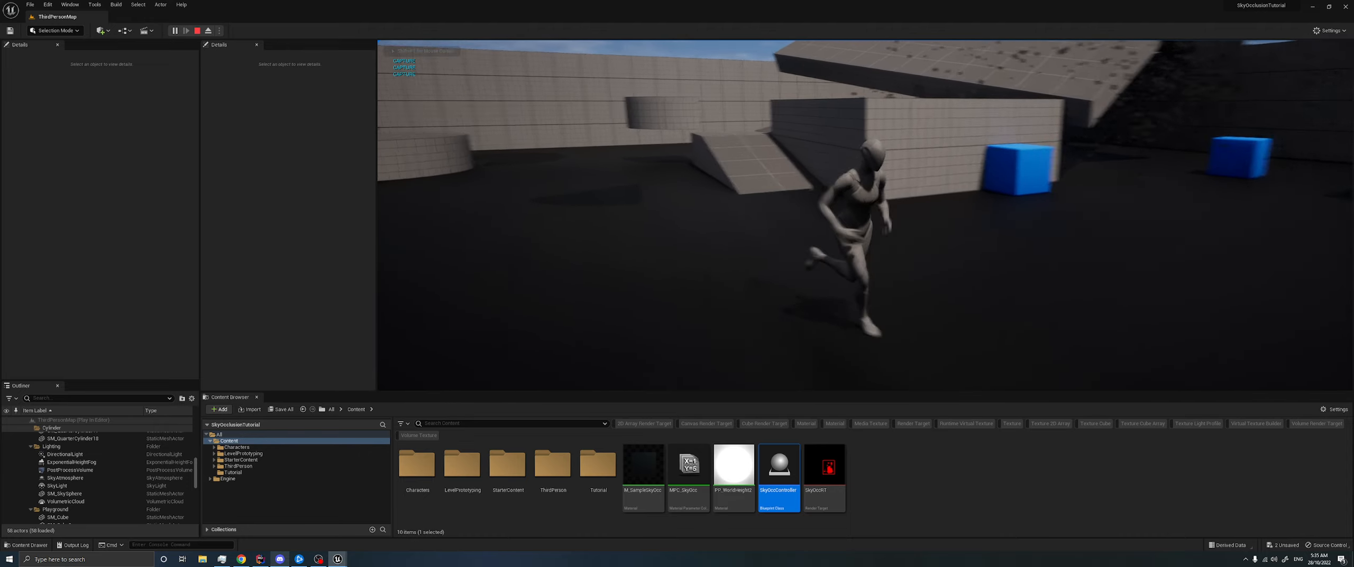
key("a")
key("w")
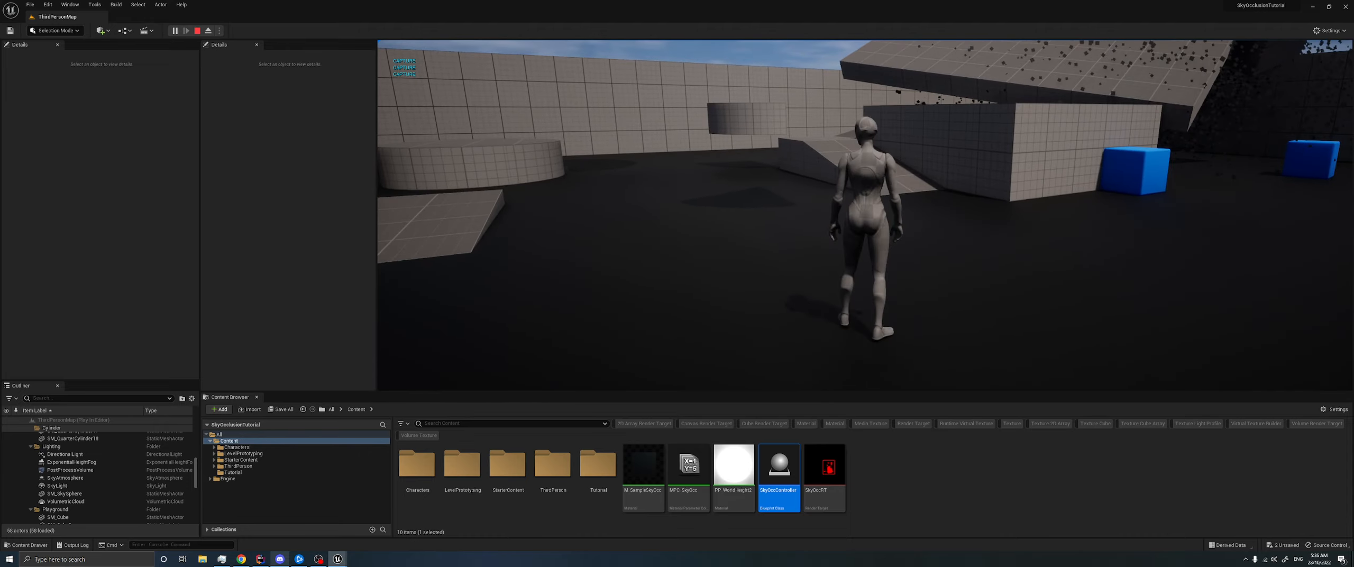
- Select SceneCapture2D in the running level and enable Always Persist Rendering State on it
key("alt+Tab")
scroll(85, 478, "down", 3)
scroll(82, 475, "down", 5)
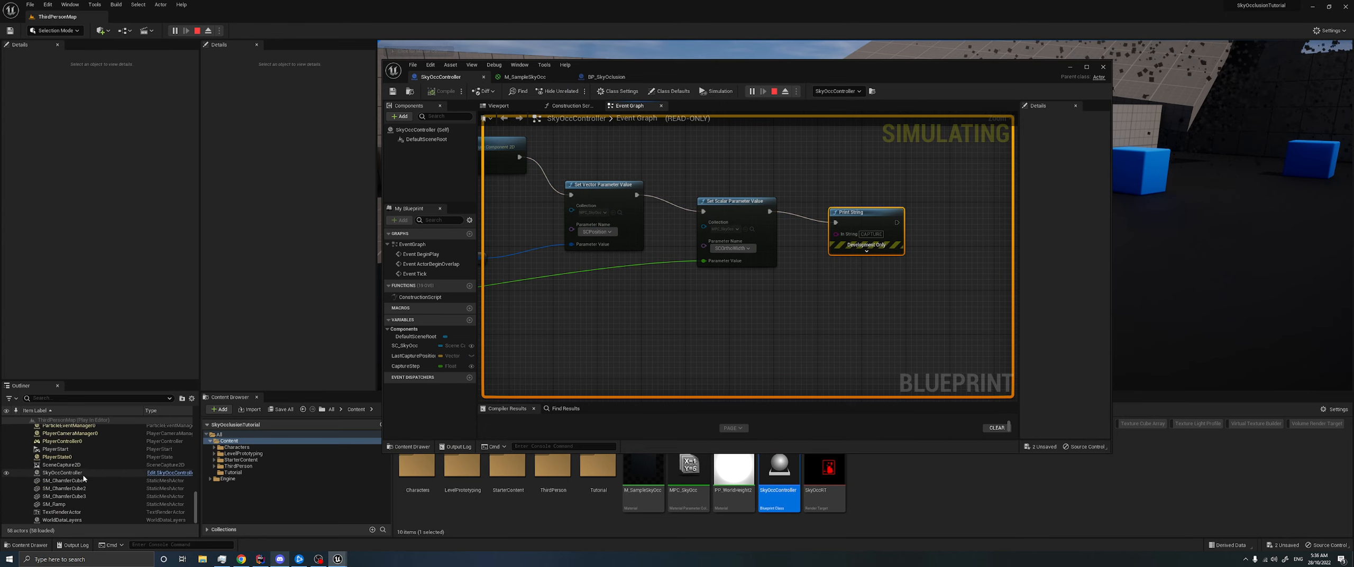
scroll(83, 482, "up", 6)
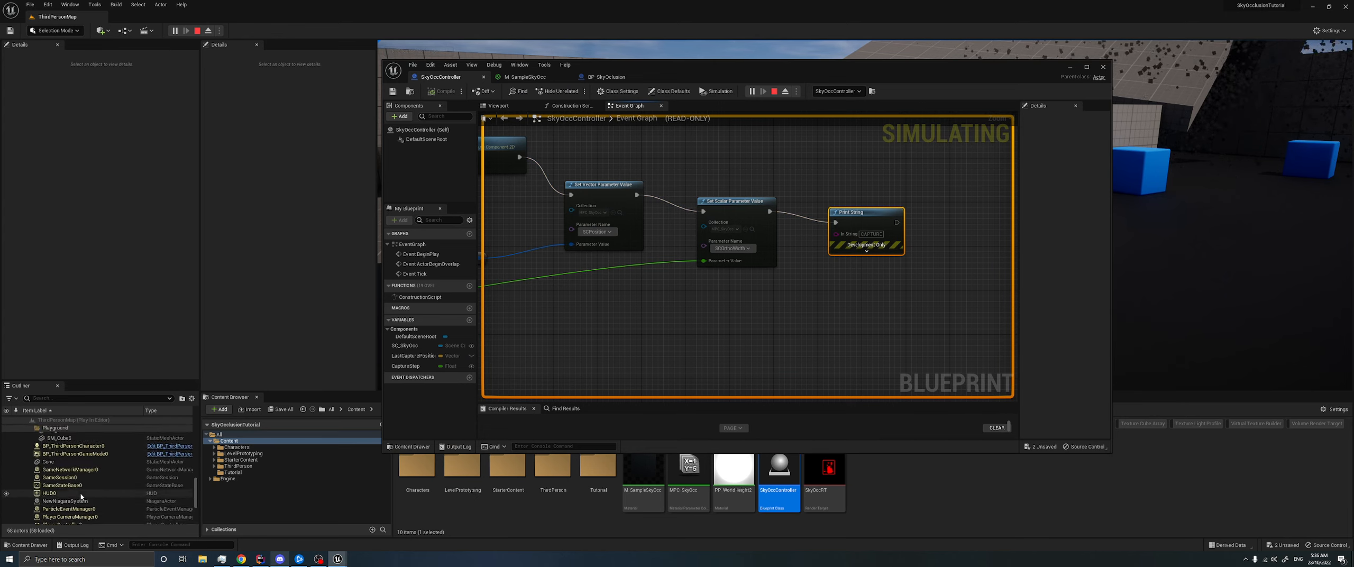
scroll(83, 499, "down", 3)
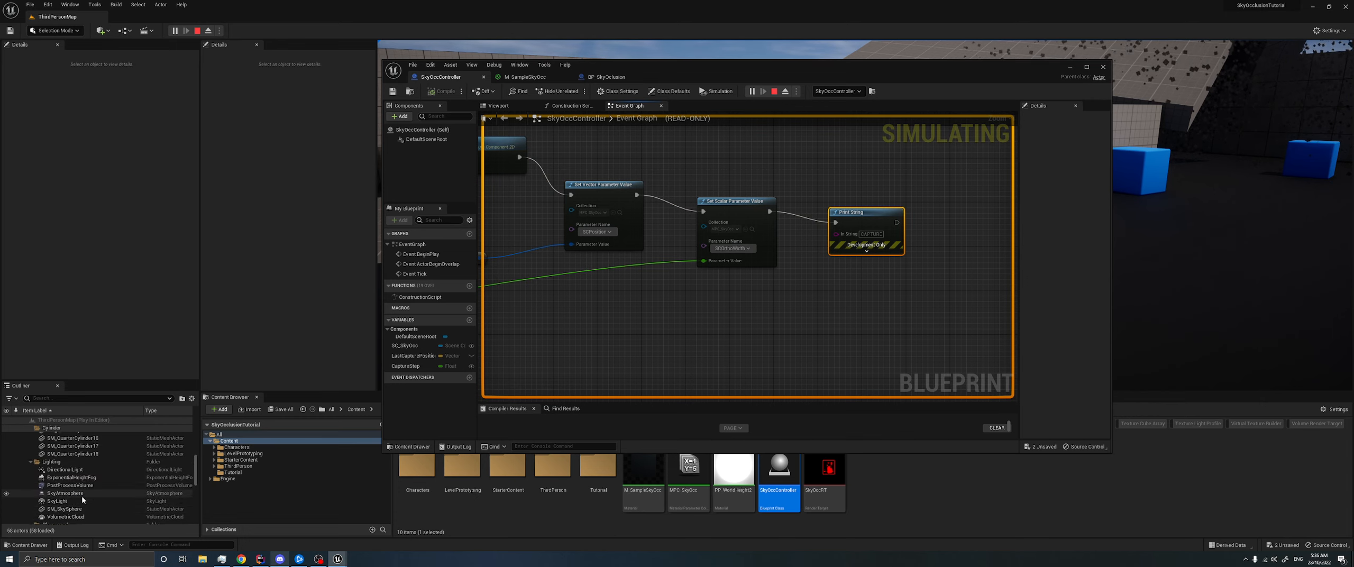
scroll(83, 494, "down", 3)
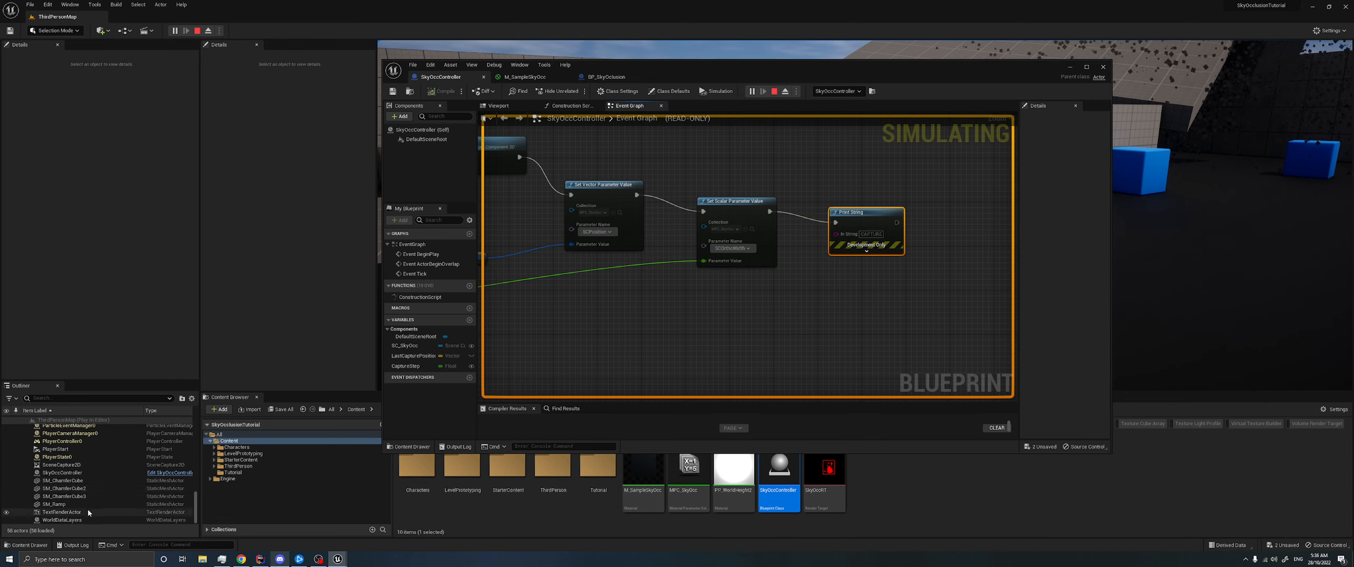
left_click(74, 464)
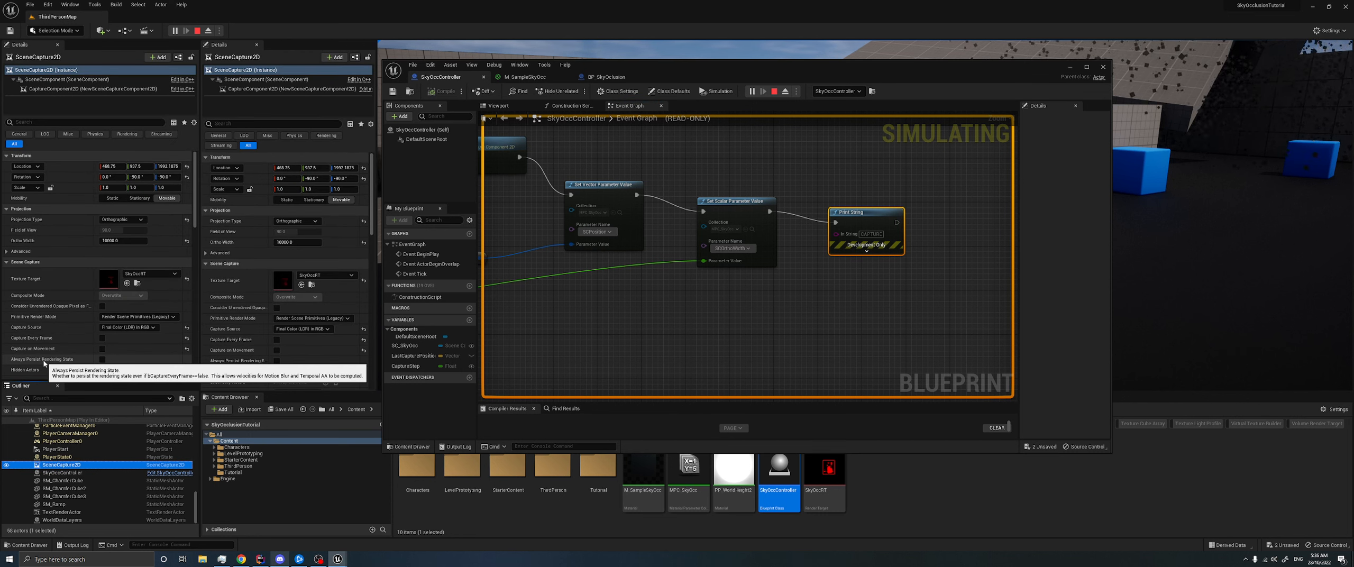
left_click(102, 359)
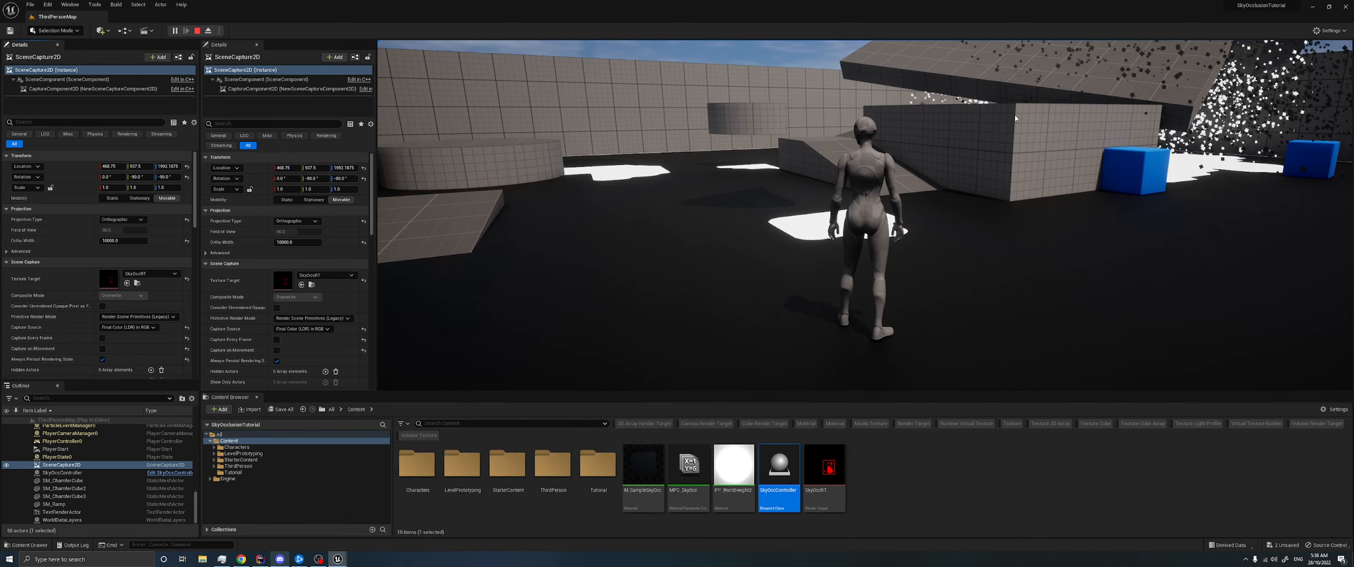
- Run the character between the cubes and ramps to check the occlusion areas while captures update, and stop the play session
left_click(1015, 119)
key("w")
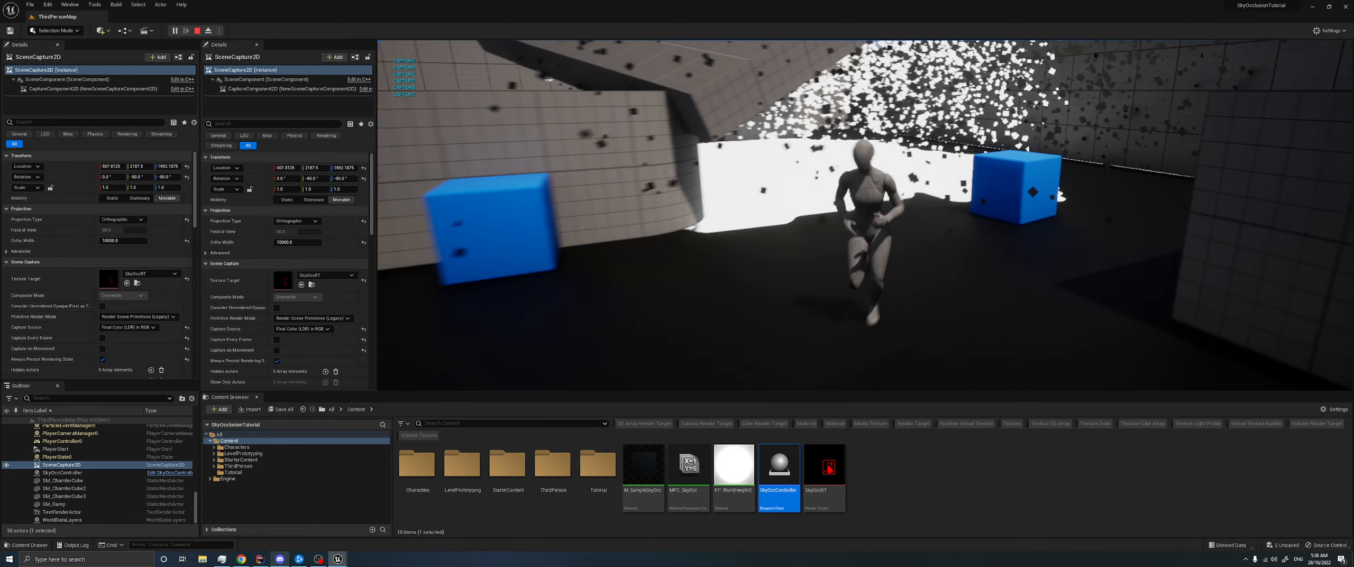
key("a")
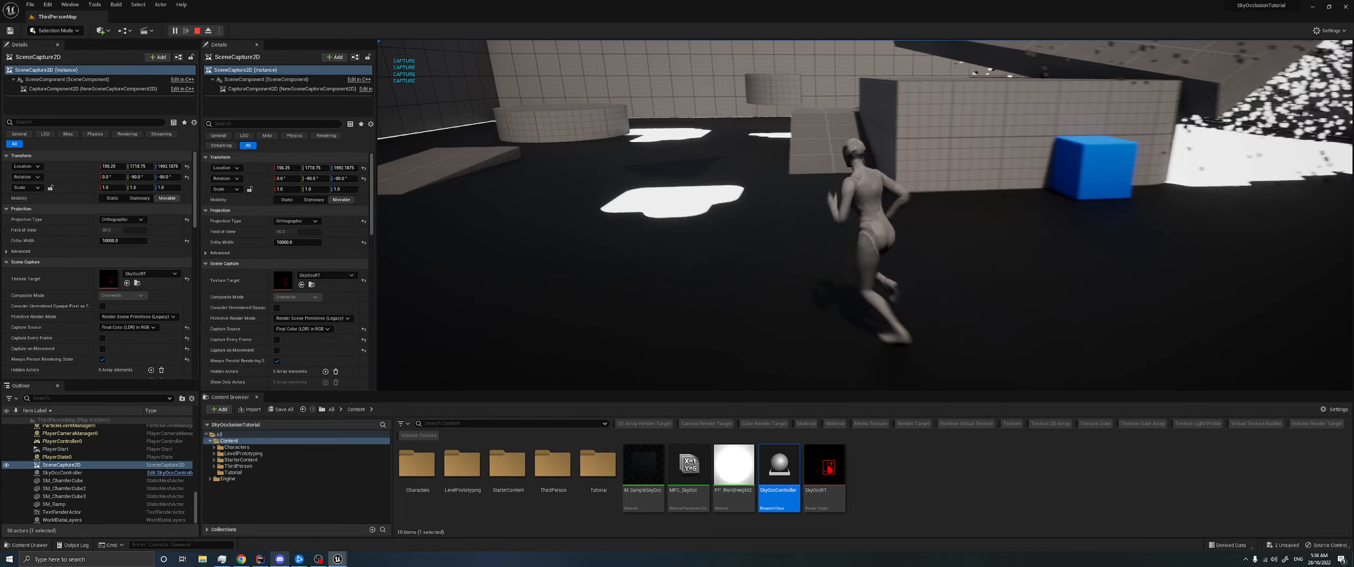
key("w")
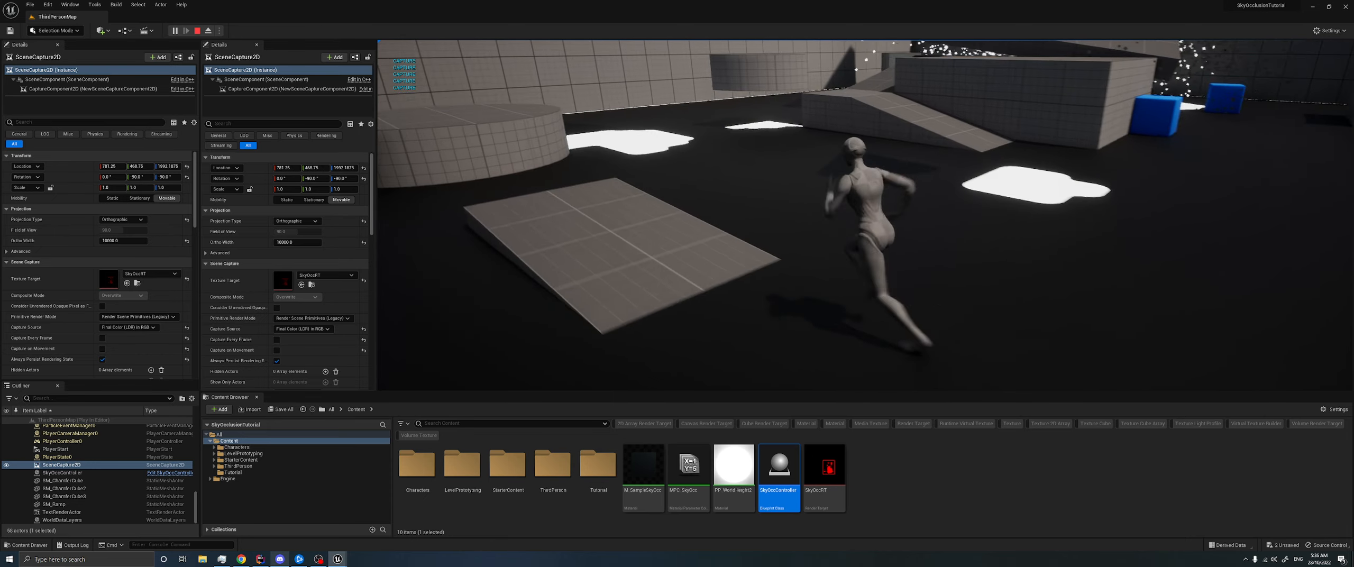
key("d")
key("s")
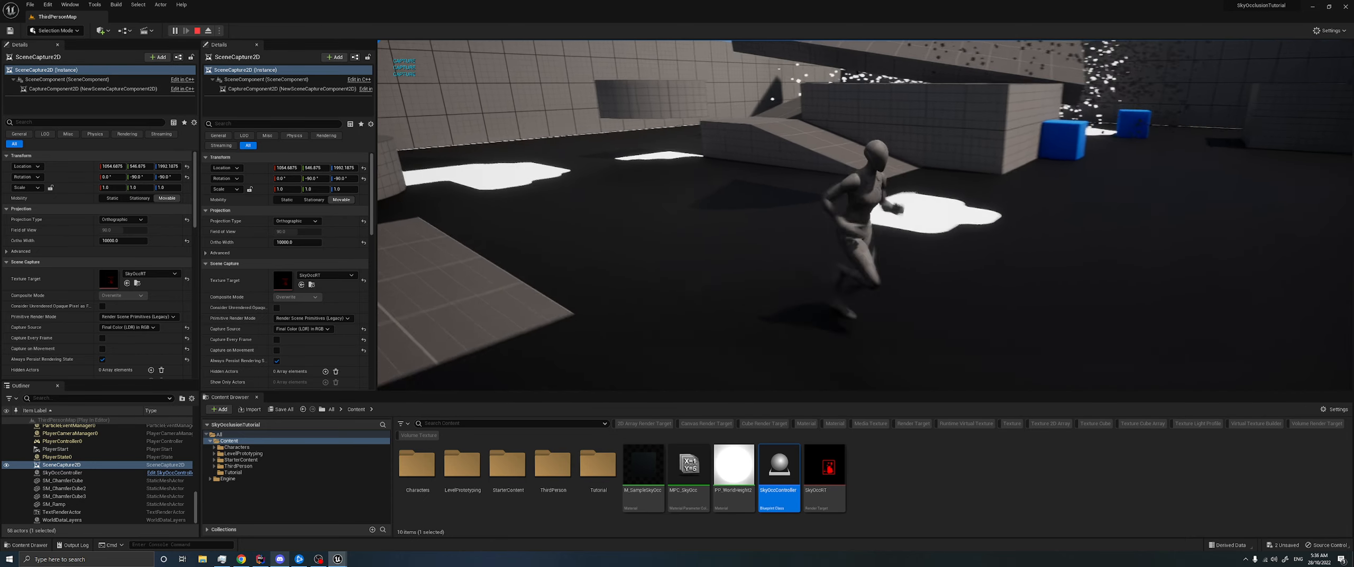
key("alt+Tab")
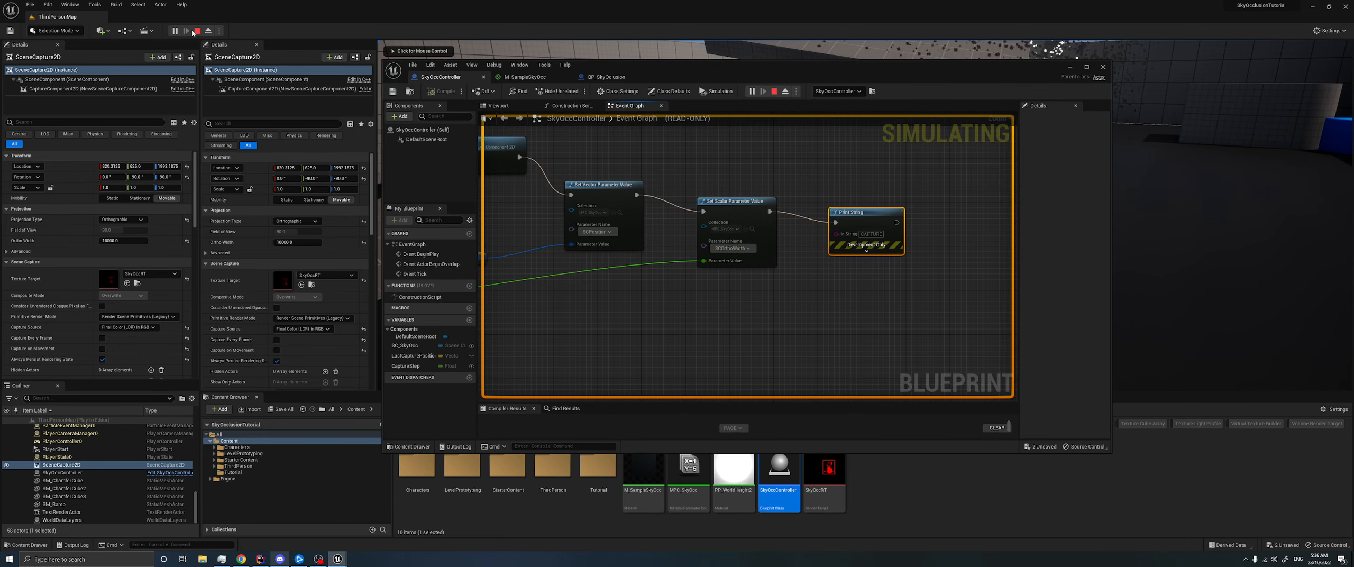
left_click(197, 31)
left_click(1069, 67)
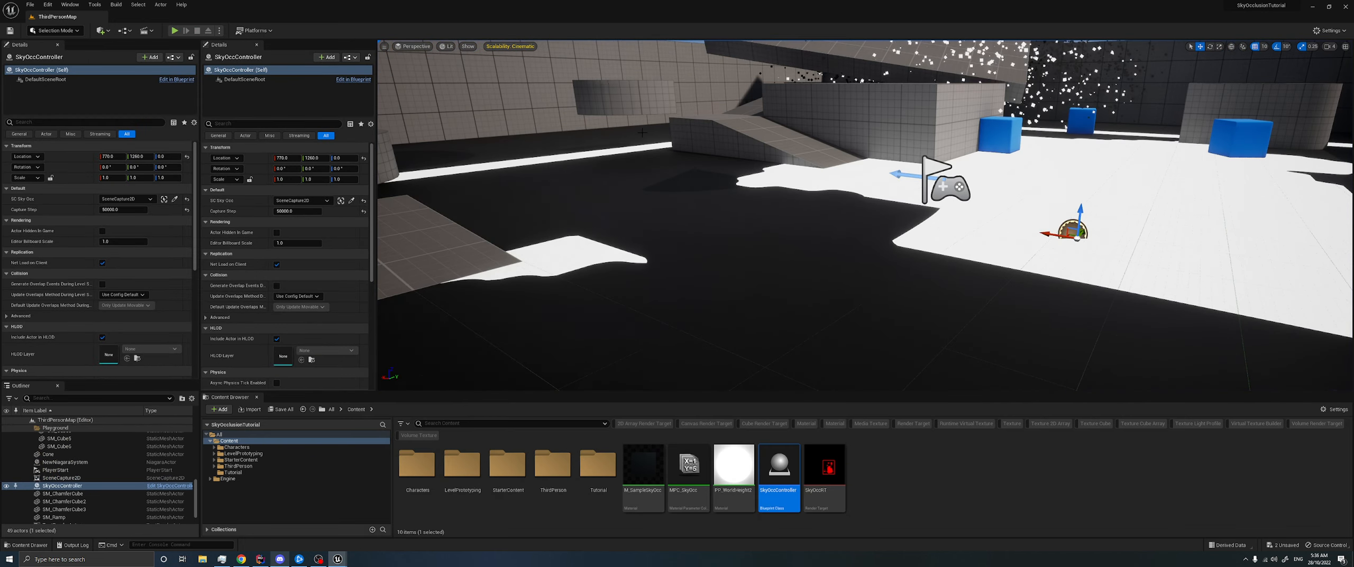
- Look over the level from above, select the floating cone and play the level again to check the occlusion
right_click_drag(707, 127, 767, 124)
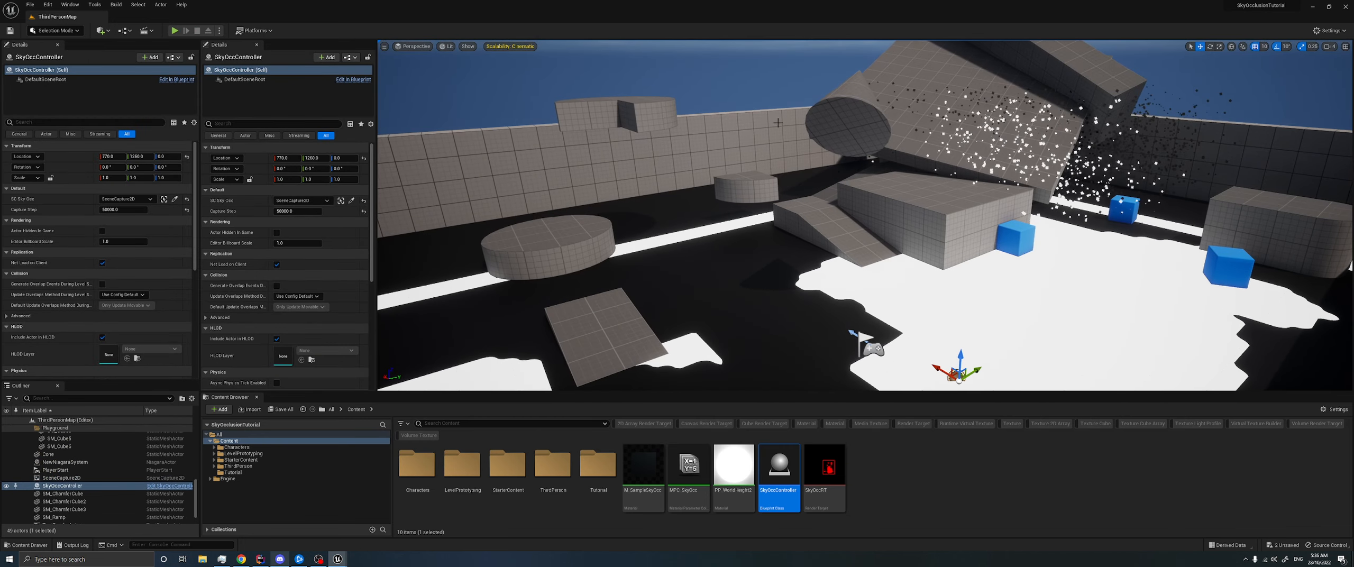
left_click(841, 117)
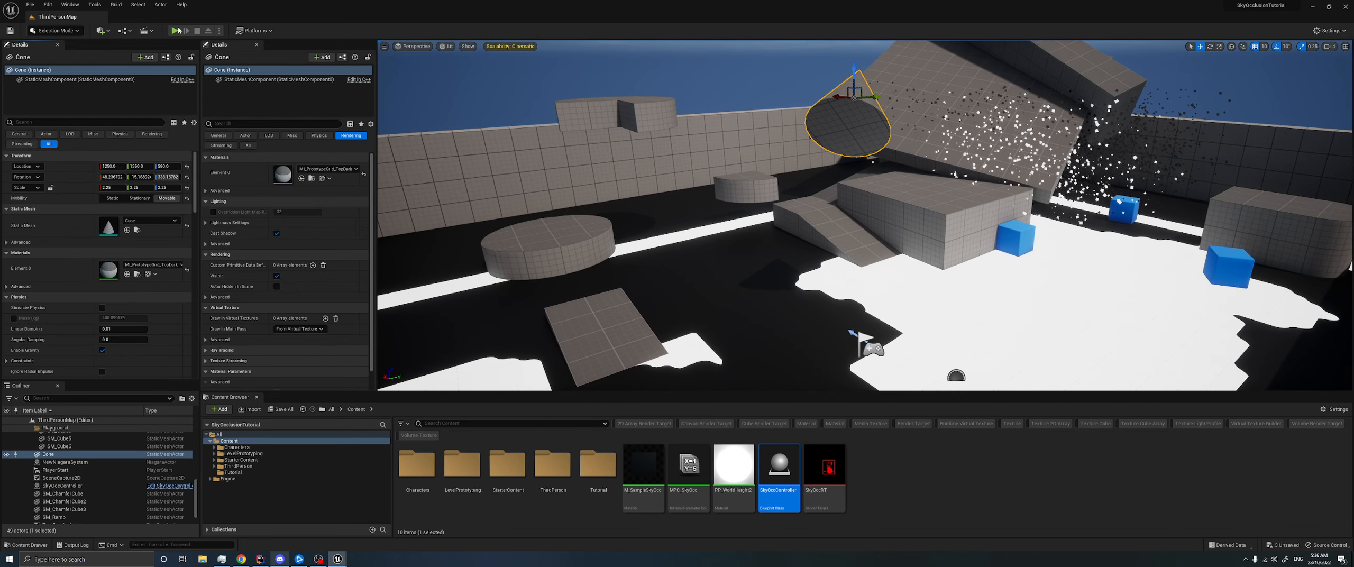
key("alt+p")
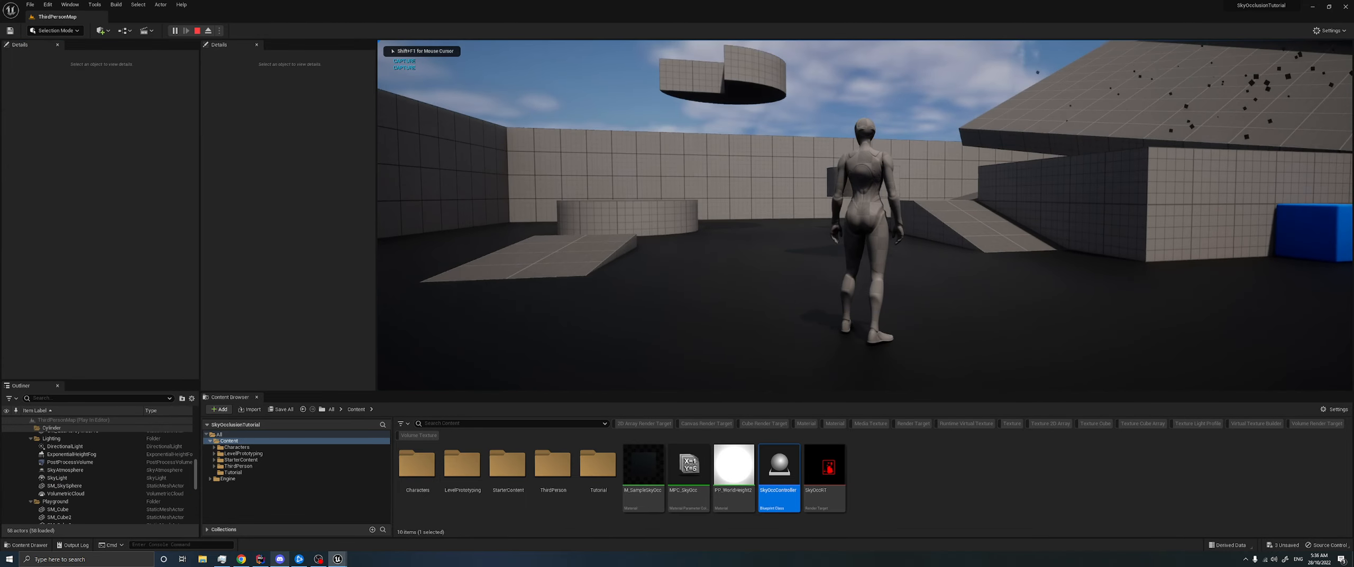
- Stop playing, enable Always Persist Rendering State on the level's SceneCapture2D and save
key("Escape")
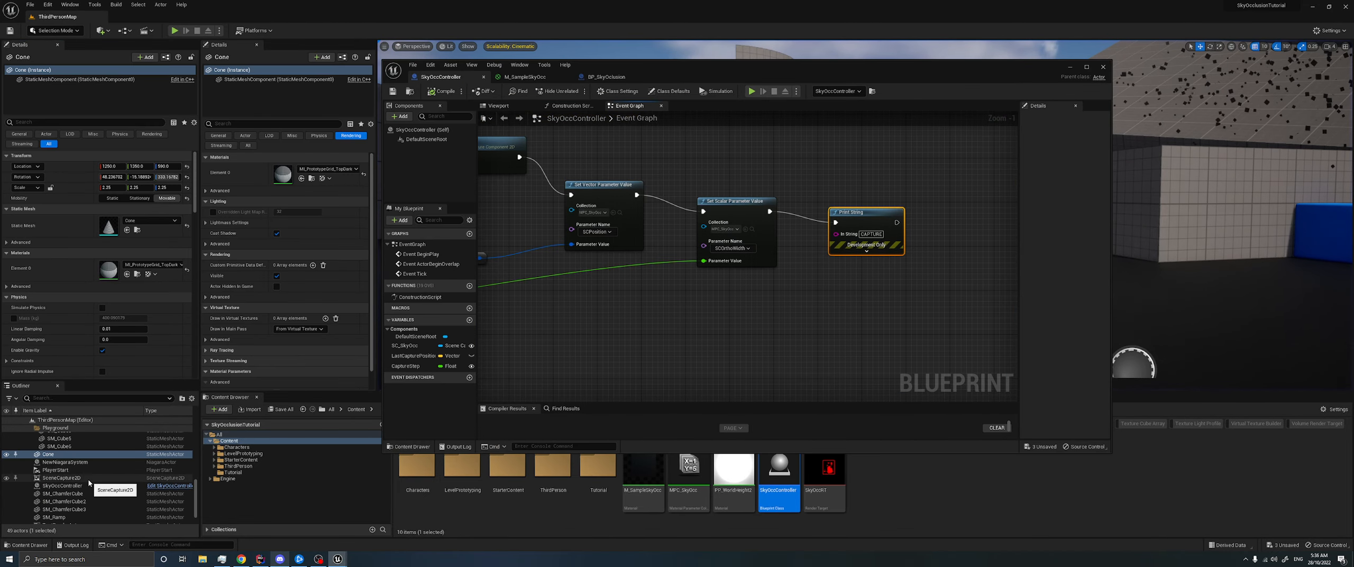
left_click(103, 360)
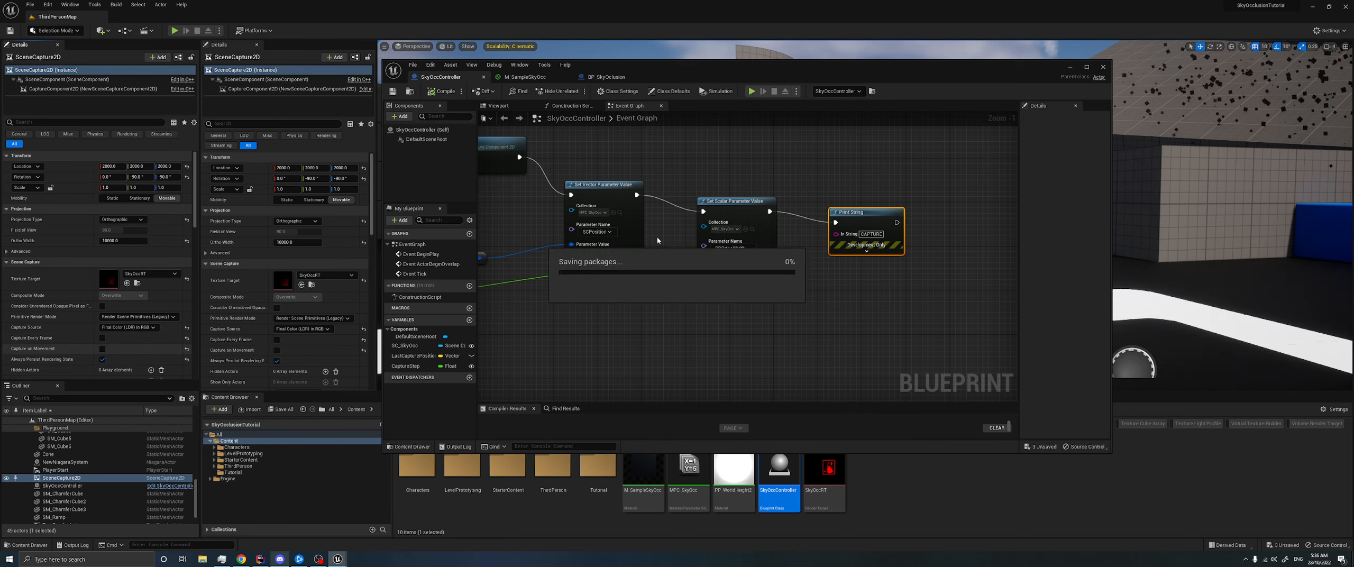
left_click(1070, 67)
- Play the level, eject from the character and move the floating cone over the round platform and low ramp
key("s")
right_click_drag(1036, 101, 941, 185)
left_click(174, 30)
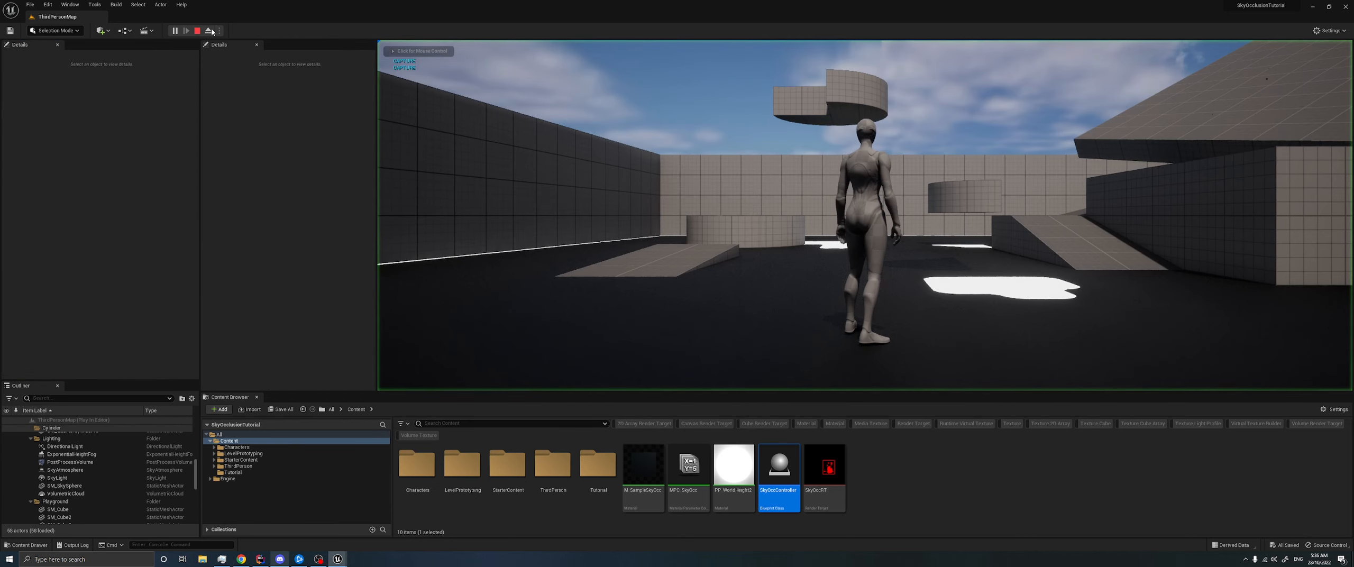
key("F8")
scroll(842, 146, "down", 3)
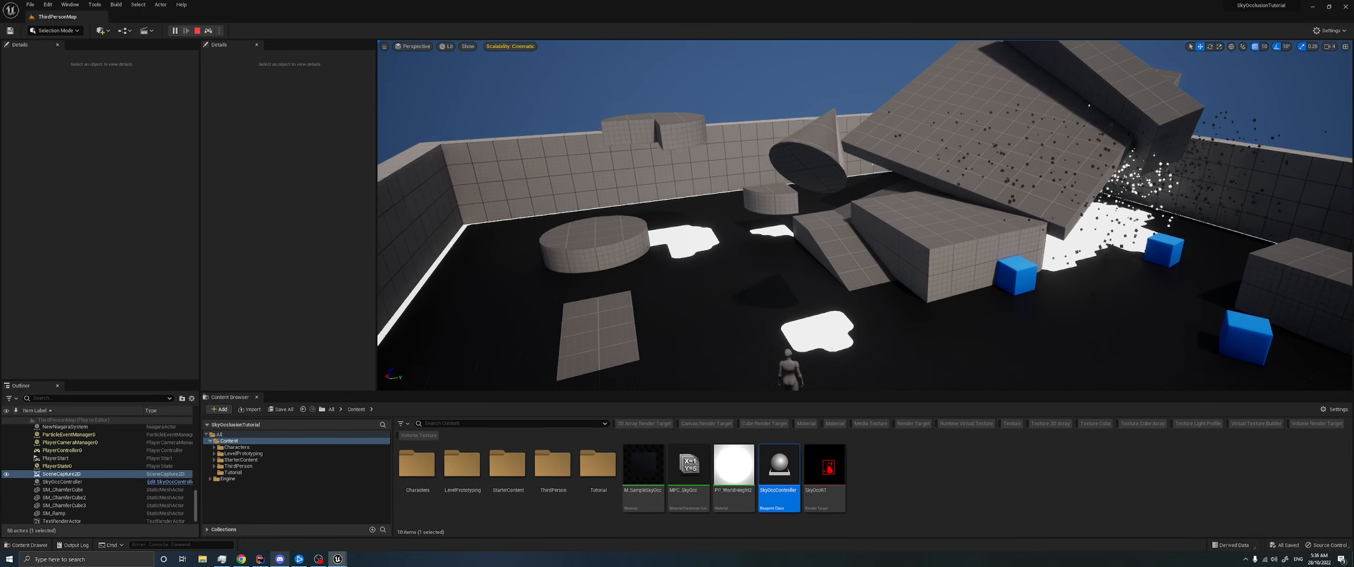
left_click(843, 146)
left_click_drag(844, 141, 582, 200)
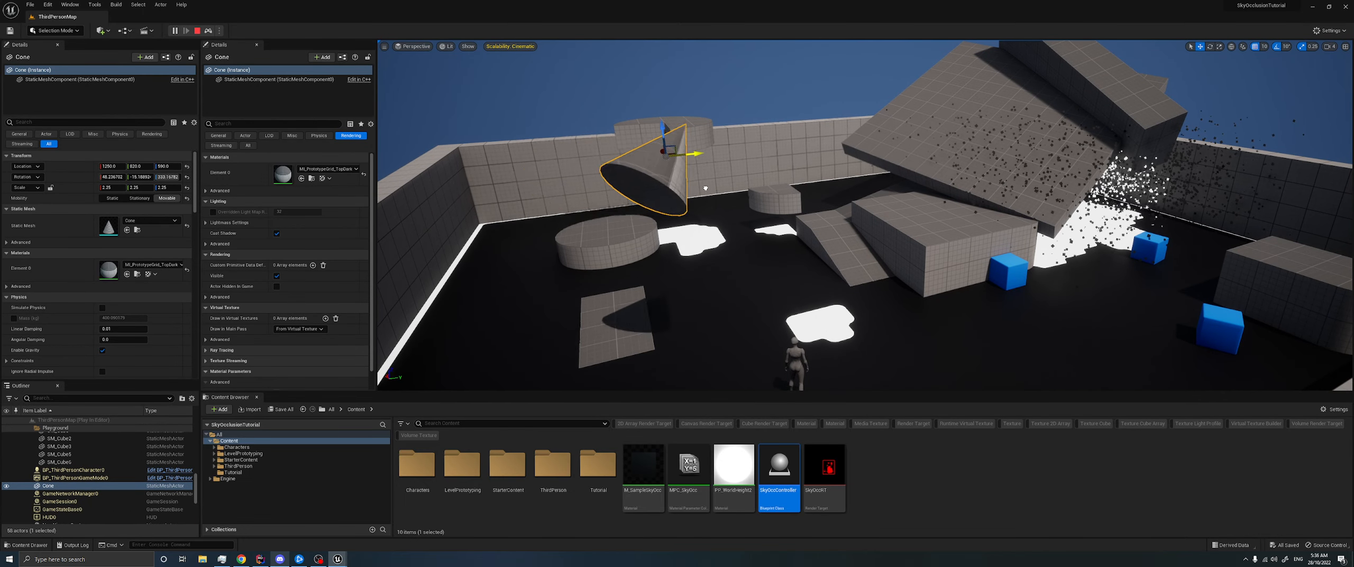
- Possess the character again and run and jump around the level to check how the occlusion updates for the moved cone
left_click(208, 31)
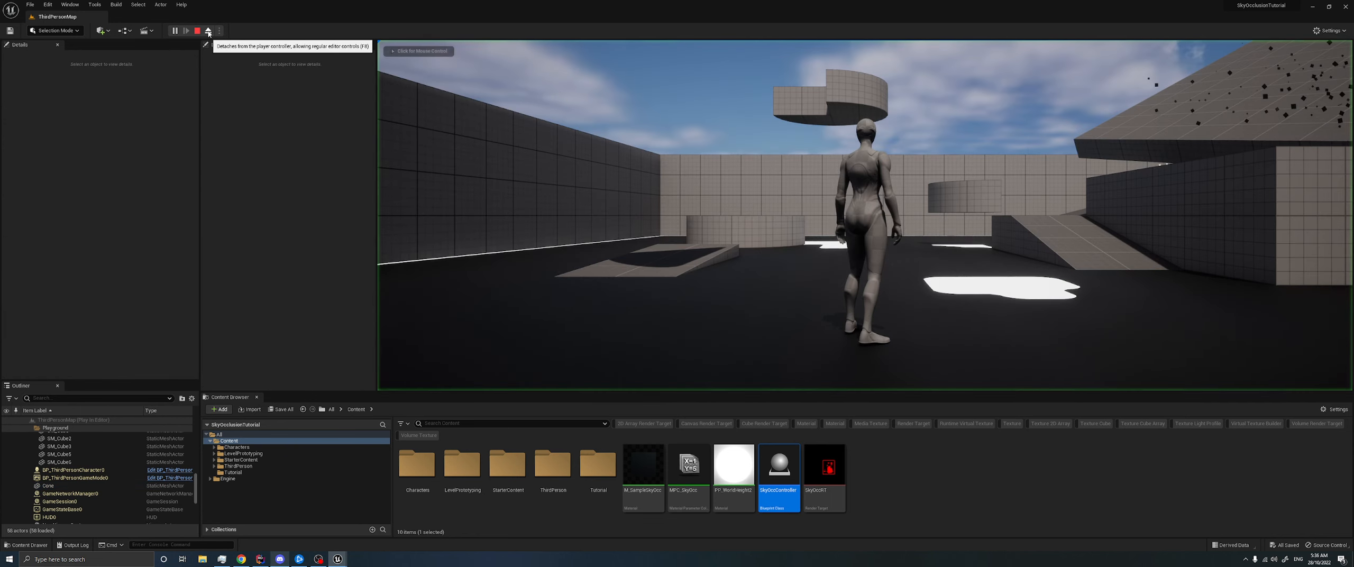
left_click(419, 115)
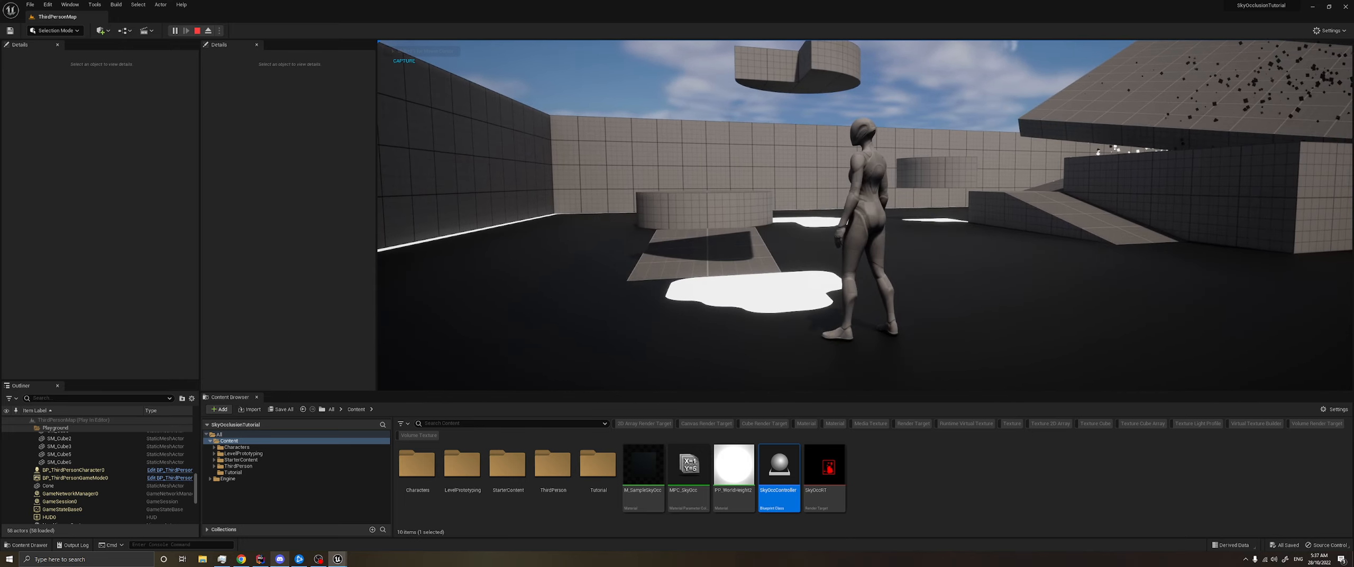
key("d")
key("w")
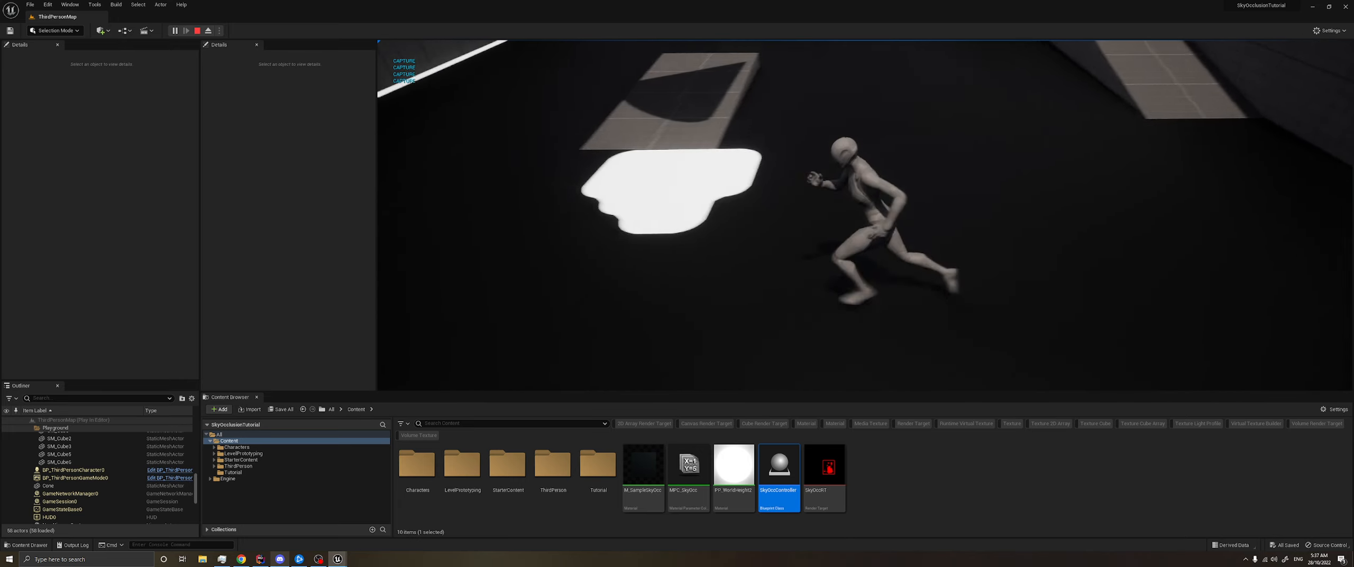
key("d")
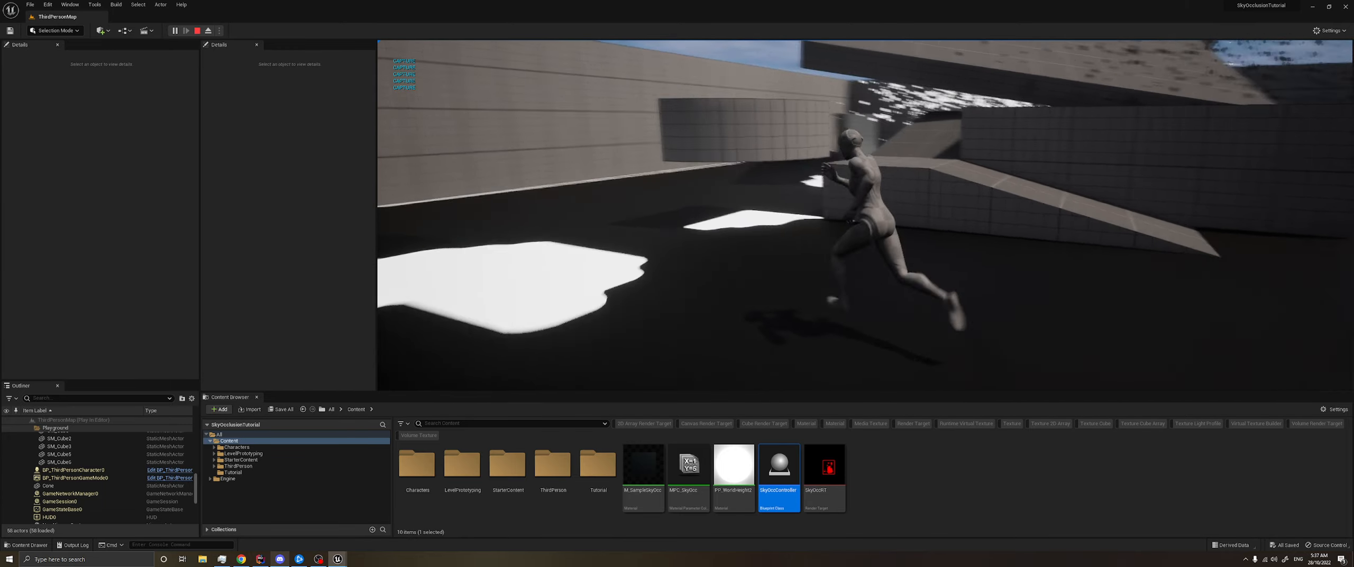
key("w")
key("space")
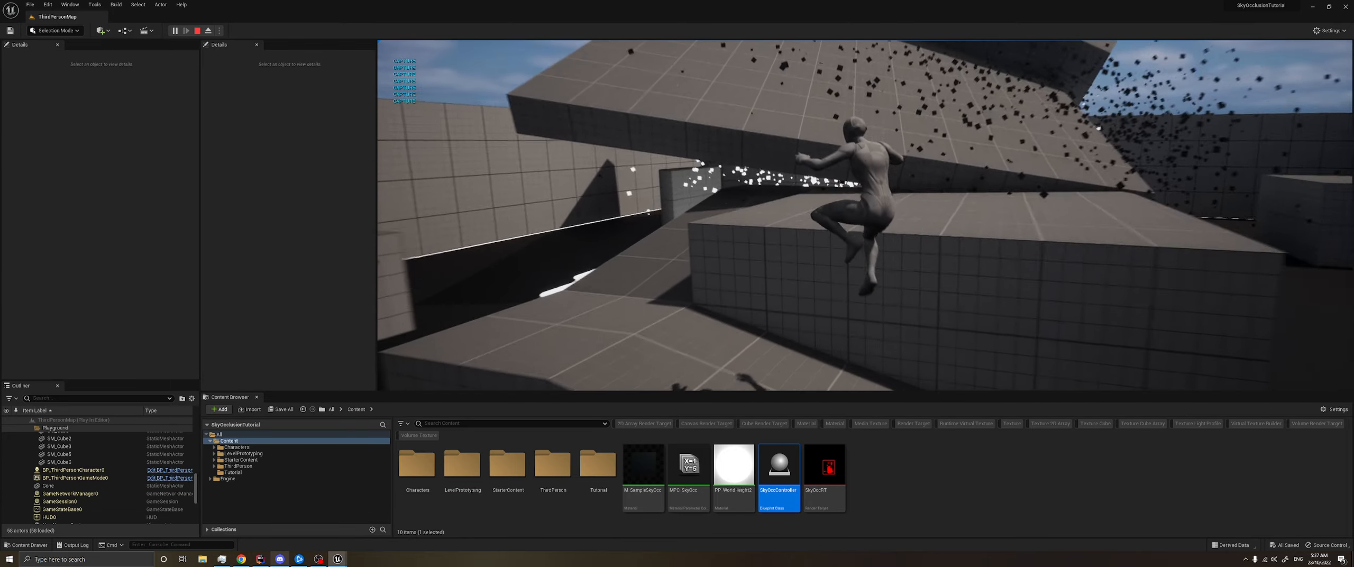
key("w")
key("space")
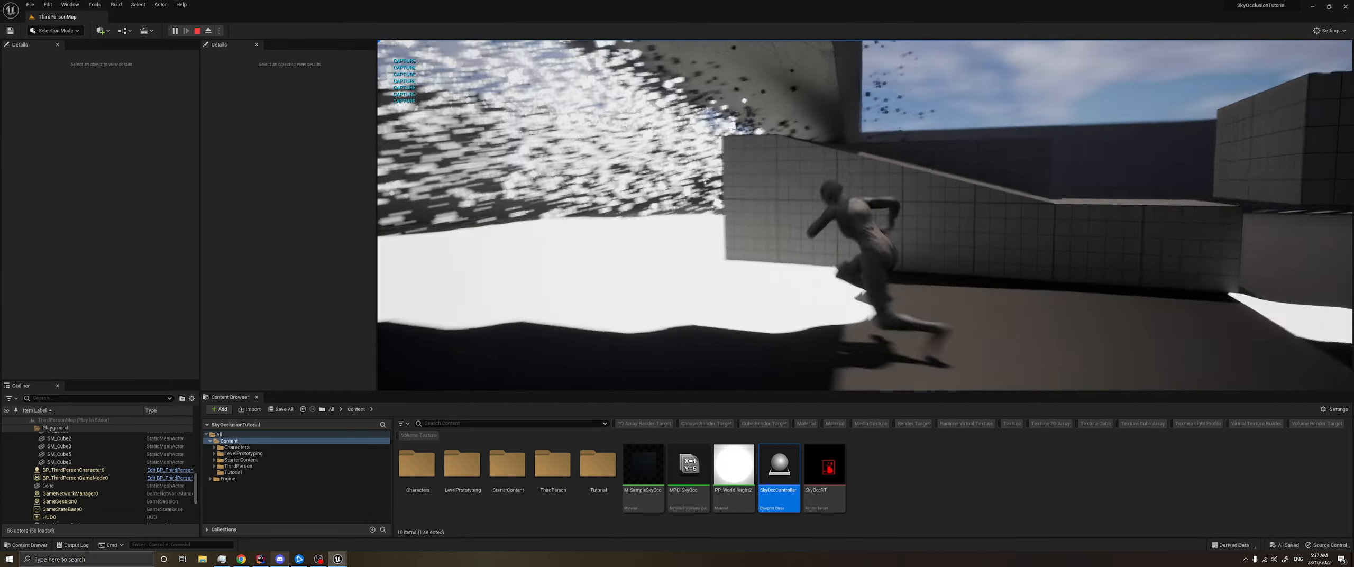
key("w")
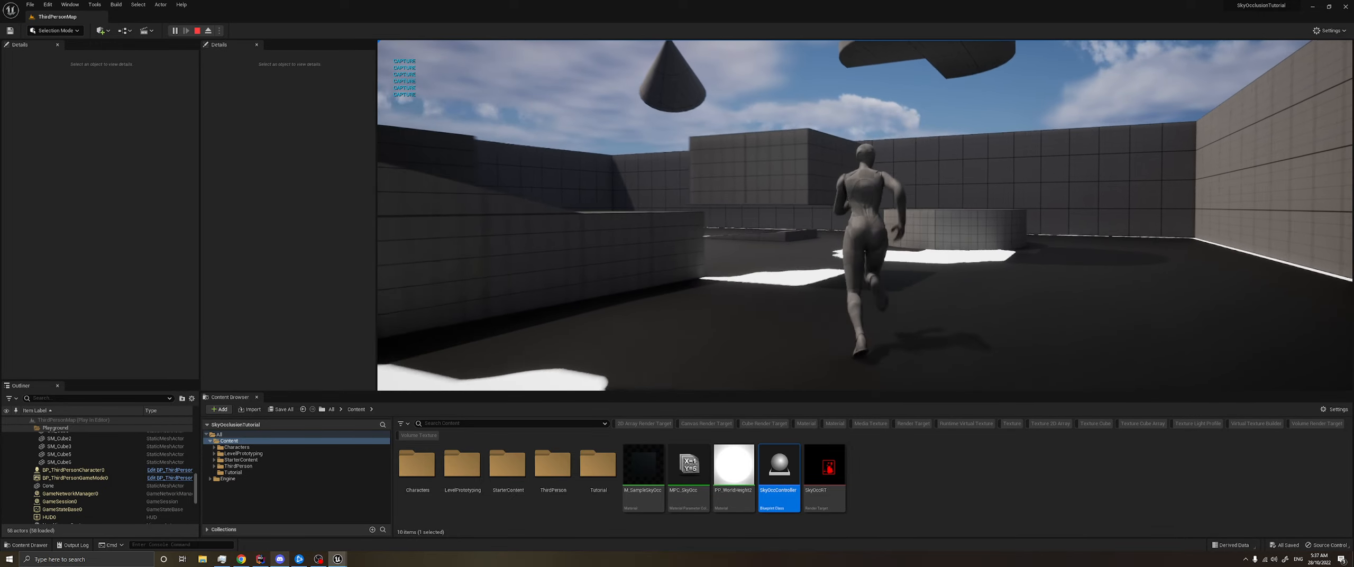
key("w")
key("space")
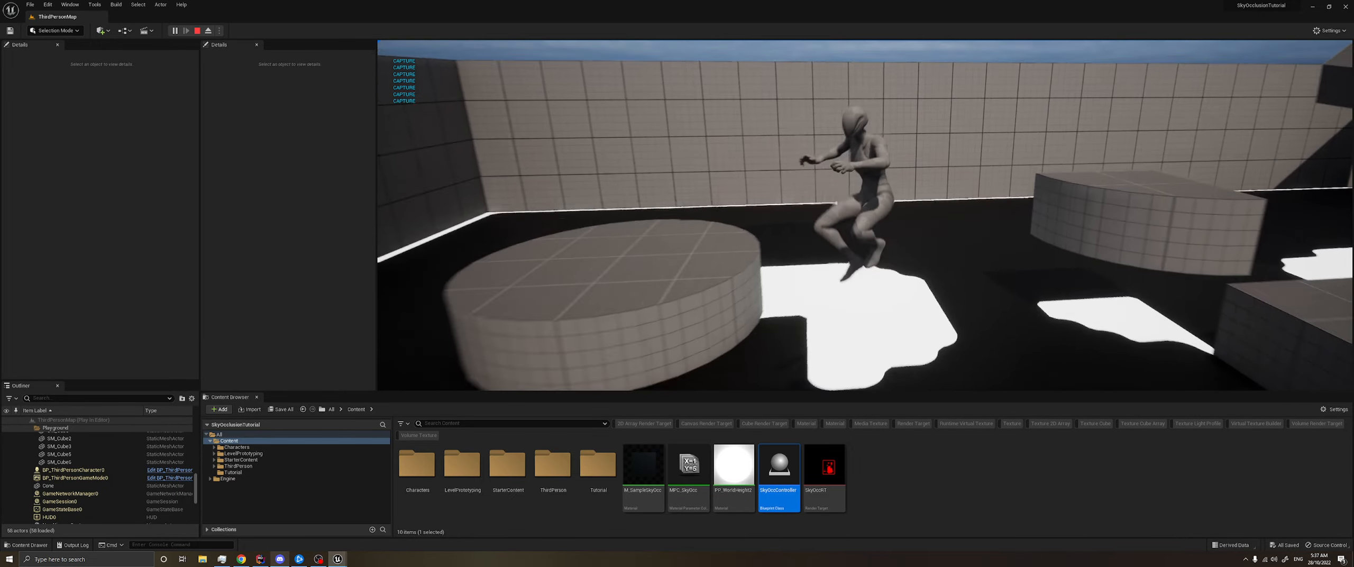
key("s")
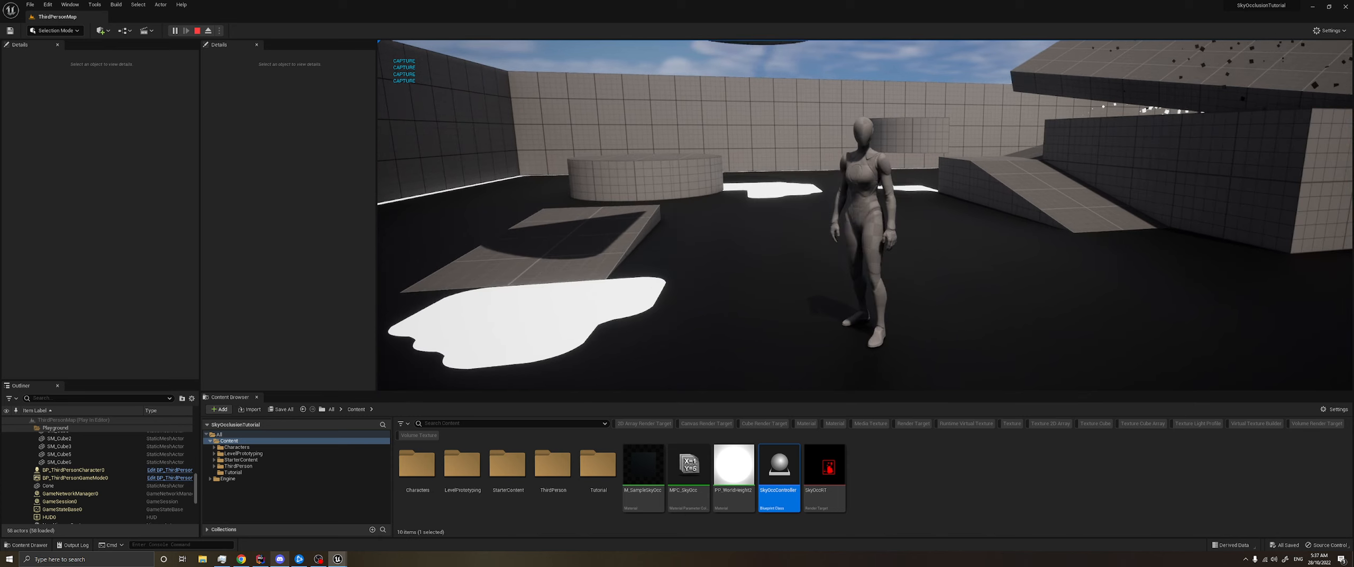
- Close the SkyOccController Blueprint editor window while the level keeps playing
key("alt+Tab")
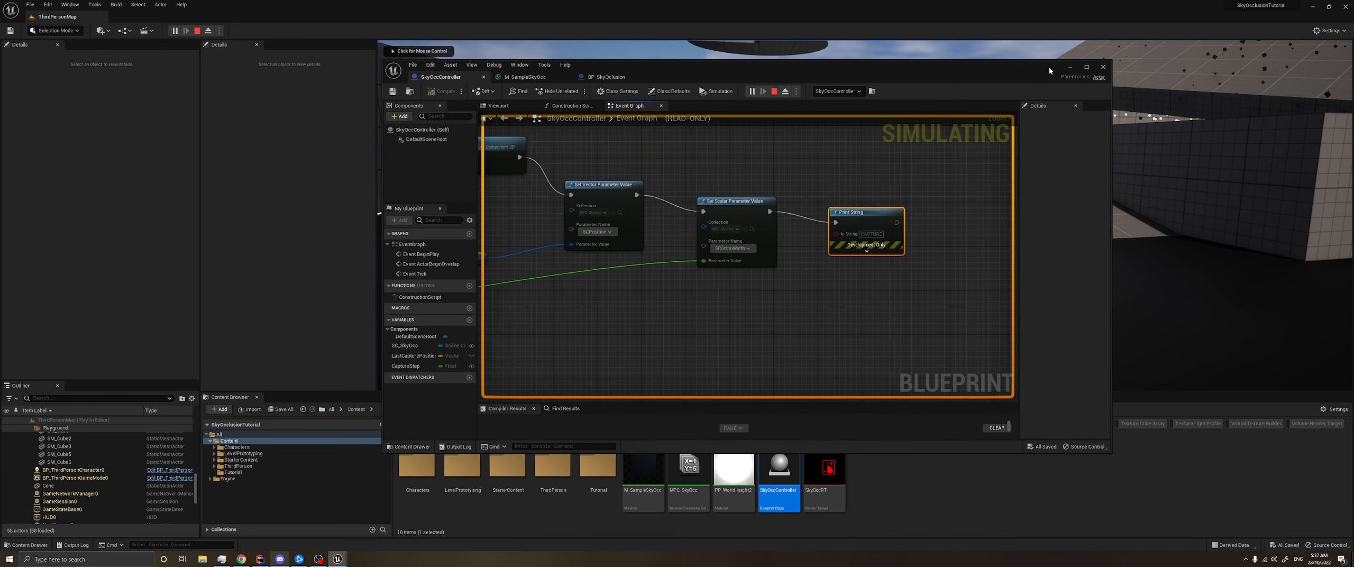
left_click(1103, 67)
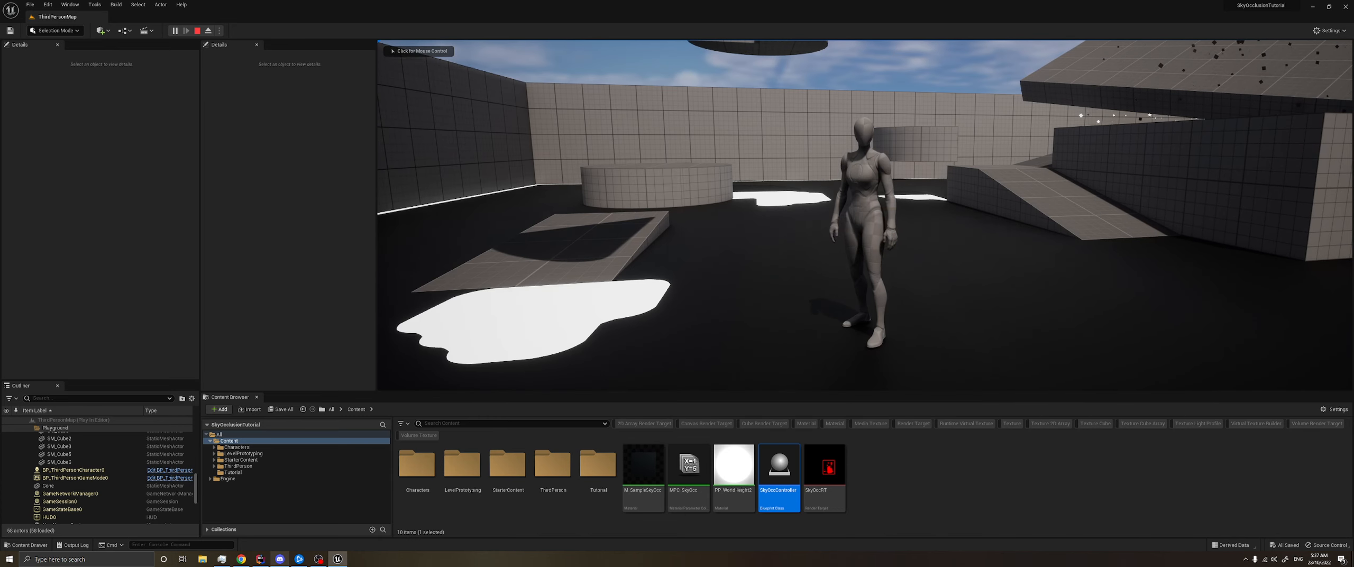
- Open the SkyOccRT render target and shrink its editor window so the running character stays in view beside it
double_click(829, 472)
left_click_drag(880, 73, 514, 65)
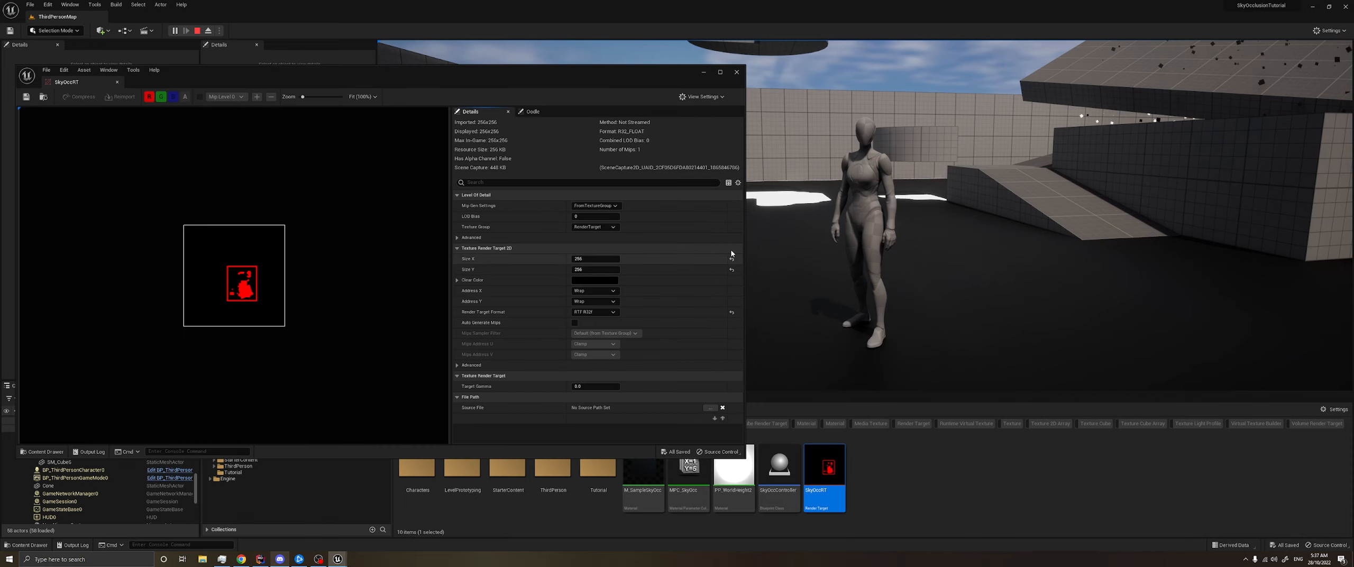
left_click_drag(745, 245, 574, 246)
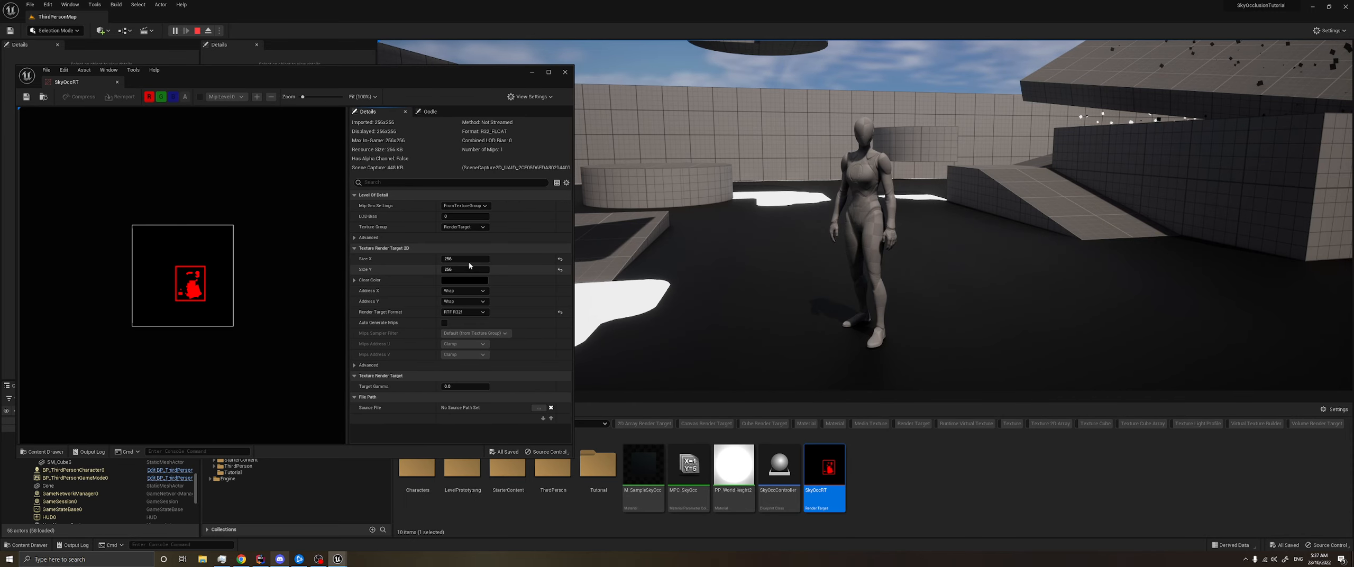
- Set the SkyOccRT render target's Size X and Size Y to 1024
type("1")
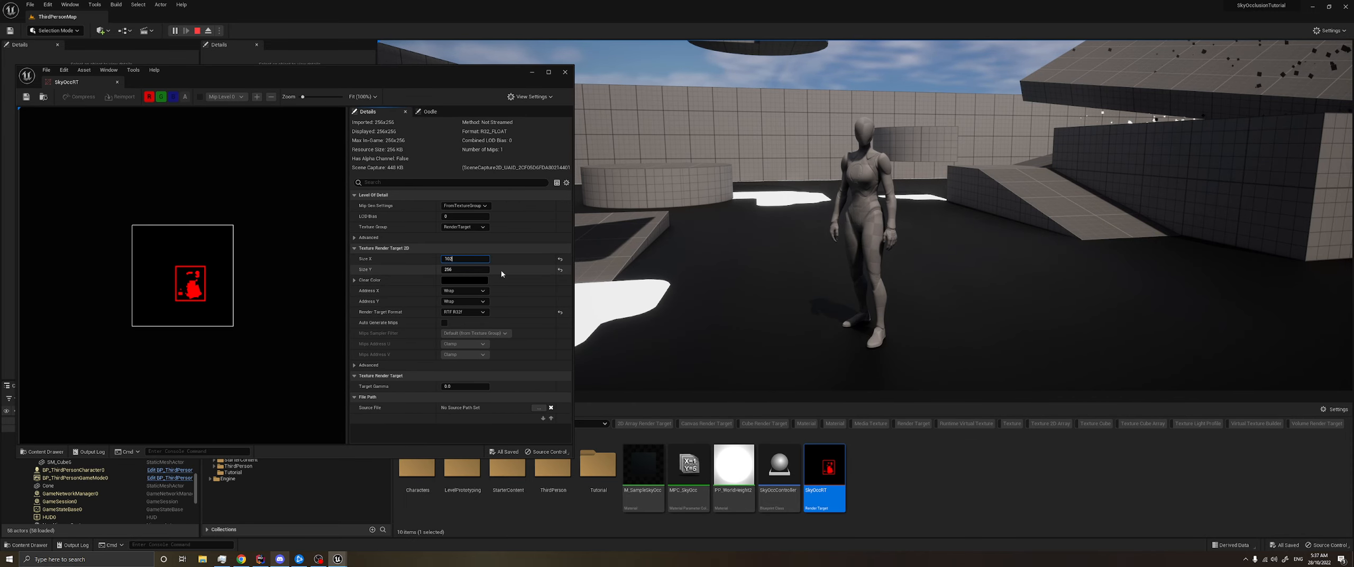
type("024")
key("Tab")
type("1")
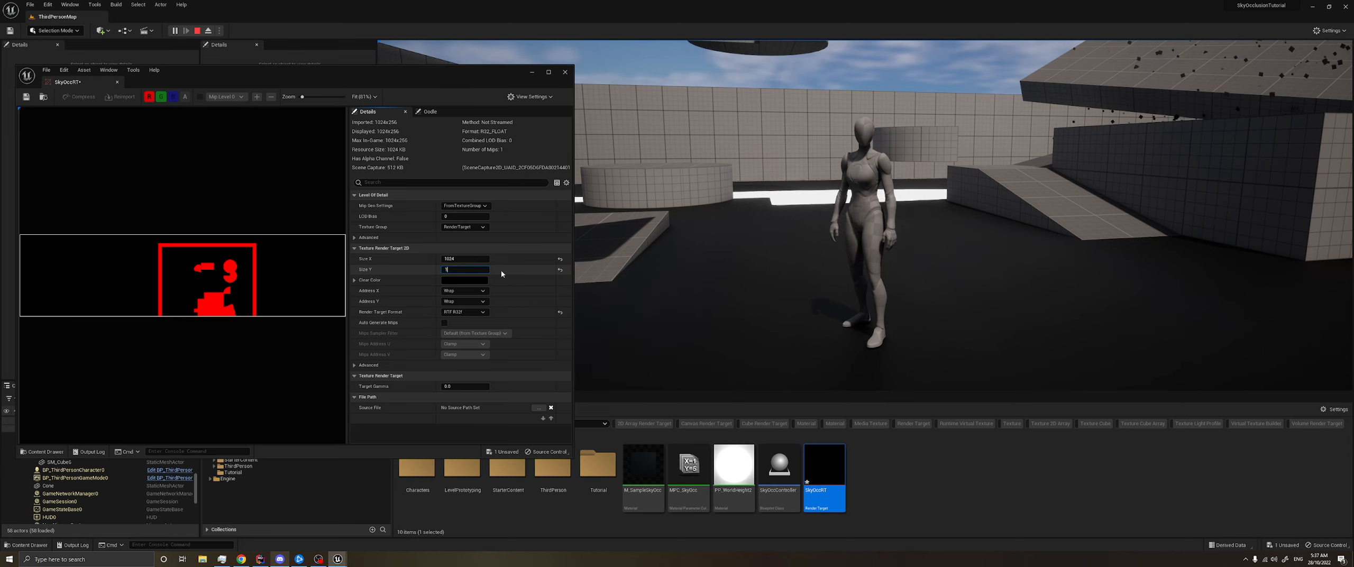
type("024")
key("Return")
- Run the character around the lit floor patch to examine the occlusion edges at the 1024 render target resolution
left_click(639, 327)
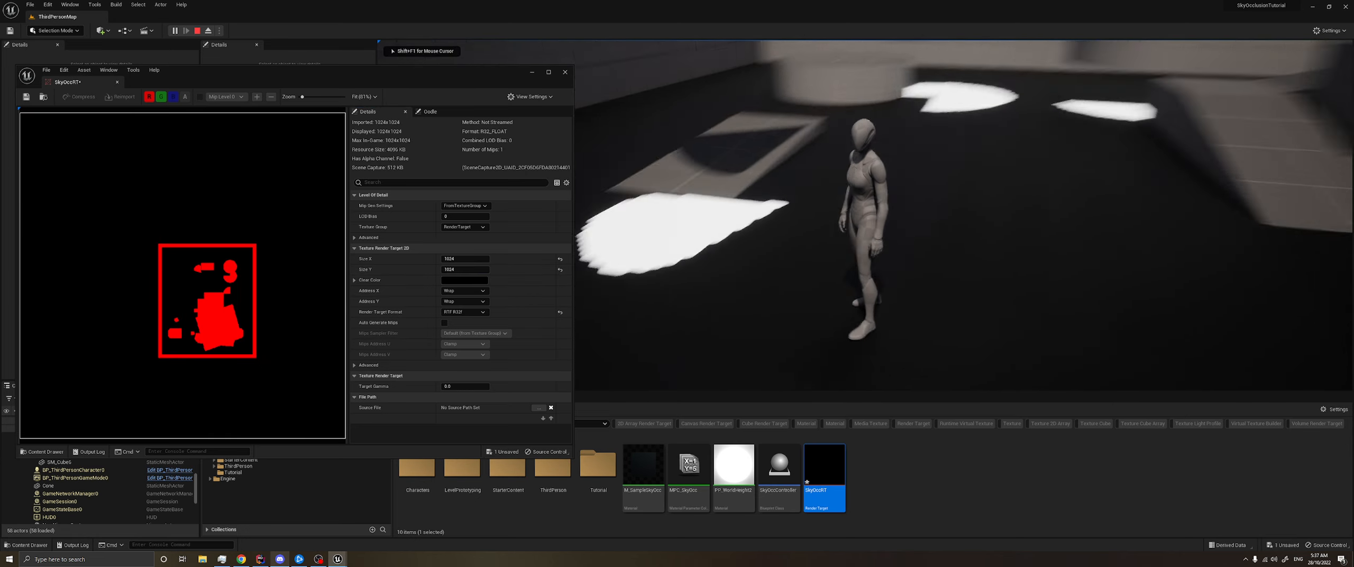
key("w")
key("a")
key("d")
key("s")
key("w")
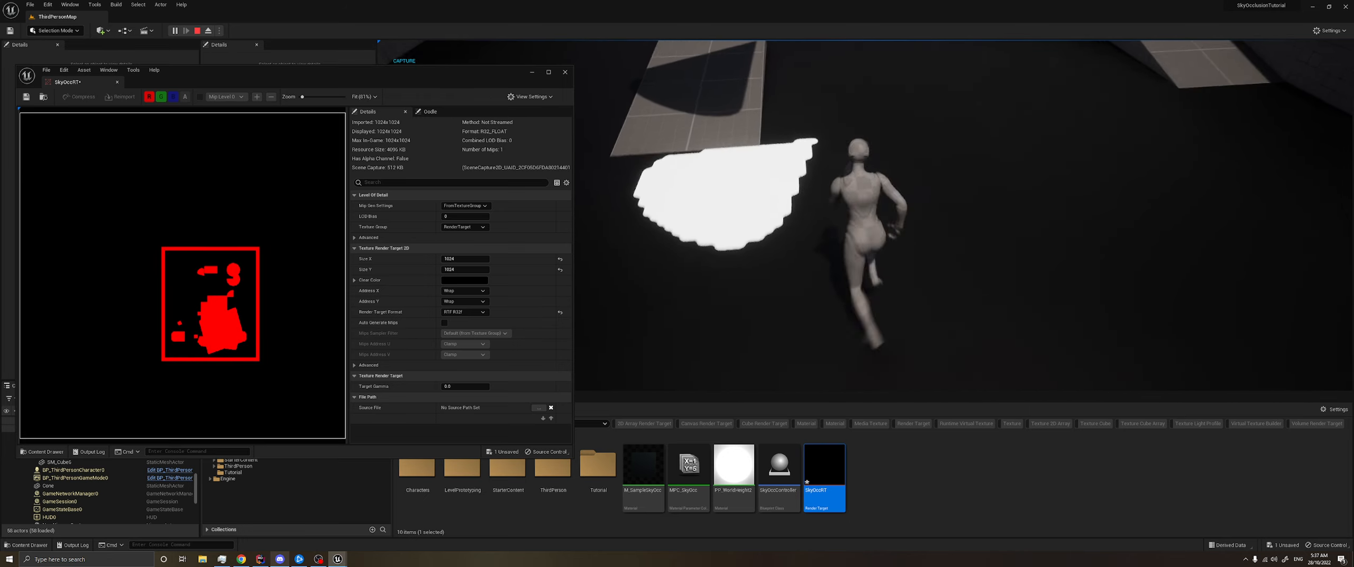
- Set the render target's Size X and Size Y to 32 and look over the occlusion in the running level
key("alt+Tab")
type("5")
type("32")
key("Tab")
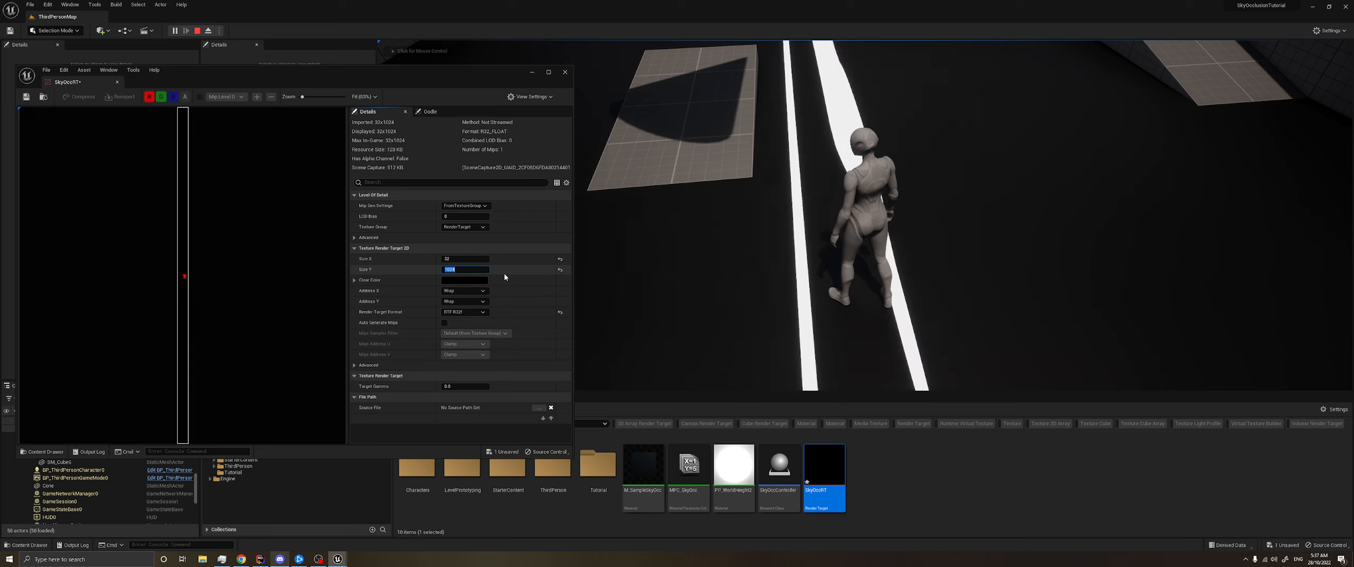
type("32")
key("Return")
left_click(648, 269)
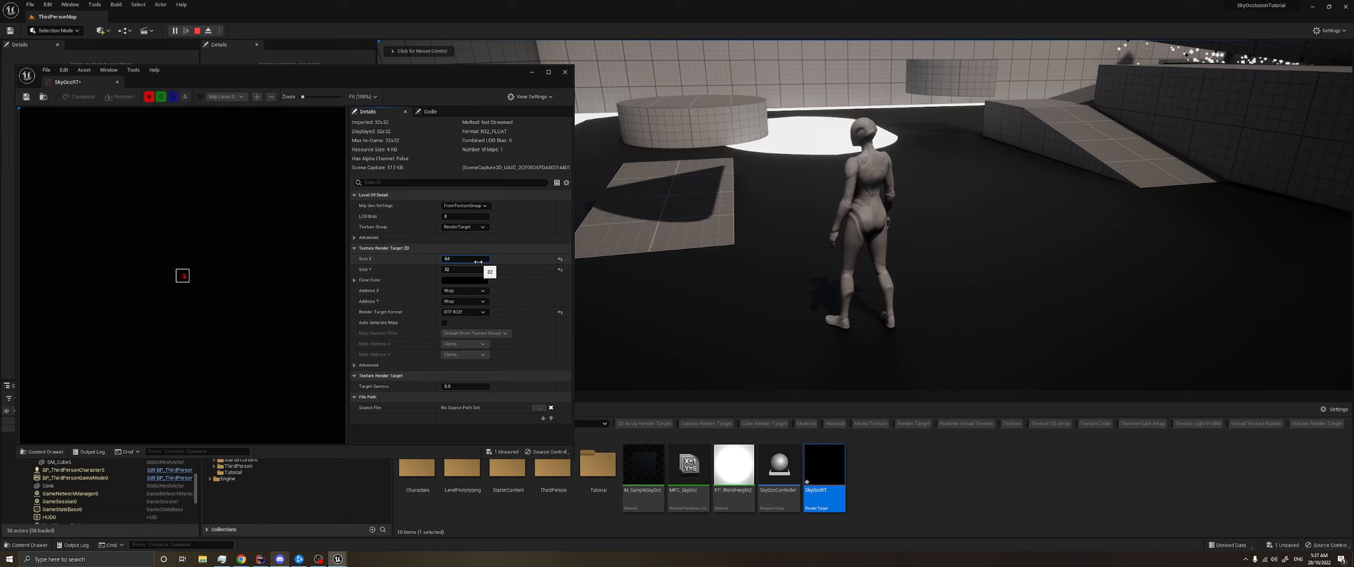
- Set the SkyOccRT render target's Size X and Size Y to 64
key("Tab")
type("5")
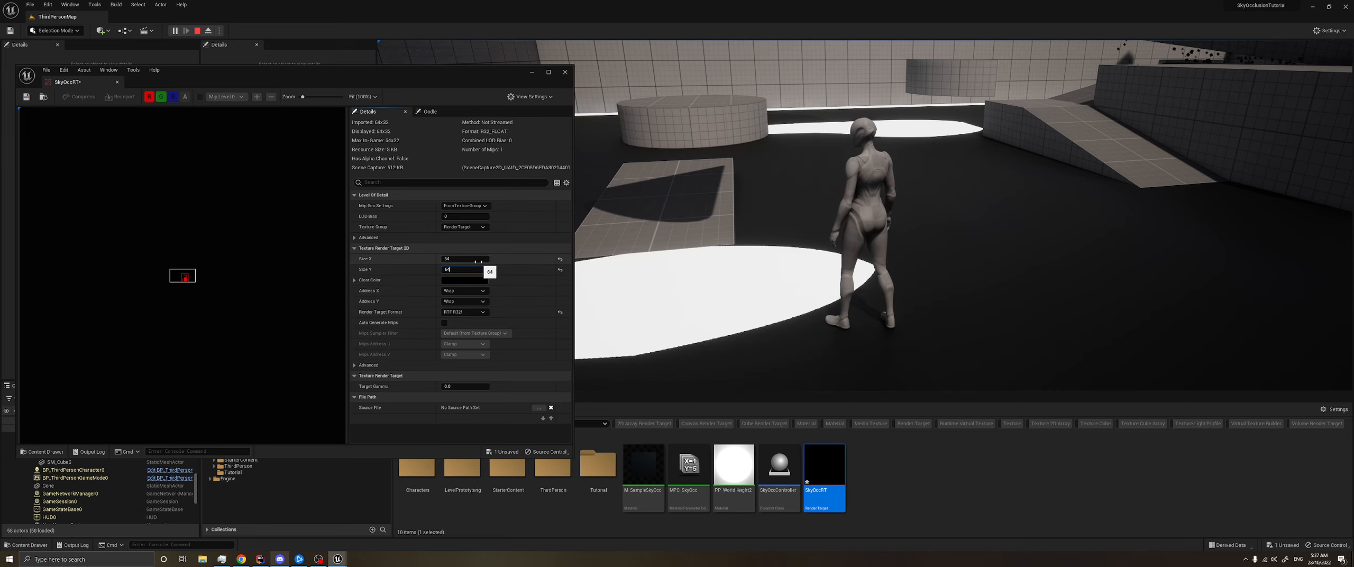
type("4")
key("Return")
- Run and jump through the level past the platforms, particles and blue cubes to examine the occlusion at 64 resolution
left_click(610, 252)
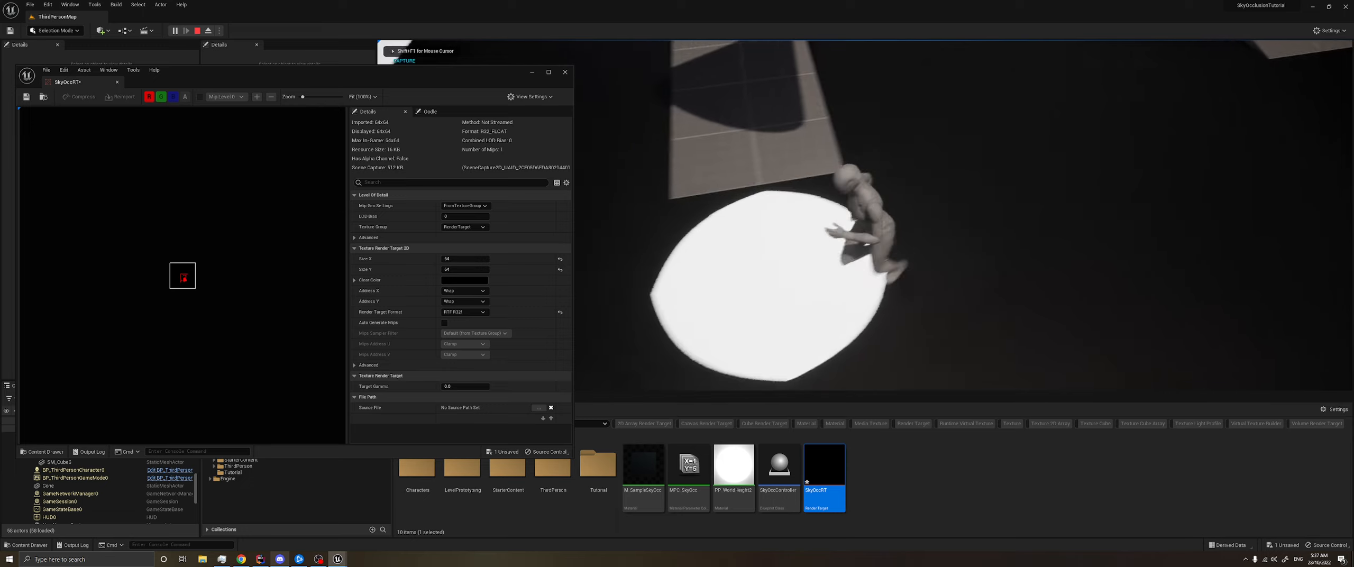
key("w")
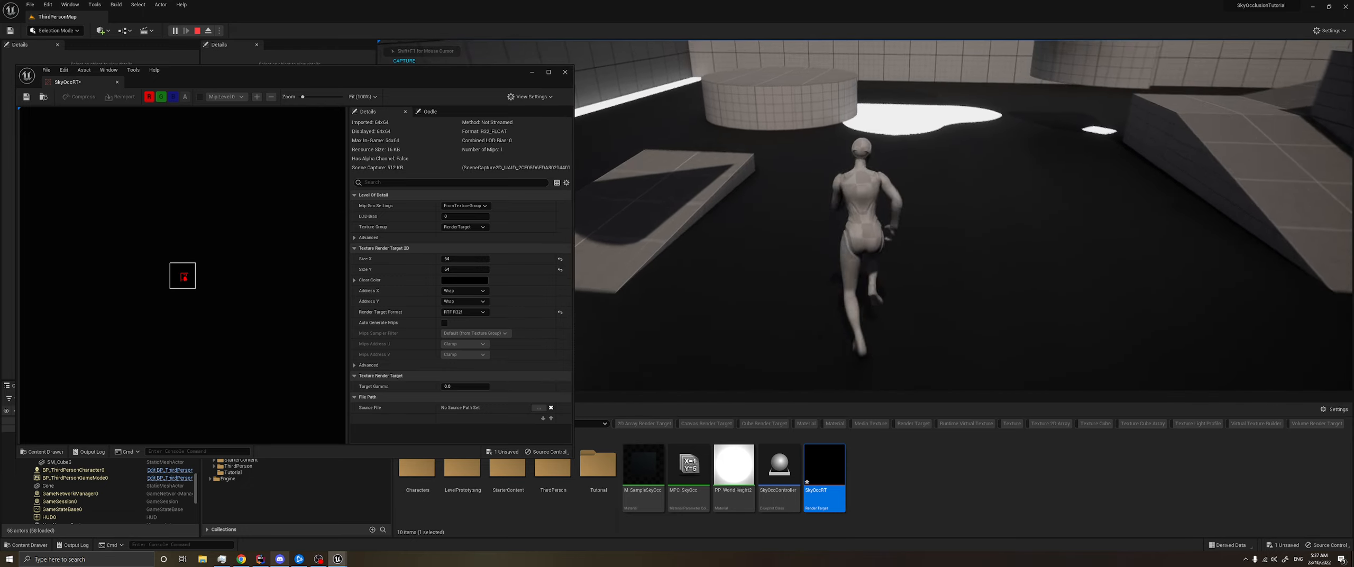
key("w")
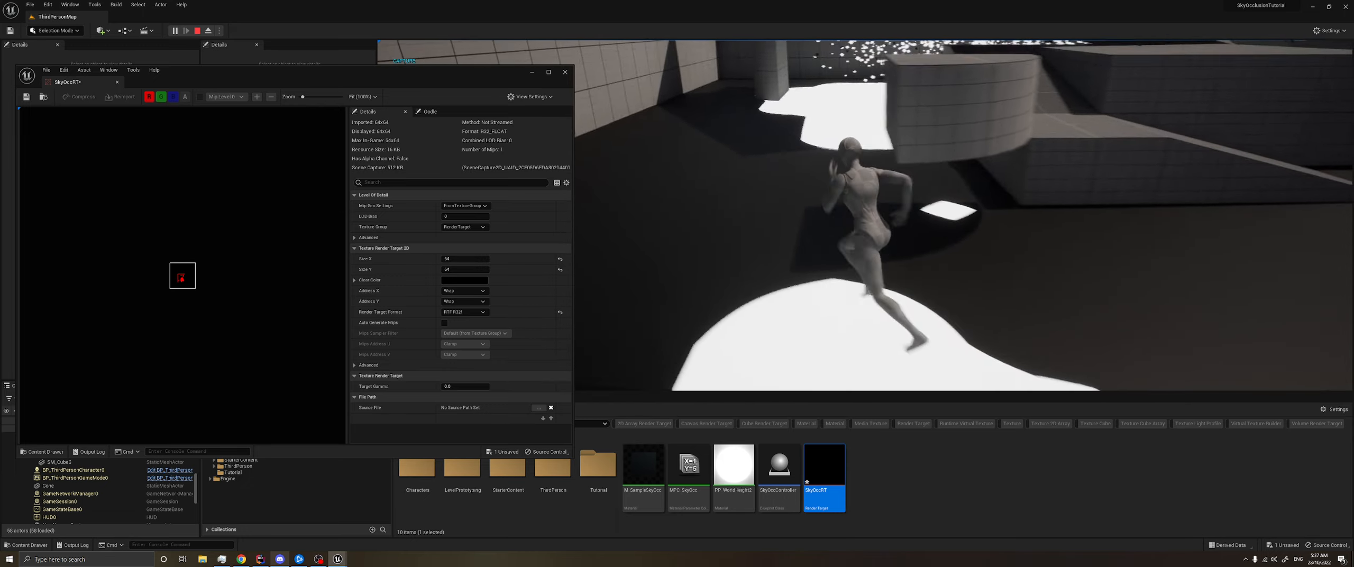
key("w")
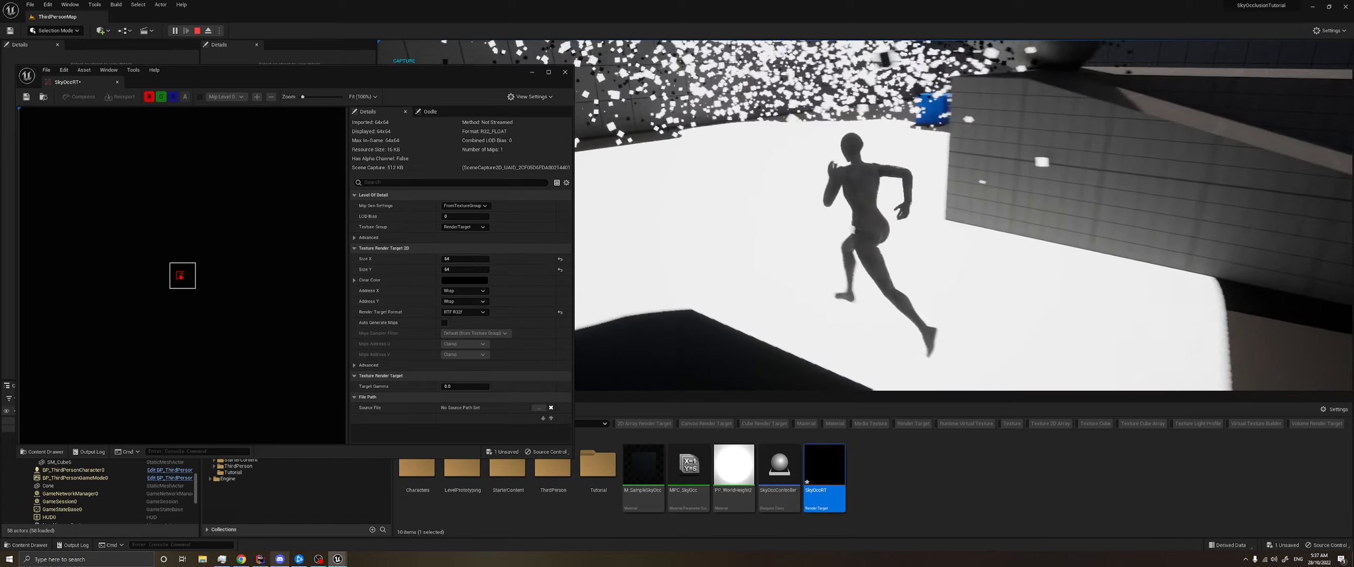
key("w")
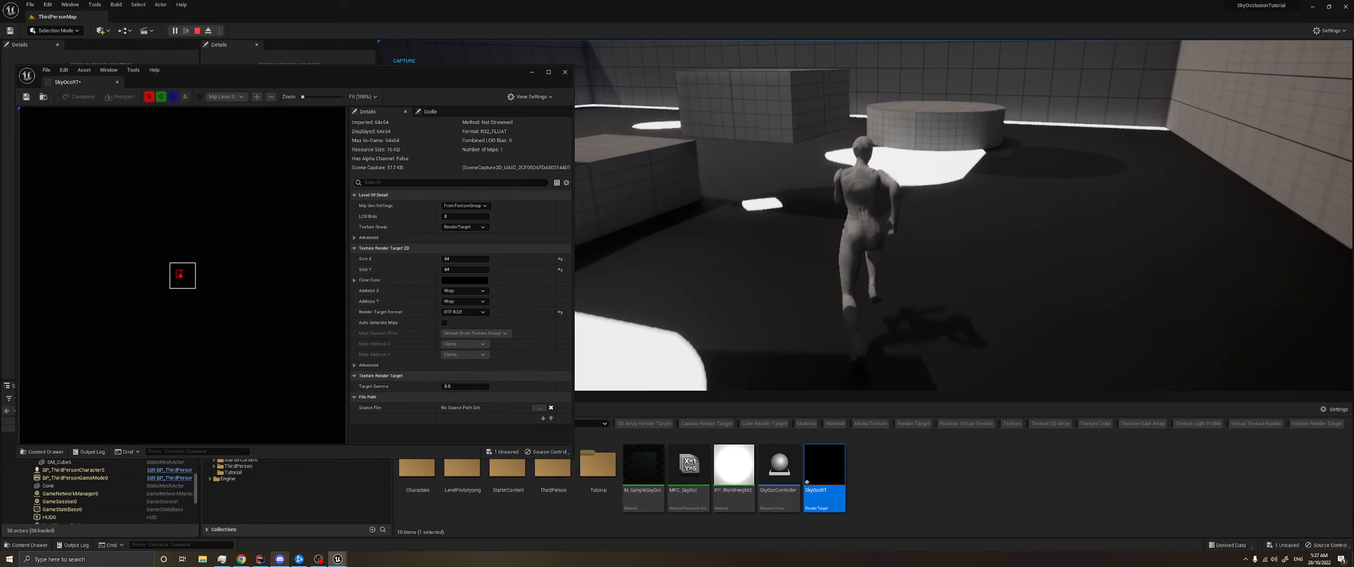
key("w")
key("space")
key("w")
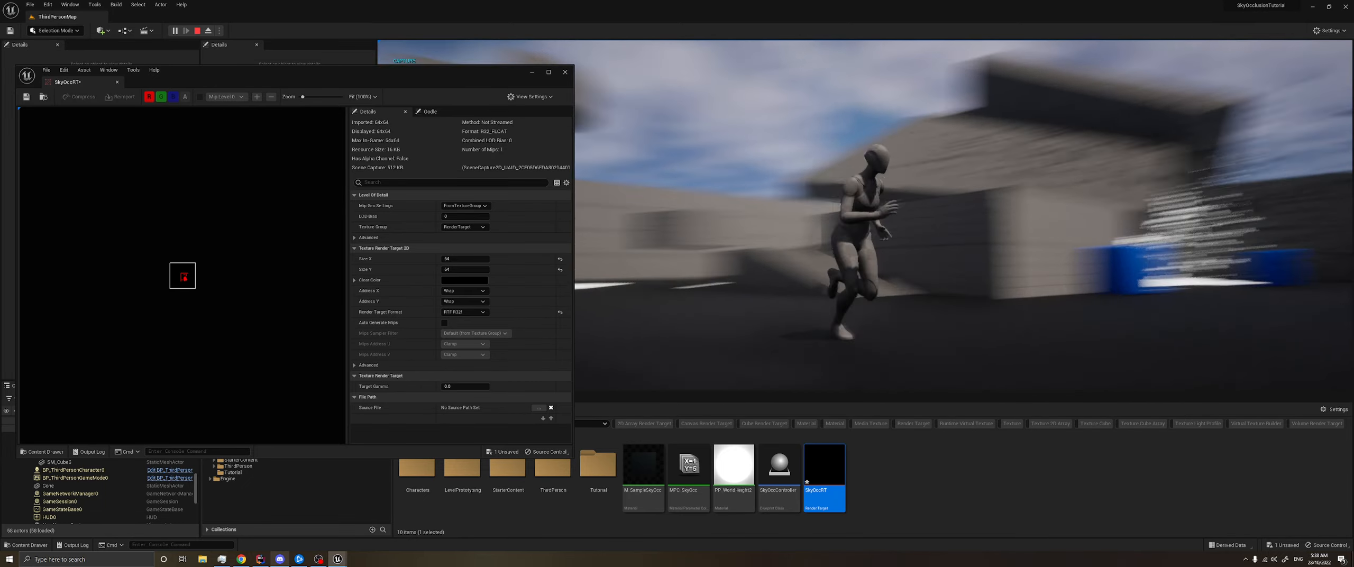
key("w")
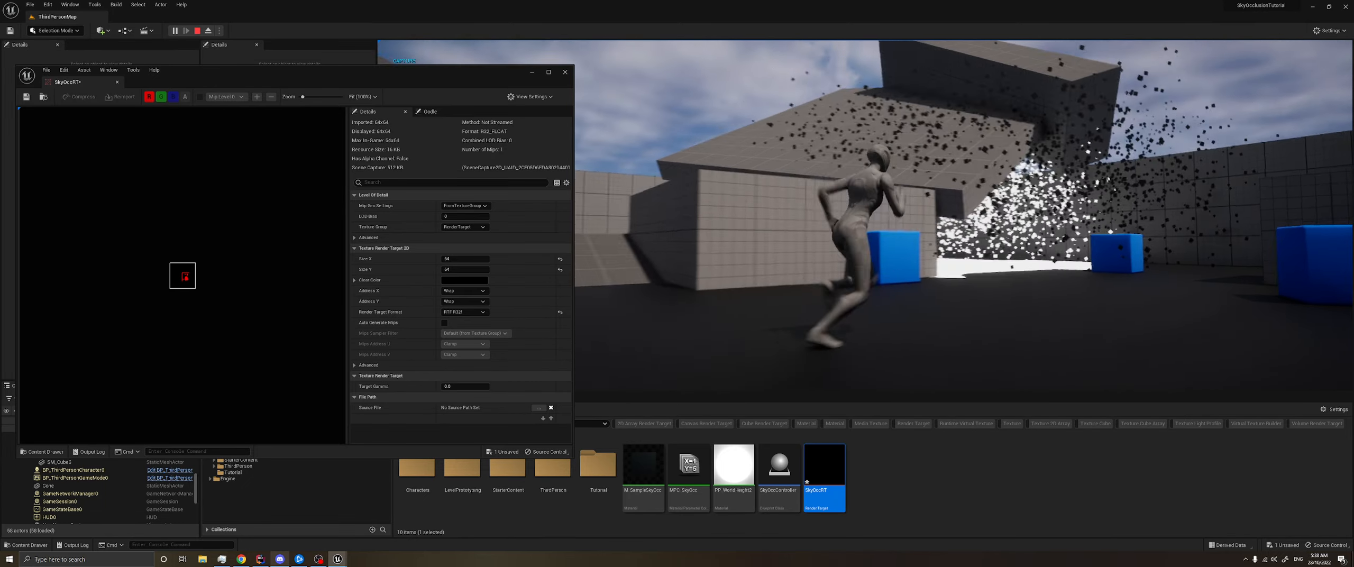
- Close the SkyOccRT editor window and run the character across the level once more
key("shift+F1")
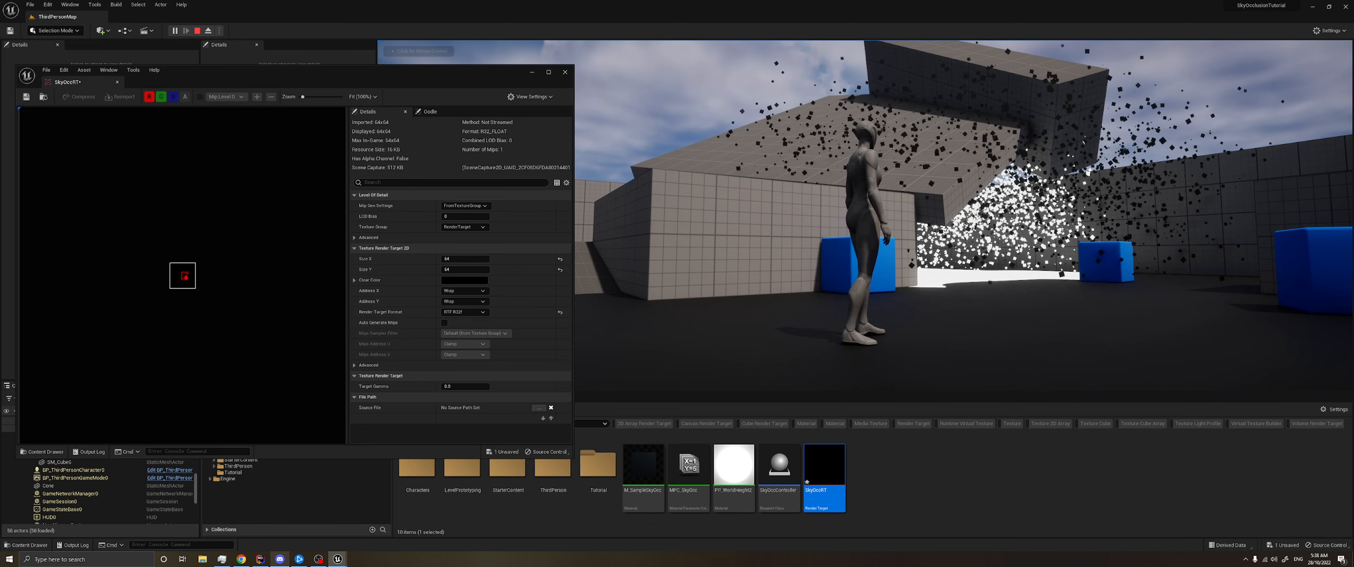
left_click(565, 74)
left_click(565, 77)
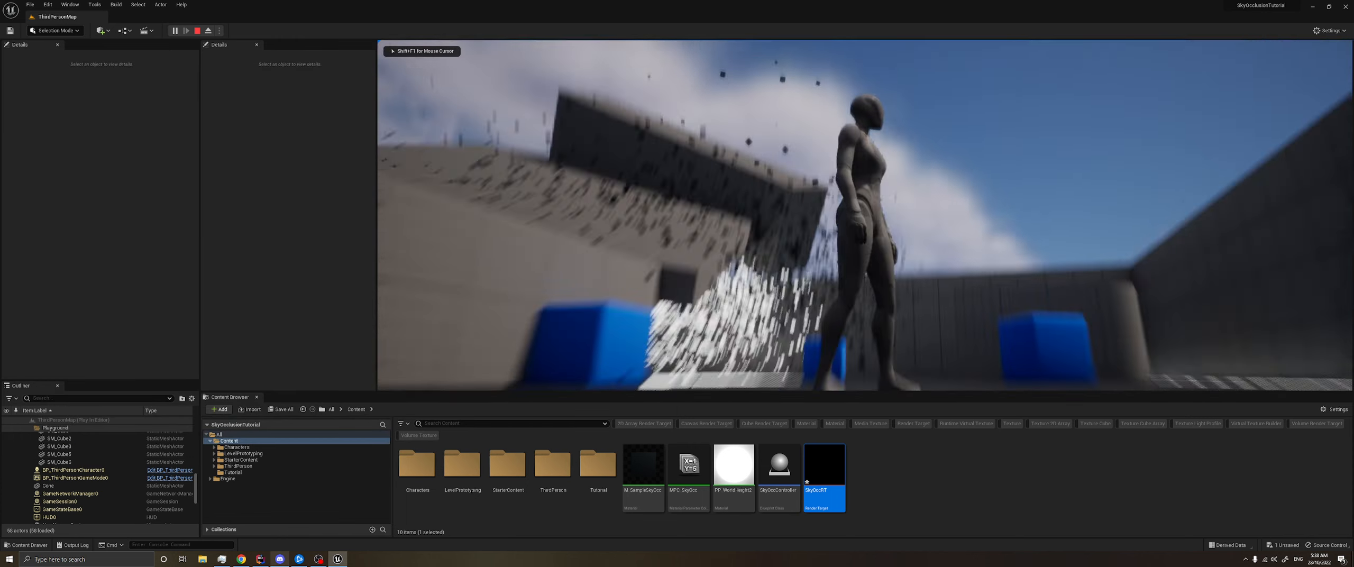
key("w")
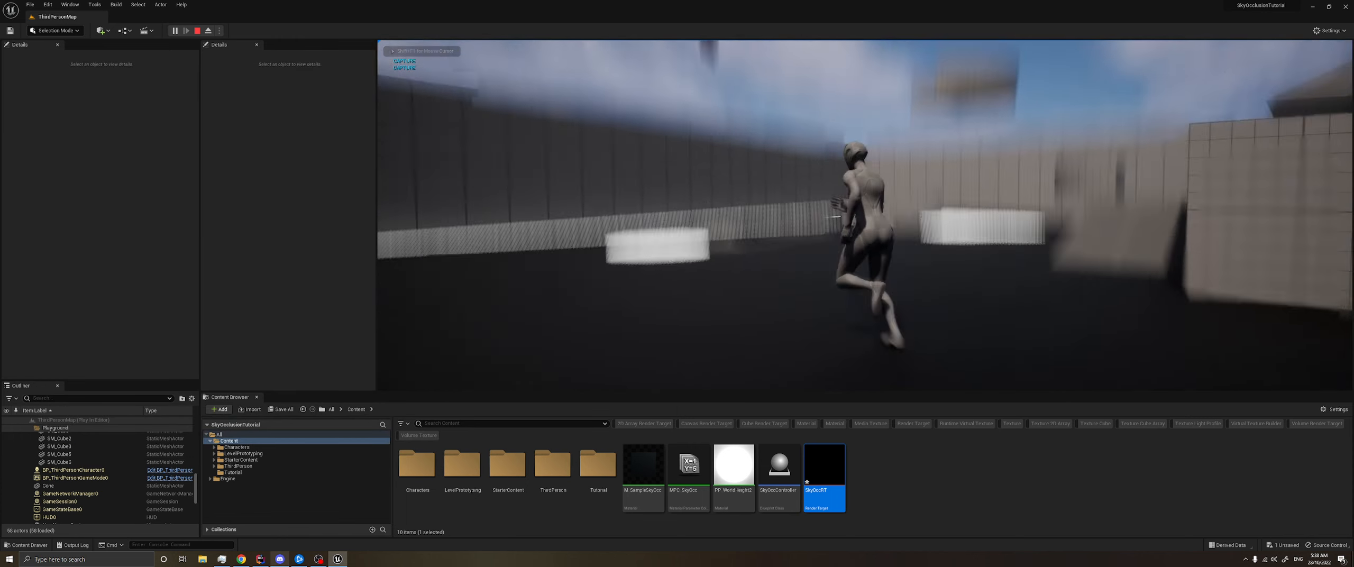
key("shift+F1")
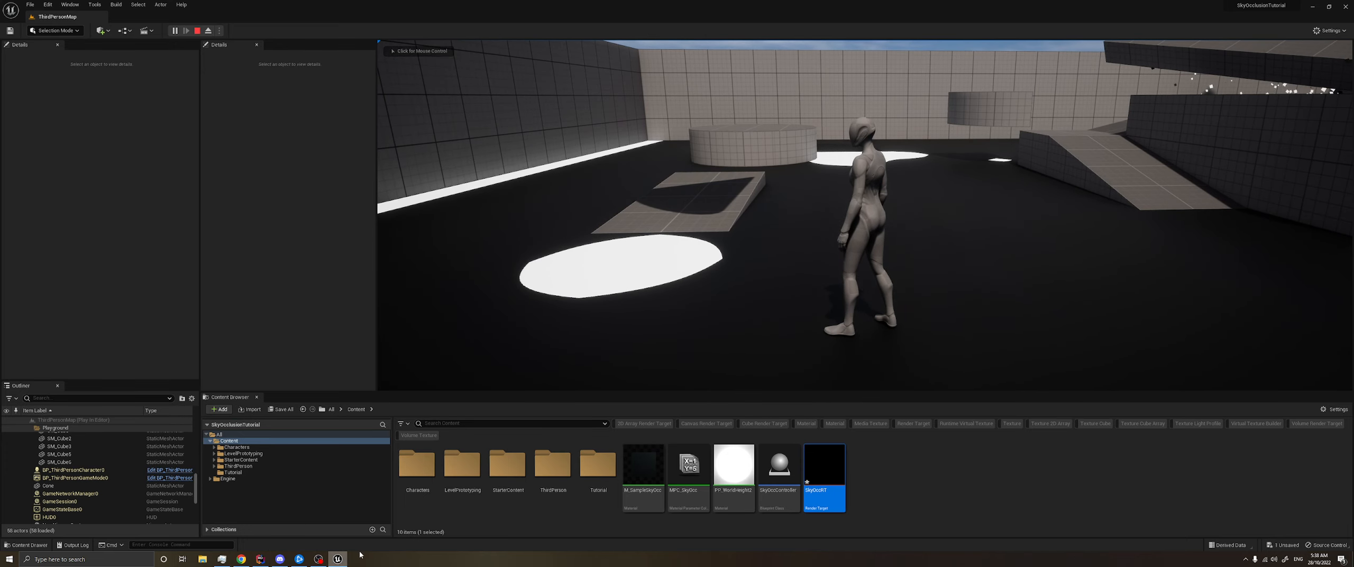
left_click(339, 560)
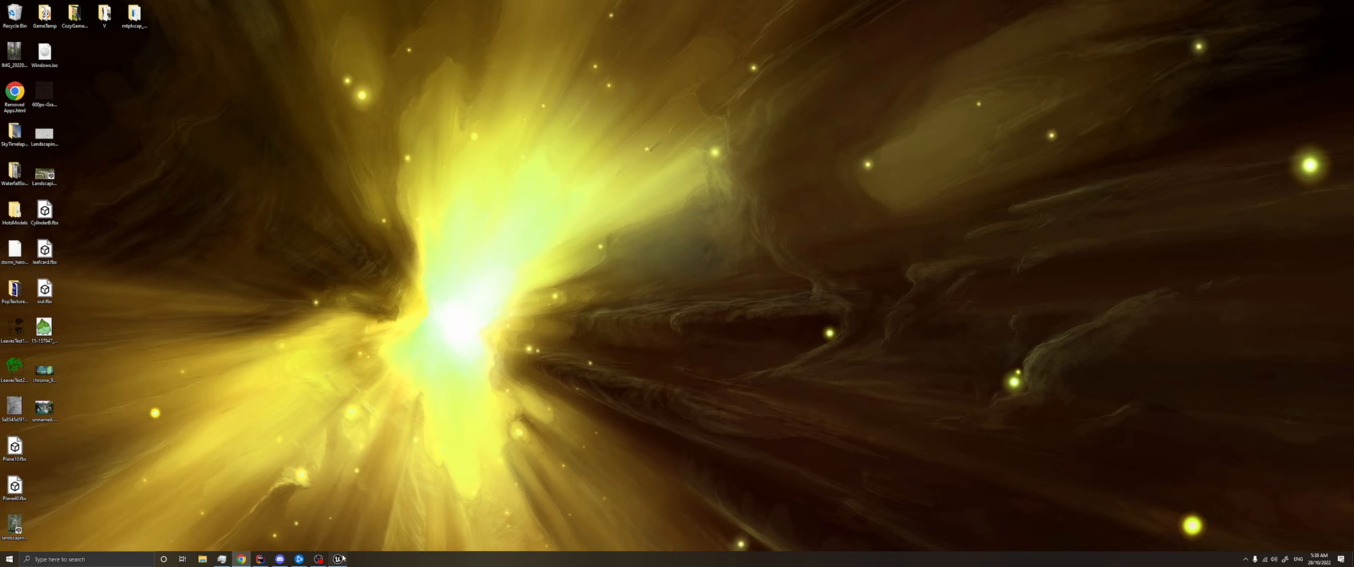
left_click(341, 559)
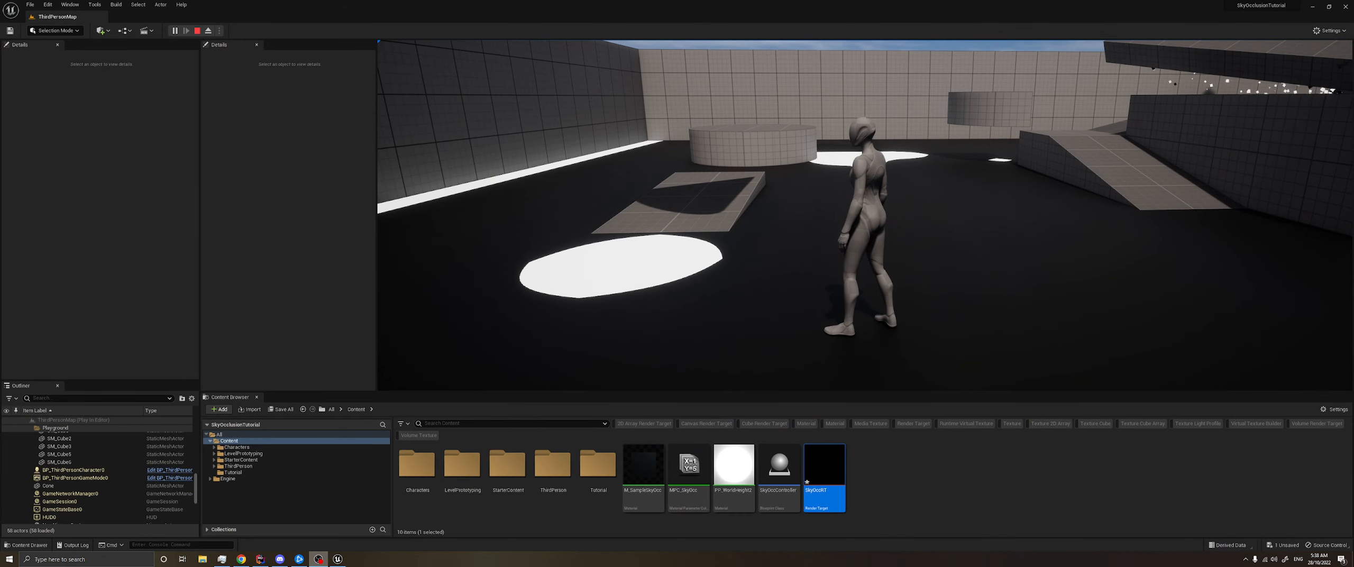